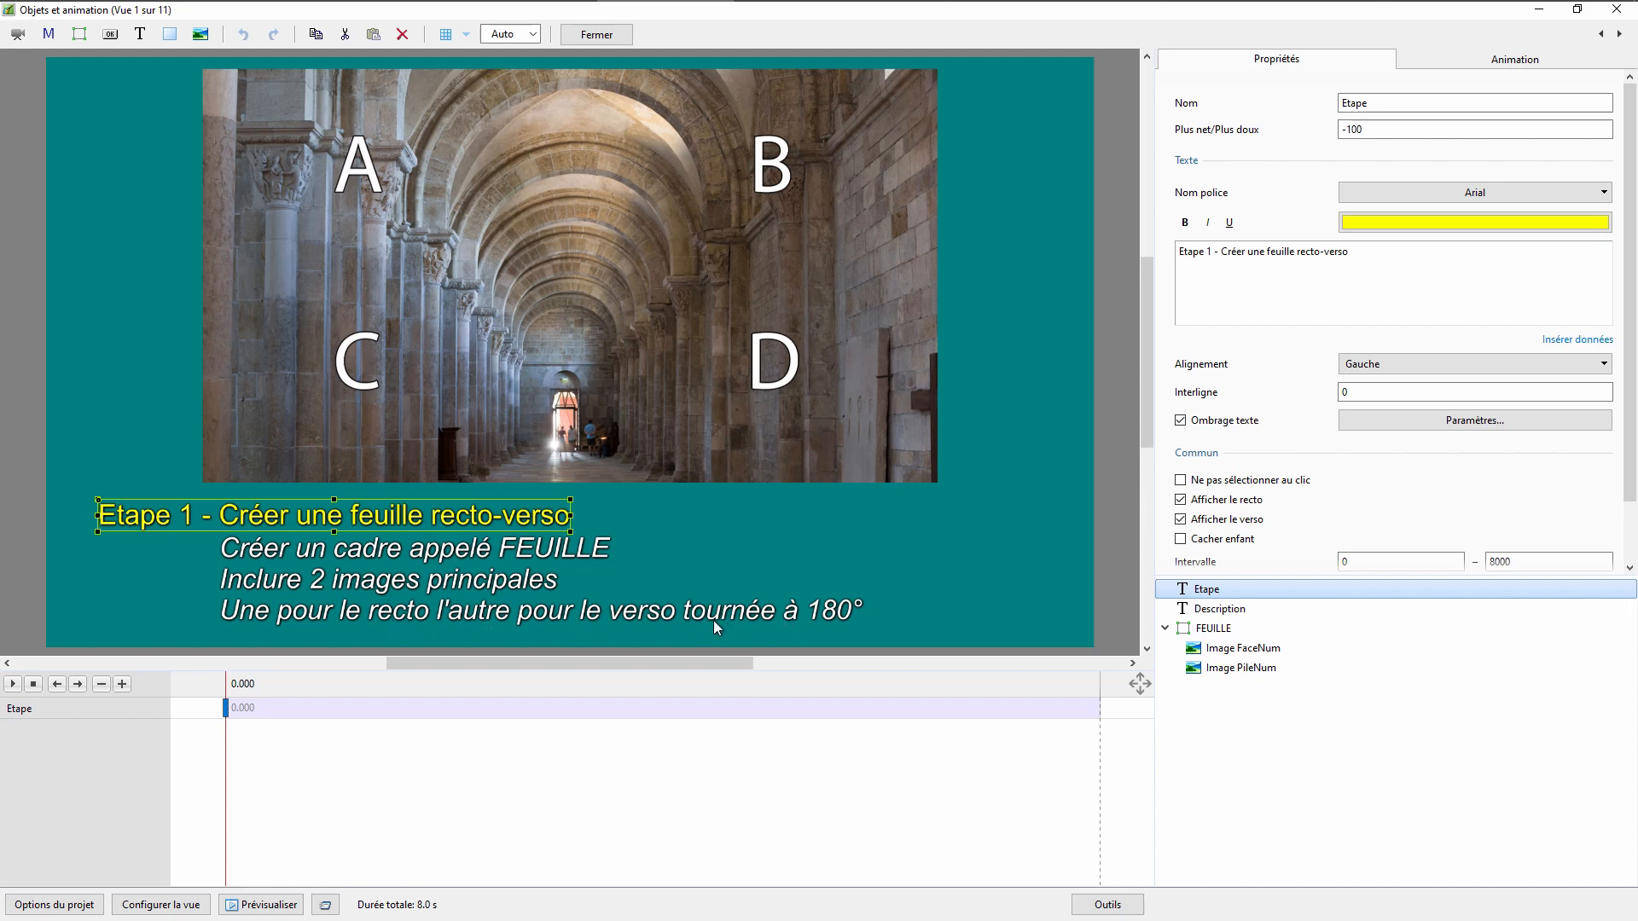
# Switch to the Démo project, open the empty second slide for object editing, and add a frame named FEUILLE.
pyautogui.hotkey('alt', 'Tab')
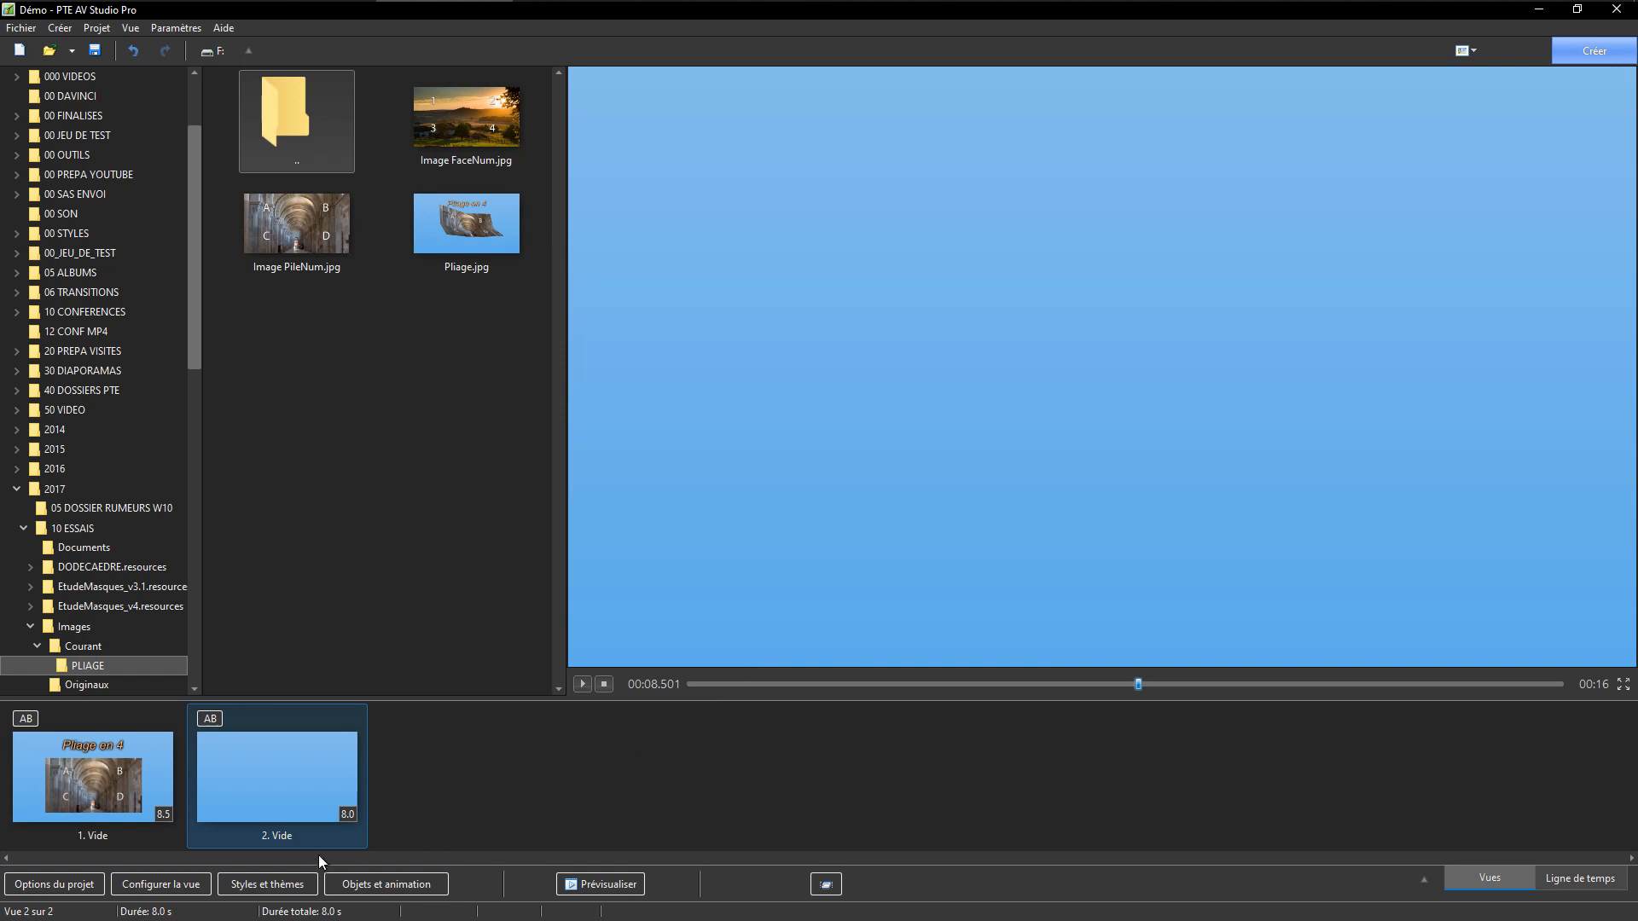
pyautogui.doubleClick(304, 779)
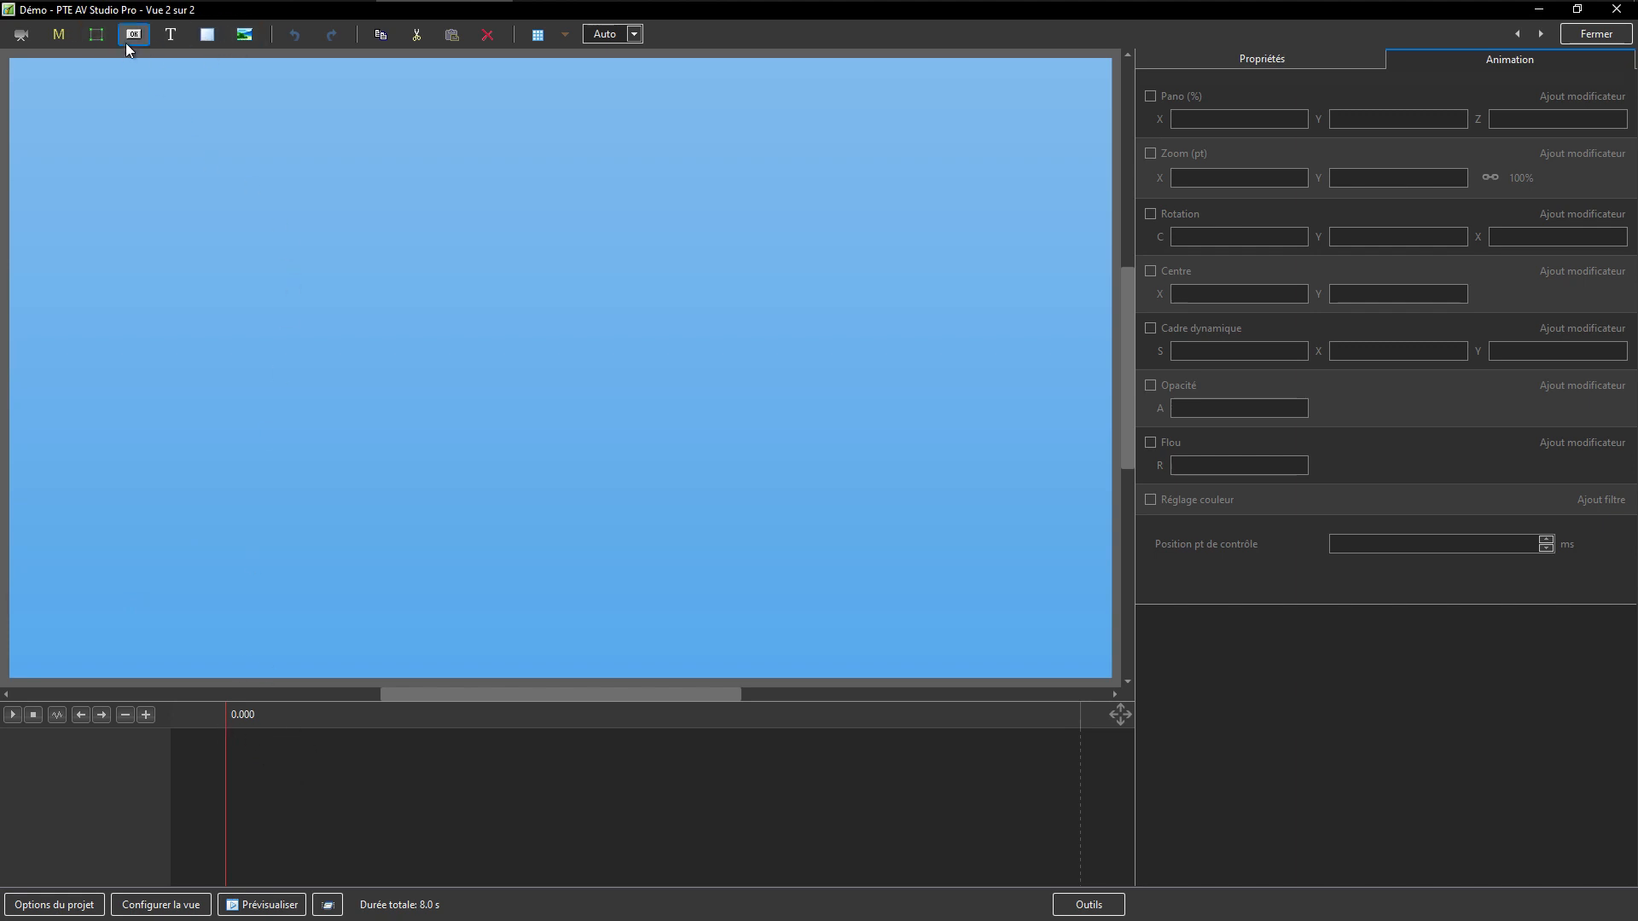
pyautogui.click(102, 37)
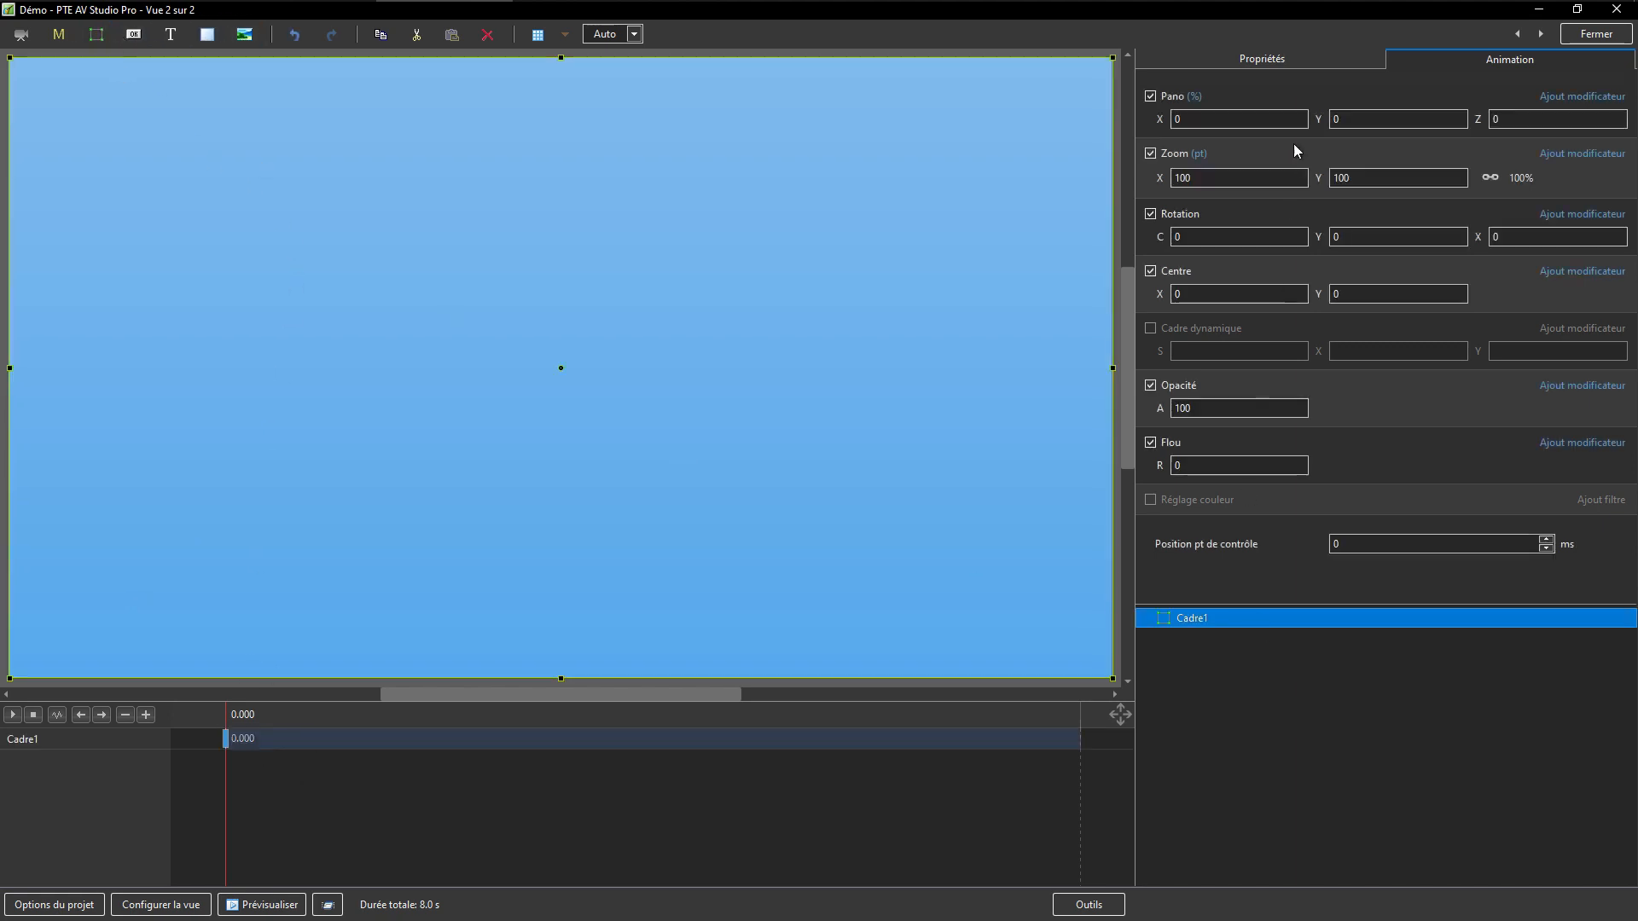
pyautogui.click(1257, 68)
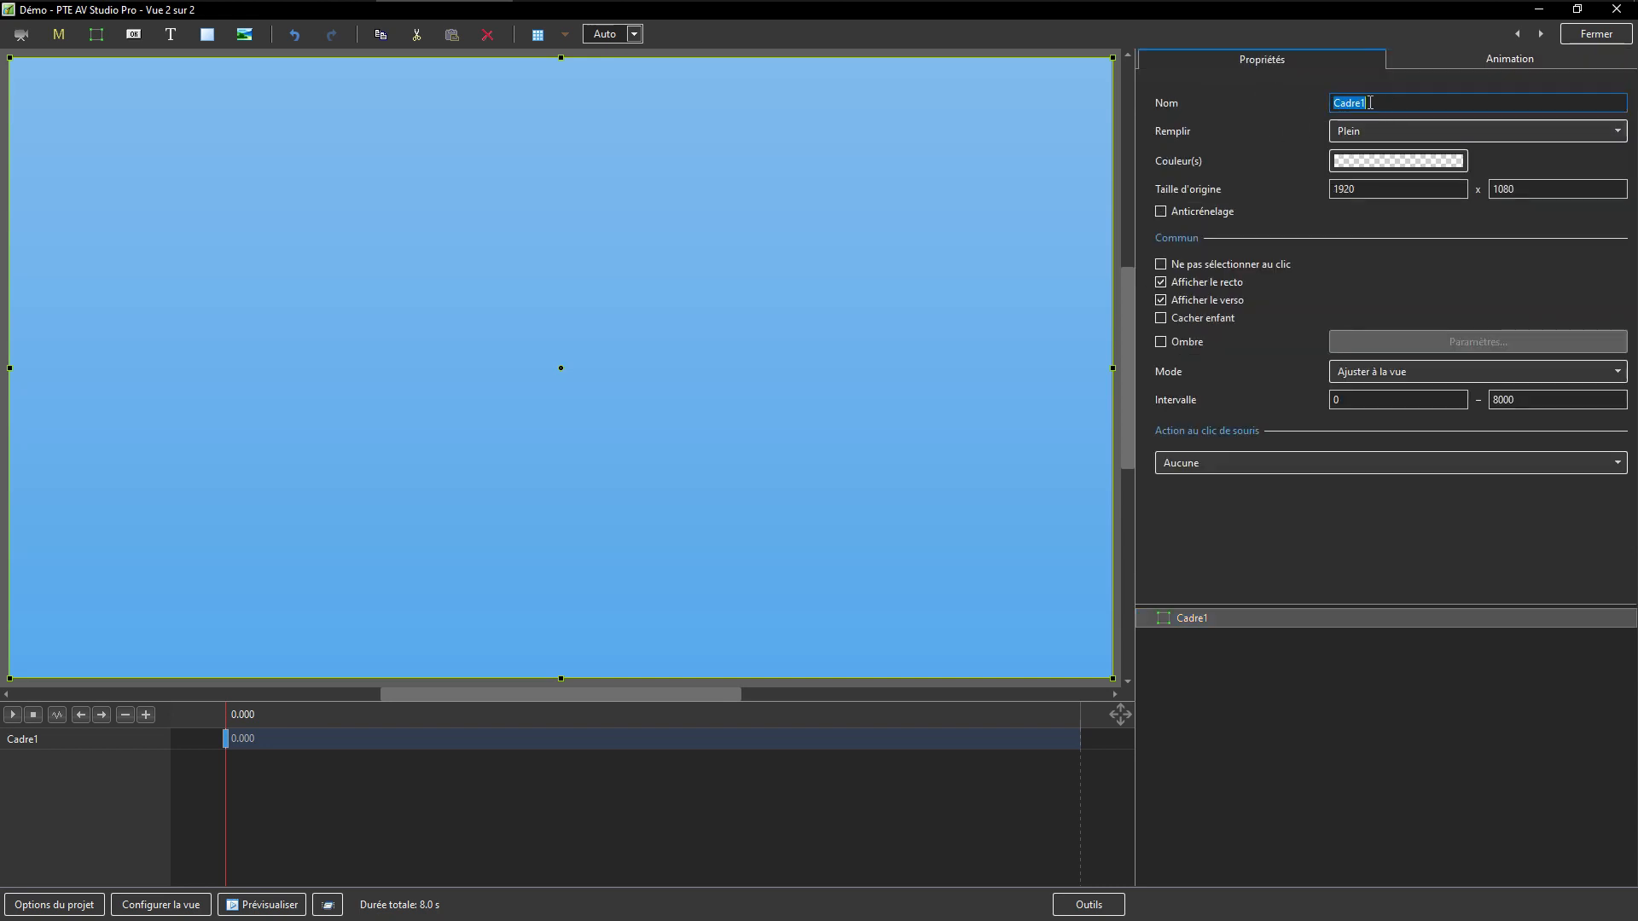
pyautogui.write('FEU')
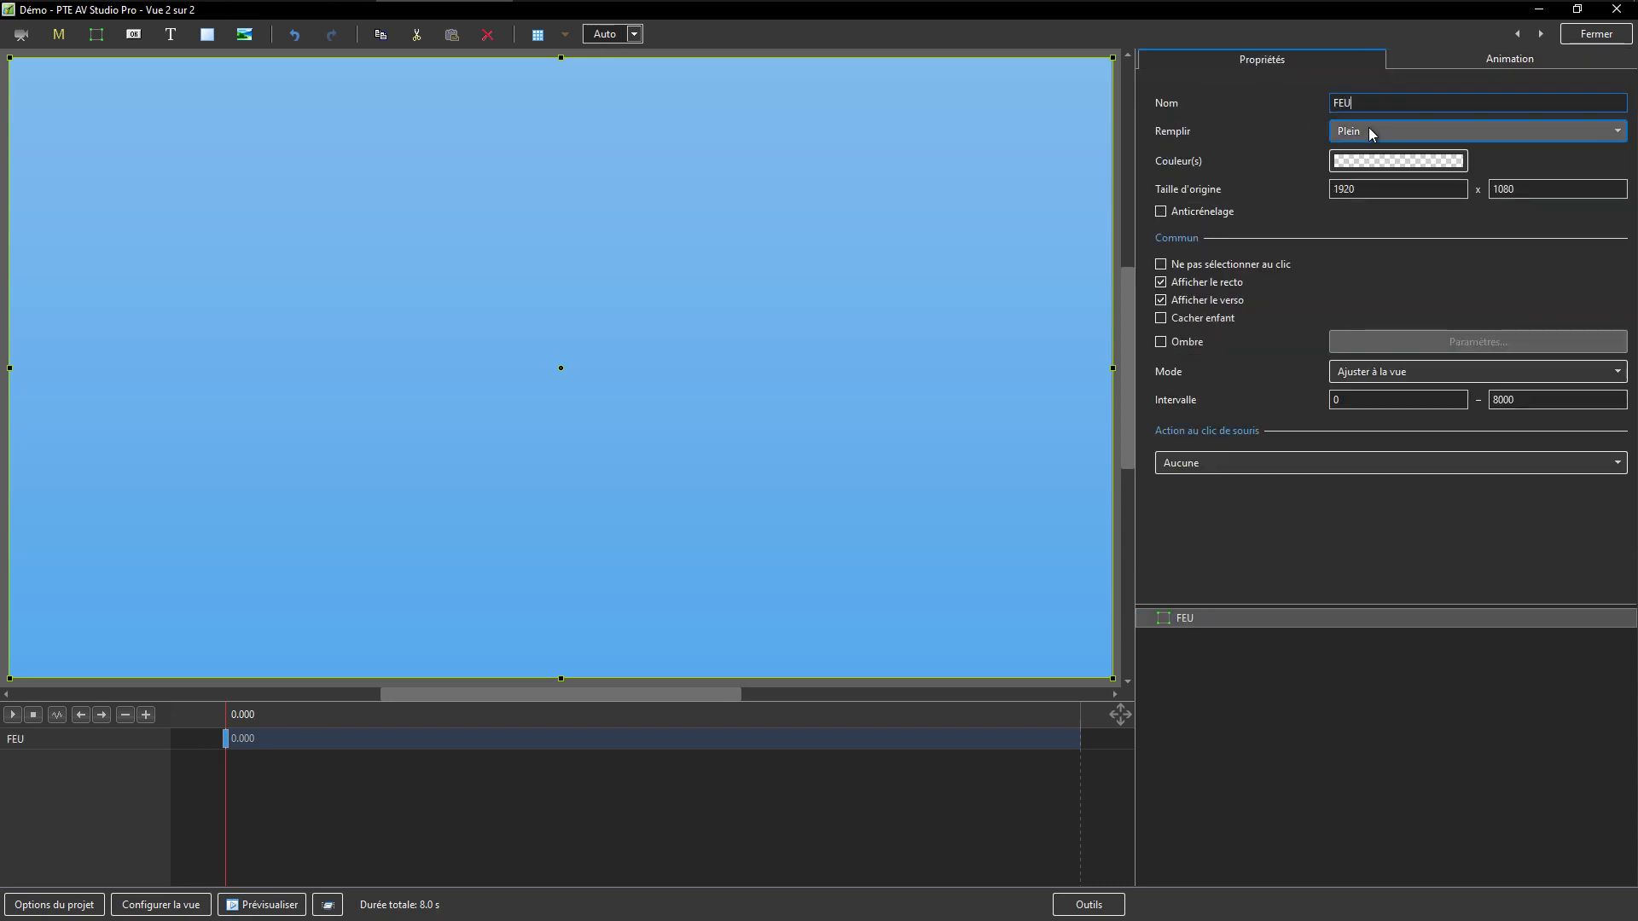
pyautogui.write('ILLE')
pyautogui.click(1247, 689)
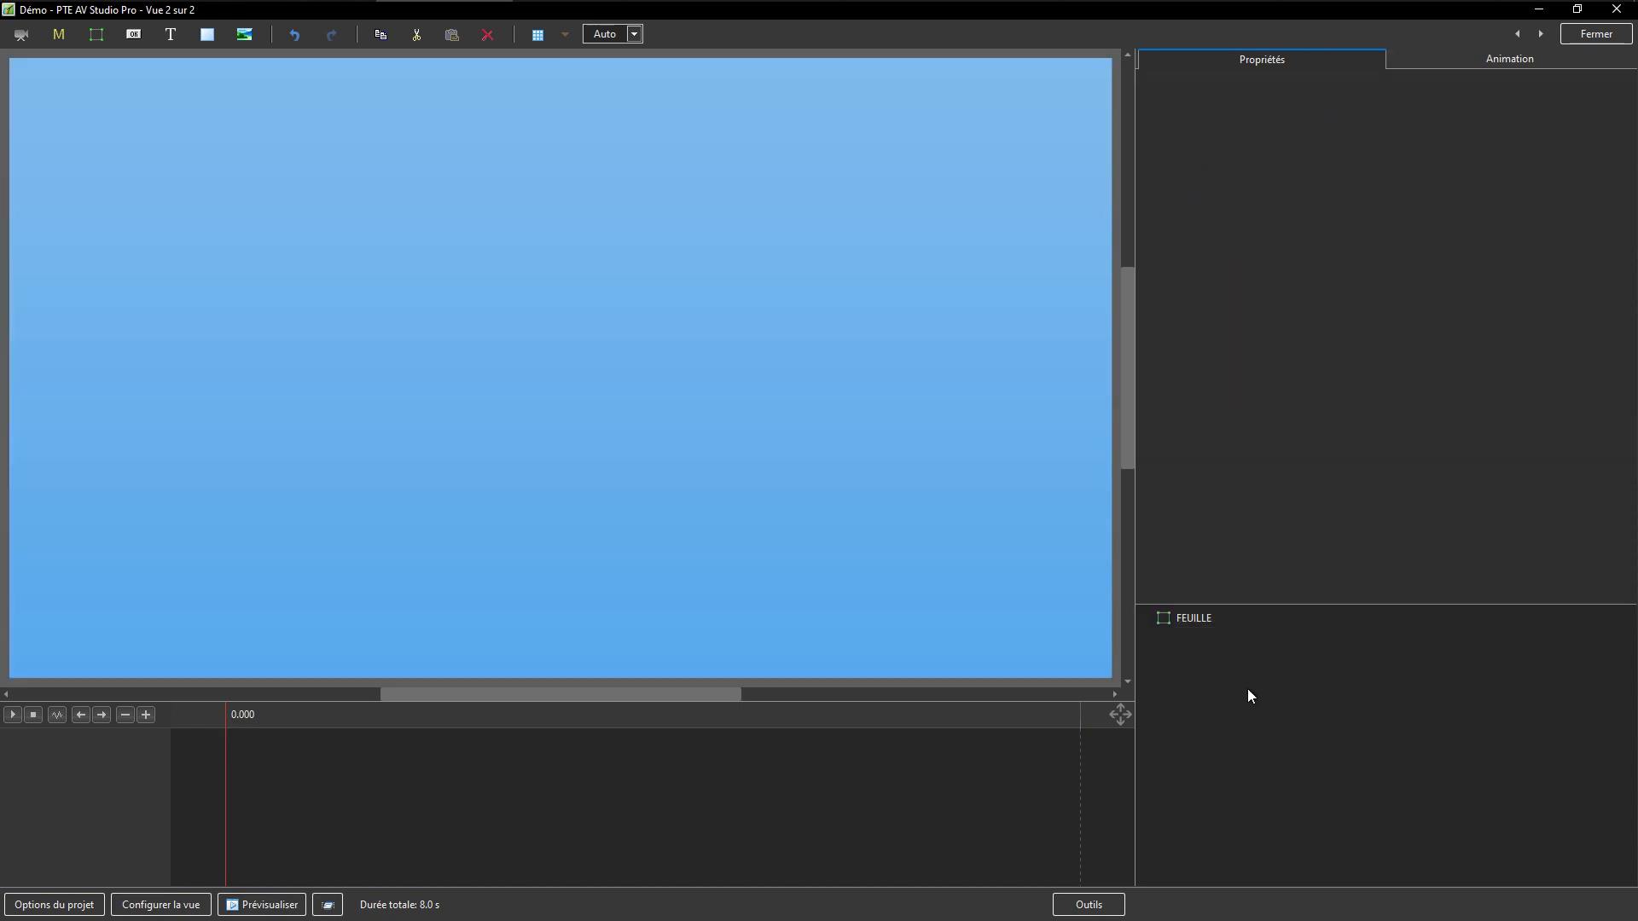
# Add the picture Image PileNum.jpg inside the FEUILLE frame.
pyautogui.click(1199, 621)
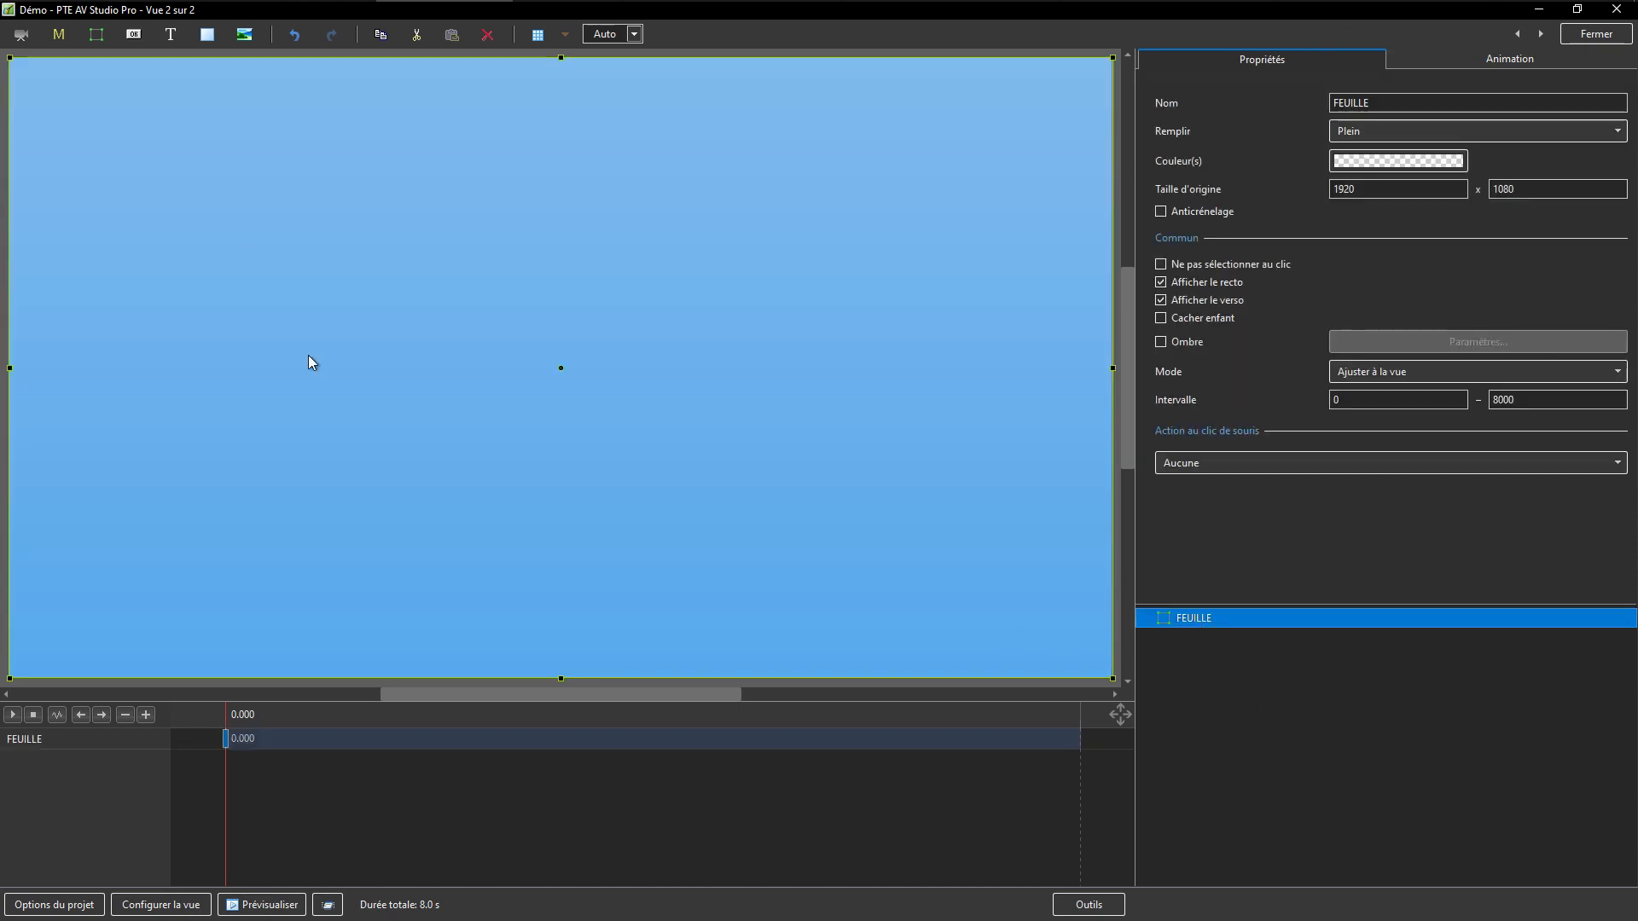
pyautogui.click(243, 35)
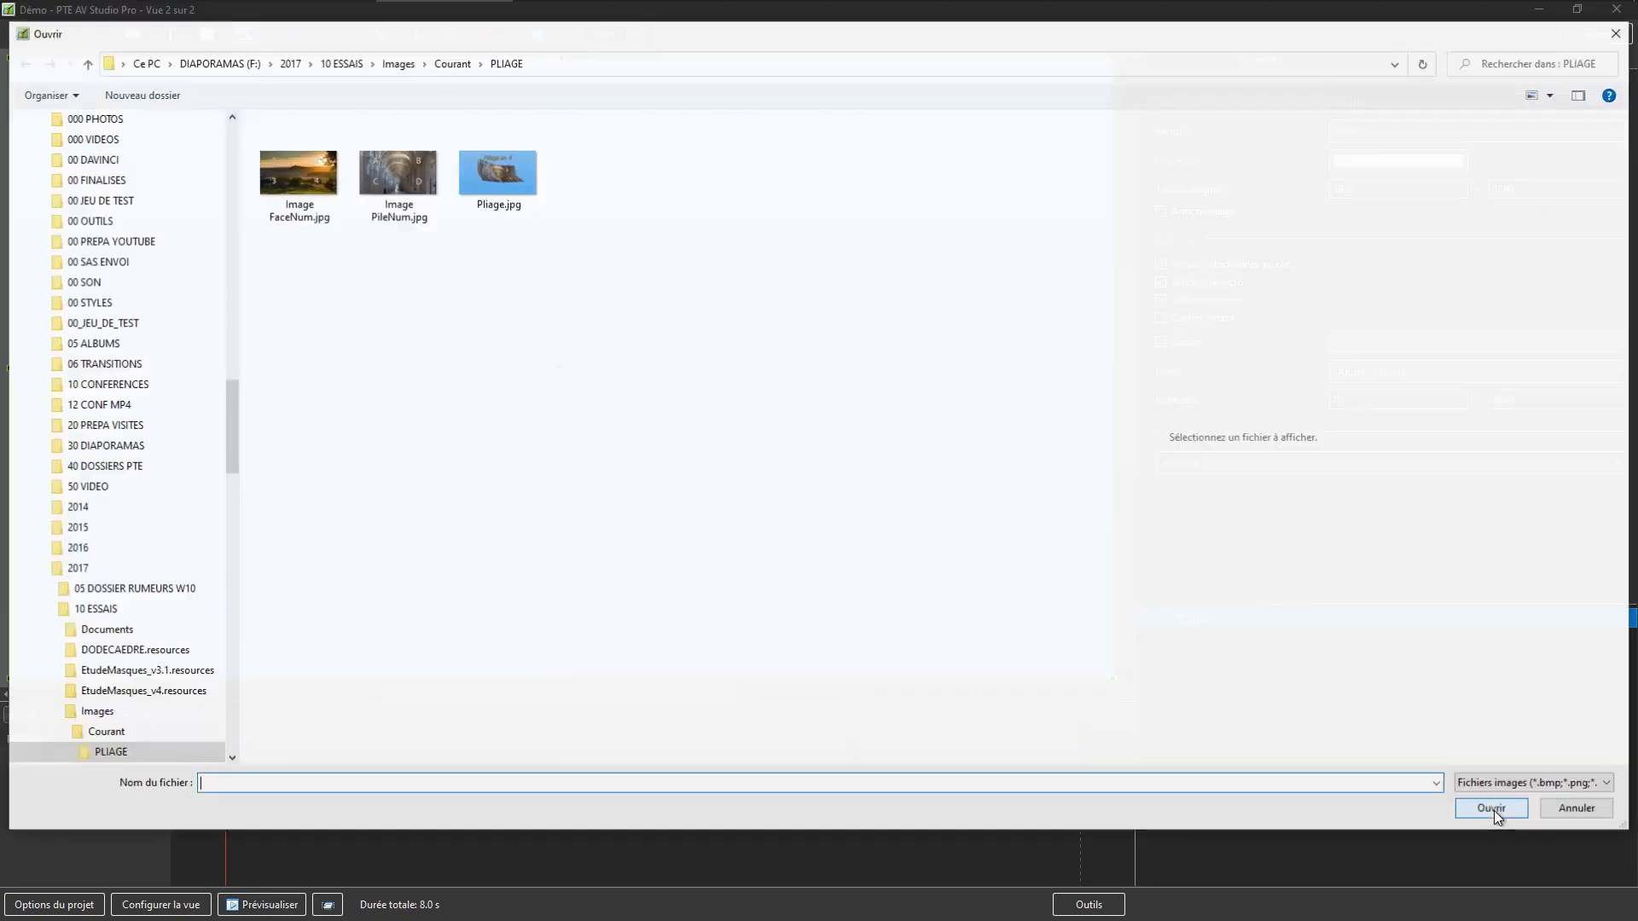
pyautogui.click(397, 175)
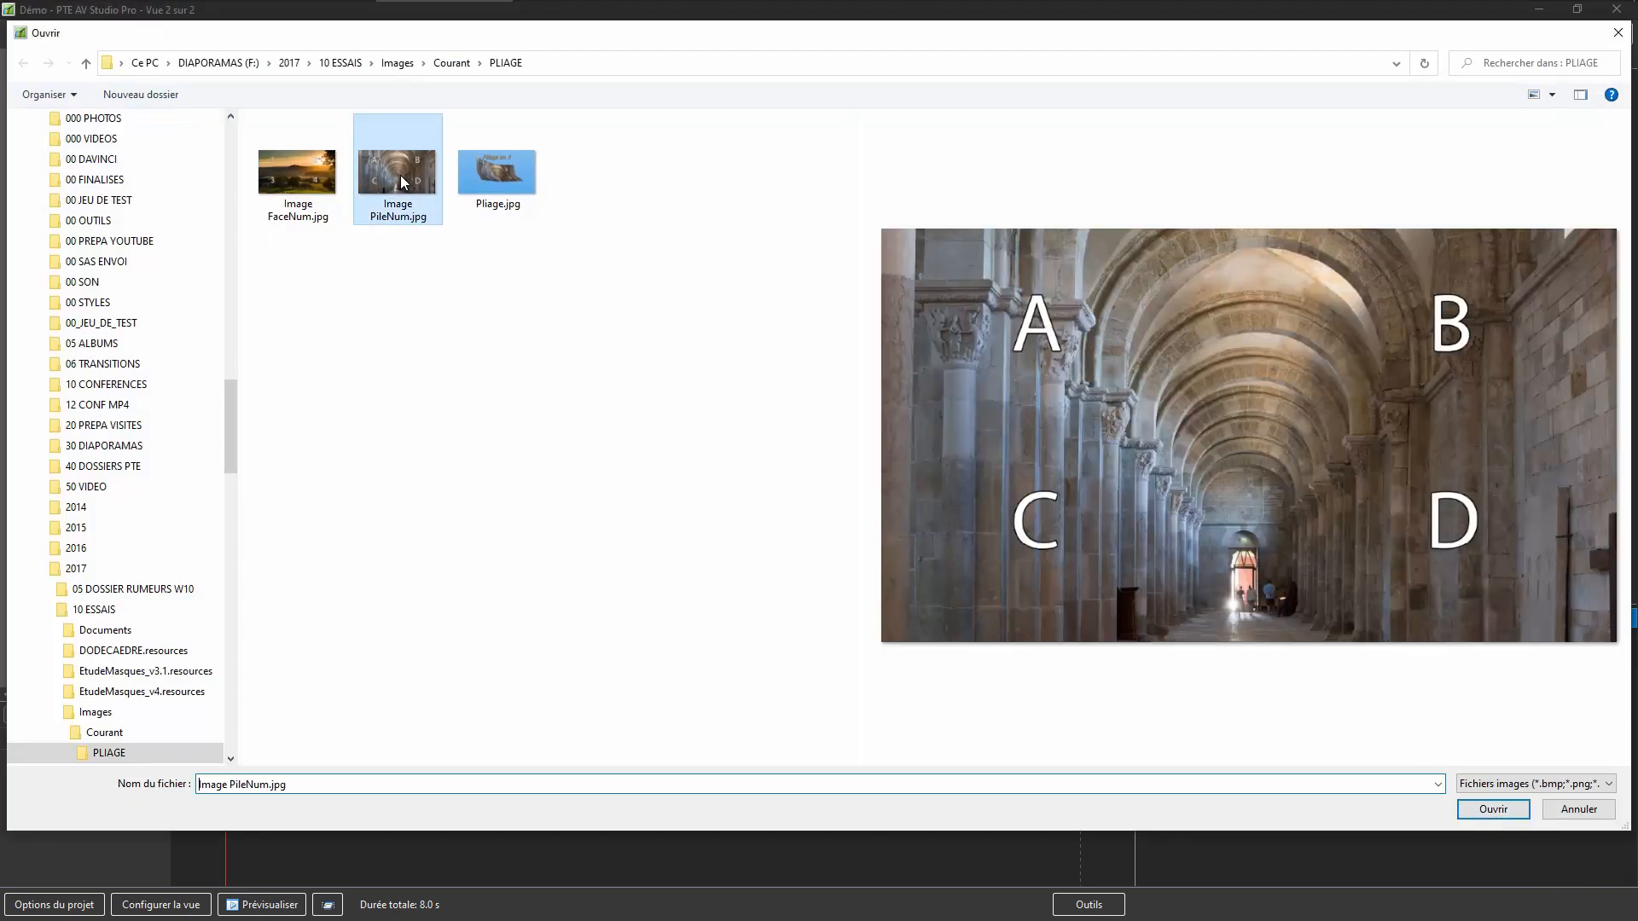
pyautogui.click(1493, 809)
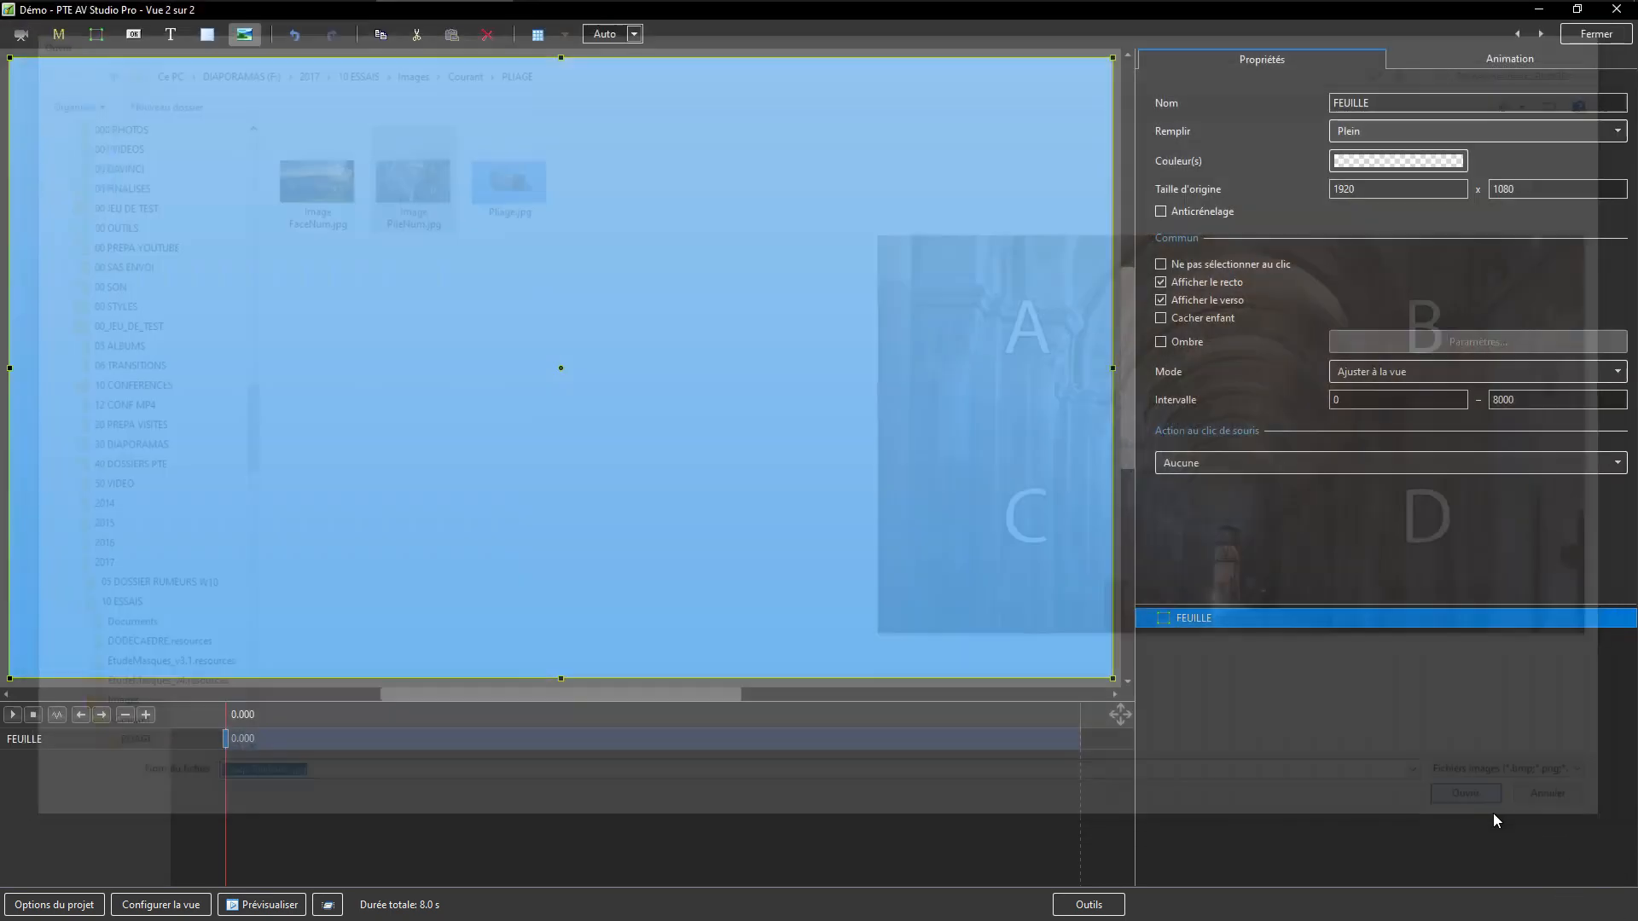
# Add the picture Image FaceNum.jpg inside the FEUILLE frame, directly alongside Image PileNum.
pyautogui.click(1194, 620)
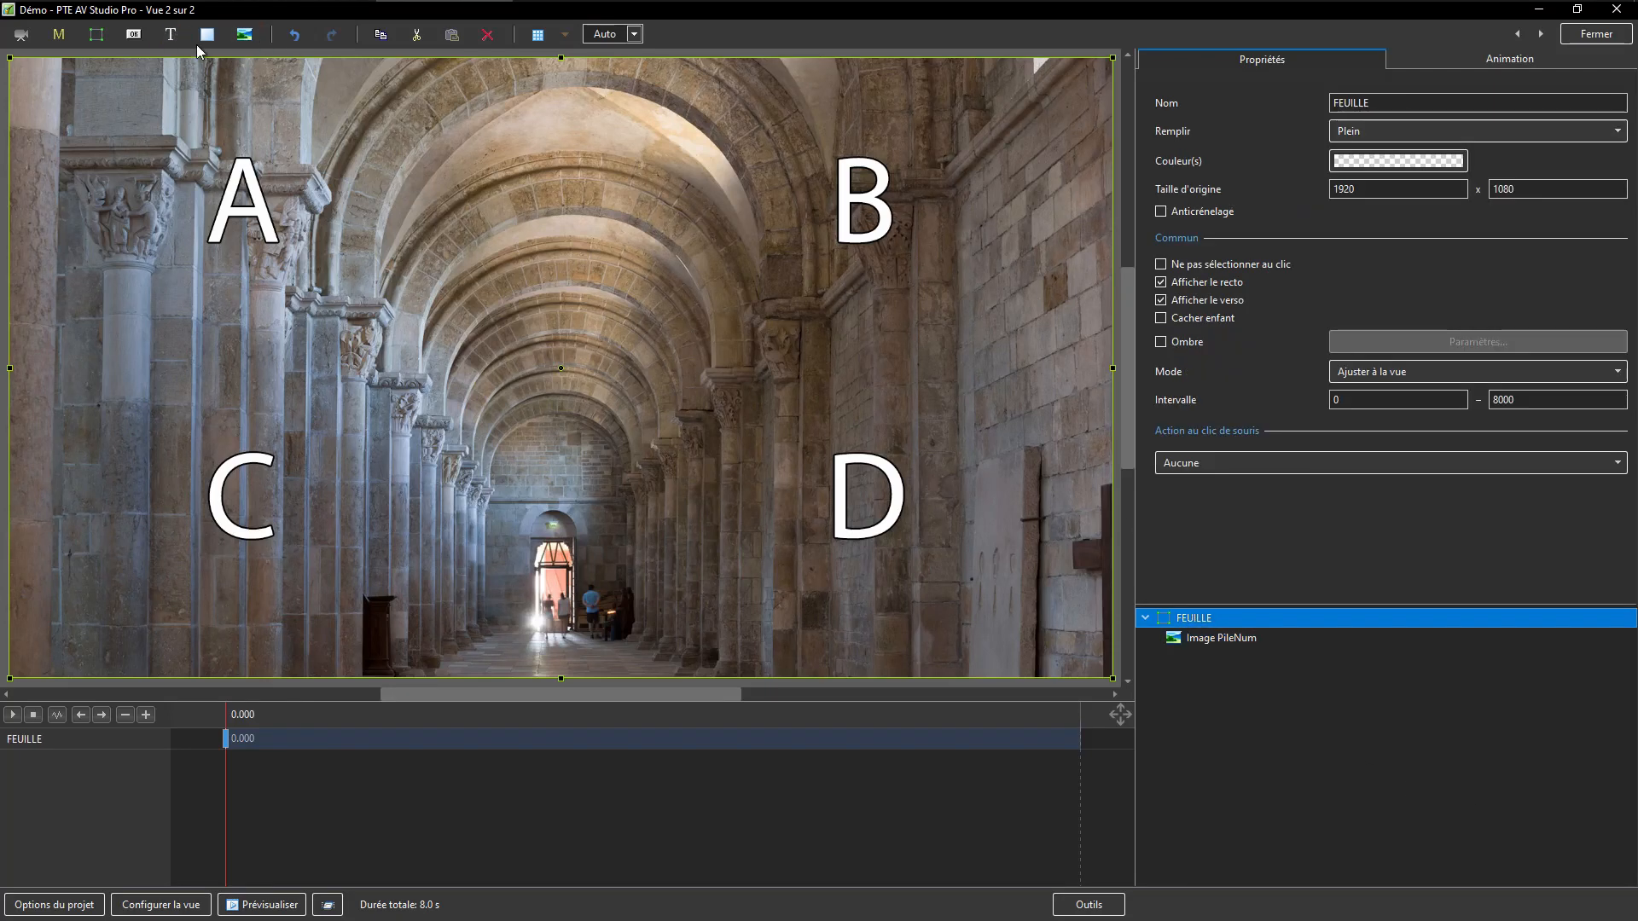
pyautogui.click(243, 34)
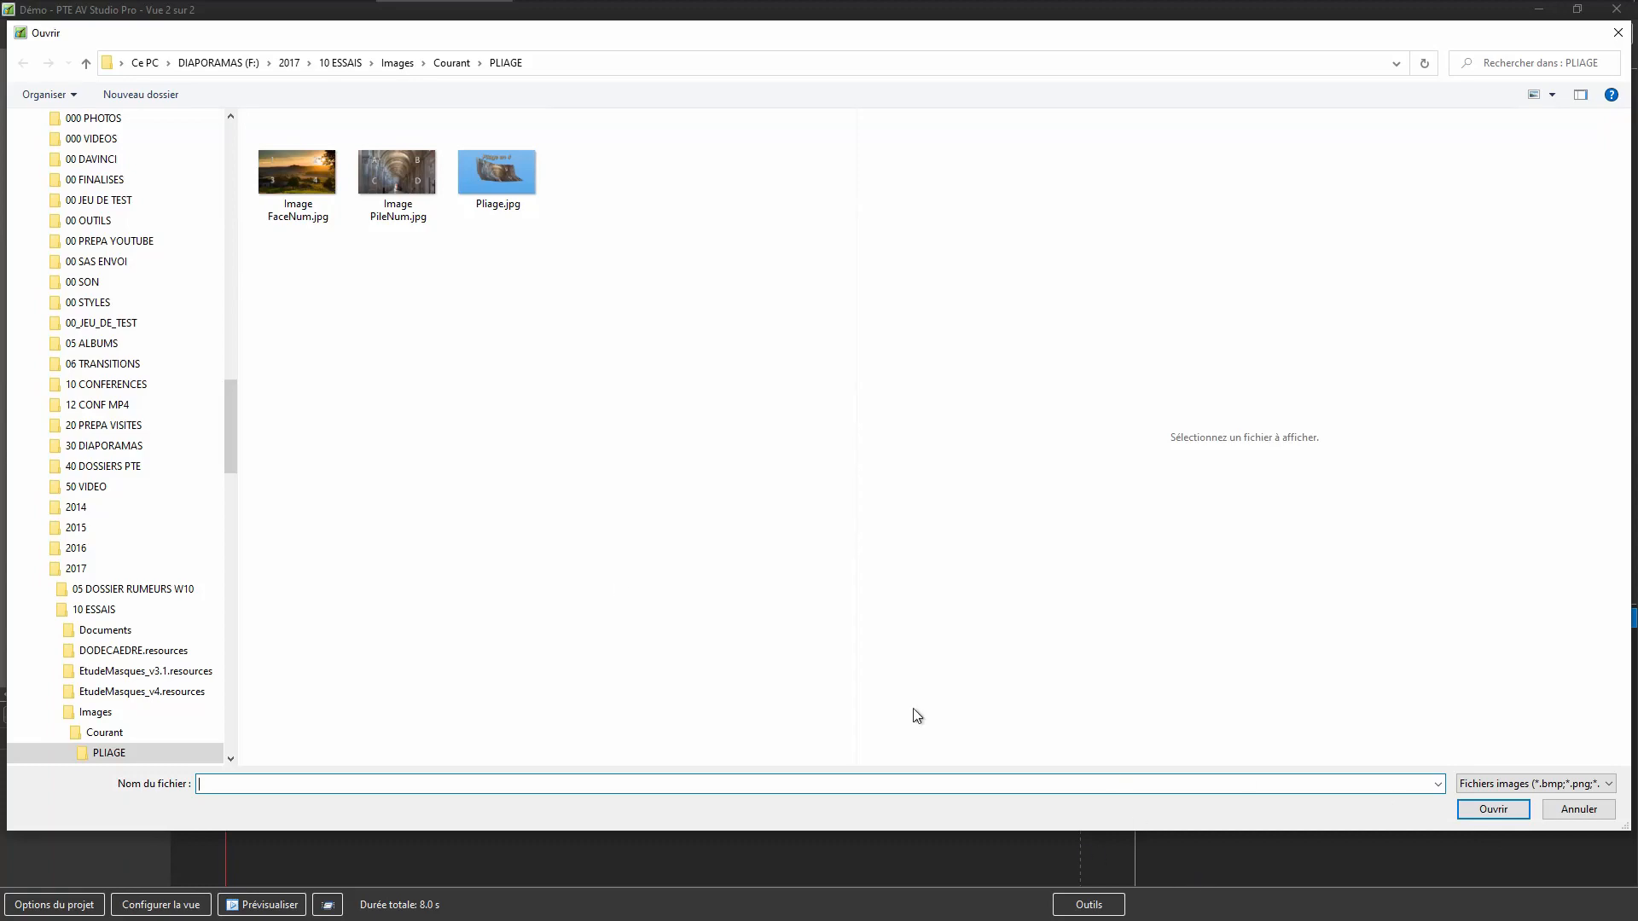
pyautogui.click(295, 175)
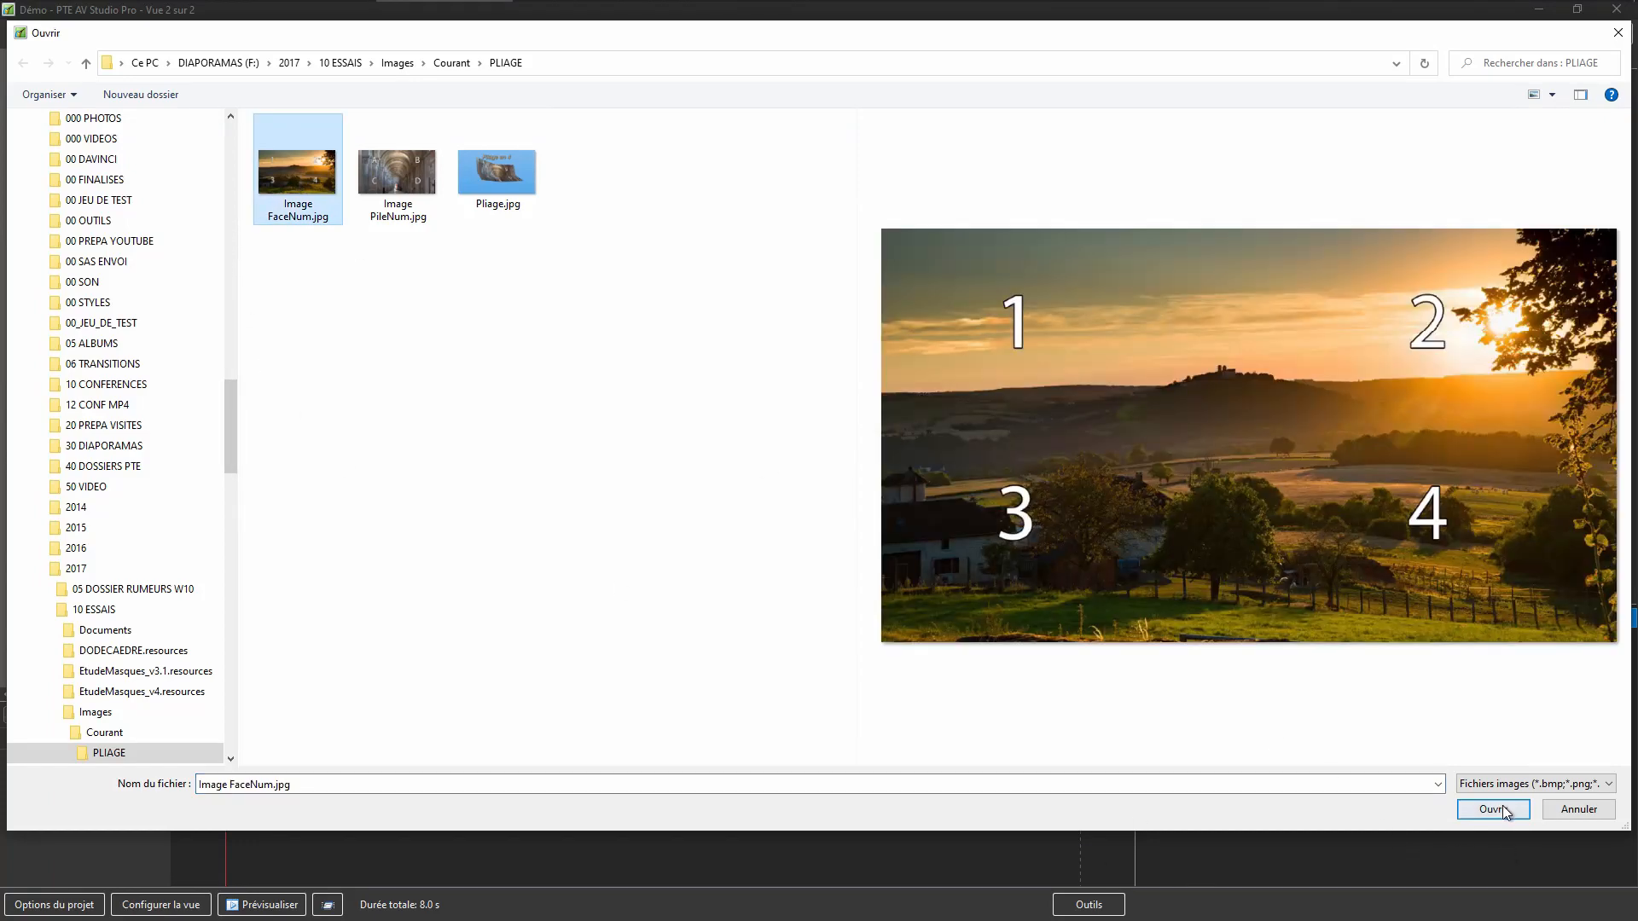
pyautogui.click(1503, 807)
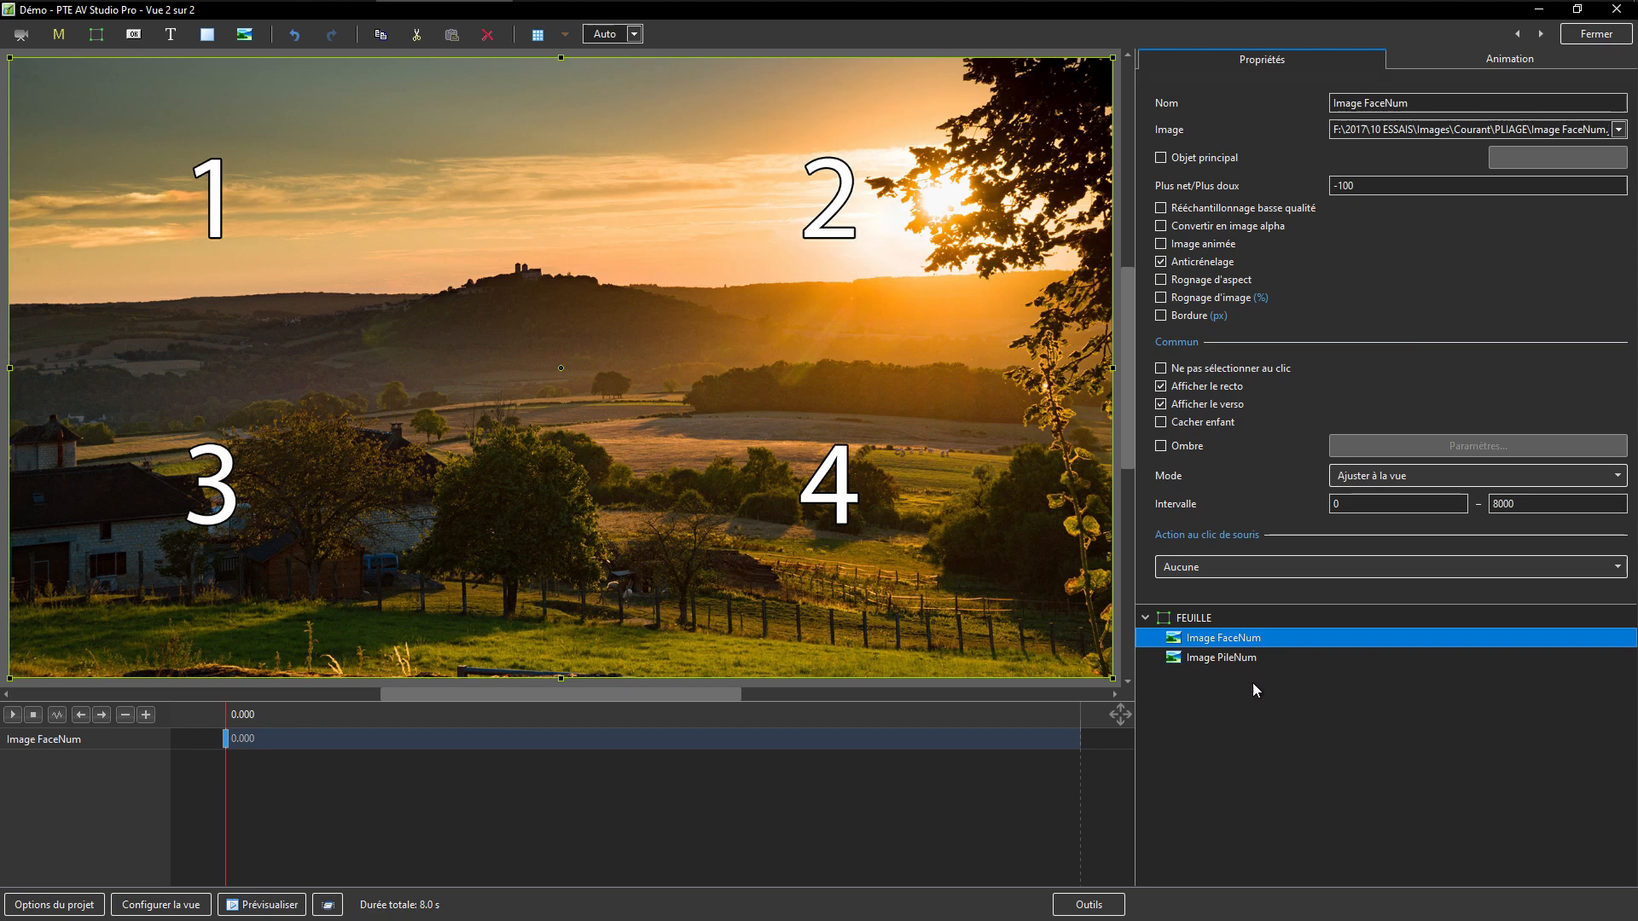
# Make Image PileNum a main object and enable its aspect crop at a 16:9 ratio.
pyautogui.click(1203, 660)
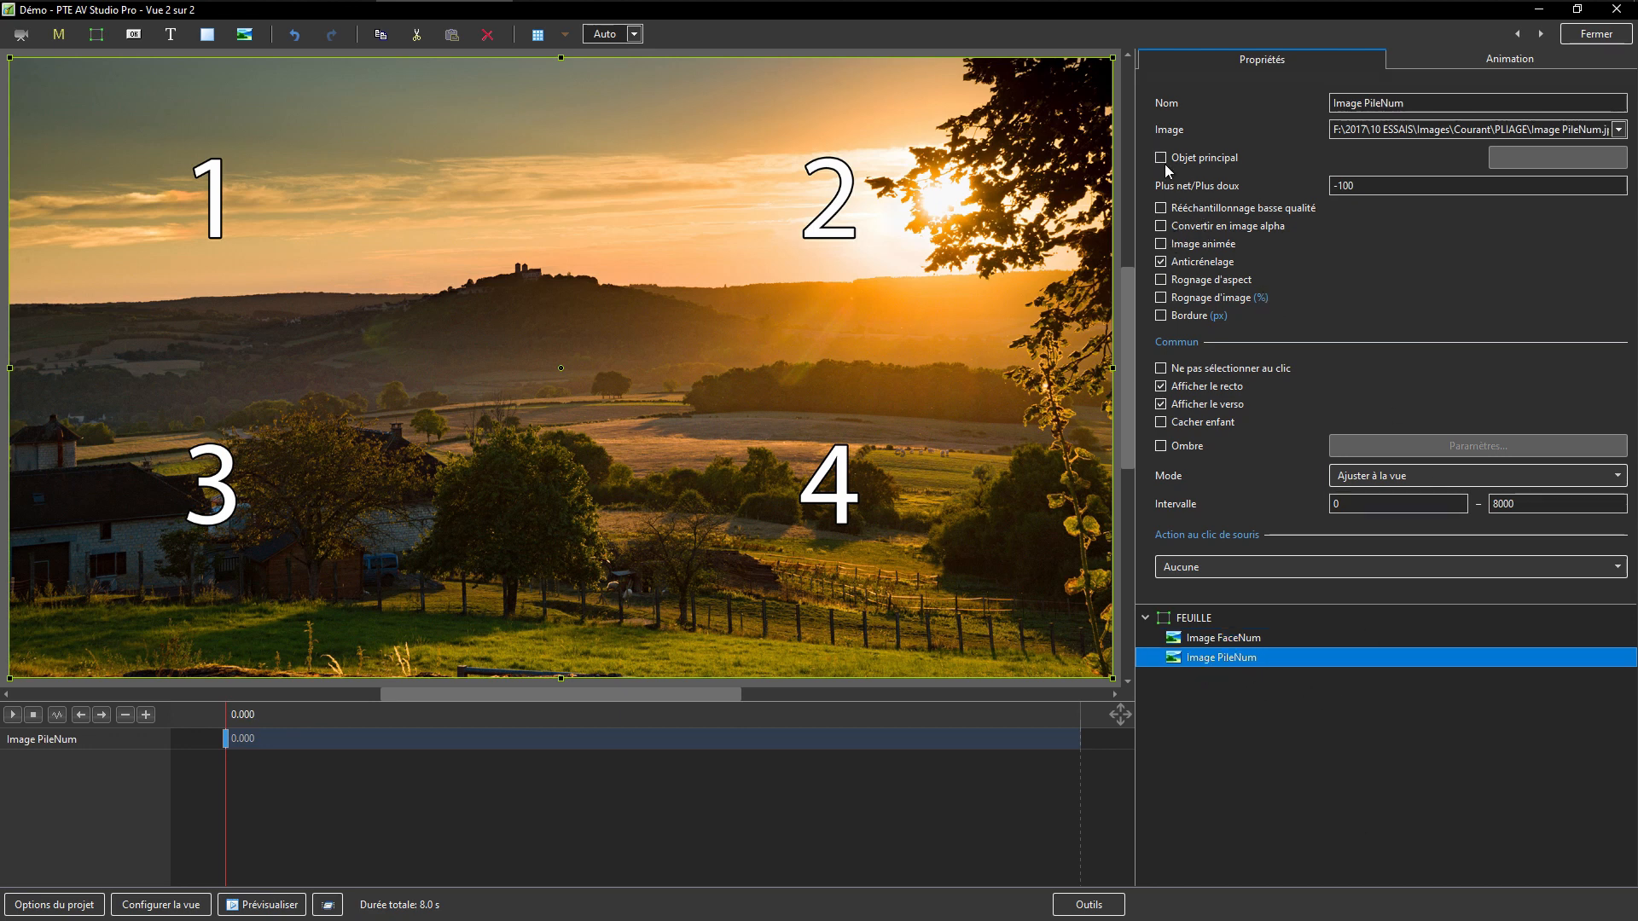
pyautogui.click(1161, 158)
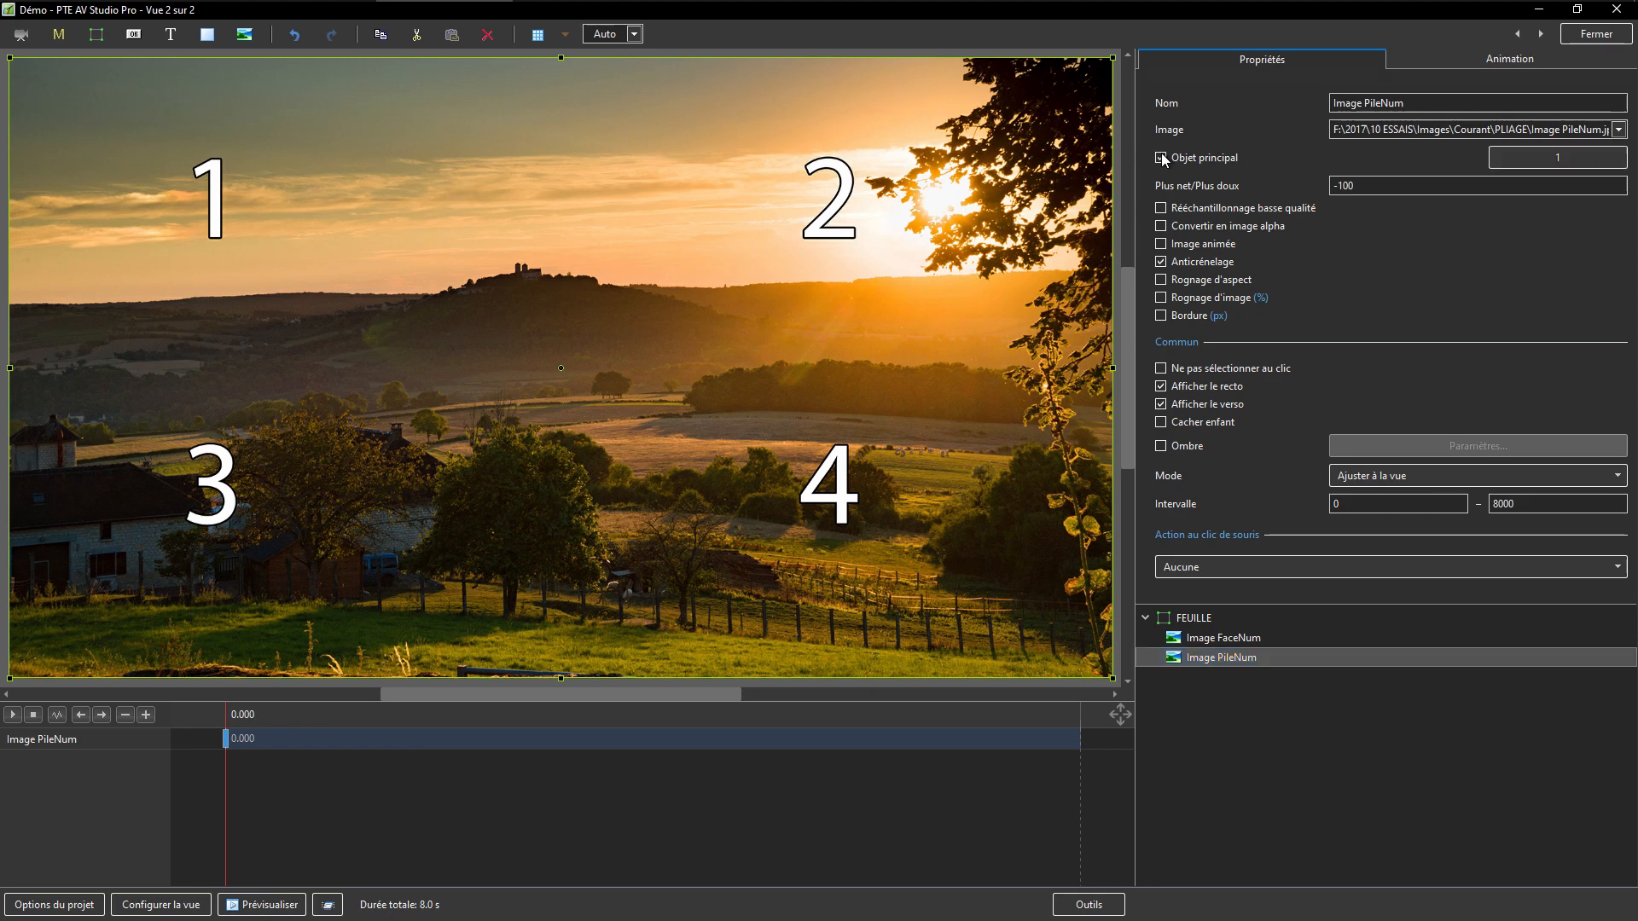
pyautogui.click(1162, 279)
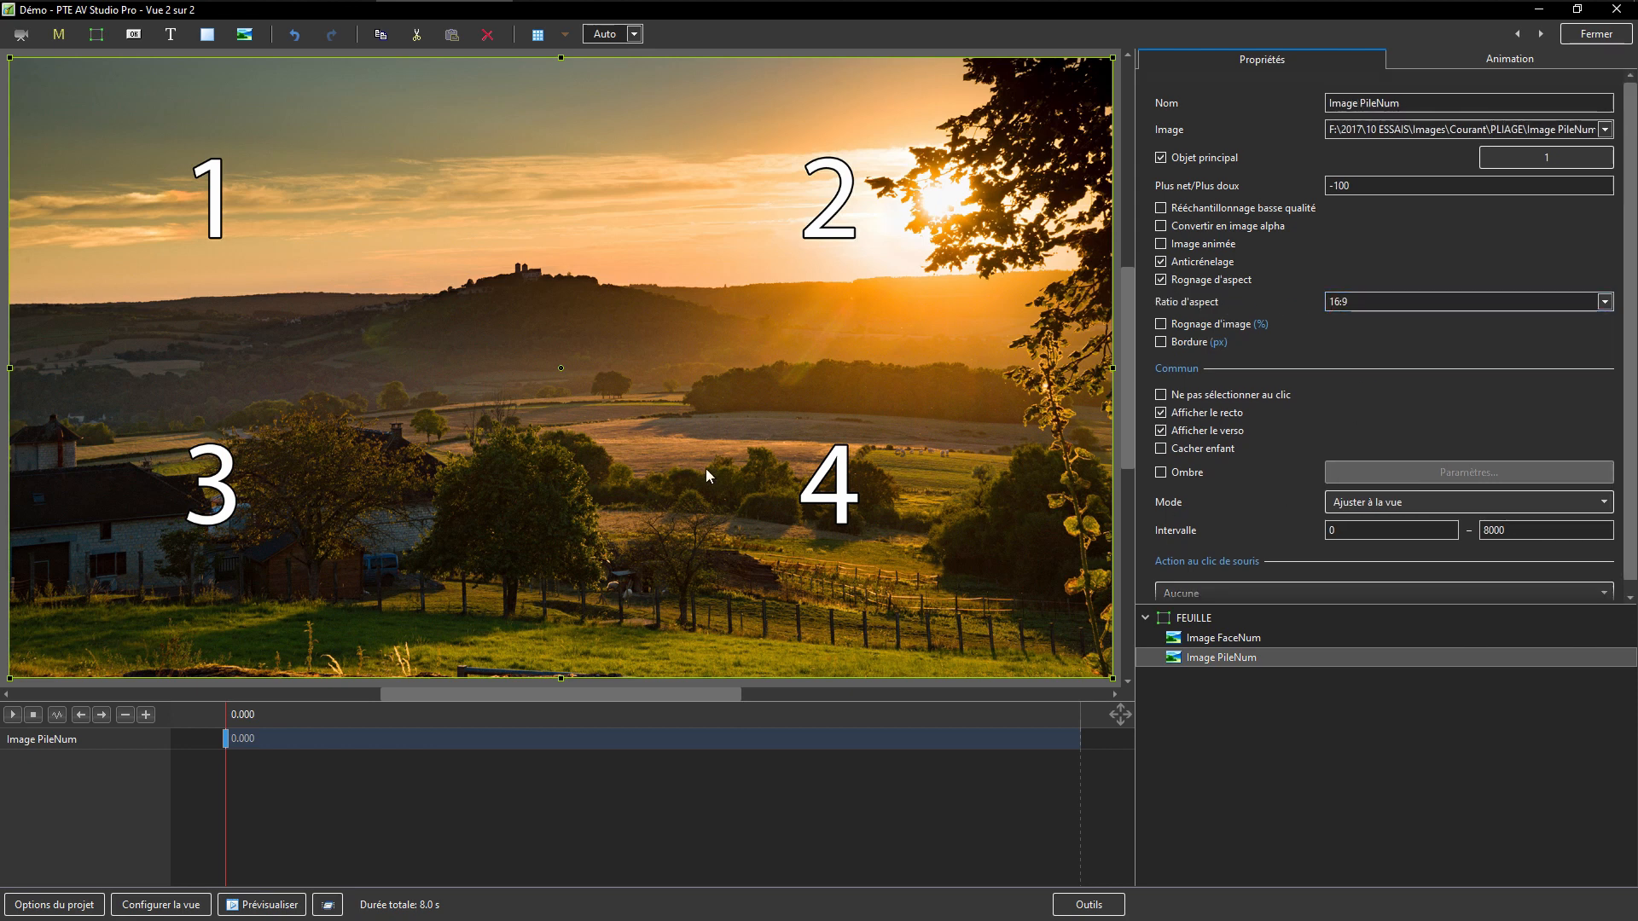
# Enable the 16:9 aspect crop on Image FaceNum and make it a main object.
pyautogui.click(1220, 640)
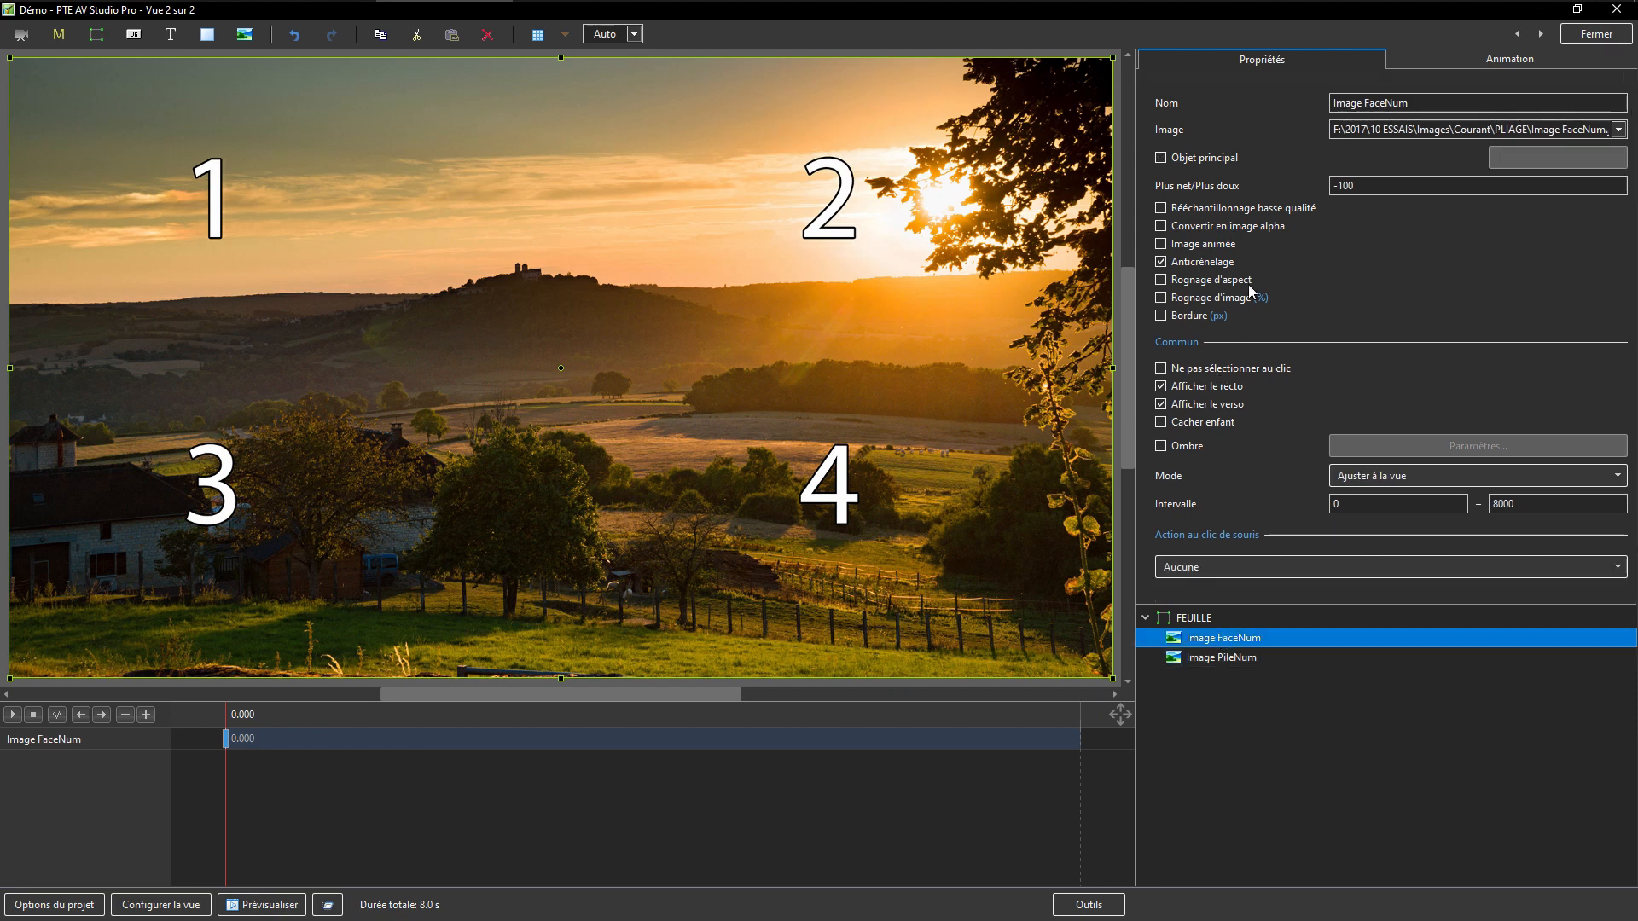
pyautogui.click(1161, 279)
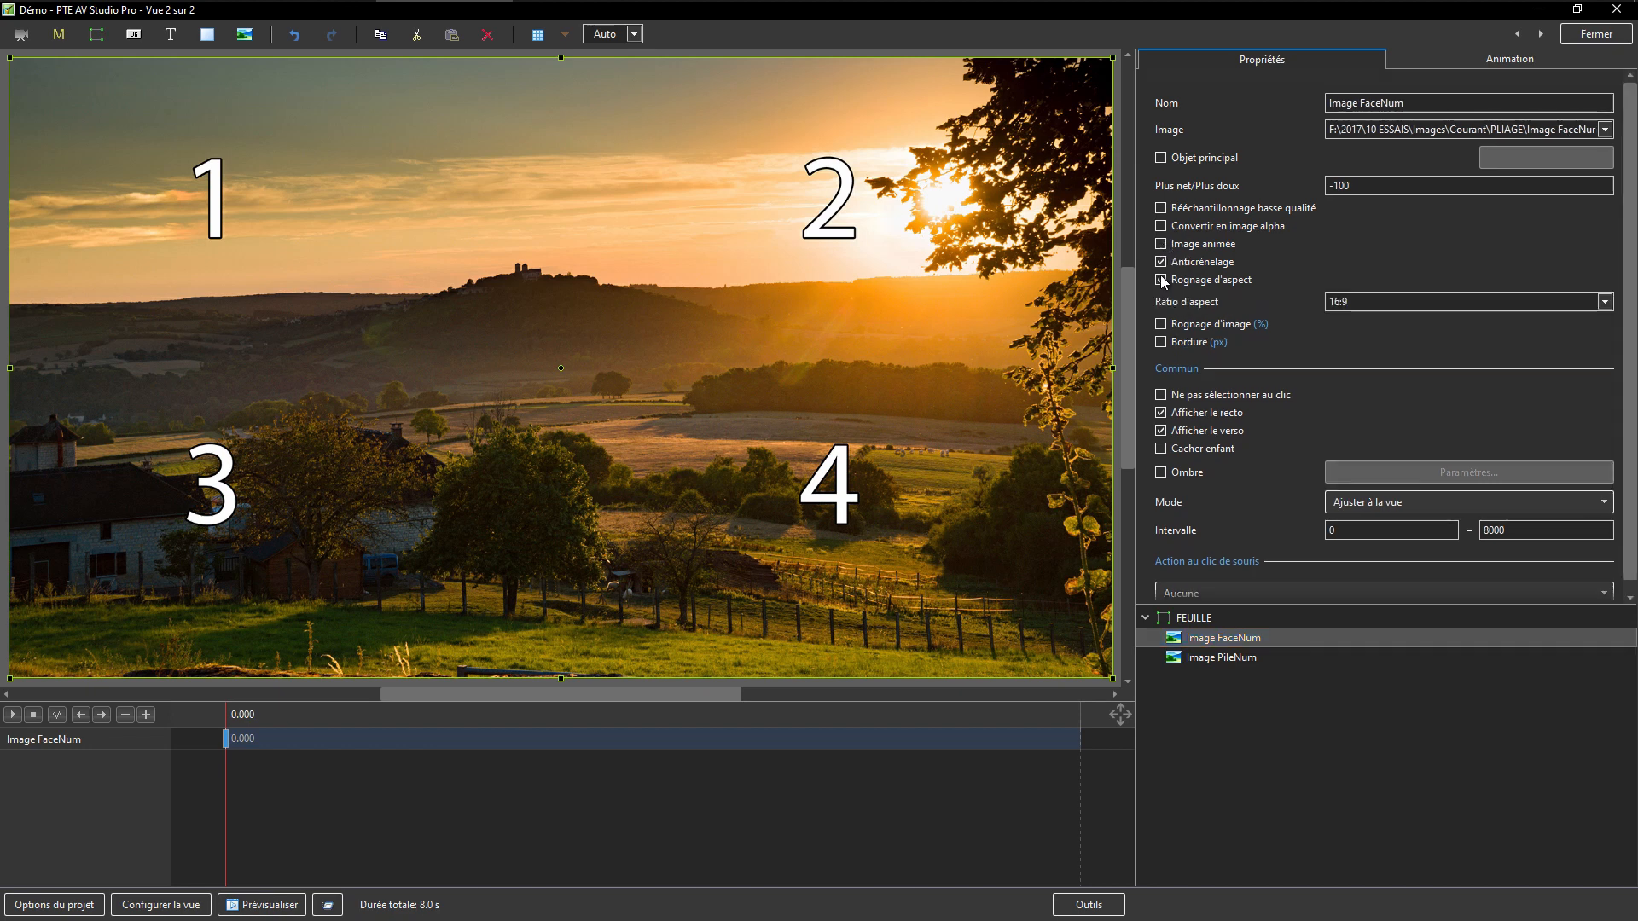
pyautogui.click(1161, 159)
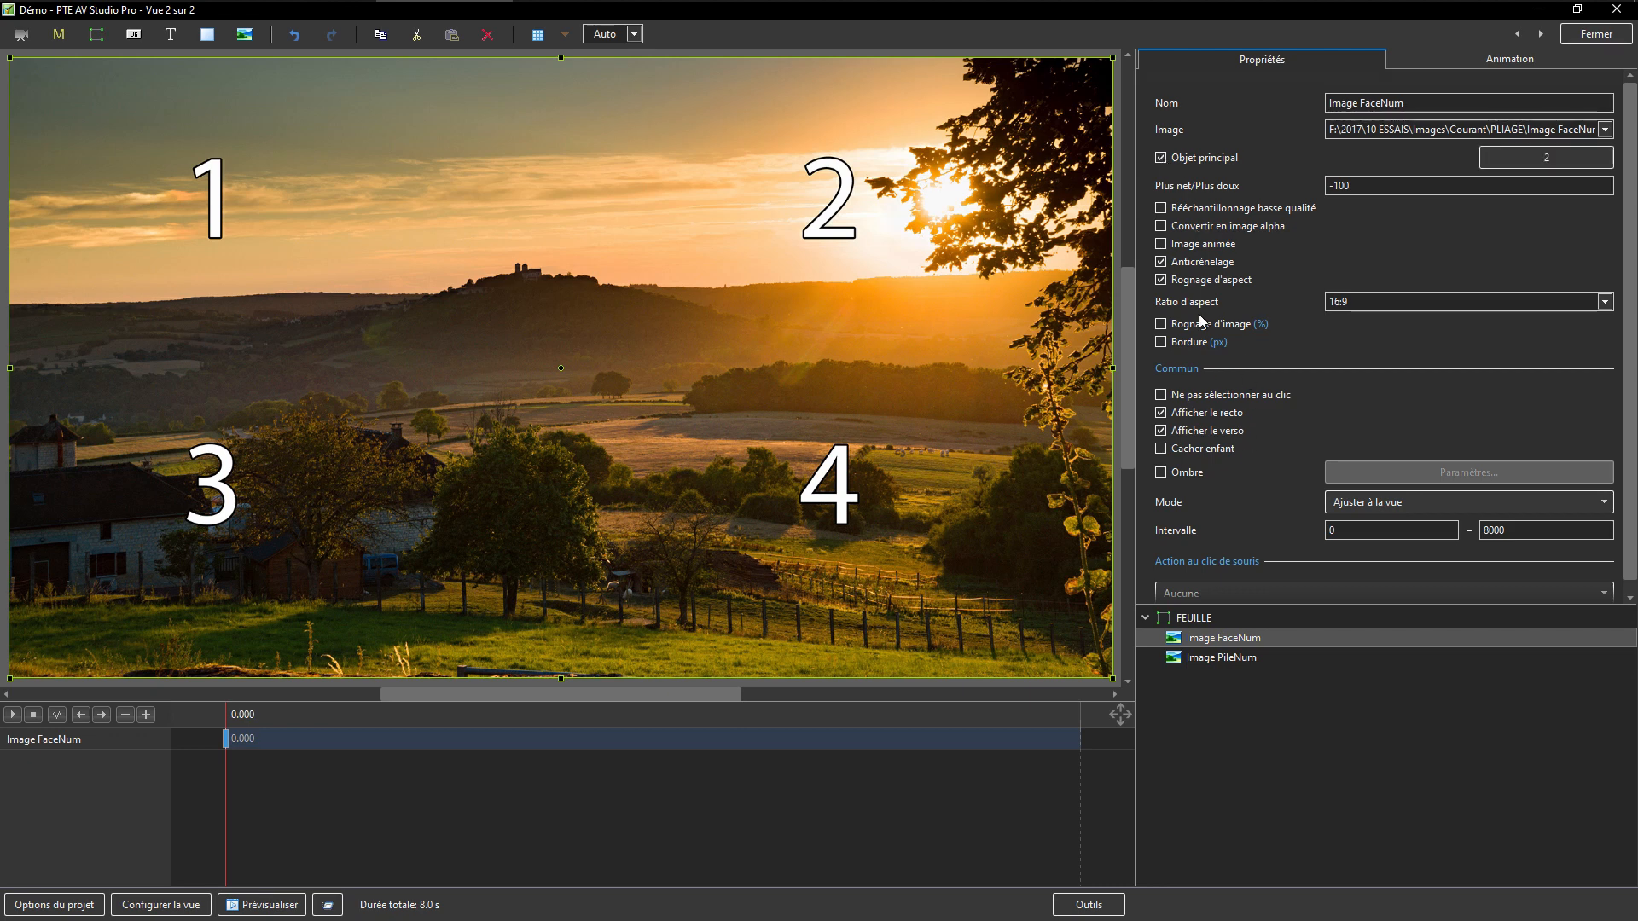
# Turn off the display of the verso for both Image PileNum and Image FaceNum.
pyautogui.click(1197, 660)
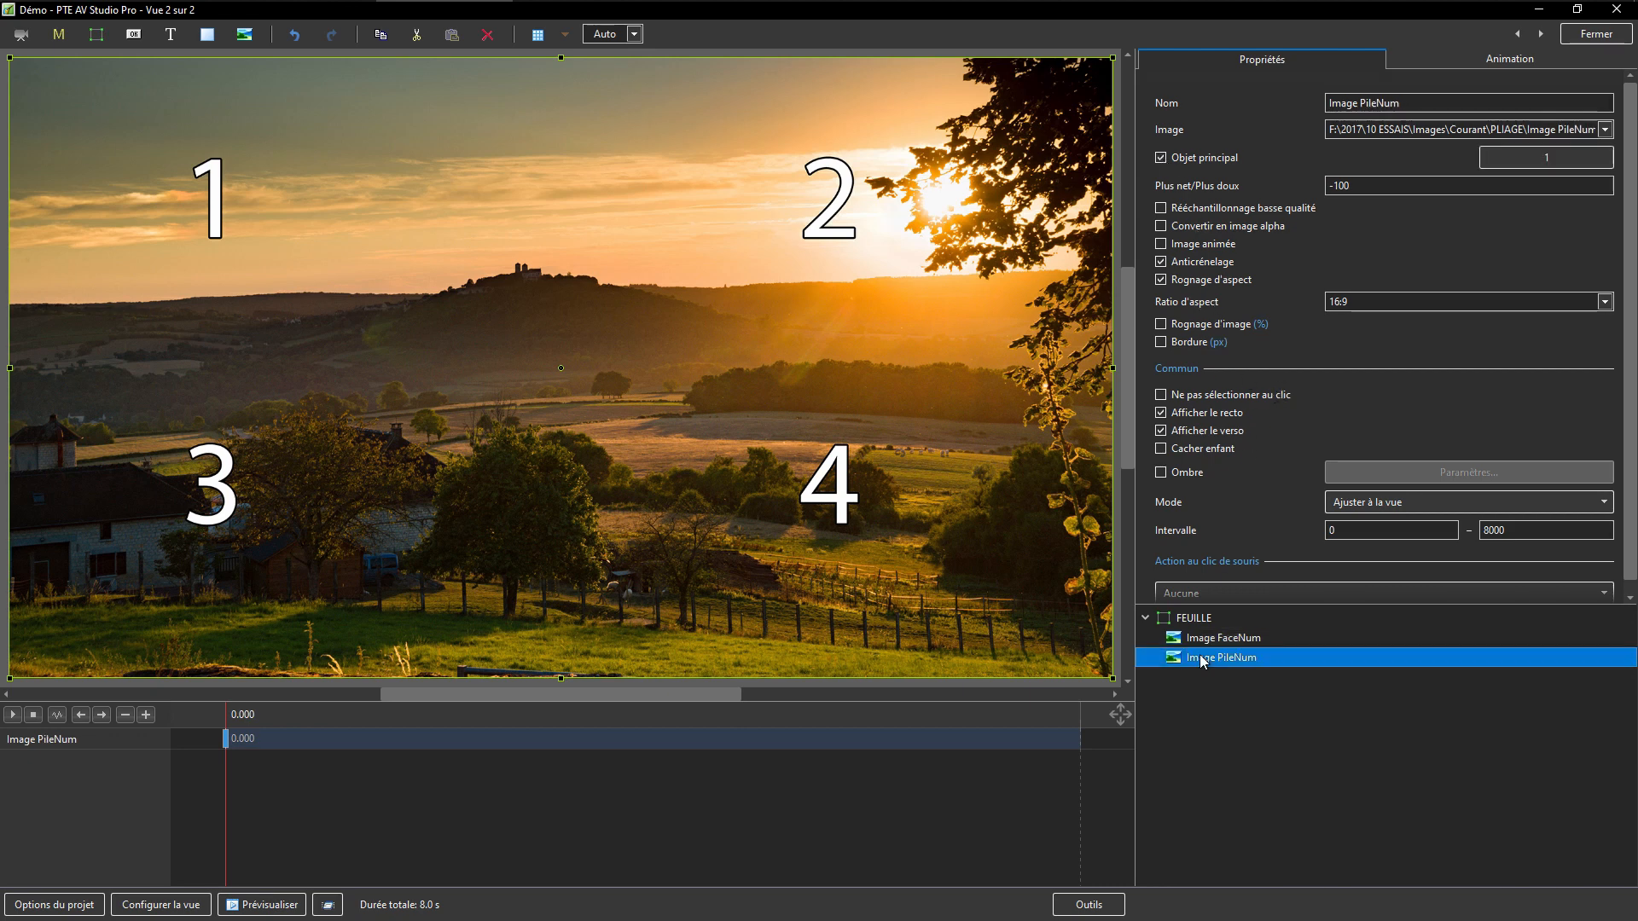
pyautogui.click(1161, 432)
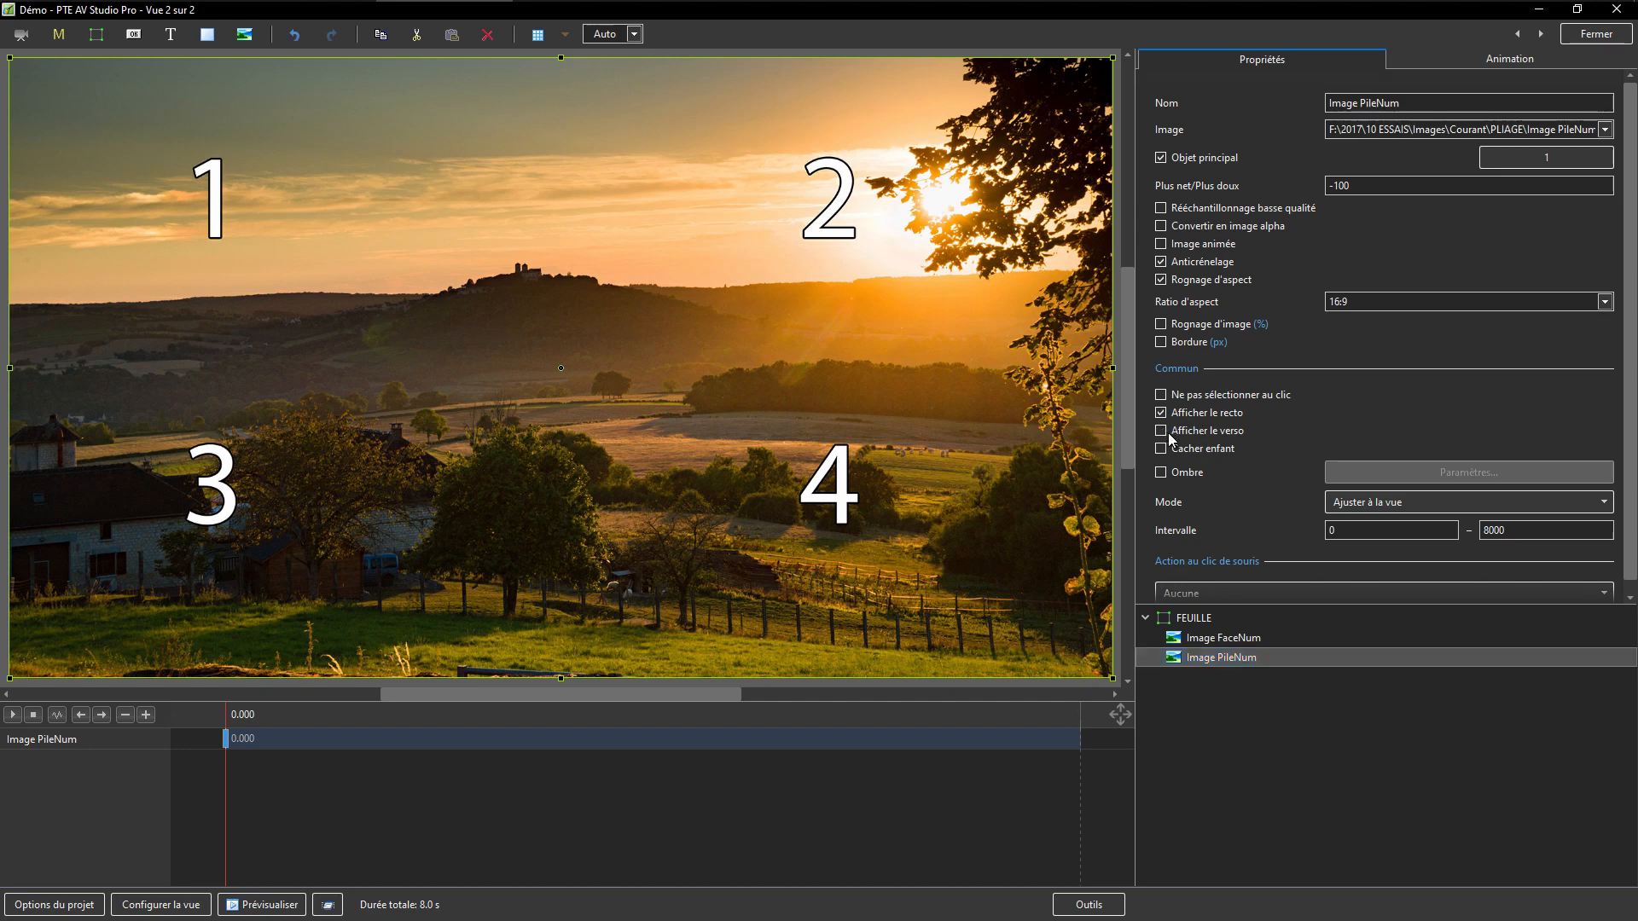
pyautogui.click(1209, 642)
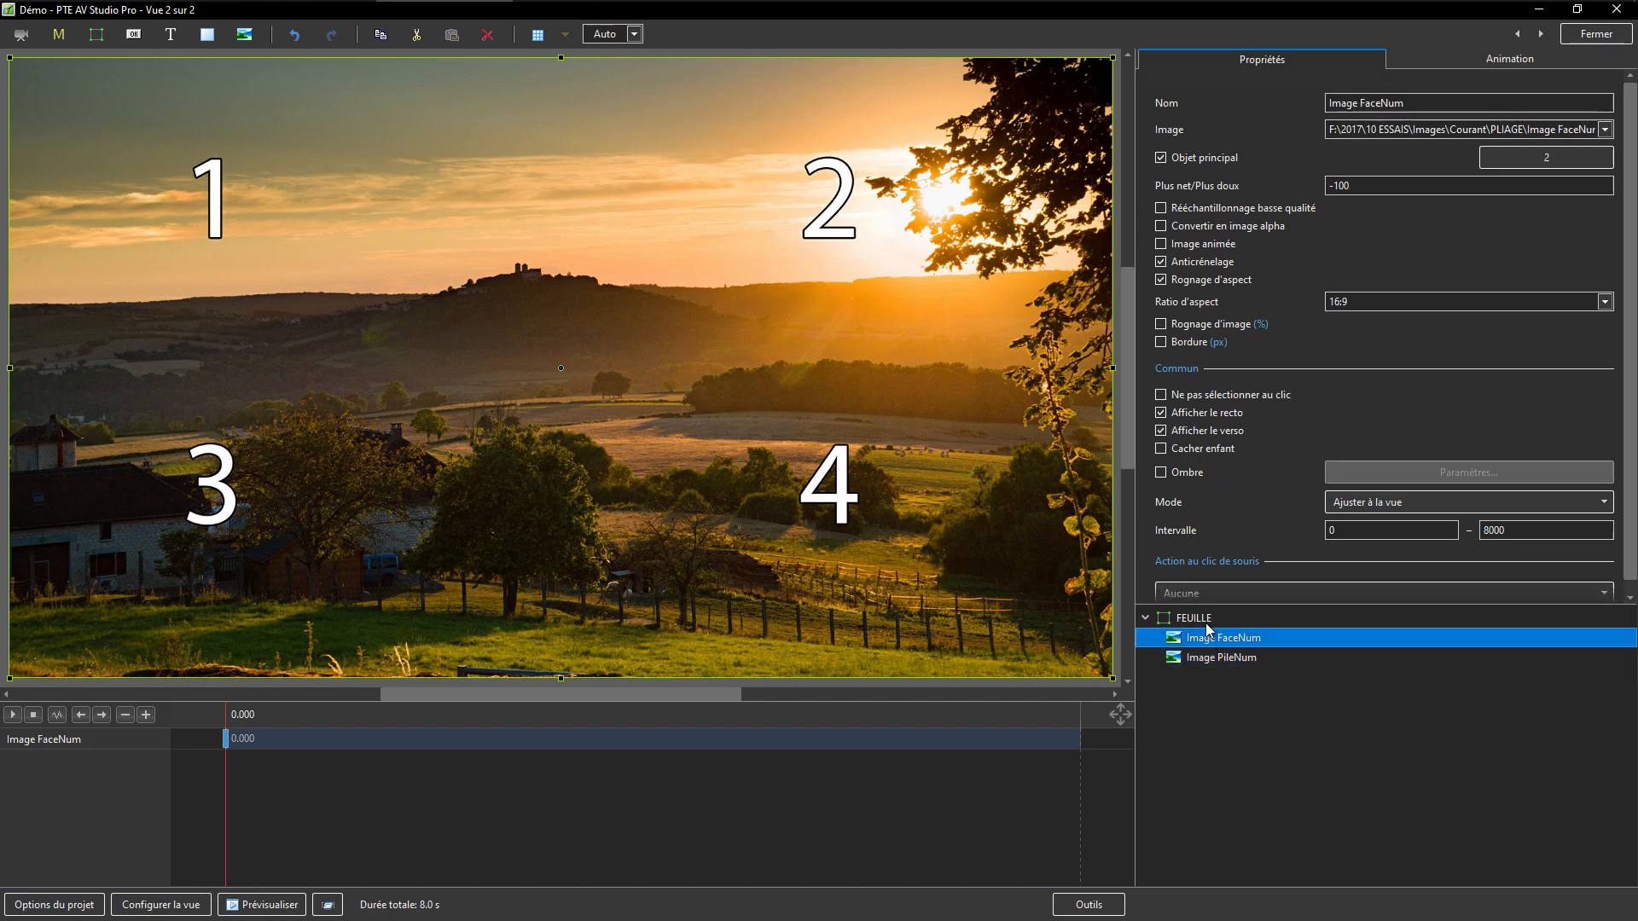
pyautogui.click(1161, 430)
# Set the Y rotation of Image FaceNum to 180.
pyautogui.click(1431, 58)
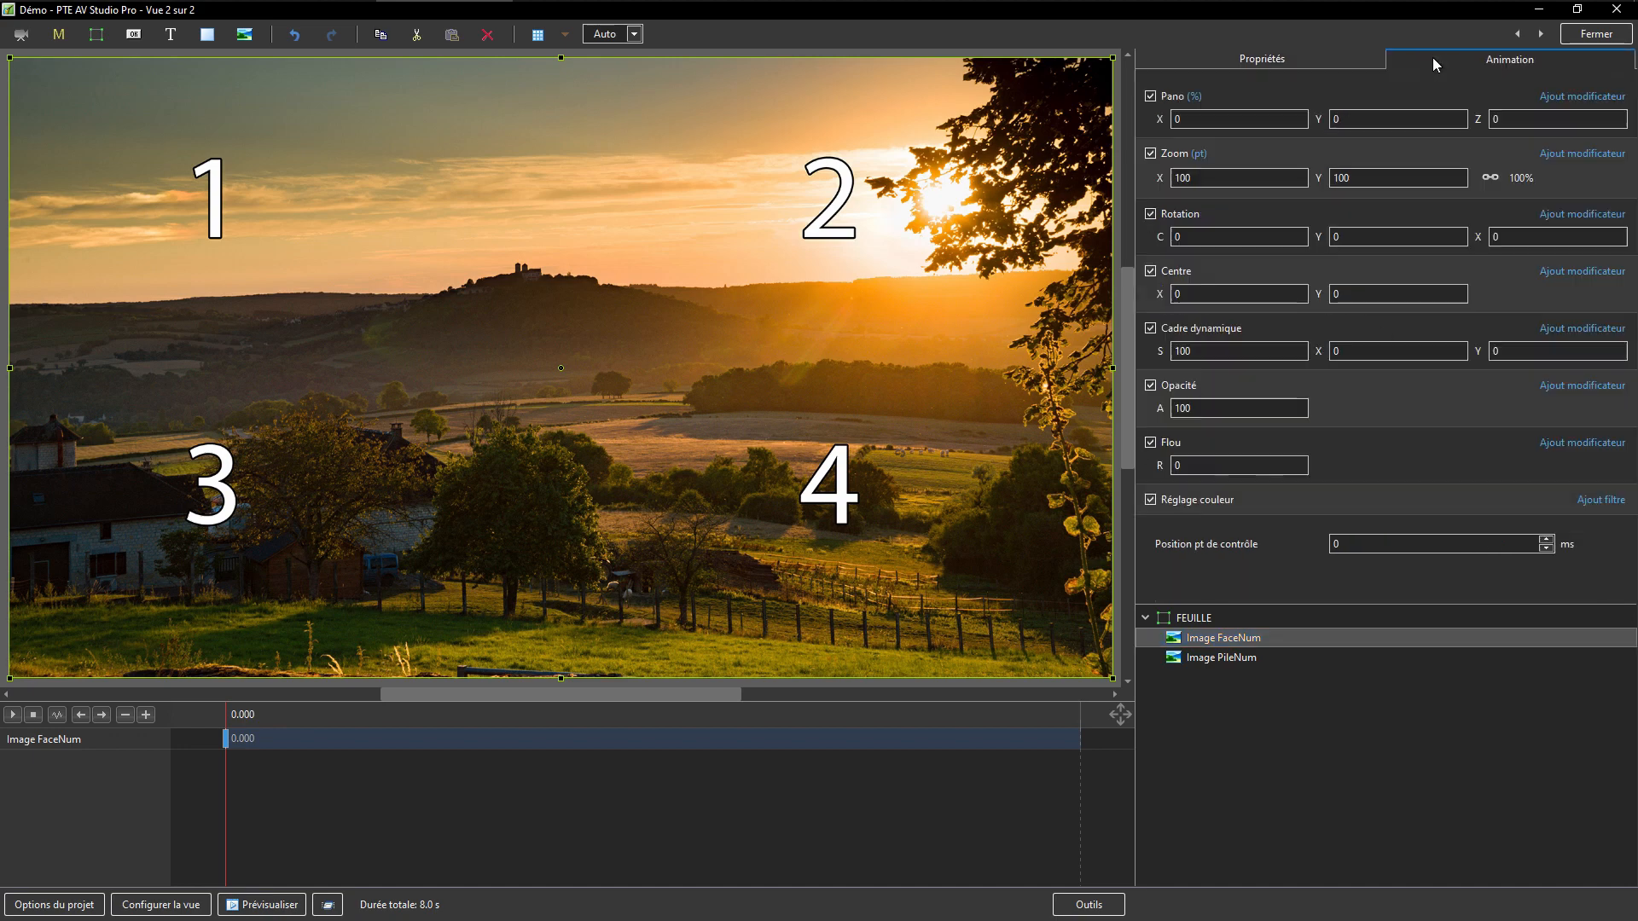
pyautogui.moveTo(1315, 236); pyautogui.dragTo(1469, 237)
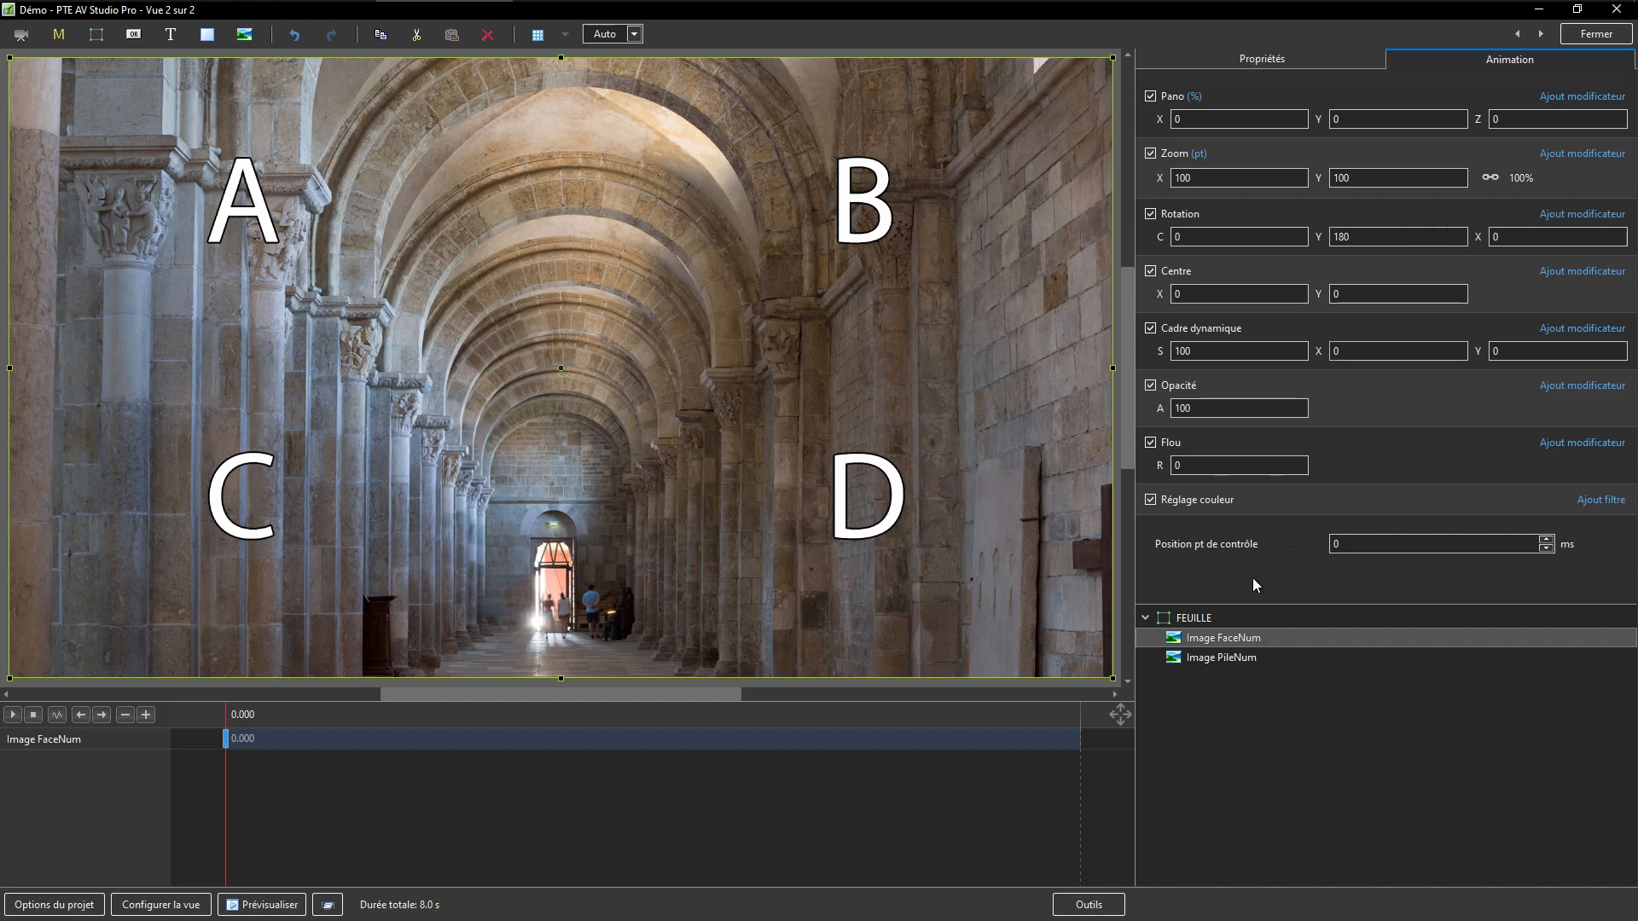
# Test the double-sided sheet by rotating the FEUILLE frame about Y to 182, and return its Y rotation to 0.
pyautogui.click(1204, 659)
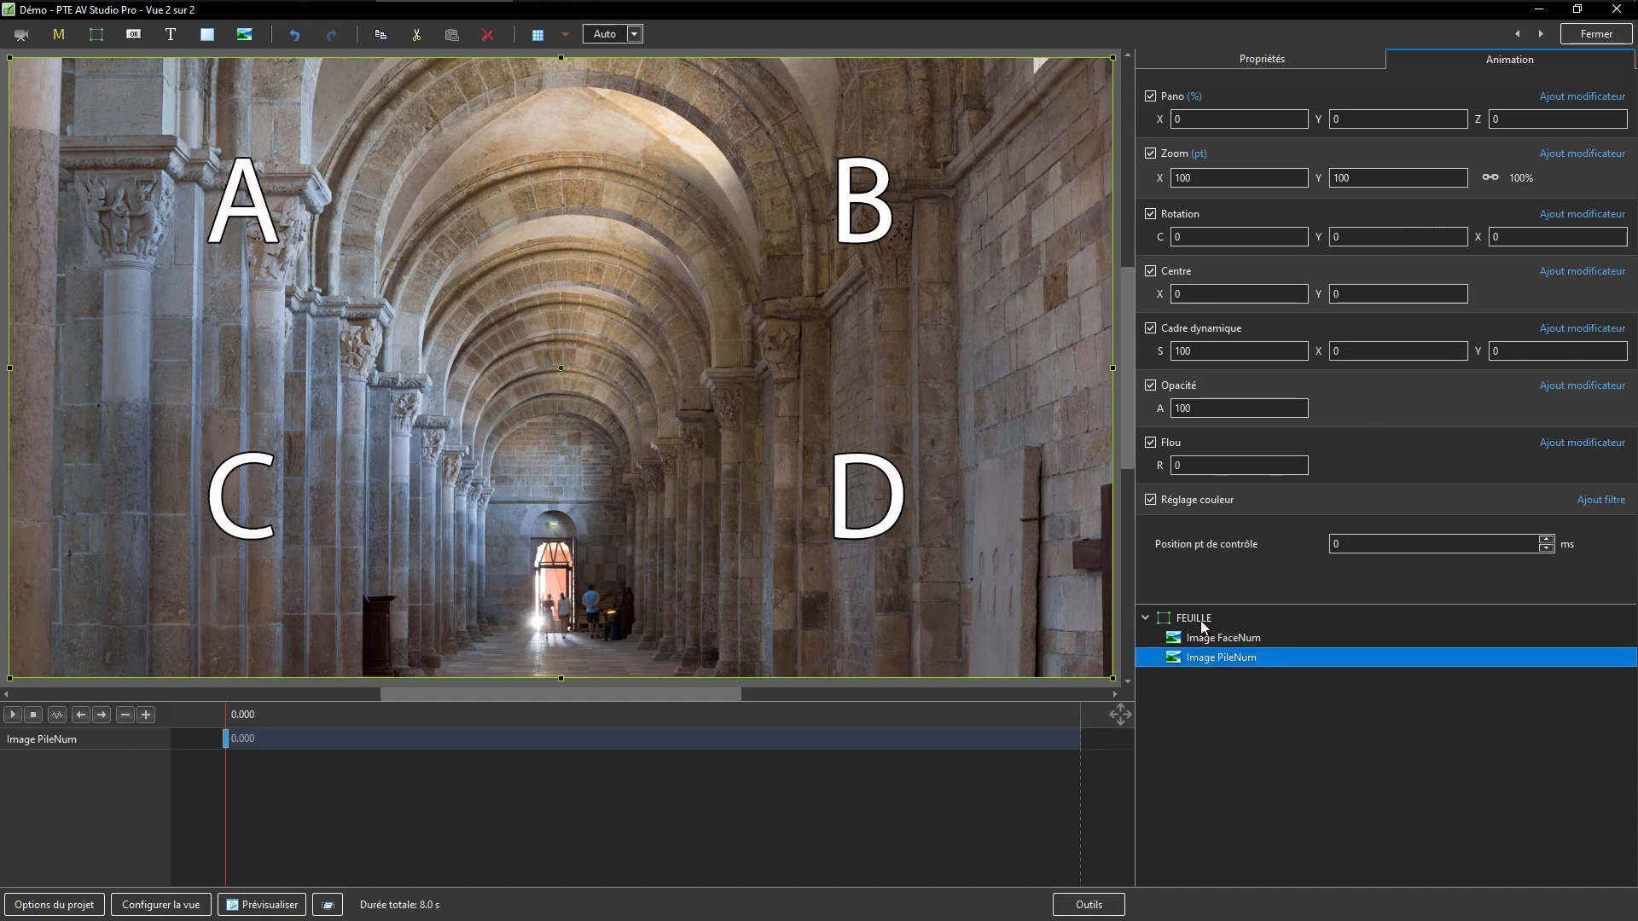
pyautogui.click(1198, 619)
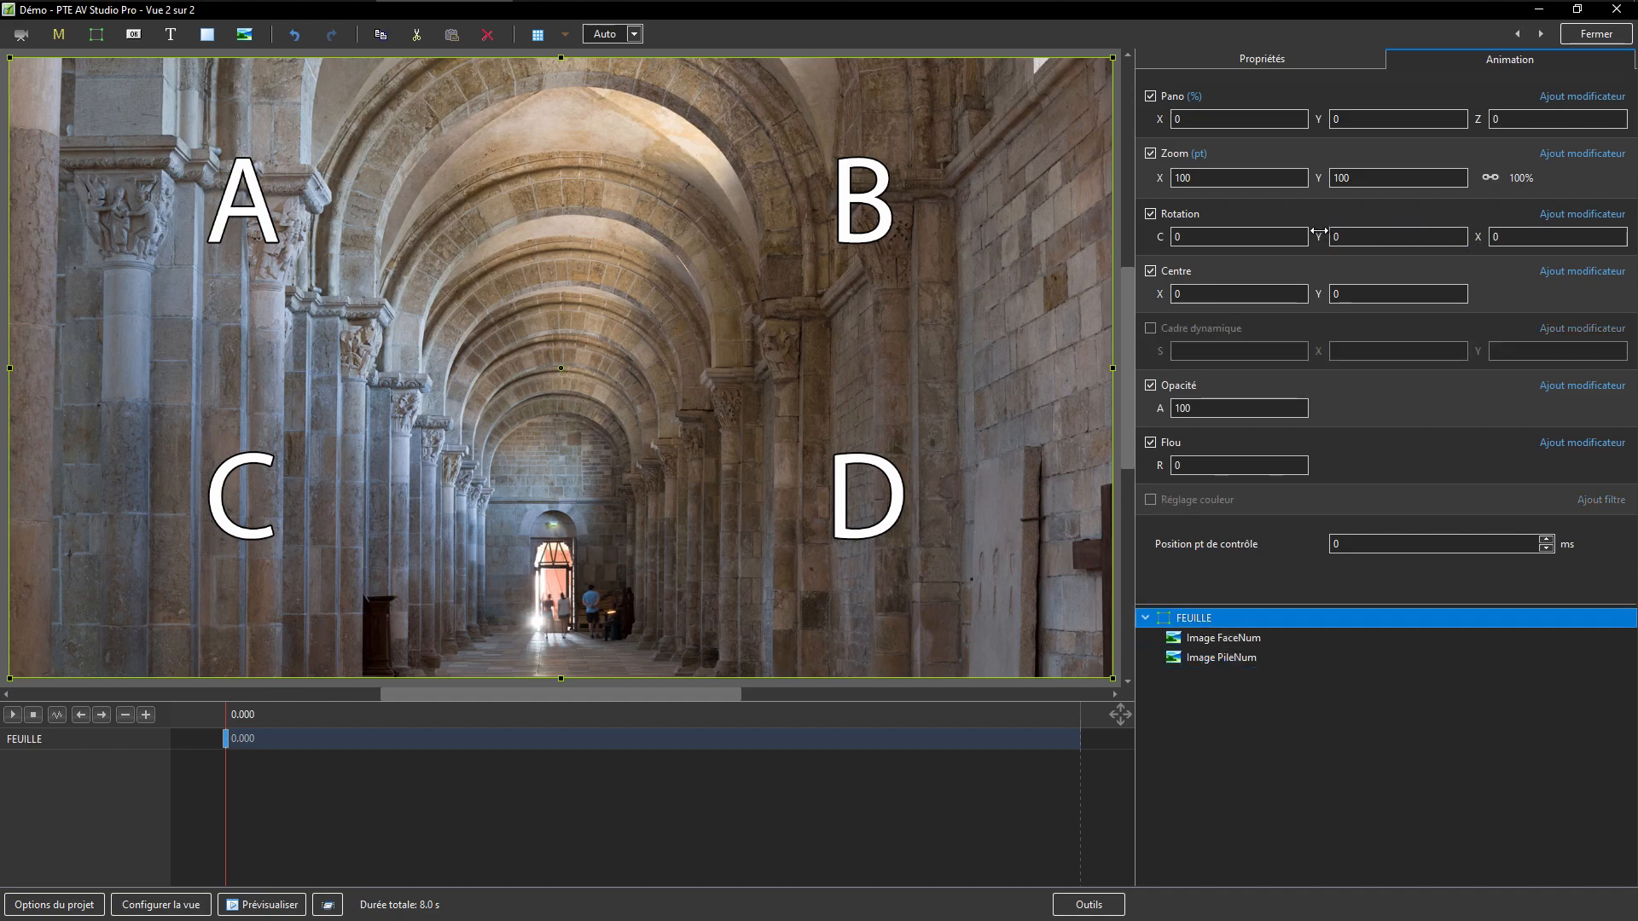
pyautogui.moveTo(1318, 232); pyautogui.dragTo(1473, 219)
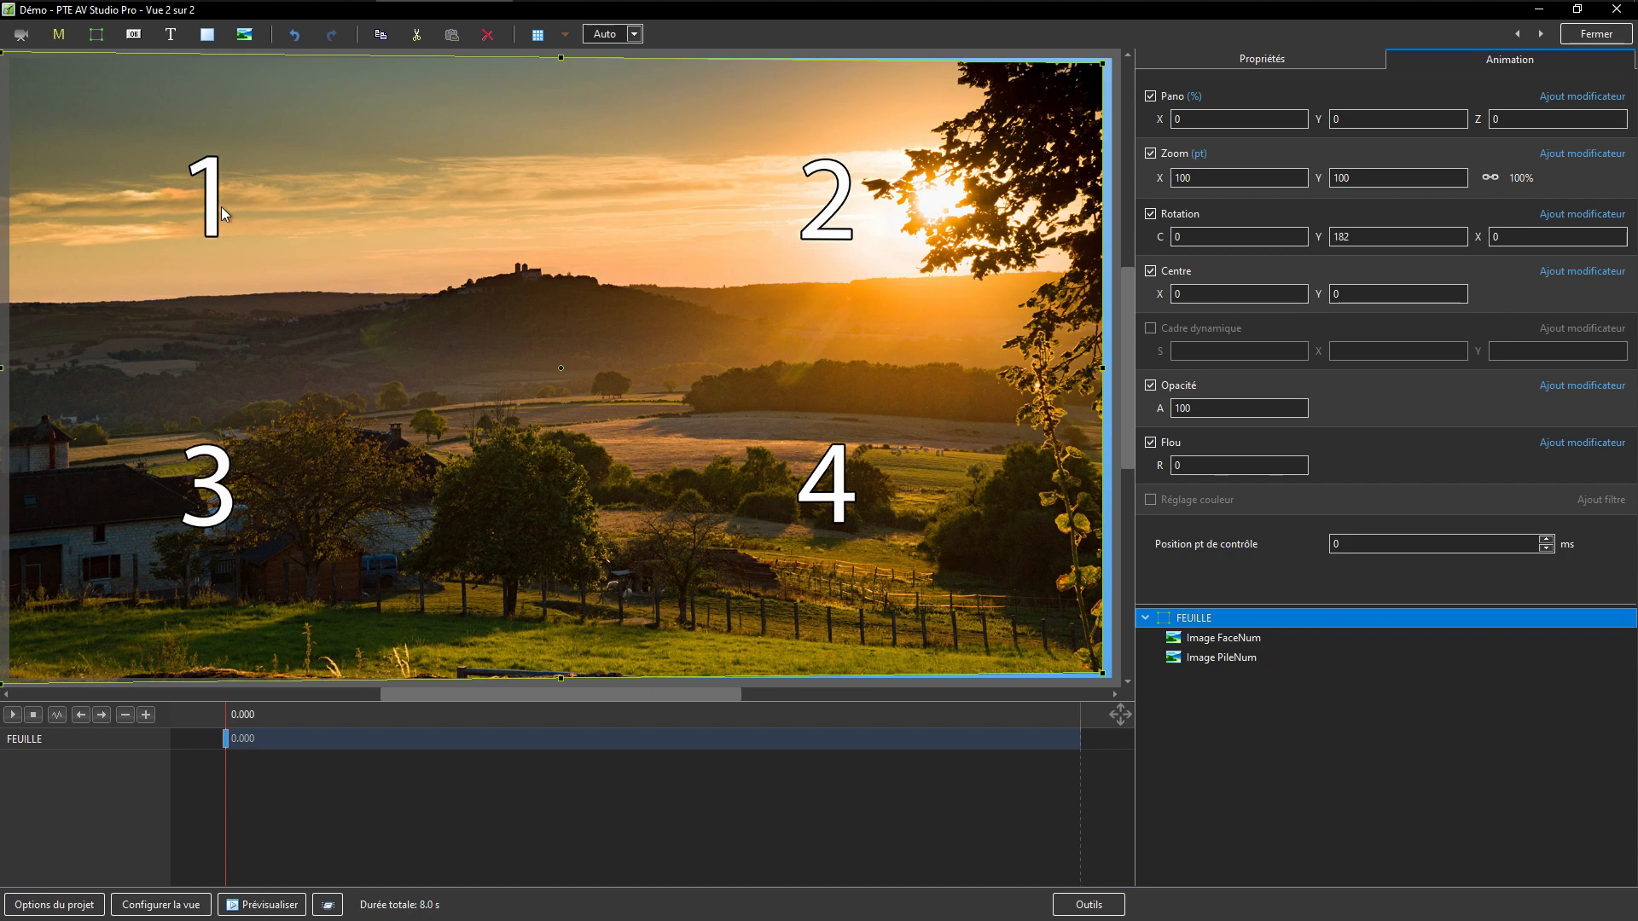
pyautogui.click(1341, 177)
pyautogui.moveTo(1318, 236); pyautogui.dragTo(1163, 255)
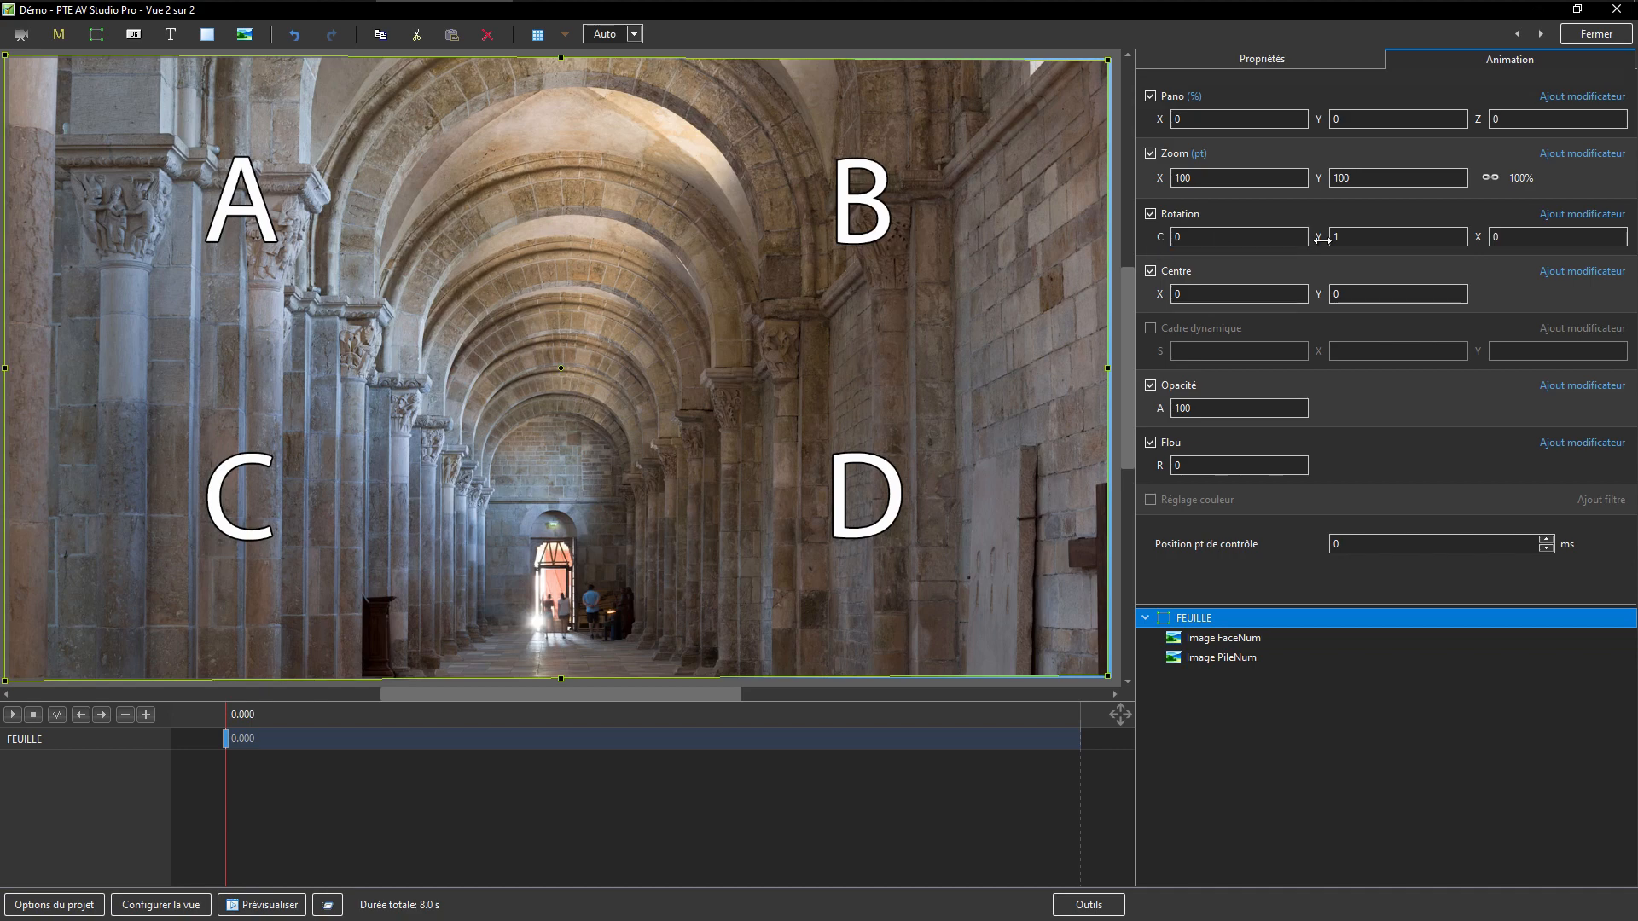
pyautogui.moveTo(1321, 239); pyautogui.dragTo(1318, 241)
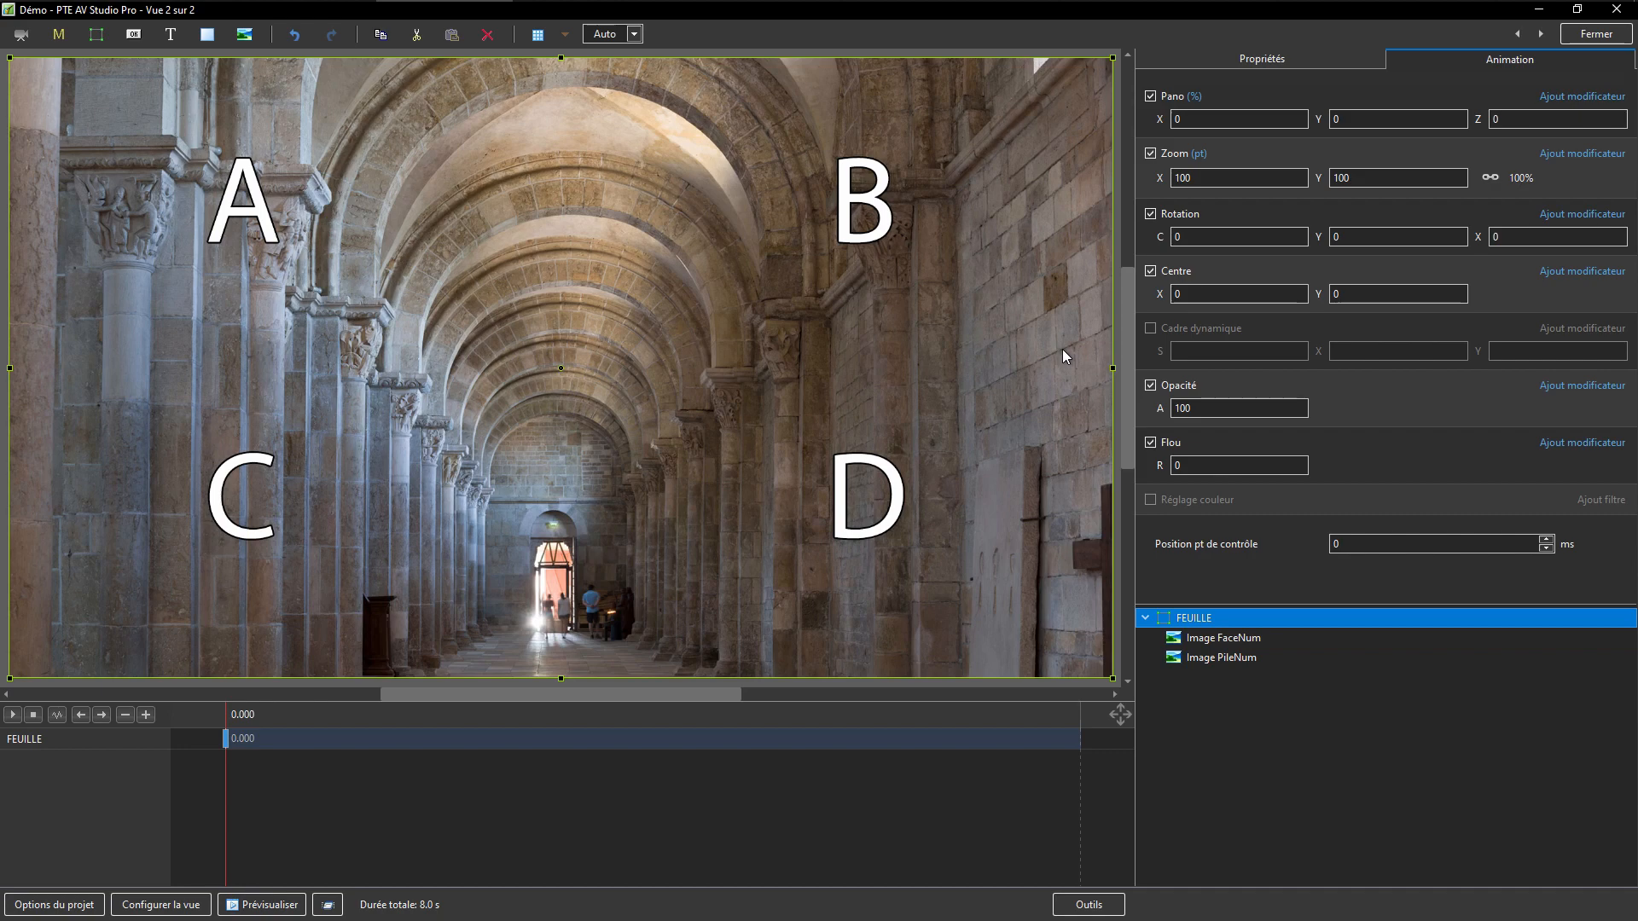
# Rename Image FaceNum as Verso and Image PileNum as Recto.
pyautogui.click(1209, 645)
pyautogui.click(1261, 59)
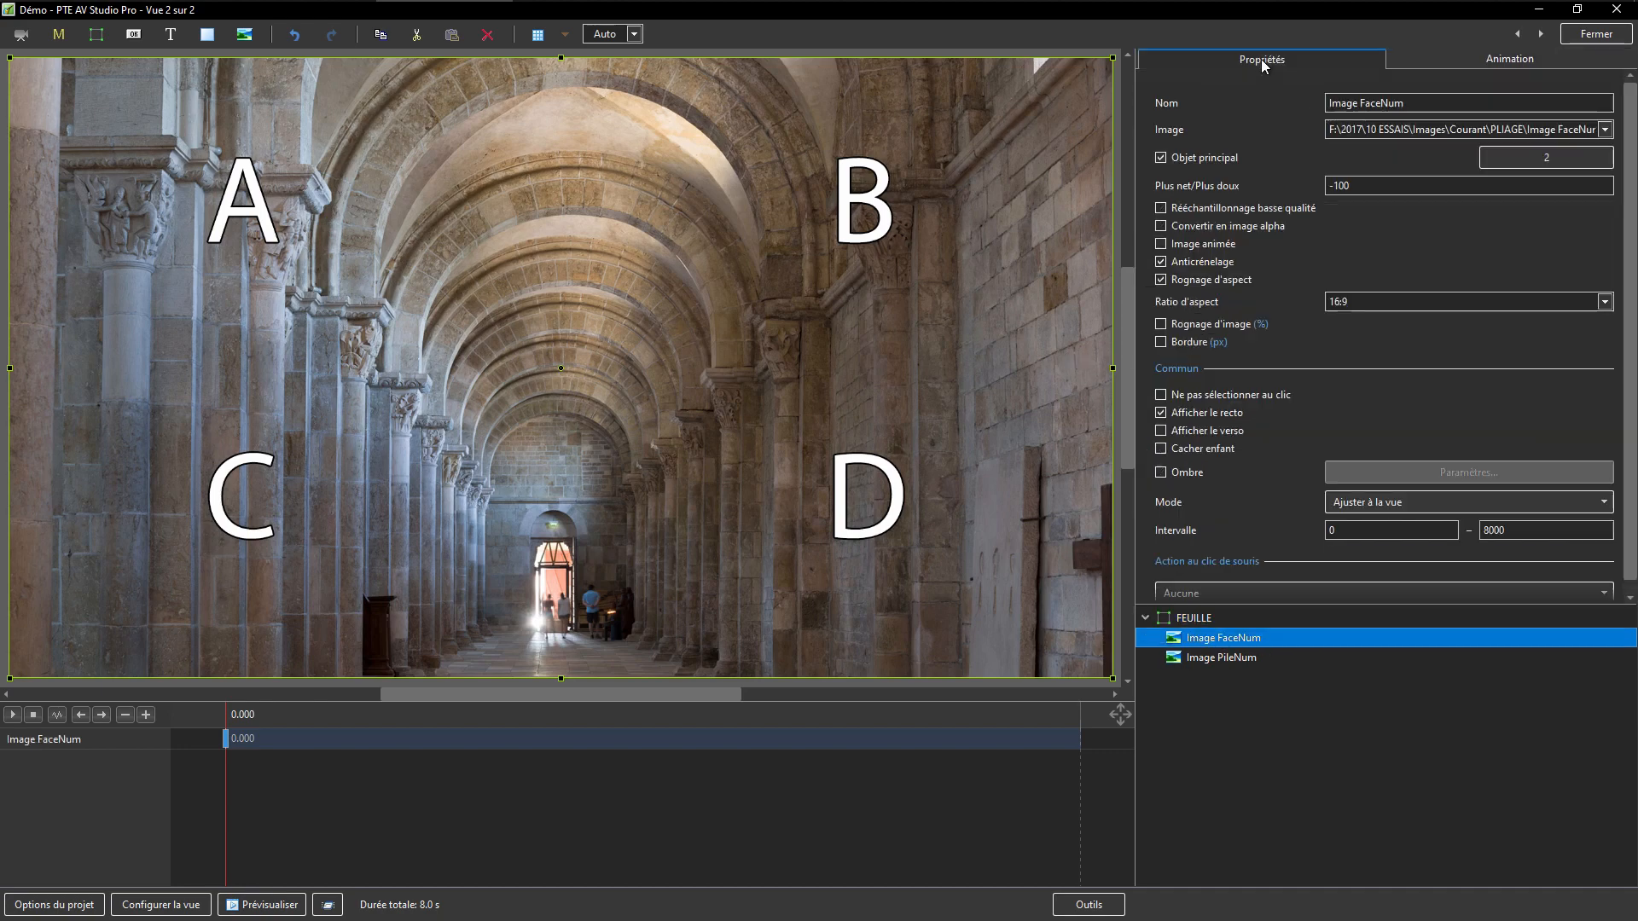
pyautogui.click(1416, 104)
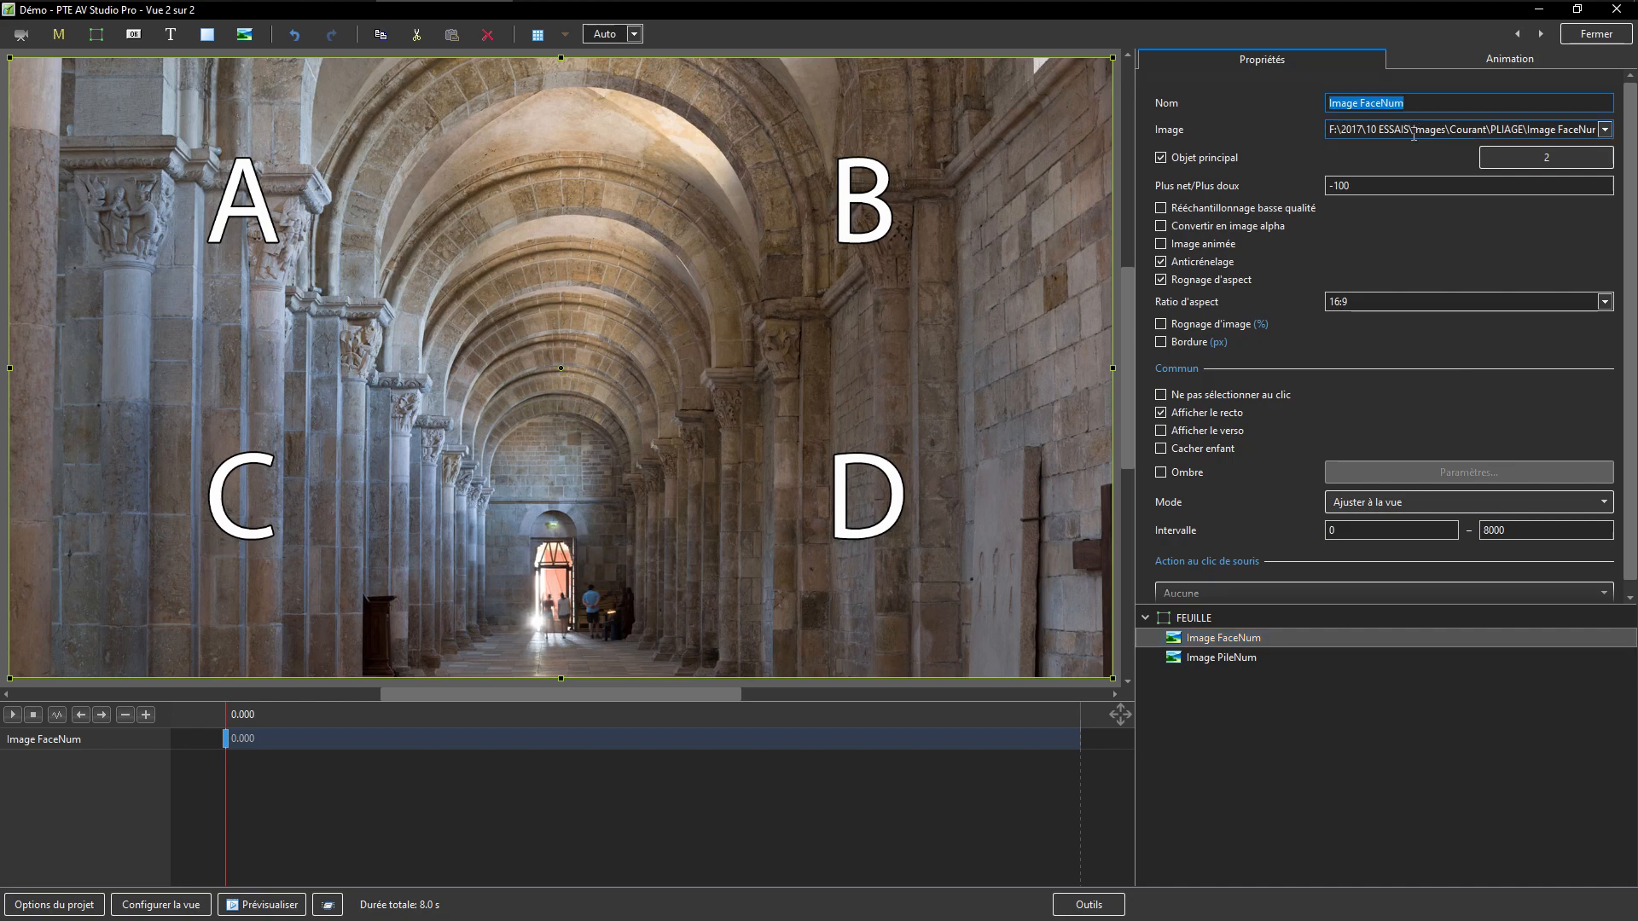
pyautogui.write('F')
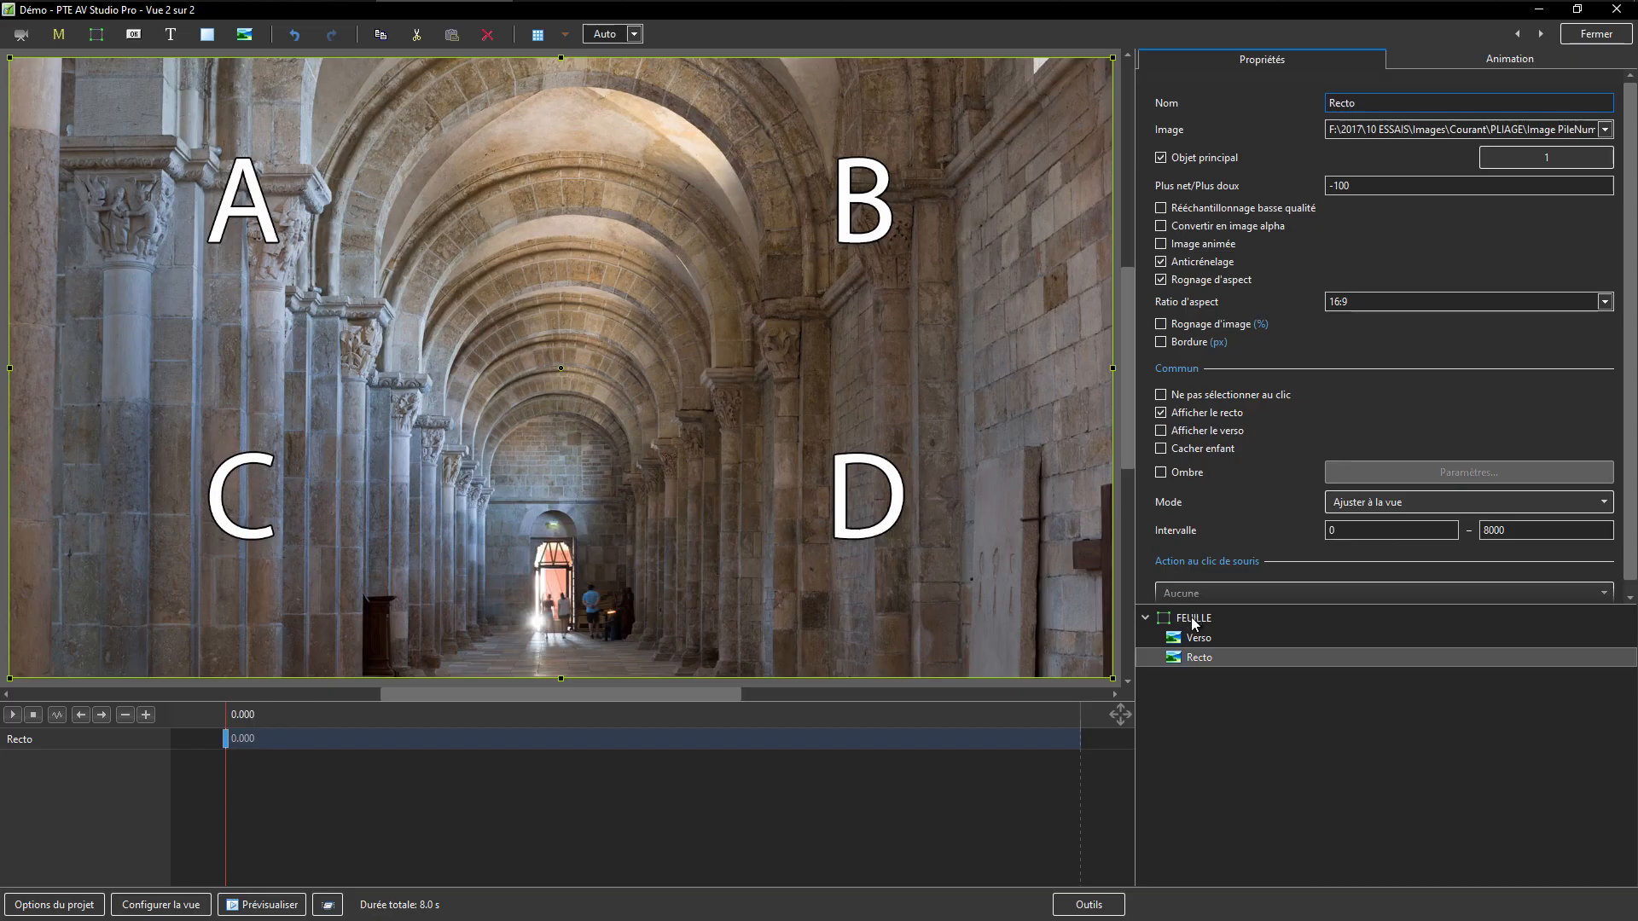
# Switch back to the 11-slide instruction project and display slide 2 with the Etape 2 instructions.
pyautogui.hotkey('alt', 'Tab')
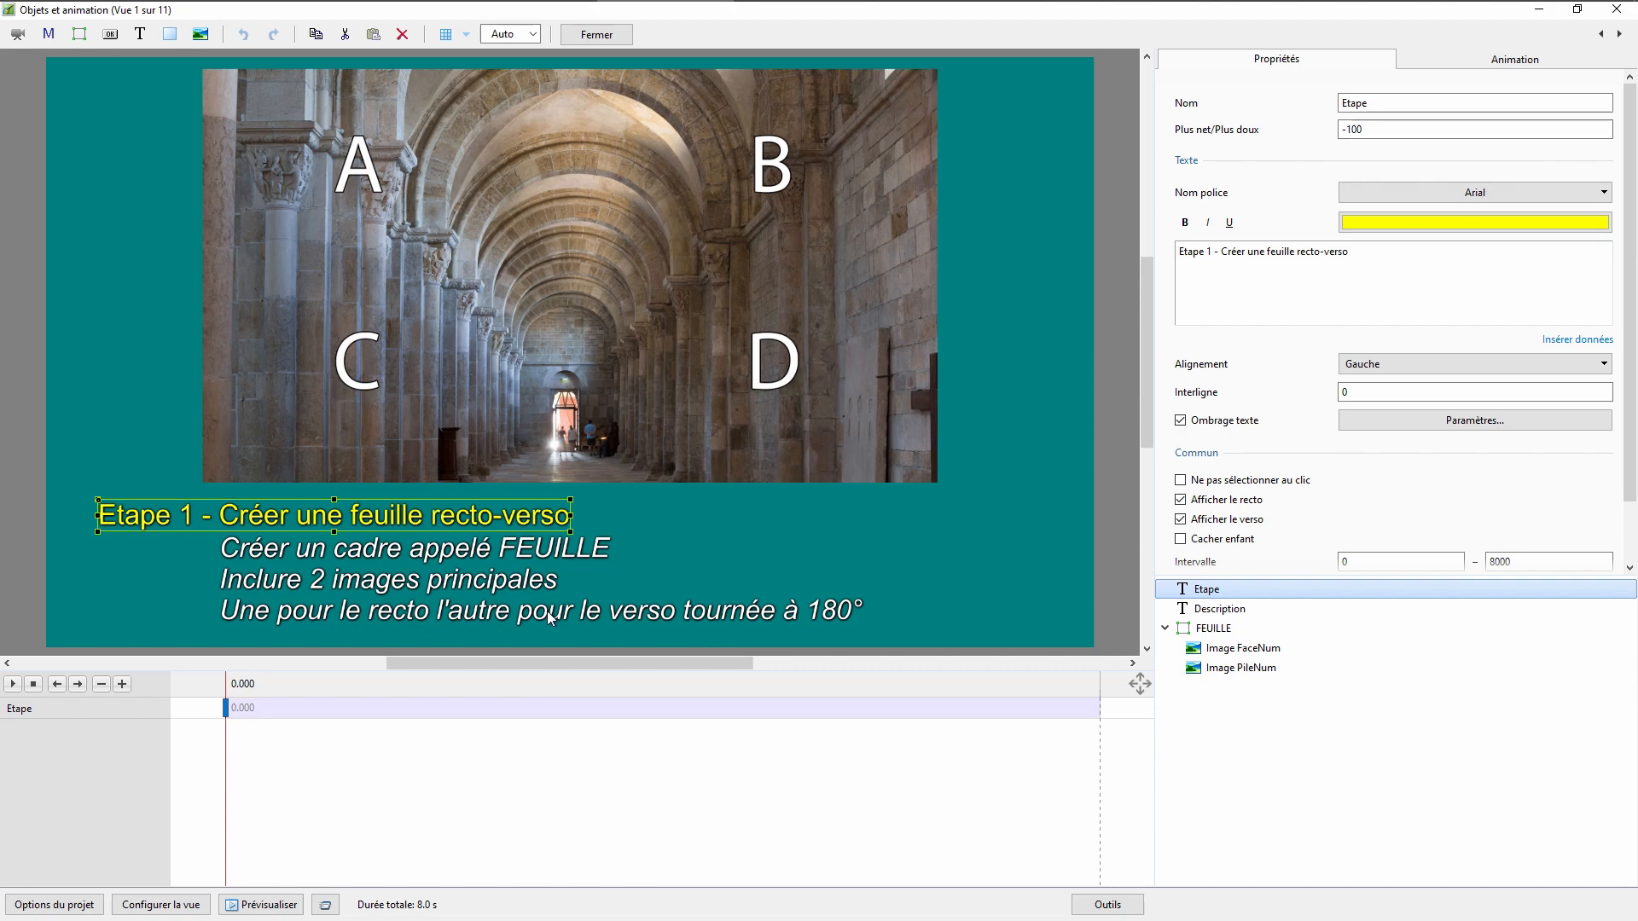
pyautogui.click(1619, 35)
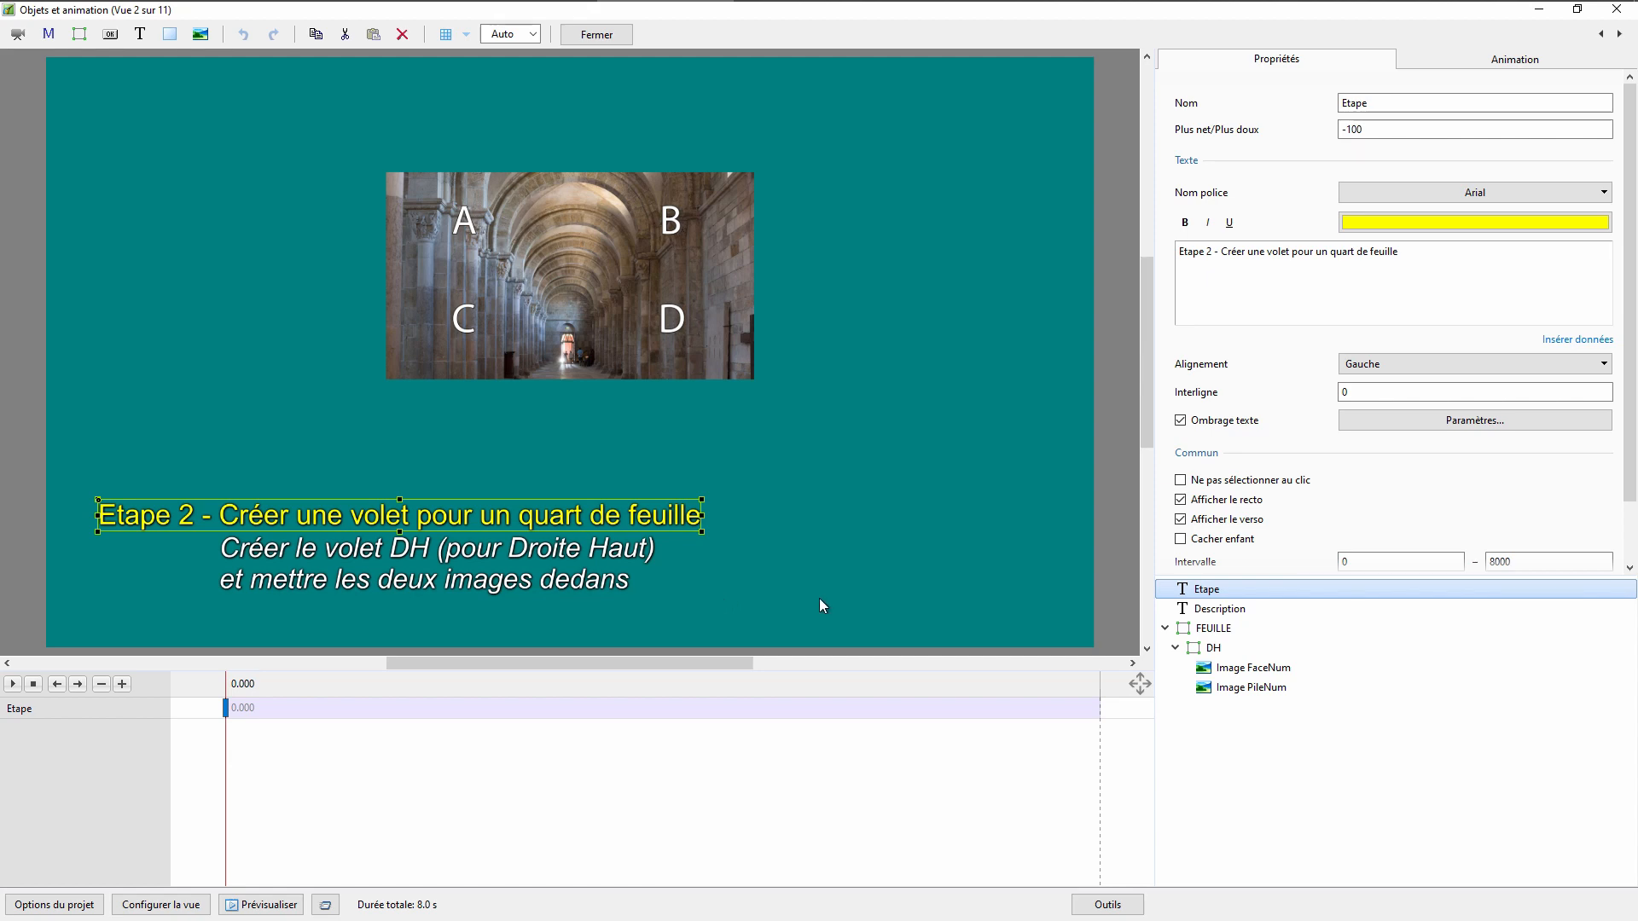
# Switch back to the Démo project and add a new frame inside the FEUILLE frame.
pyautogui.hotkey('alt', 'Tab')
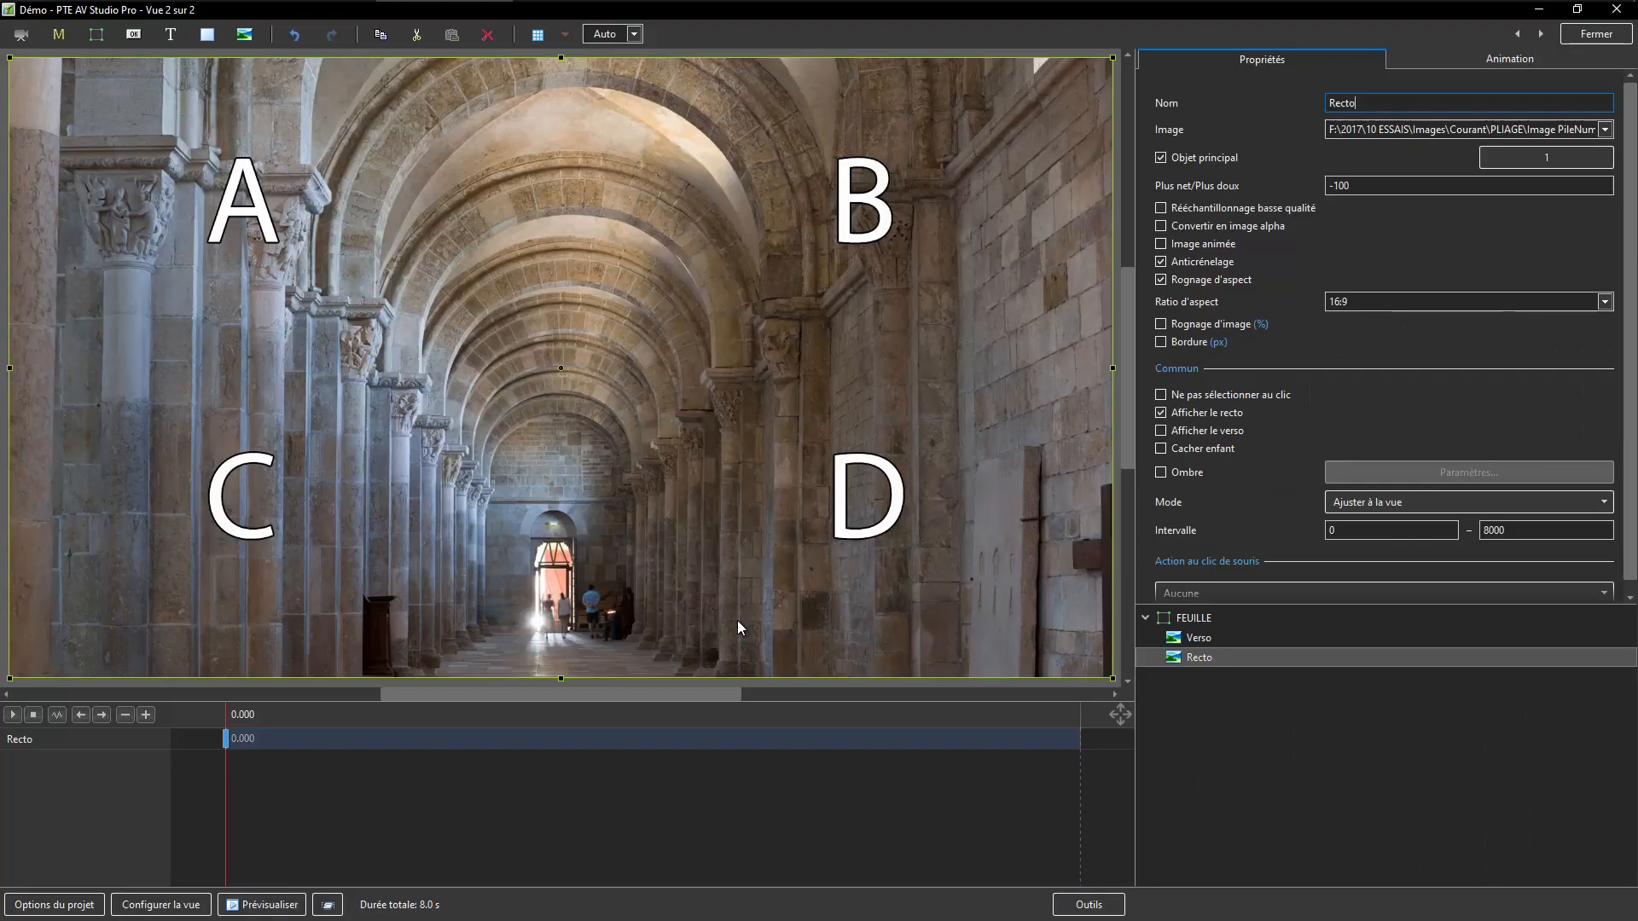
pyautogui.click(1207, 621)
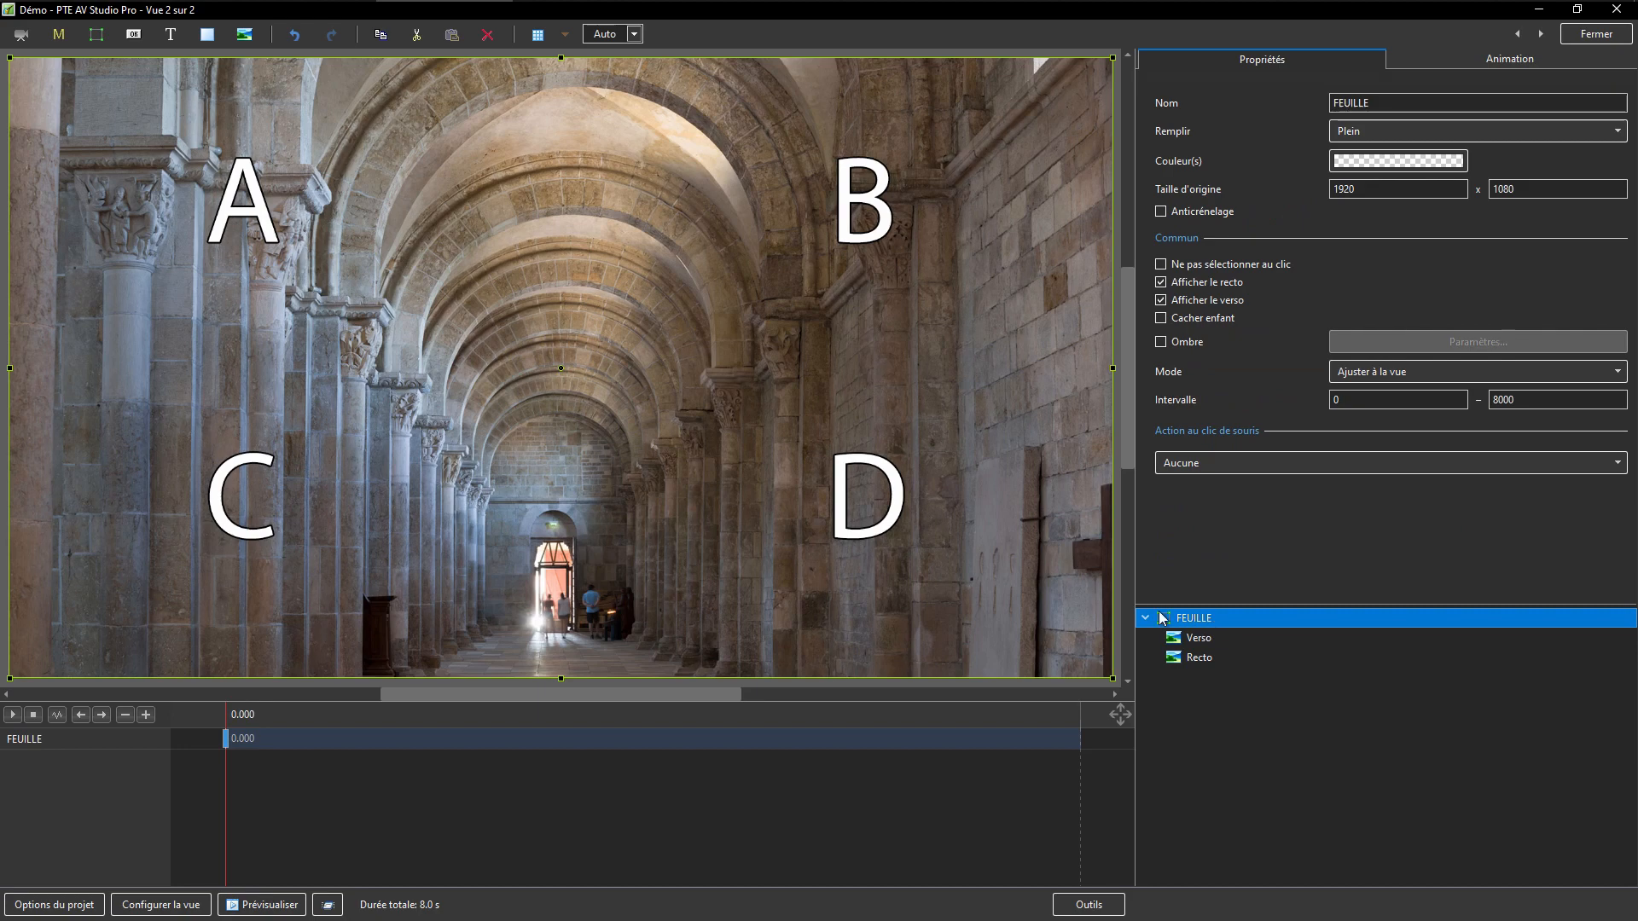
pyautogui.click(100, 35)
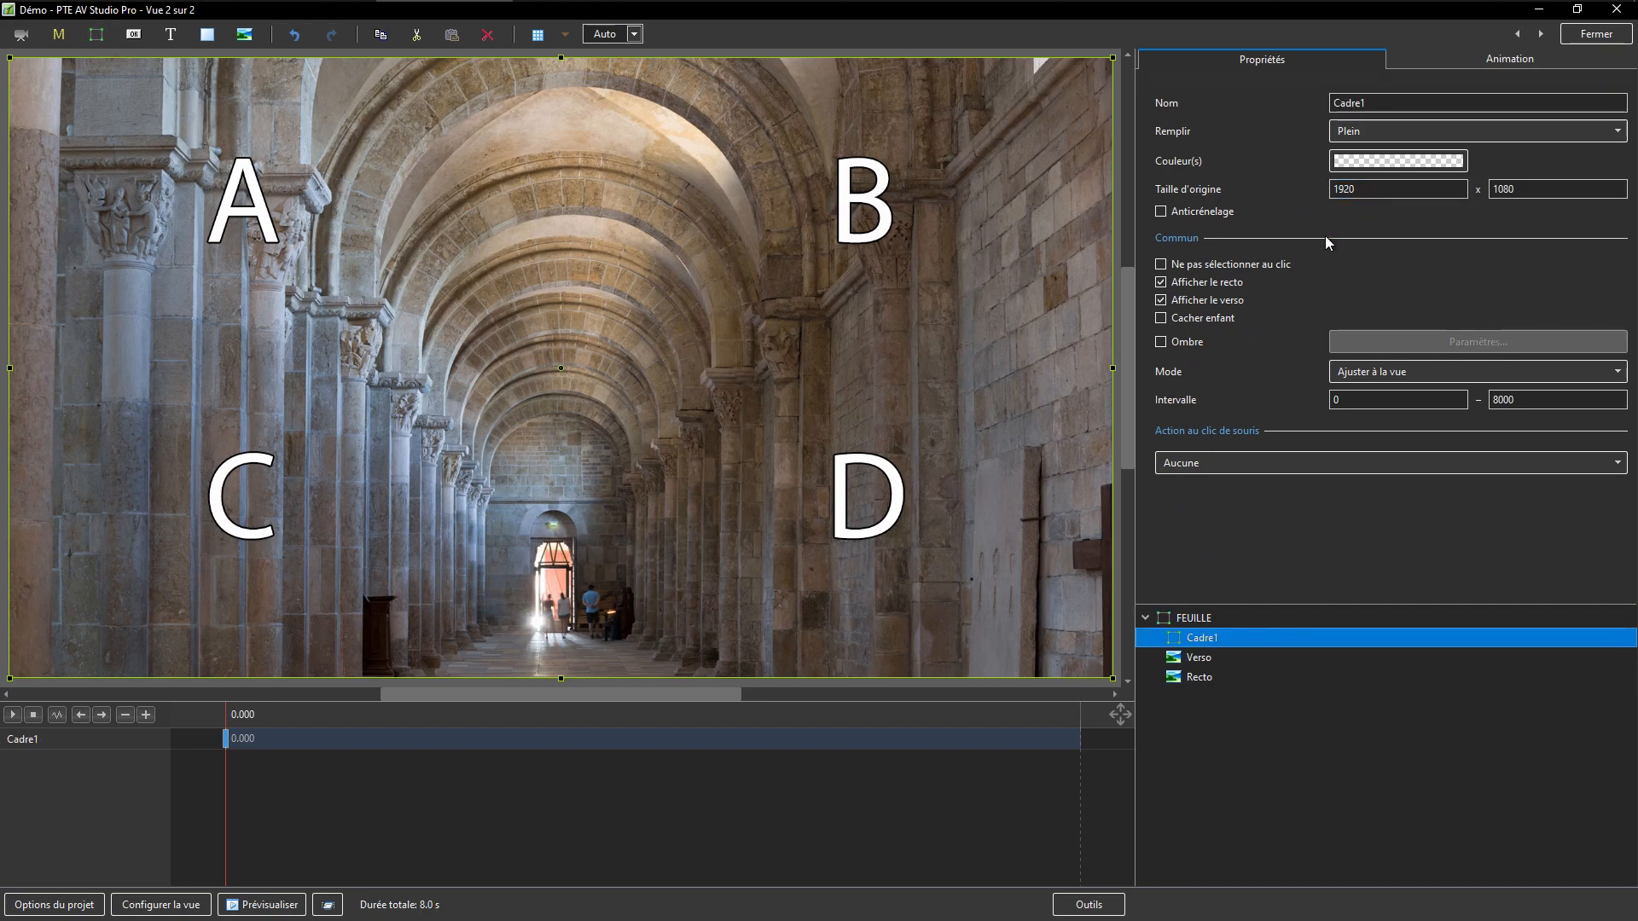
# Set the new Cadre1 frame's original size to 960 x 540 and its zoom to 100.
pyautogui.doubleClick(1379, 190)
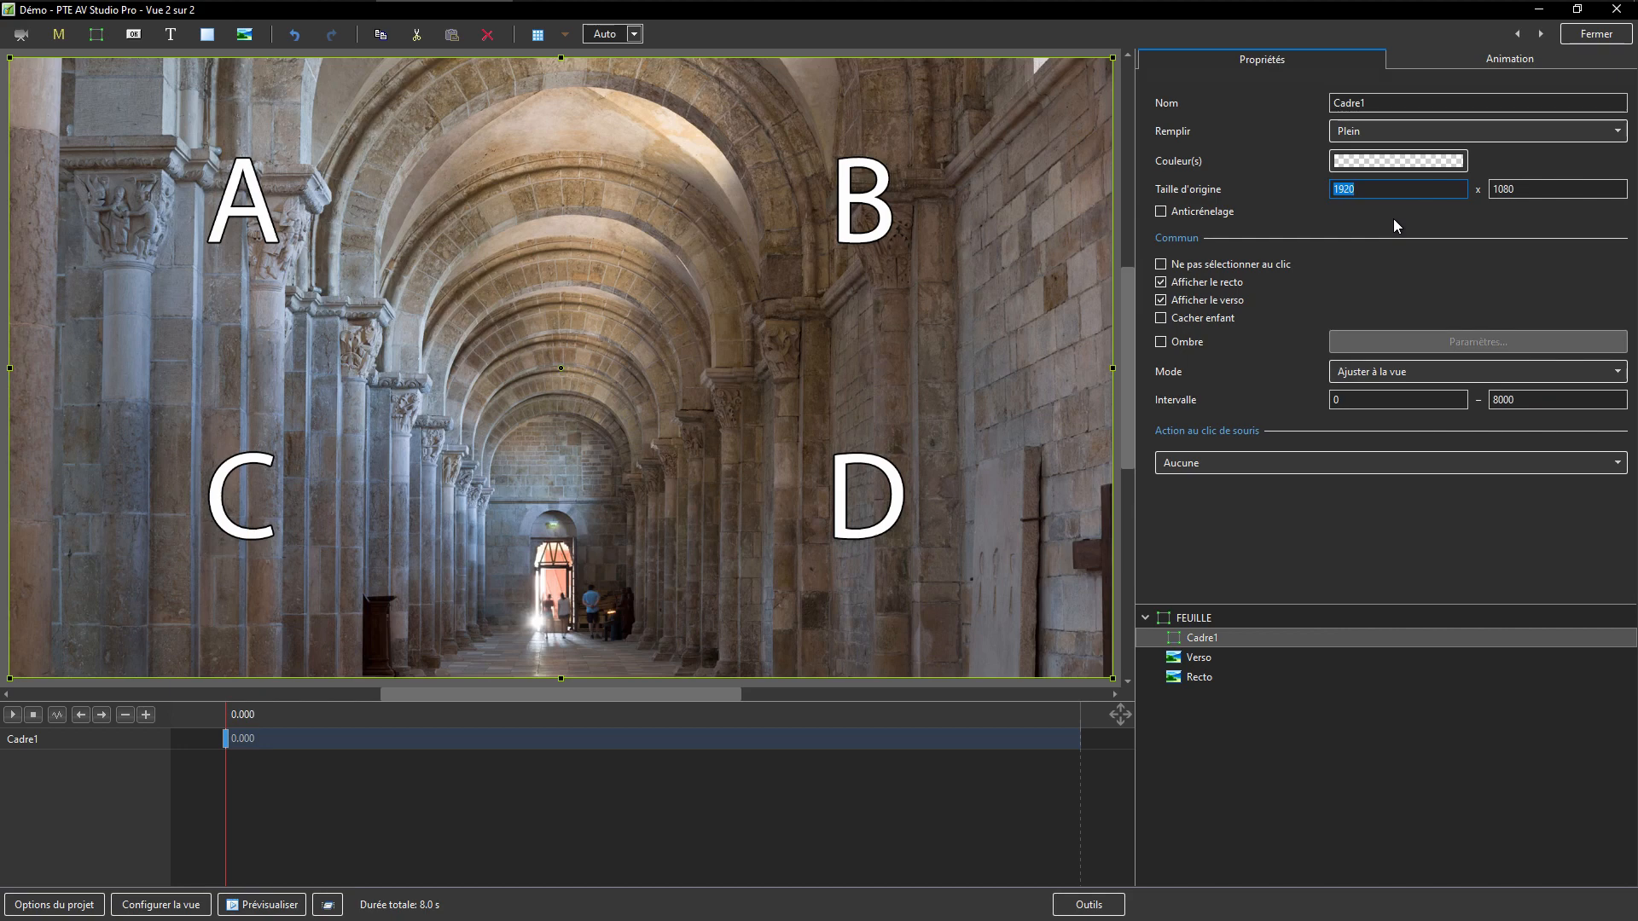
pyautogui.write('960')
pyautogui.doubleClick(1544, 189)
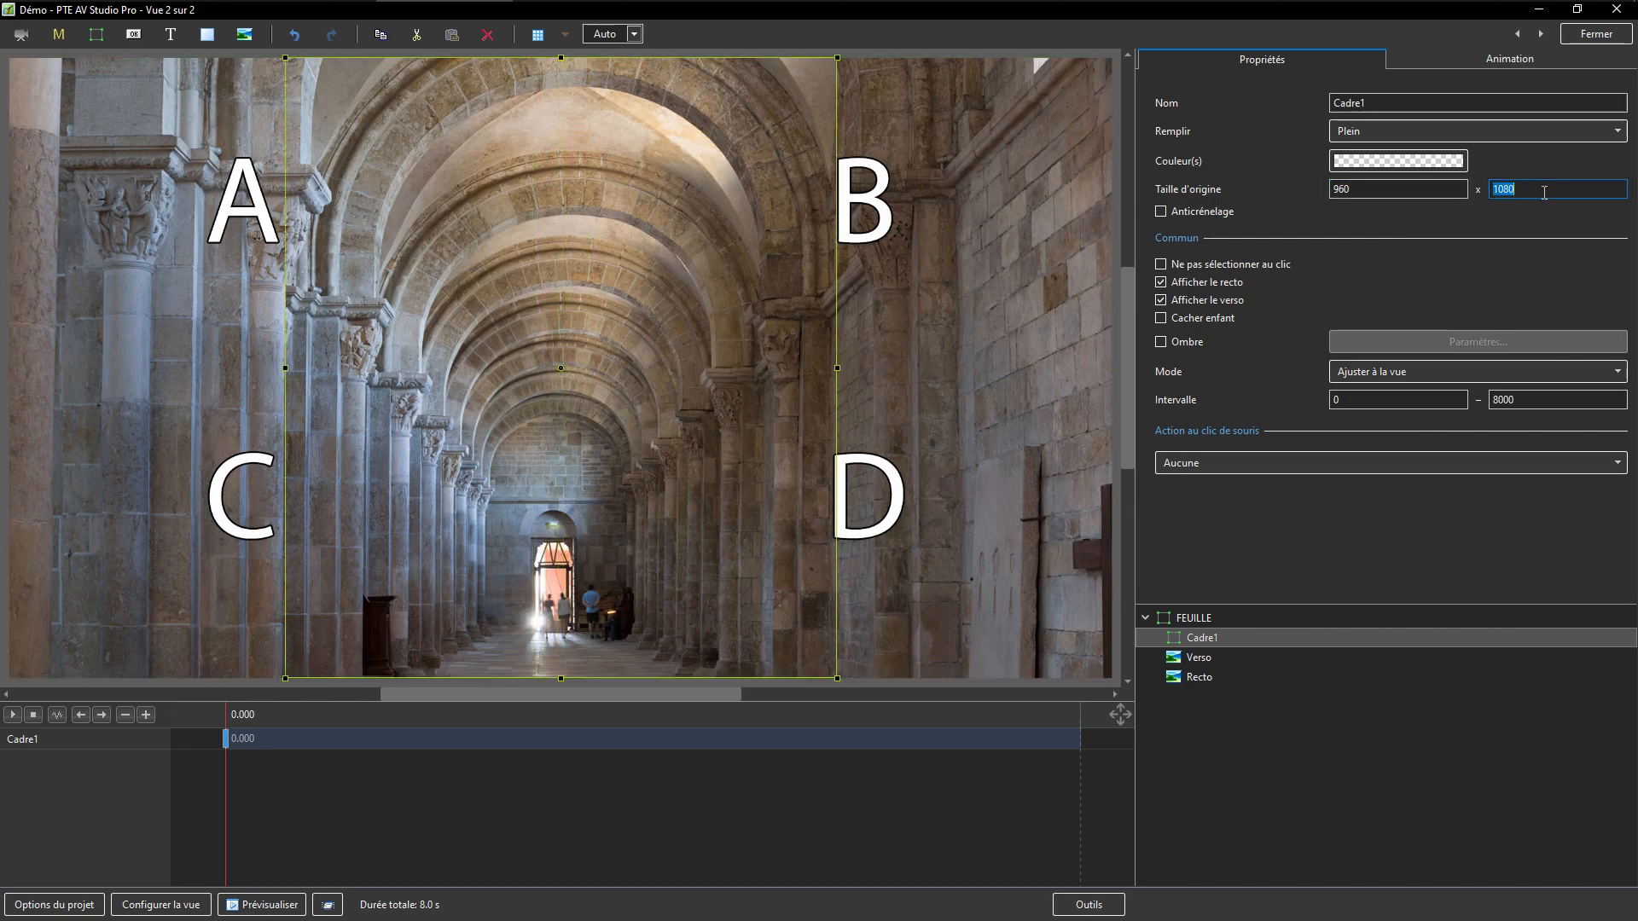
pyautogui.write('540')
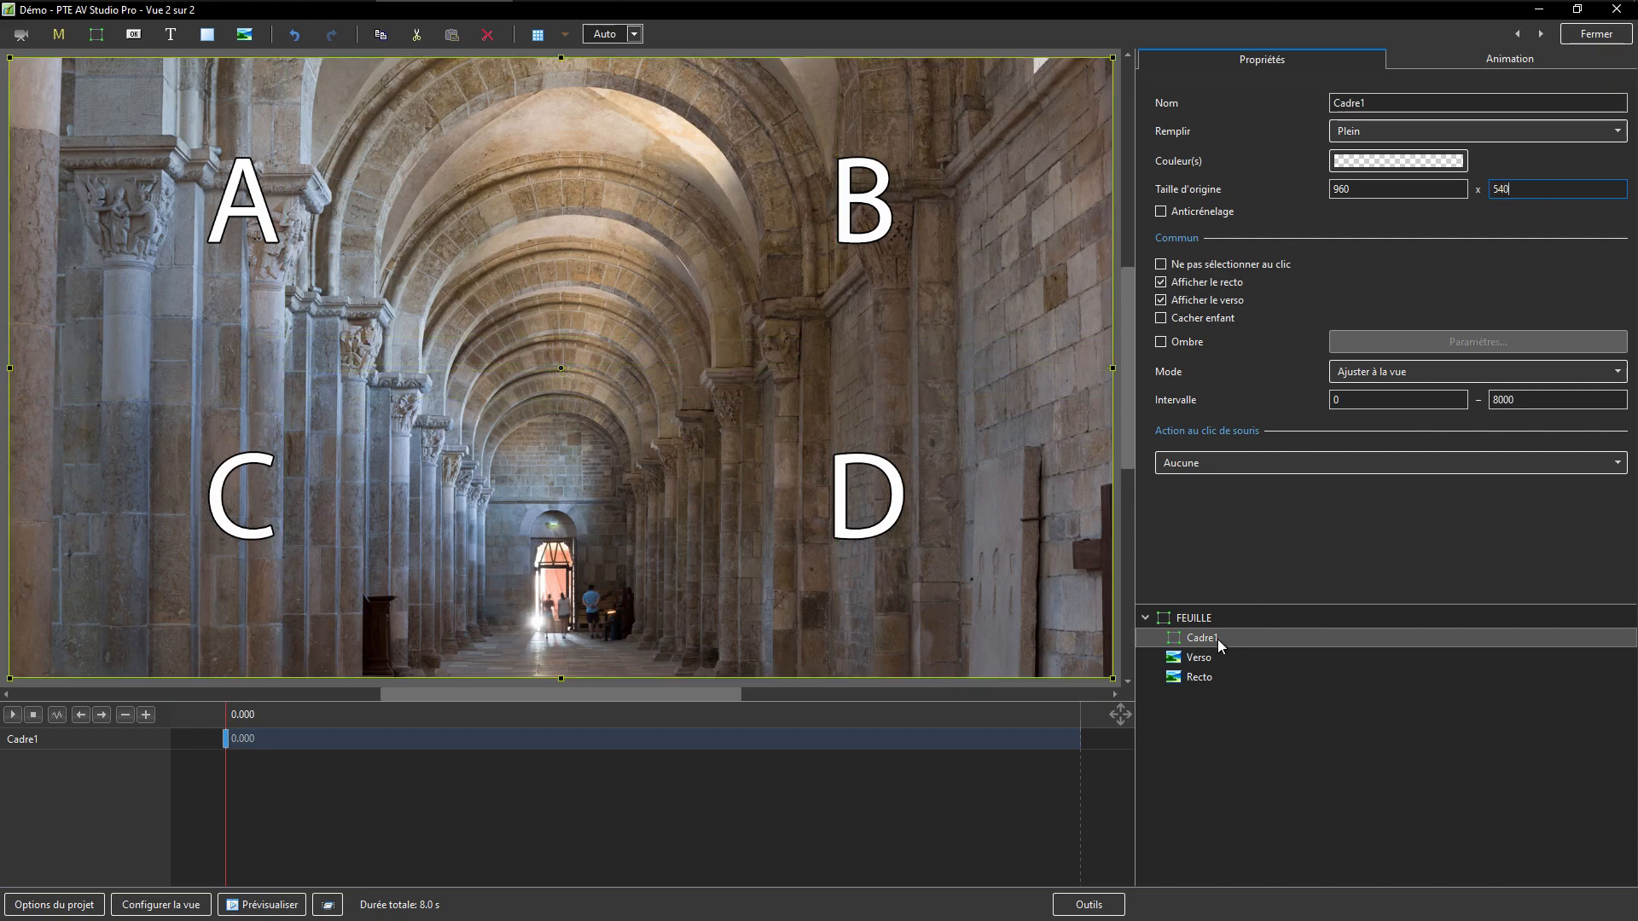
pyautogui.click(1446, 66)
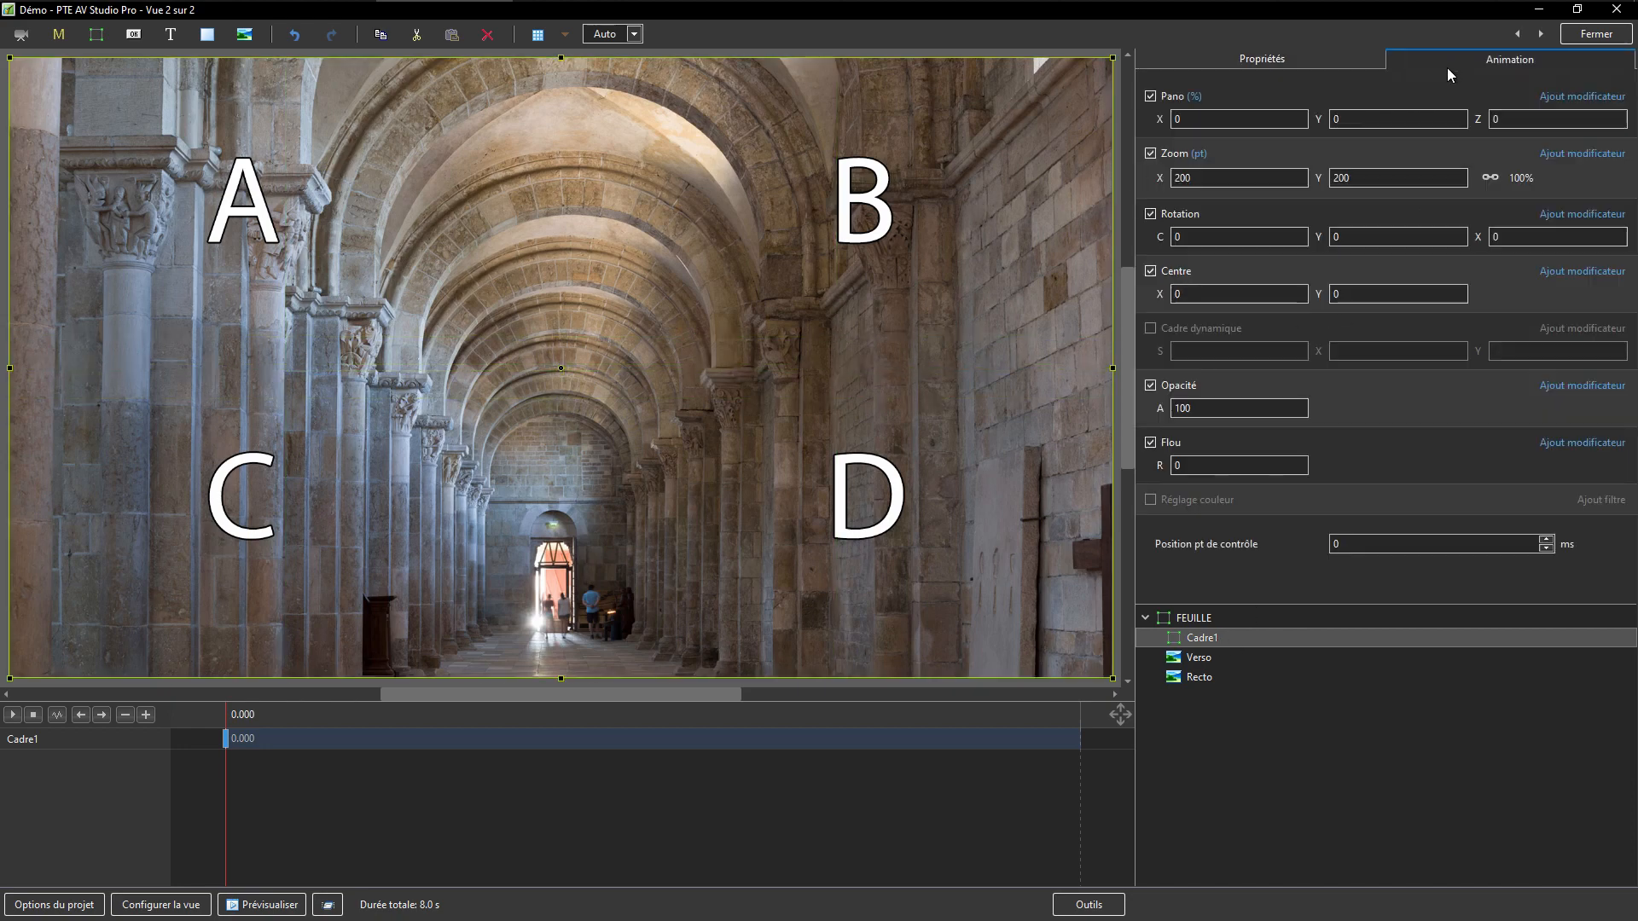
pyautogui.rightClick(1159, 181)
pyautogui.click(1220, 212)
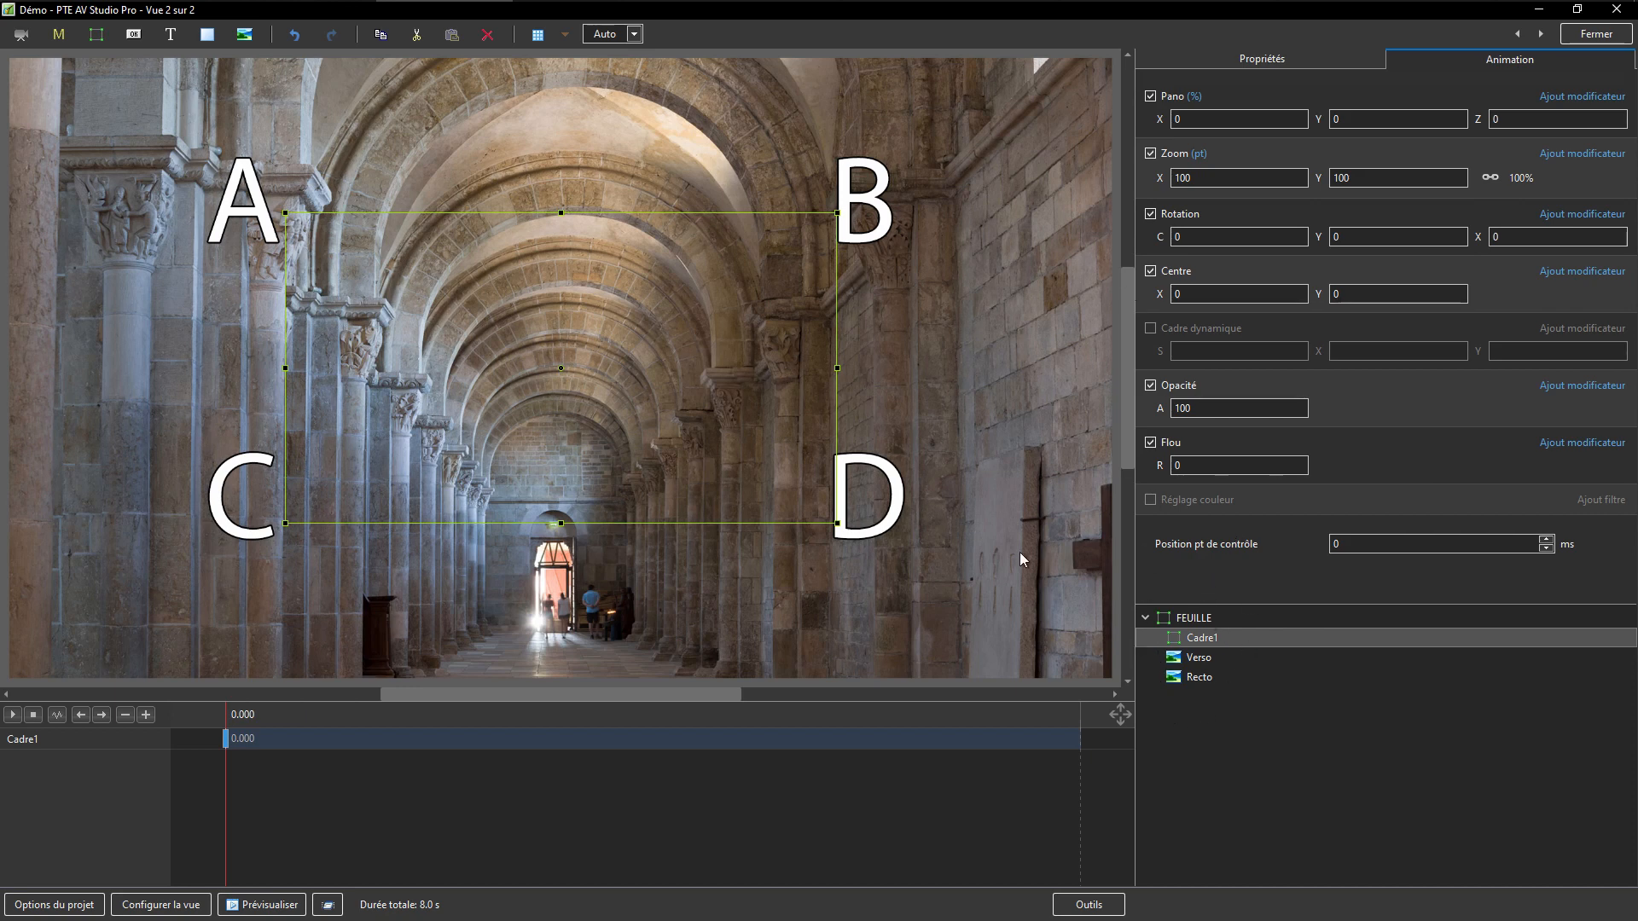
# Move the Verso and Recto images into the Cadre1 frame and test the sheet by rotating FEUILLE about Y.
pyautogui.click(1194, 658)
pyautogui.keyDown('ctrl'); pyautogui.click(1198, 678); pyautogui.keyUp('ctrl')
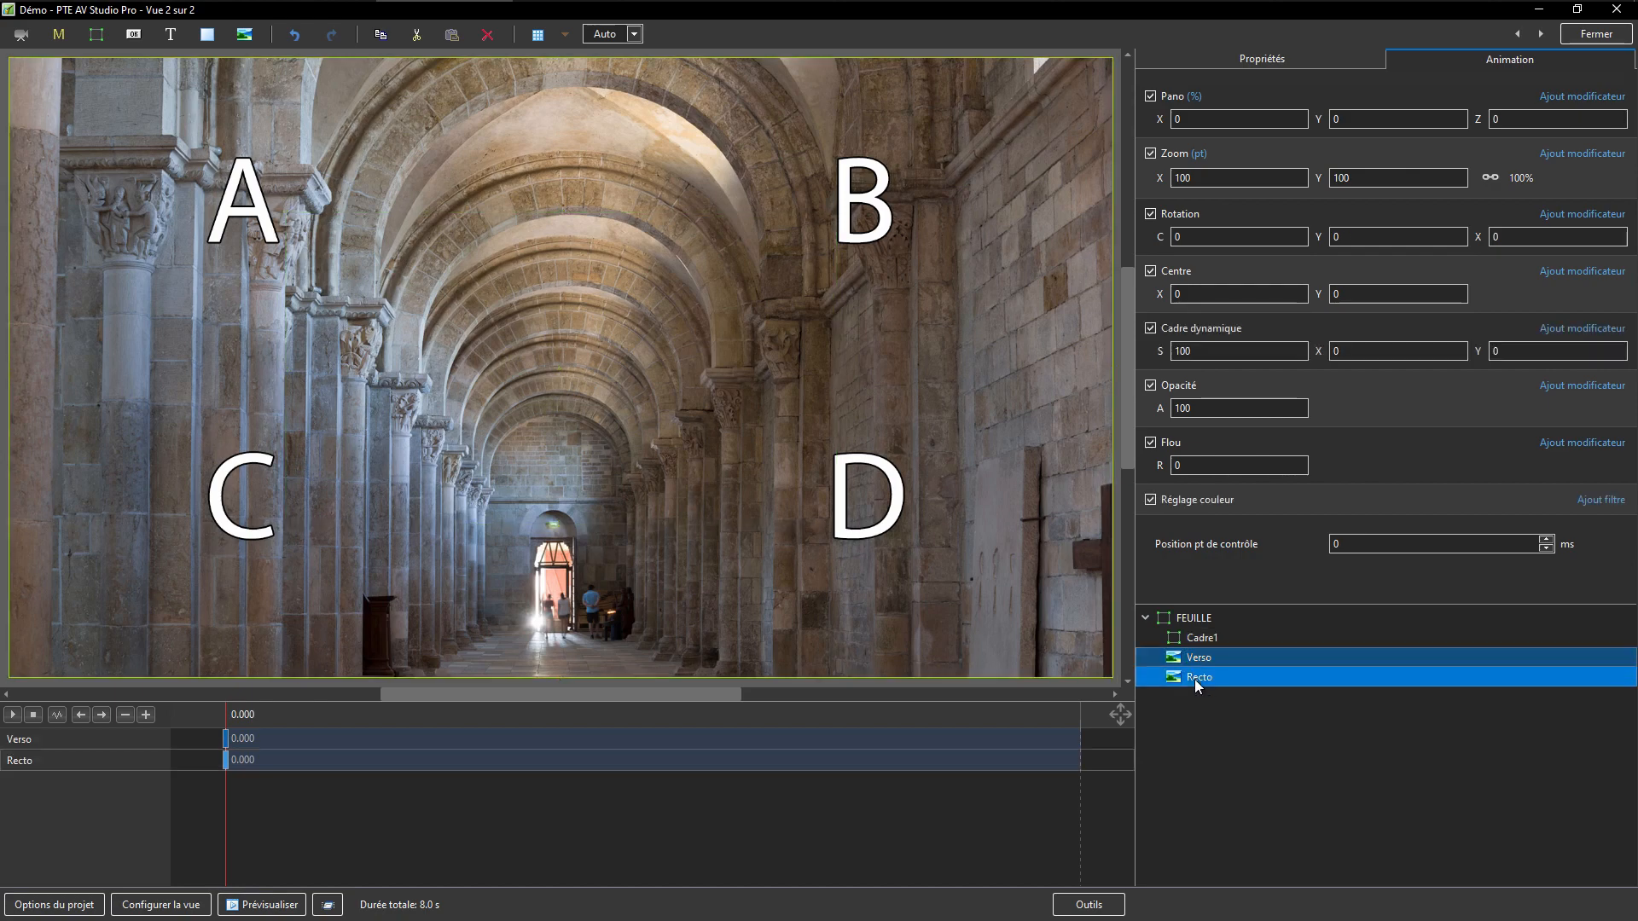
pyautogui.press('Delete')
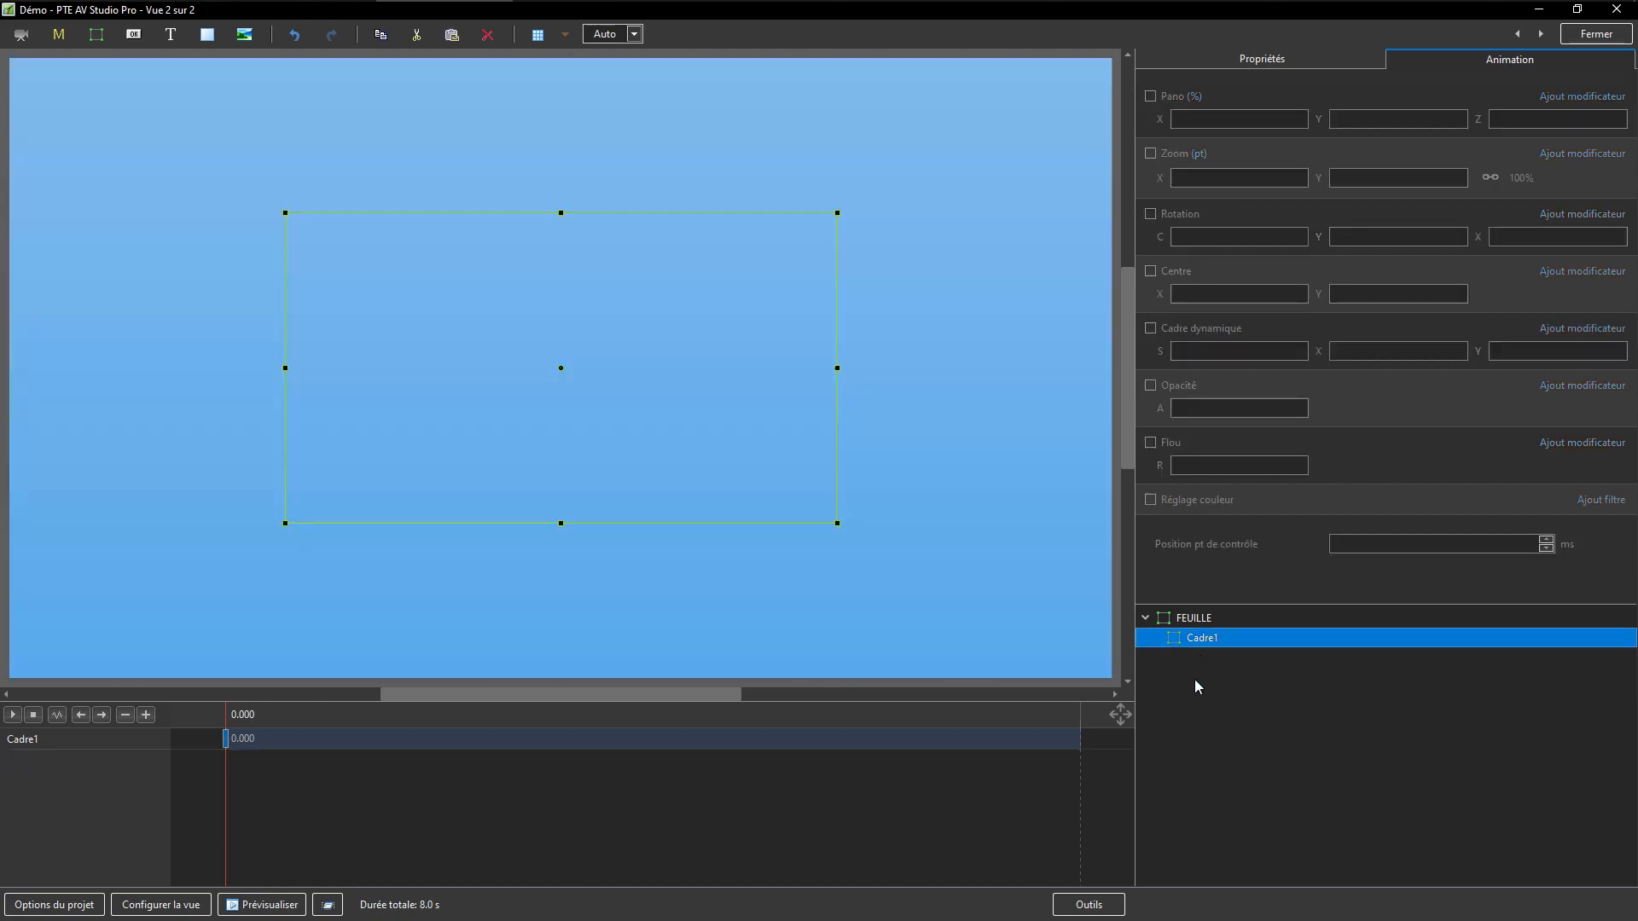
pyautogui.hotkey('ctrl', 'z')
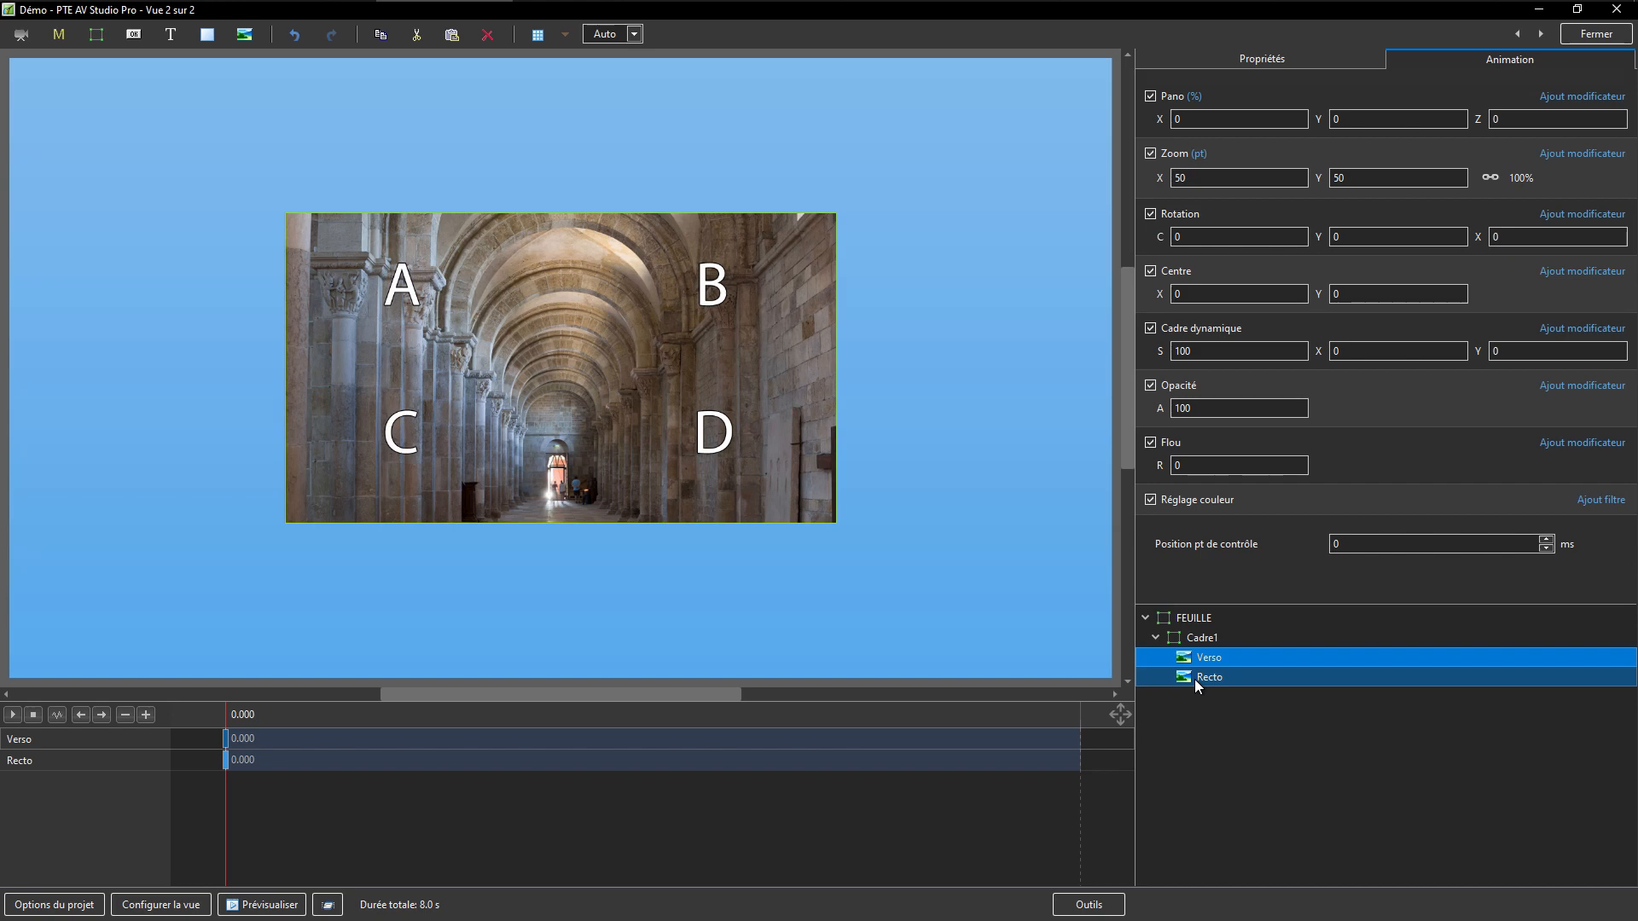
pyautogui.click(1199, 619)
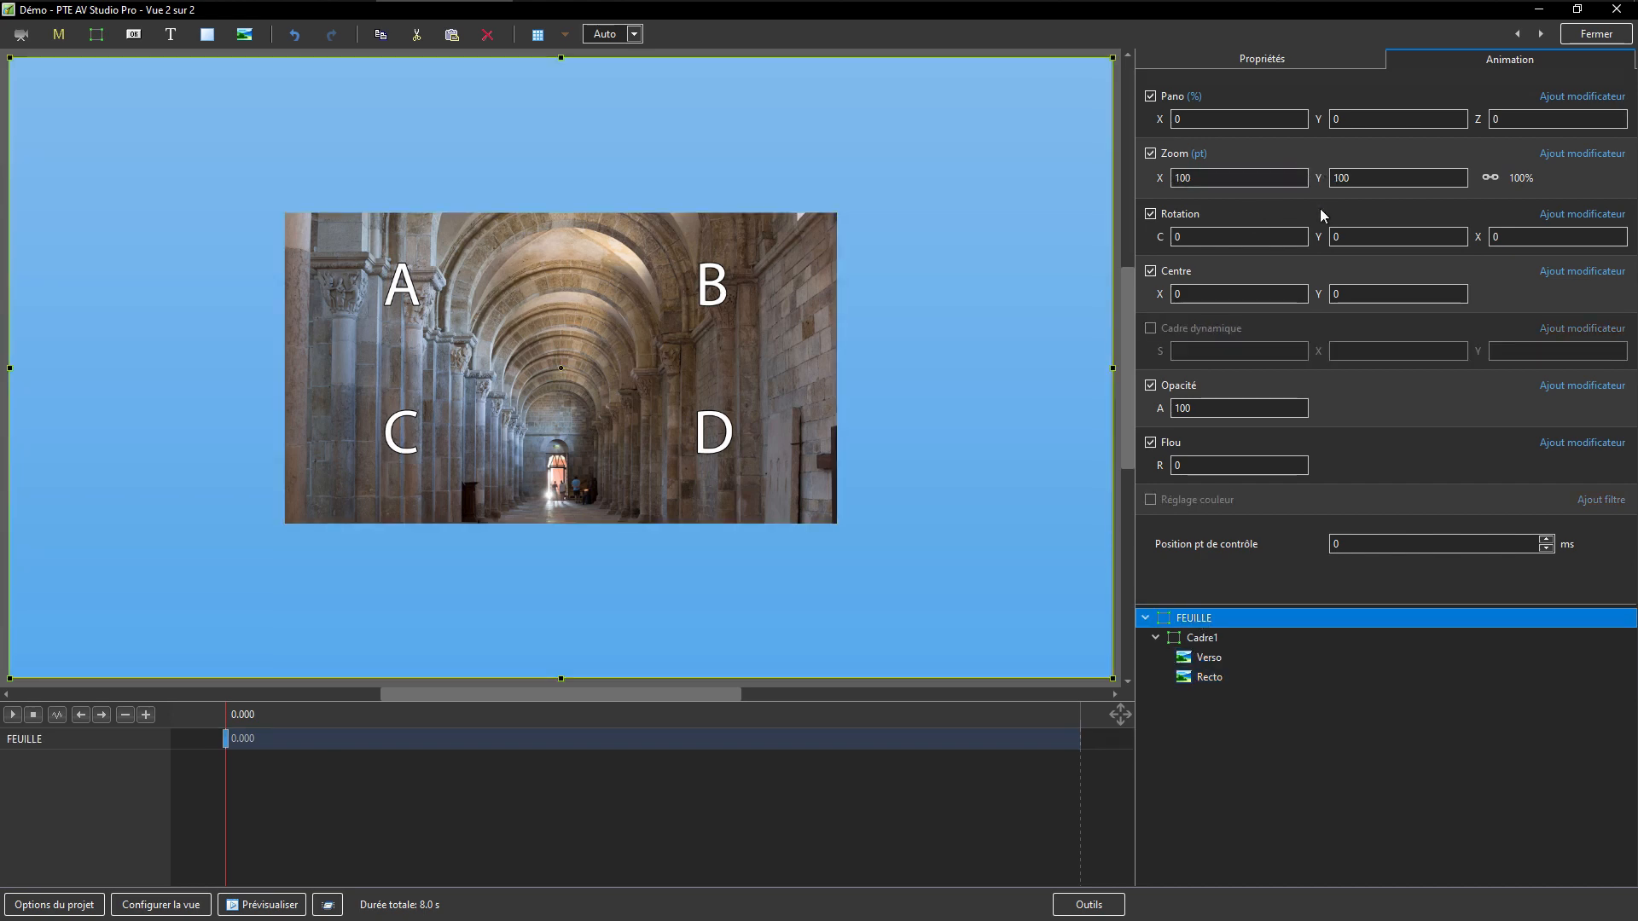
pyautogui.moveTo(1323, 237)
pyautogui.mouseDown()
pyautogui.moveTo(1465, 237)
pyautogui.moveTo(1321, 236)
pyautogui.mouseUp()
# Rename the Cadre1 frame as Volet DH.
pyautogui.click(1192, 634)
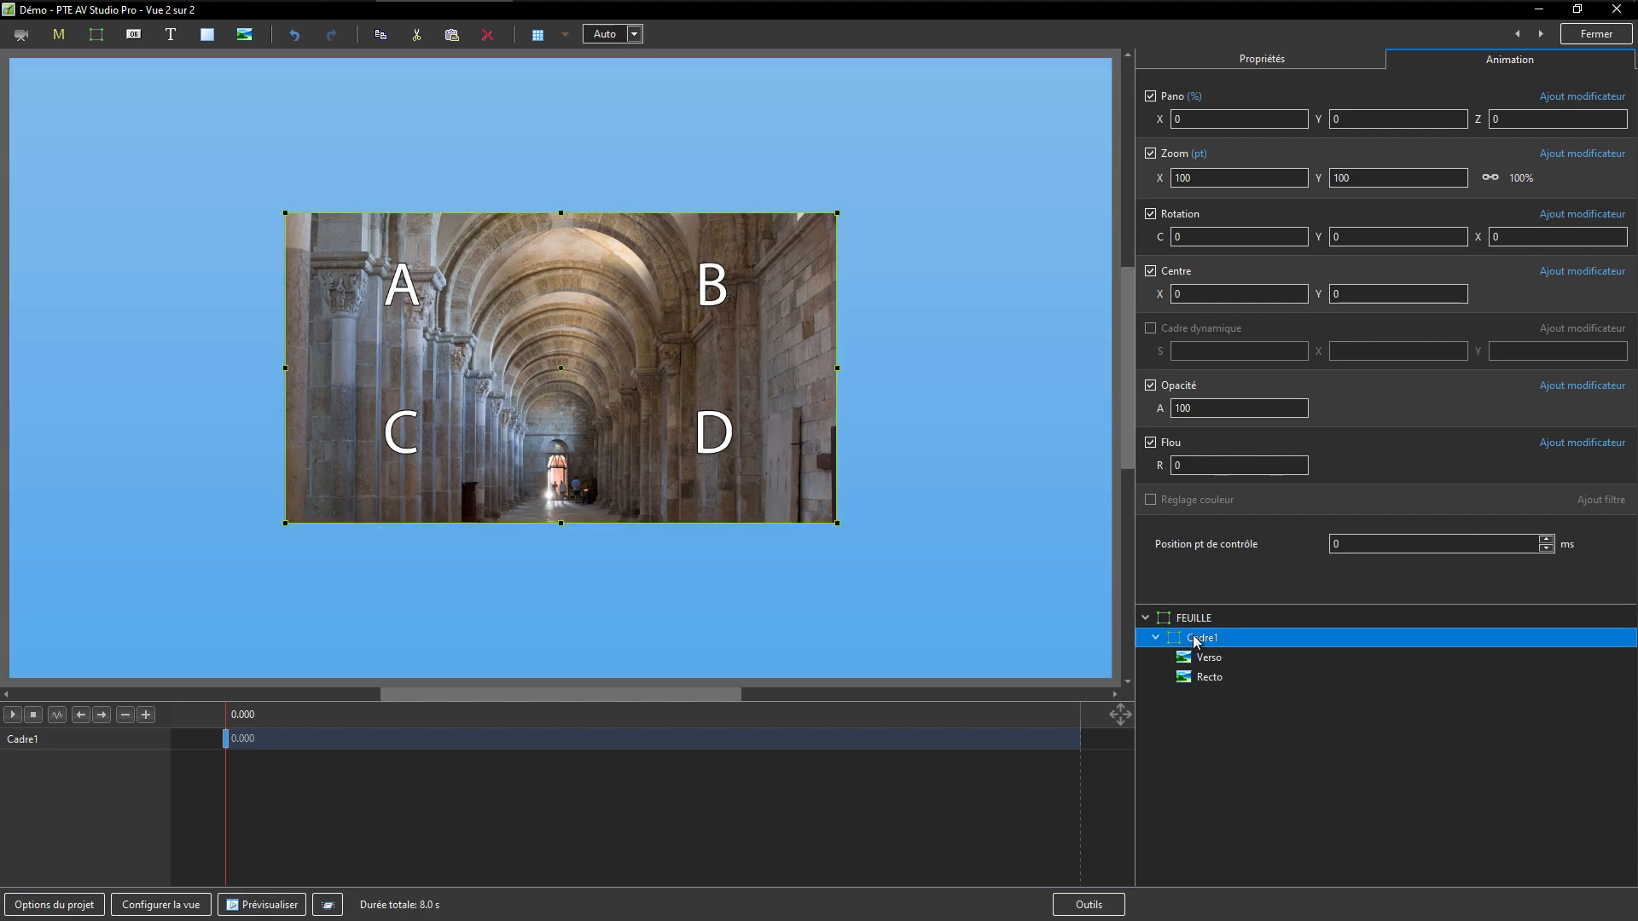
pyautogui.click(1239, 62)
pyautogui.doubleClick(1376, 101)
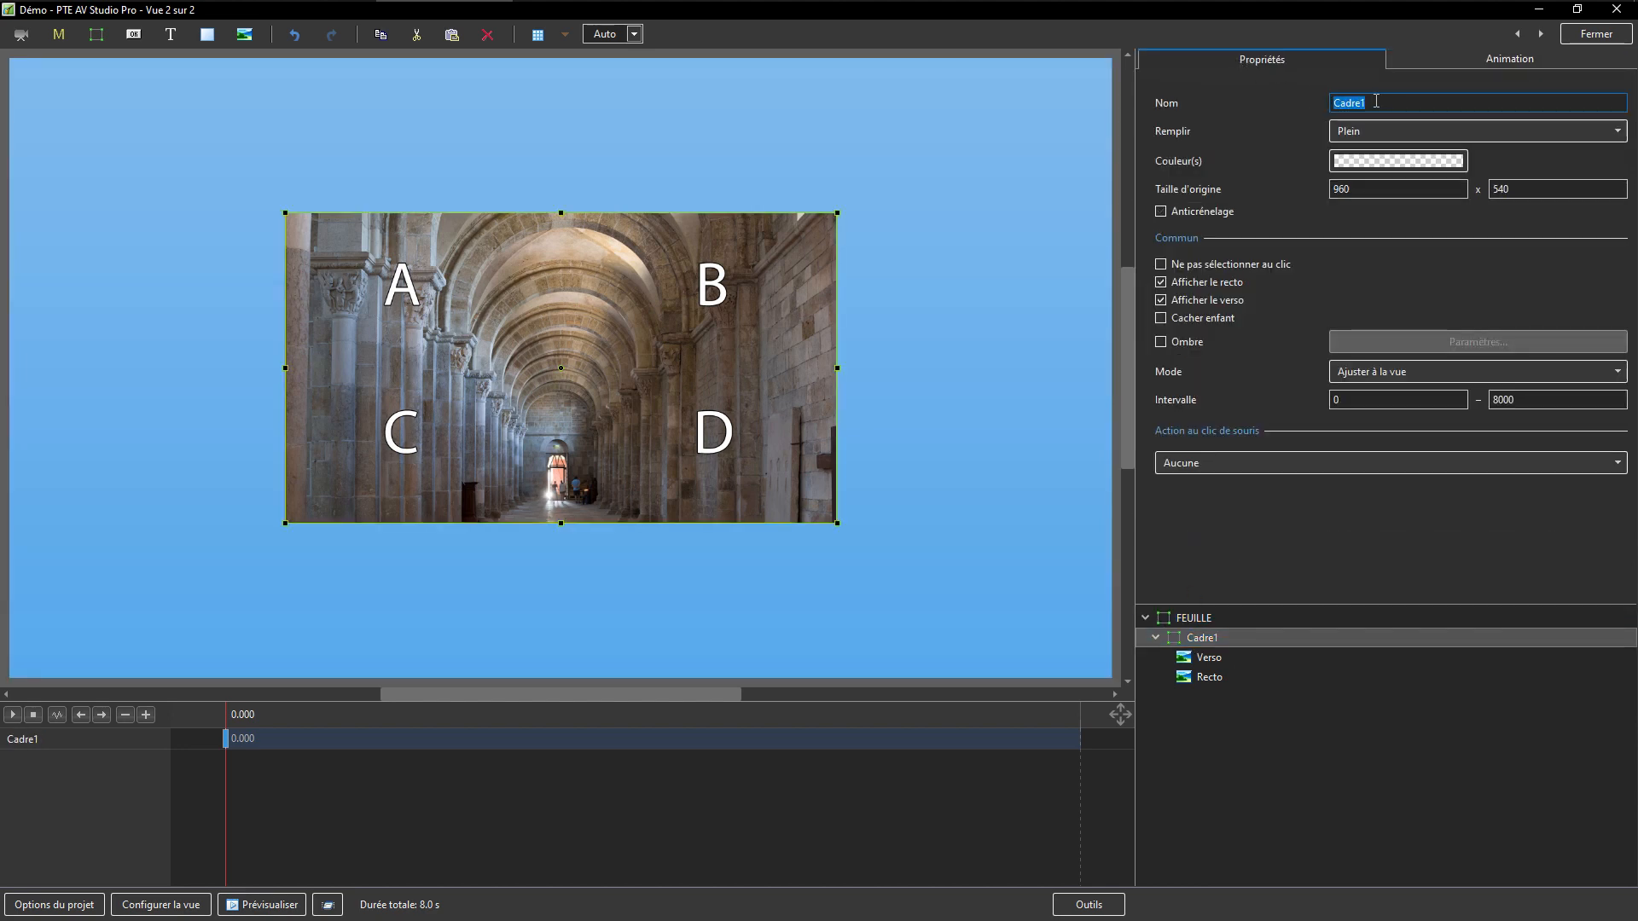
pyautogui.write('Vo')
pyautogui.write('let DH')
pyautogui.click(1192, 659)
# Switch to the instruction project and display slide 3 with the Etape 3 instructions.
pyautogui.hotkey('alt', 'Tab')
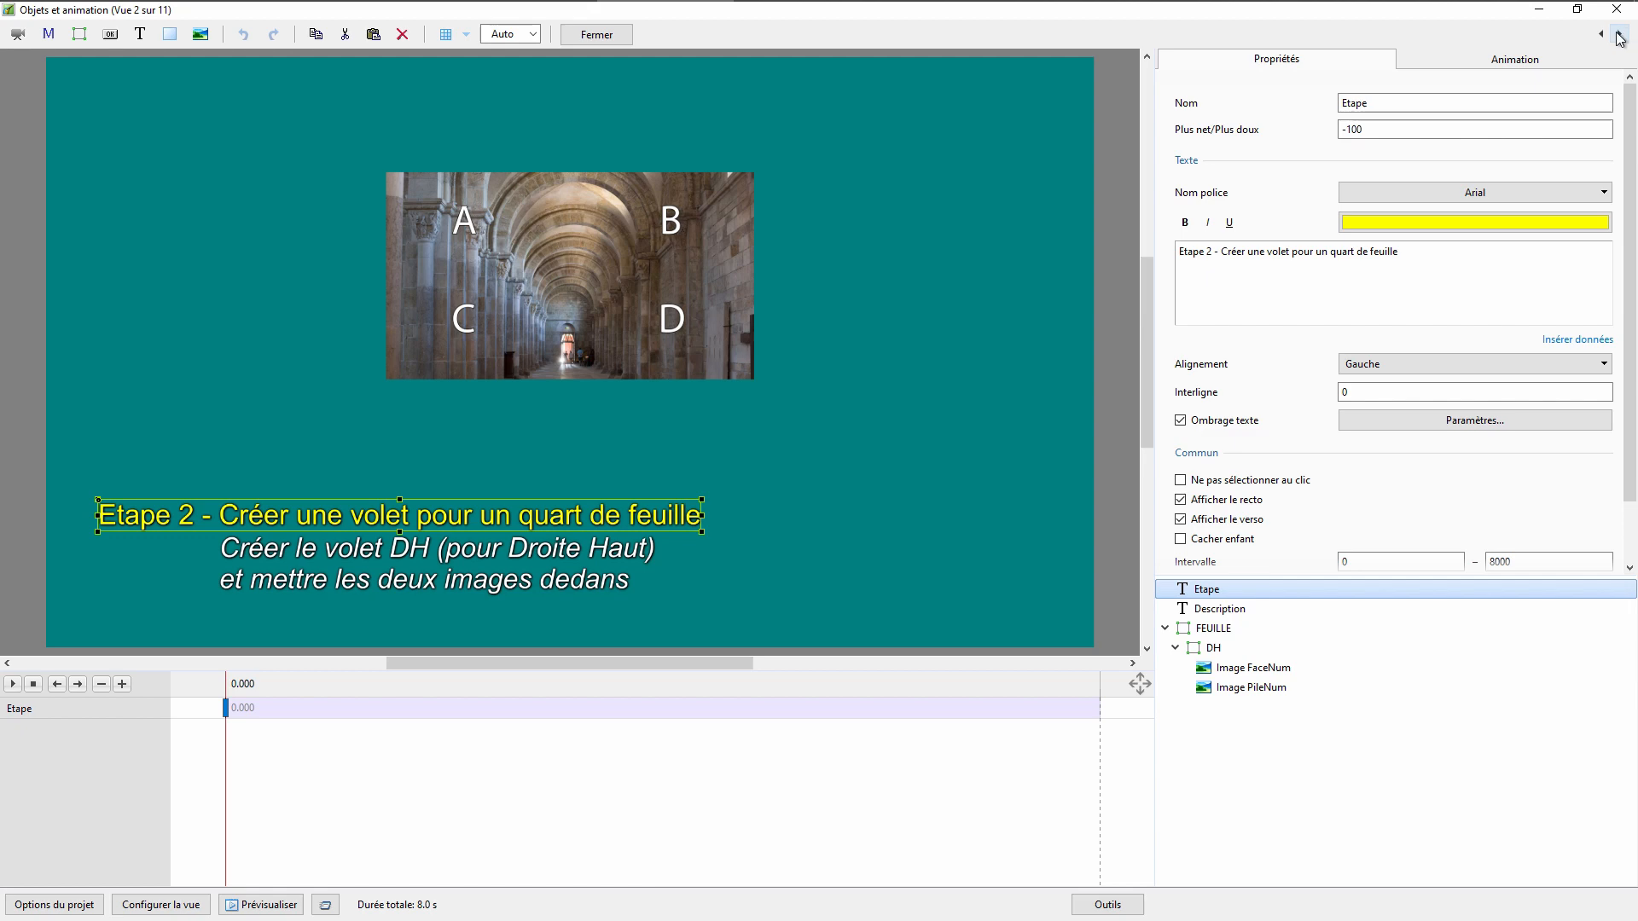
pyautogui.click(1618, 34)
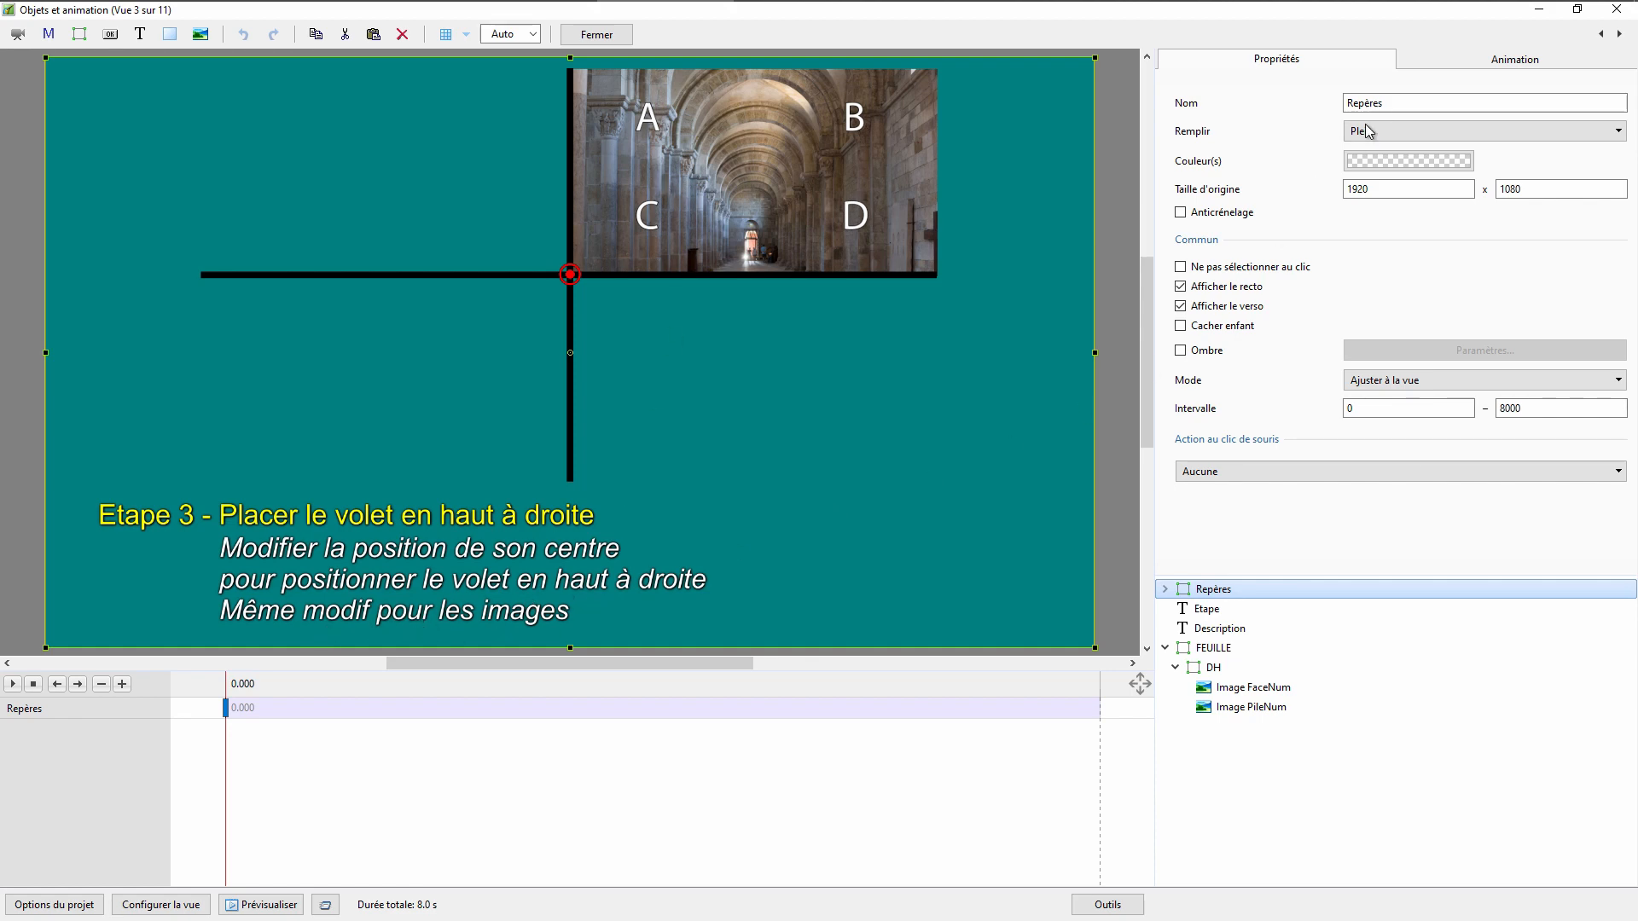
# Return to the Démo project and set the Volet DH frame's centre to X -100 and Y 100.
pyautogui.hotkey('alt', 'Tab')
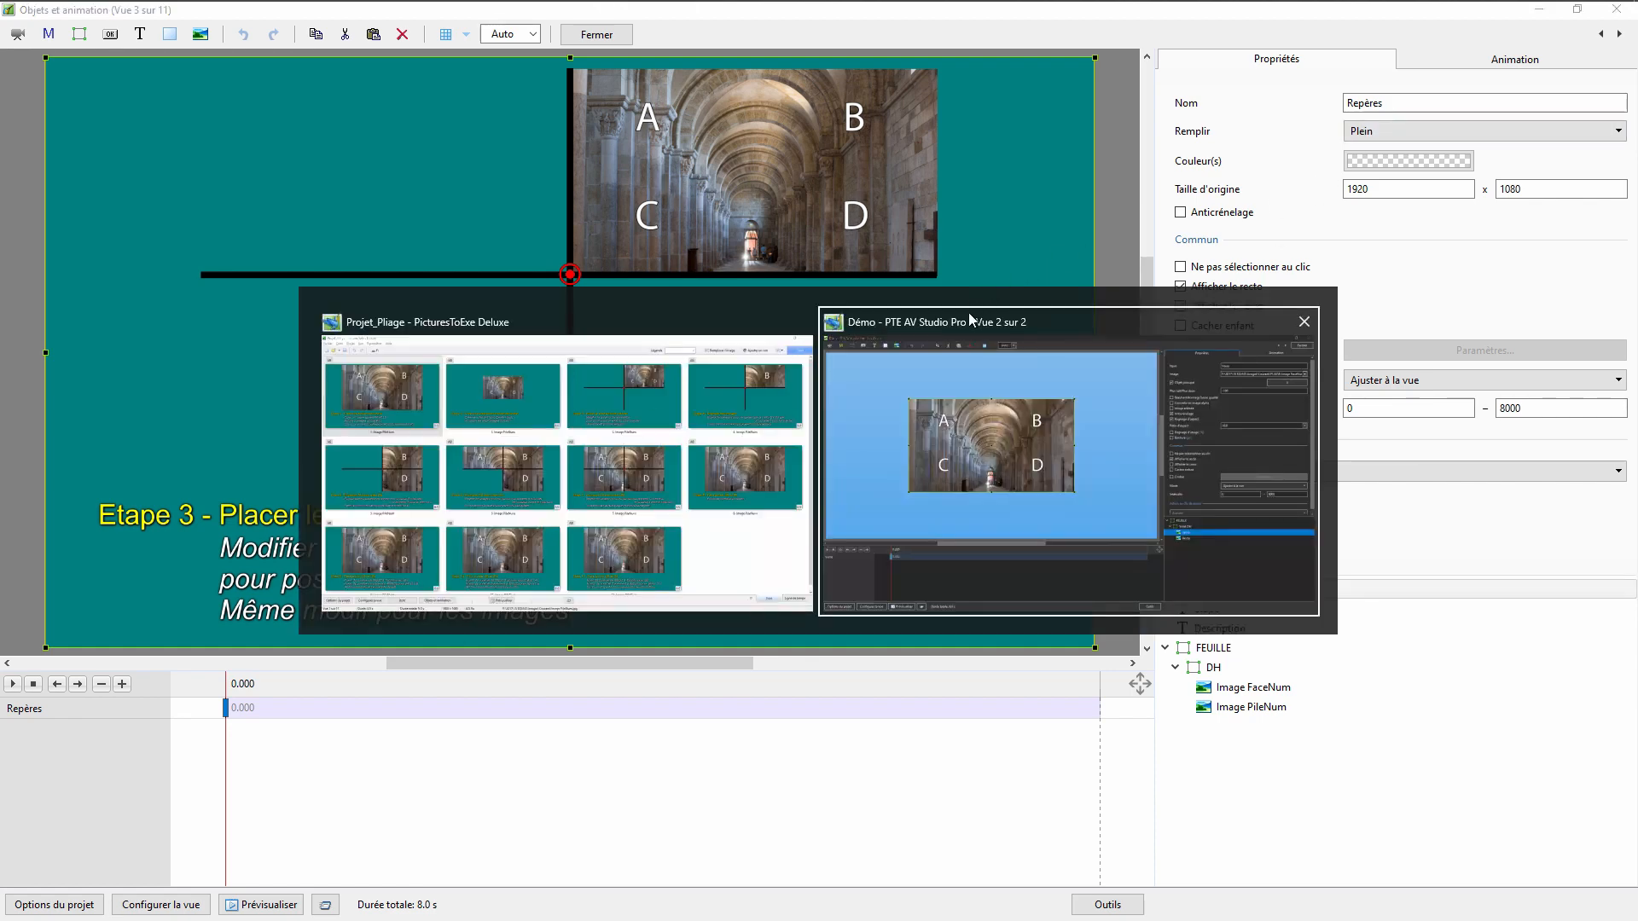
pyautogui.click(930, 349)
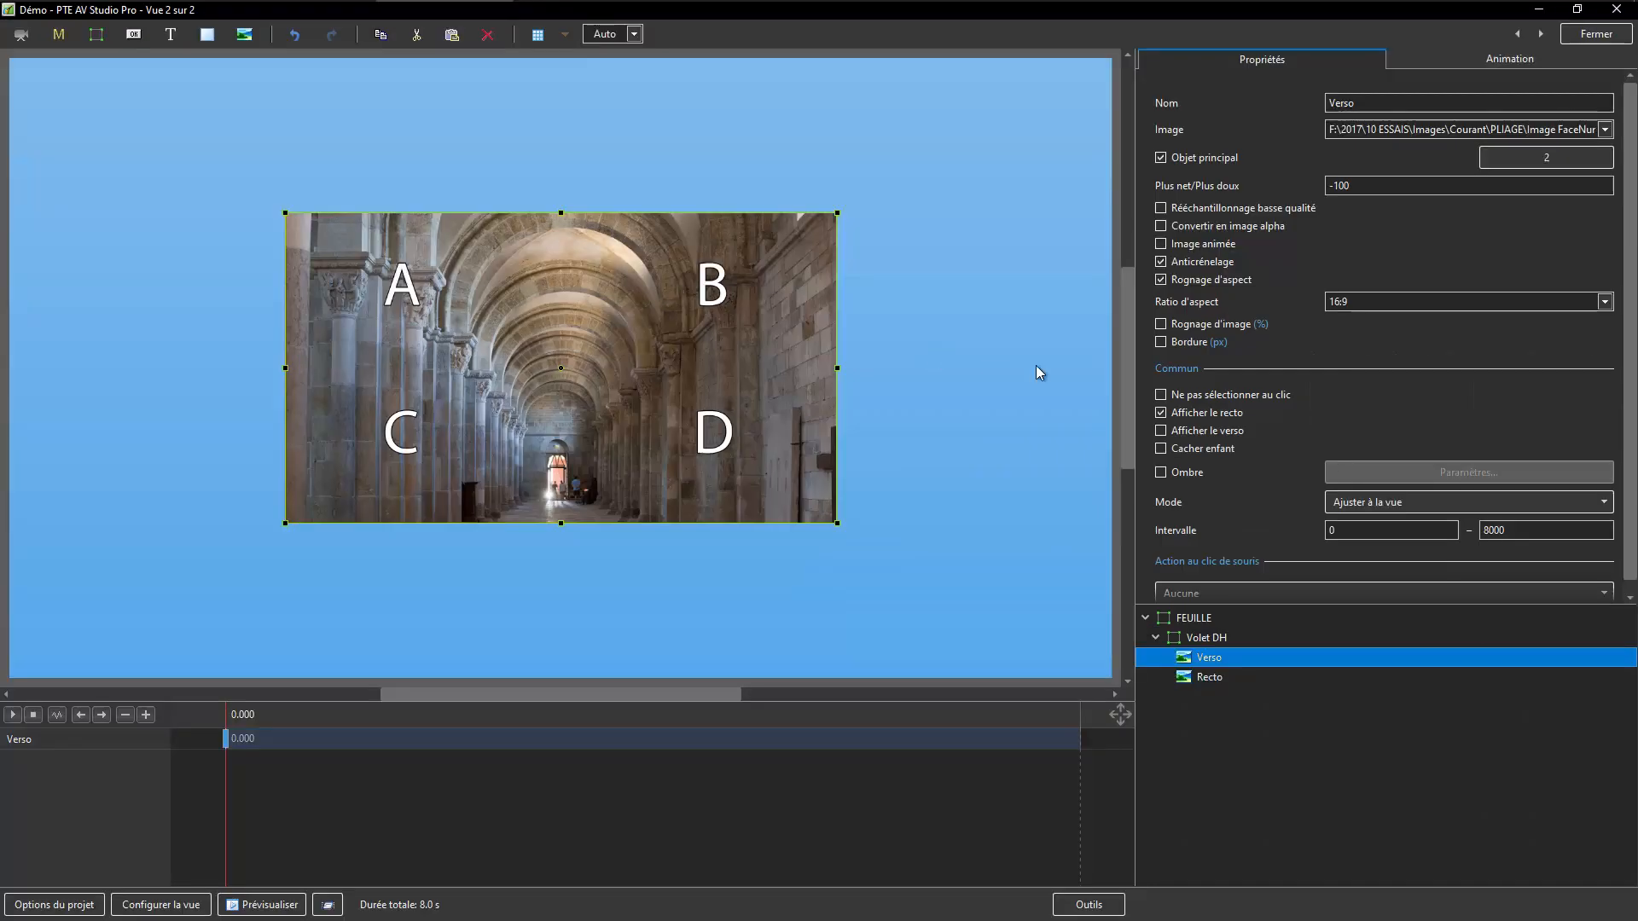
pyautogui.click(1205, 638)
pyautogui.click(1468, 58)
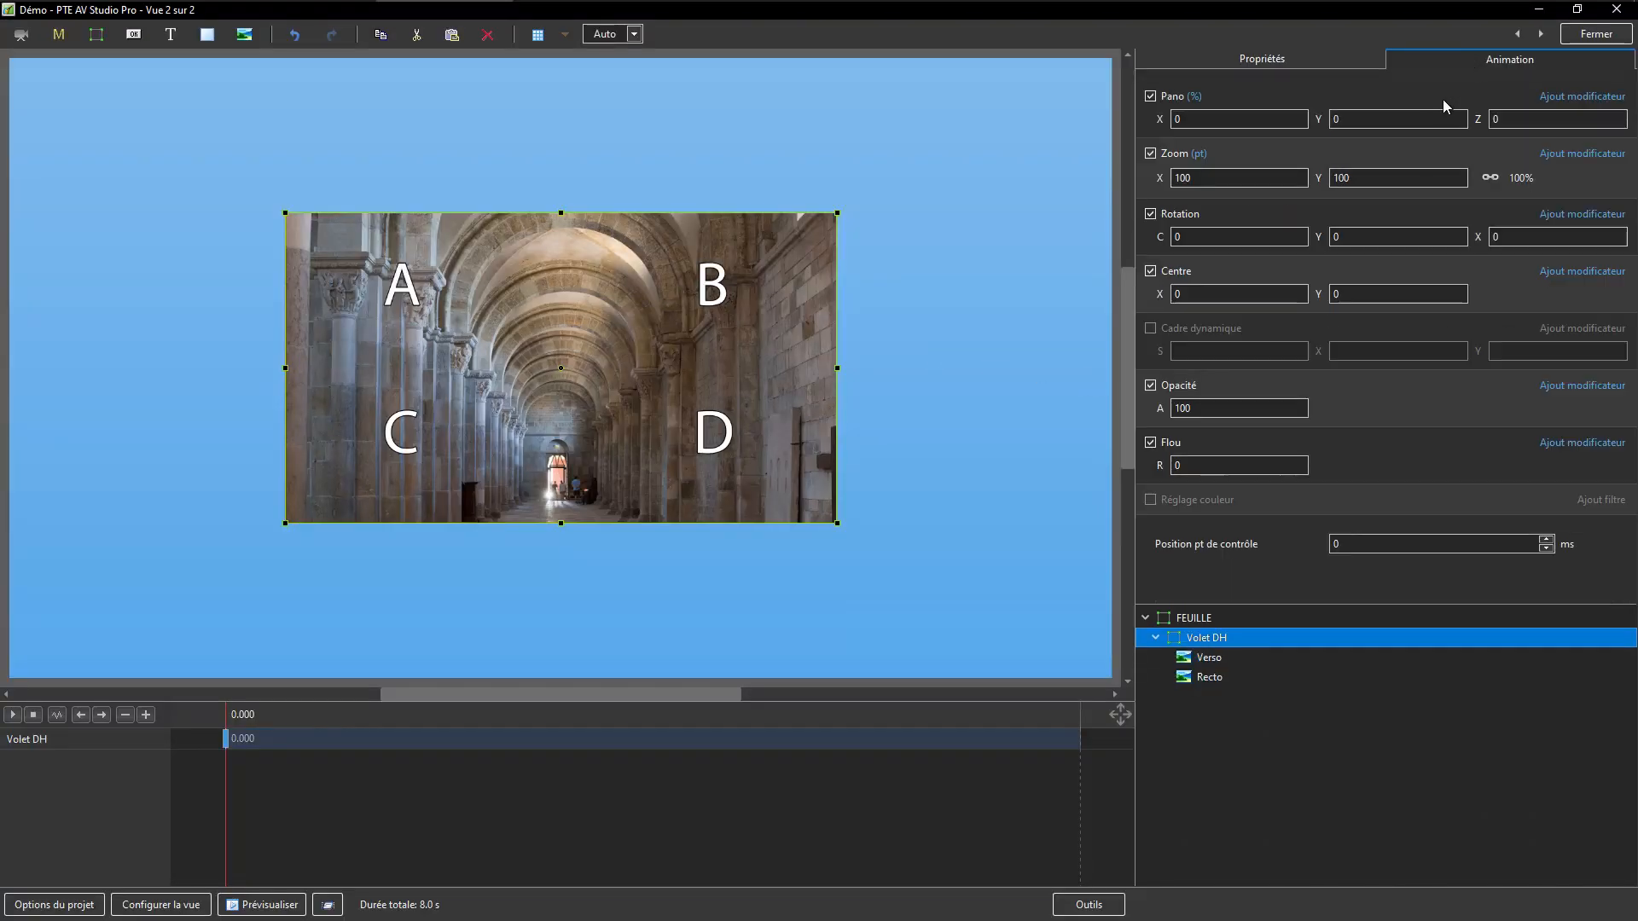
pyautogui.click(1162, 295)
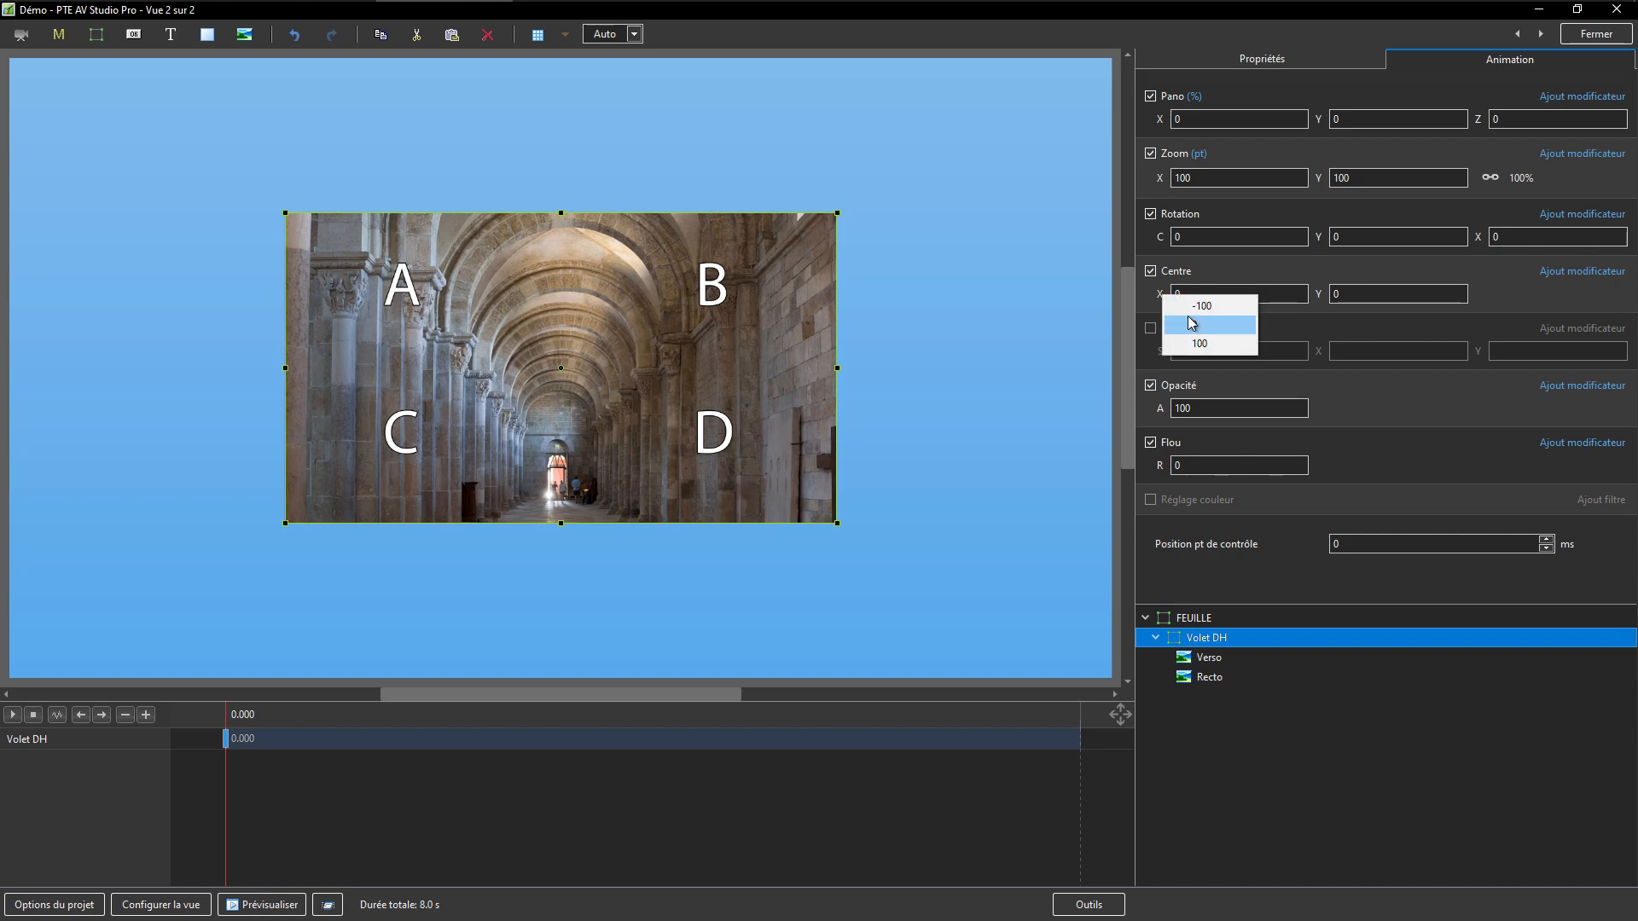
pyautogui.click(1194, 311)
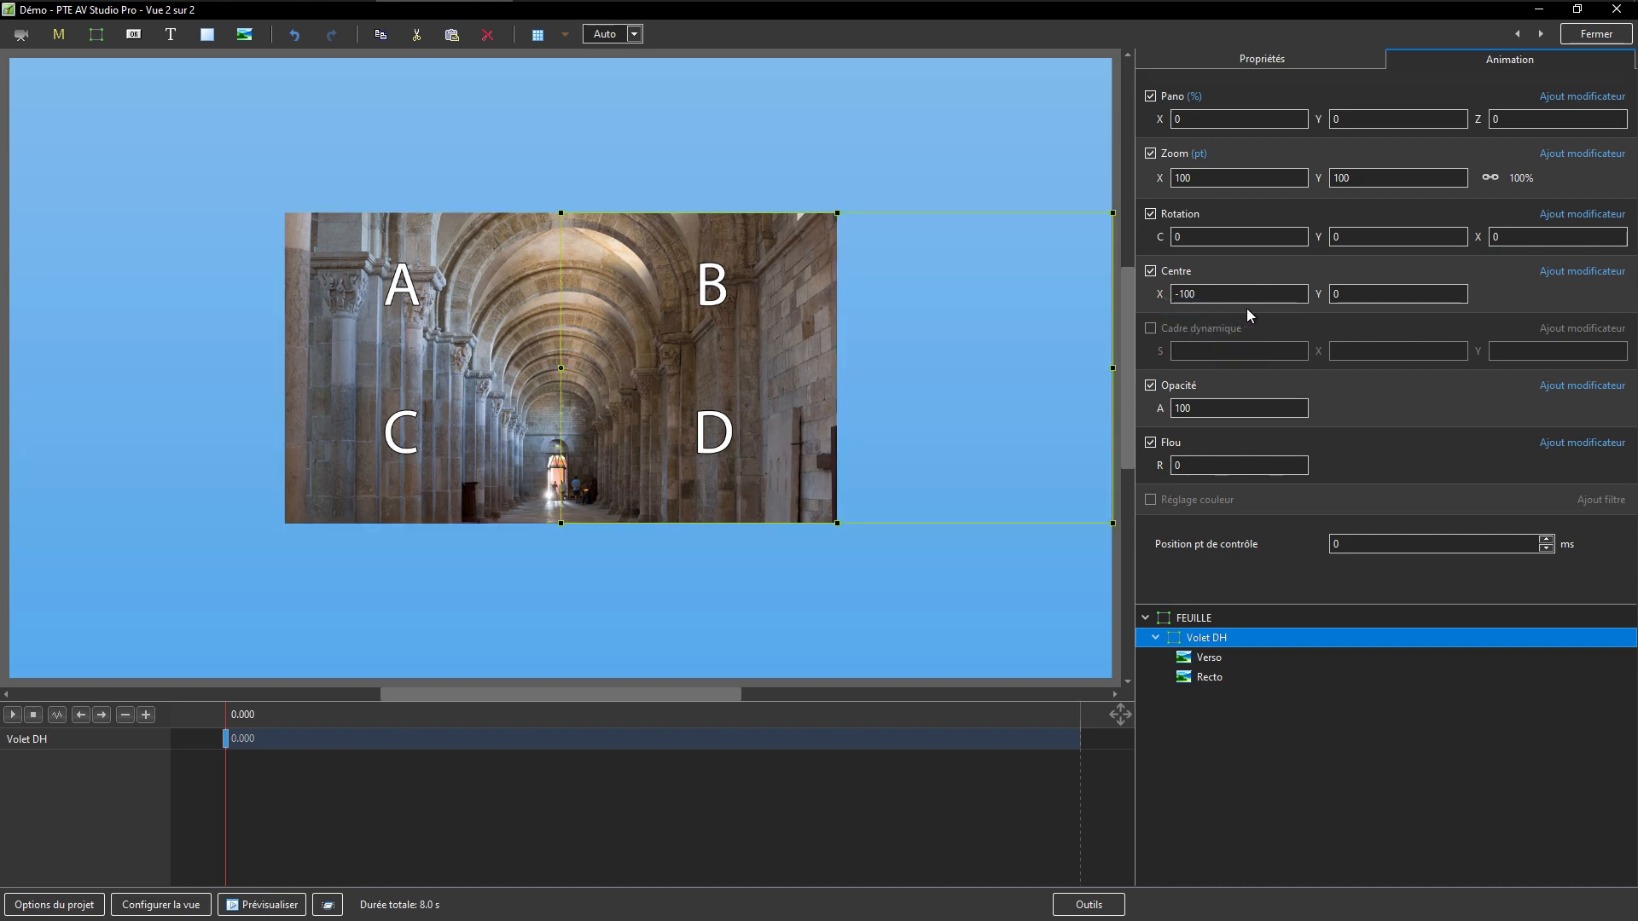
pyautogui.click(1322, 294)
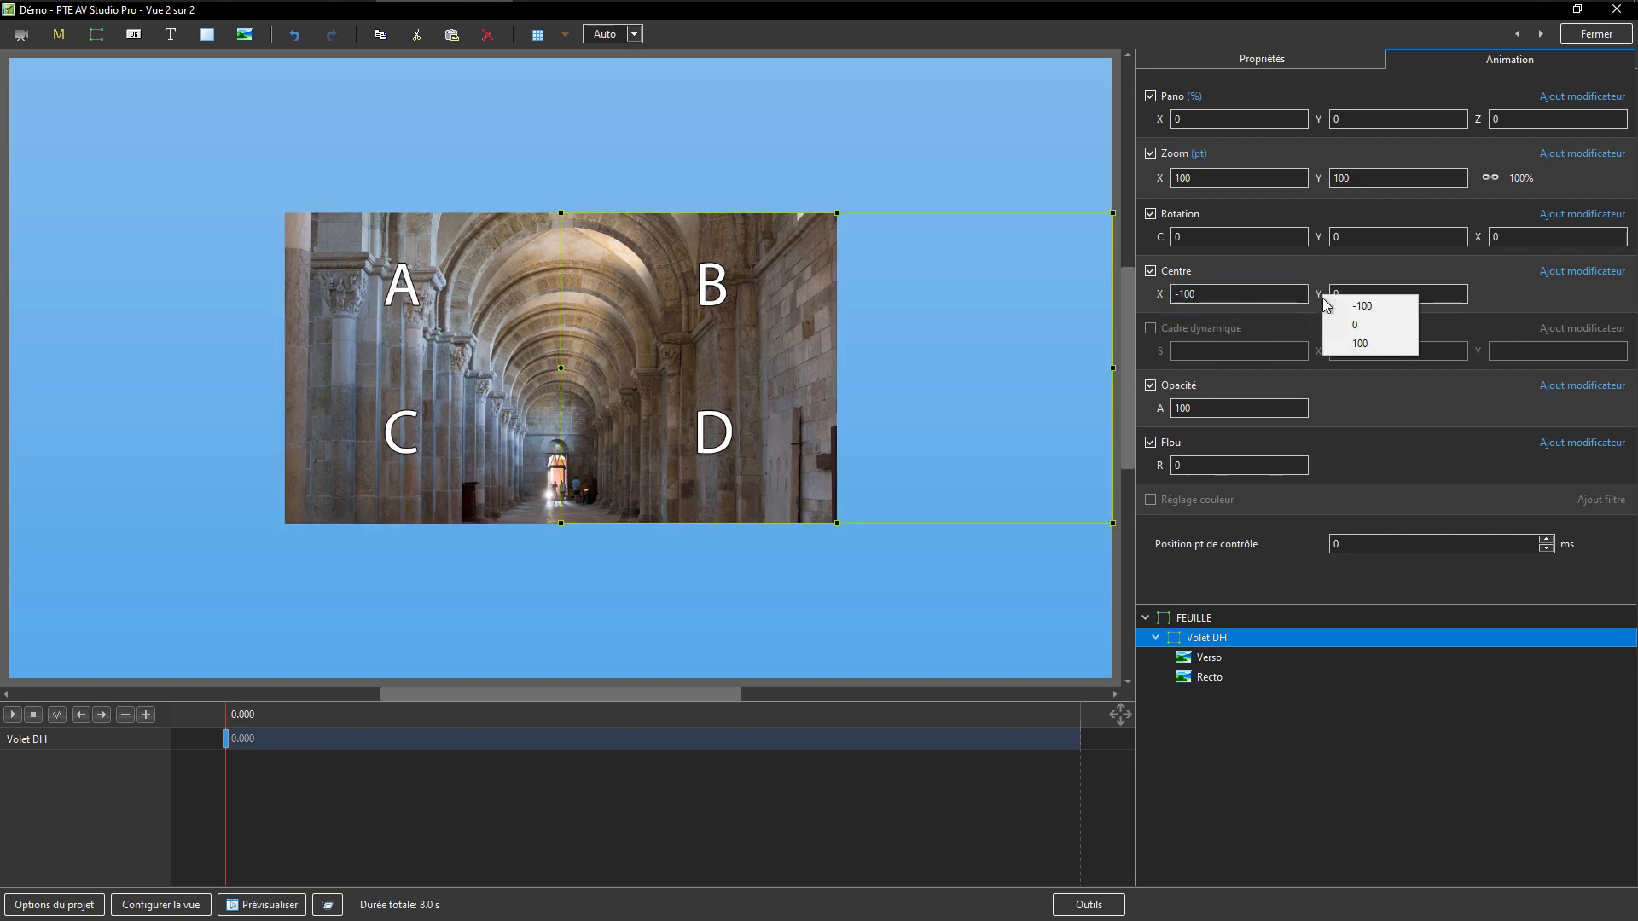
pyautogui.click(1359, 345)
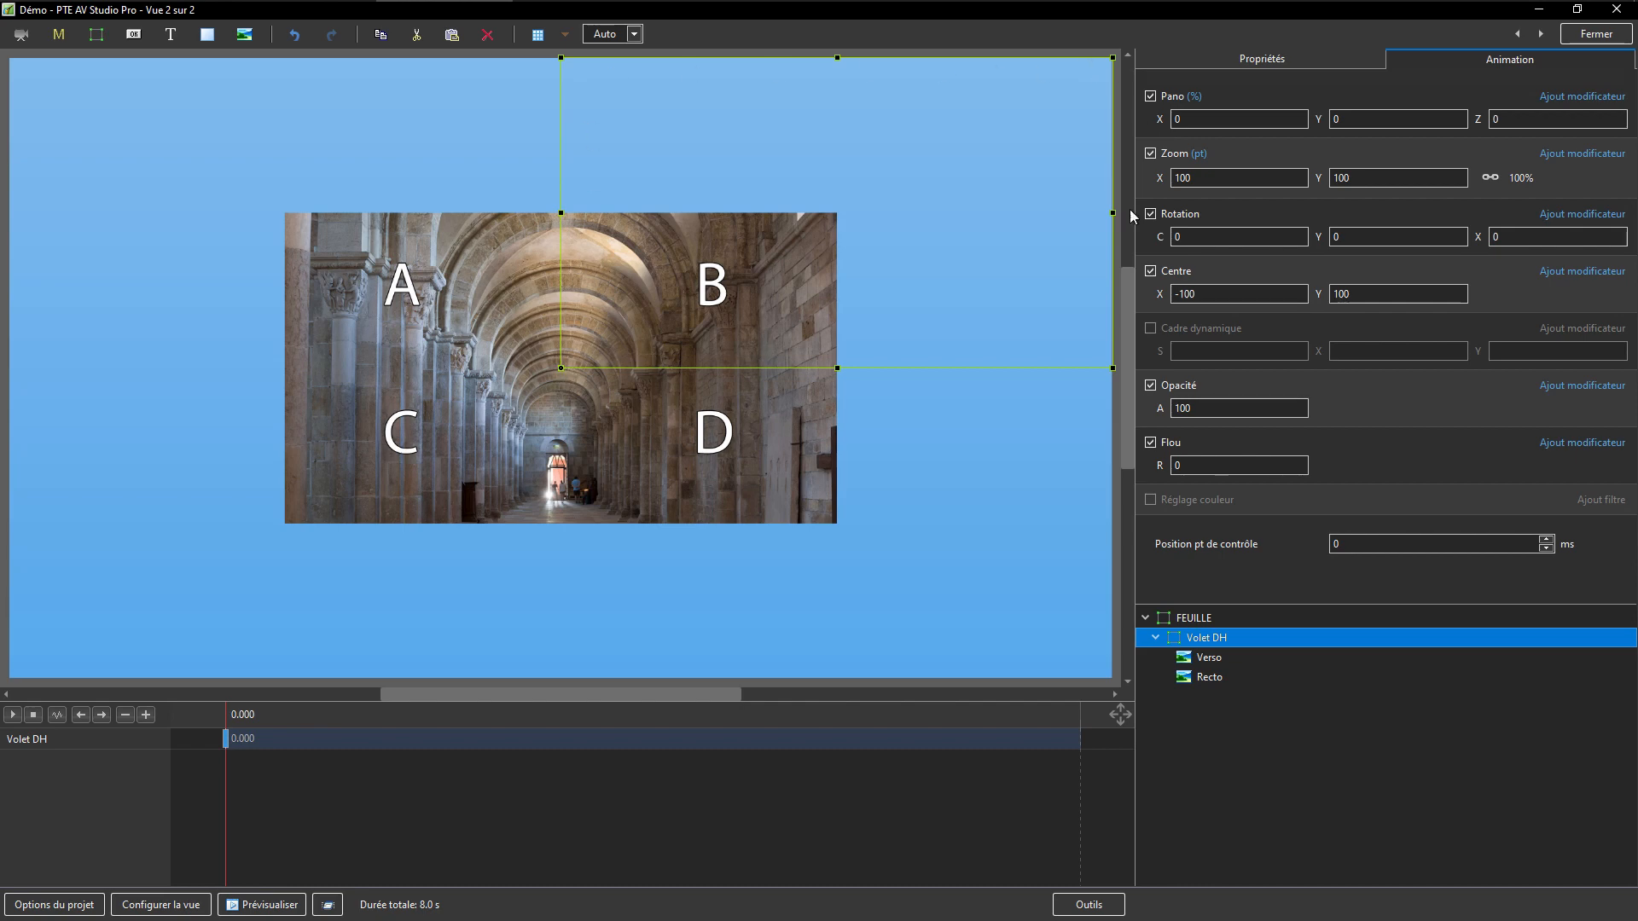
# Set the Recto image's centre to X -100 and Y 100 to match the Volet DH frame.
pyautogui.click(1204, 662)
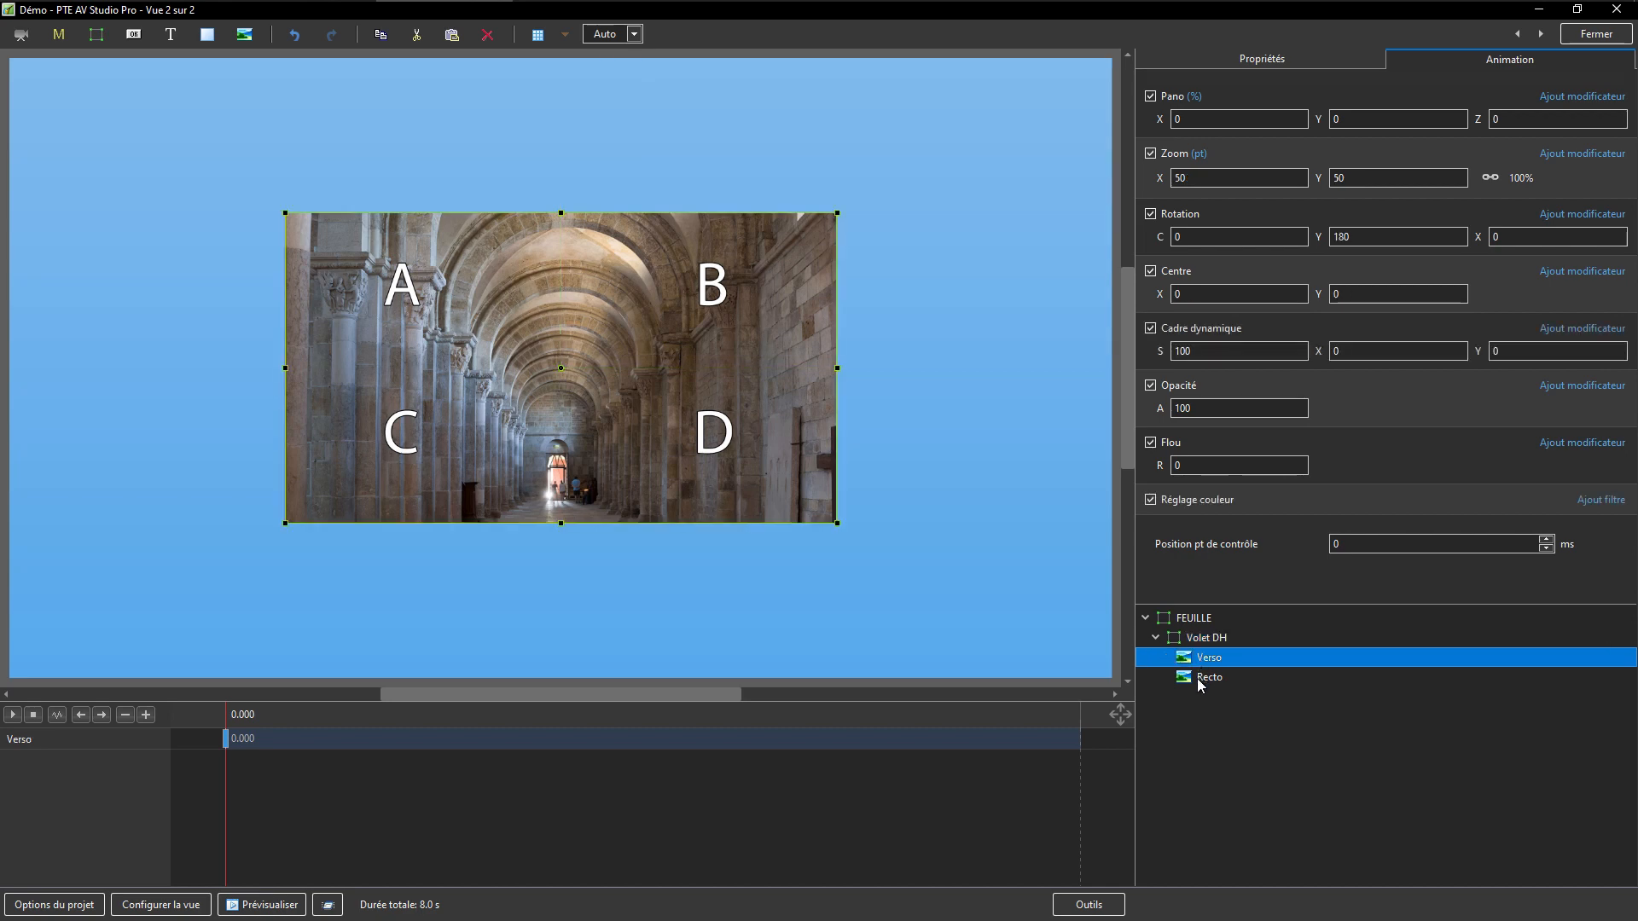
pyautogui.click(1199, 681)
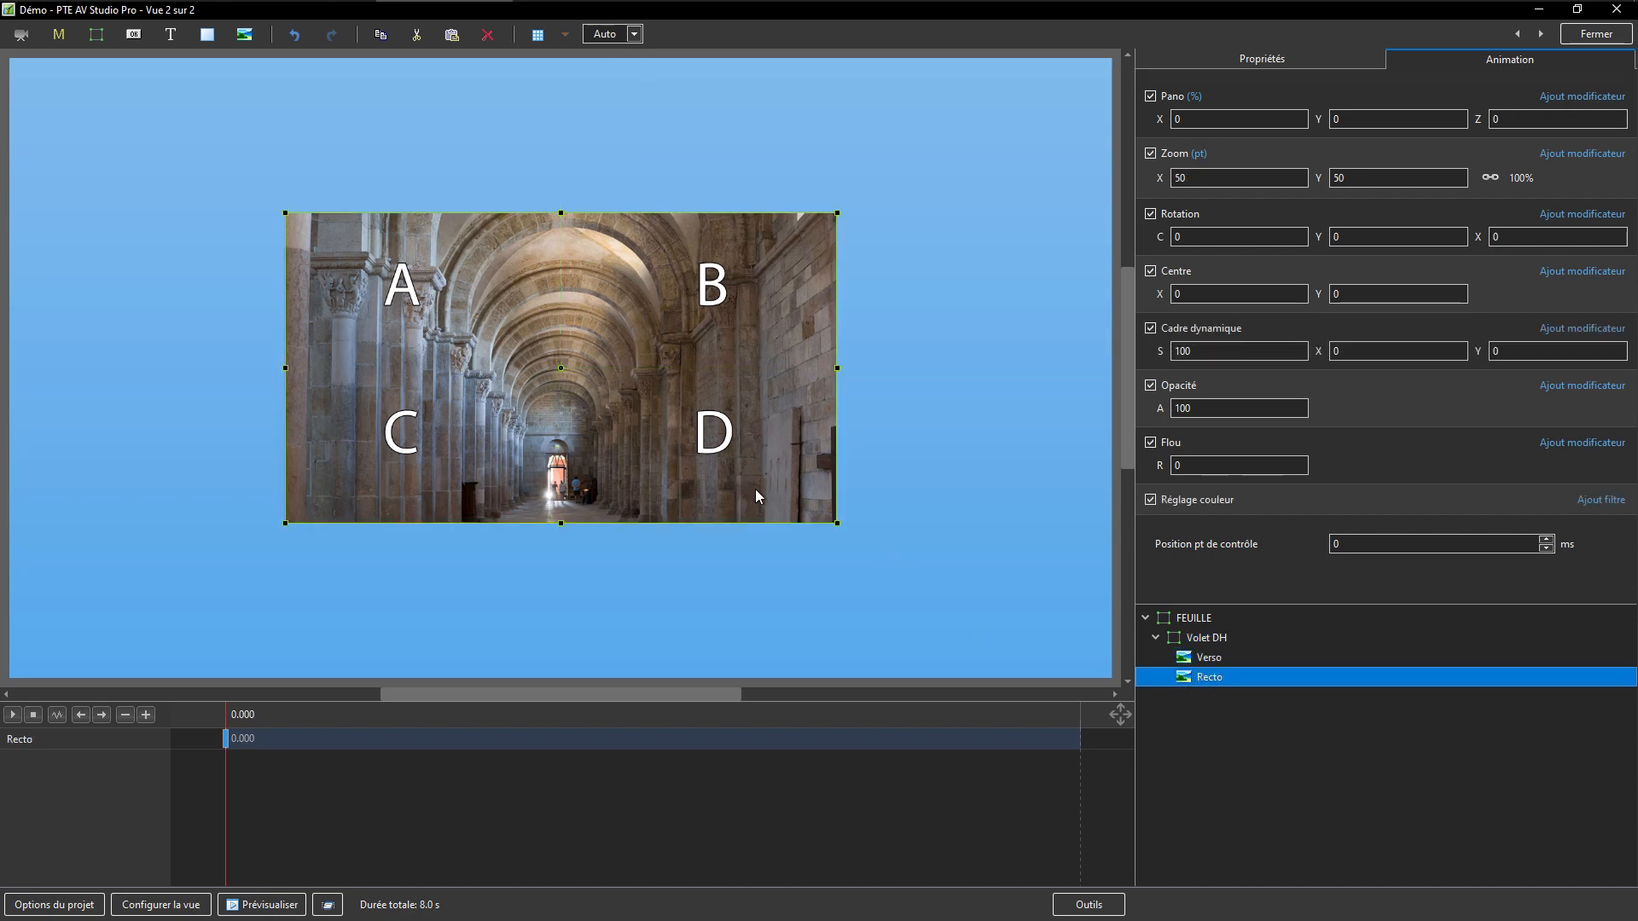
pyautogui.click(1217, 640)
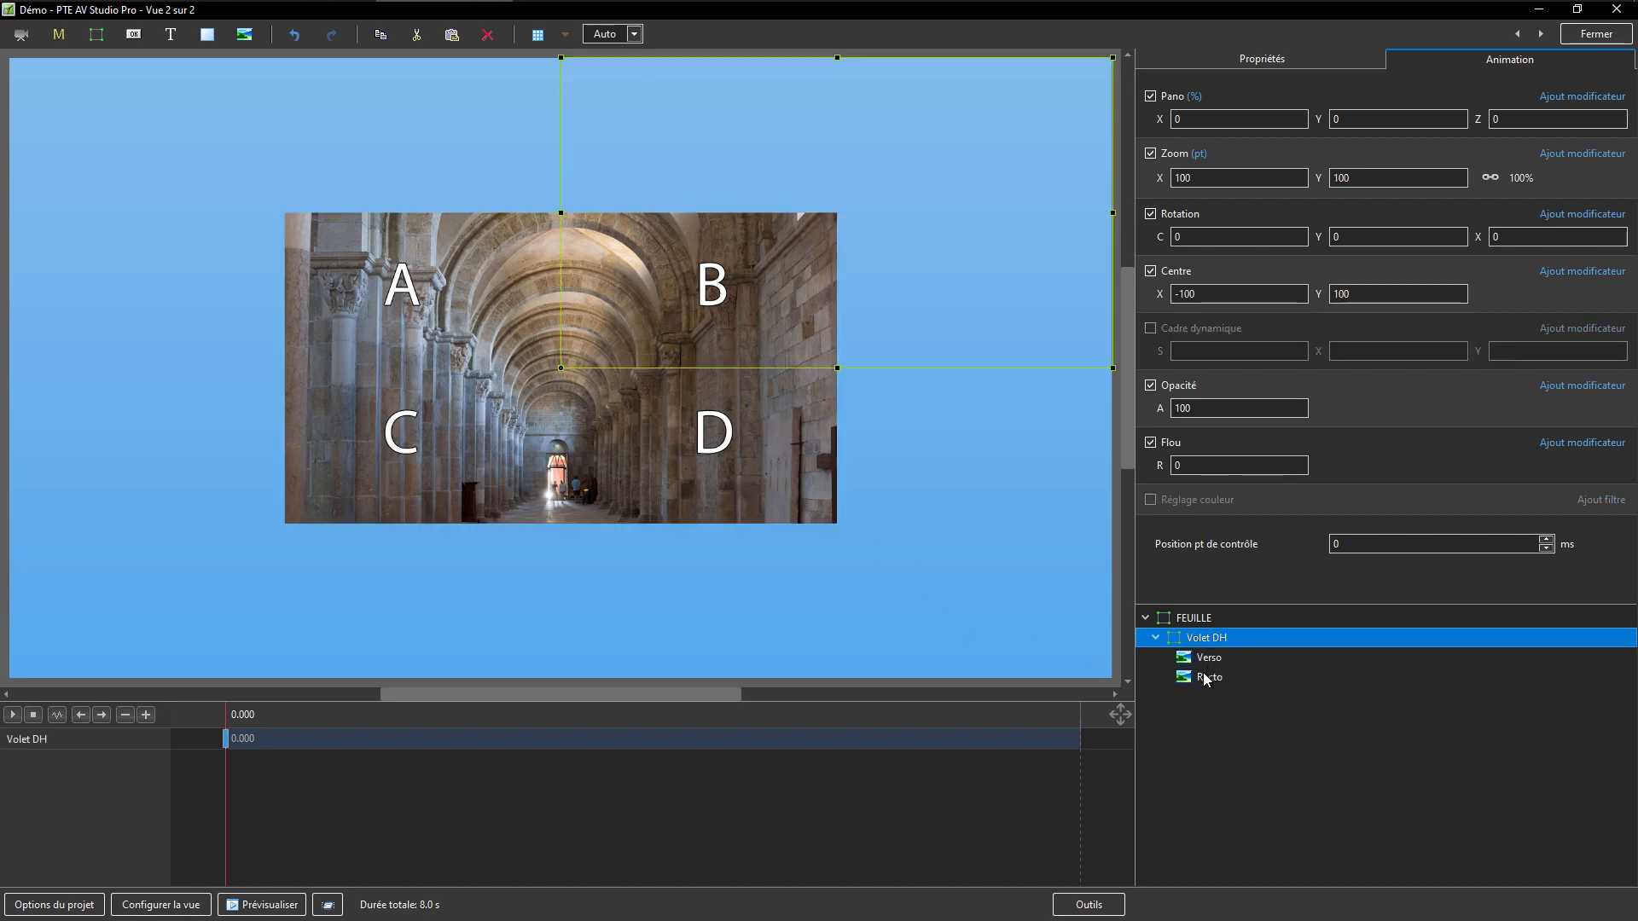
pyautogui.click(1199, 679)
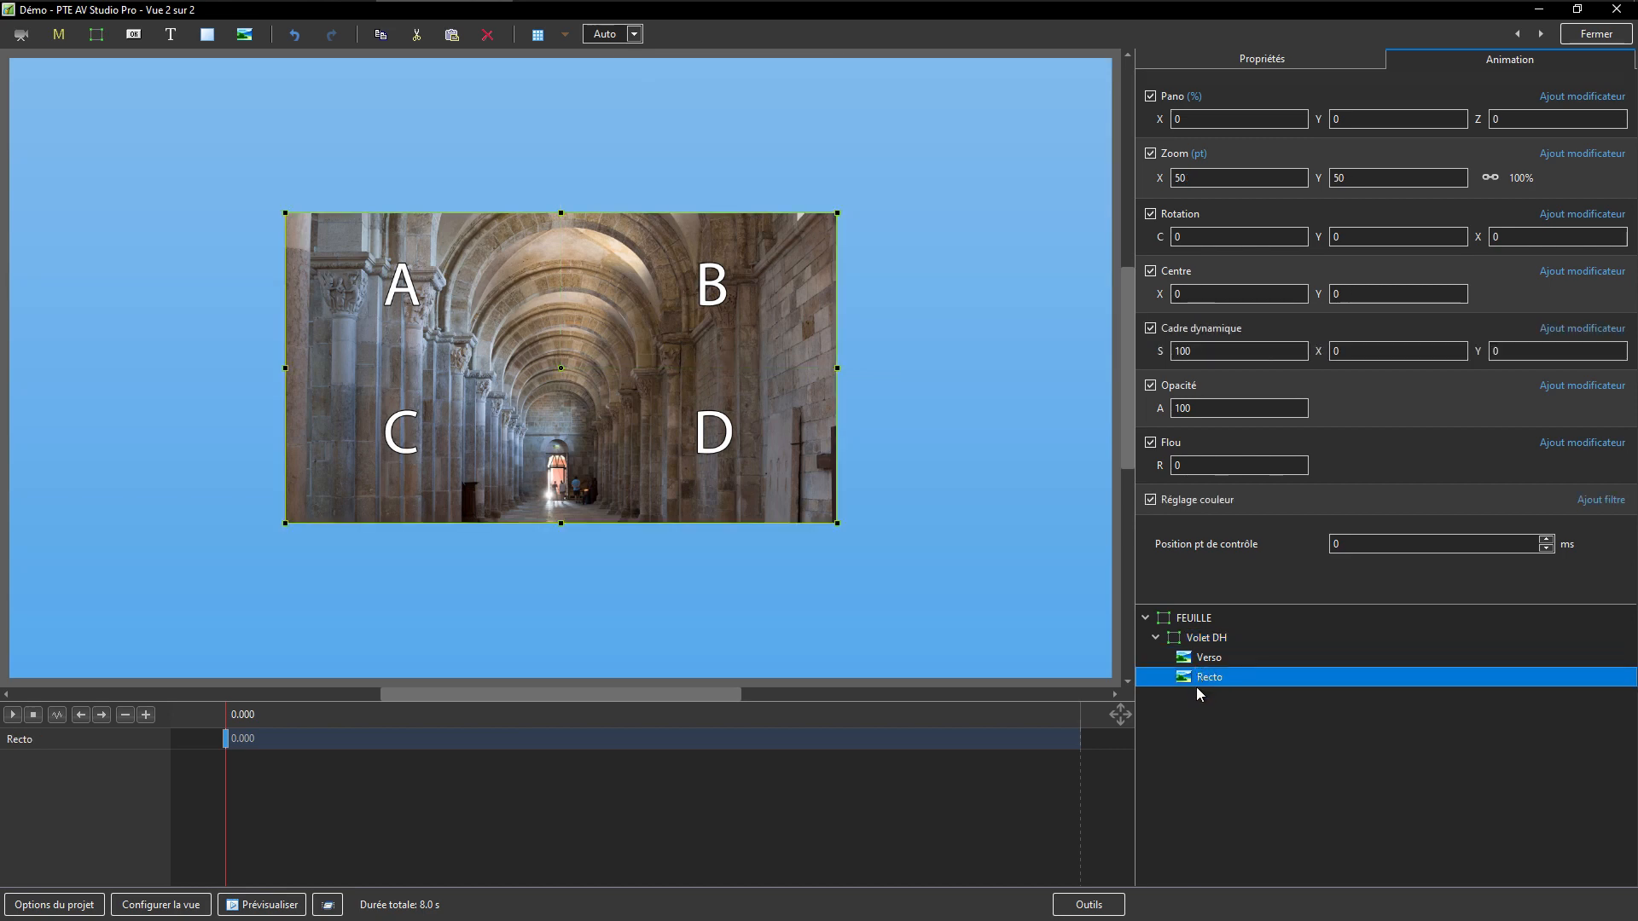
pyautogui.click(1157, 294)
pyautogui.click(1190, 305)
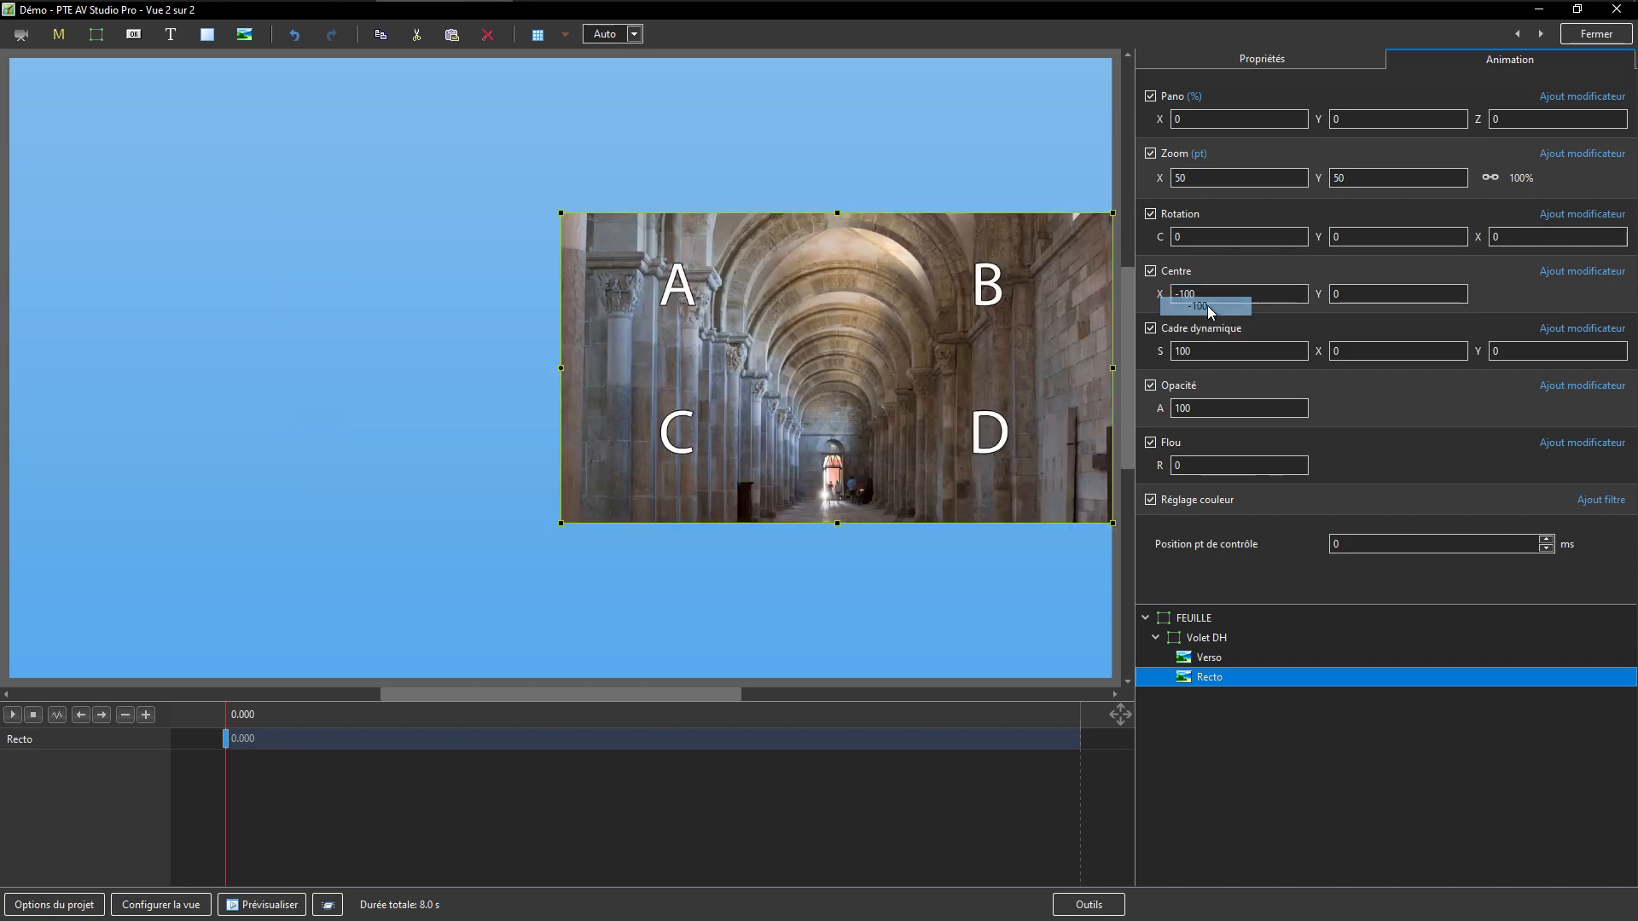
pyautogui.click(1321, 293)
pyautogui.click(1361, 344)
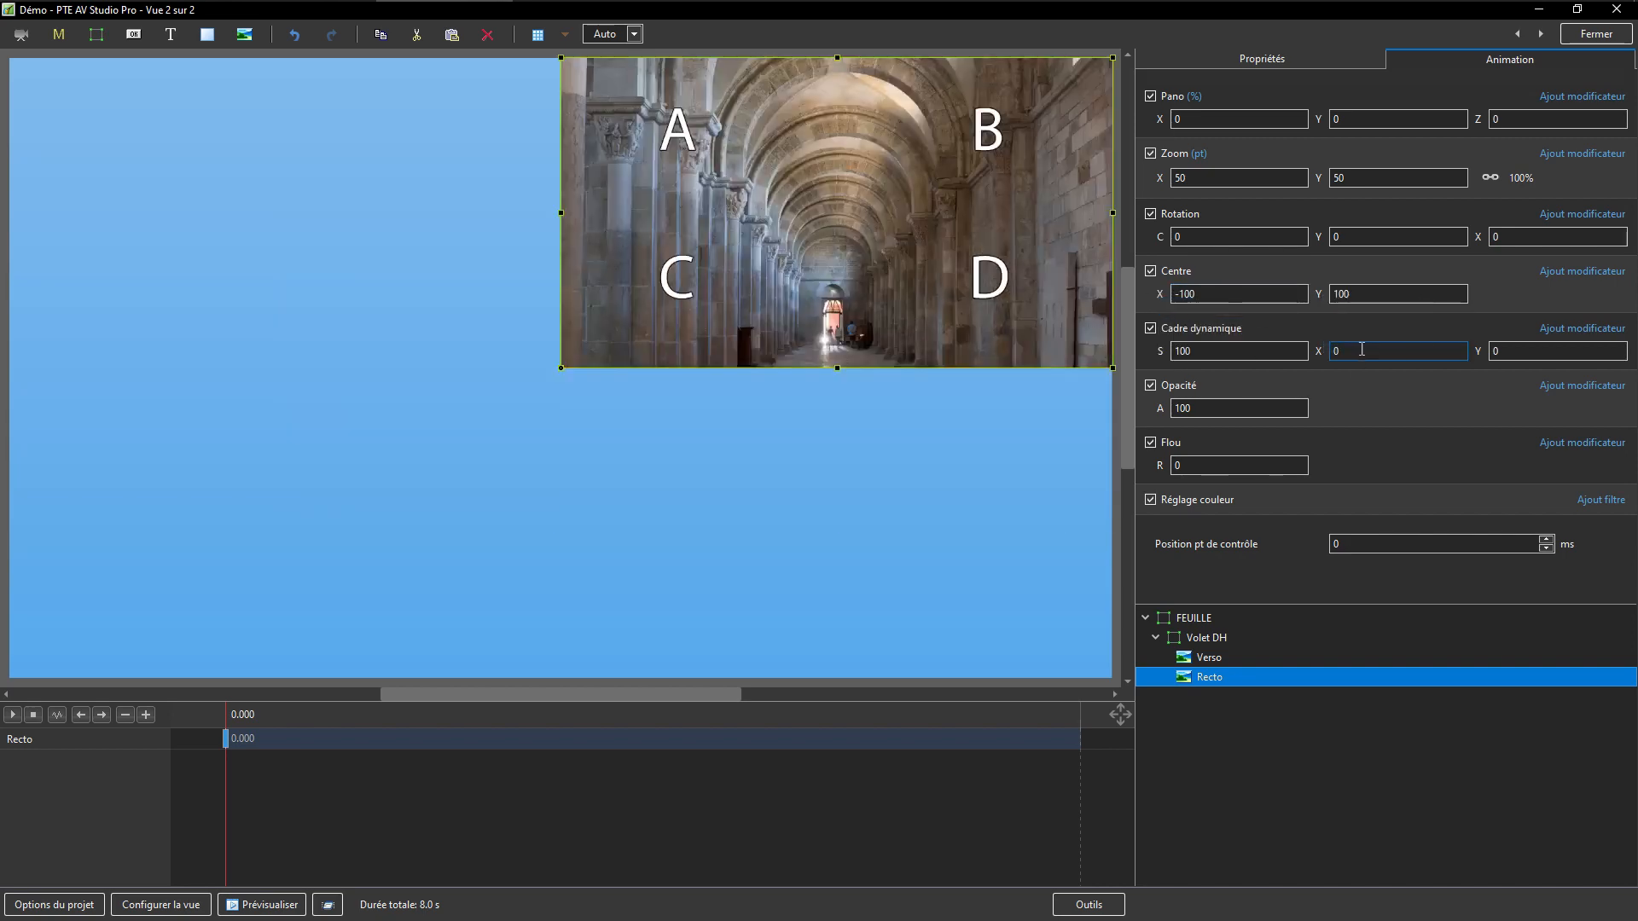
# Set the Verso image's centre to X 100 and Y 100 so it aligns with the Recto image.
pyautogui.click(1204, 657)
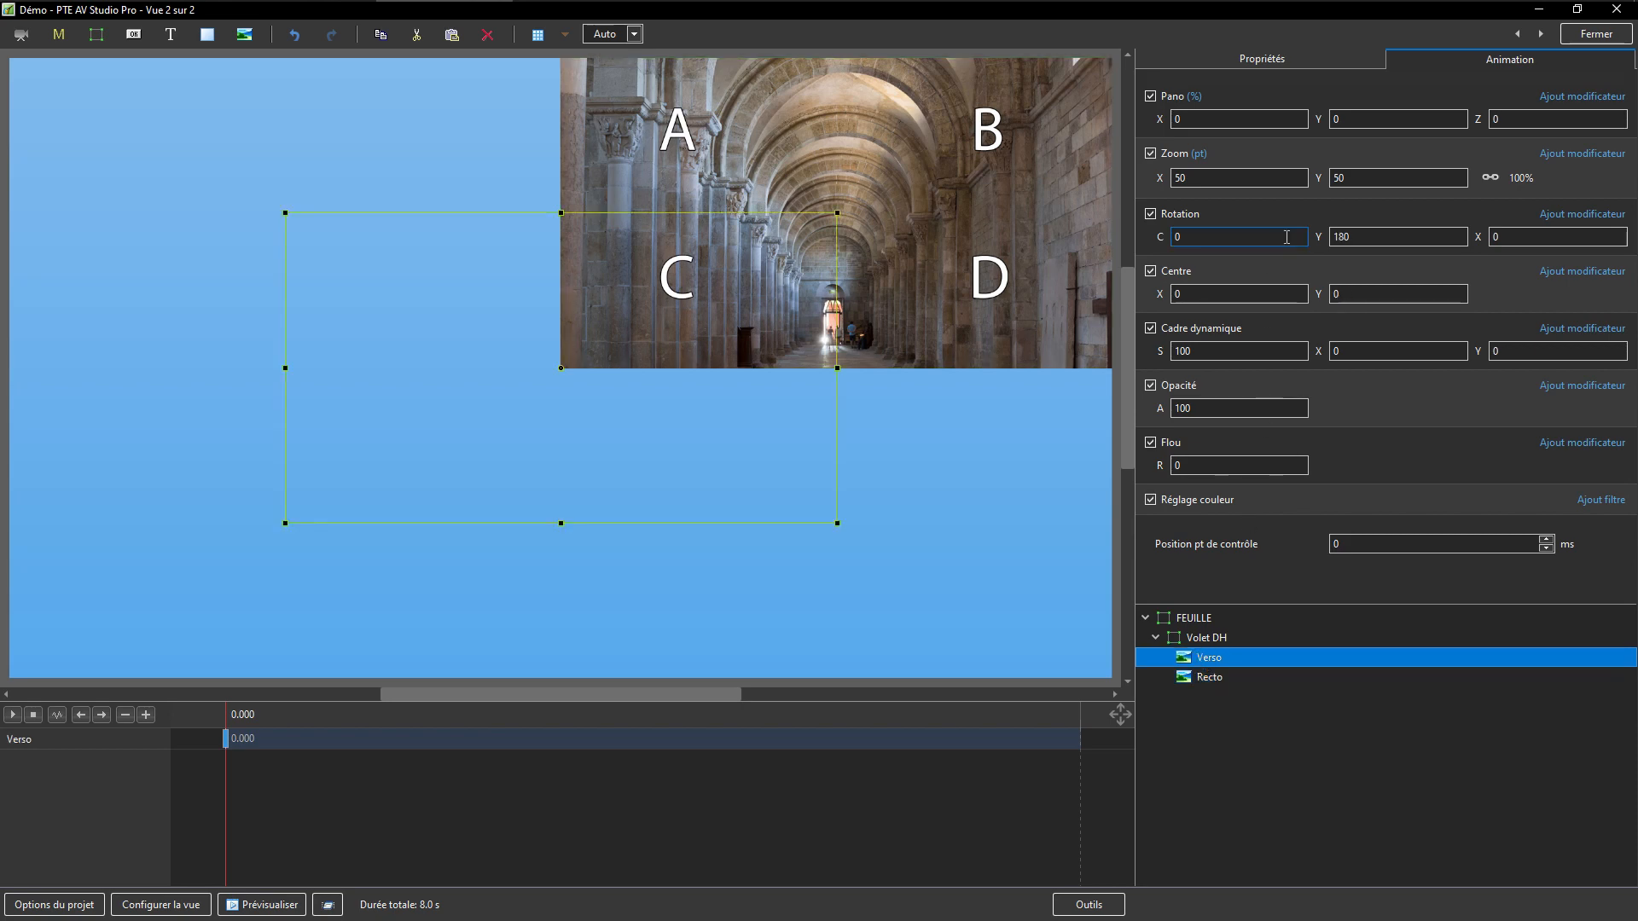
pyautogui.click(1320, 294)
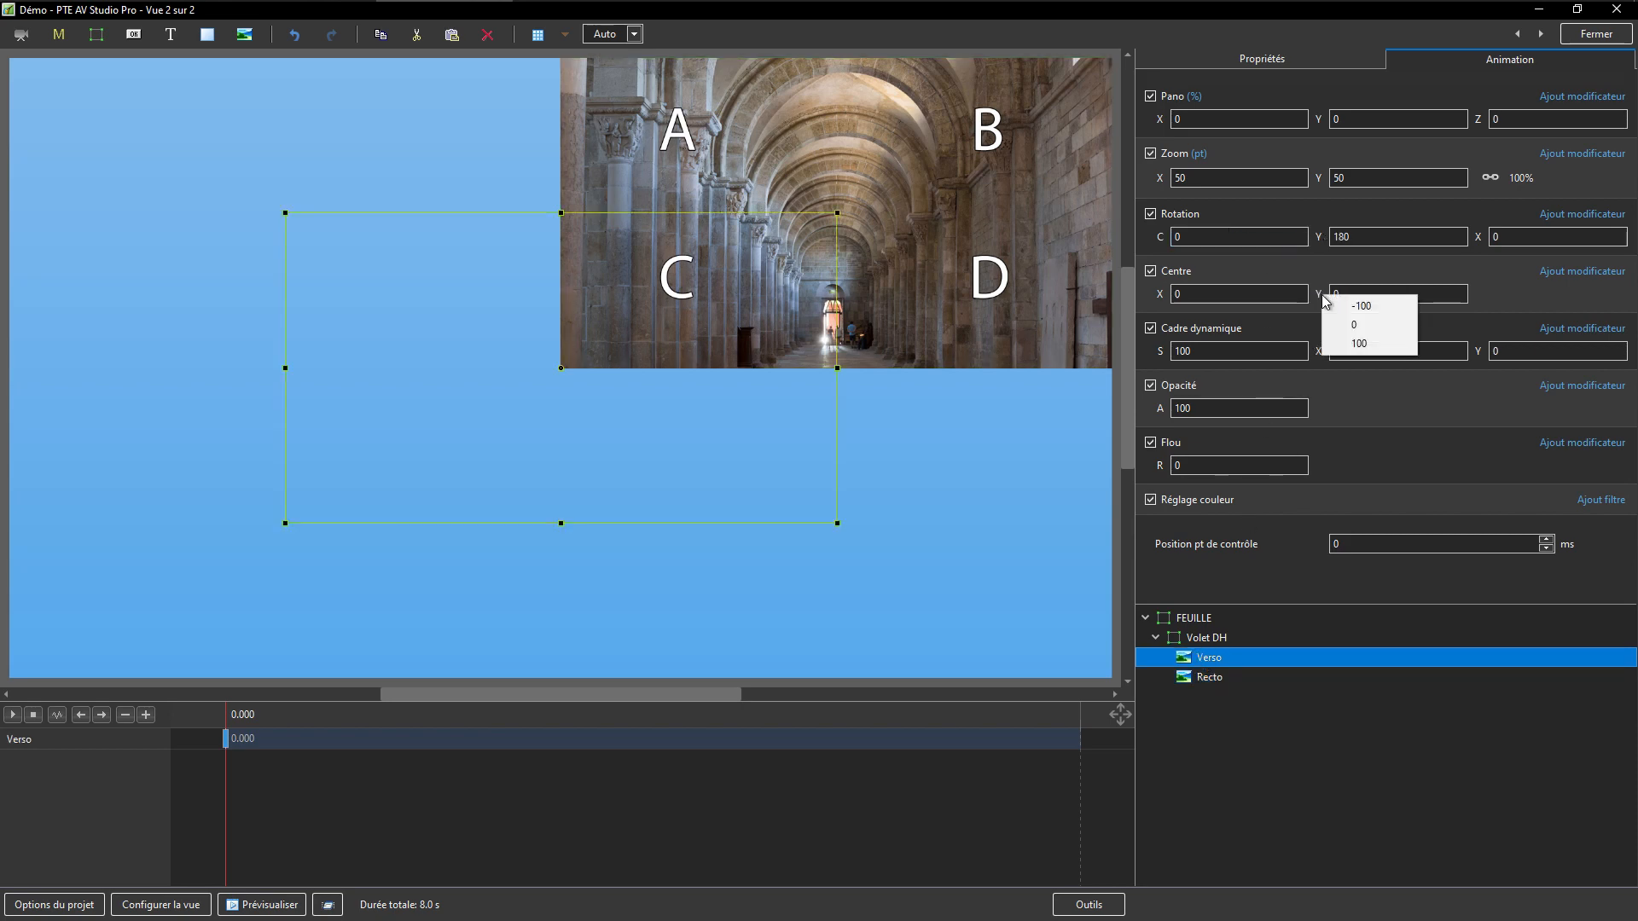
pyautogui.click(1361, 346)
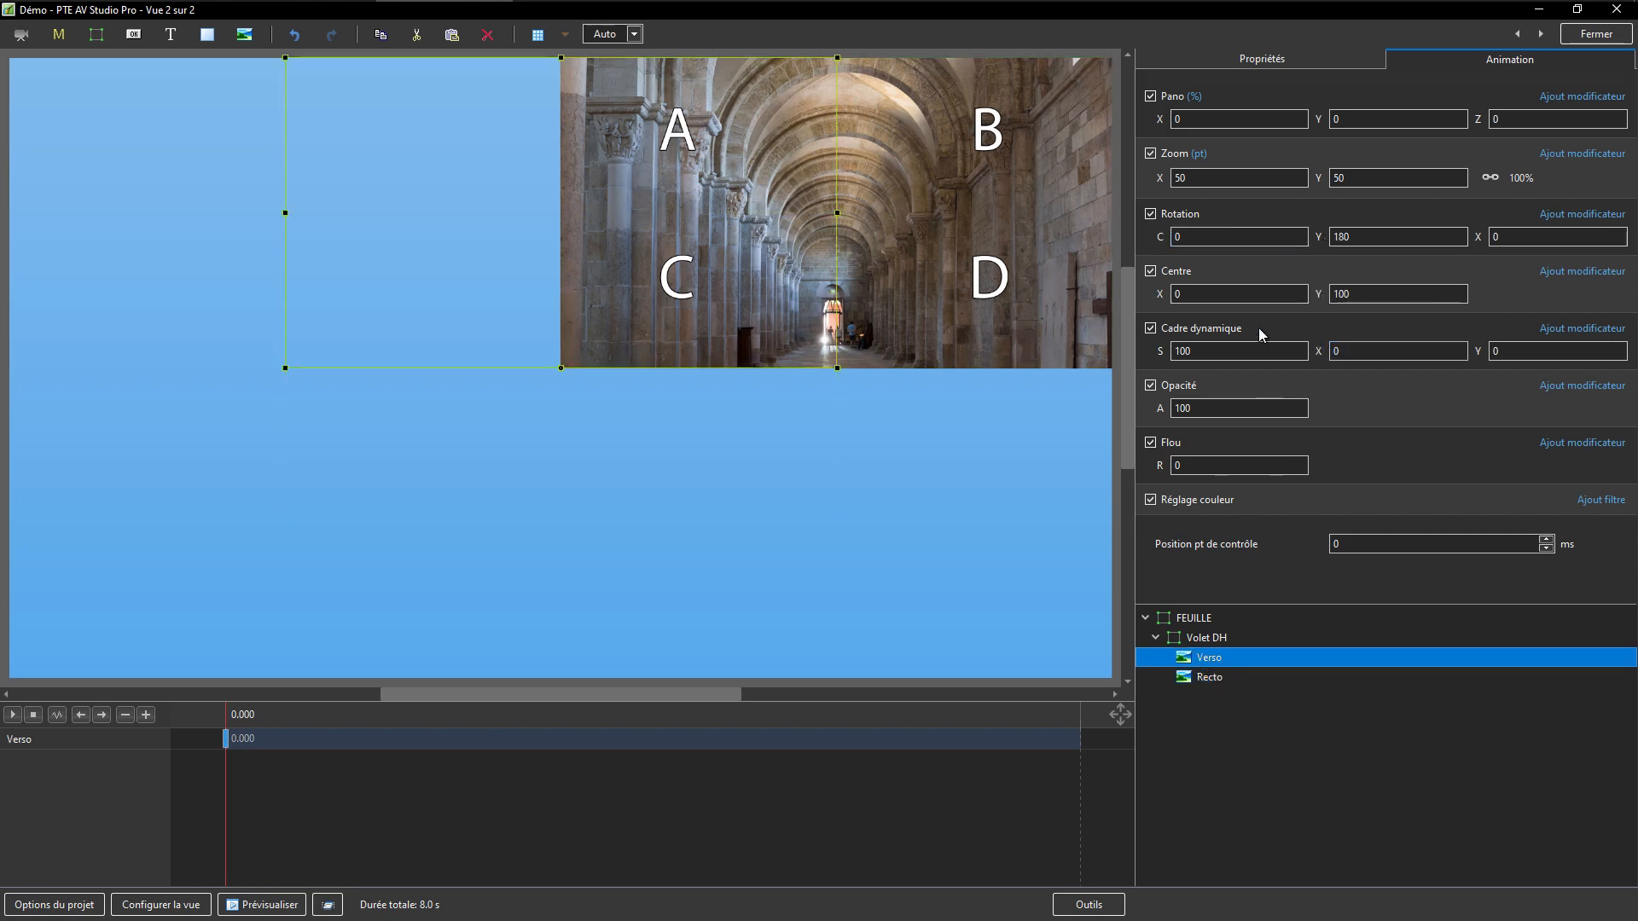
pyautogui.click(1160, 294)
pyautogui.click(1191, 308)
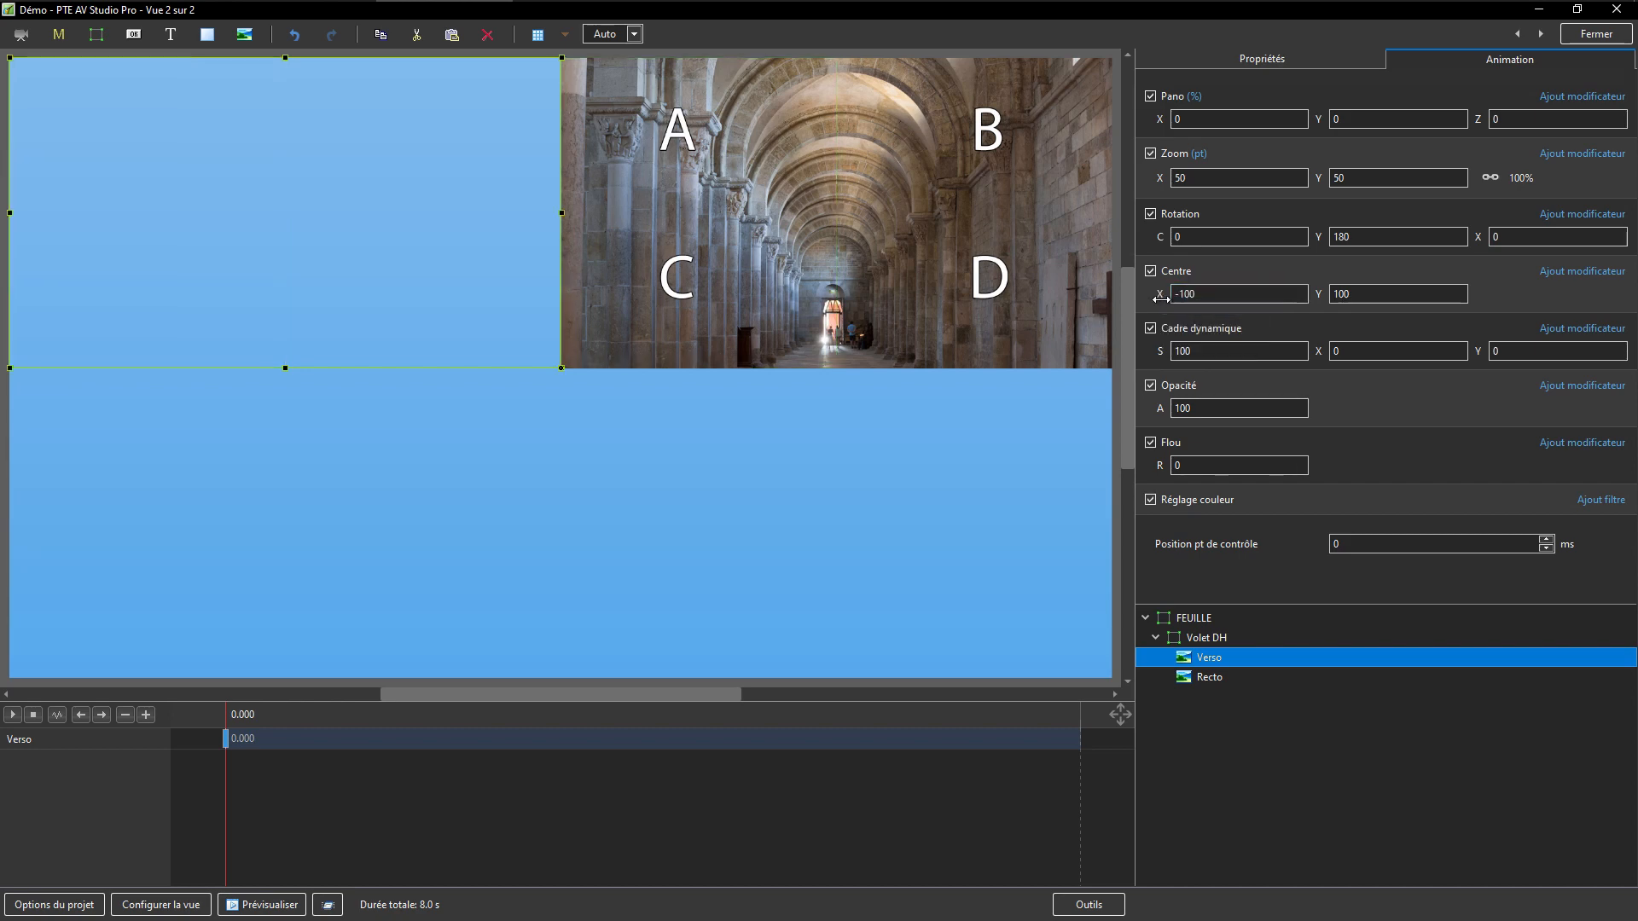
pyautogui.click(1160, 293)
pyautogui.click(1194, 351)
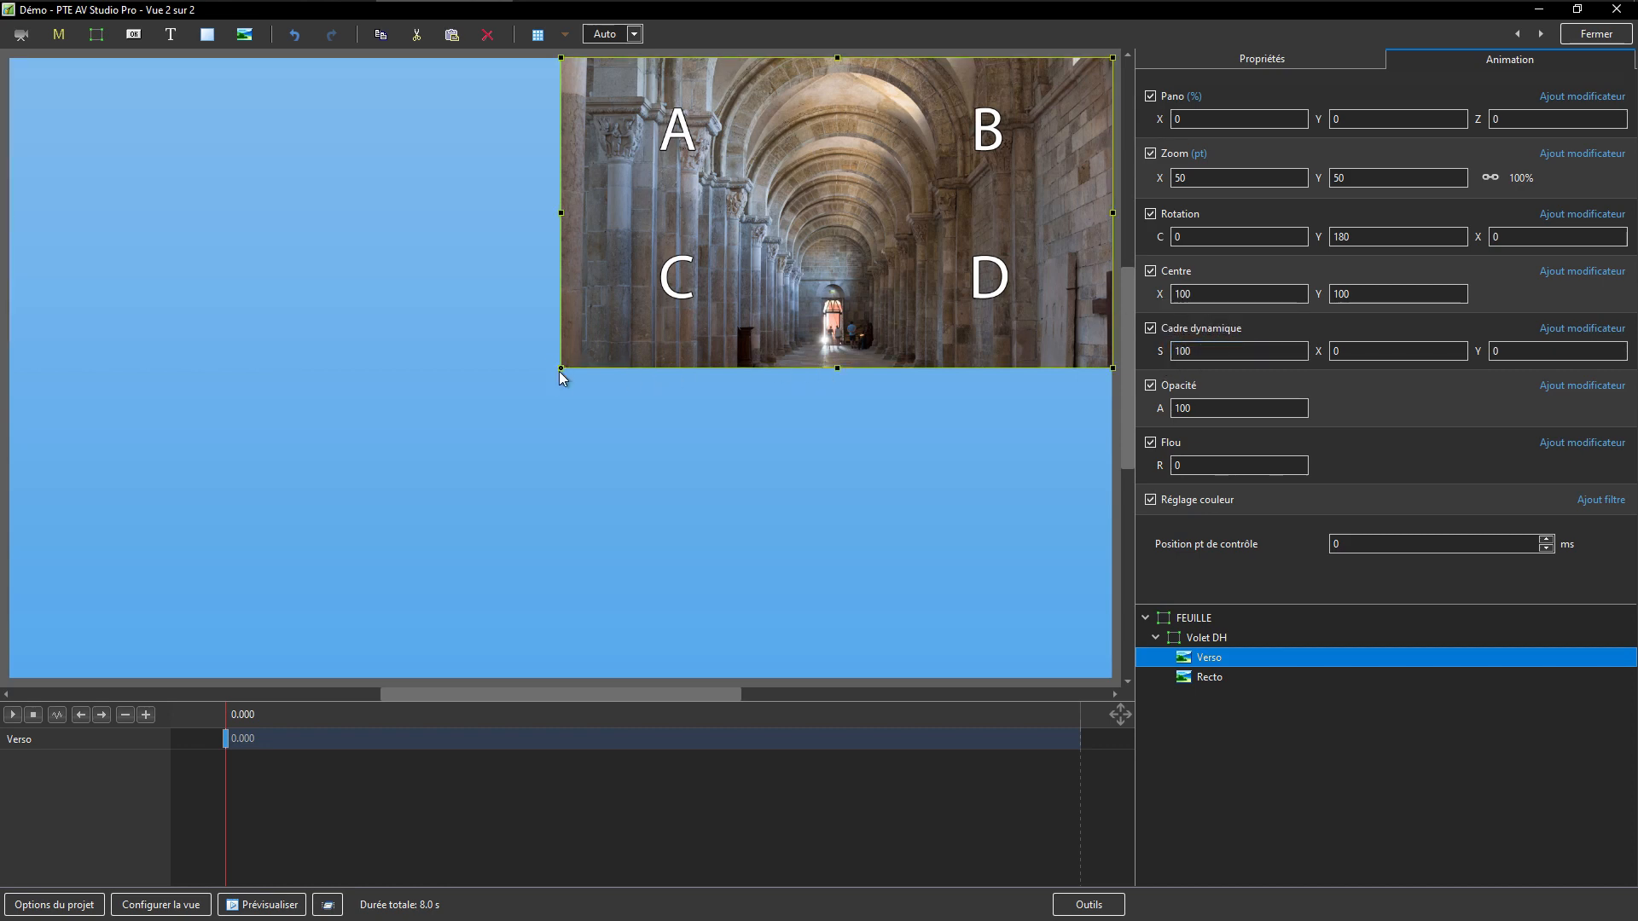
pyautogui.click(1207, 678)
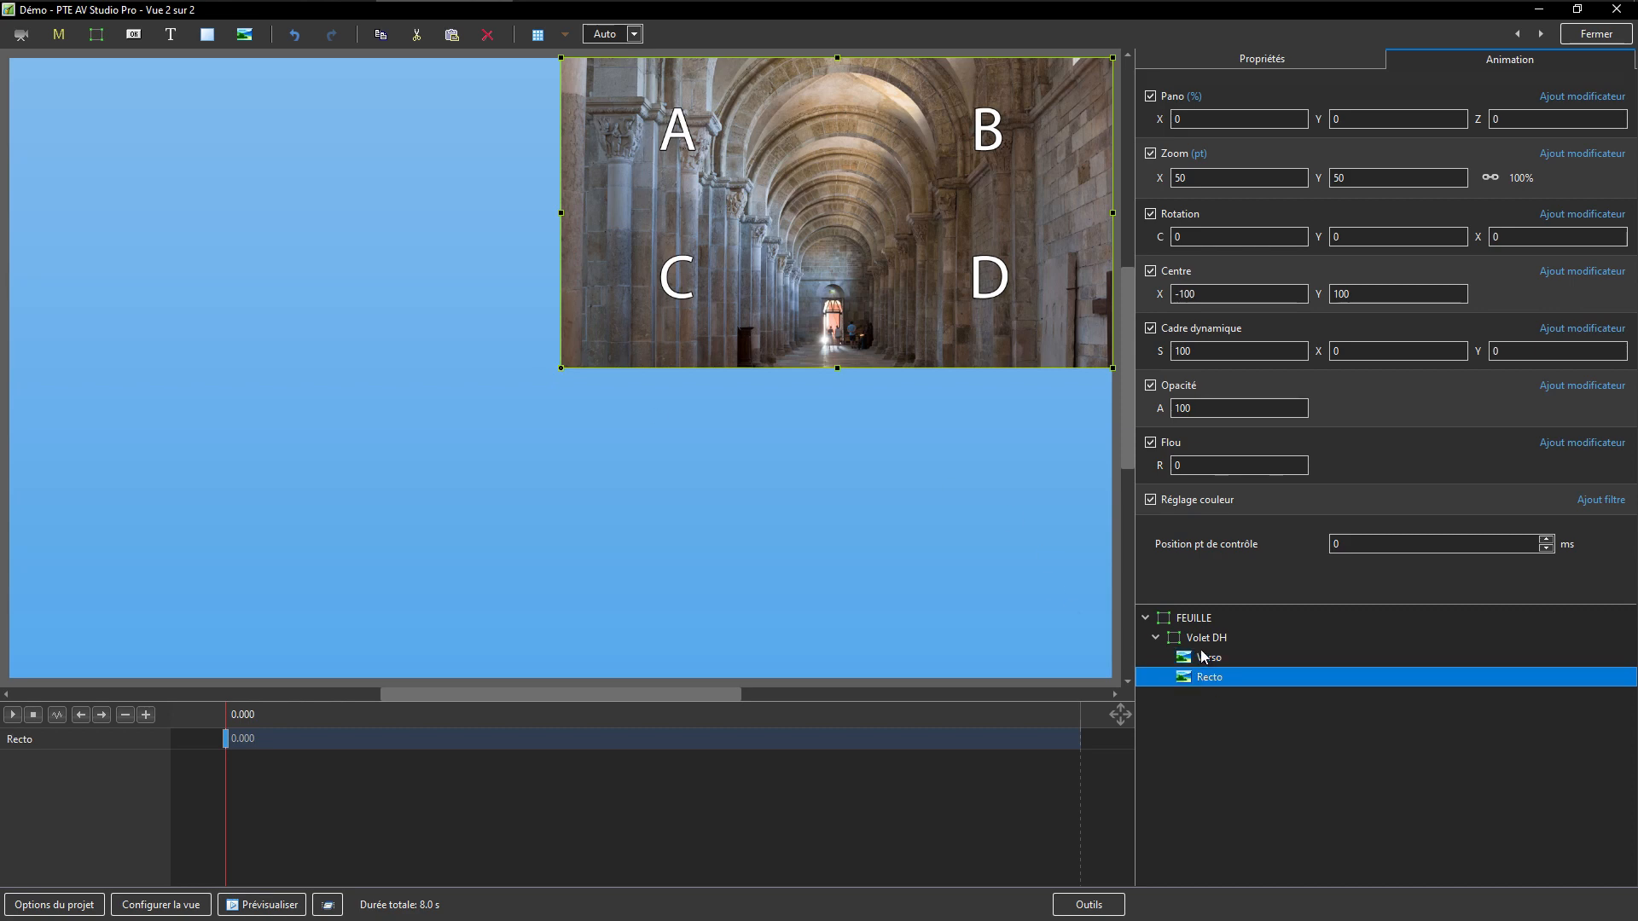
# Switch to the instruction project and display slide 4 with the Etape 4 image-cropping instructions.
pyautogui.click(1206, 640)
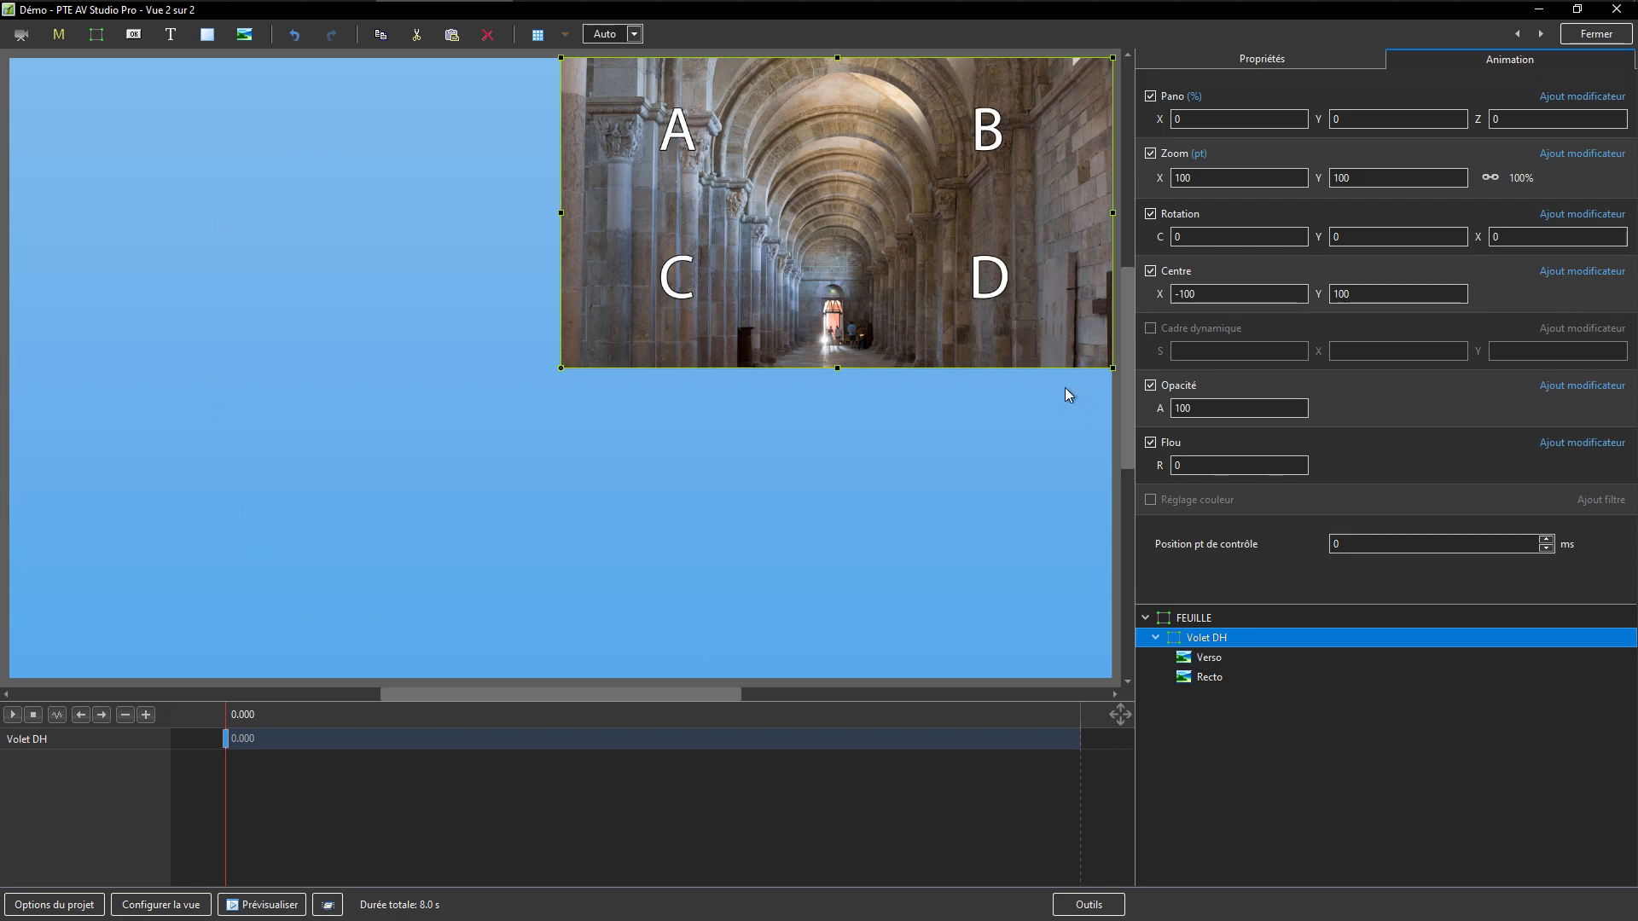
pyautogui.hotkey('alt', 'Tab')
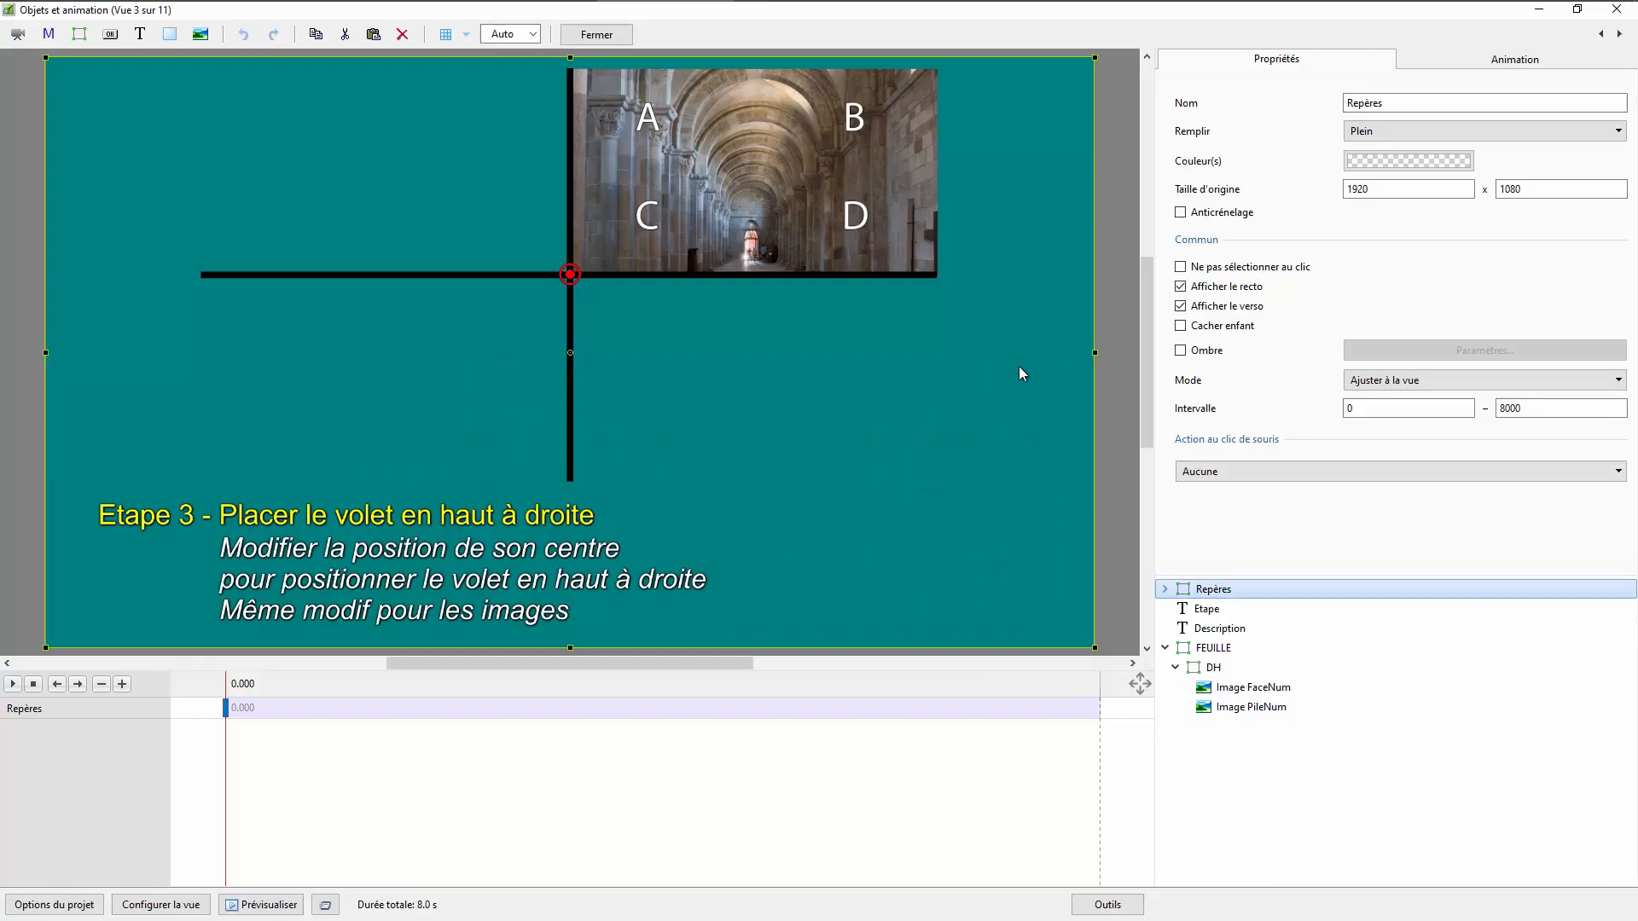
pyautogui.click(1618, 34)
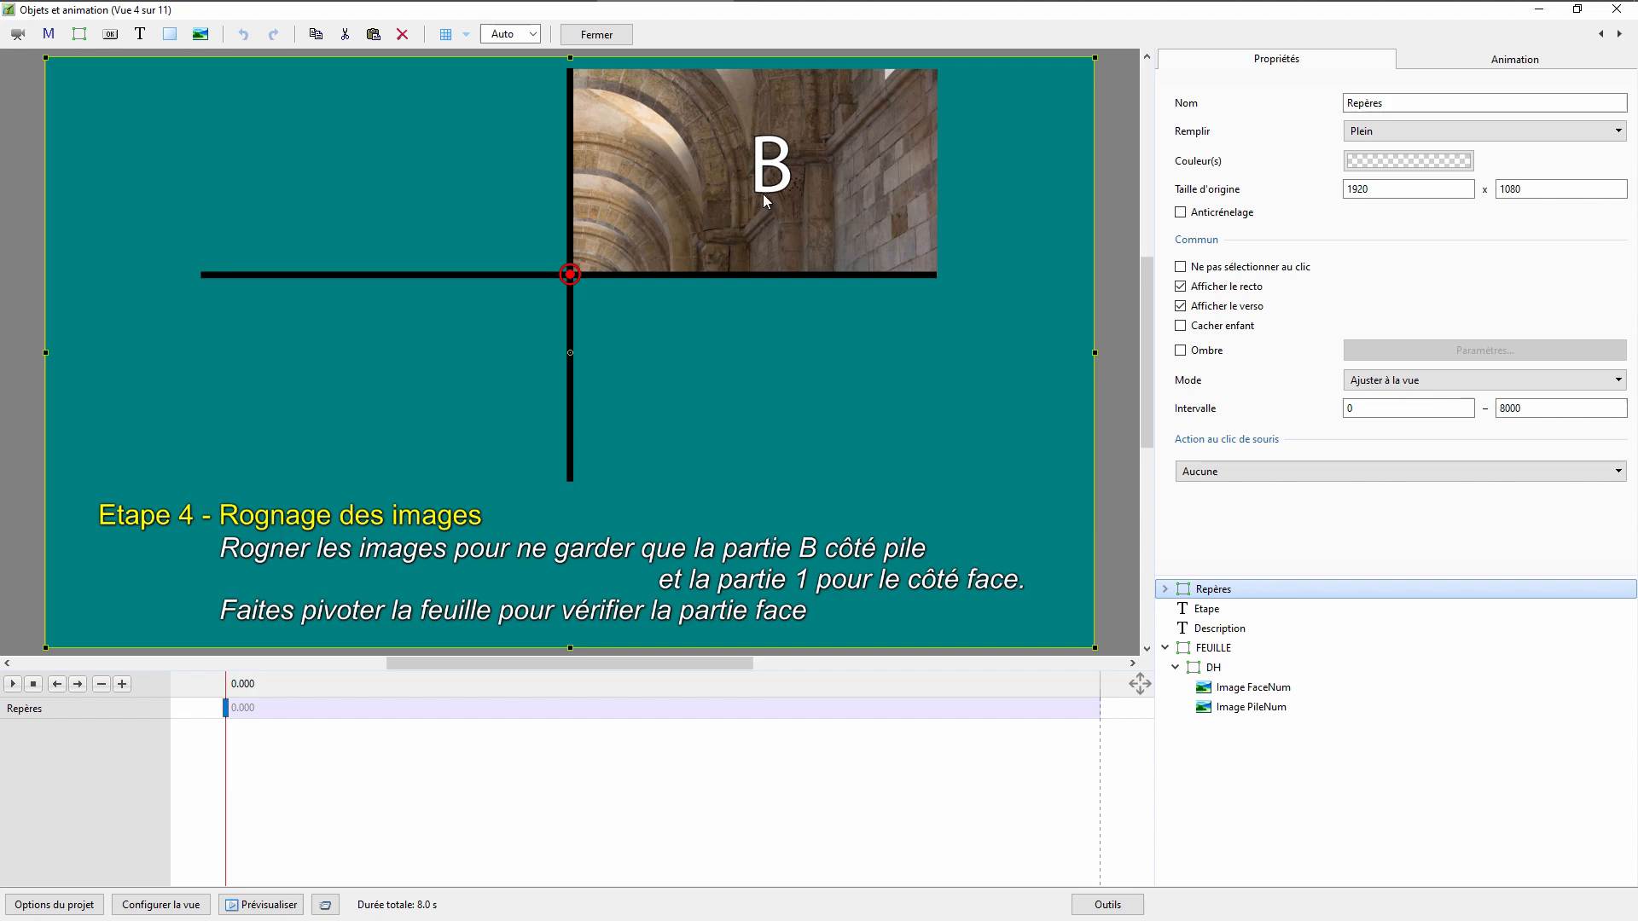
# Return to the Démo project and crop the Recto image by 50% on its left side and 50% at its bottom.
pyautogui.hotkey('alt', 'Tab')
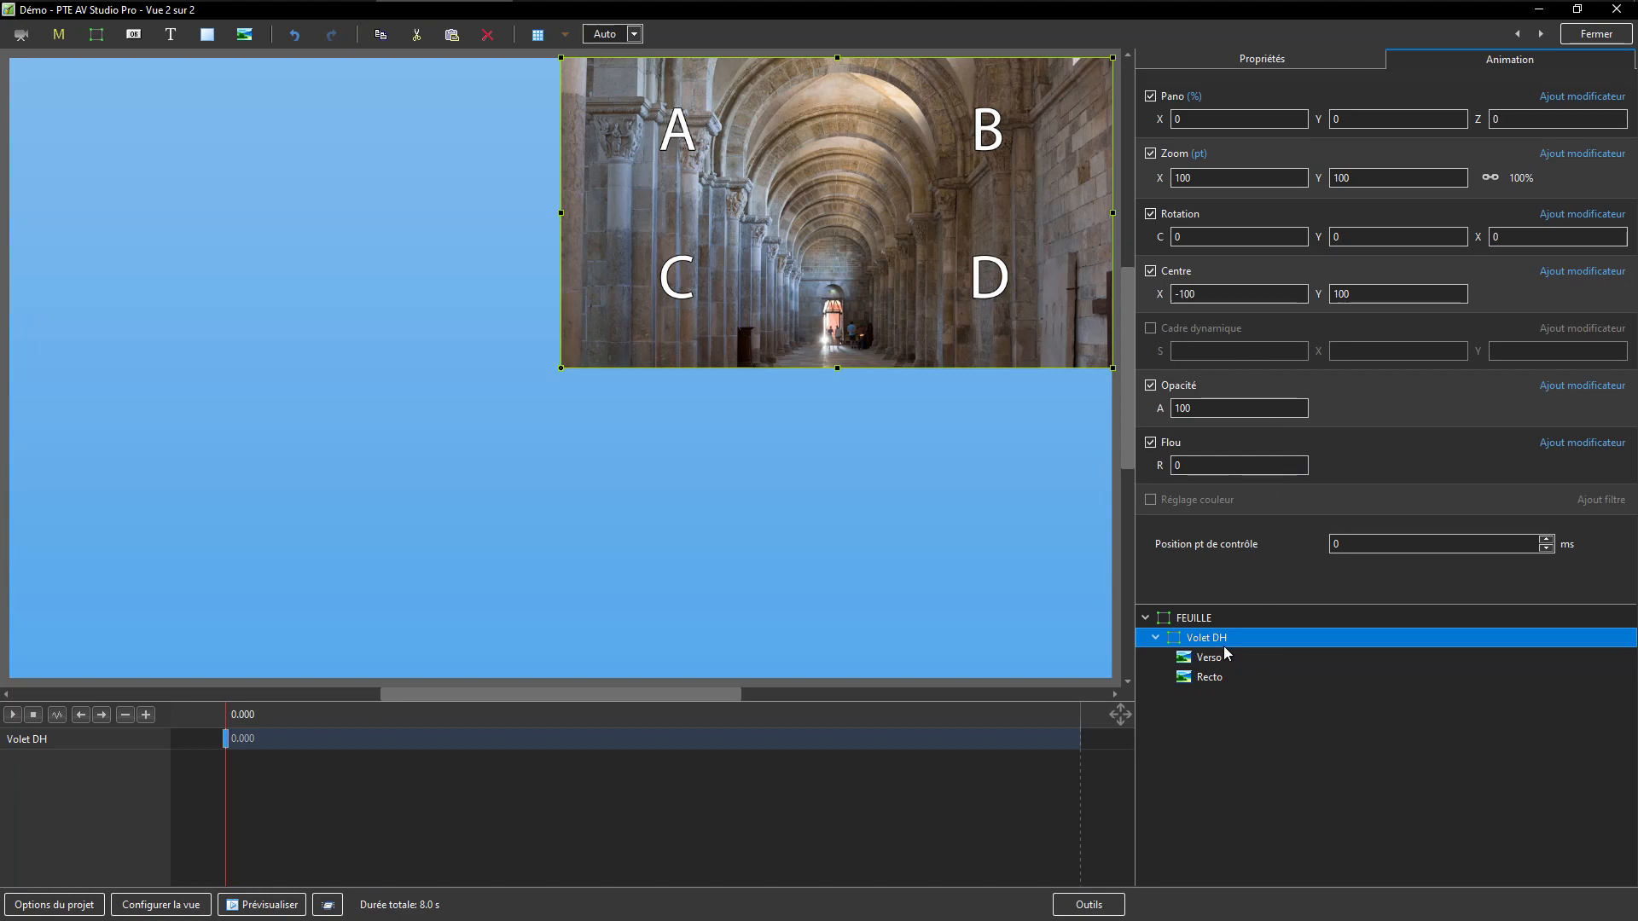
pyautogui.click(1207, 678)
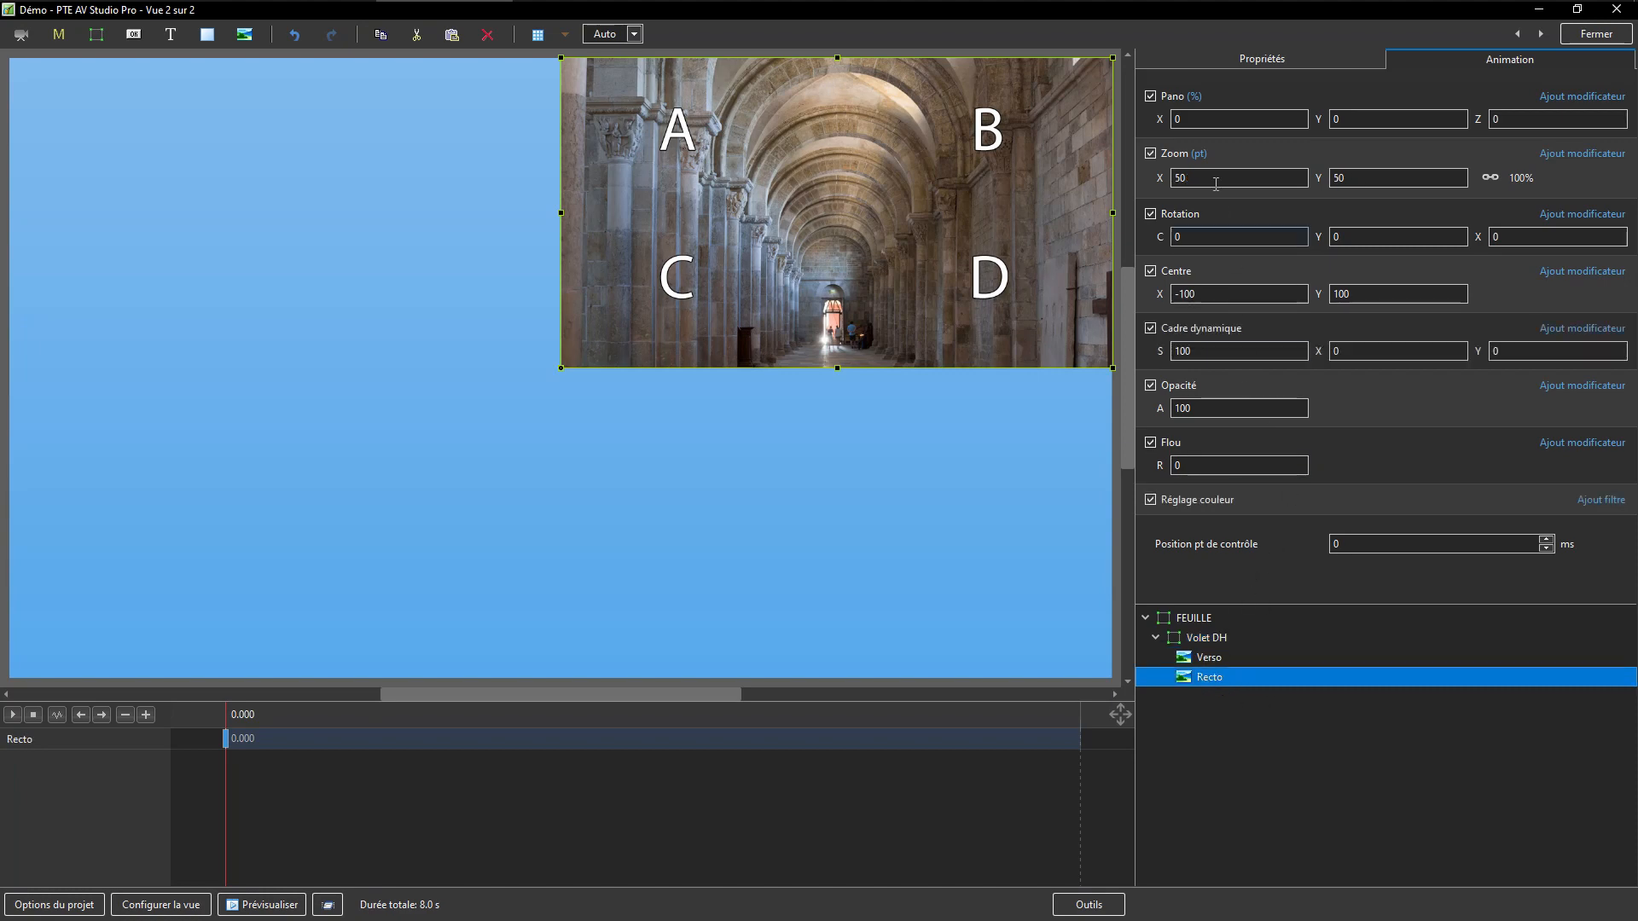
pyautogui.click(1220, 62)
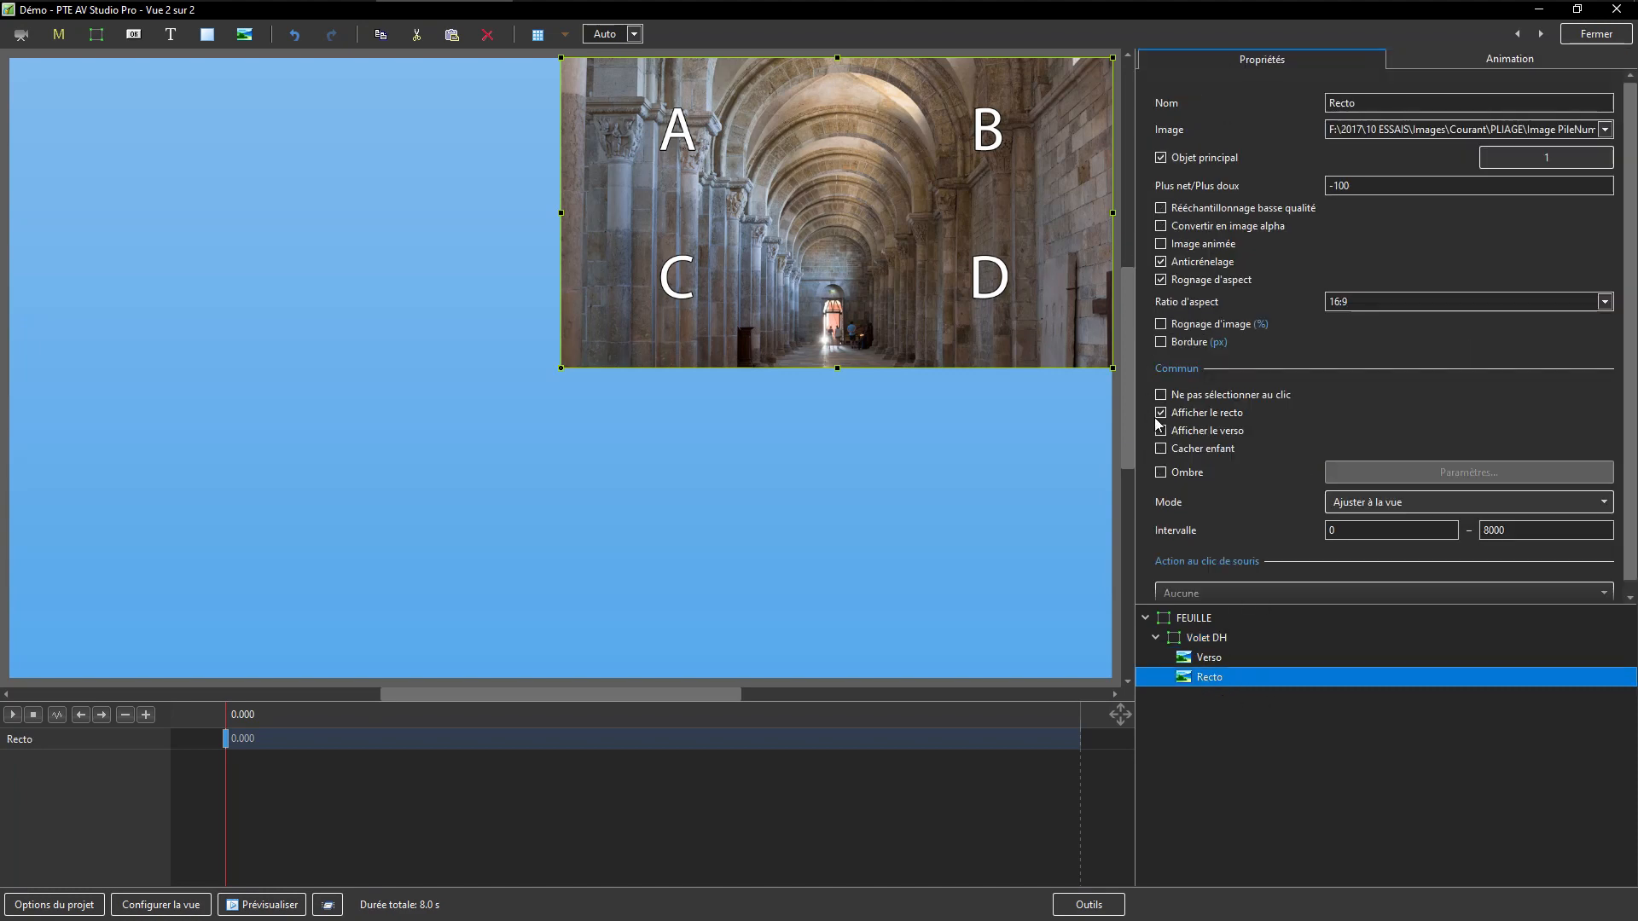
pyautogui.click(1161, 324)
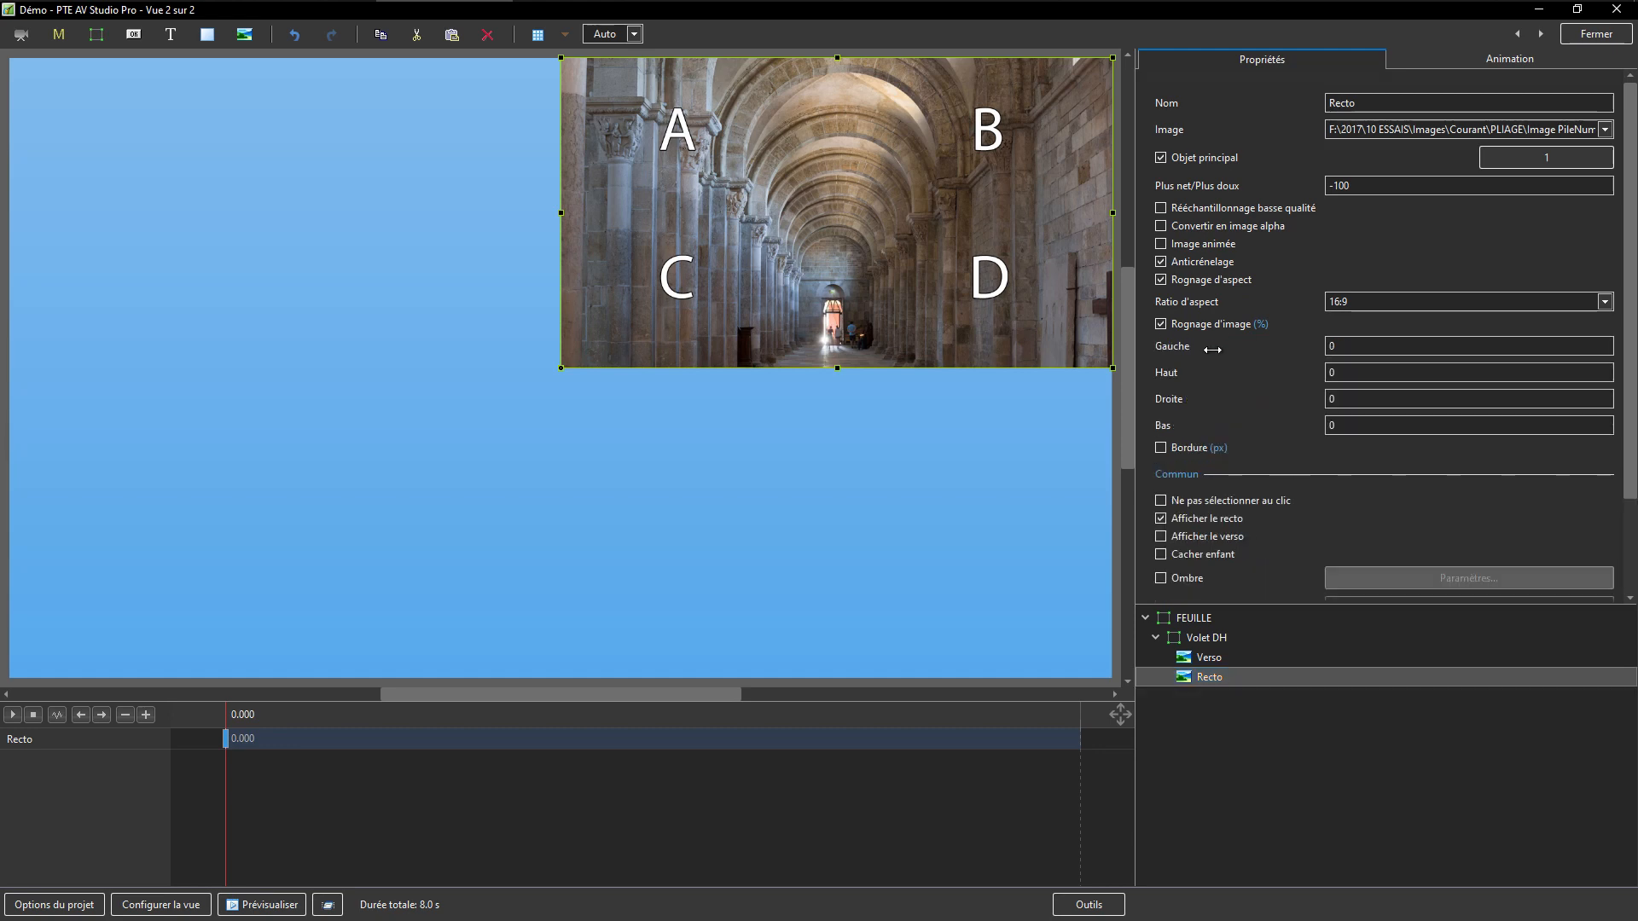
pyautogui.moveTo(1212, 350); pyautogui.dragTo(1225, 348)
pyautogui.moveTo(1230, 348); pyautogui.dragTo(1243, 348)
pyautogui.click(1352, 346)
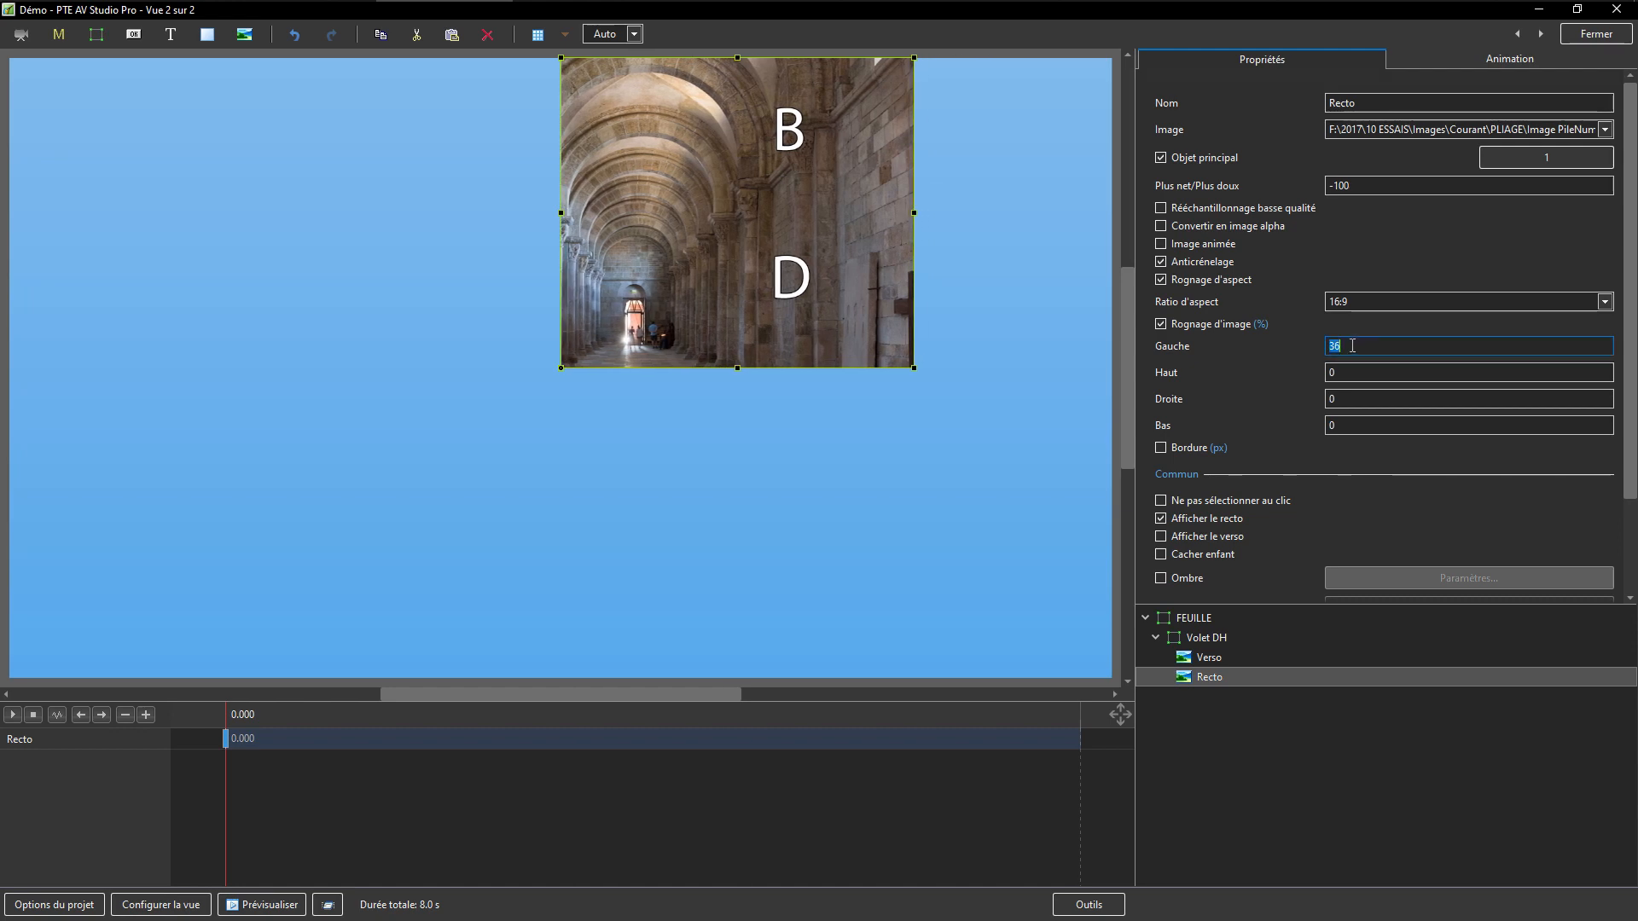
pyautogui.write('50')
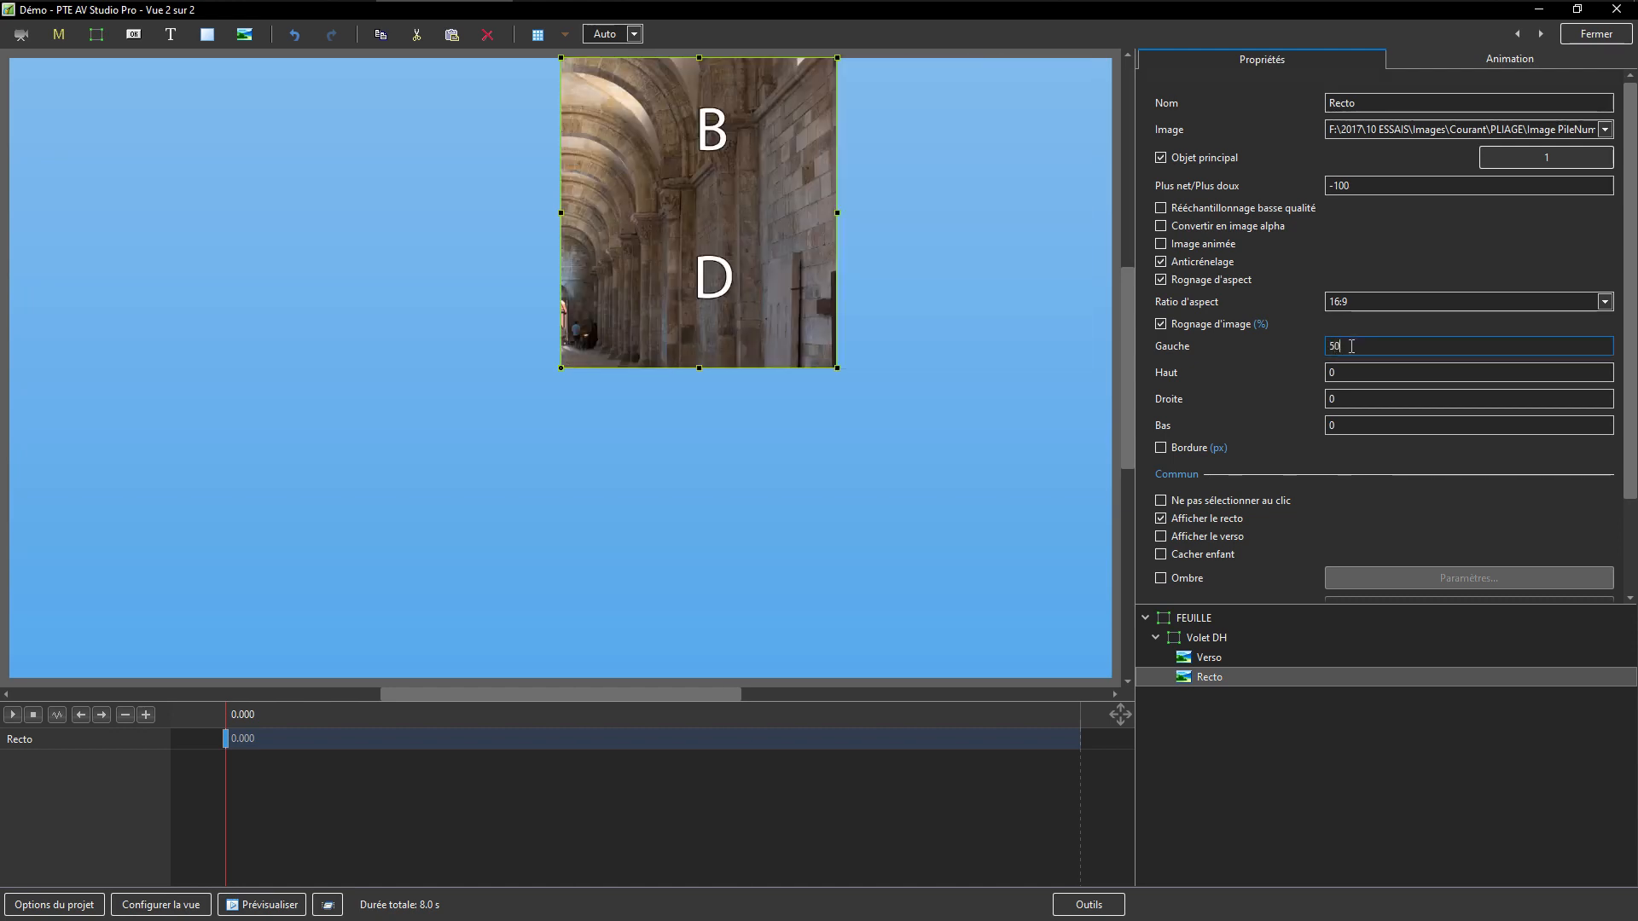
pyautogui.click(1344, 424)
pyautogui.write('50')
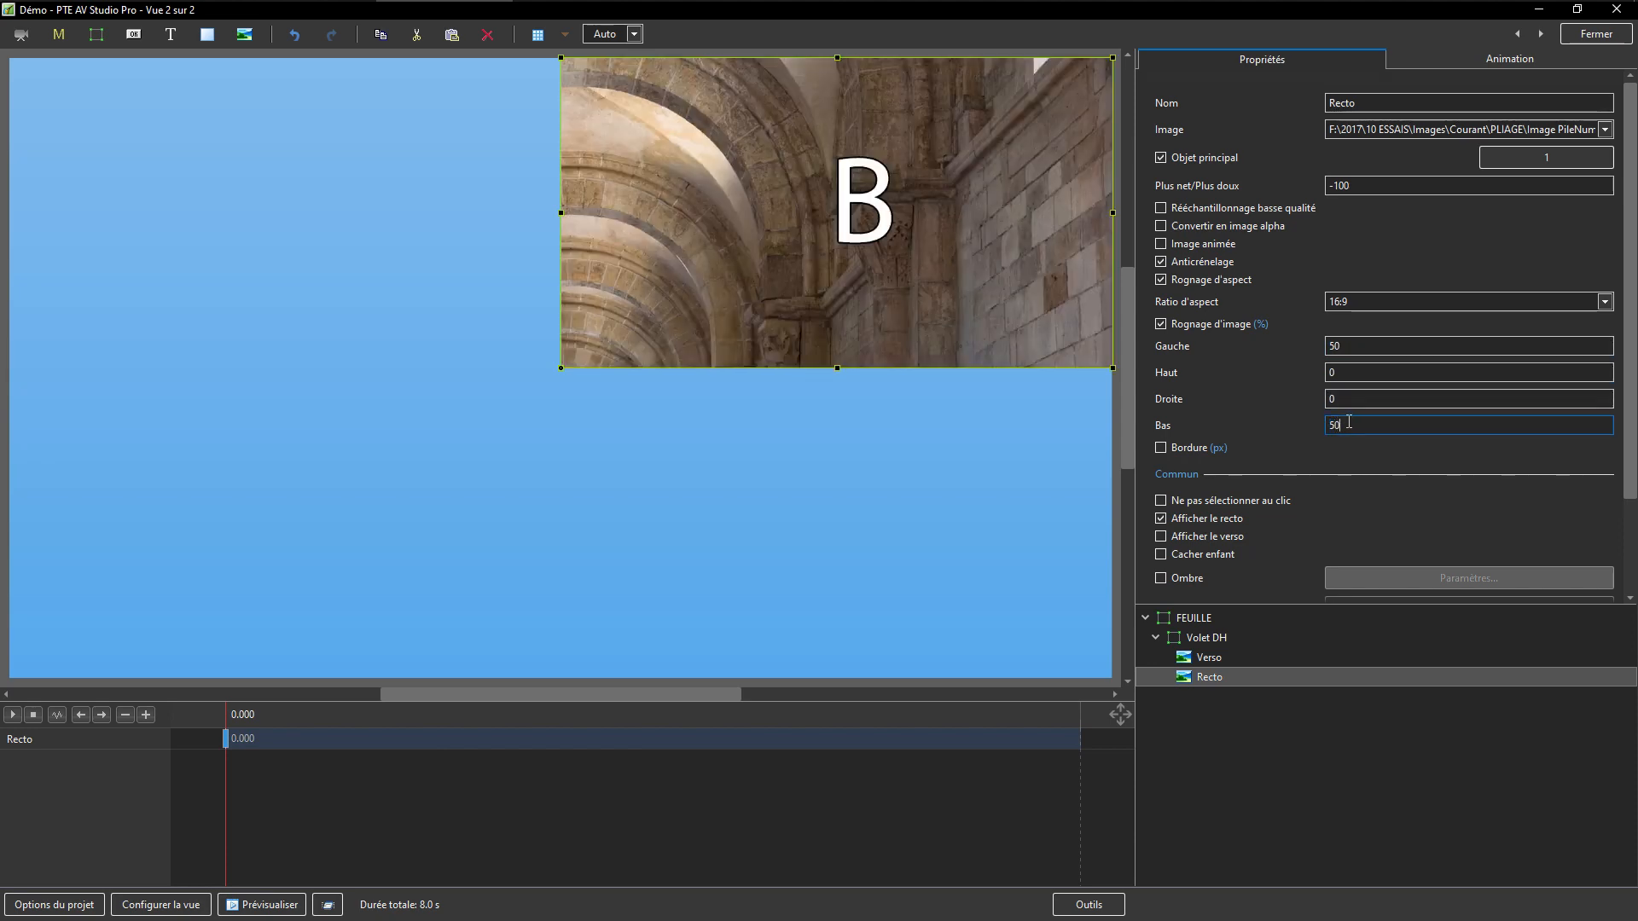
# Rotate the FEUILLE frame about Y to about 182 to check the Verso image.
pyautogui.click(1203, 617)
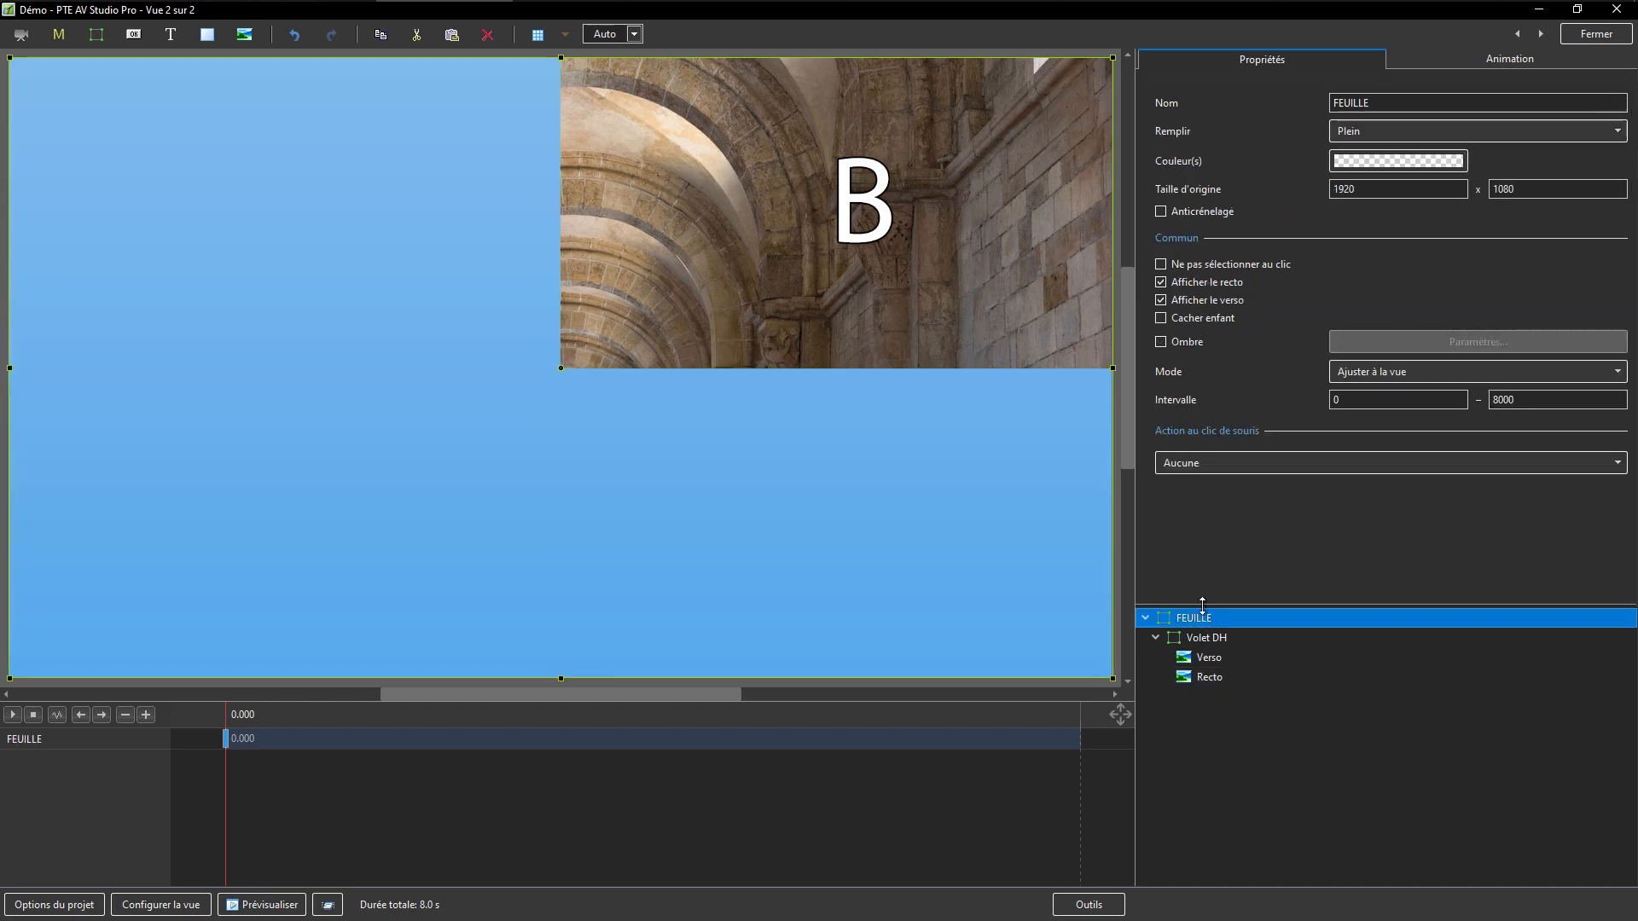
pyautogui.click(1460, 54)
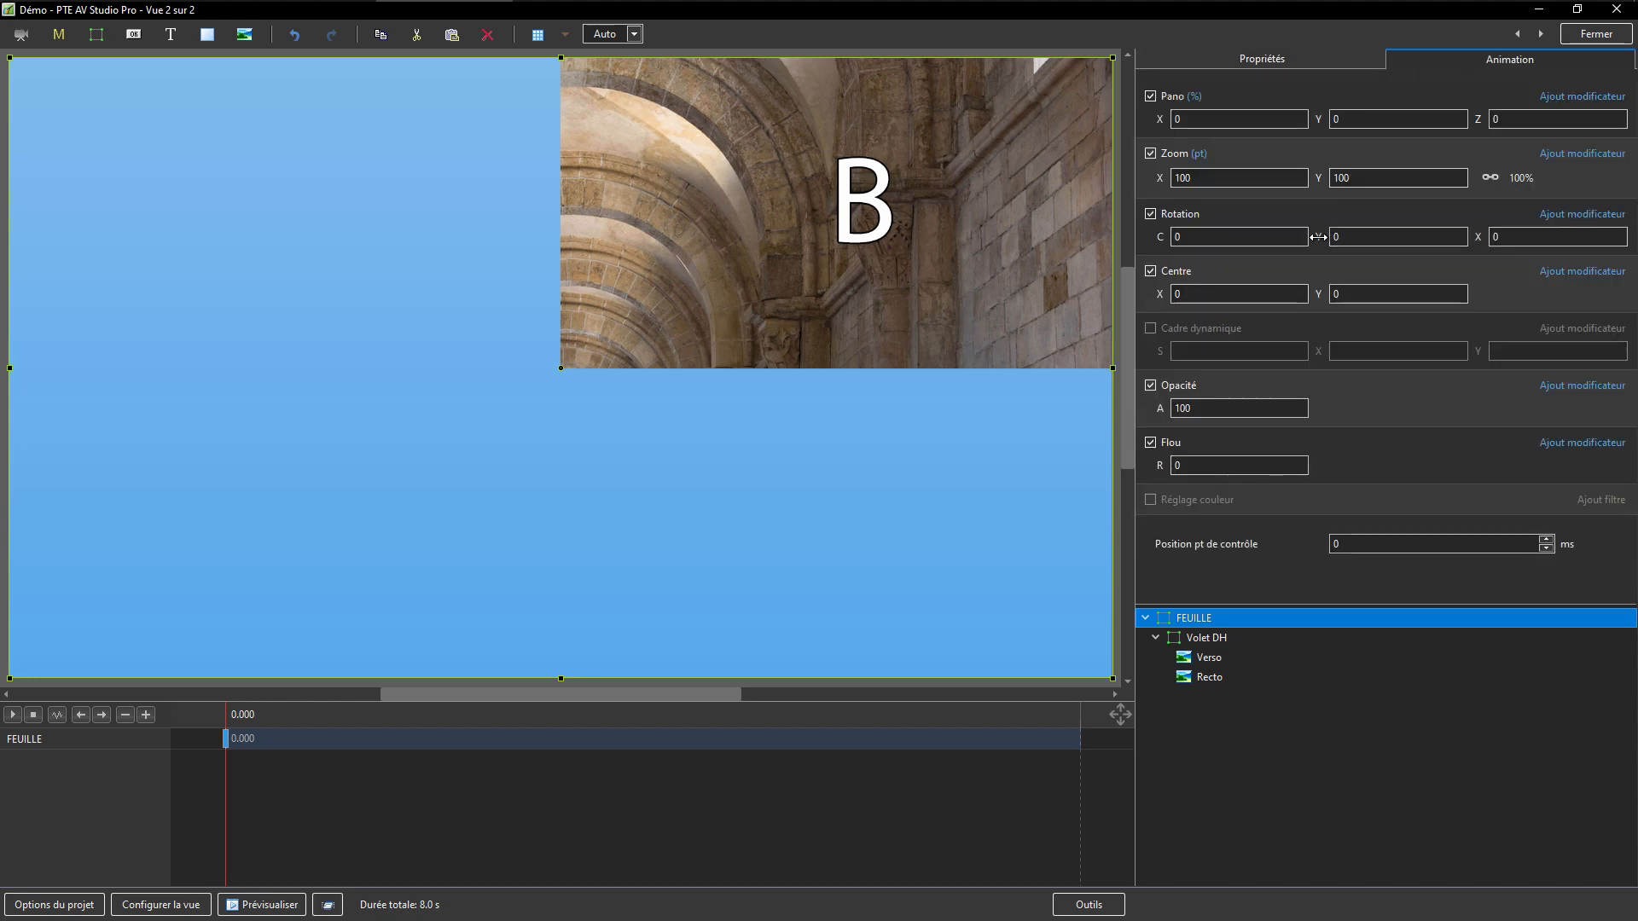
pyautogui.moveTo(1323, 237); pyautogui.dragTo(1473, 227)
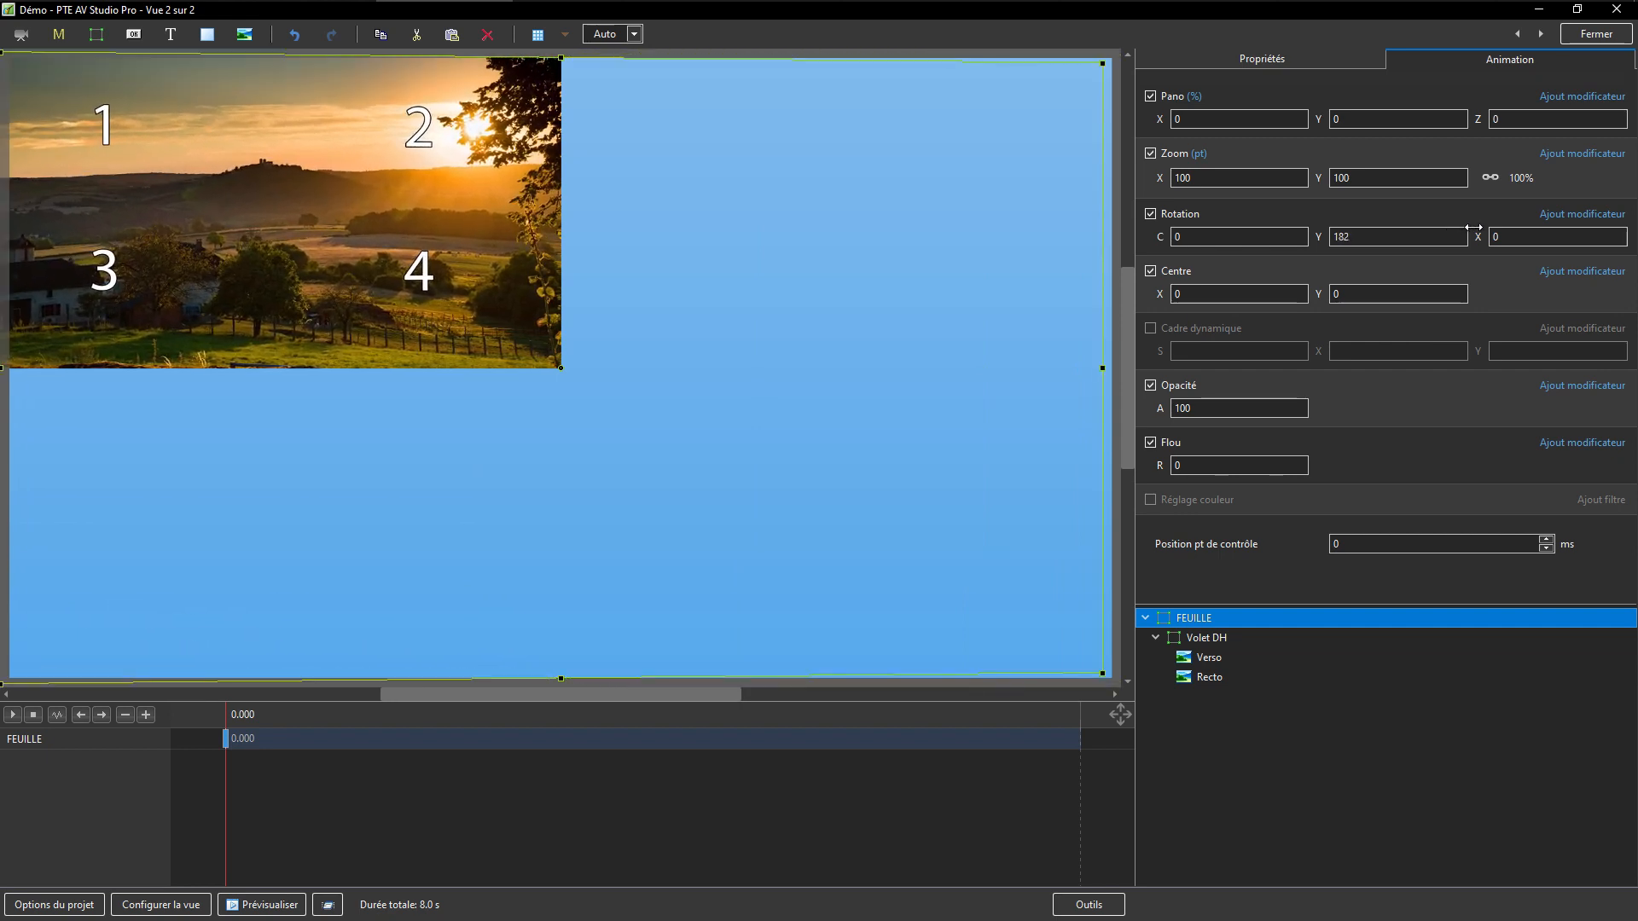
# Crop the Verso image by 50% on its right side and 50% at its bottom, keeping only part 1.
pyautogui.click(1210, 662)
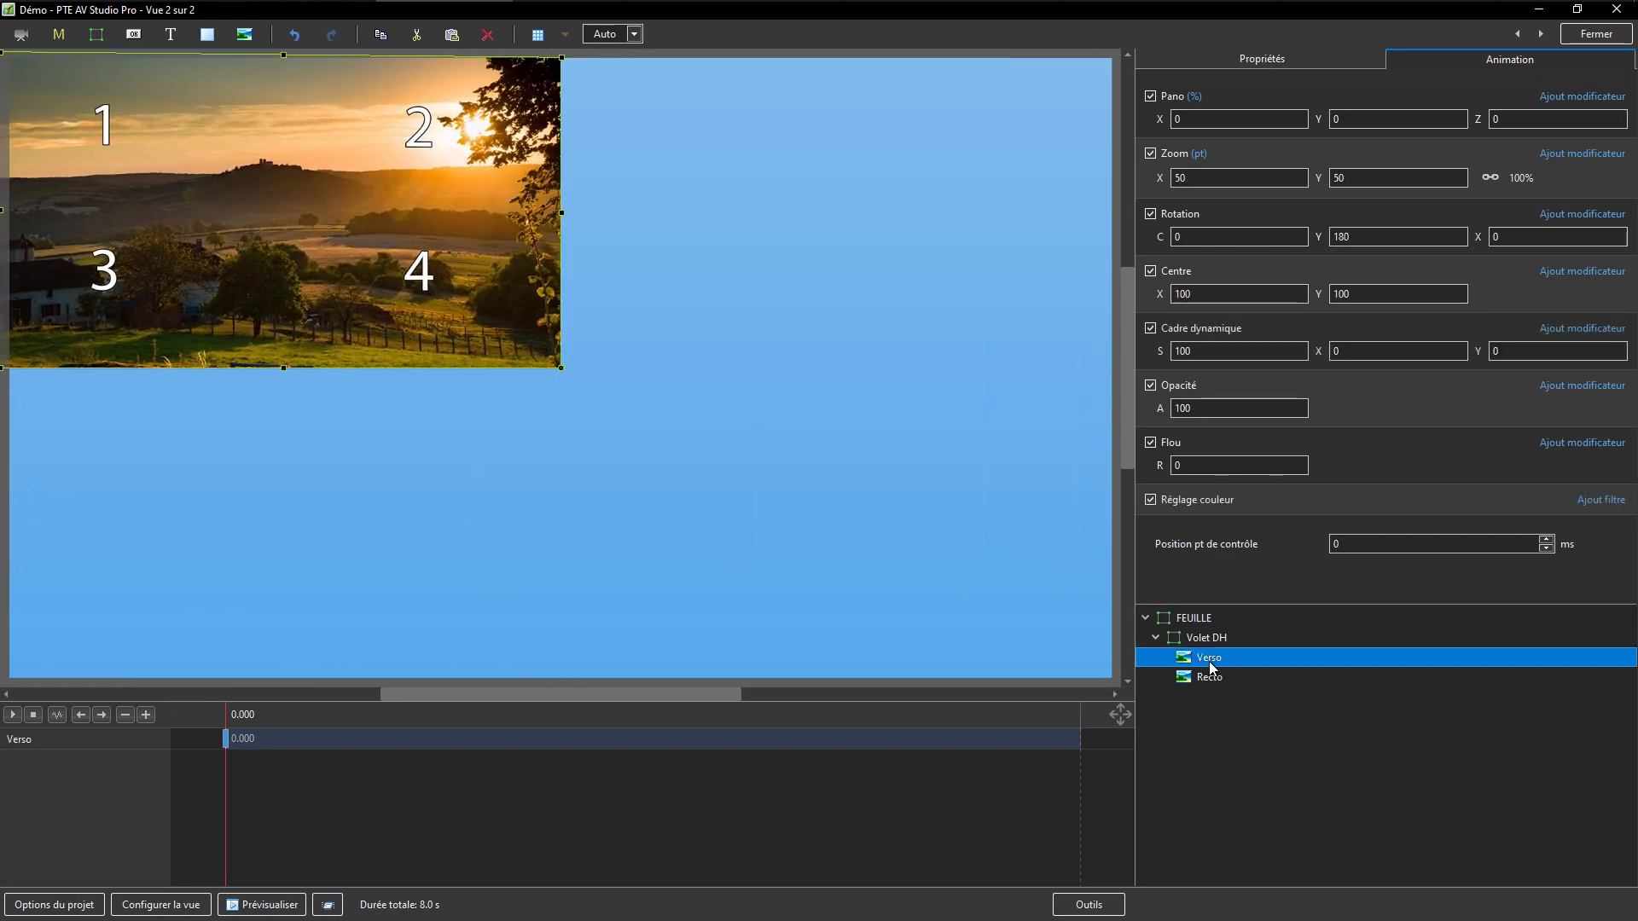
pyautogui.click(1229, 62)
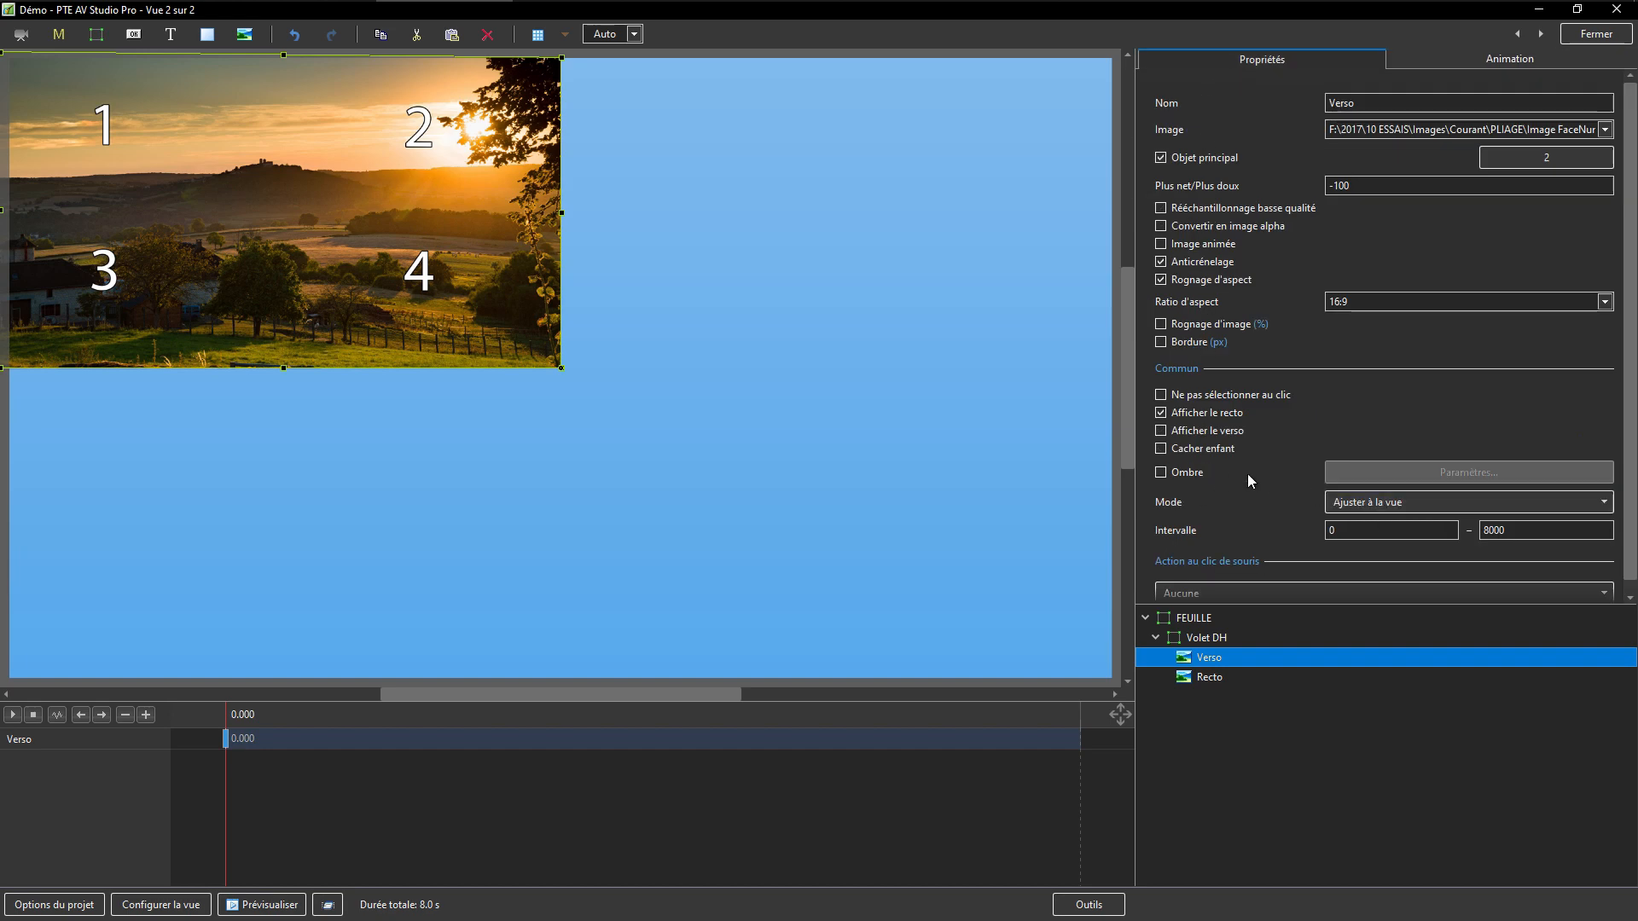
pyautogui.click(1161, 325)
pyautogui.moveTo(1252, 396); pyautogui.dragTo(1273, 395)
pyautogui.doubleClick(1363, 395)
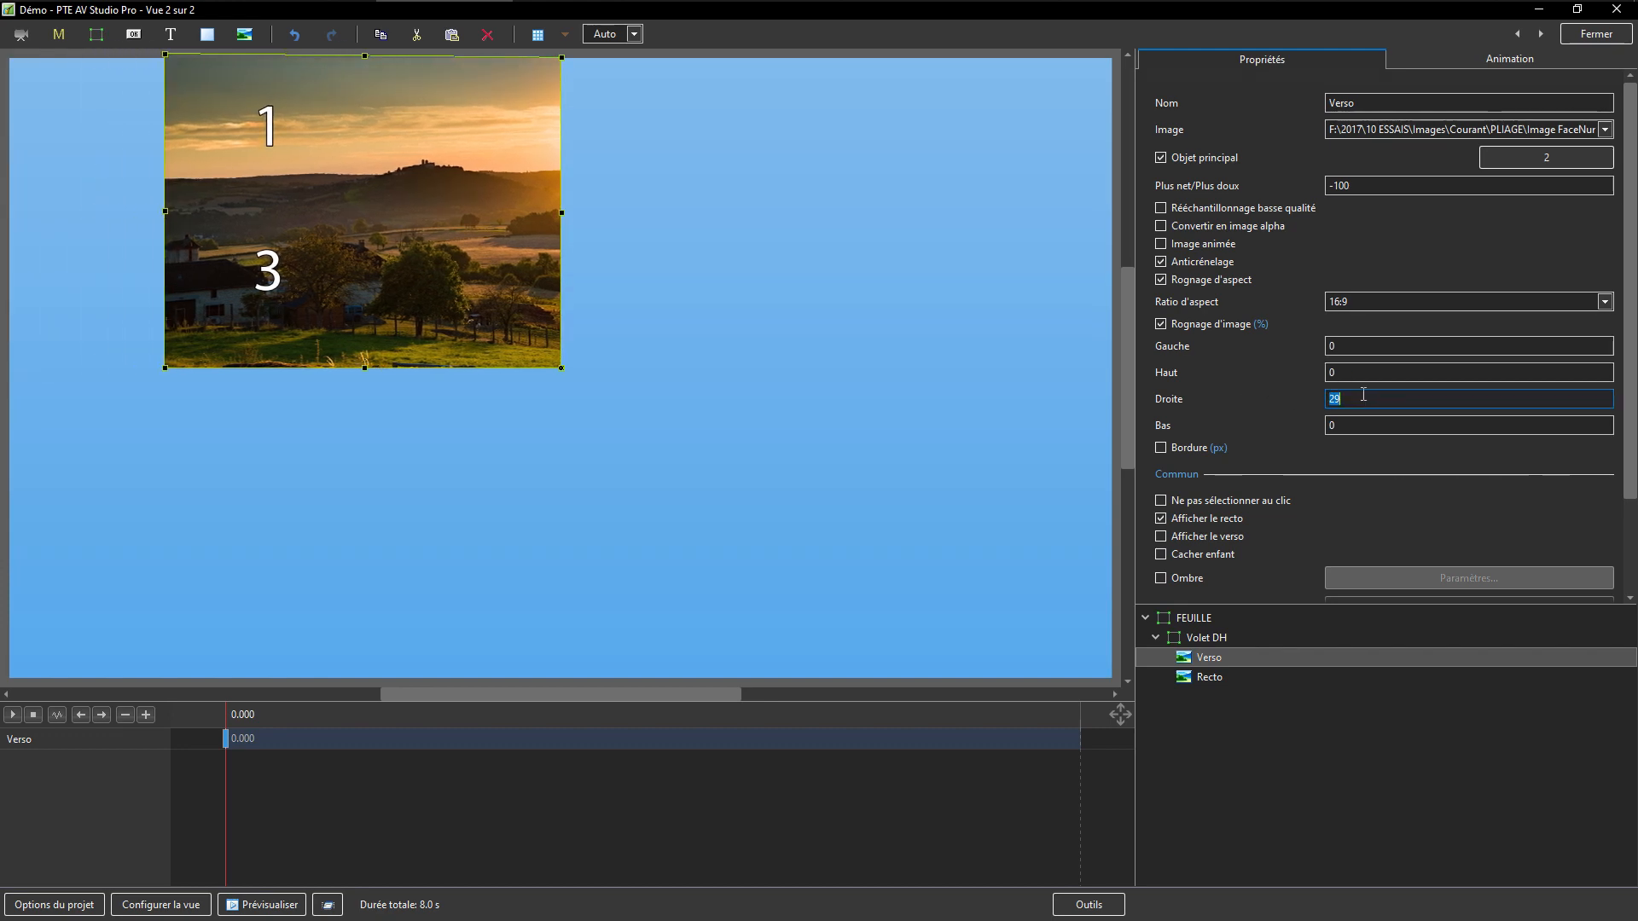
pyautogui.write('50')
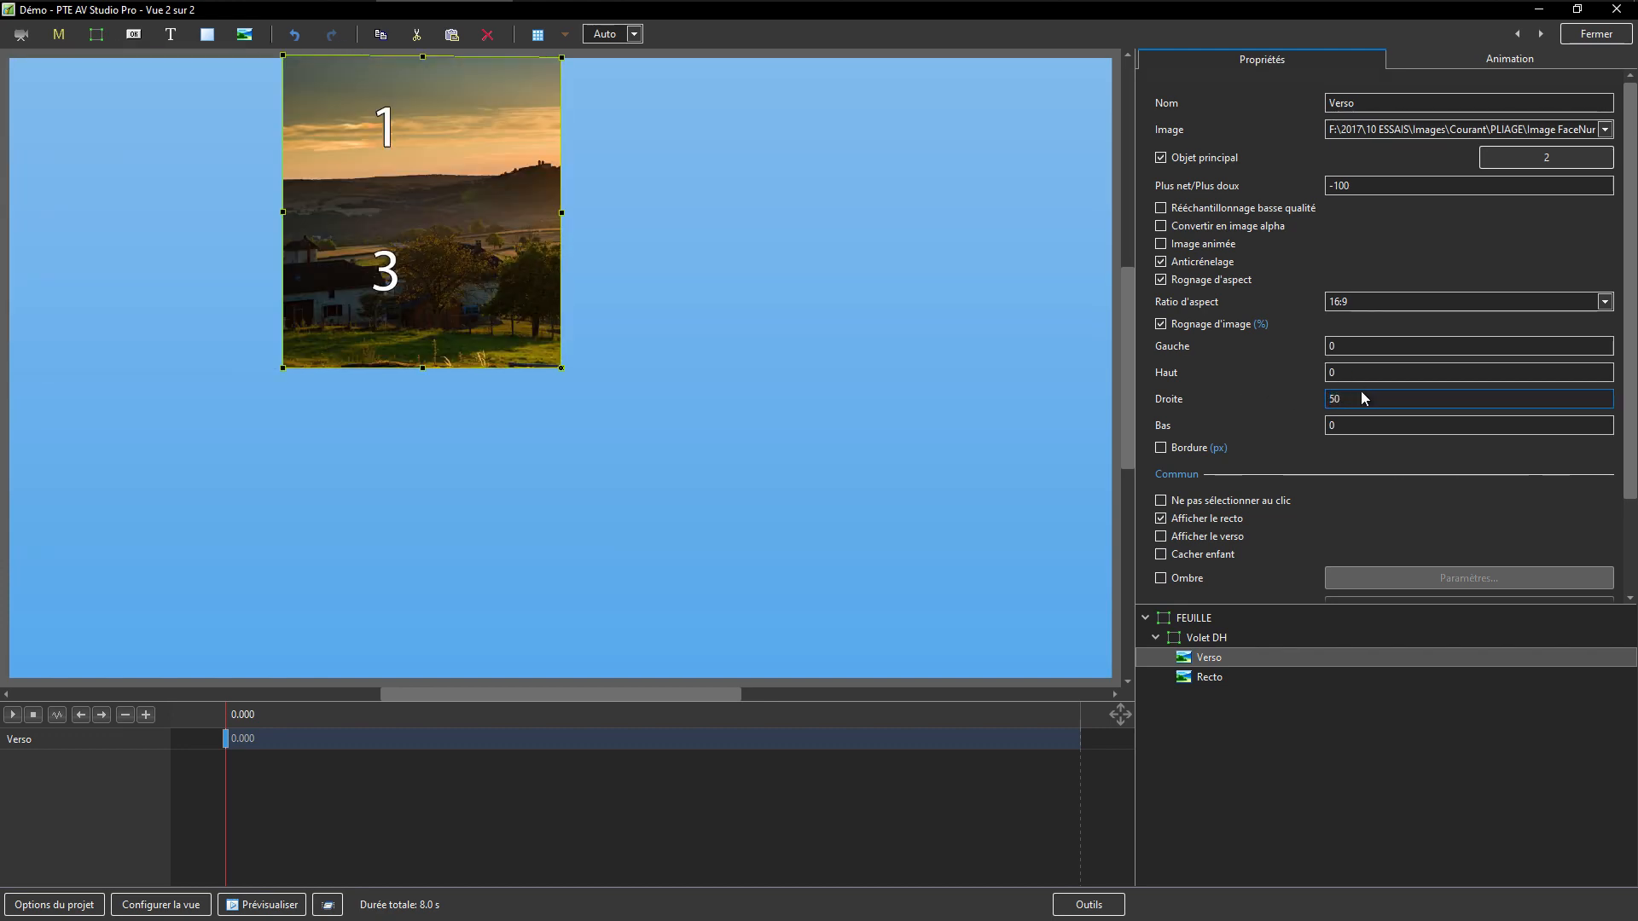
pyautogui.doubleClick(1345, 424)
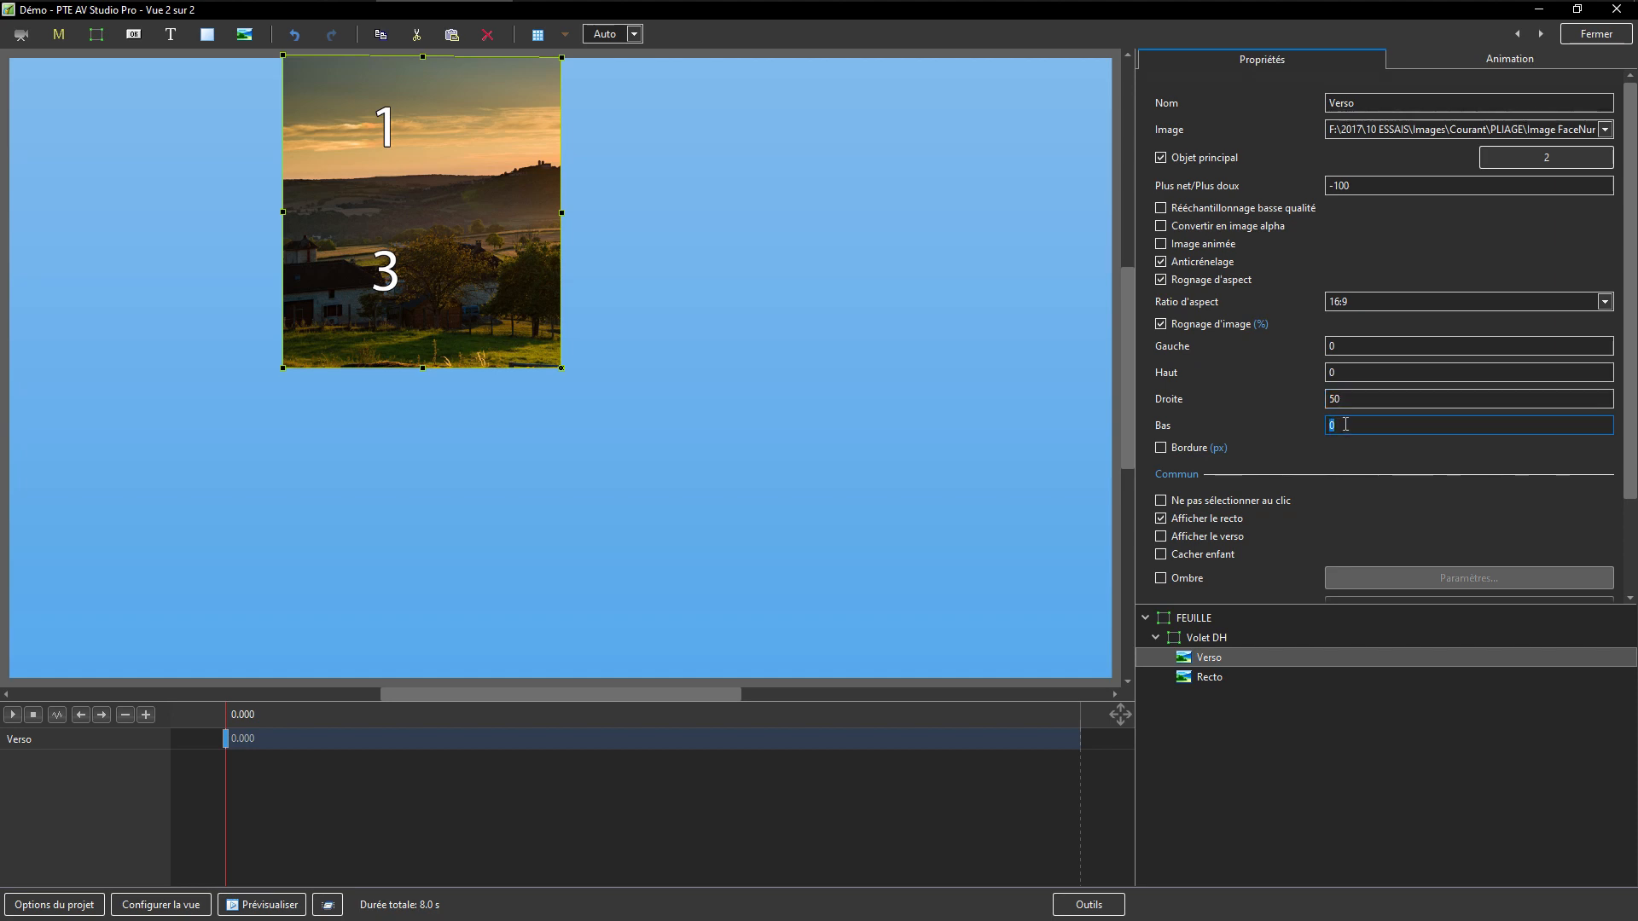
pyautogui.write('50')
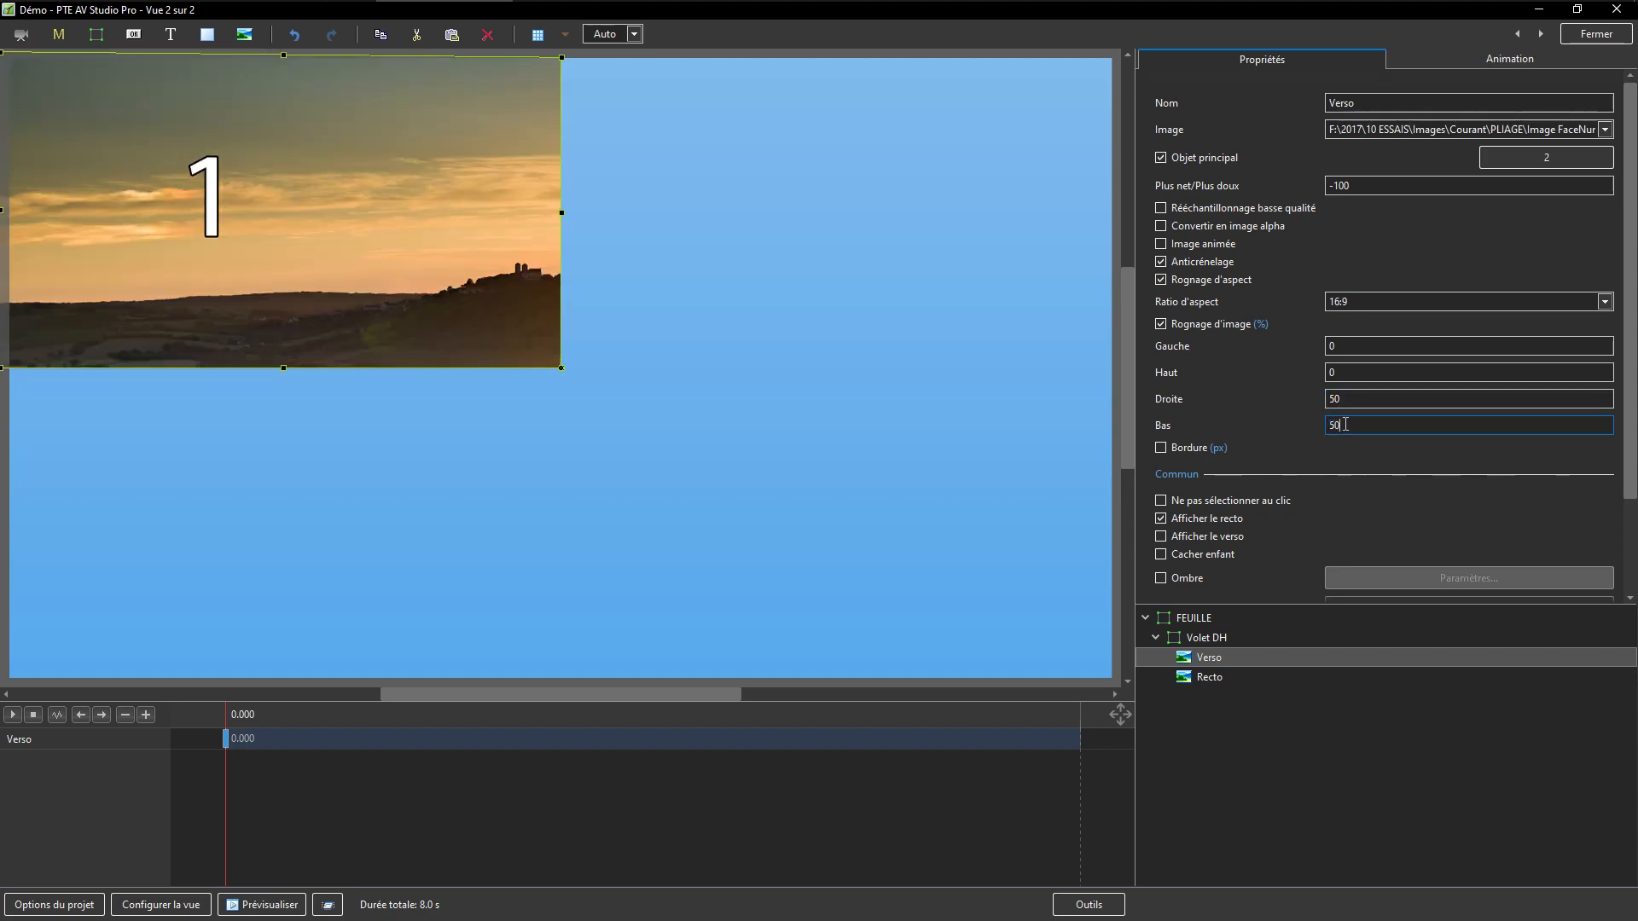
# Rotate the FEUILLE frame back about Y to check both faces, and reset its Y rotation to 0.
pyautogui.click(1193, 619)
pyautogui.click(1441, 59)
pyautogui.moveTo(1320, 240); pyautogui.dragTo(1162, 237)
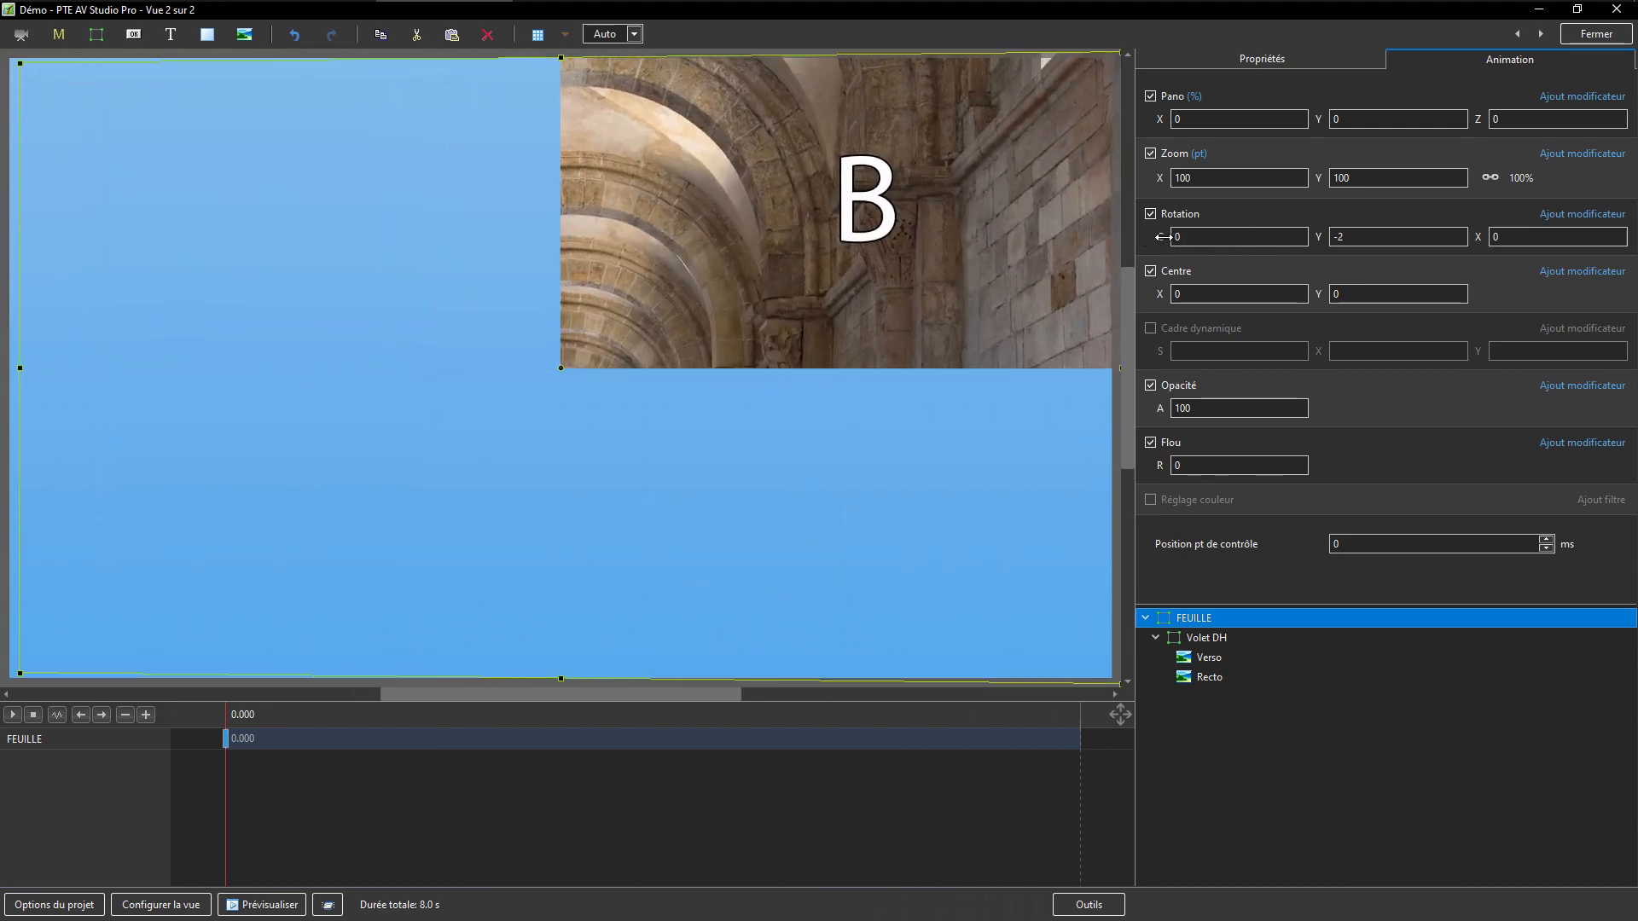
pyautogui.doubleClick(1316, 238)
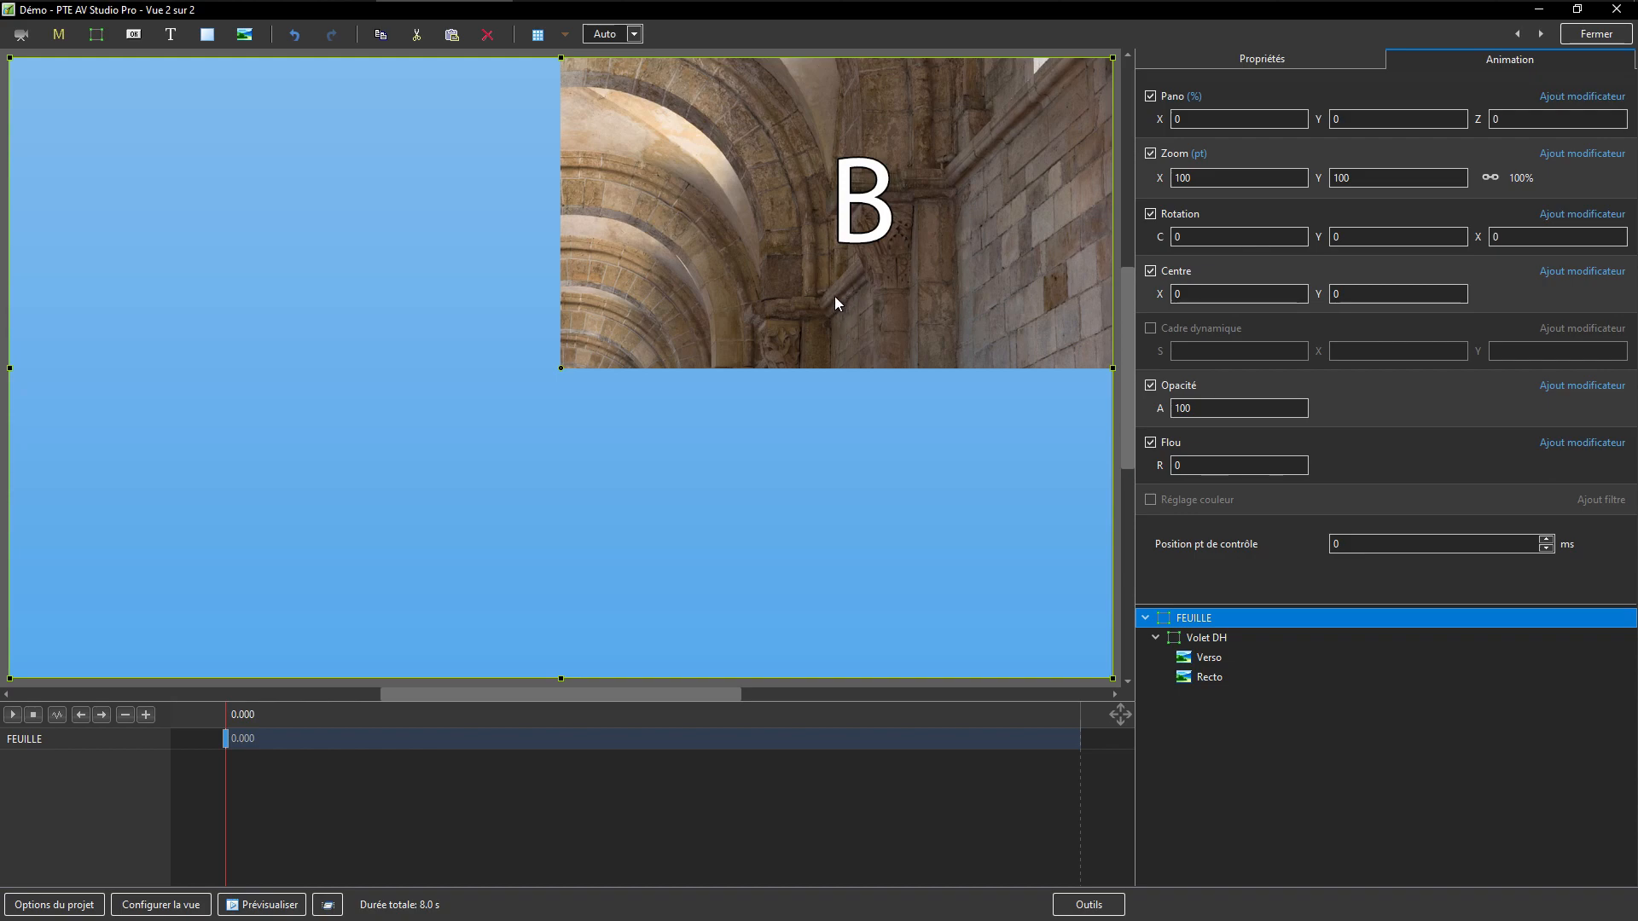
# Switch to the instruction project and display slide 5 with the Etape 5 instructions for duplicating DH to create DB.
pyautogui.hotkey('alt', 'Tab')
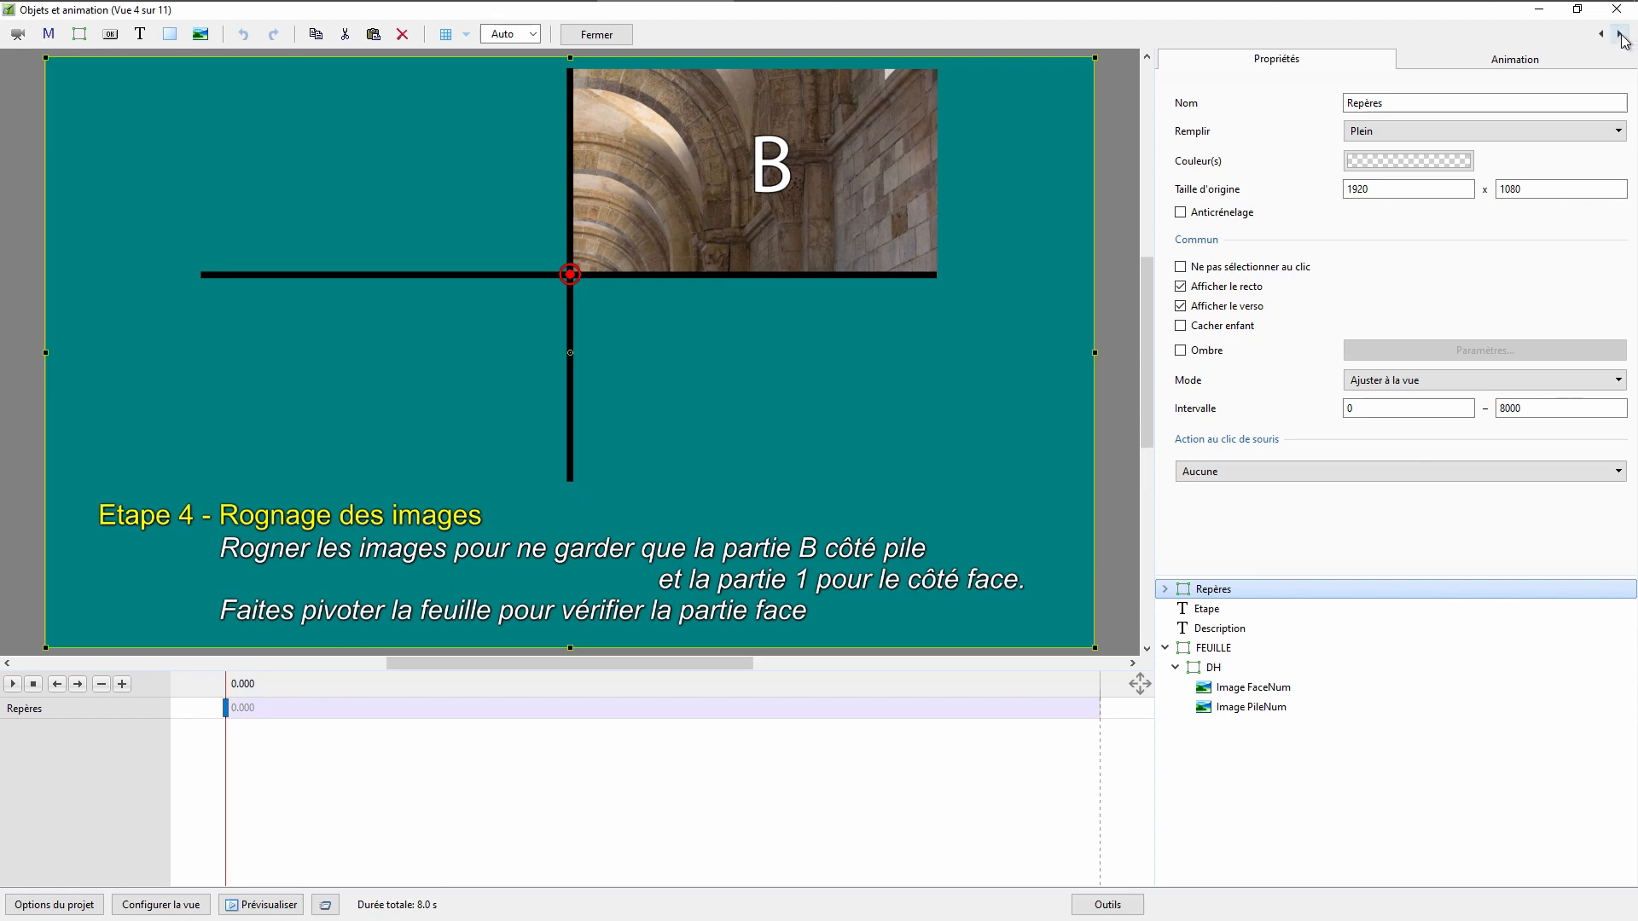
pyautogui.click(1620, 36)
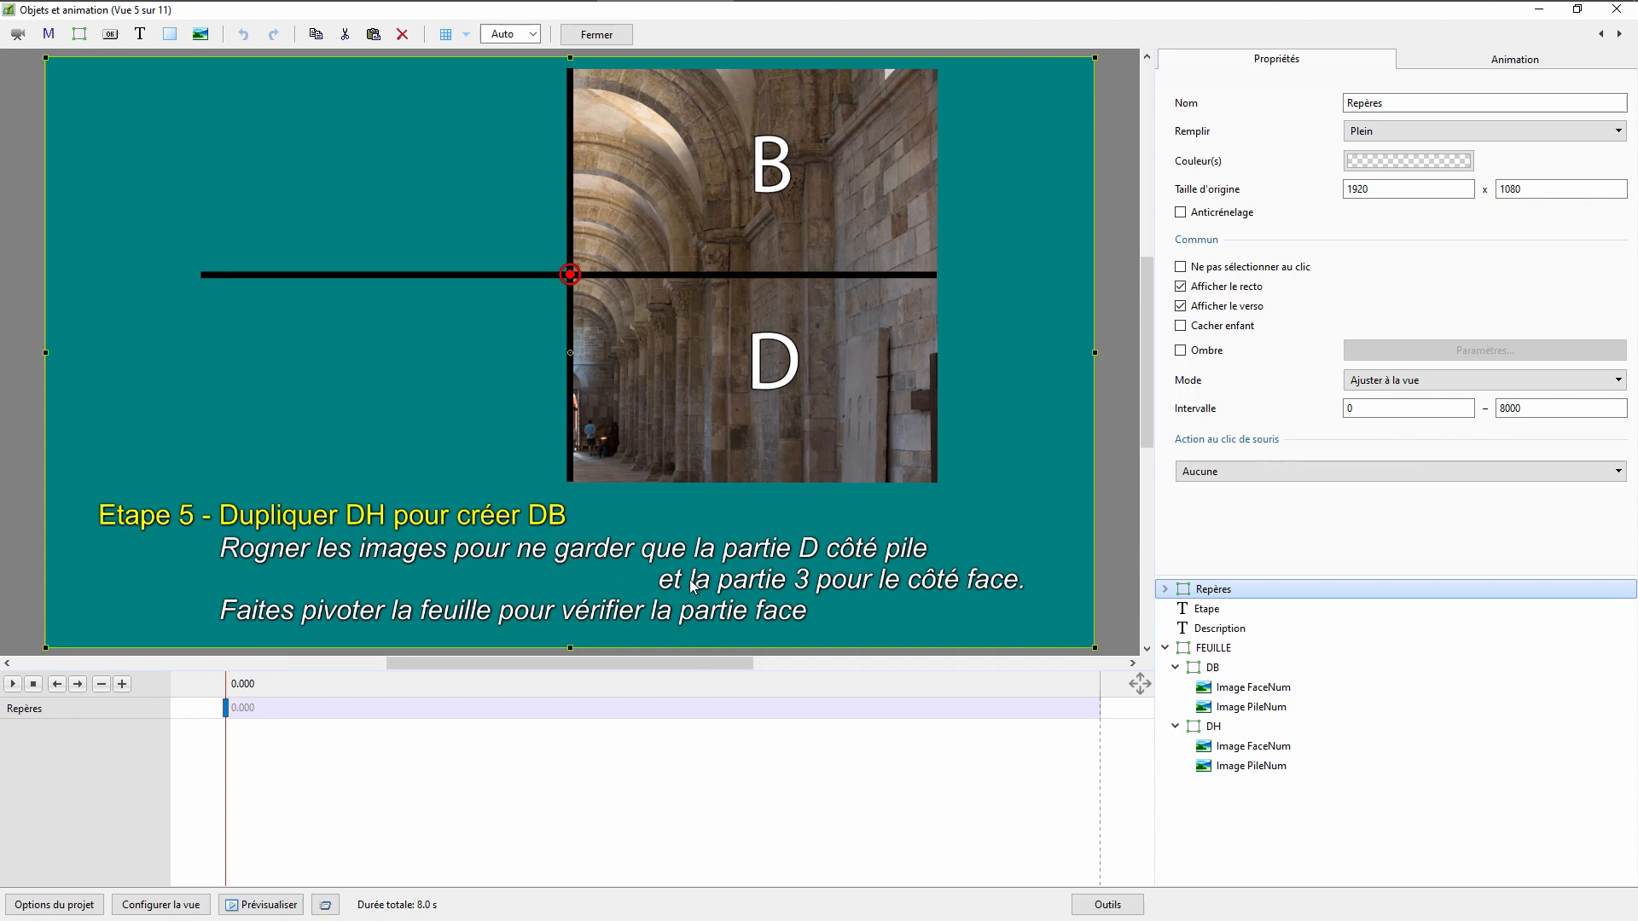
# Return to the Démo project, duplicate Volet DH with its images inside FEUILLE, and rename the copy Volet DB.
pyautogui.hotkey('alt', 'Tab')
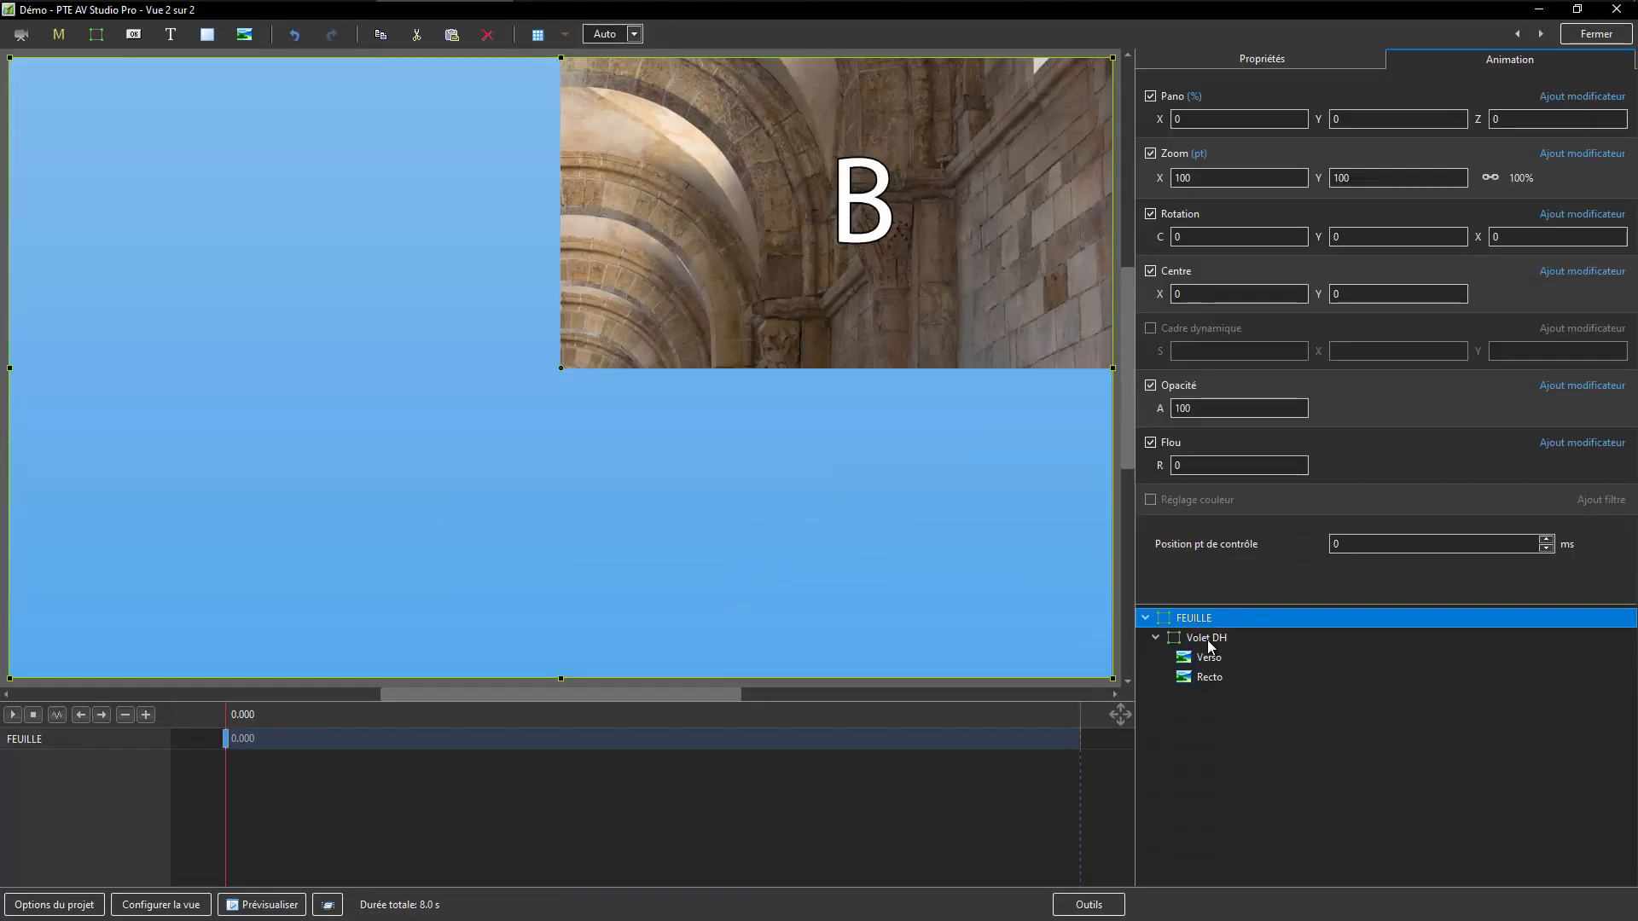
pyautogui.click(1206, 644)
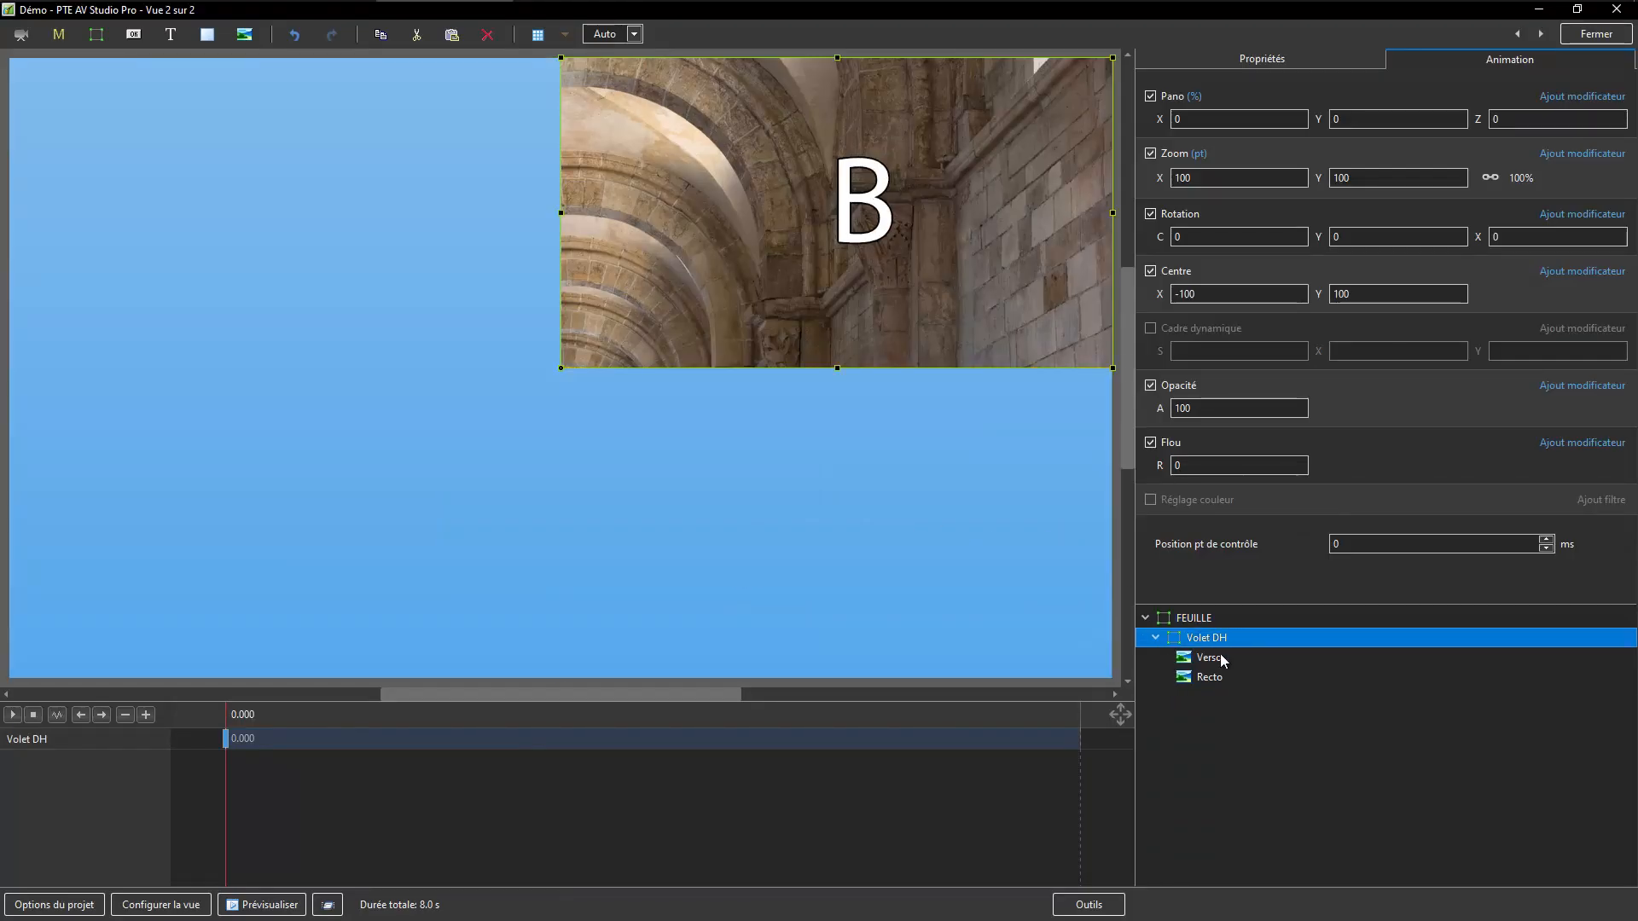
pyautogui.click(1182, 618)
pyautogui.hotkey('ctrl', 'v')
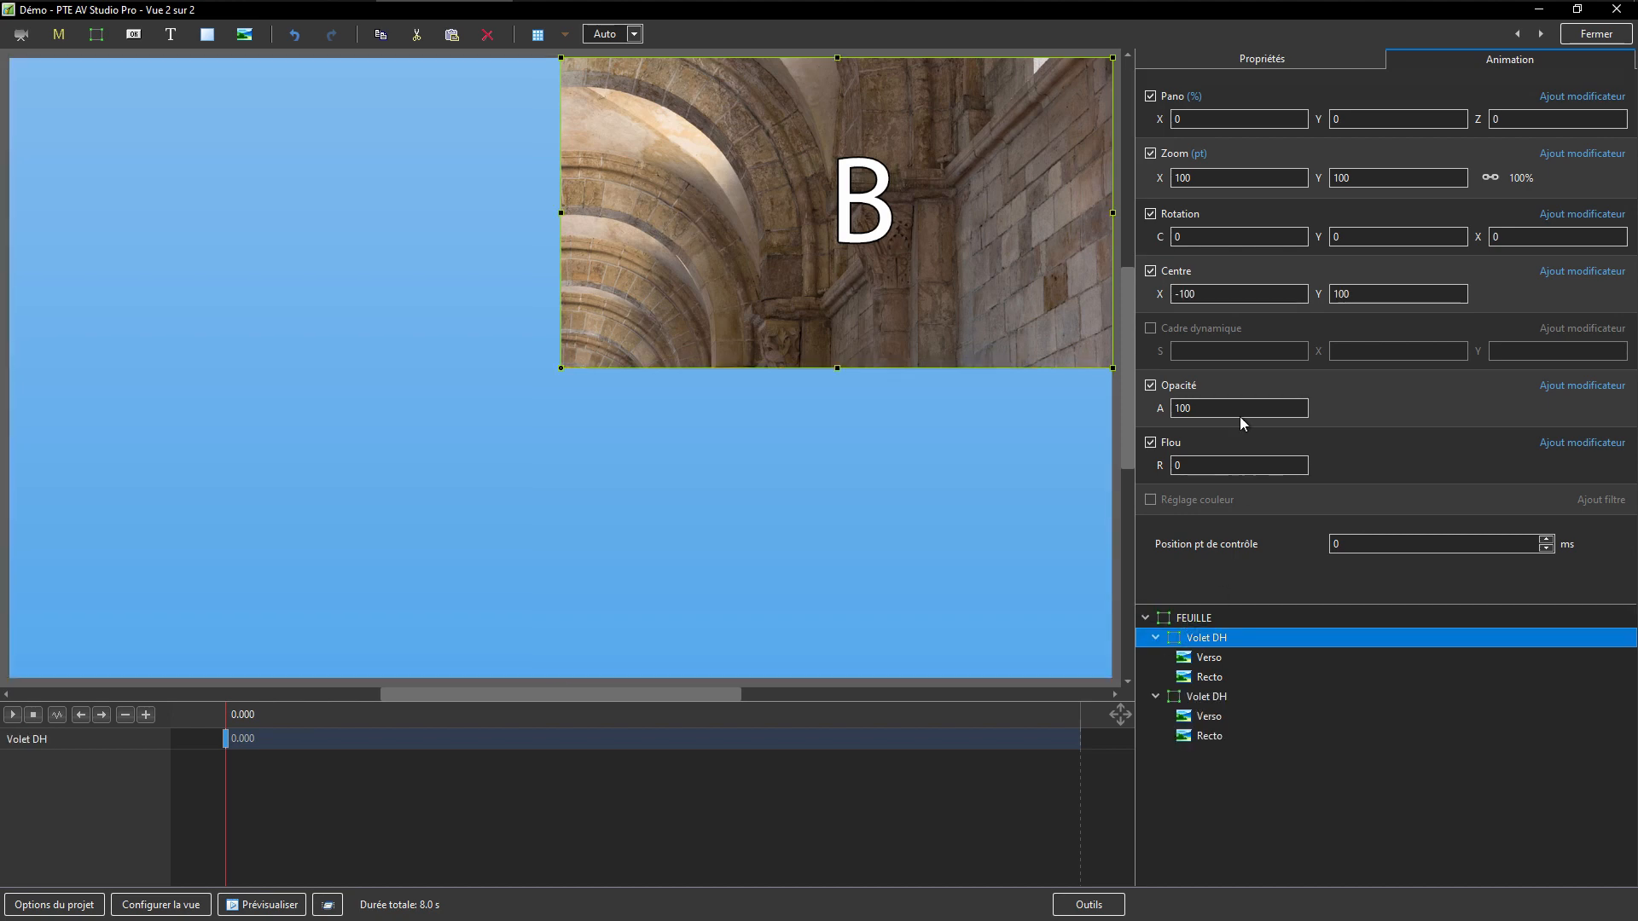
pyautogui.click(1267, 62)
pyautogui.click(1365, 103)
pyautogui.moveTo(1365, 103); pyautogui.dragTo(1382, 104)
pyautogui.write('B')
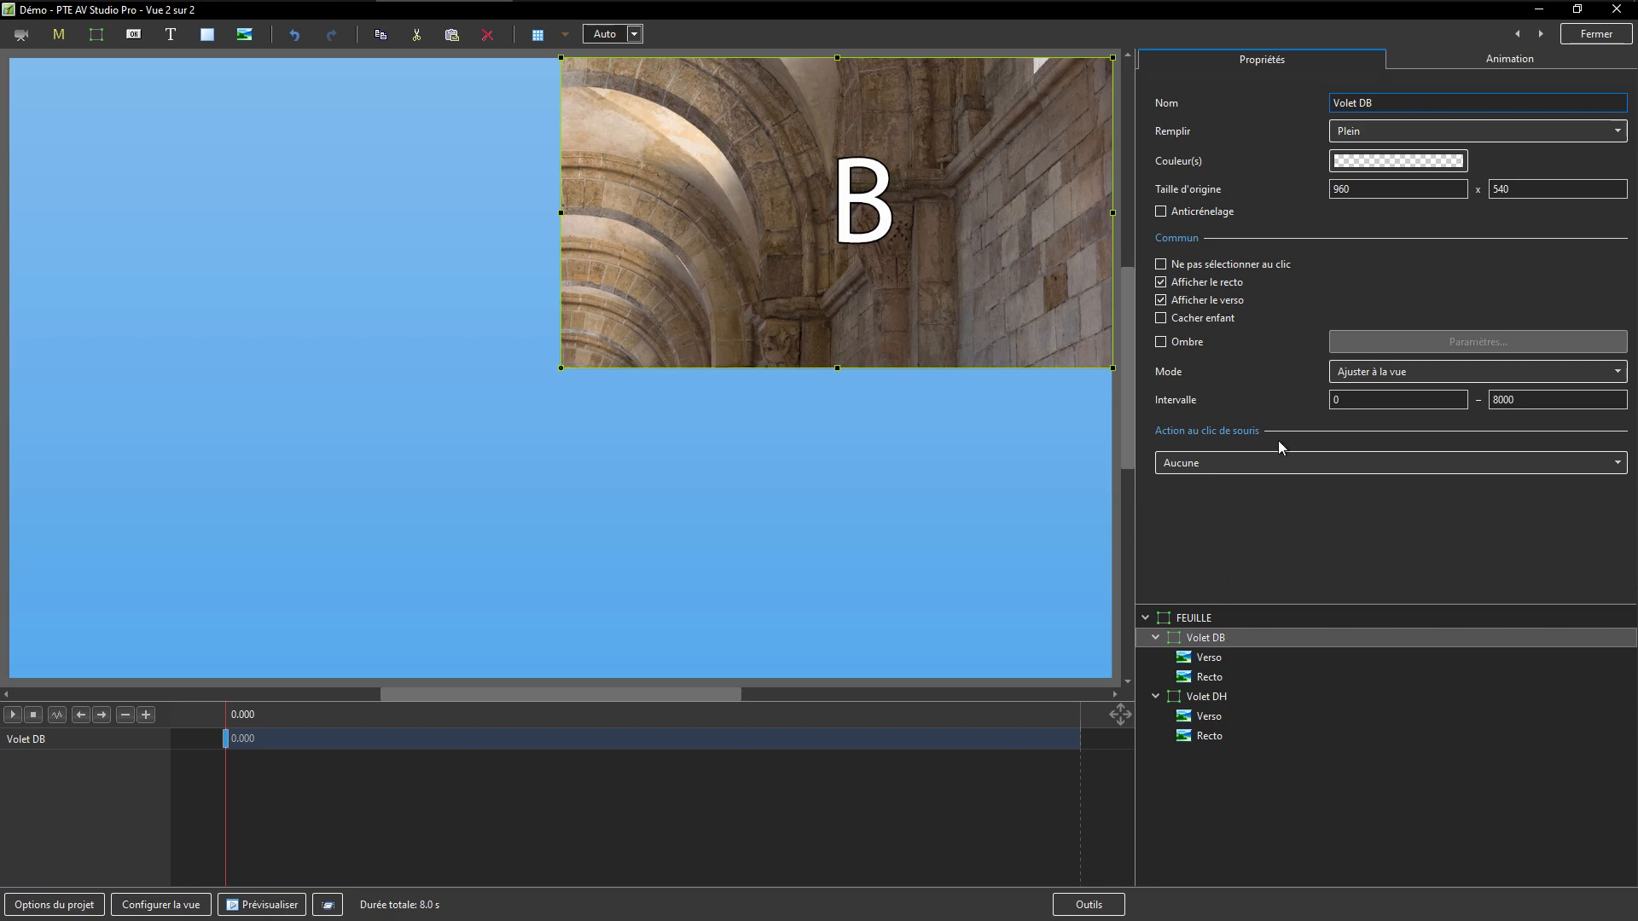
# Set the Volet DB frame's centre Y value to -100 to place the flap at the lower right.
pyautogui.click(1510, 58)
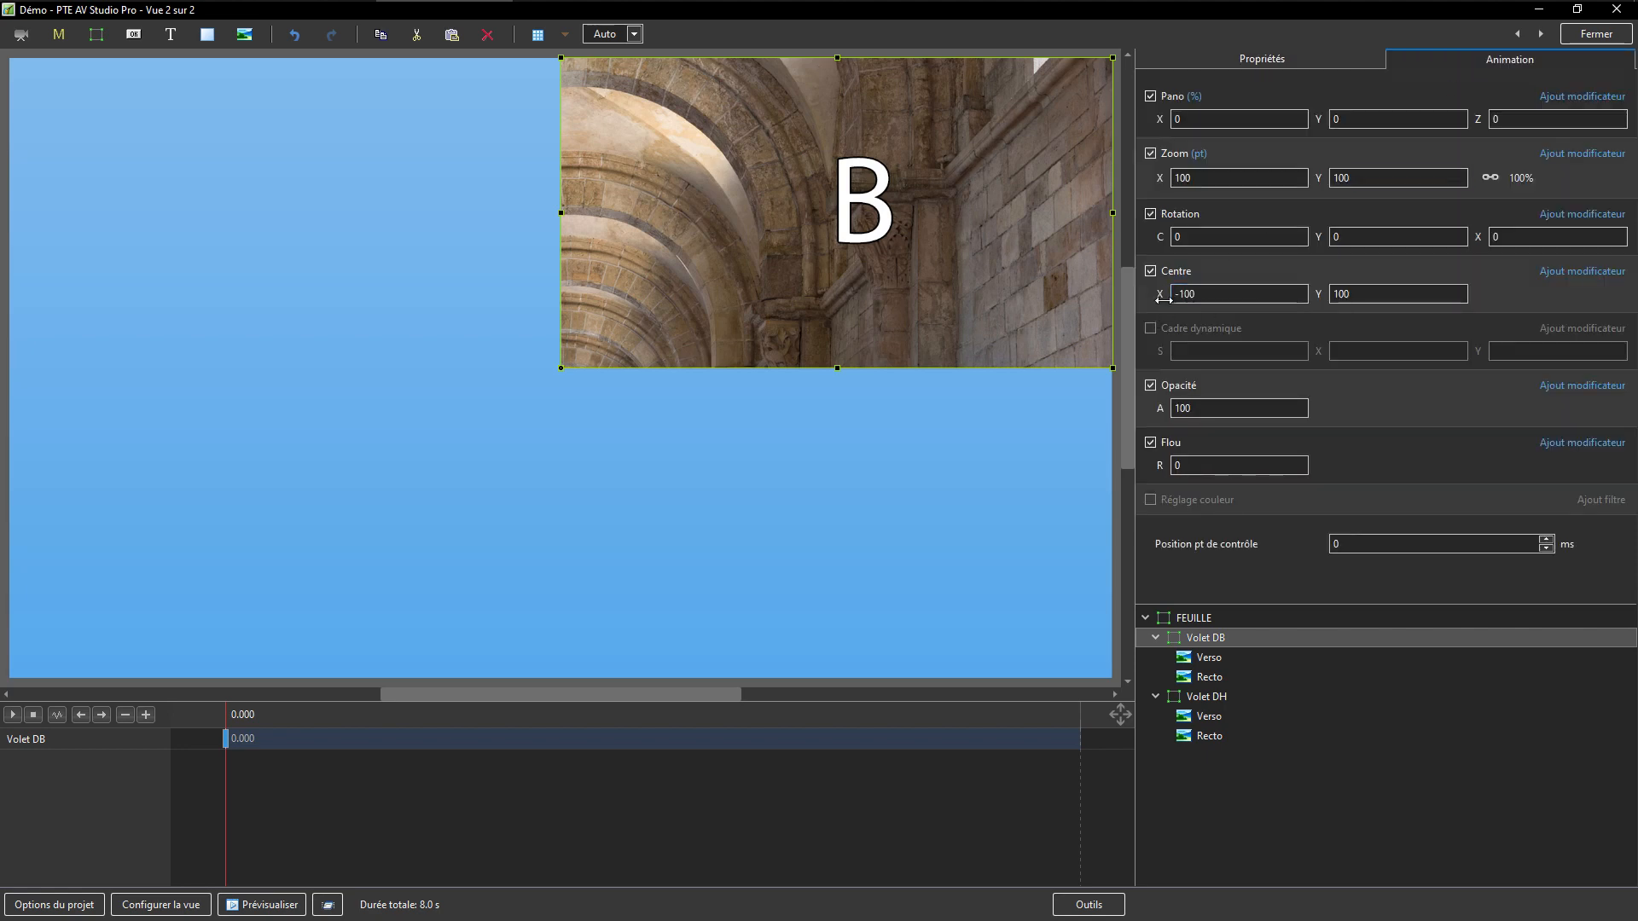
pyautogui.rightClick(1321, 291)
pyautogui.click(1357, 301)
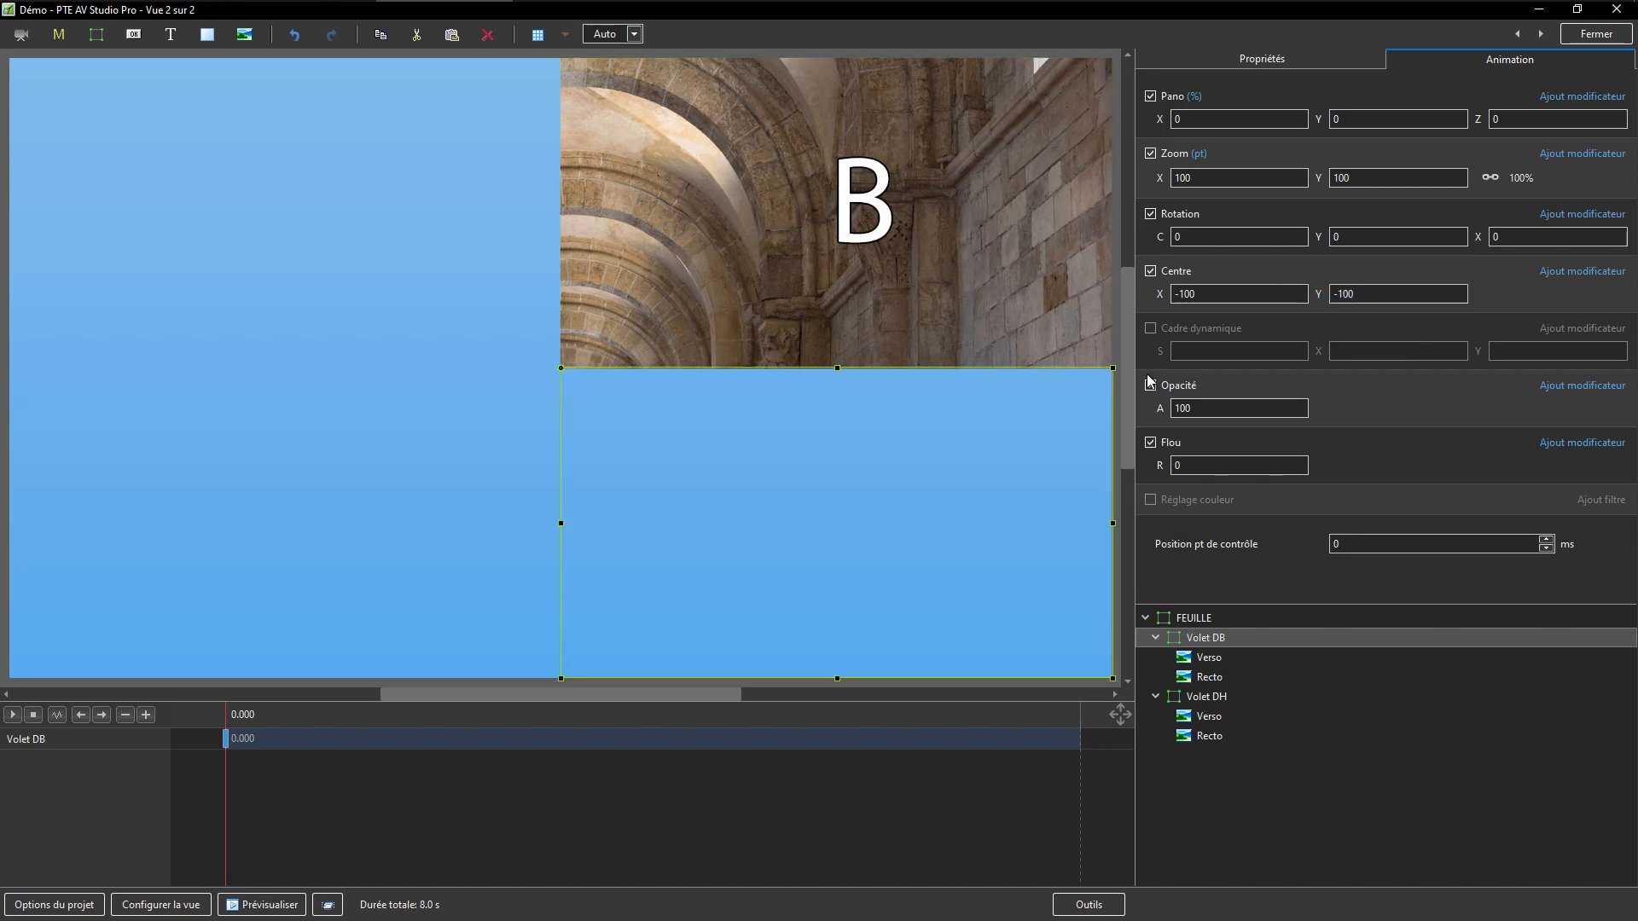
# Set the centre Y value to -100 for both the Verso and Recto images inside Volet DB.
pyautogui.click(1204, 665)
pyautogui.rightClick(1321, 295)
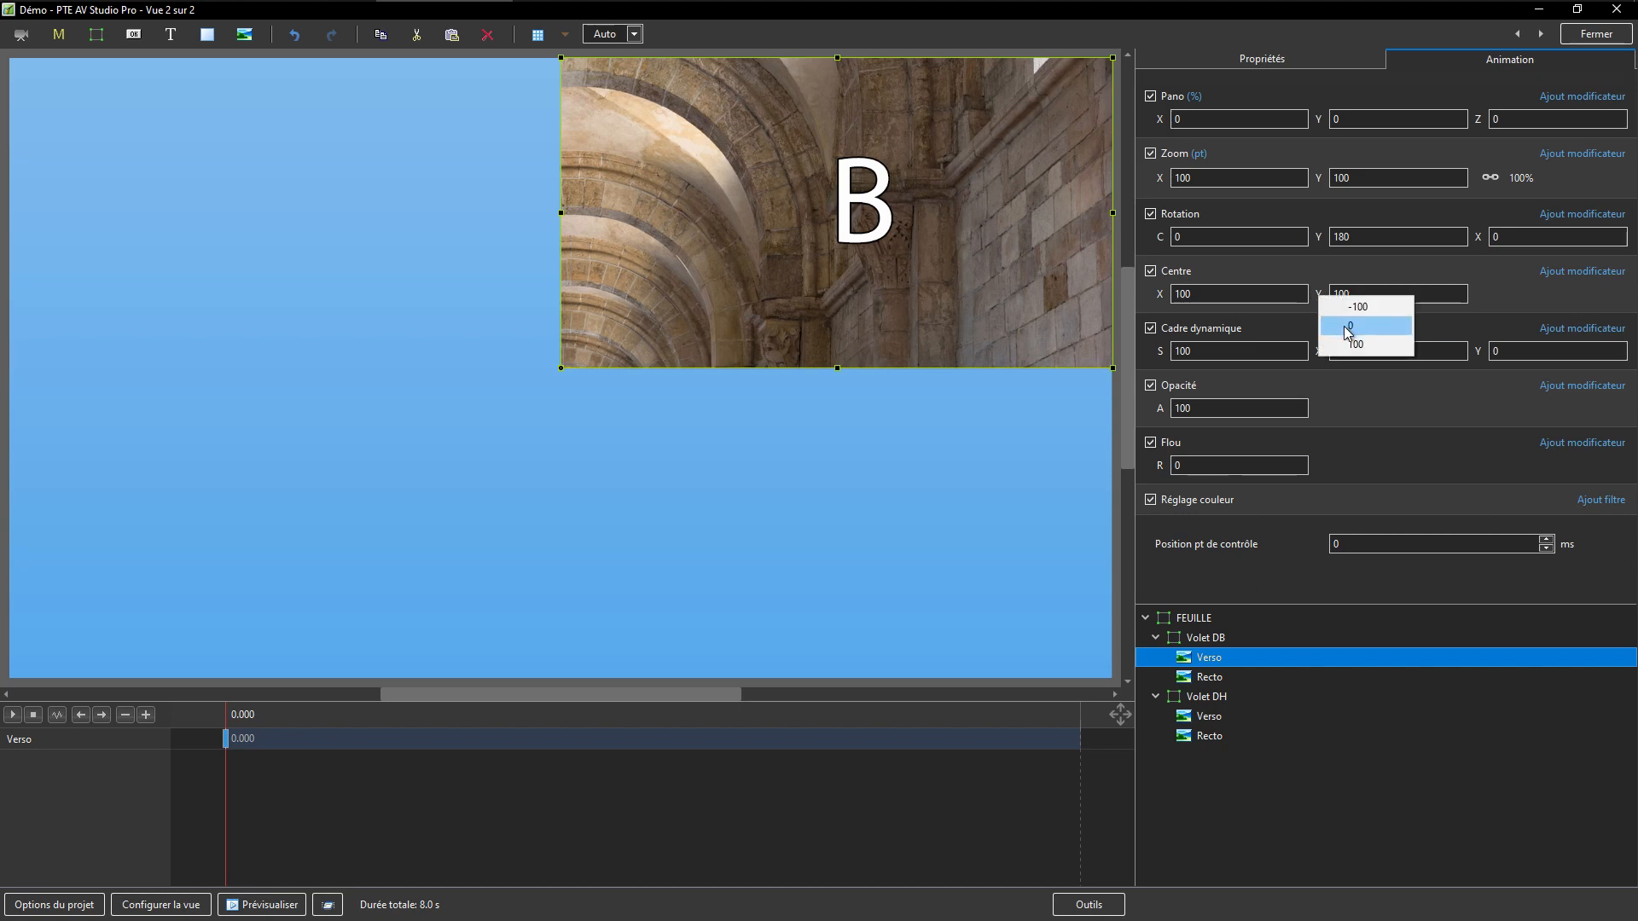
pyautogui.click(1355, 309)
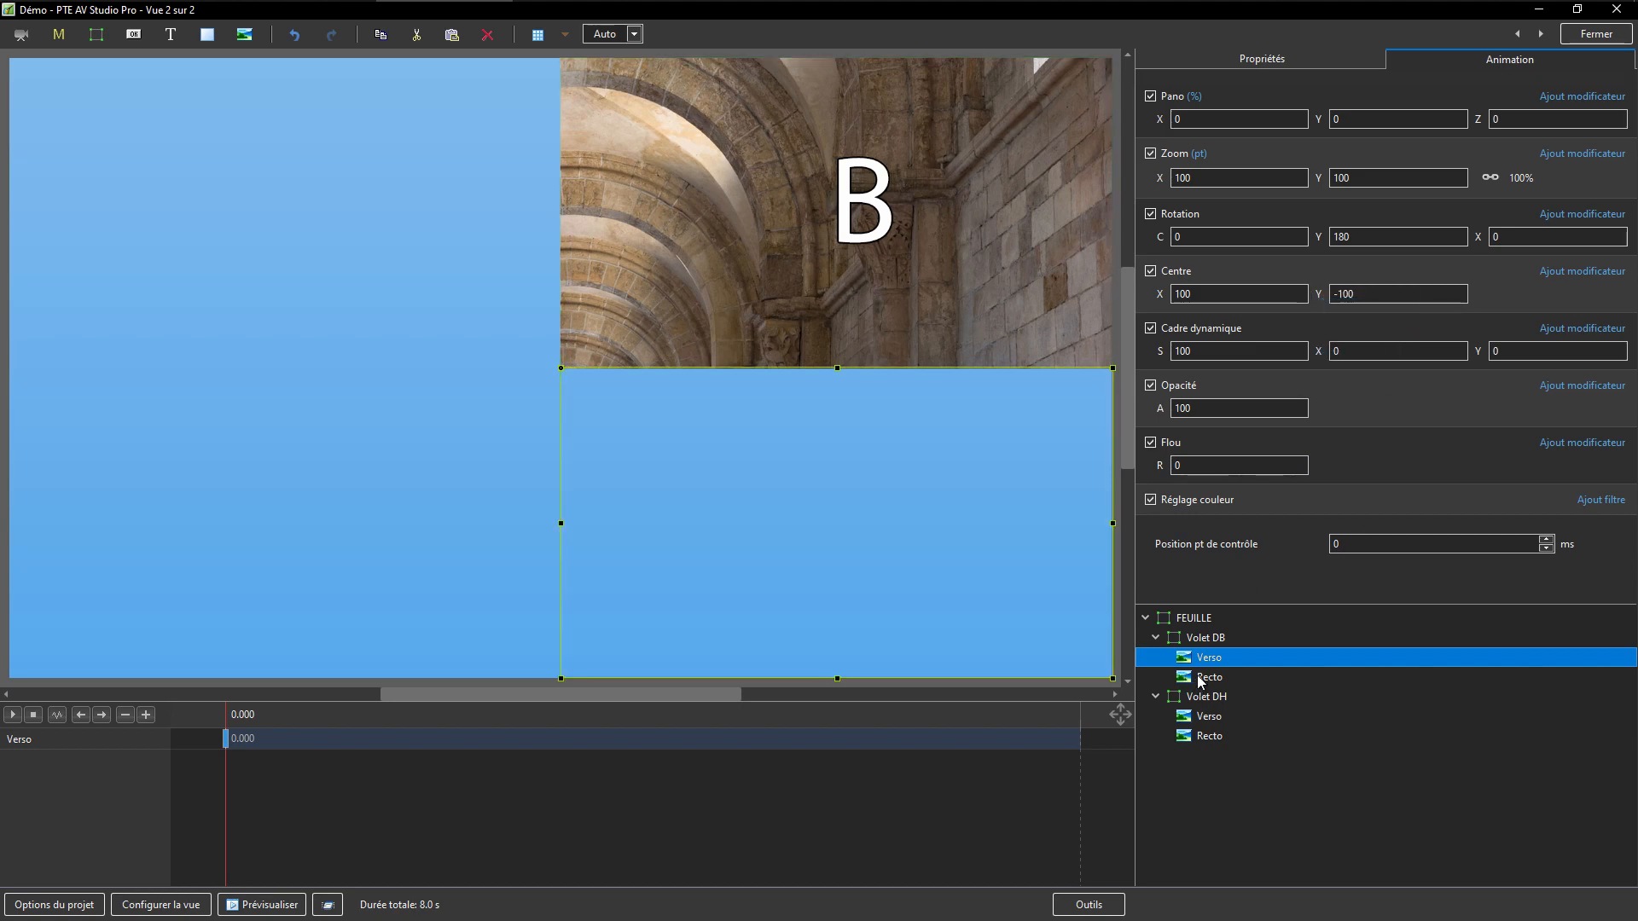
pyautogui.click(1202, 678)
pyautogui.rightClick(1321, 292)
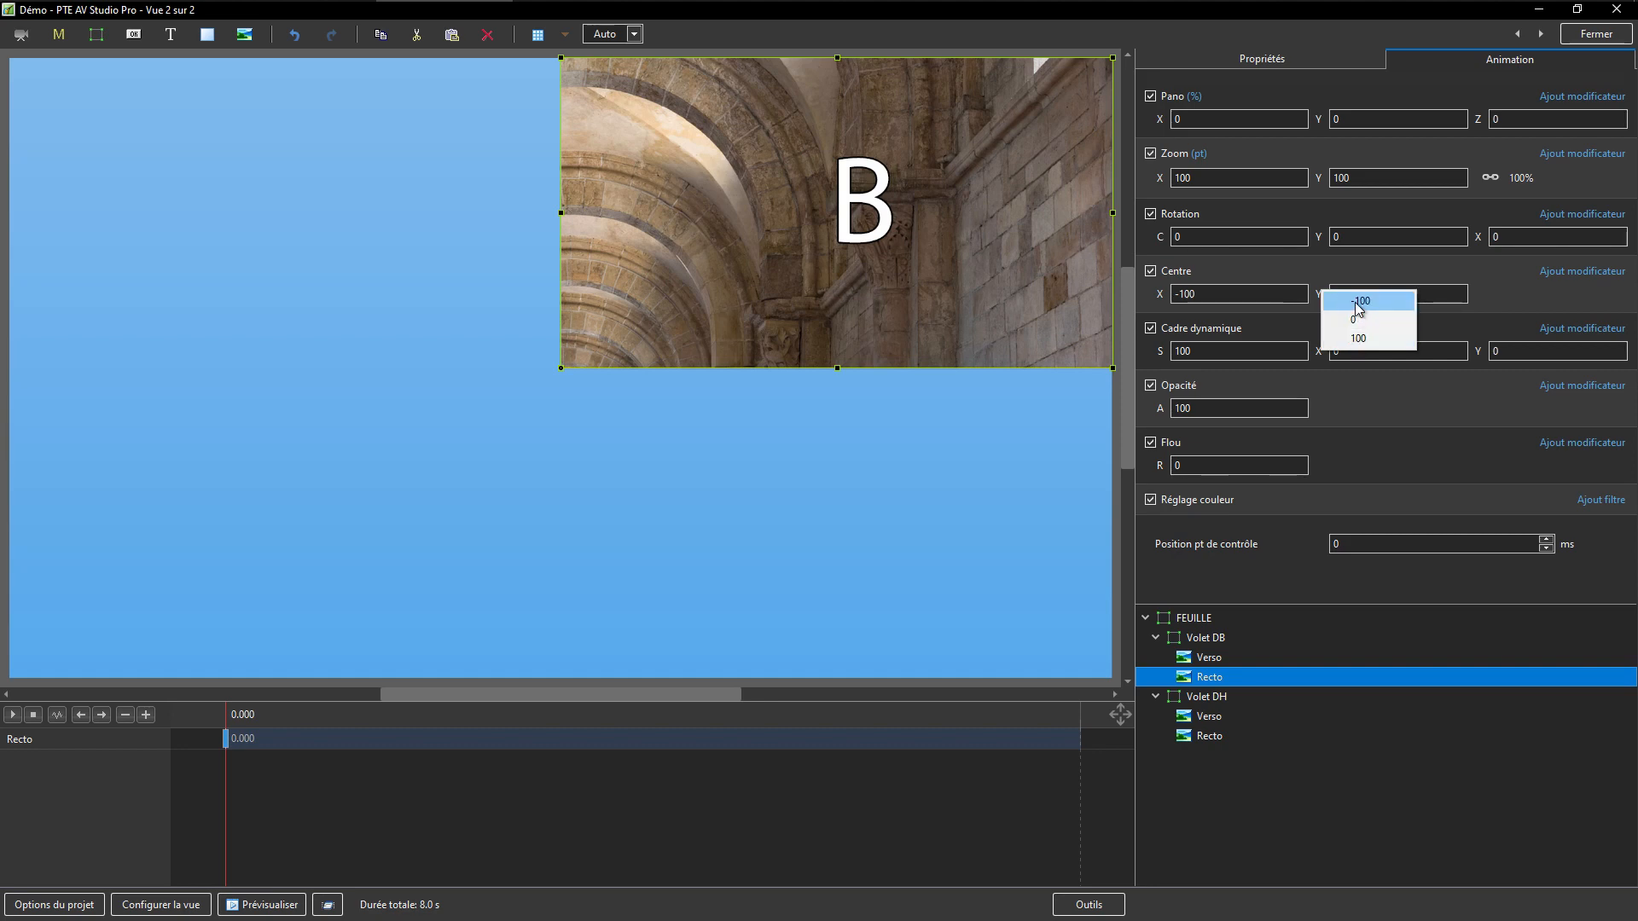
pyautogui.click(1352, 302)
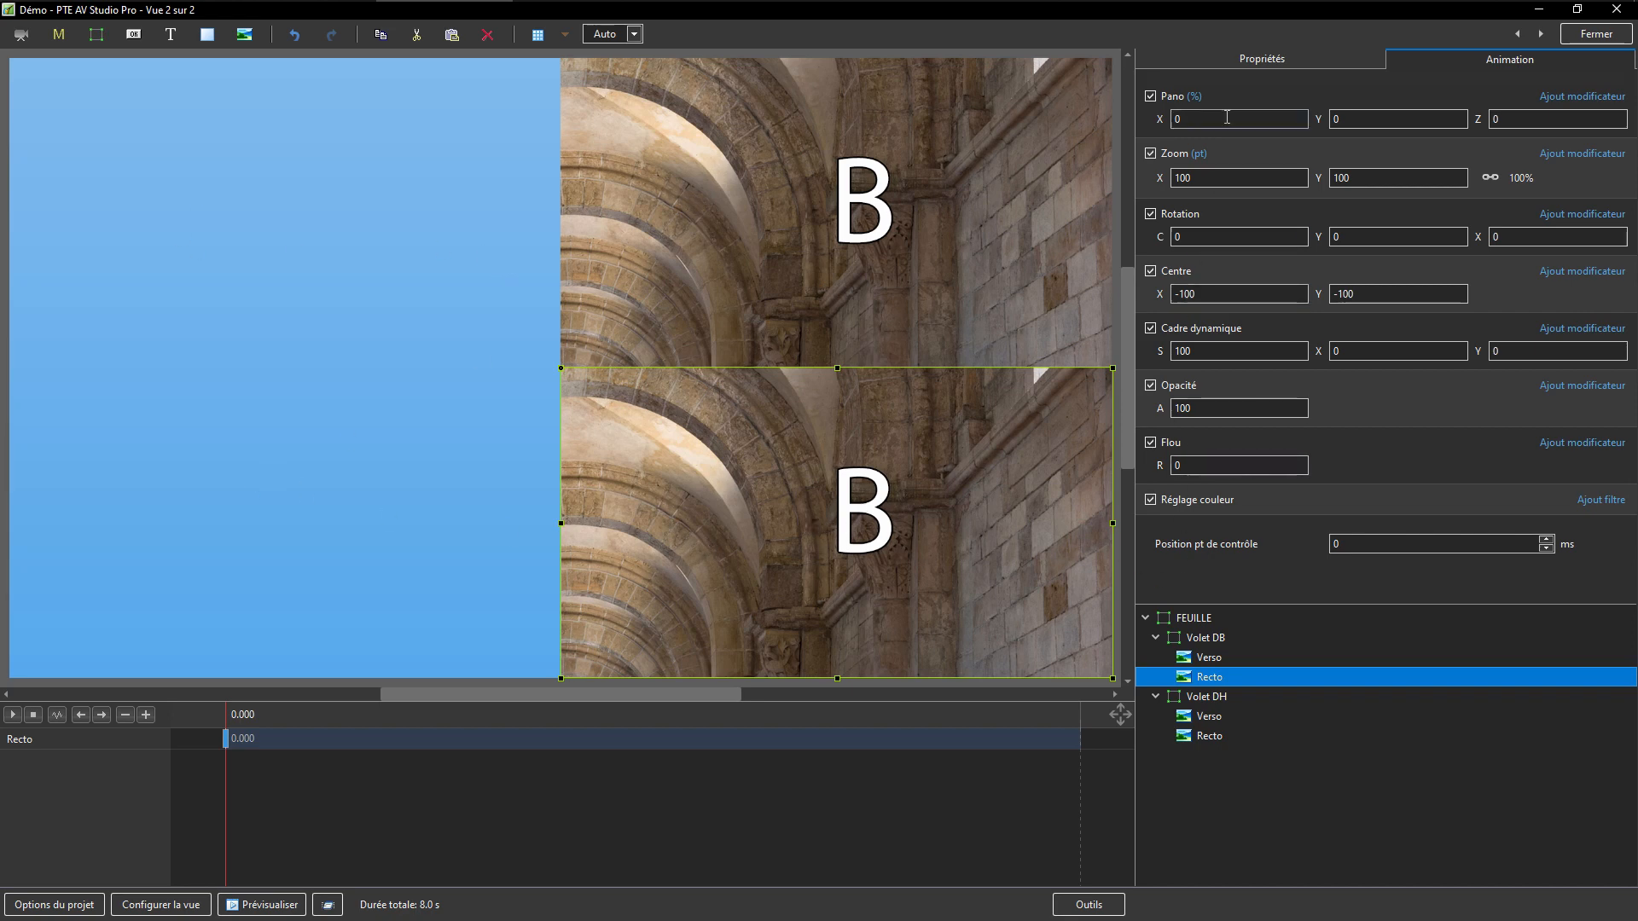
# Change the crop of the Recto image in Volet DB to 0 at Bas and 50 at Haut.
pyautogui.click(1267, 61)
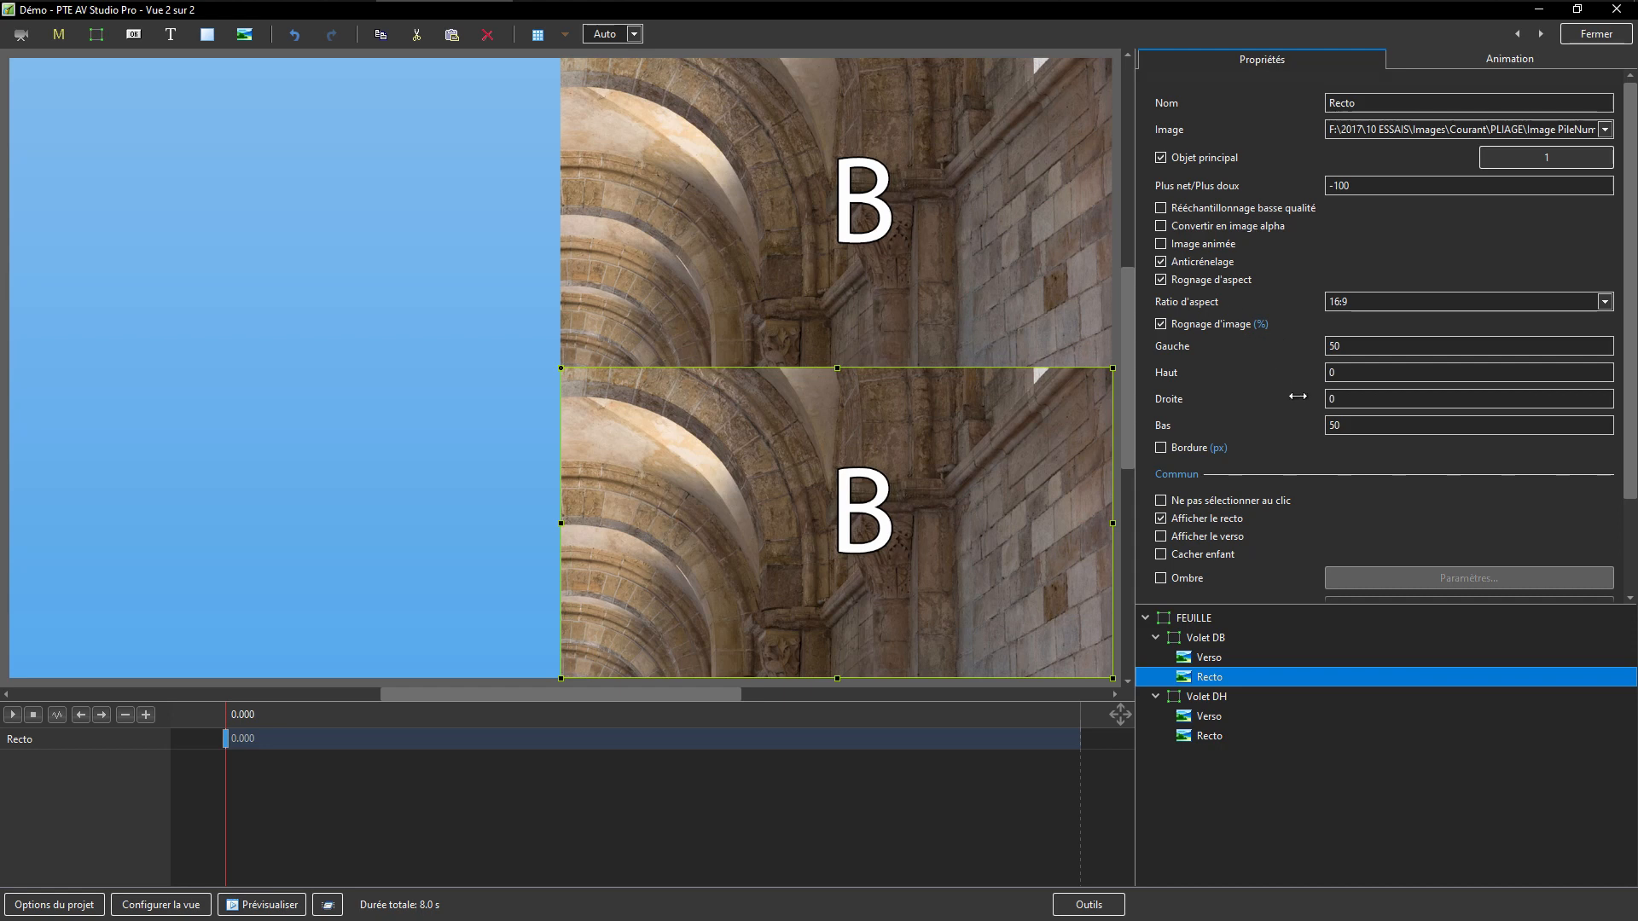
pyautogui.doubleClick(1362, 425)
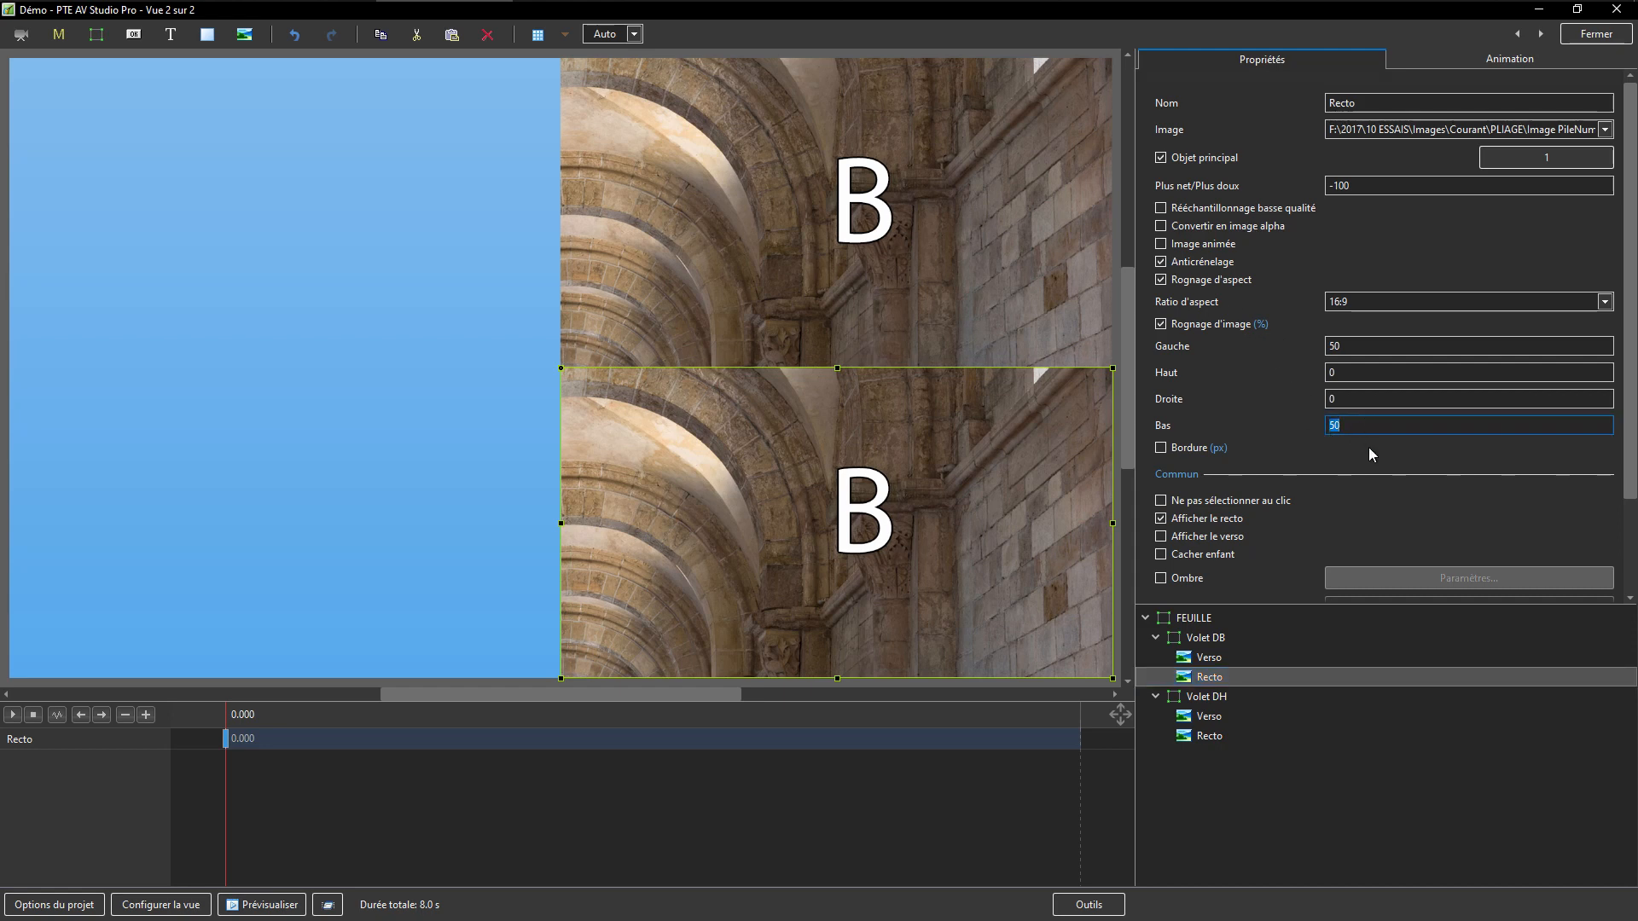
pyautogui.write('0')
pyautogui.doubleClick(1346, 373)
pyautogui.write('50')
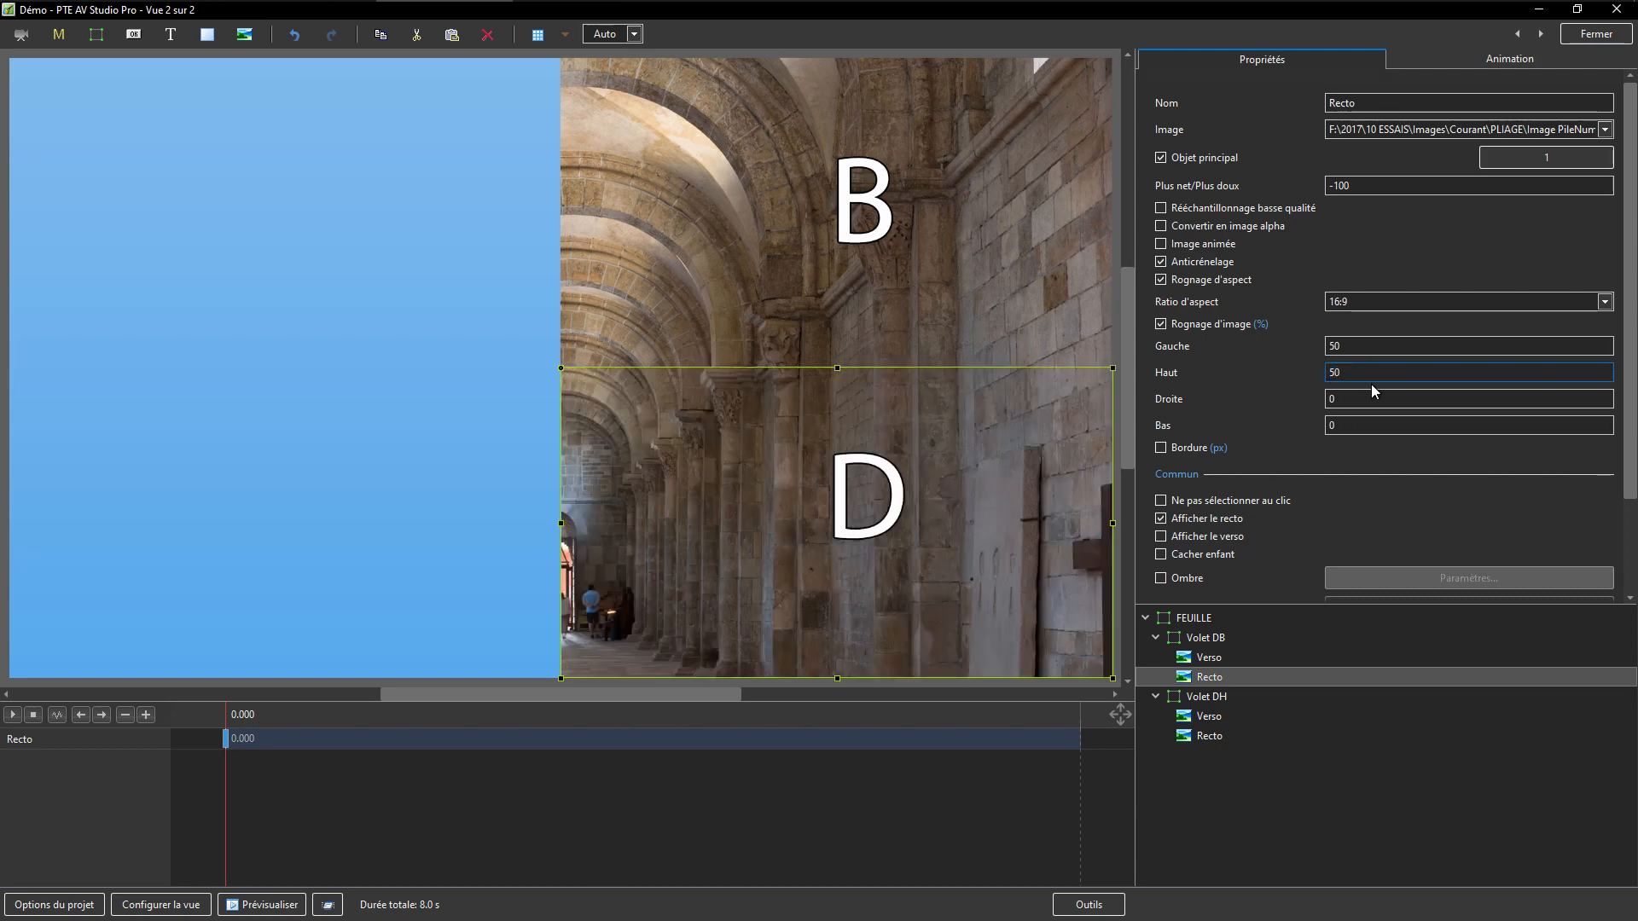
# Change the crop of the Verso image in Volet DB to 0 at Bas and 50 at Haut.
pyautogui.click(1206, 658)
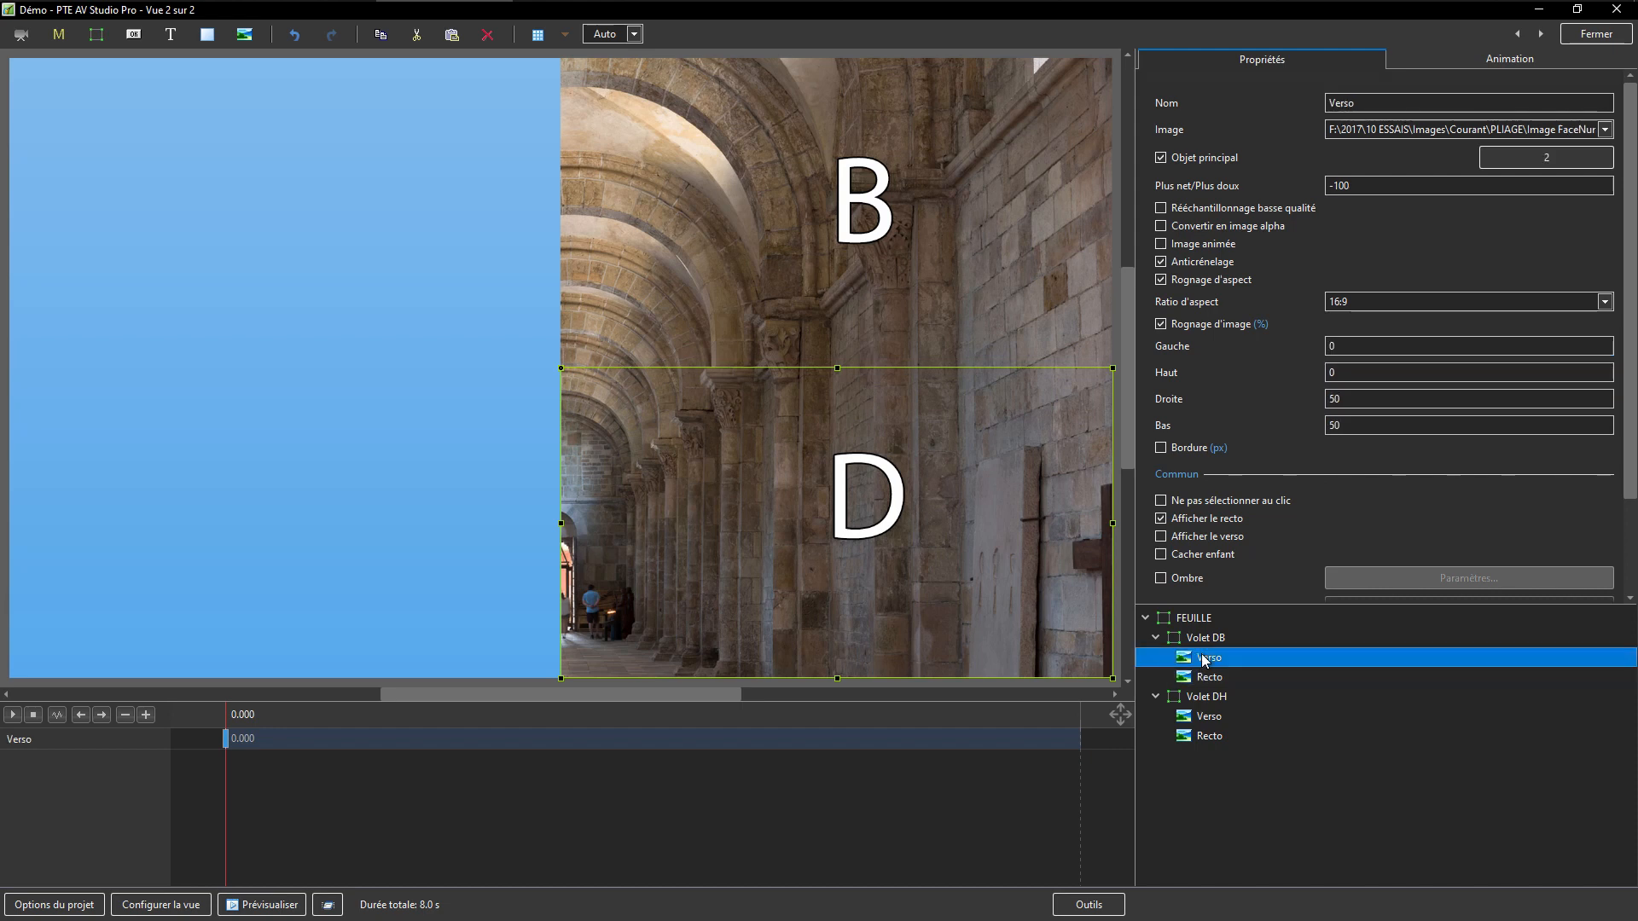
pyautogui.doubleClick(1342, 425)
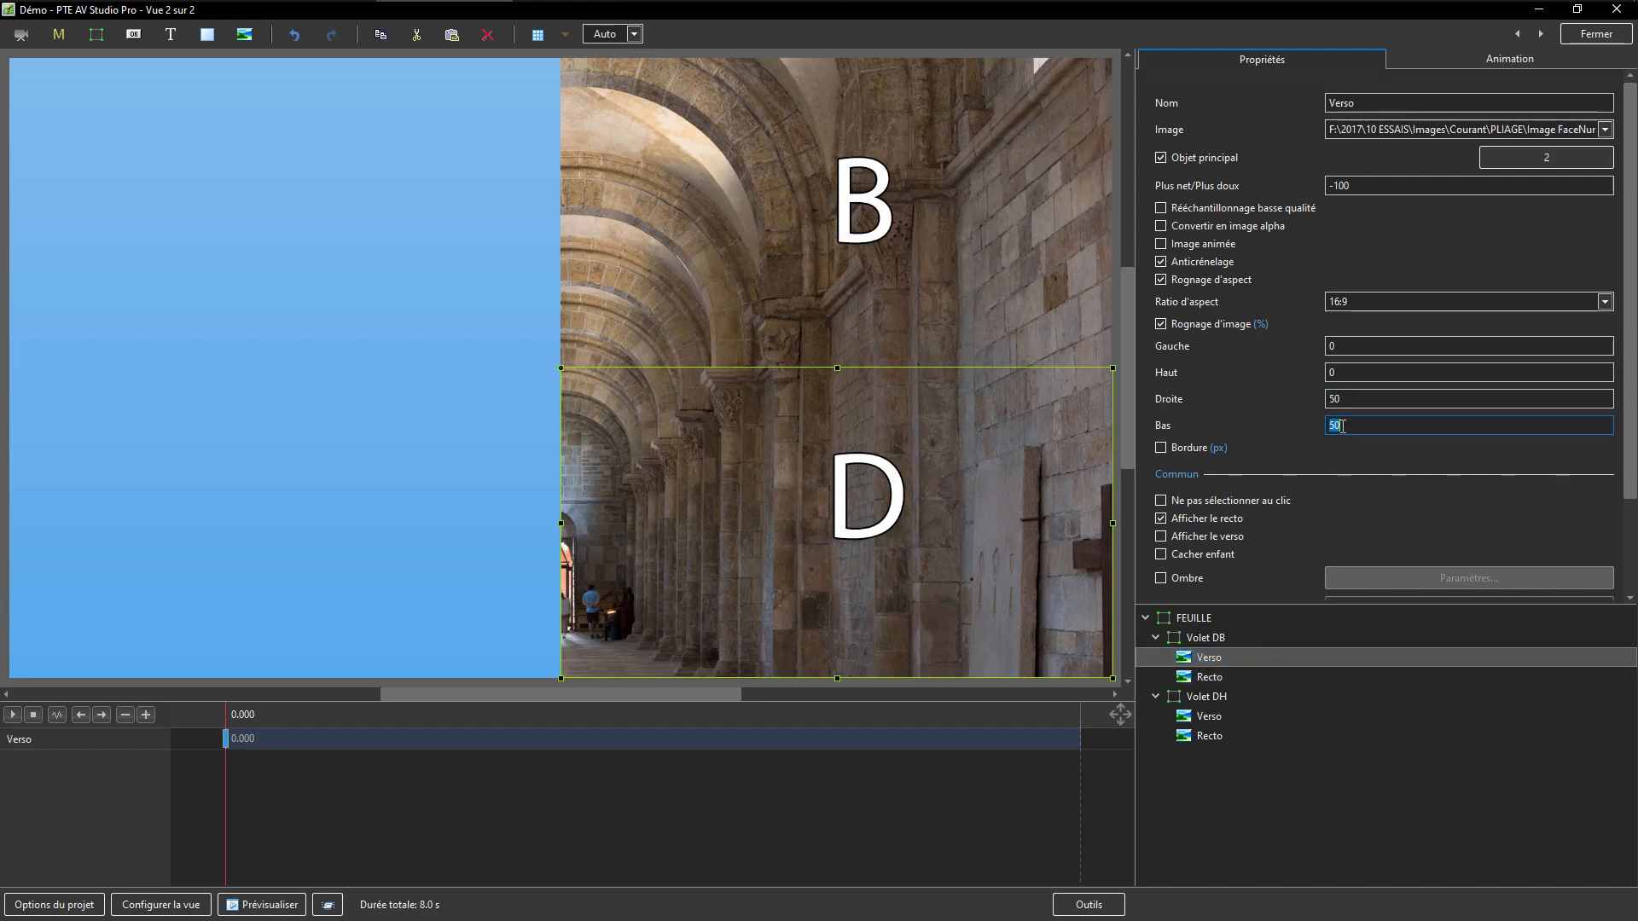
pyautogui.write('0')
pyautogui.doubleClick(1337, 372)
pyautogui.write('50')
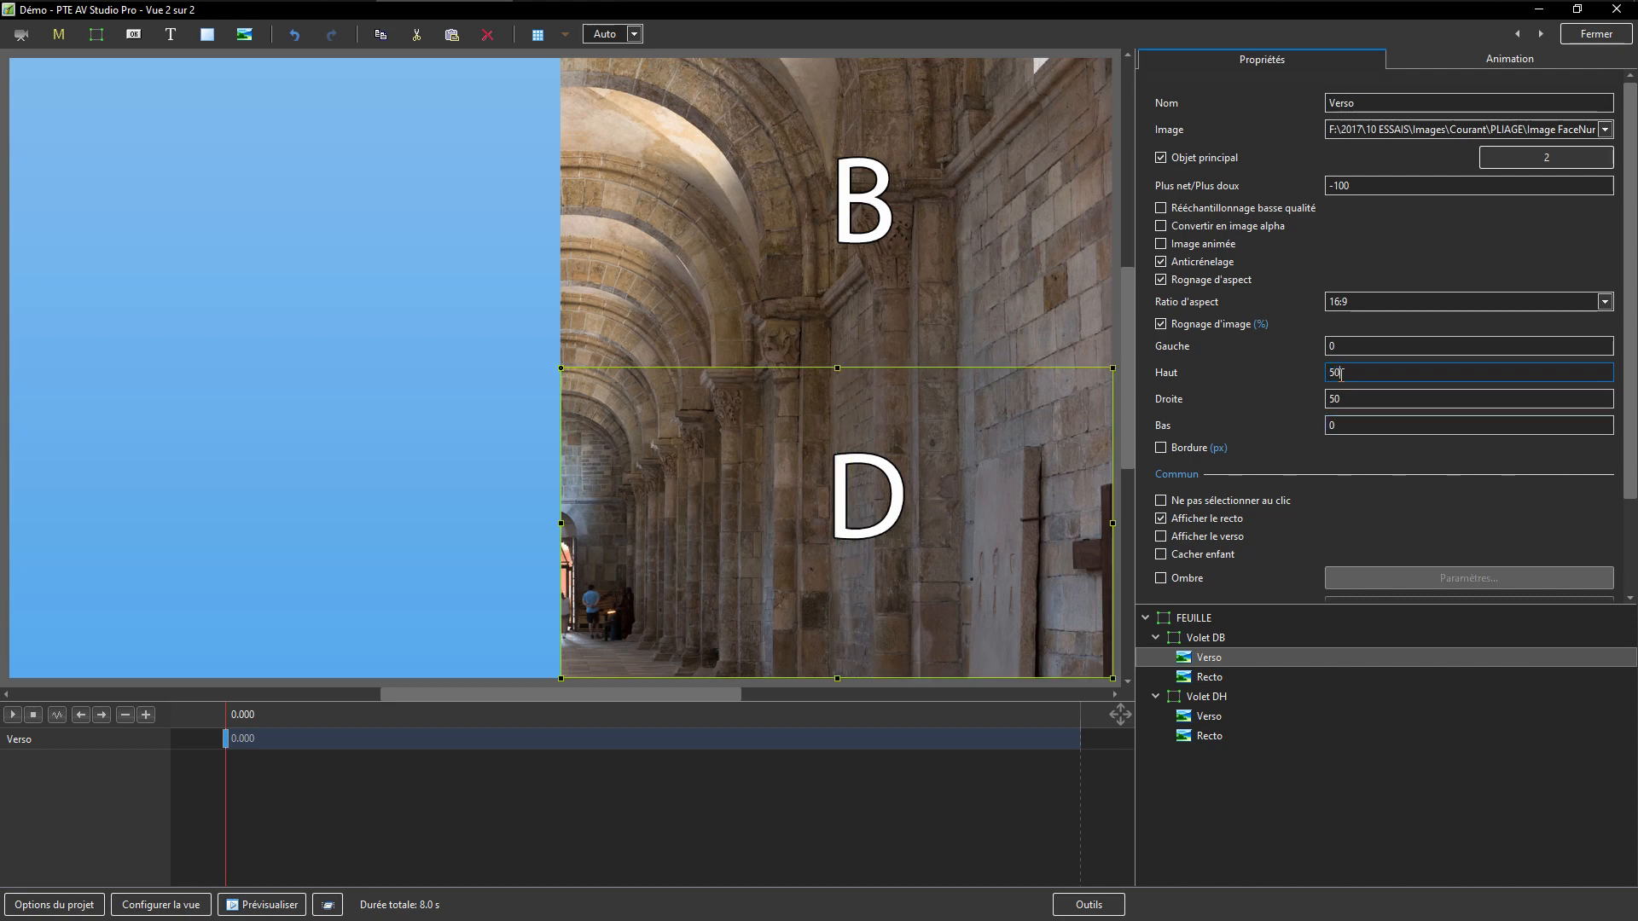
# Rotate FEUILLE to 180 about Y to check its back face, and reset the rotation to 0.
pyautogui.click(1202, 618)
pyautogui.click(1424, 59)
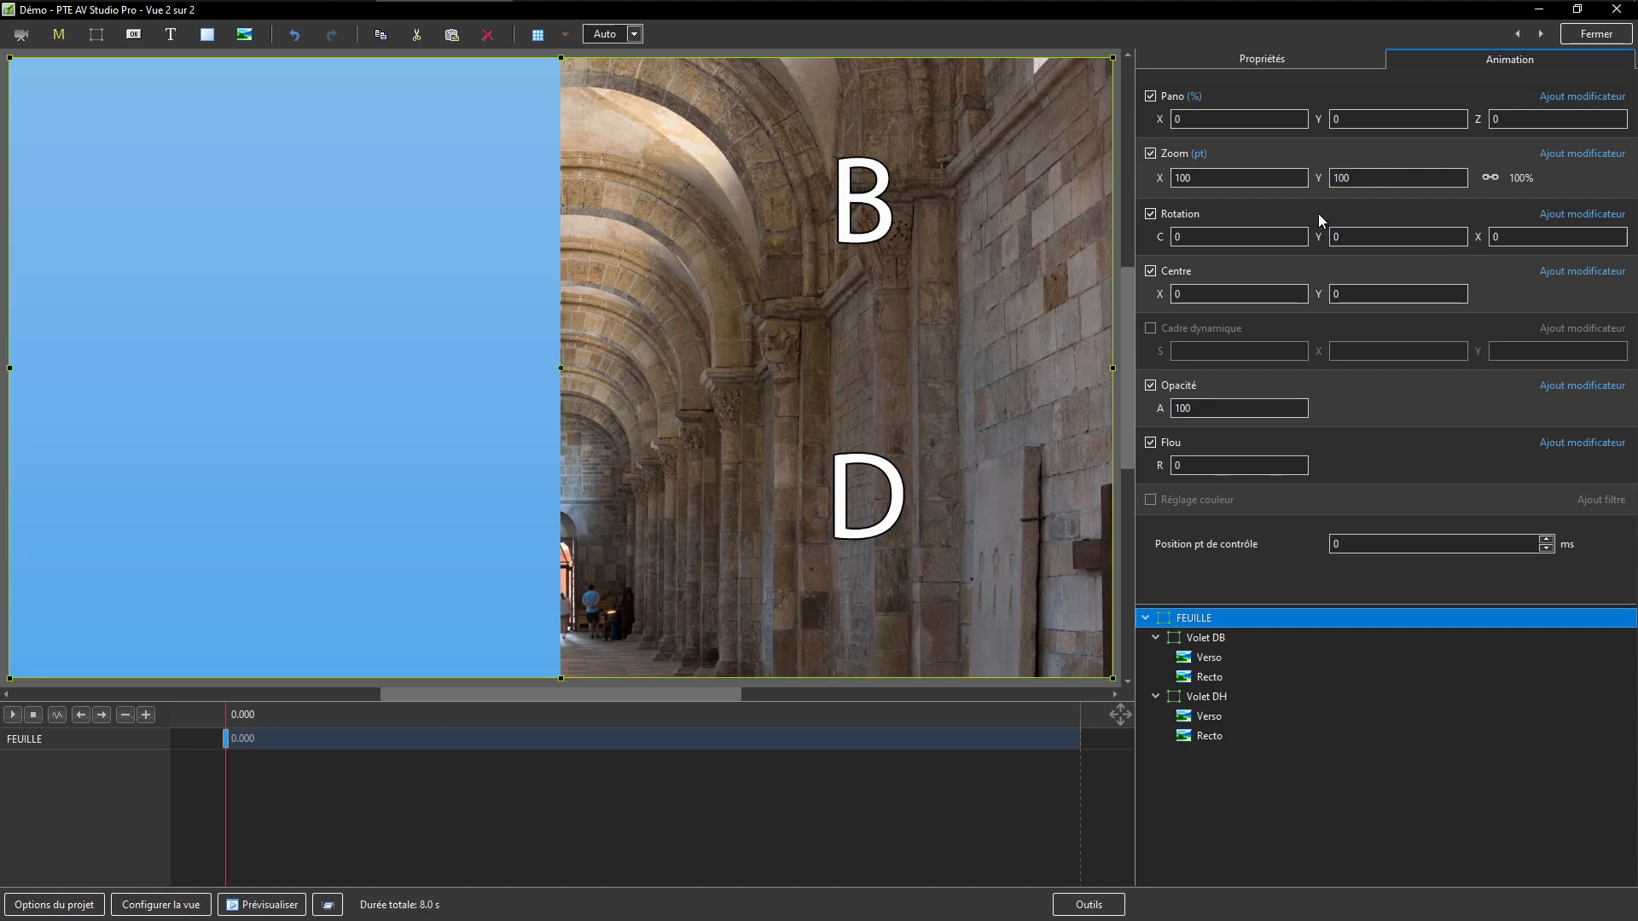
pyautogui.moveTo(1317, 231); pyautogui.dragTo(1474, 210)
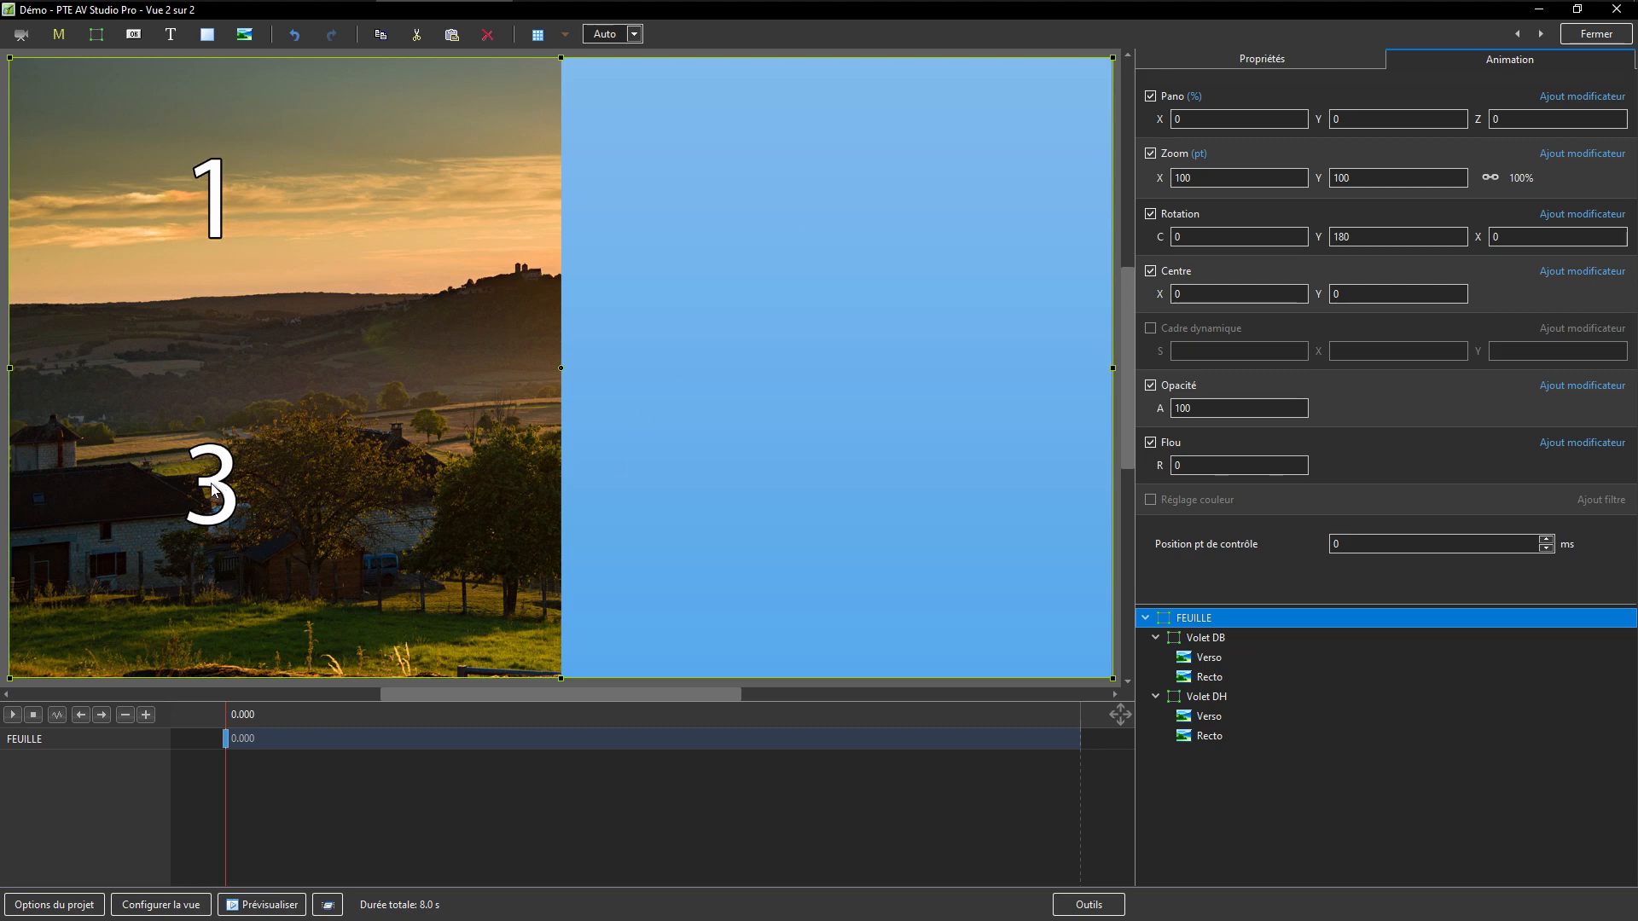
pyautogui.doubleClick(1318, 238)
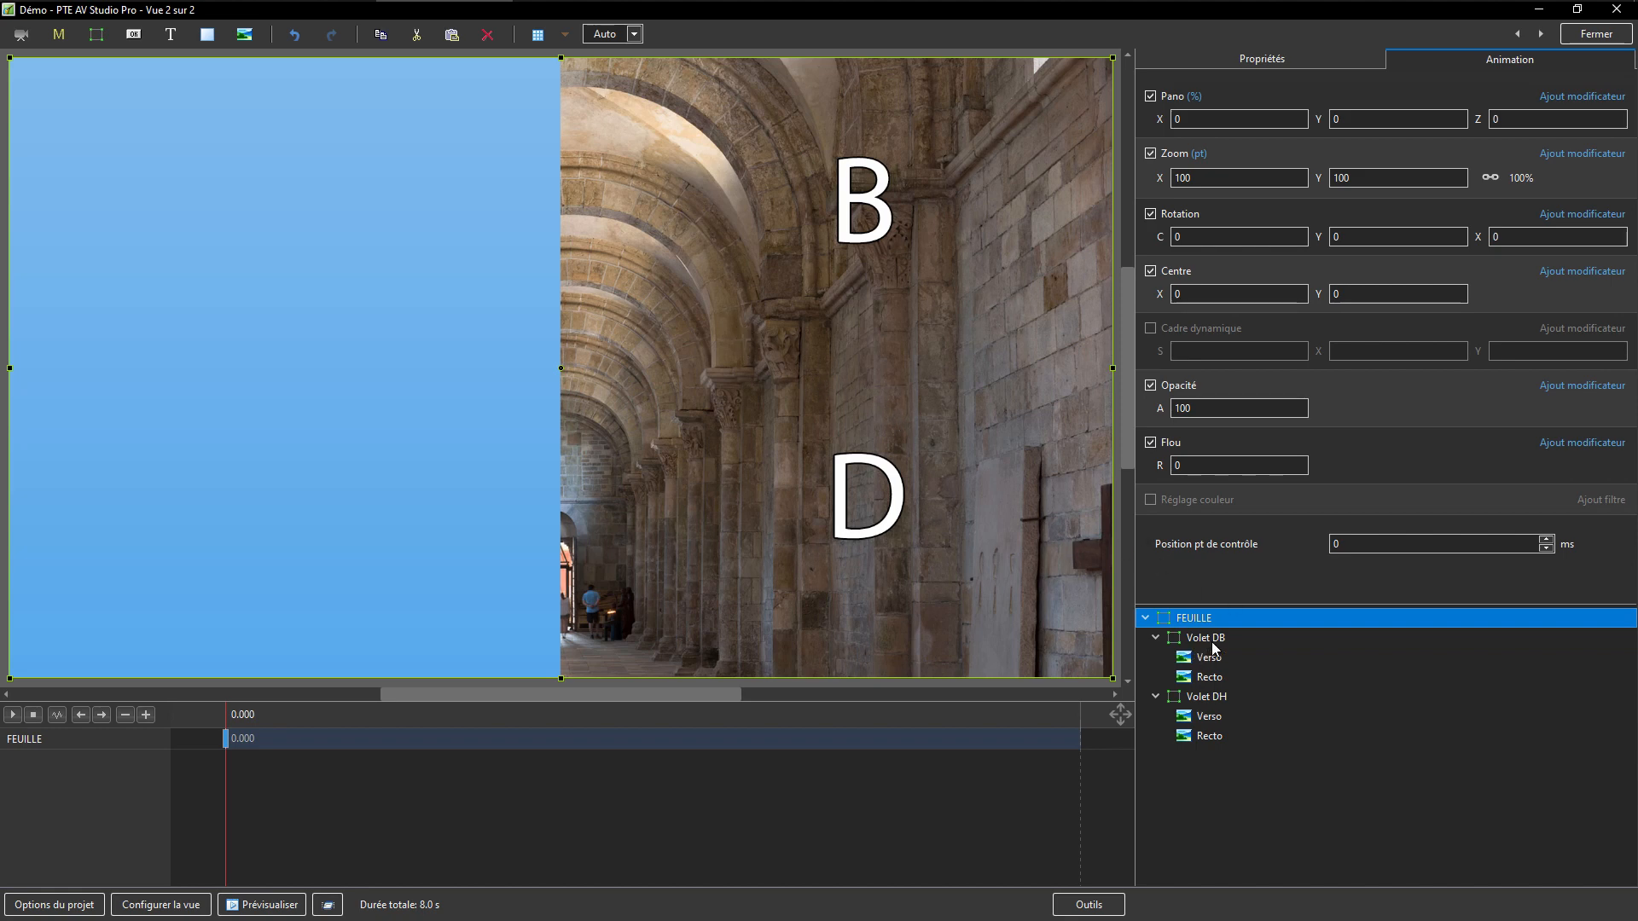
# Display slide 6 with the Etape 6 instructions in the instruction project, and return to the Démo project.
pyautogui.hotkey('alt', 'Tab')
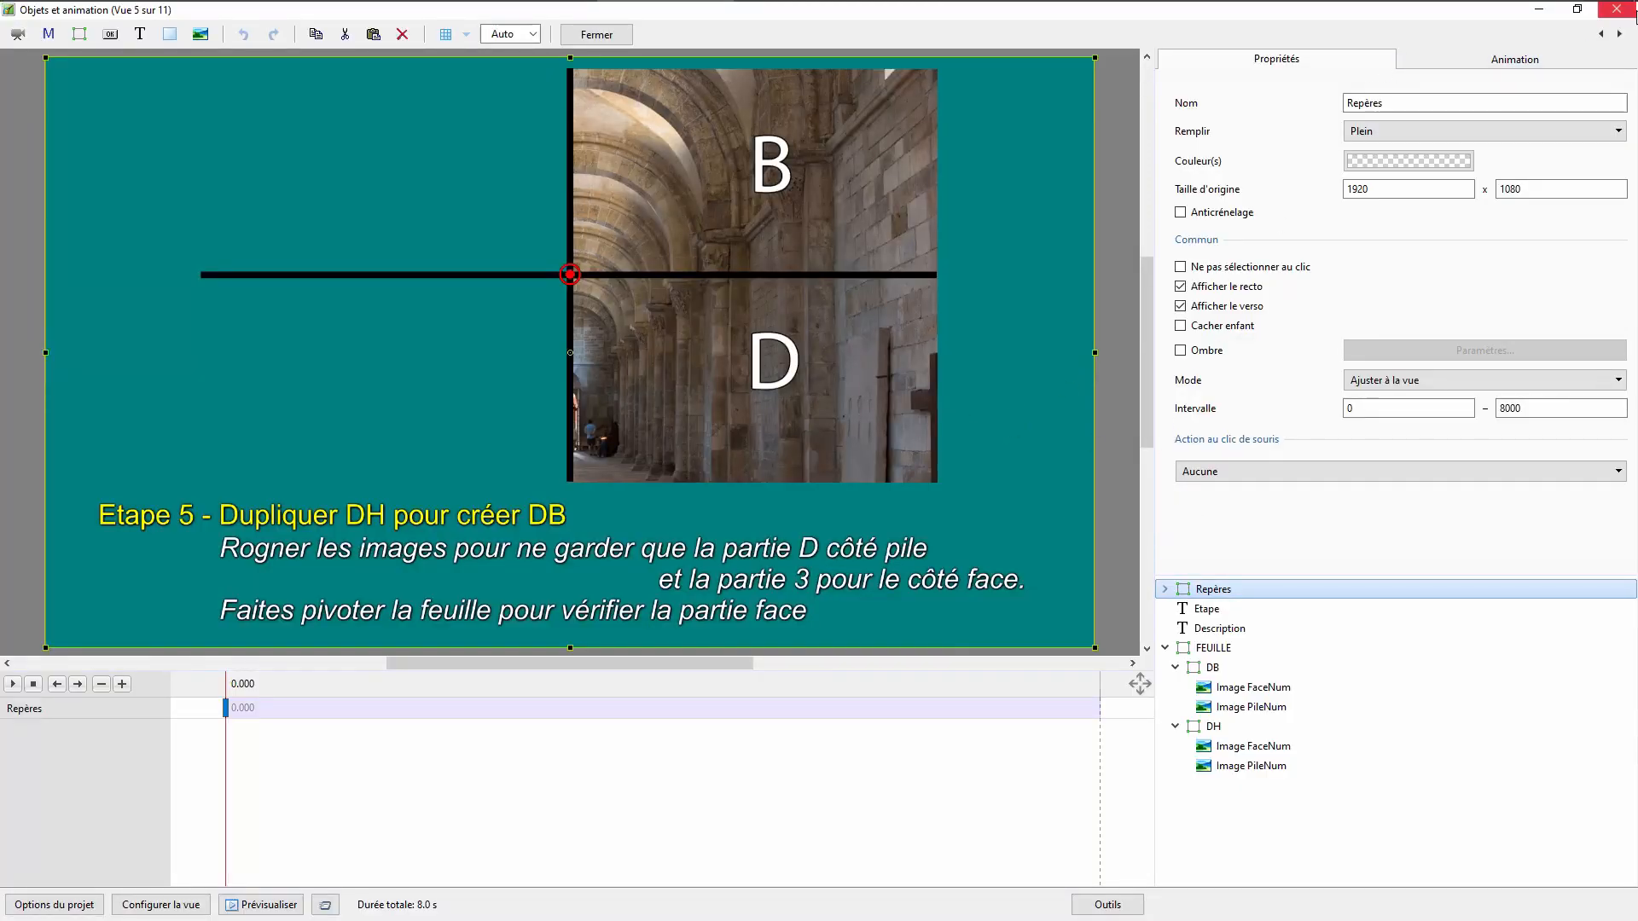
pyautogui.click(1618, 35)
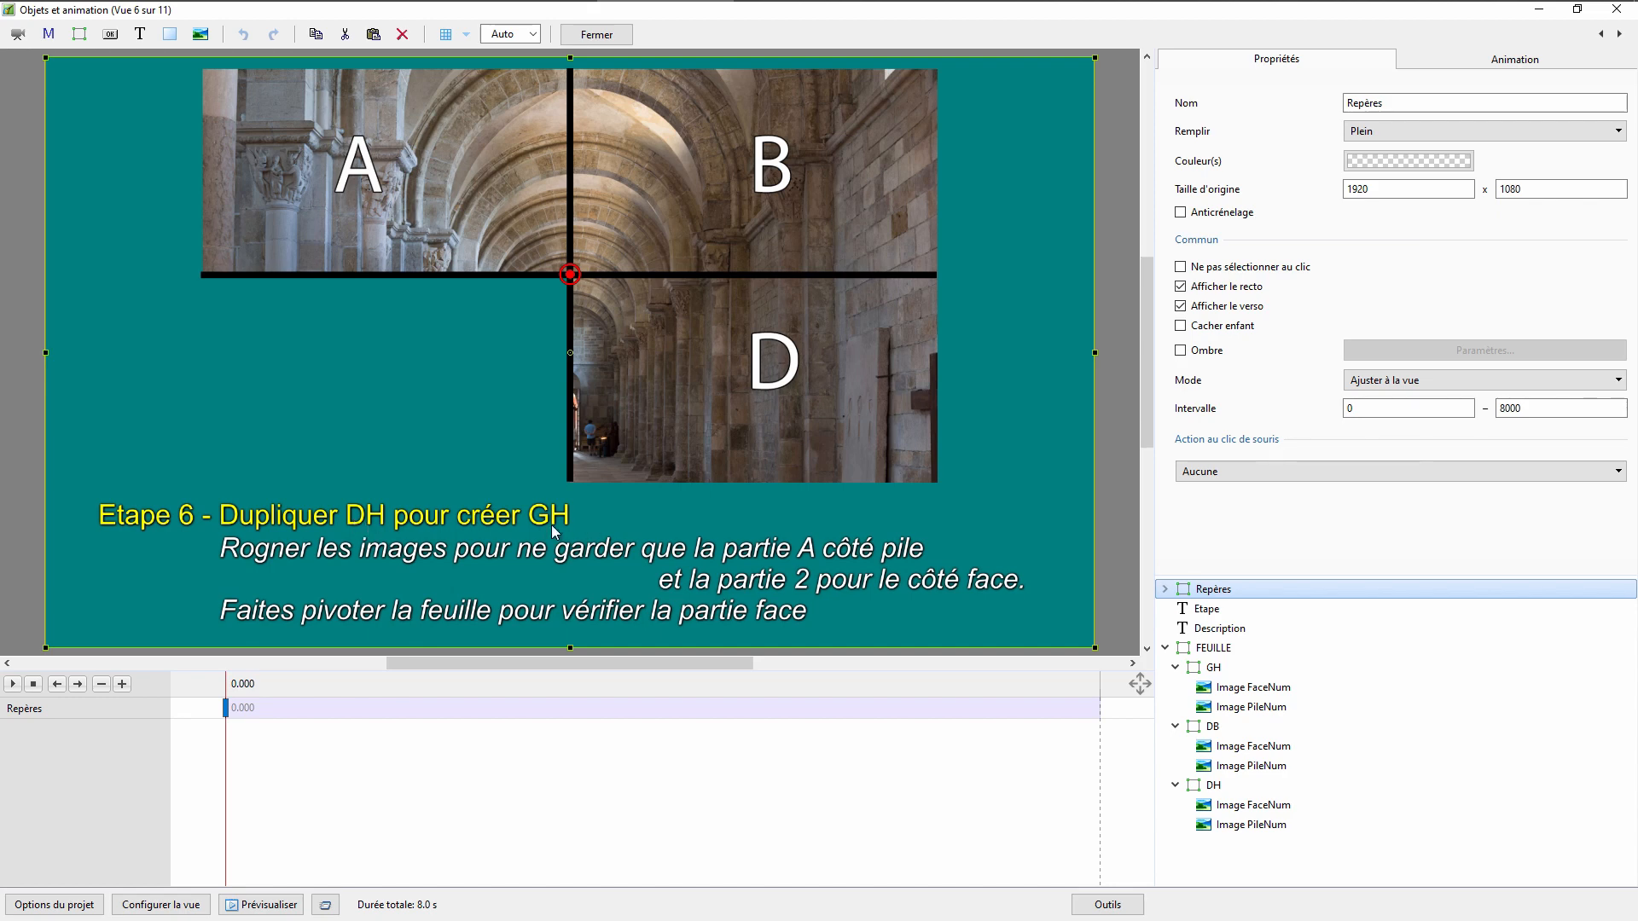
pyautogui.hotkey('alt', 'Tab')
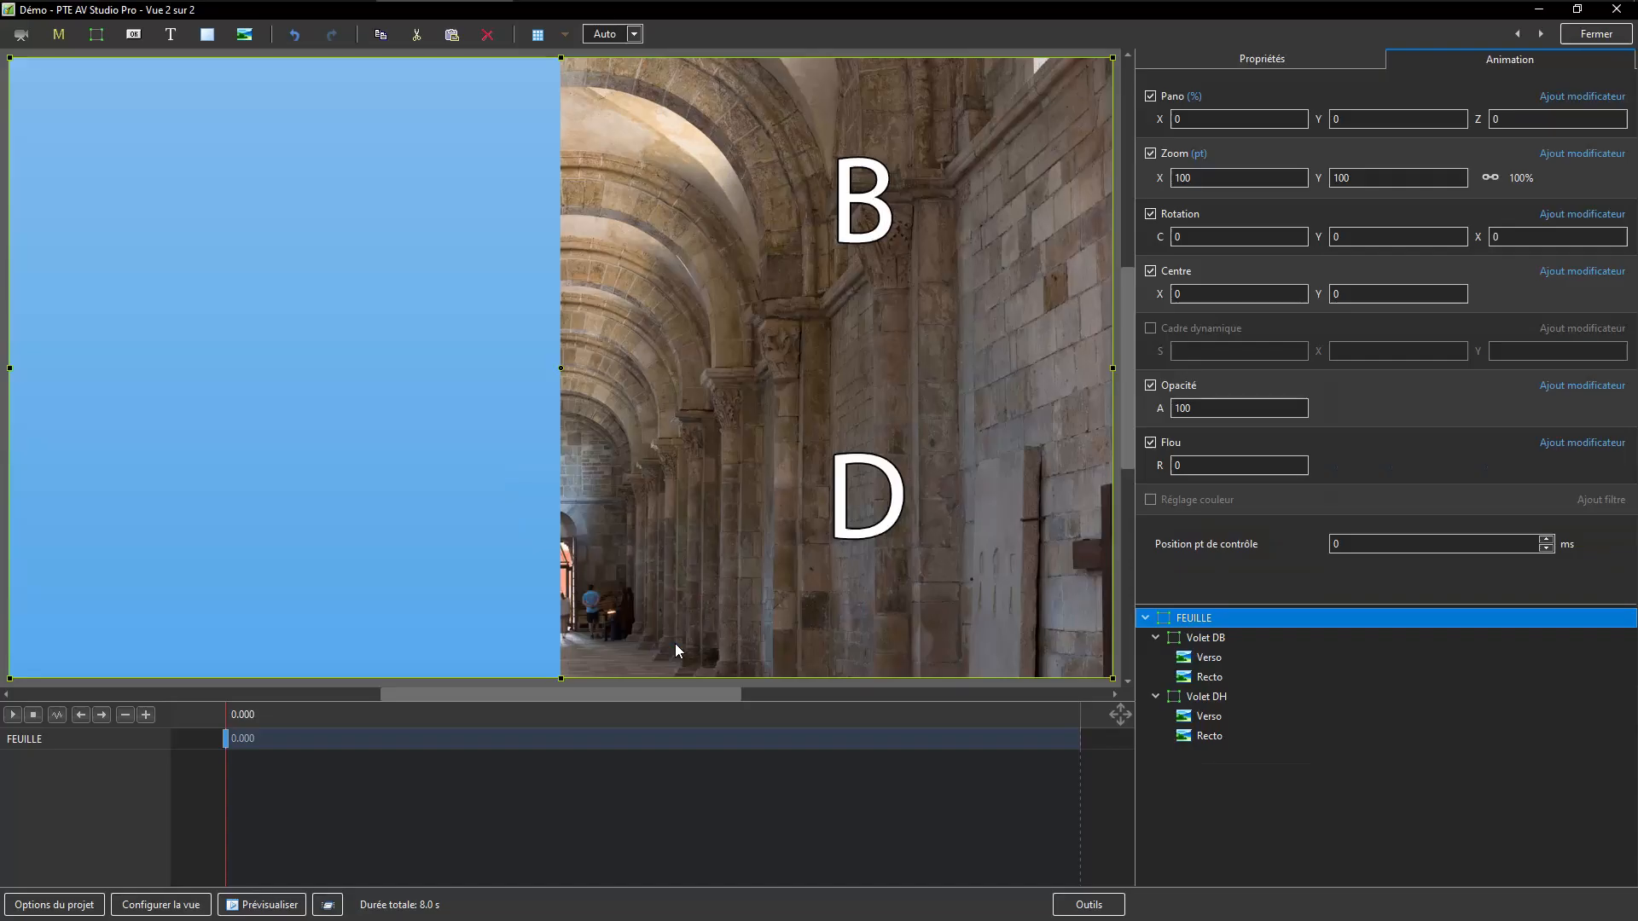
# Duplicate Volet DH with its images inside FEUILLE and set the copy's centre X value to 100.
pyautogui.click(1191, 697)
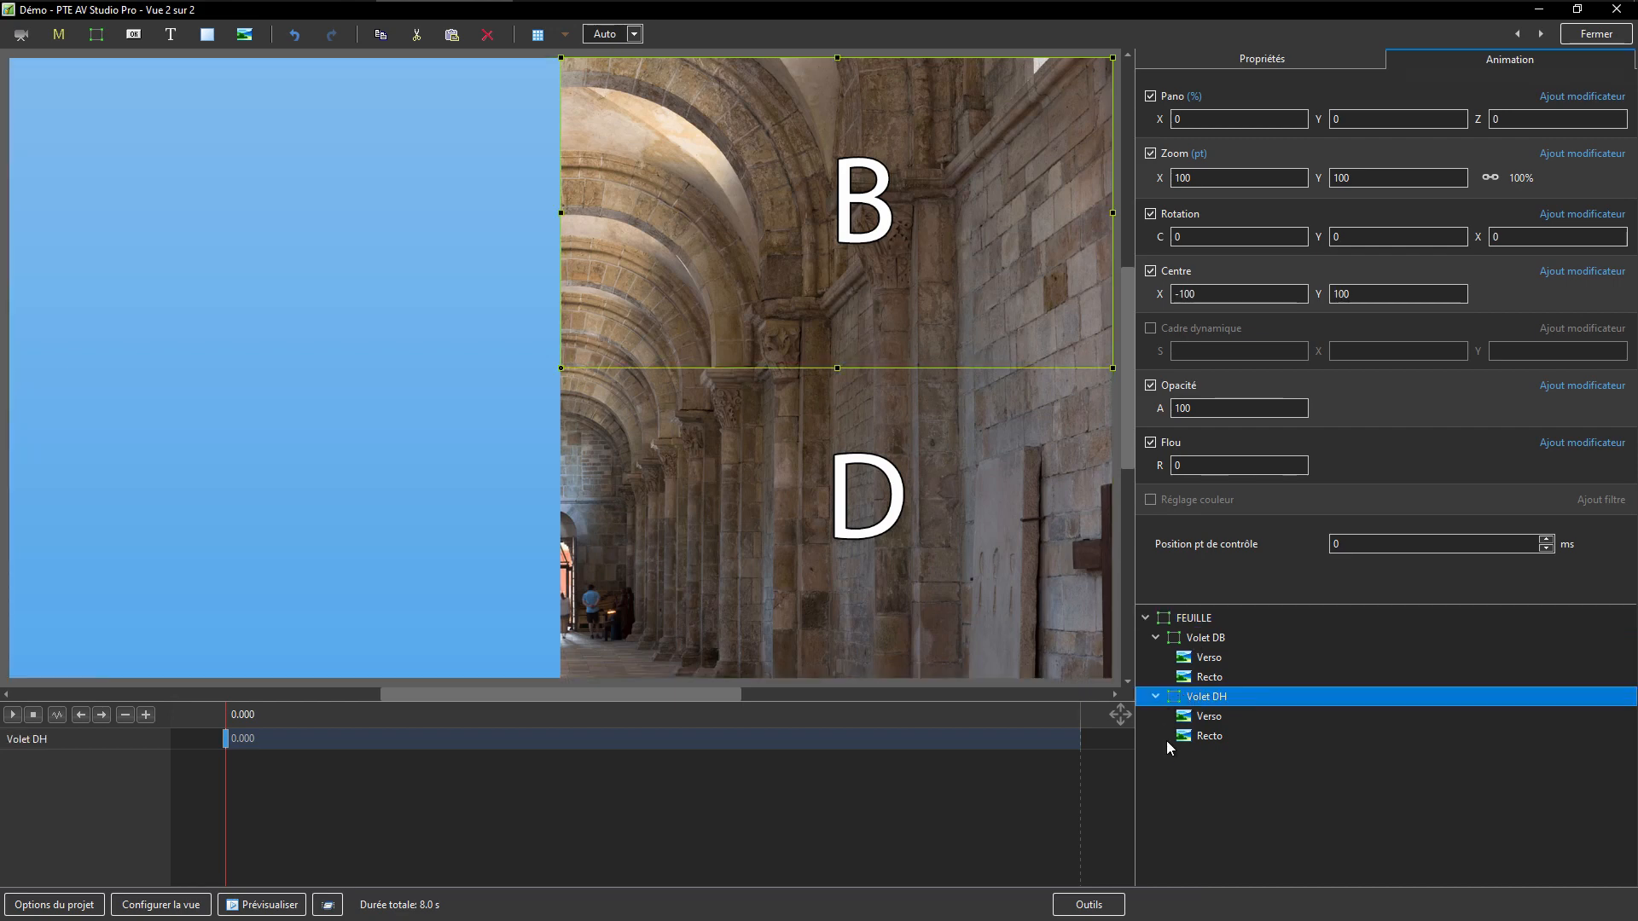
pyautogui.click(1194, 619)
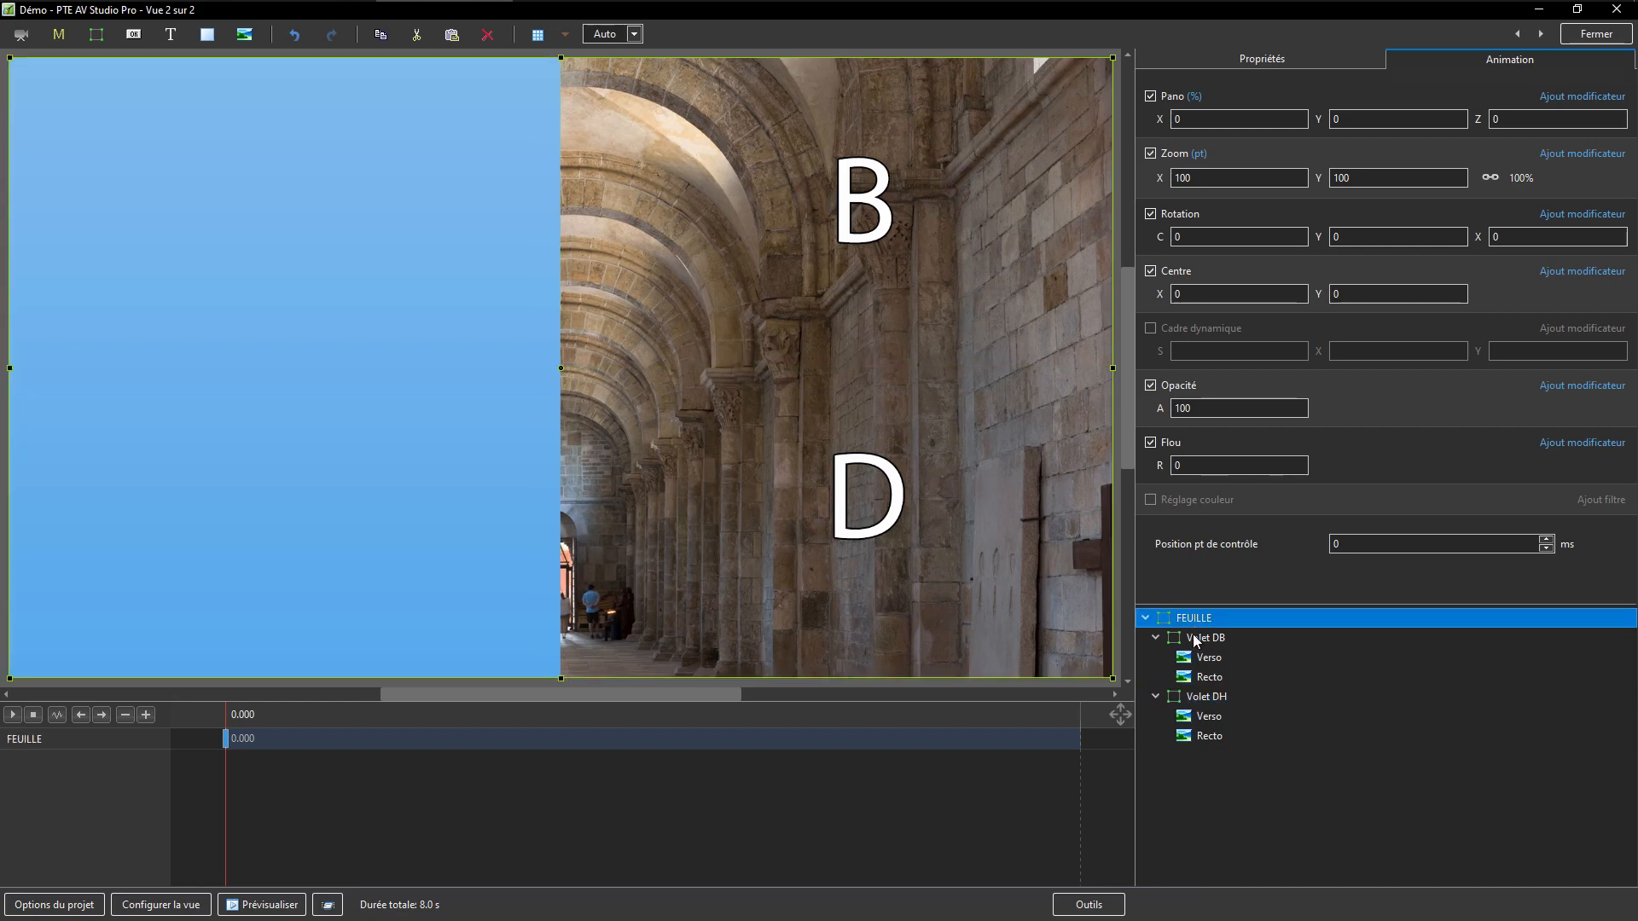
pyautogui.hotkey('ctrl', 'v')
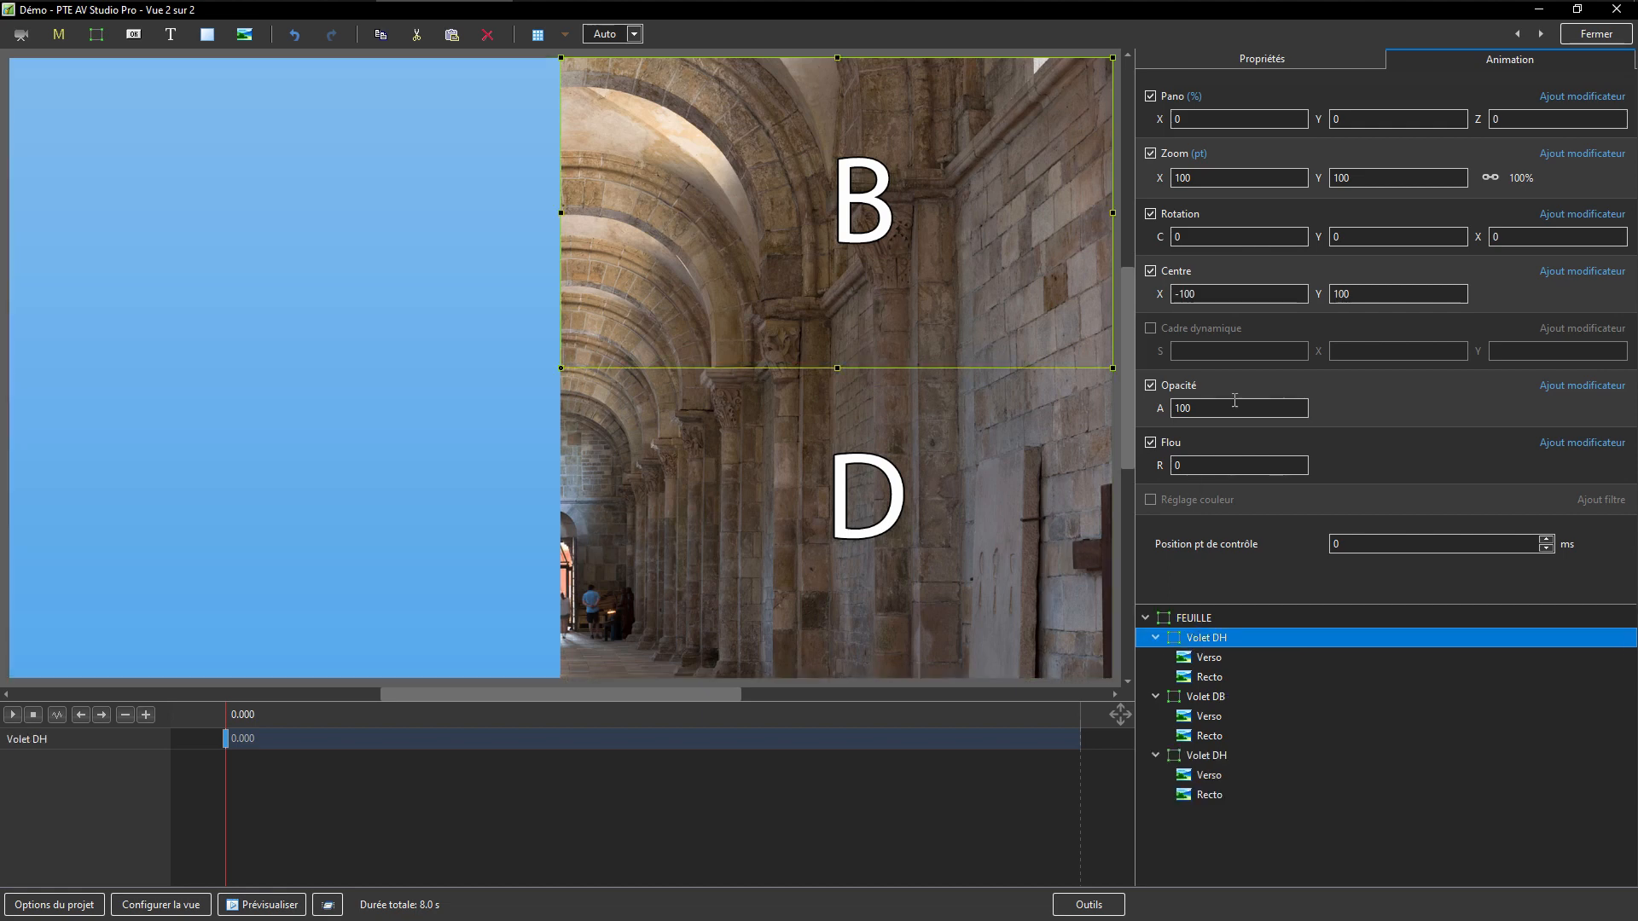
pyautogui.click(1160, 297)
pyautogui.click(1192, 346)
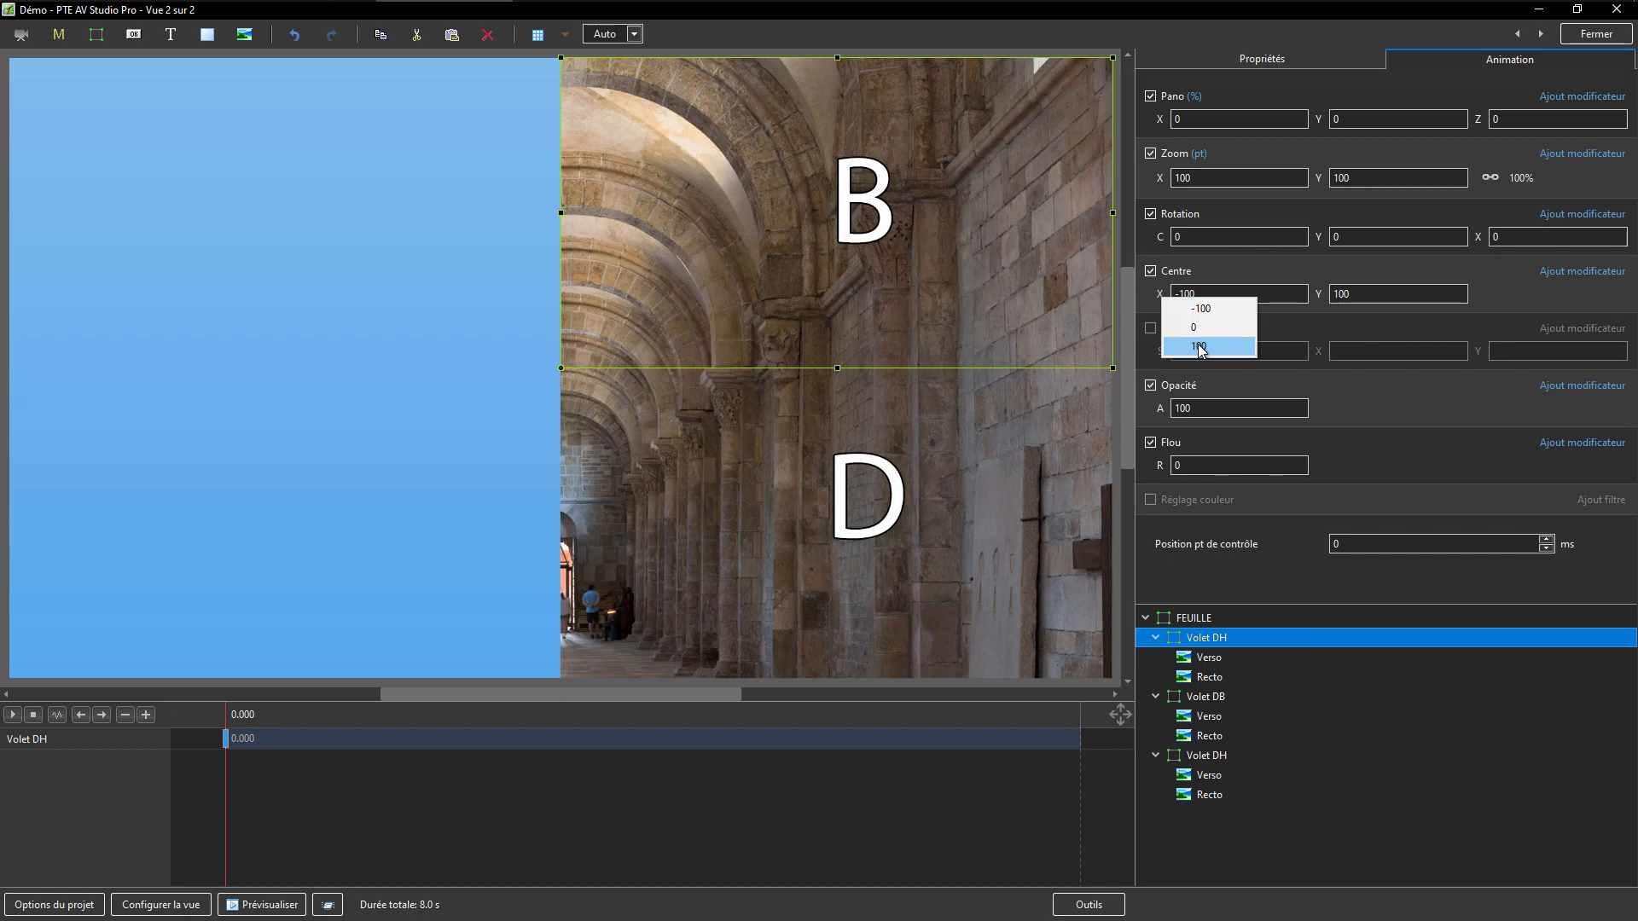
# In the new Volet DH copy, set the centre X value to 100 for the Recto image and -100 for the Verso image.
pyautogui.click(1194, 678)
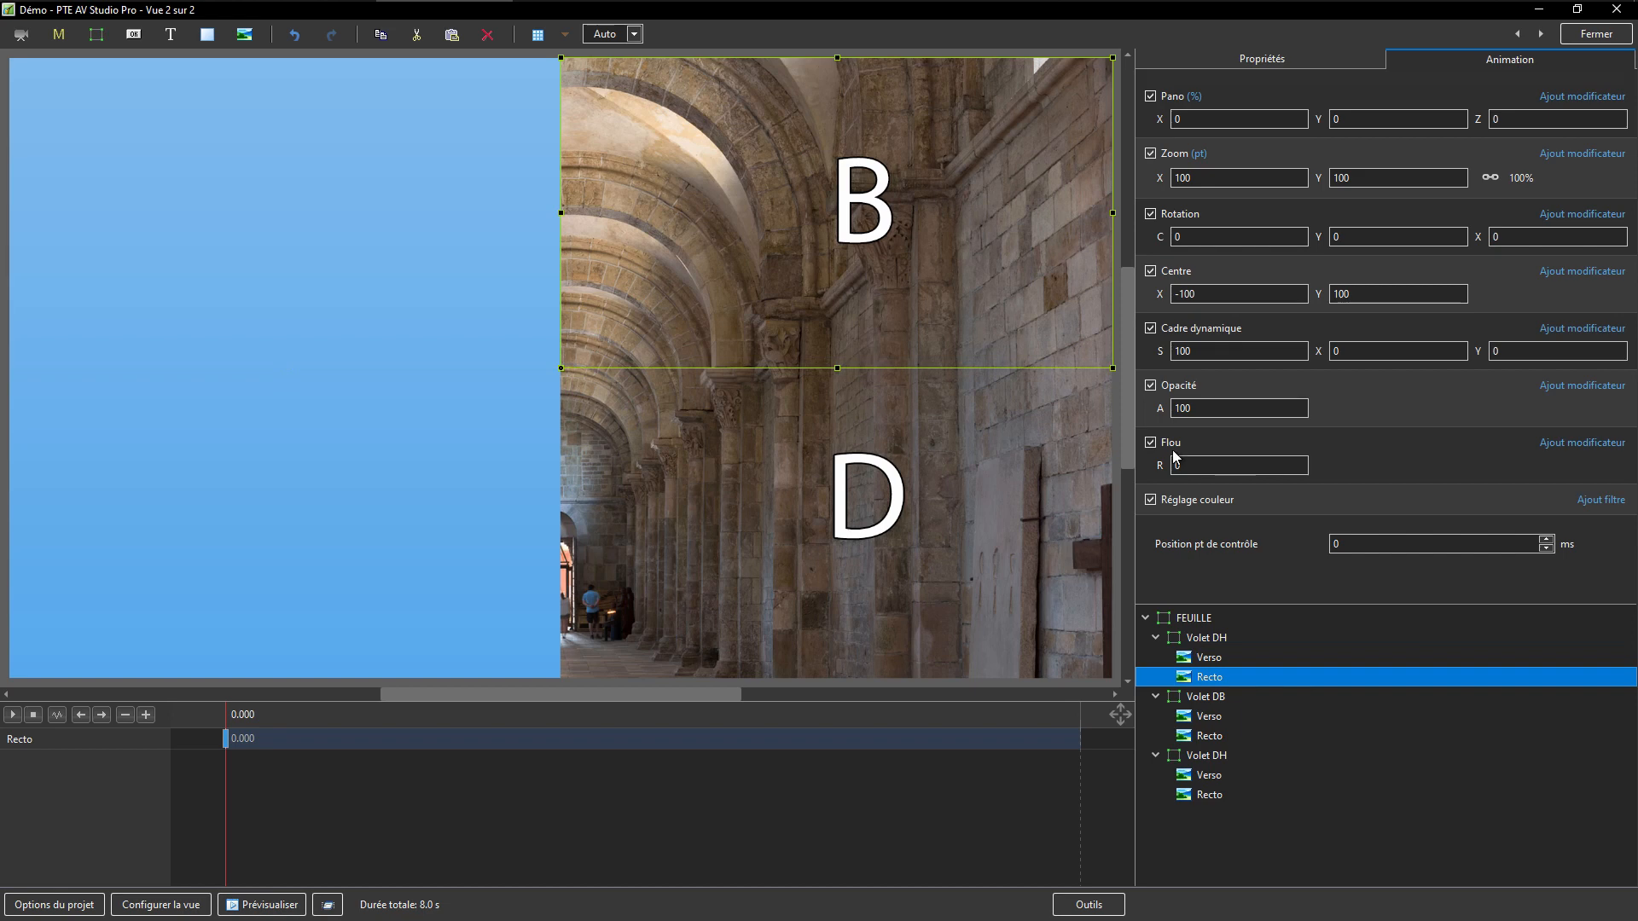
pyautogui.click(1156, 294)
pyautogui.click(1193, 344)
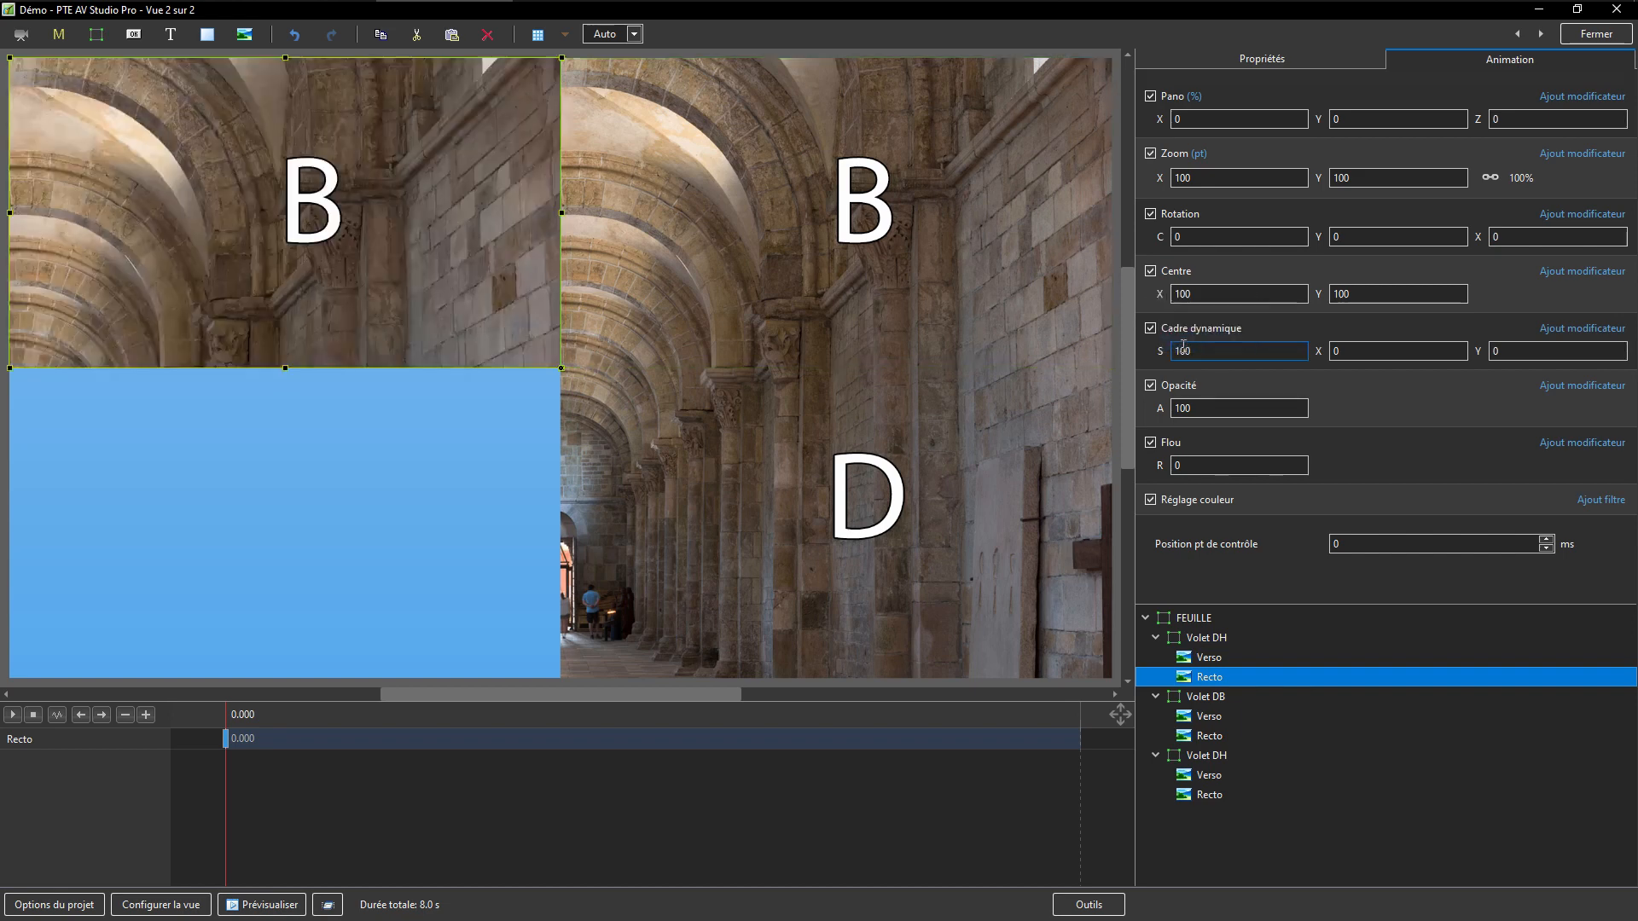
pyautogui.click(1192, 655)
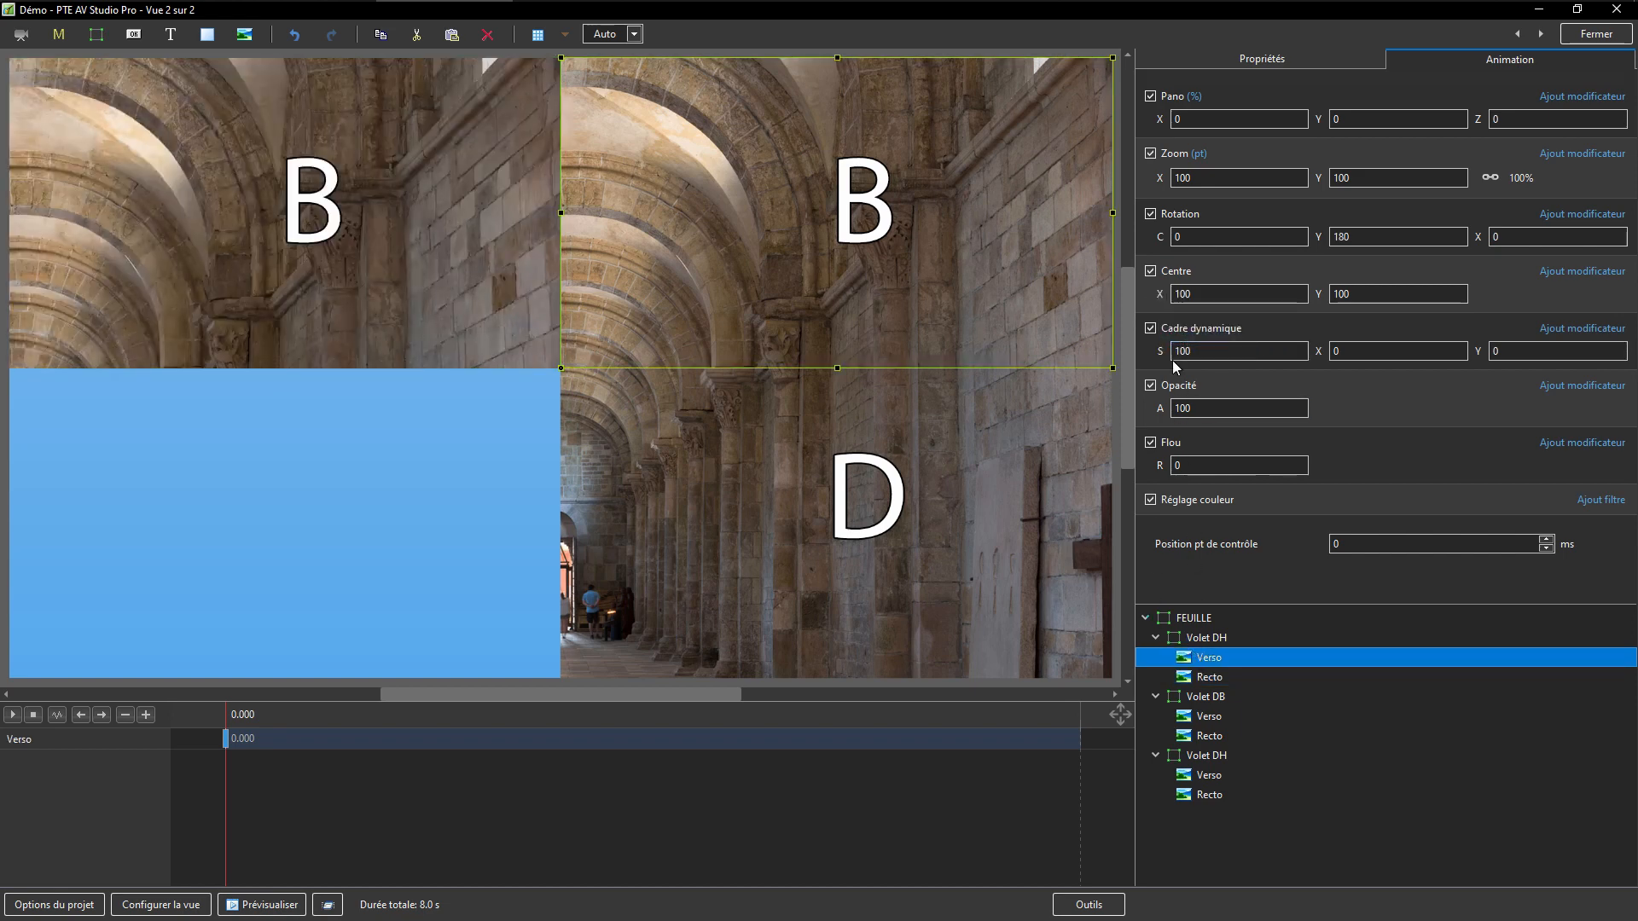
pyautogui.click(1160, 294)
pyautogui.click(1196, 305)
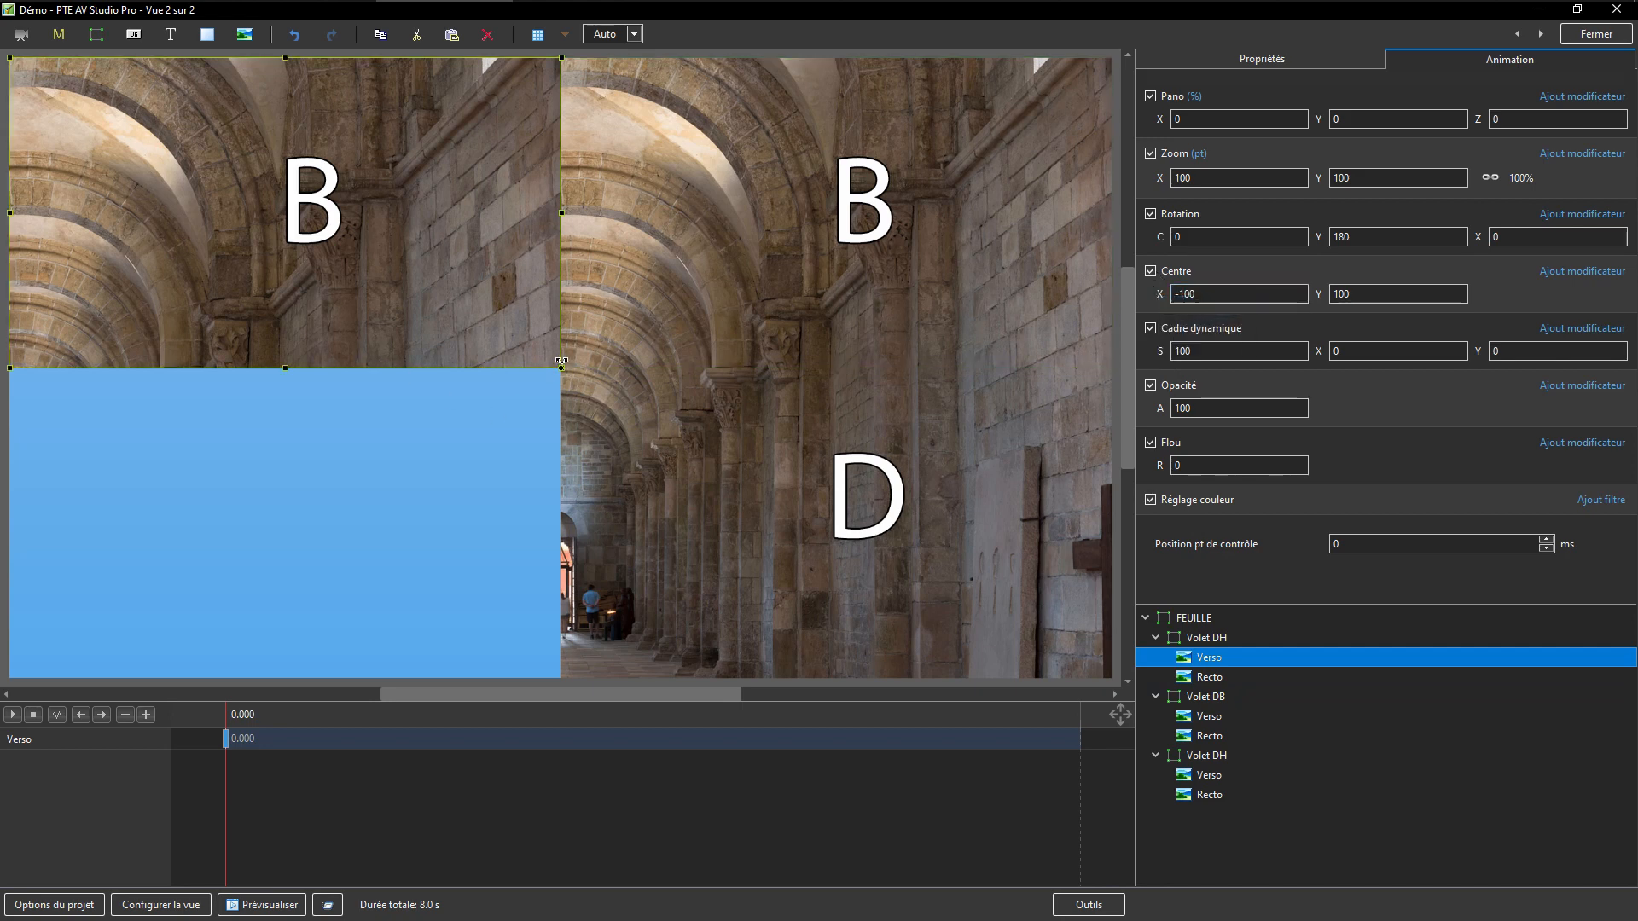
# Change the crop of the copied flap's Recto image to 0 at Gauche and 50 at Droite.
pyautogui.click(1210, 678)
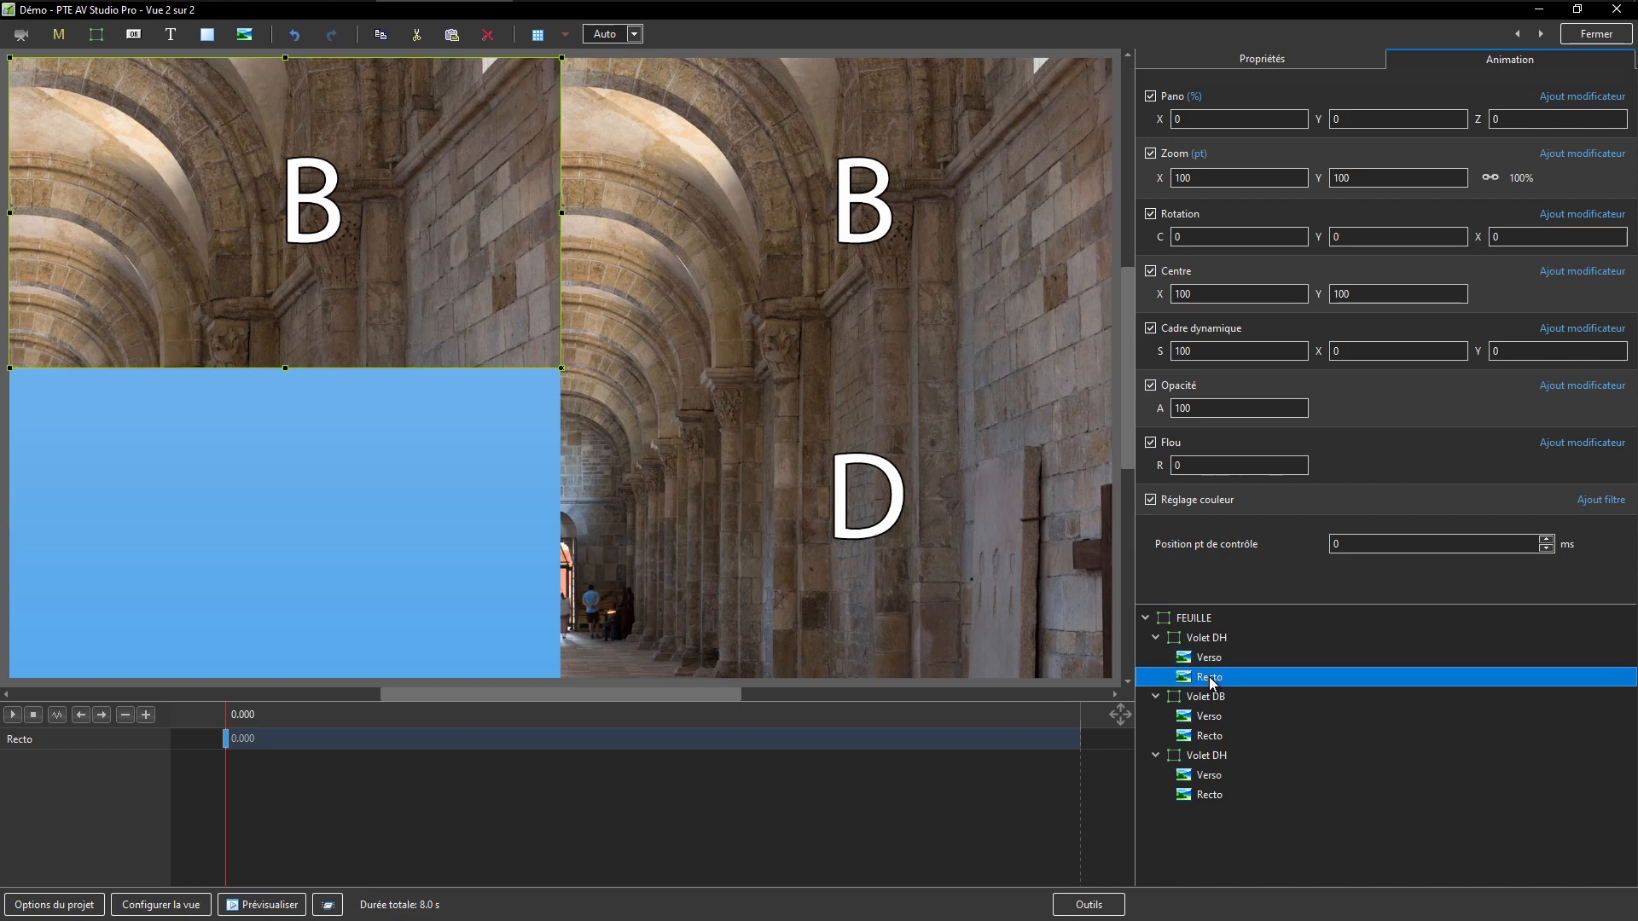
pyautogui.click(1198, 60)
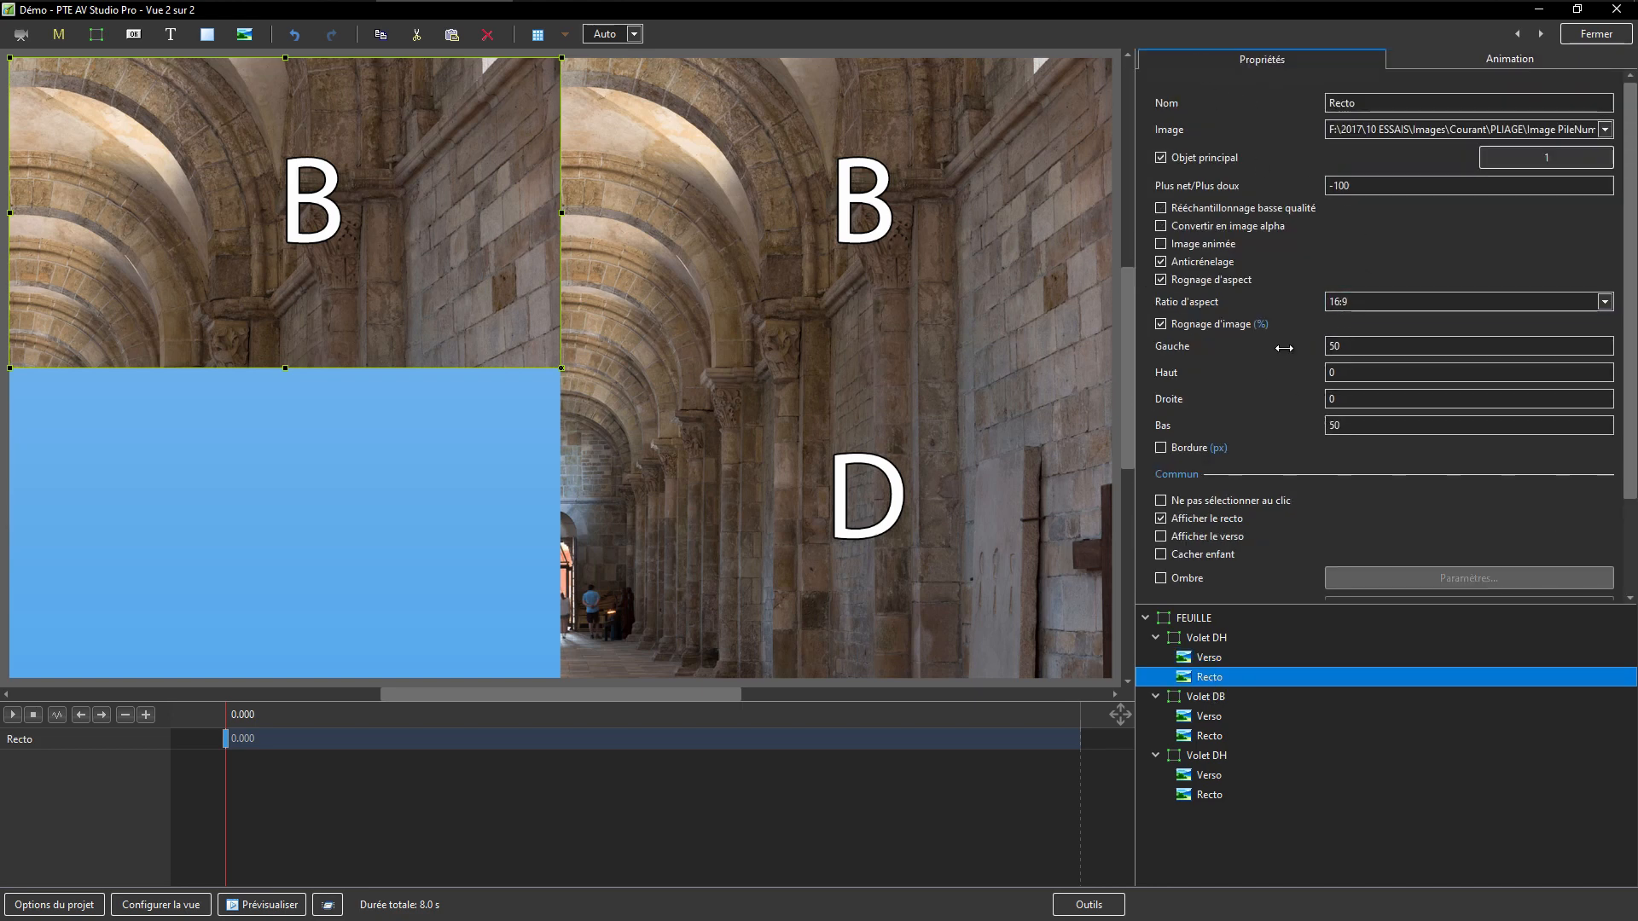
pyautogui.doubleClick(1343, 351)
pyautogui.write('0')
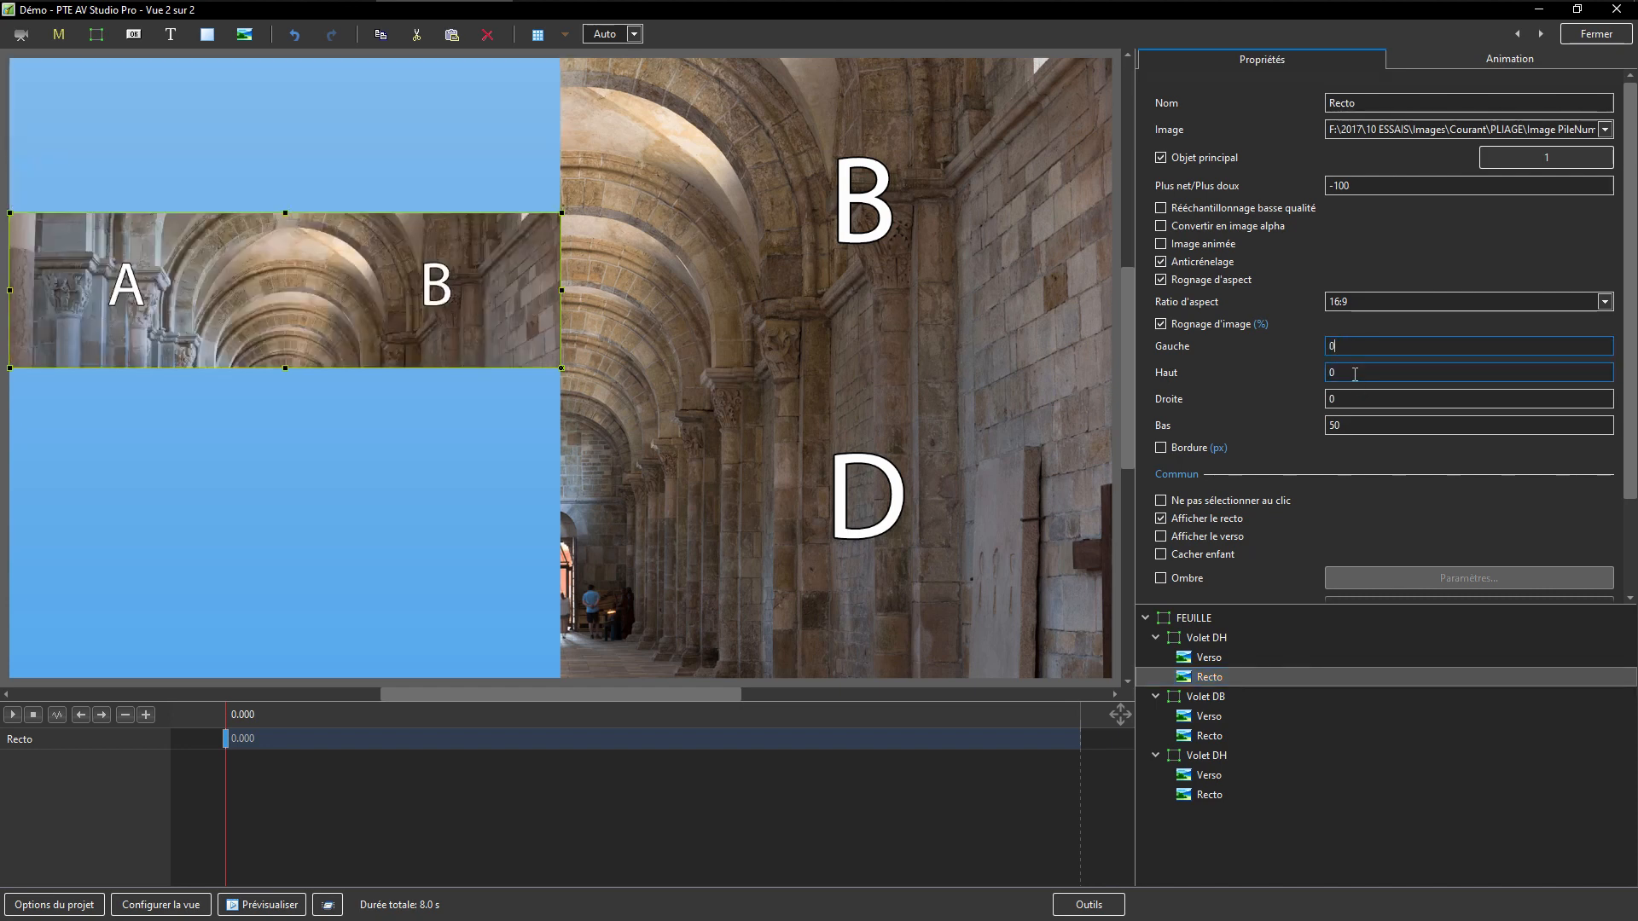
pyautogui.doubleClick(1366, 399)
pyautogui.write('50')
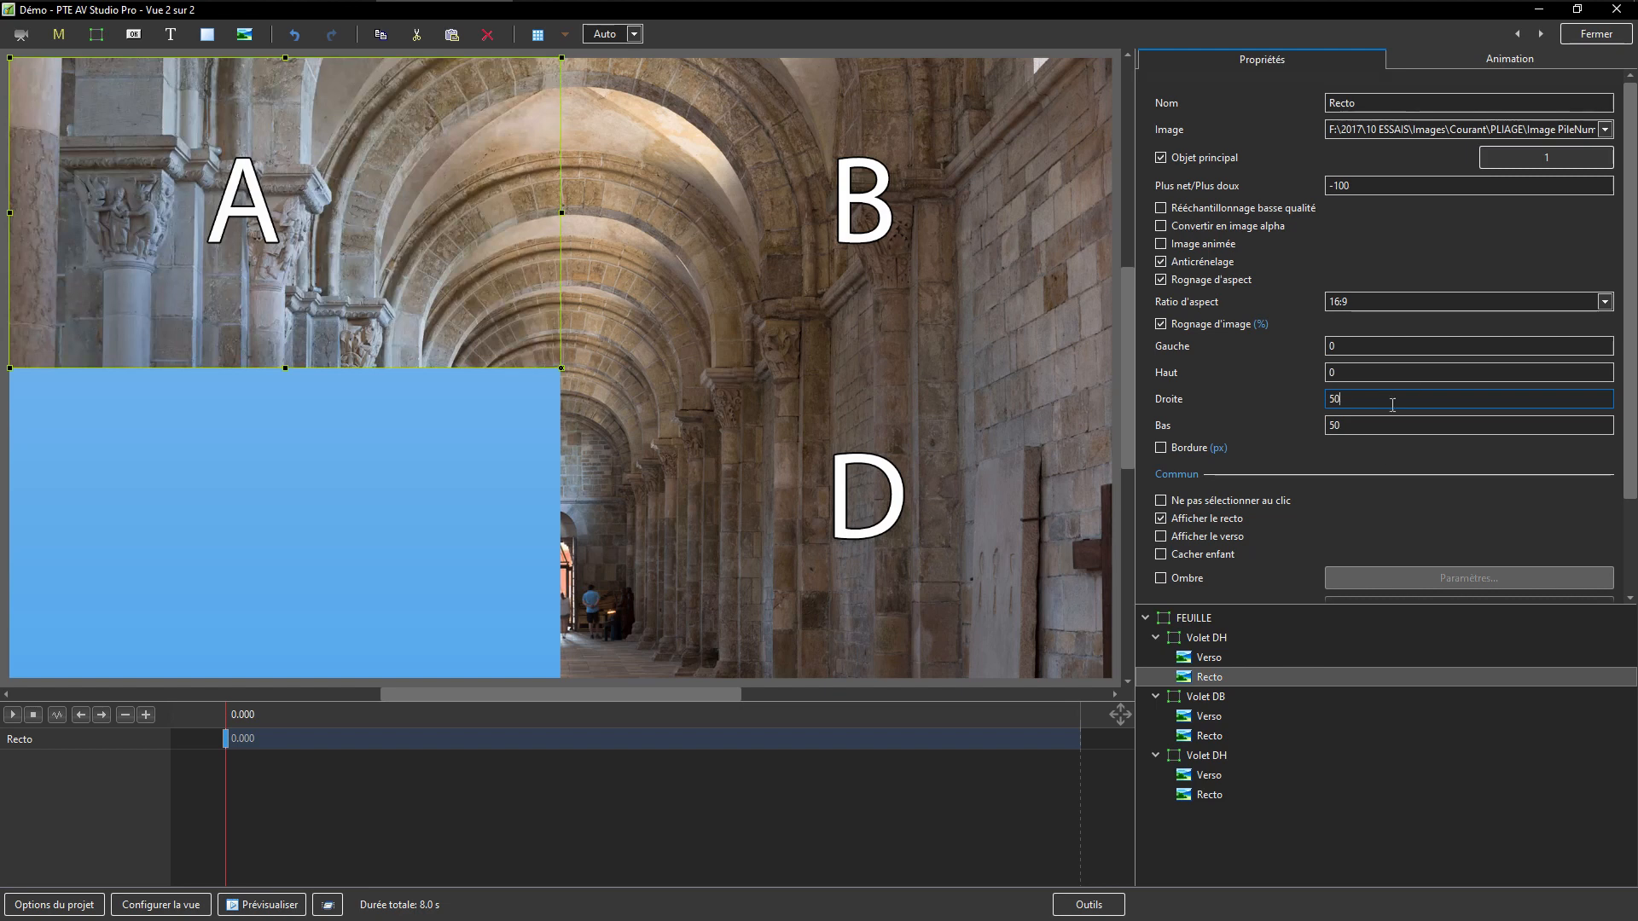
# Change the crop of the copied flap's Verso image to 0 at Droite and 50 at Gauche.
pyautogui.click(1211, 658)
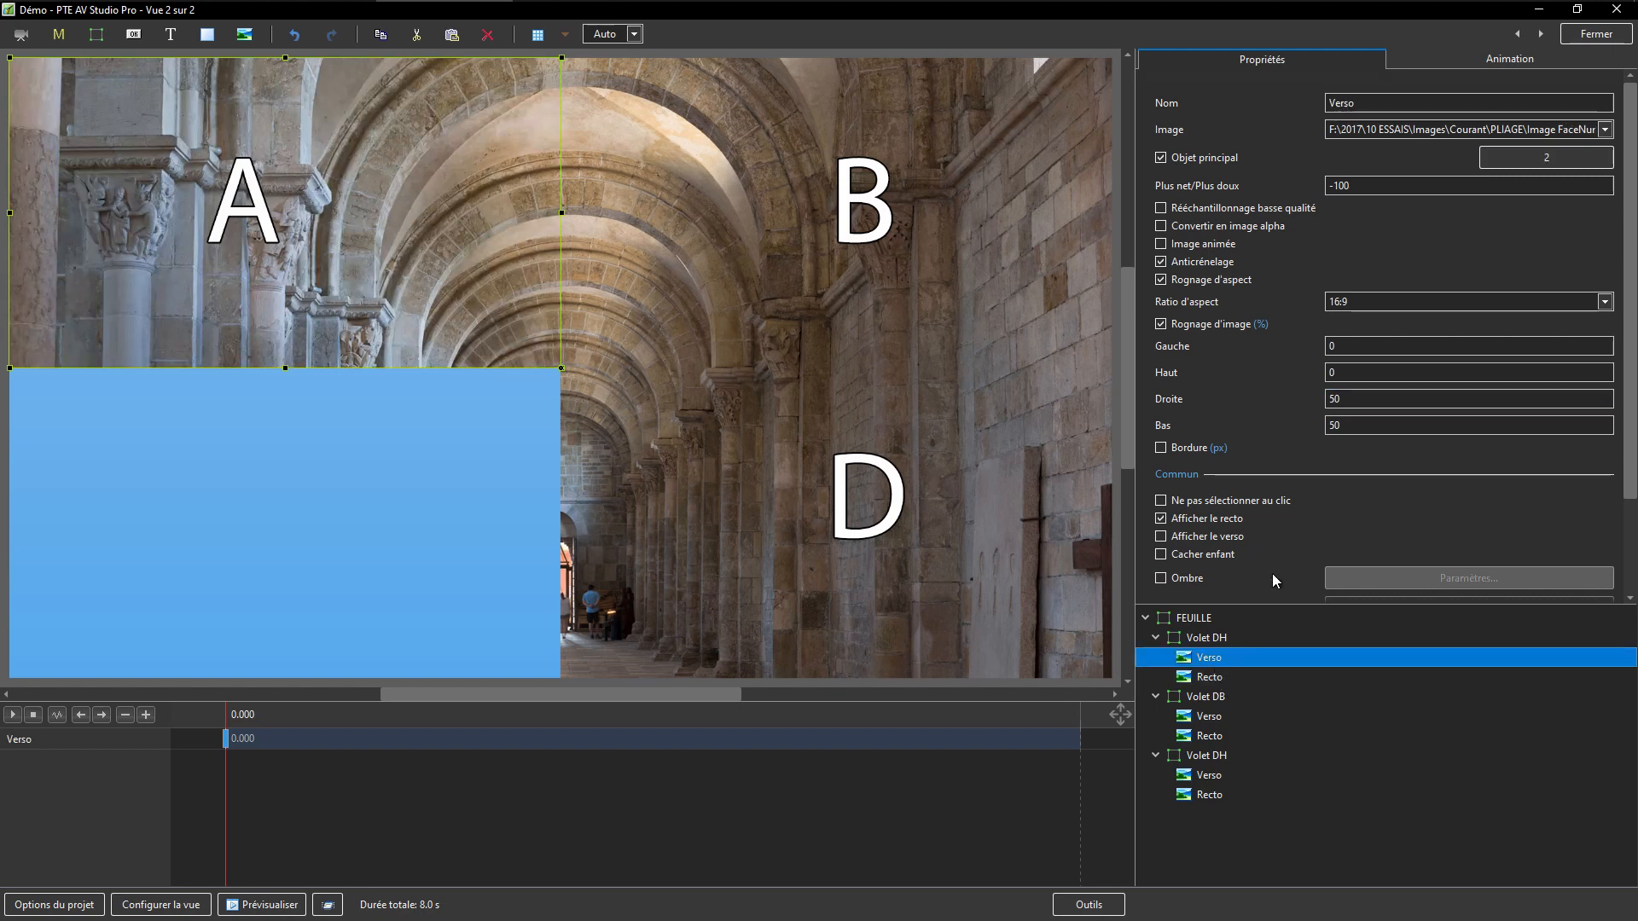
pyautogui.click(1351, 400)
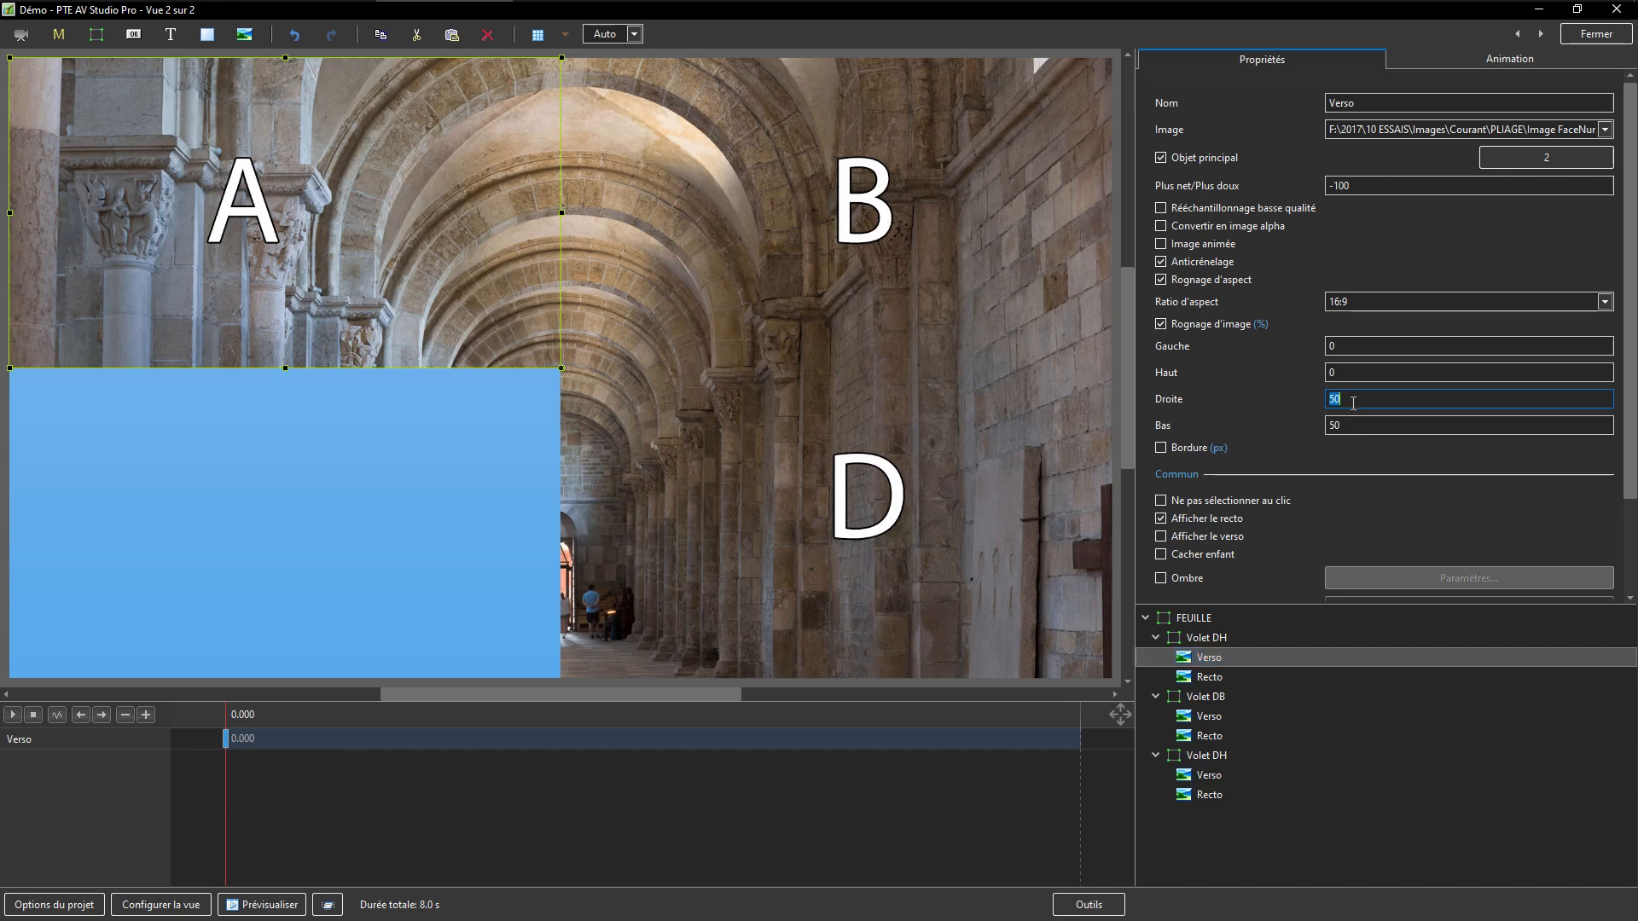
pyautogui.write('0')
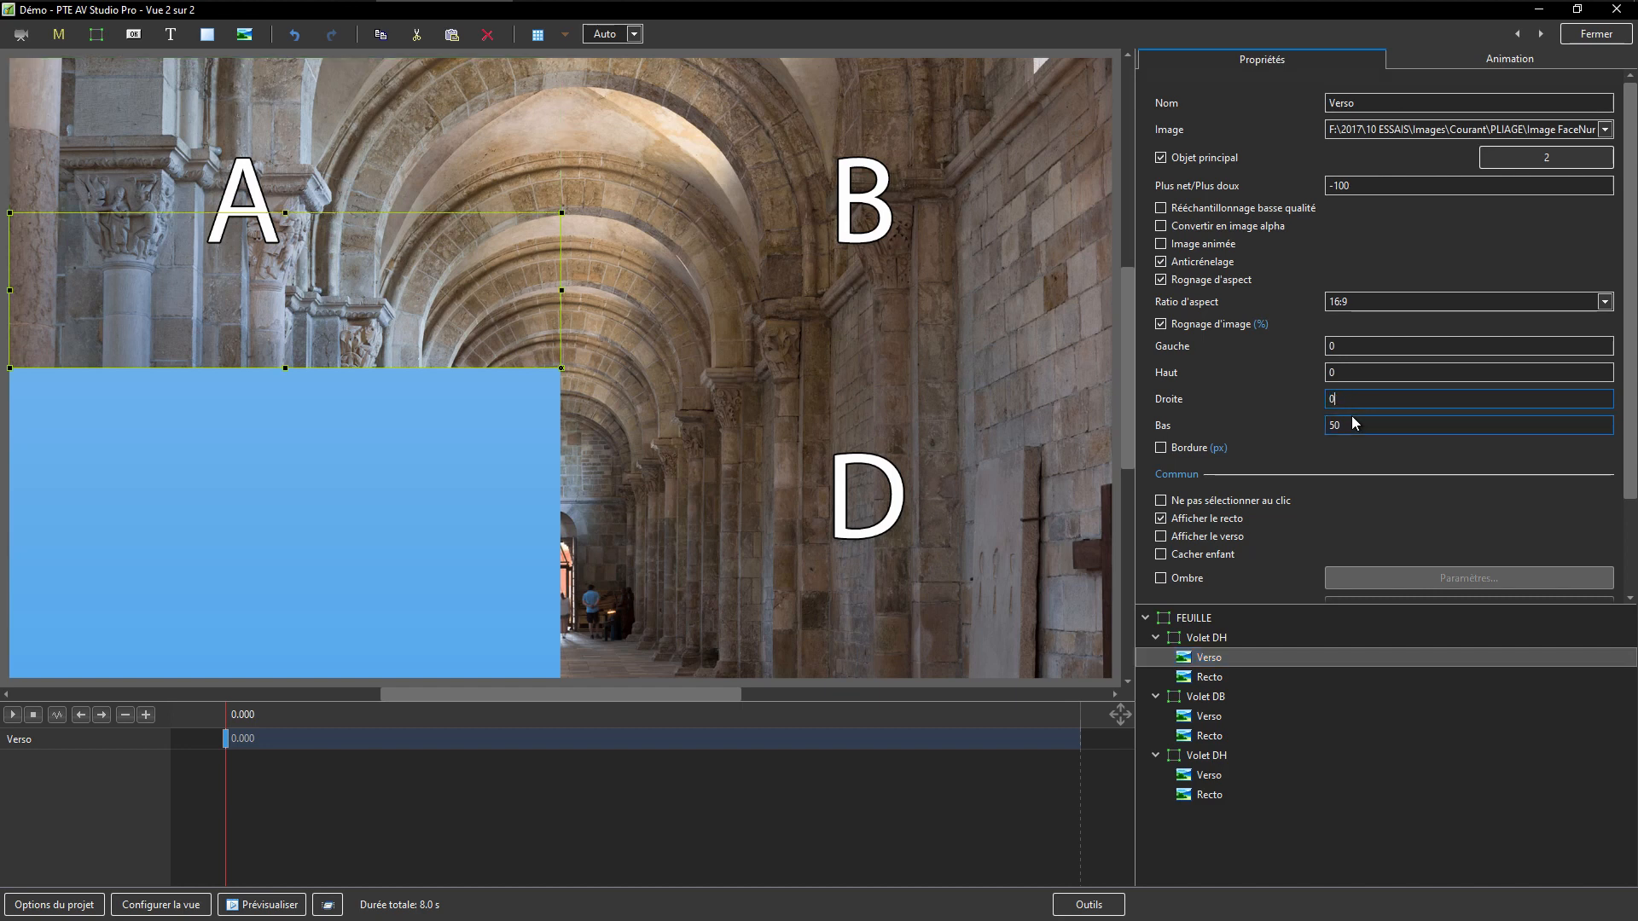
pyautogui.click(1344, 345)
pyautogui.write('50')
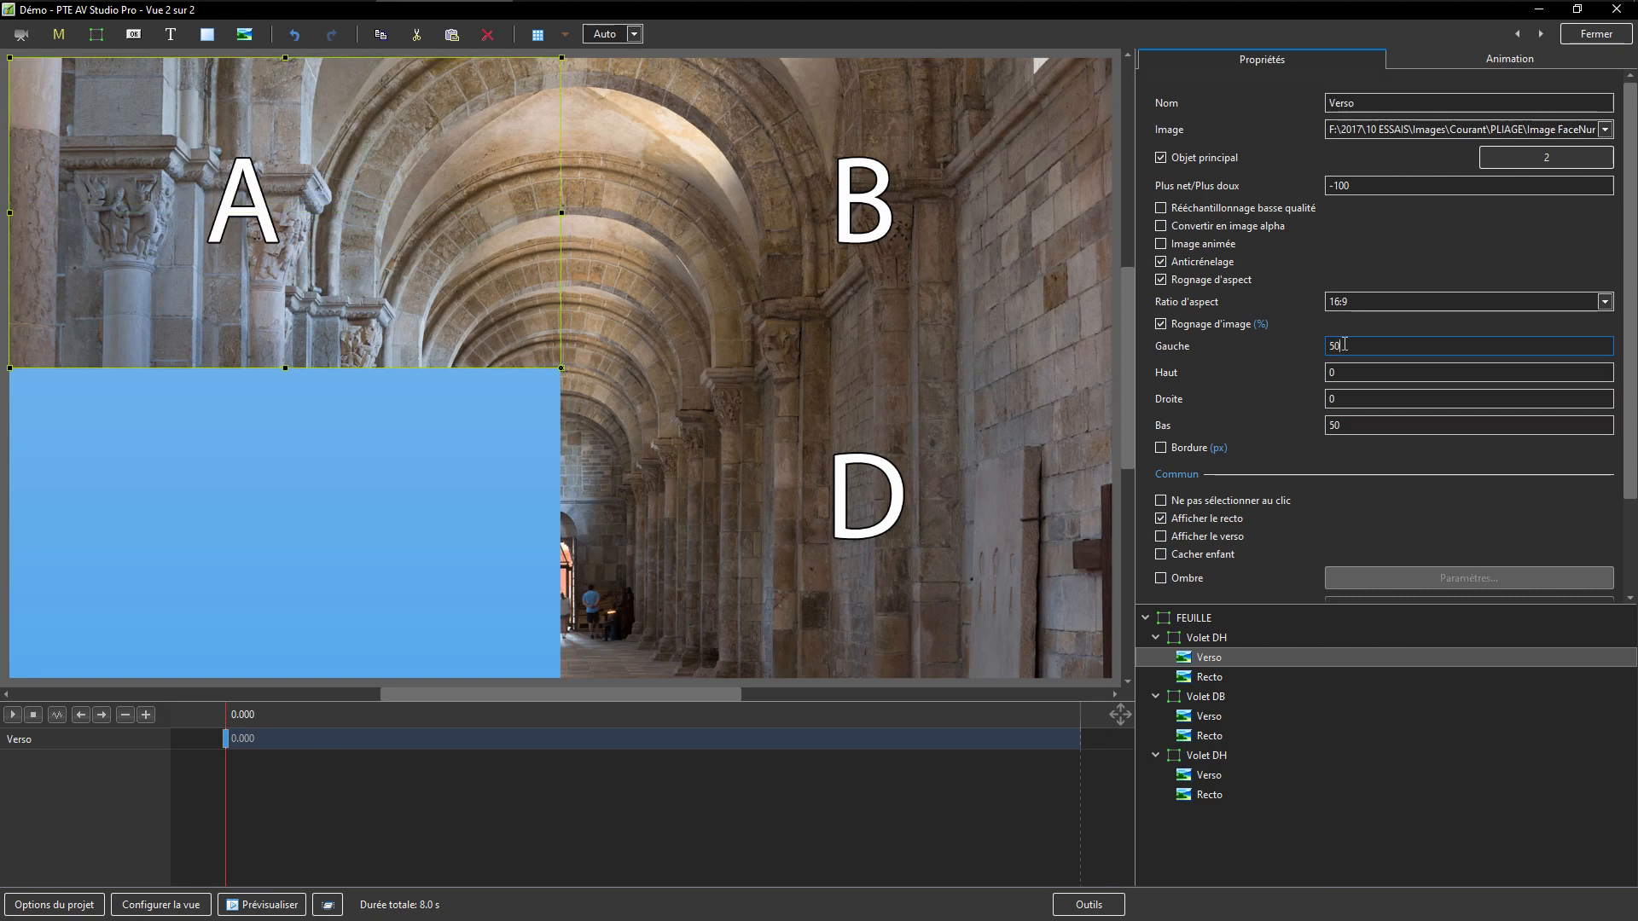
# Rotate FEUILLE about Y to check the new flap's back face, and reset the rotation to 0.
pyautogui.click(1191, 617)
pyautogui.click(1435, 61)
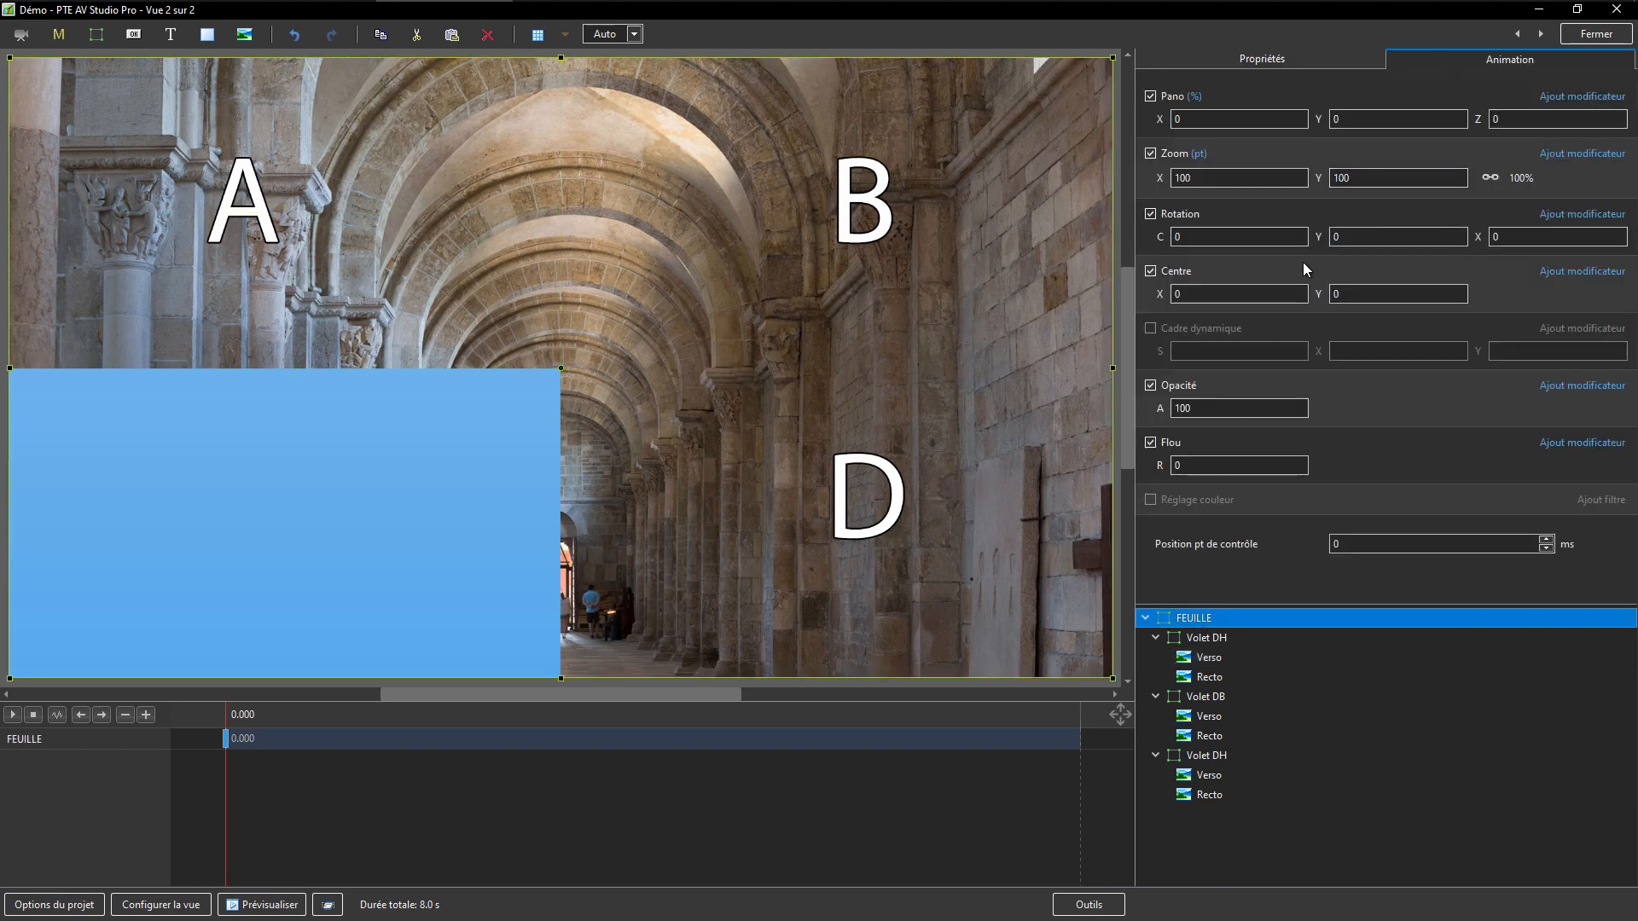
pyautogui.moveTo(1311, 236)
pyautogui.mouseDown()
pyautogui.moveTo(1465, 220)
pyautogui.moveTo(1322, 238)
pyautogui.mouseUp()
pyautogui.doubleClick(1320, 238)
# Display slide 7 with the Etape 7 instructions in the instruction project, and return to the Démo project.
pyautogui.hotkey('alt', 'Tab')
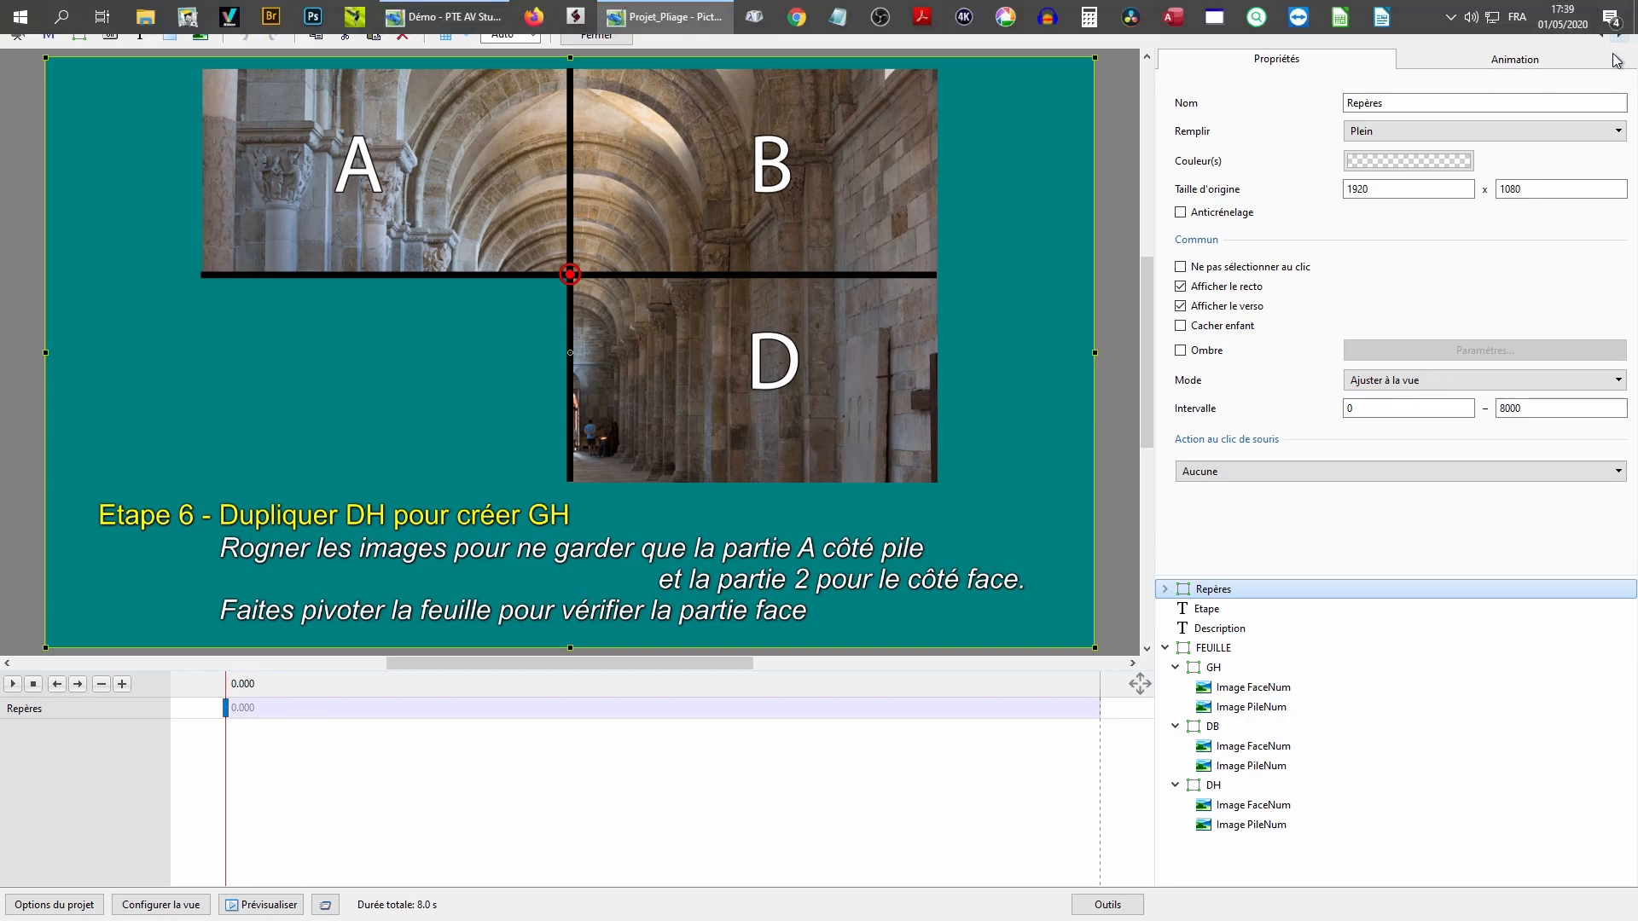
pyautogui.click(1618, 35)
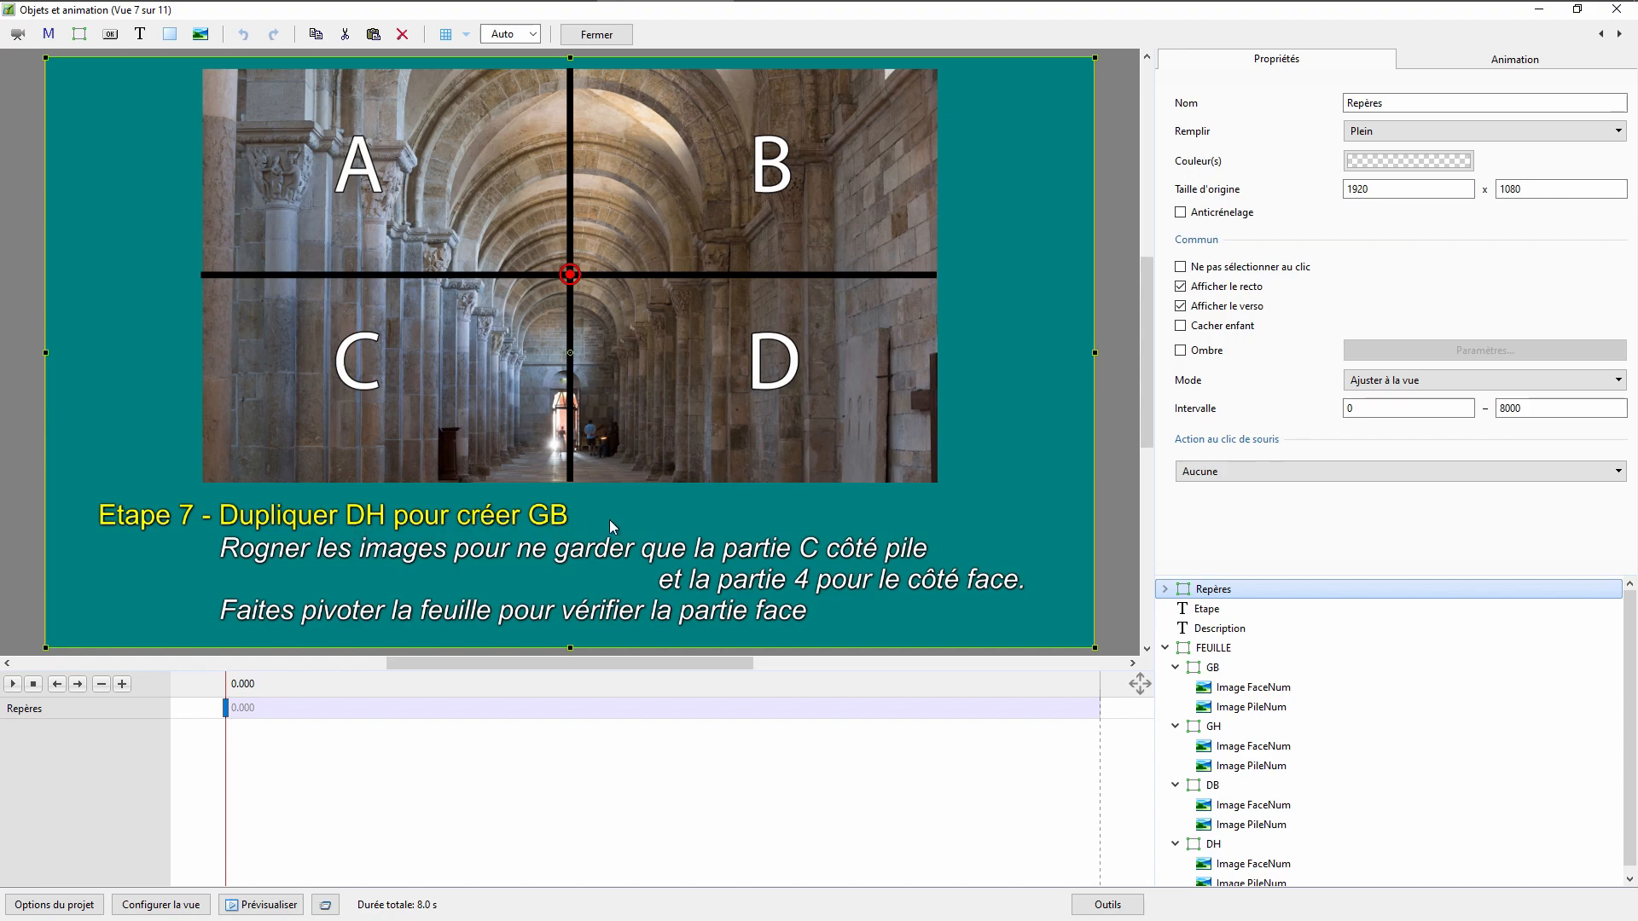
pyautogui.hotkey('alt', 'Tab')
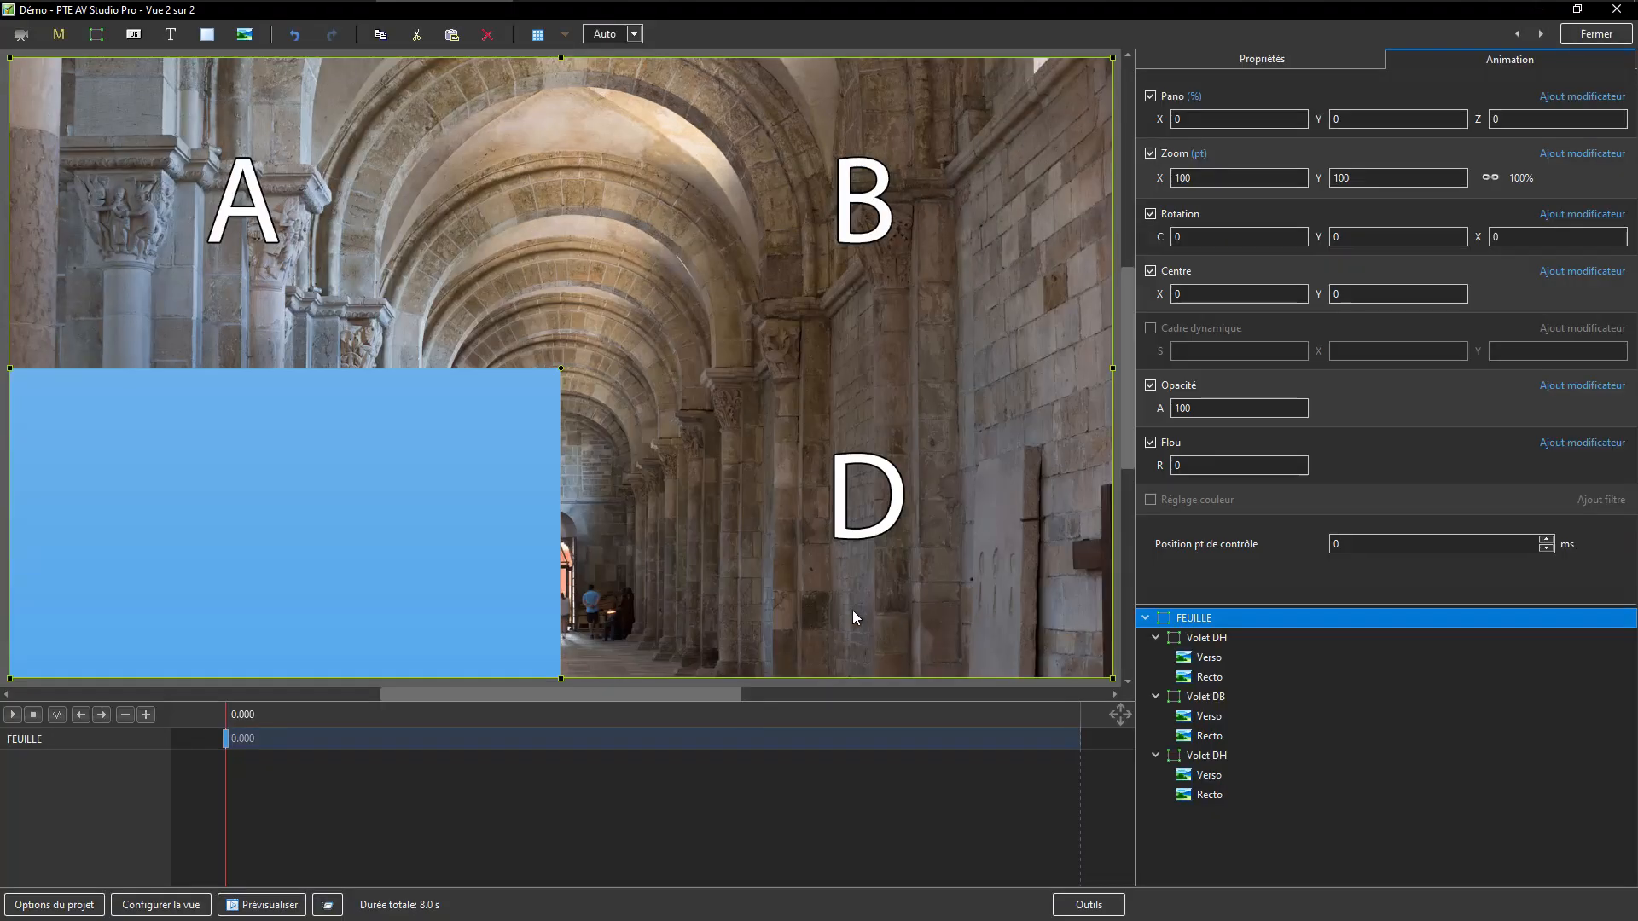
# Duplicate Volet DB inside FEUILLE and set the copied flap's Centre X to 100.
pyautogui.click(1200, 695)
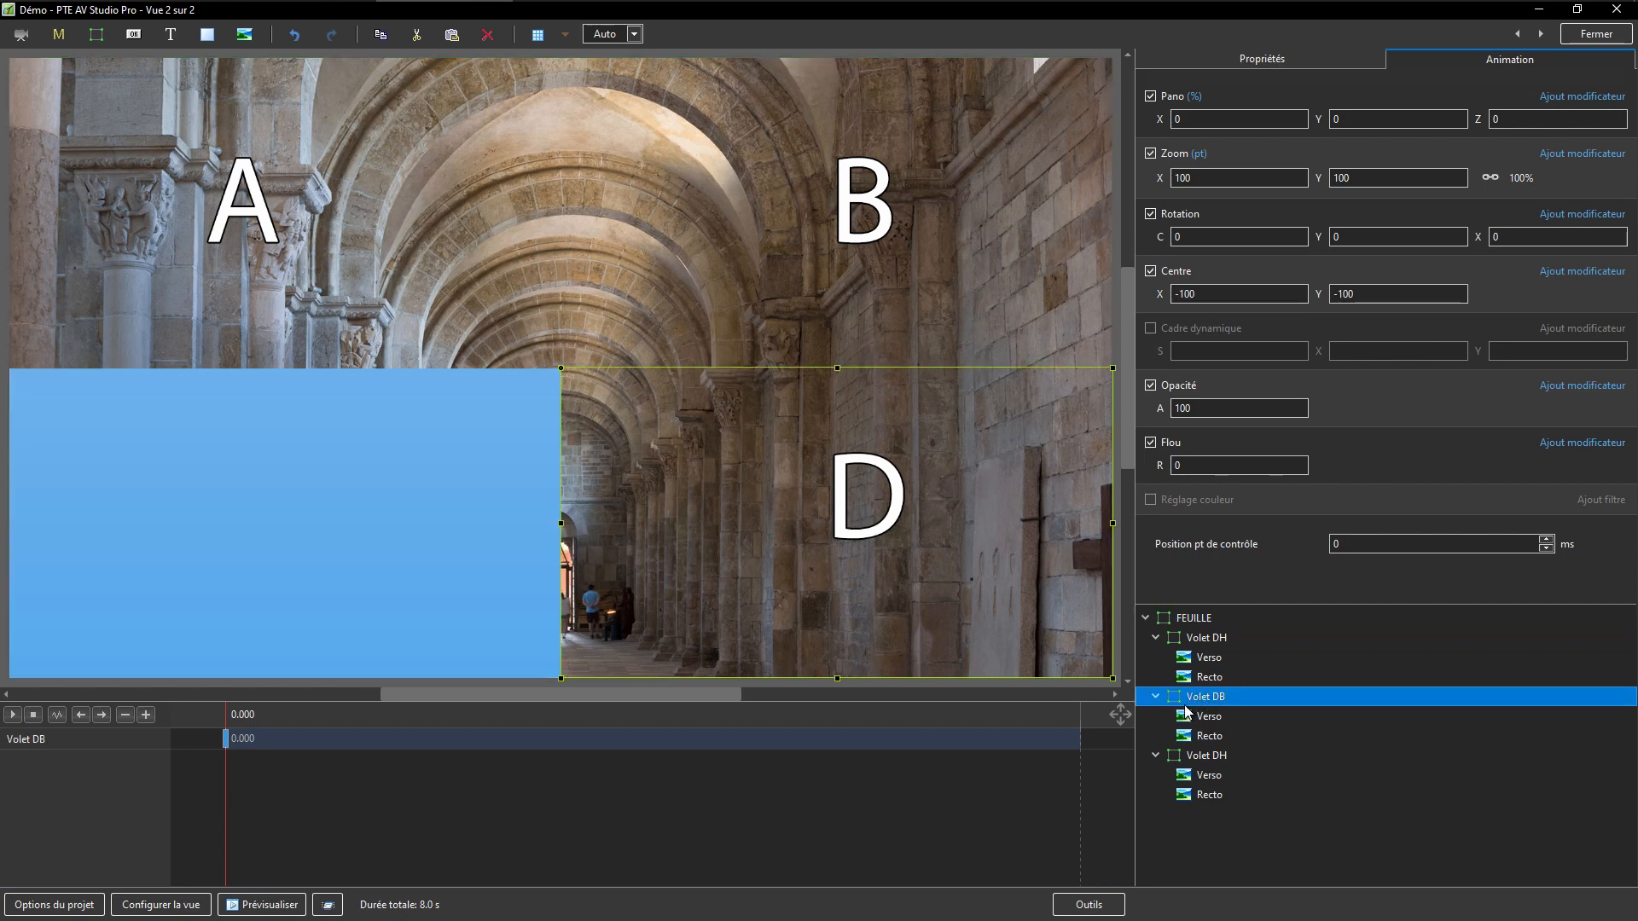
pyautogui.click(1199, 619)
pyautogui.hotkey('ctrl', 'v')
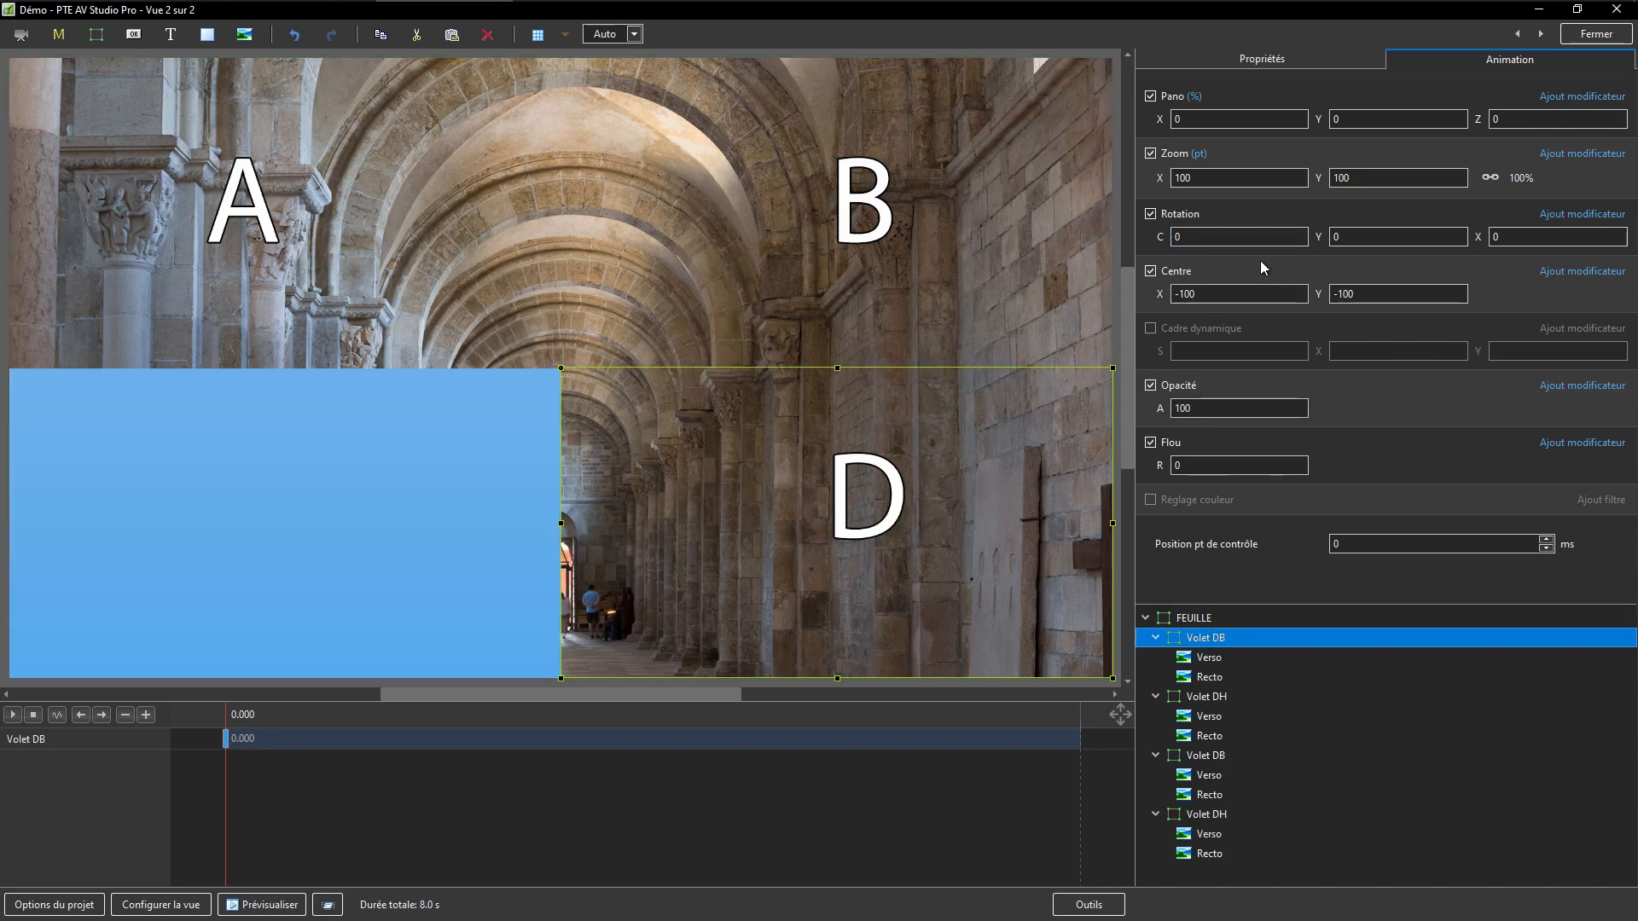
pyautogui.rightClick(1156, 294)
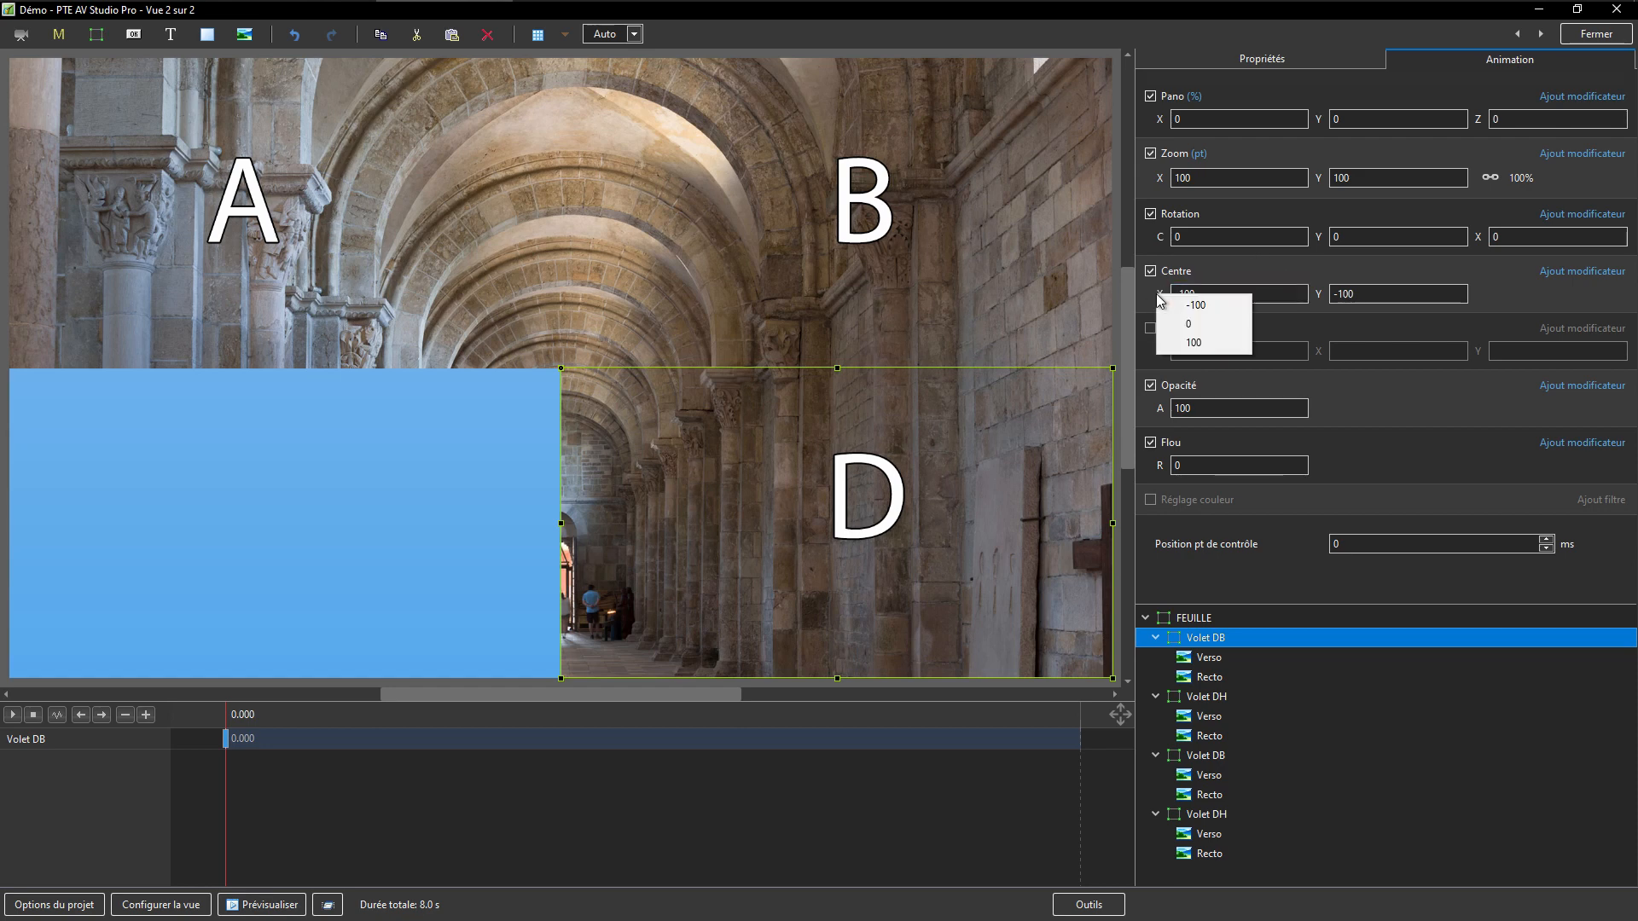
pyautogui.click(1194, 345)
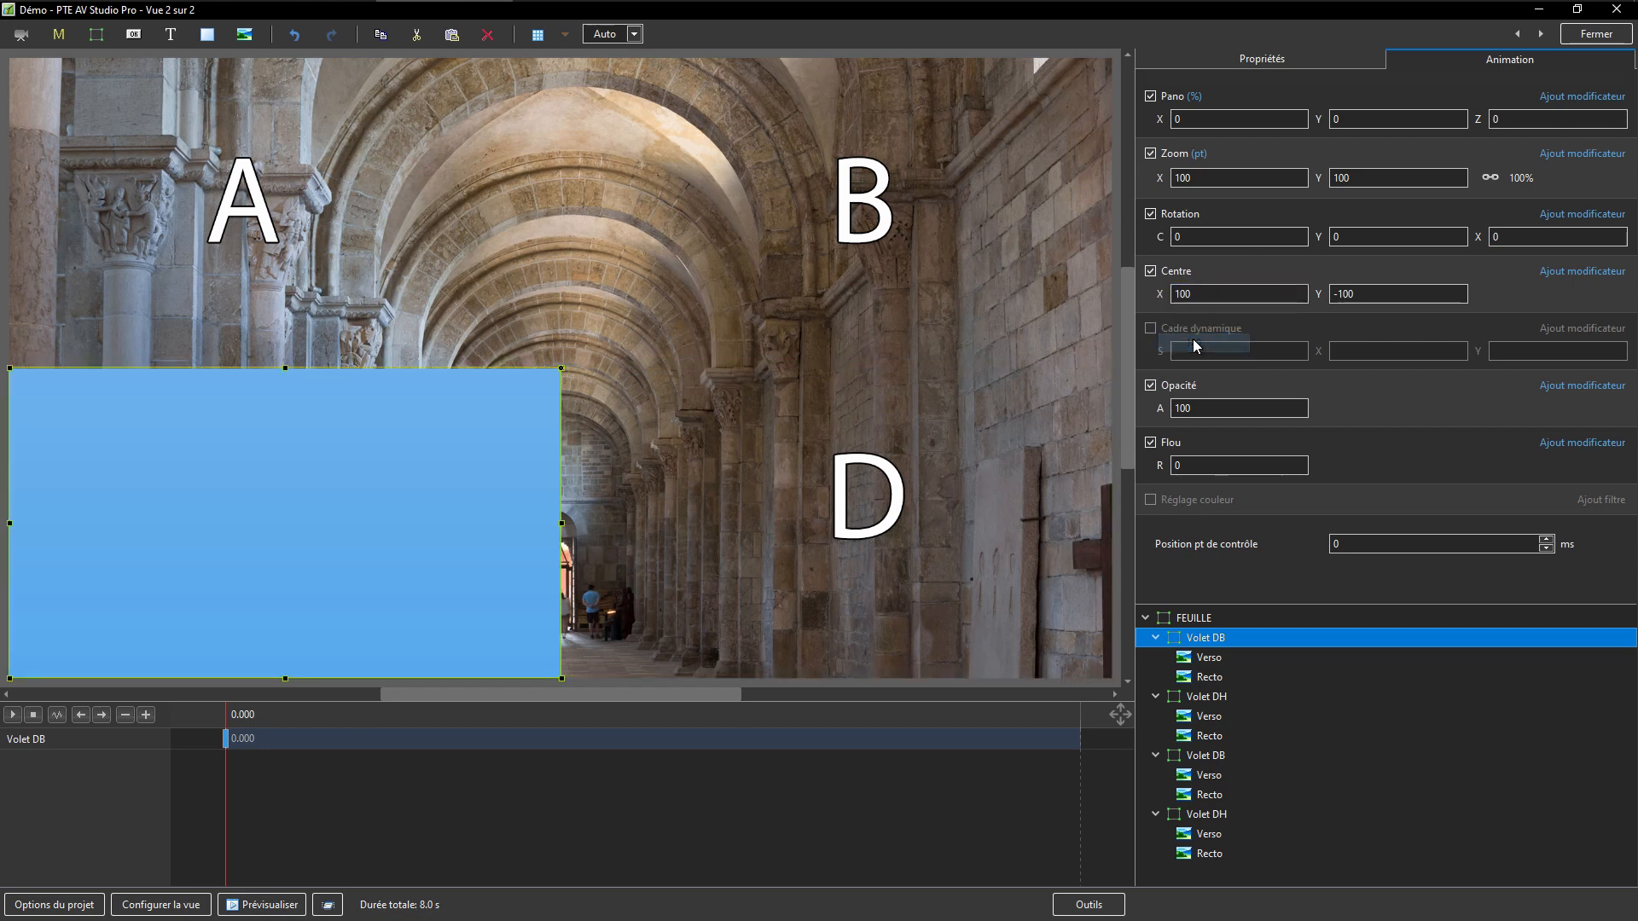
# Set Centre X to 100 for the copied flap's Recto image and to -100 for its Verso image.
pyautogui.click(1214, 677)
pyautogui.rightClick(1156, 293)
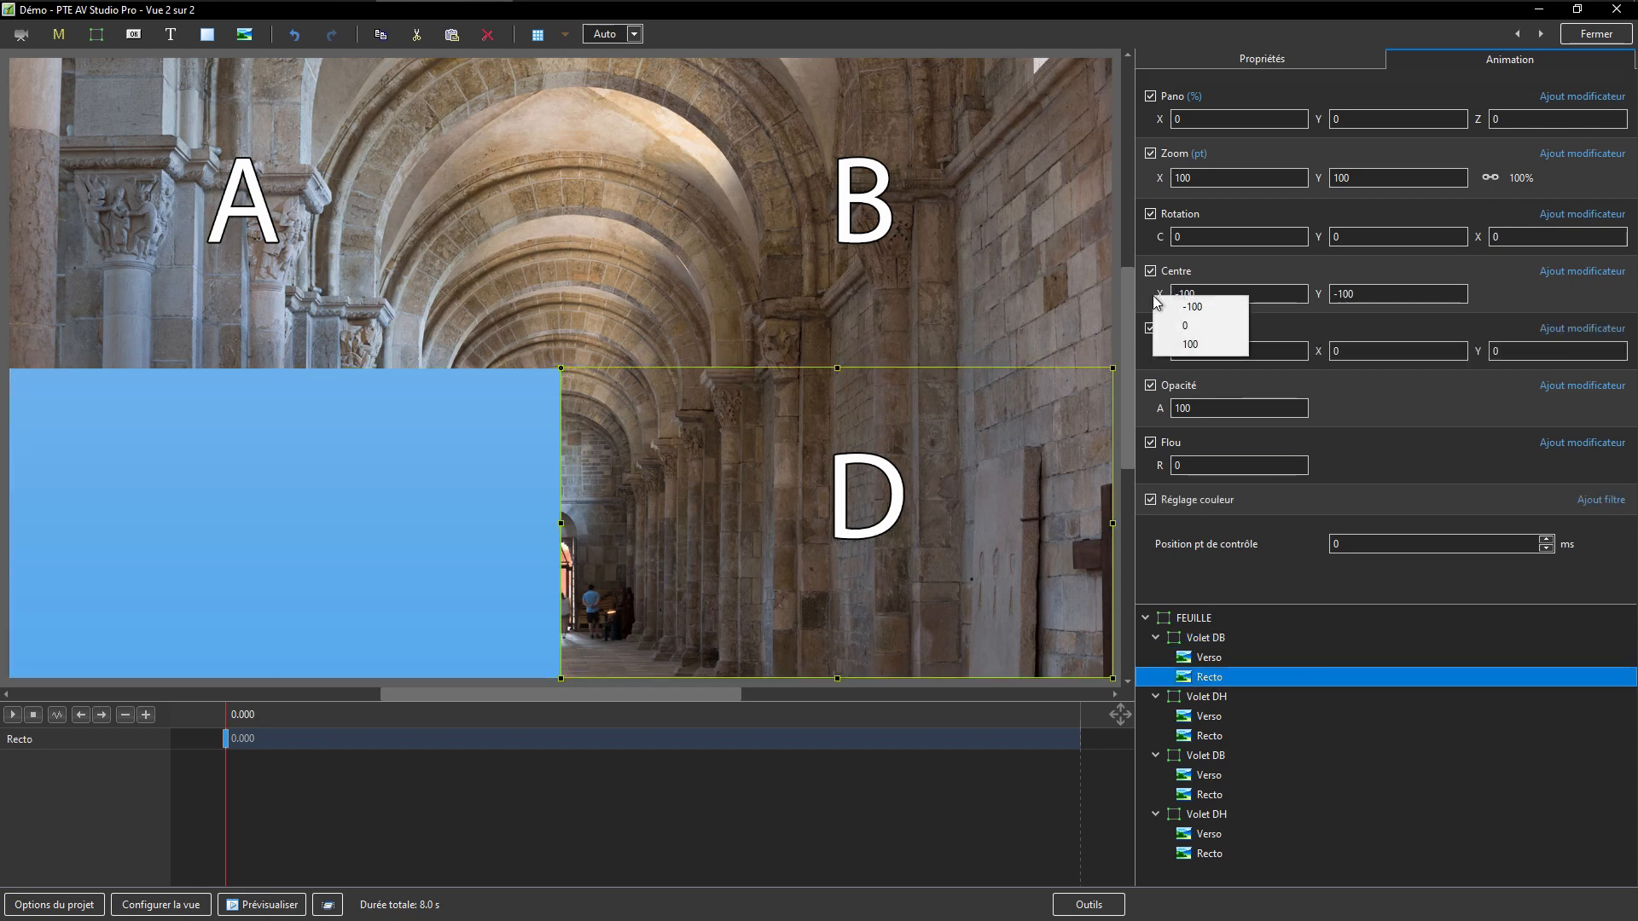
pyautogui.click(1188, 347)
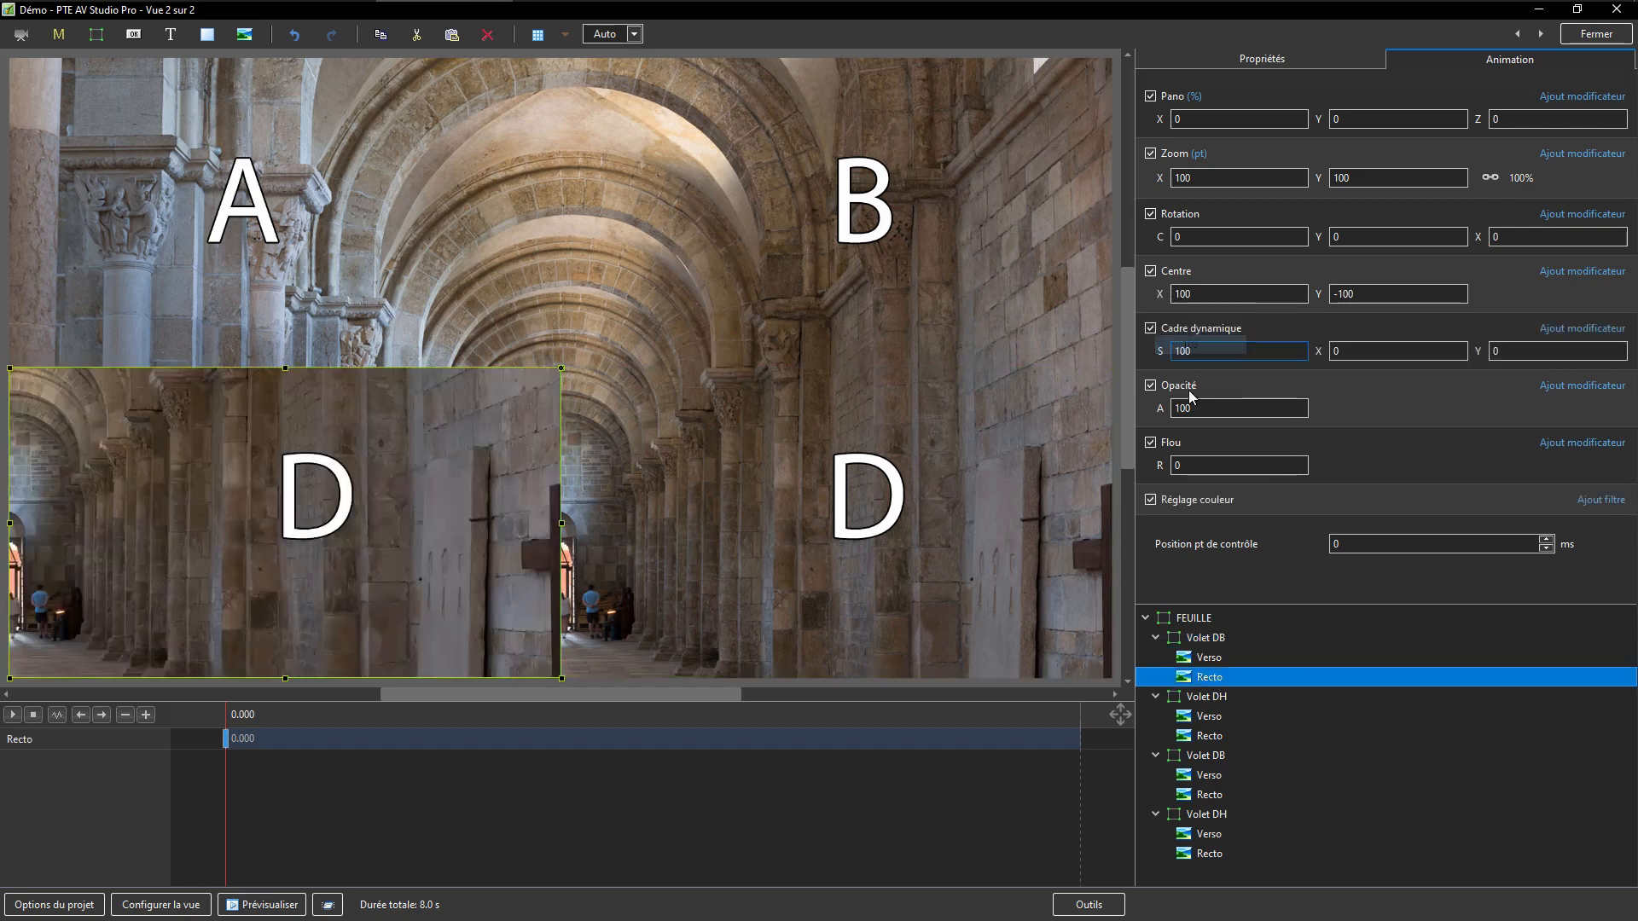
pyautogui.click(1208, 657)
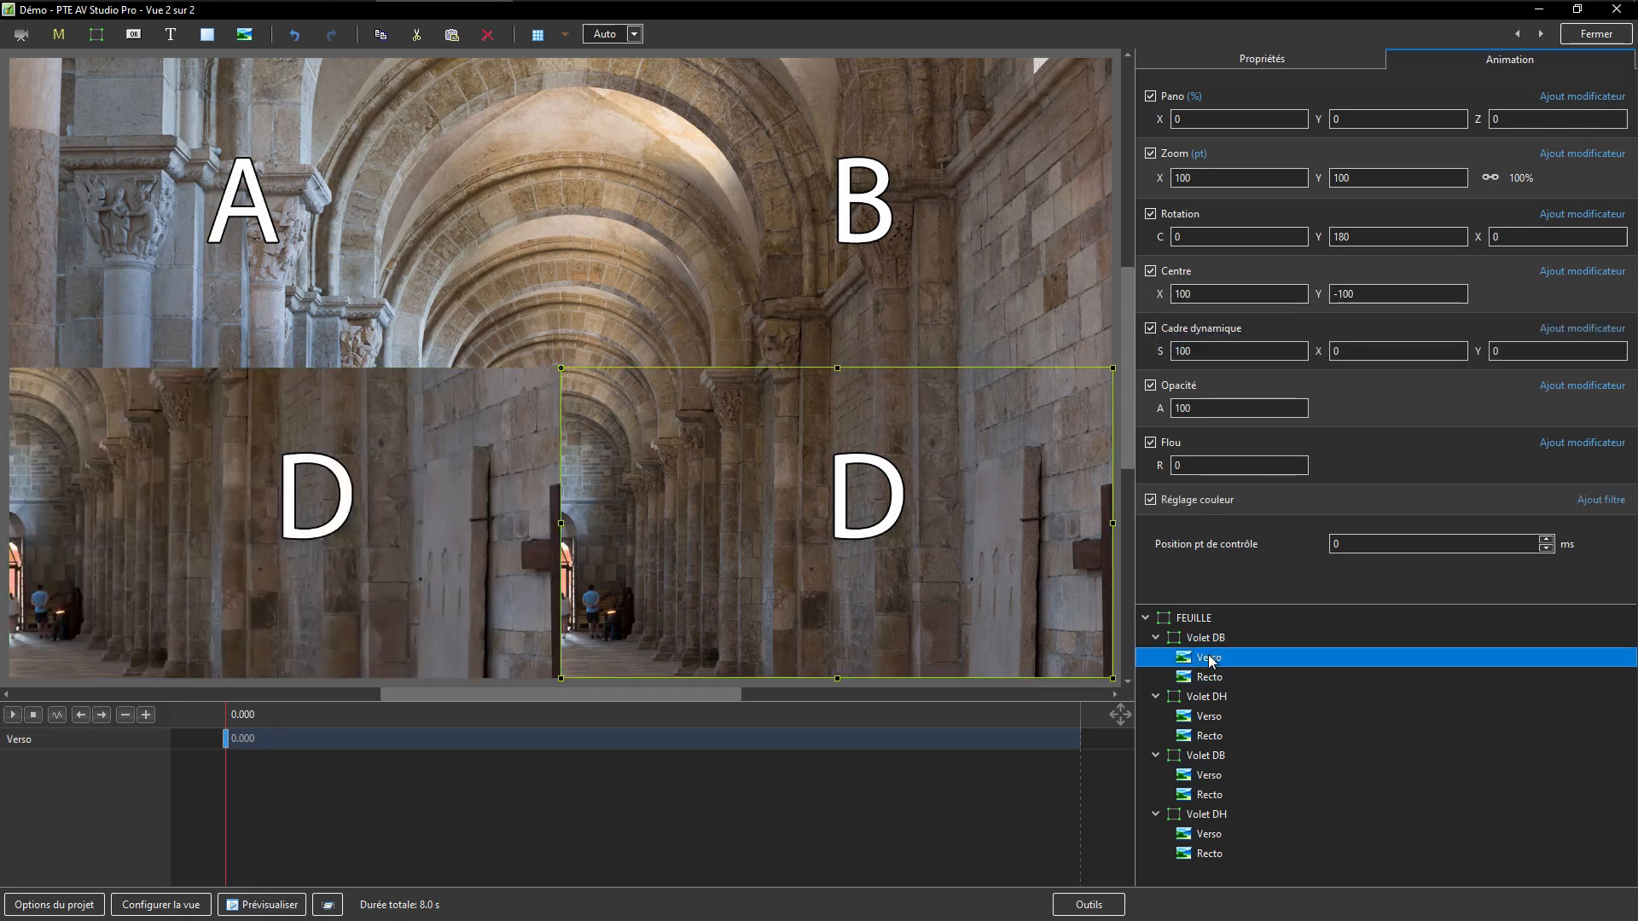
pyautogui.rightClick(1161, 293)
pyautogui.click(1196, 305)
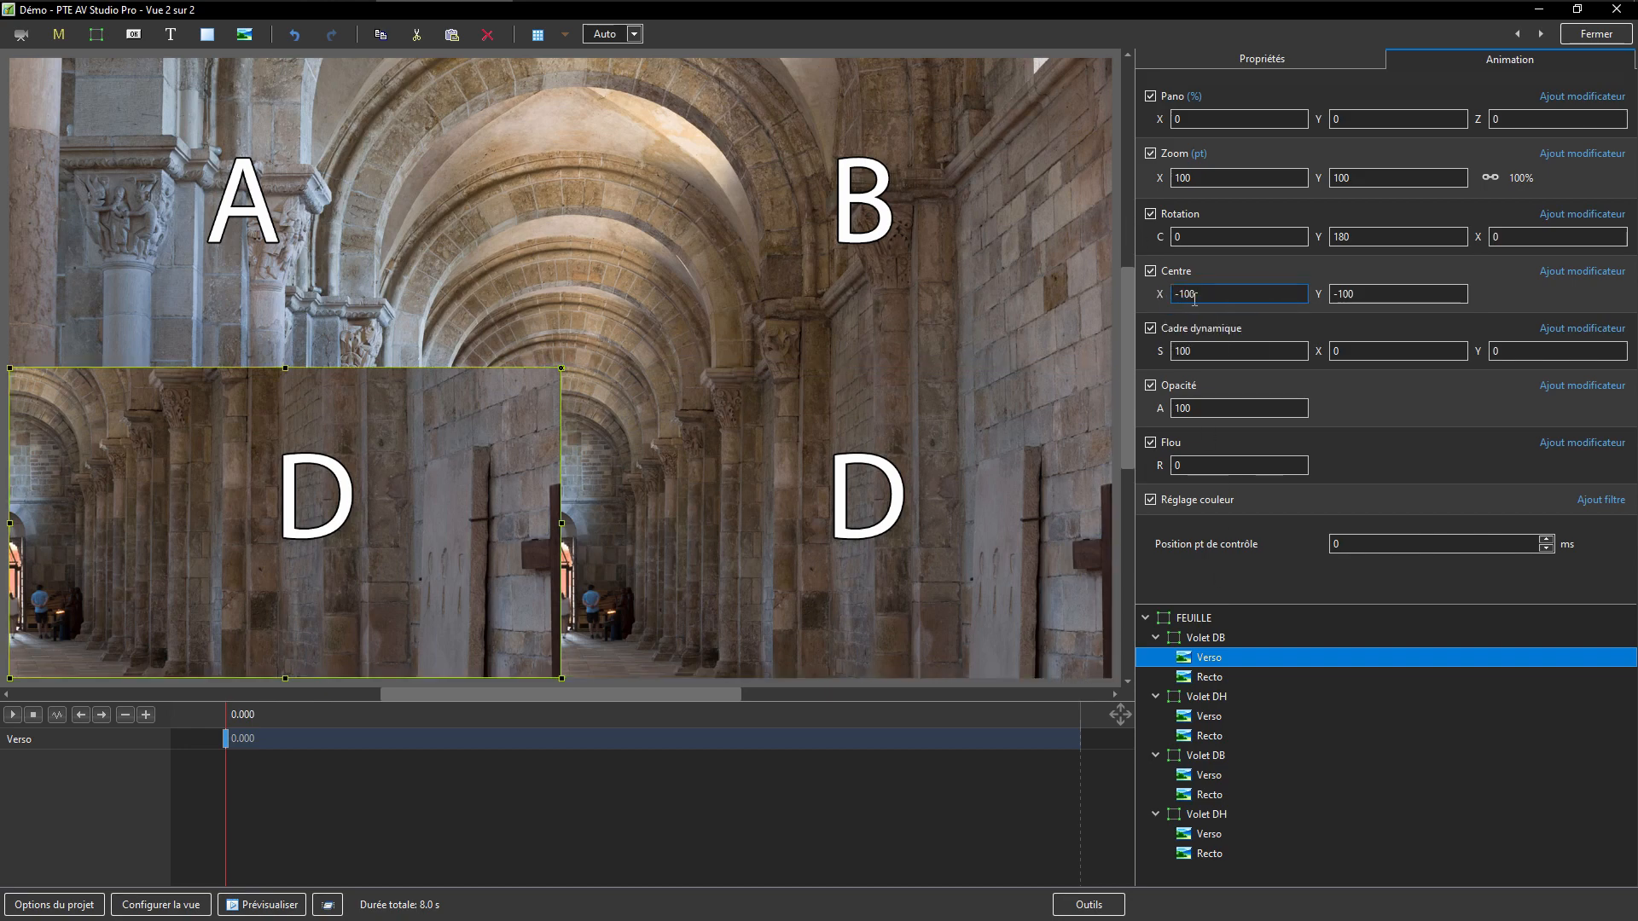
# Change the crop of the copied Volet DB's Recto image to 0 at Gauche and 50 at Droite.
pyautogui.click(1209, 676)
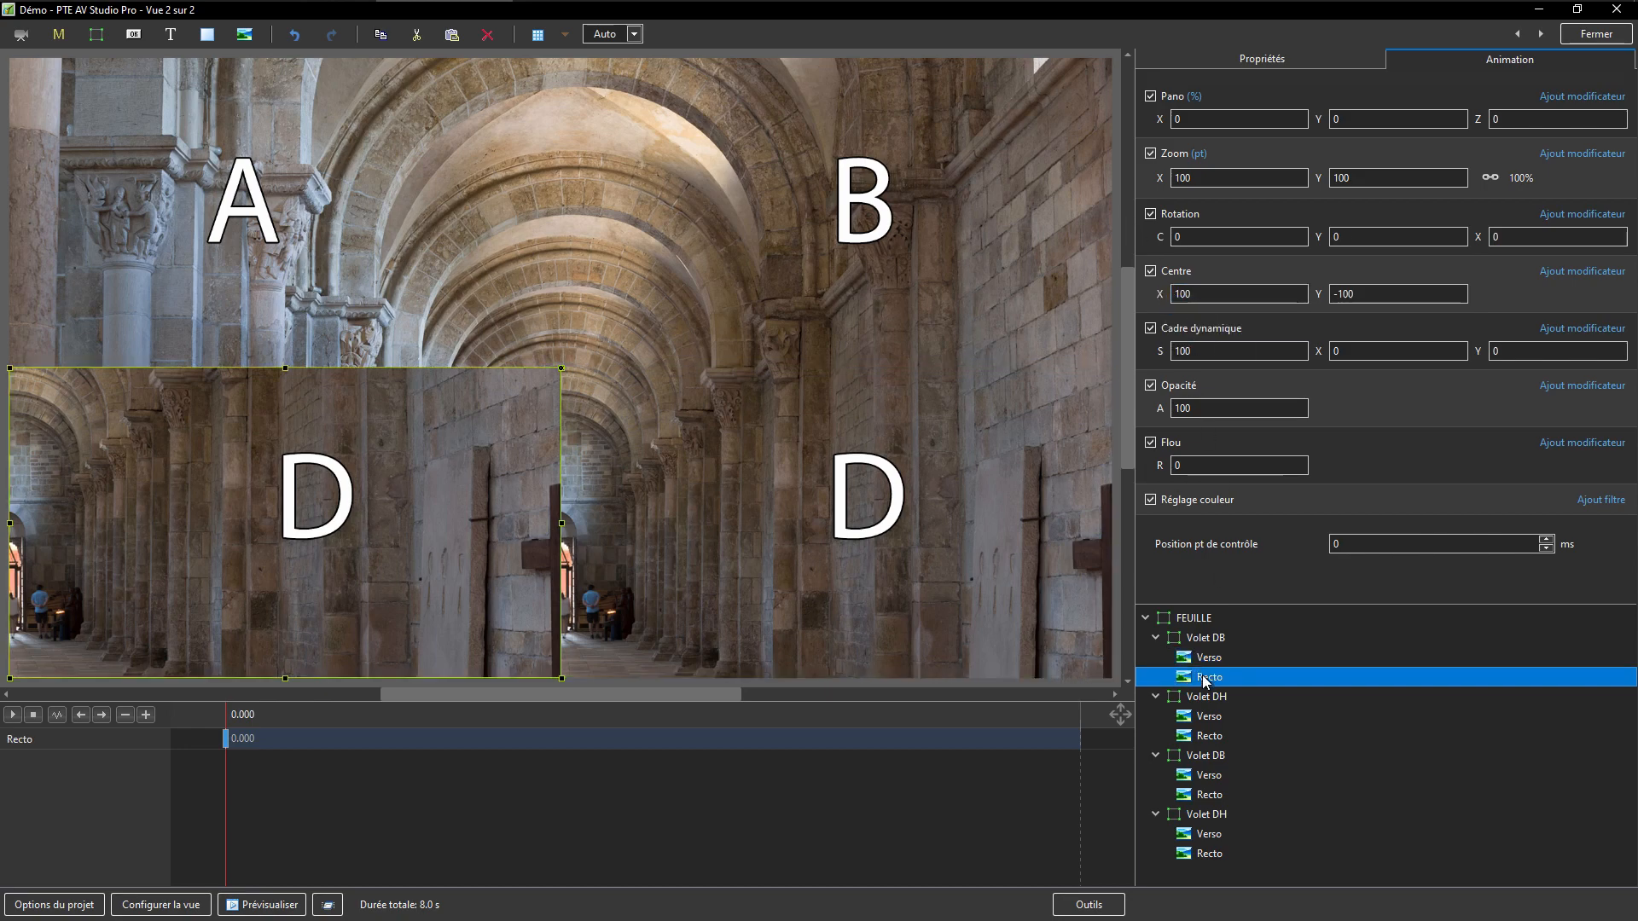
pyautogui.click(1203, 58)
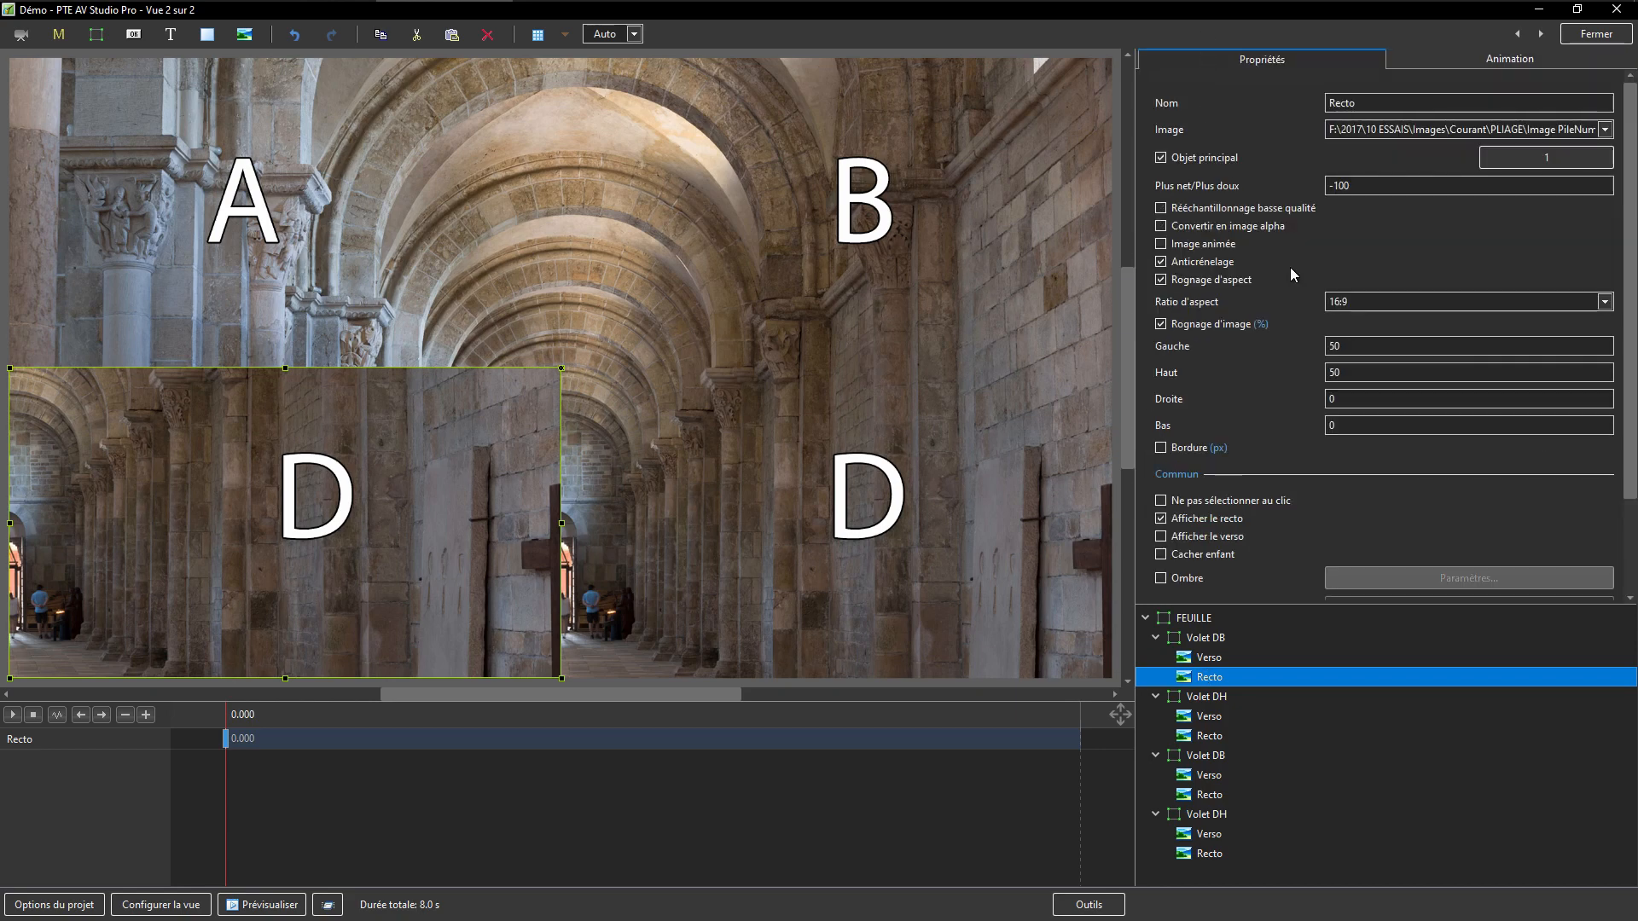
pyautogui.click(1363, 395)
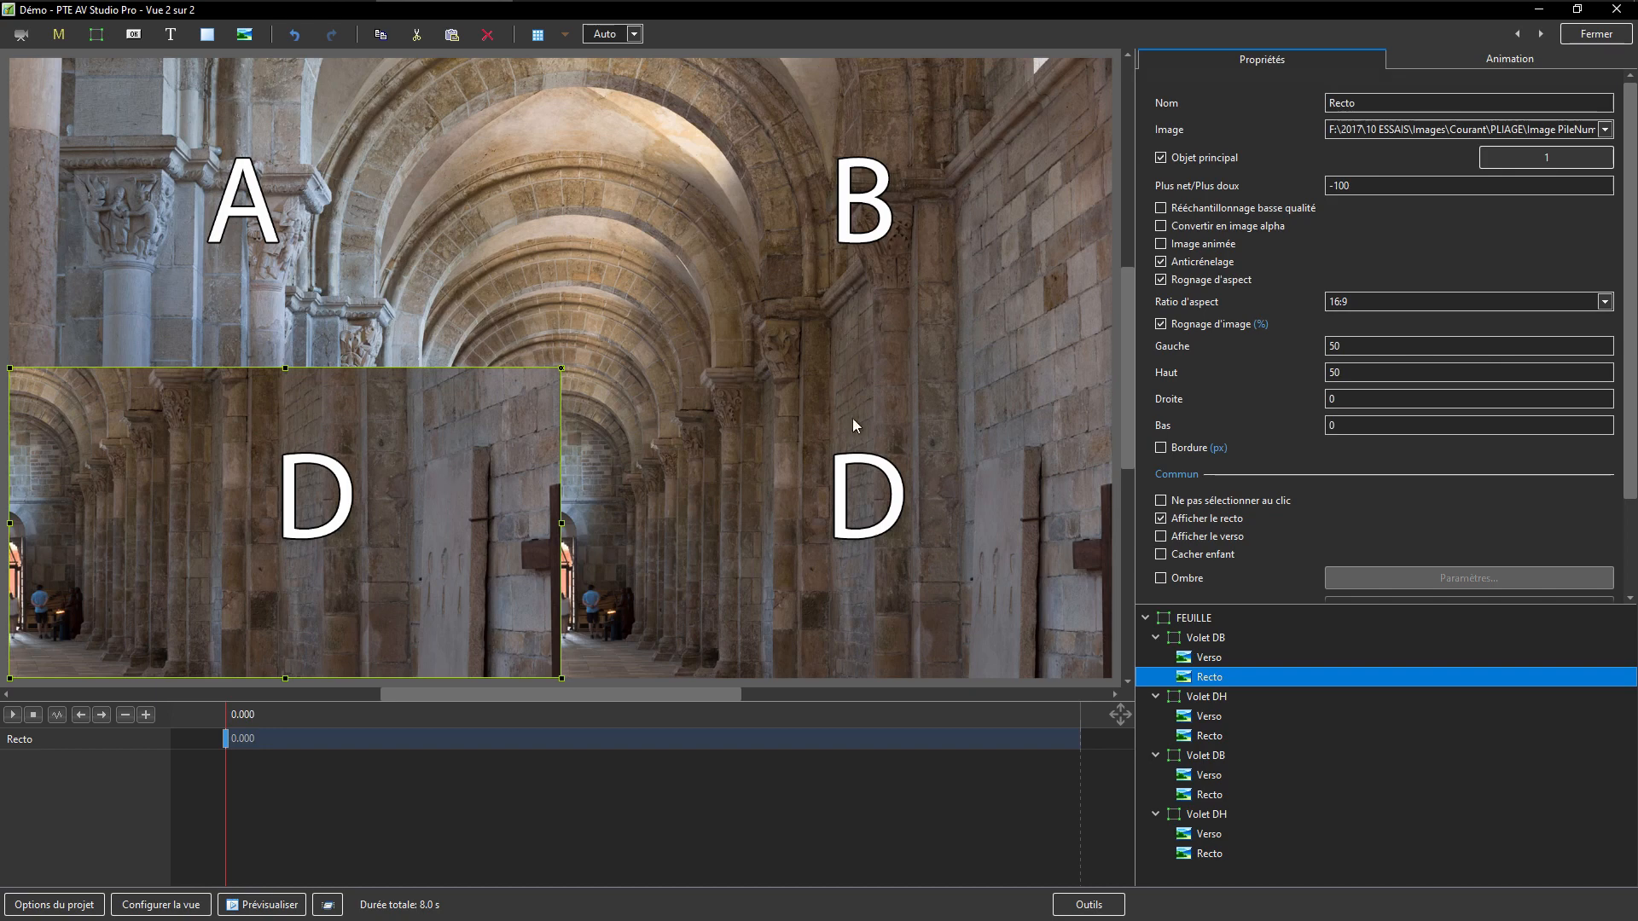
pyautogui.doubleClick(1352, 346)
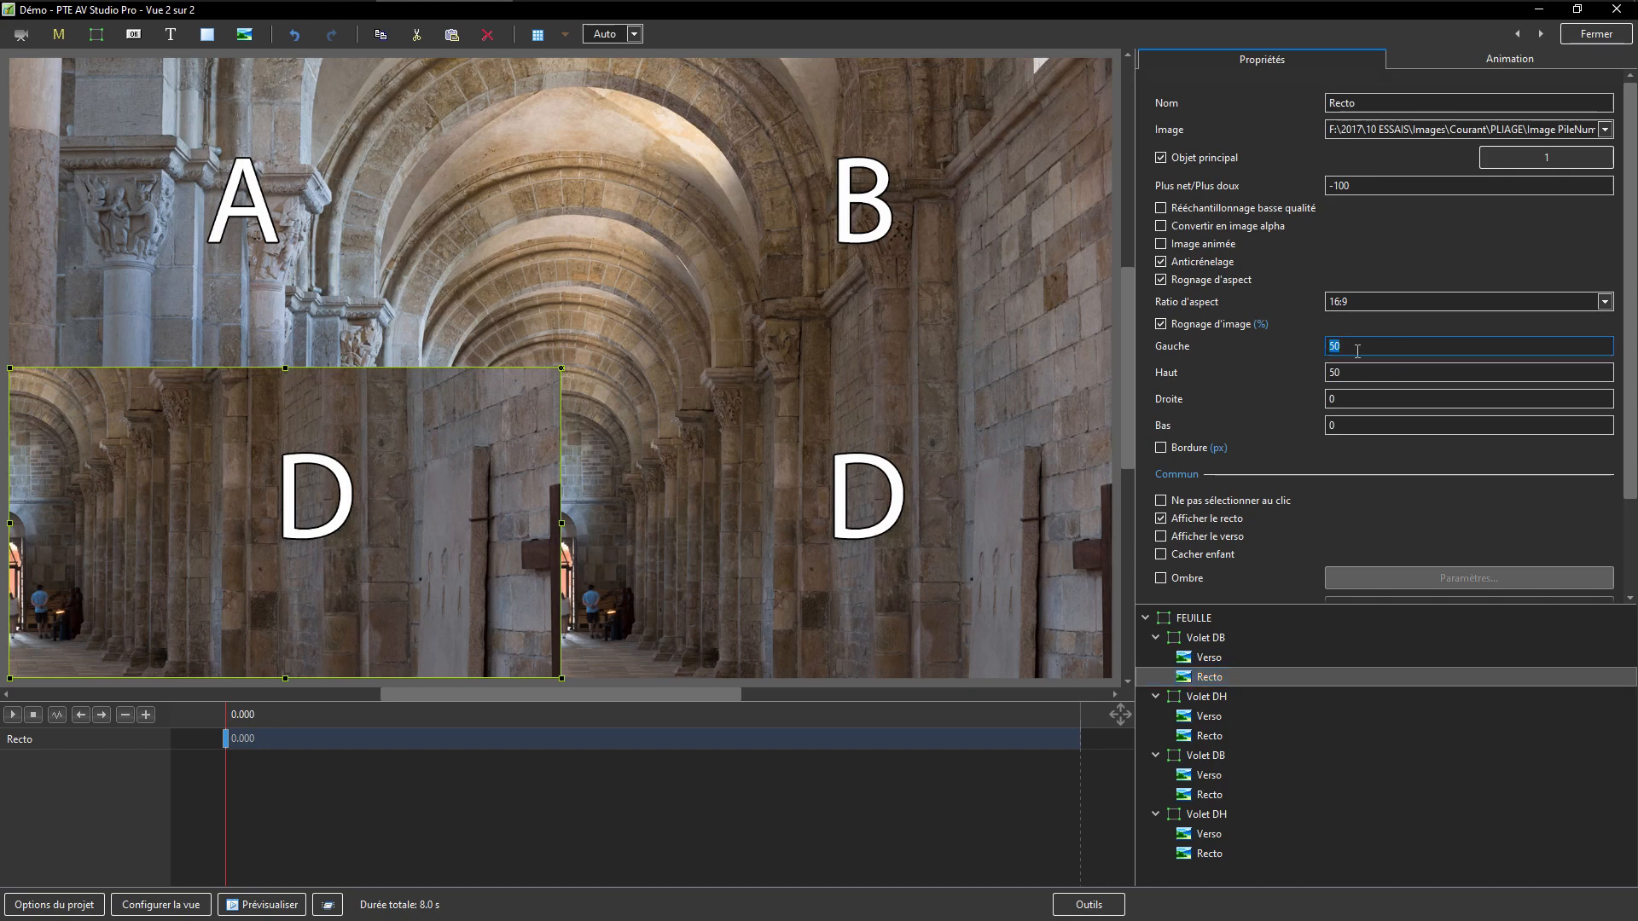
pyautogui.write('0')
pyautogui.doubleClick(1341, 399)
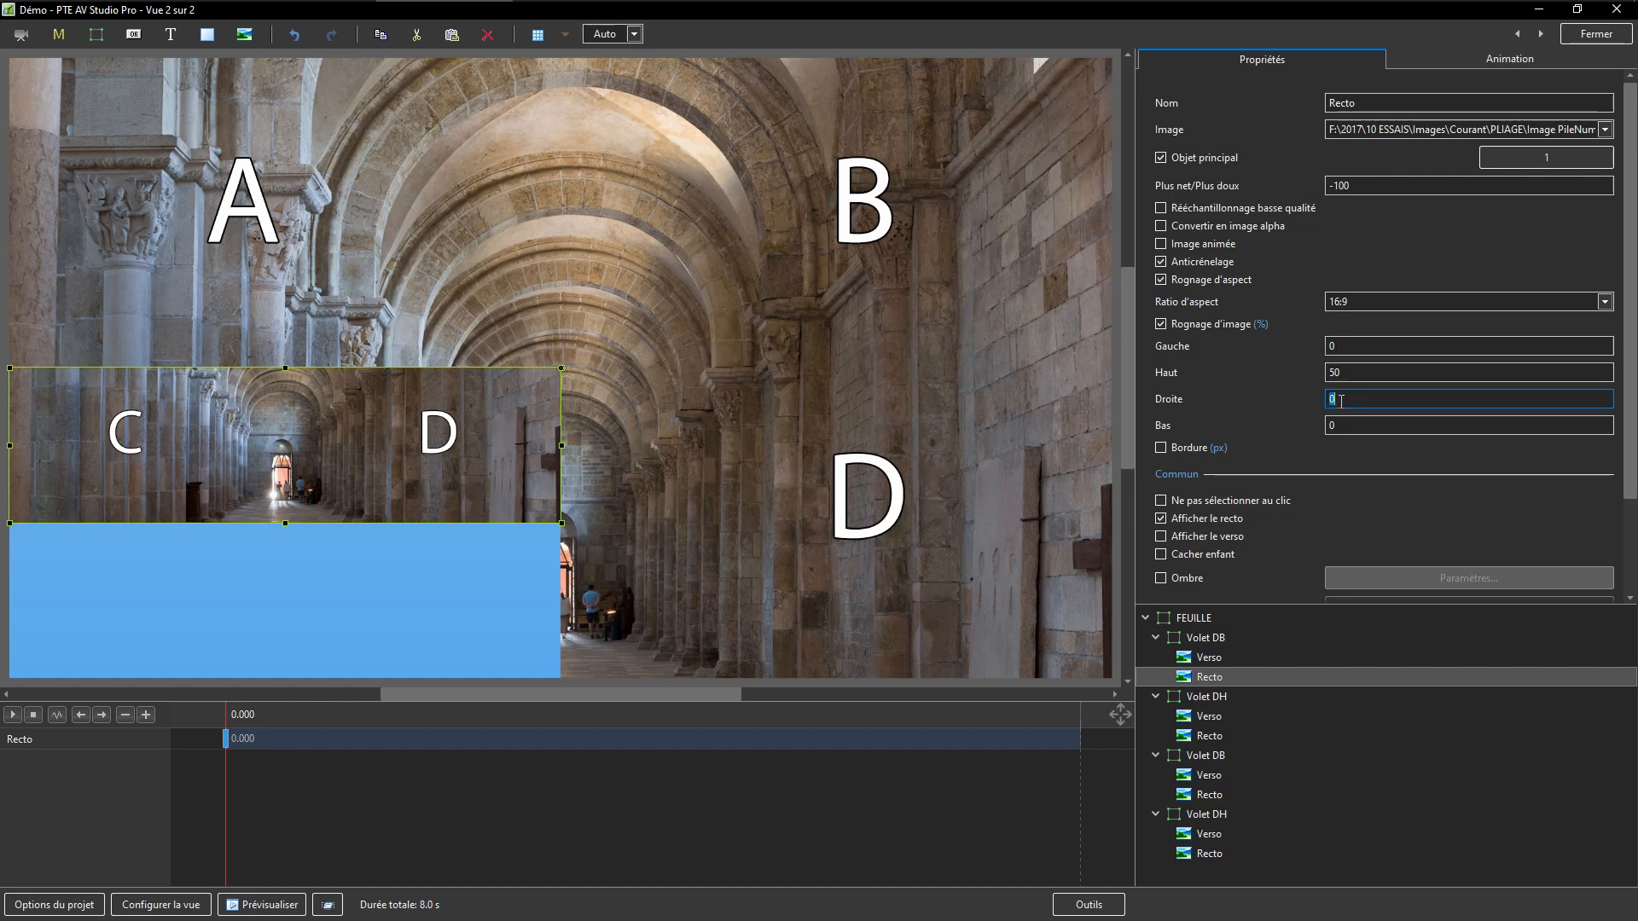
pyautogui.write('50')
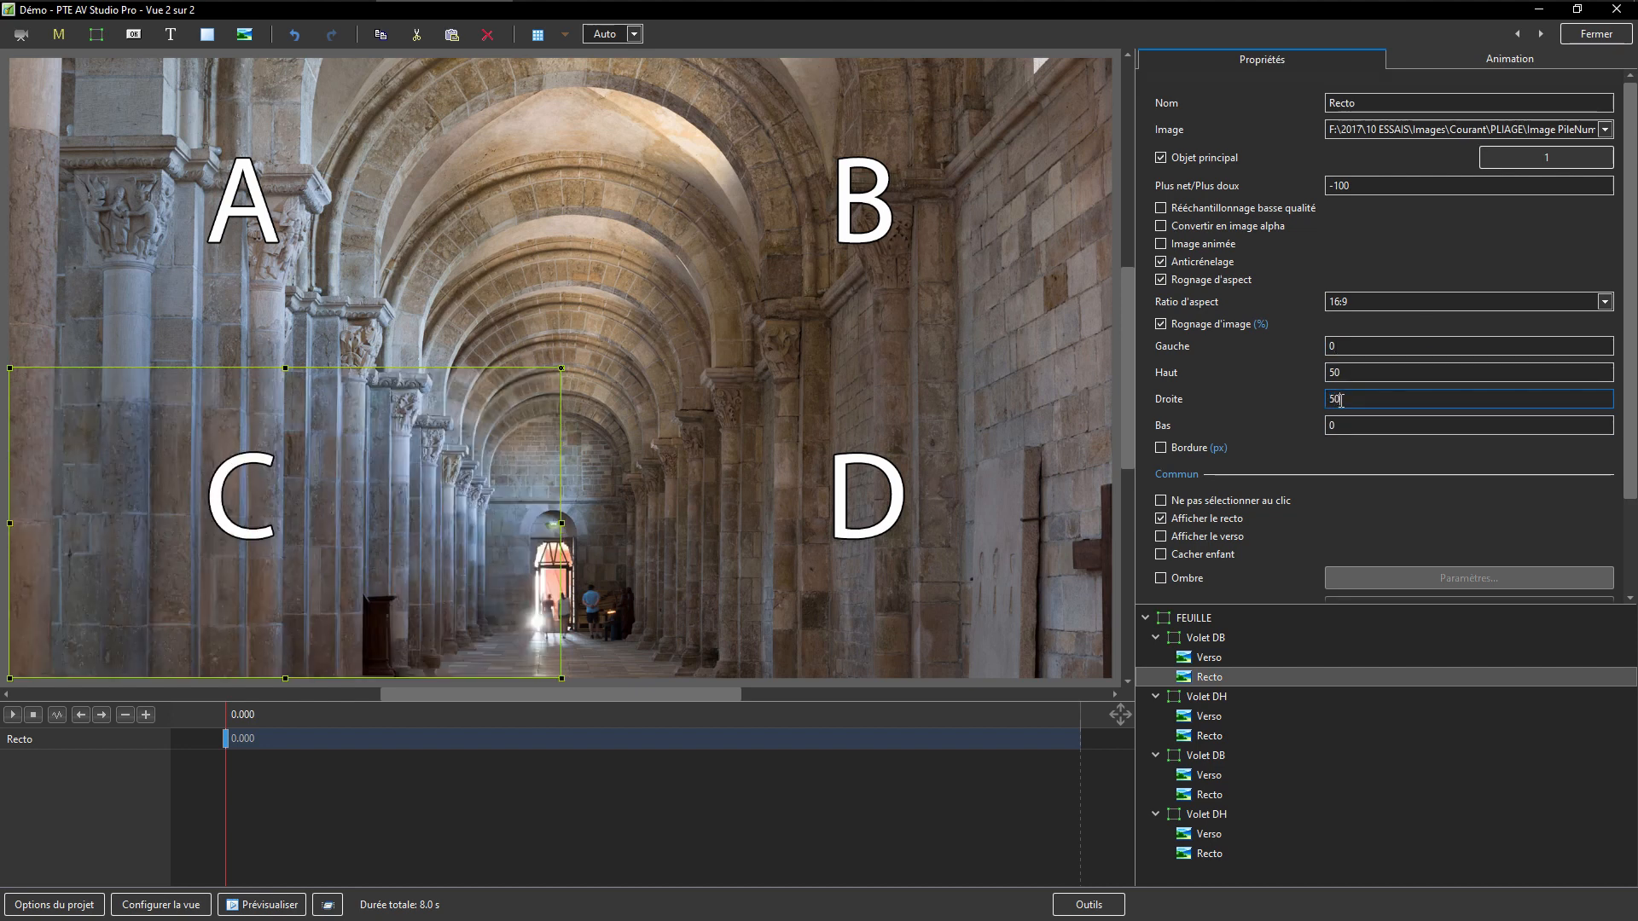
# Change the crop of the copied Volet DB's Verso image to 0 at Droite and 50 at Gauche.
pyautogui.click(1207, 661)
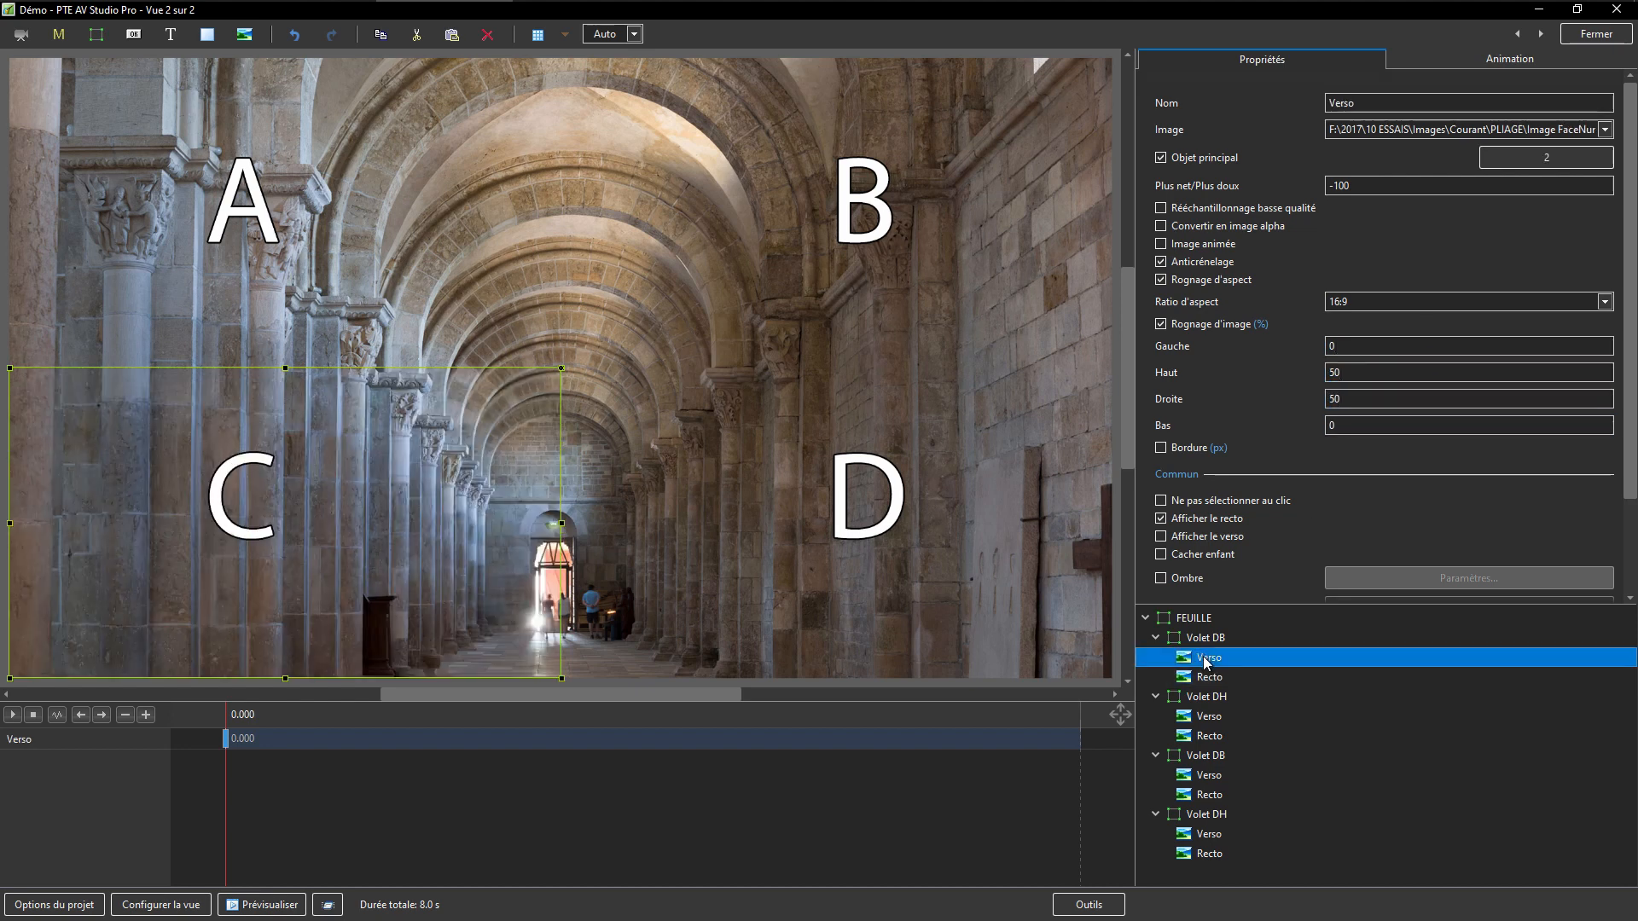
pyautogui.click(1349, 401)
pyautogui.doubleClick(1350, 399)
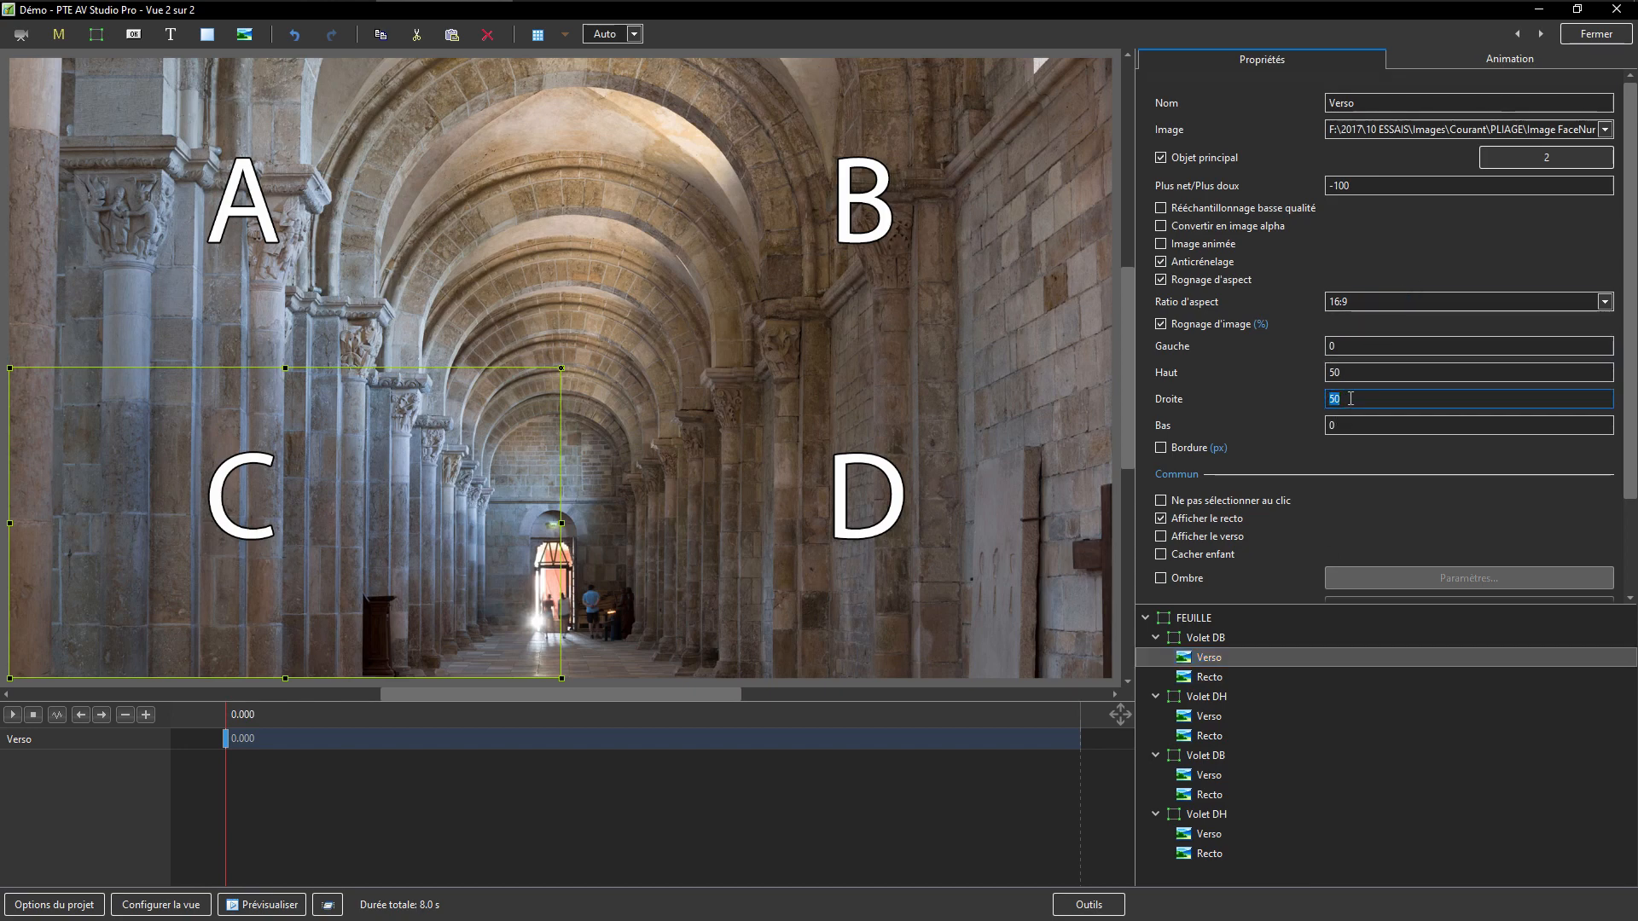
pyautogui.write('0')
pyautogui.doubleClick(1355, 341)
pyautogui.write('50')
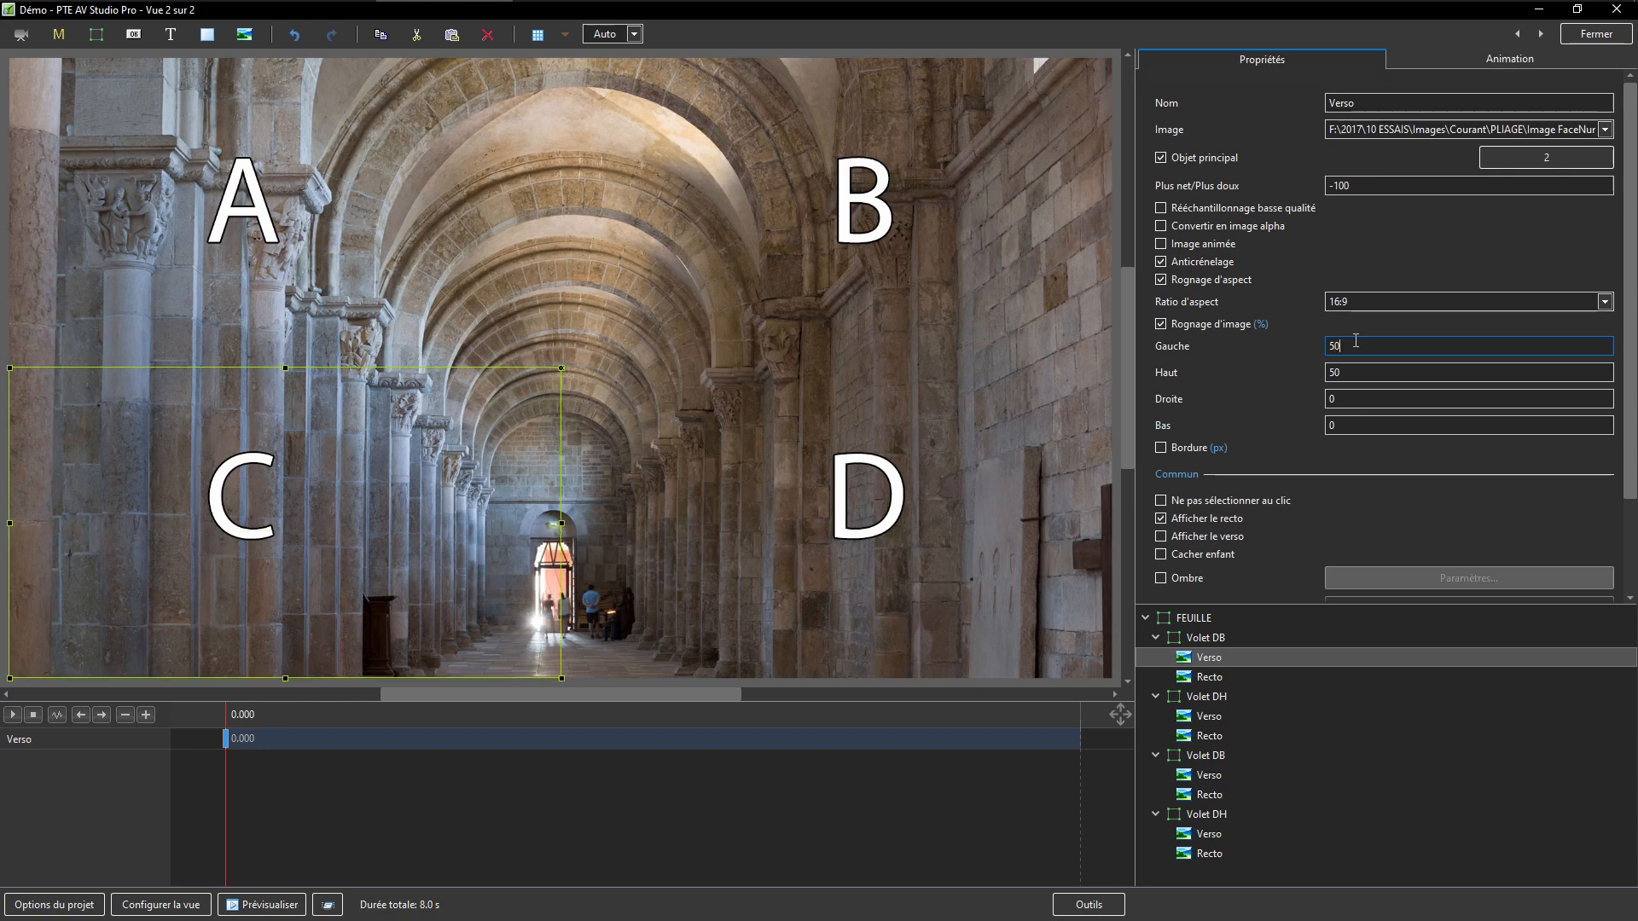
# Rotate FEUILLE about Y to check the back face of all four flaps, and return the rotation to 0.
pyautogui.click(1193, 618)
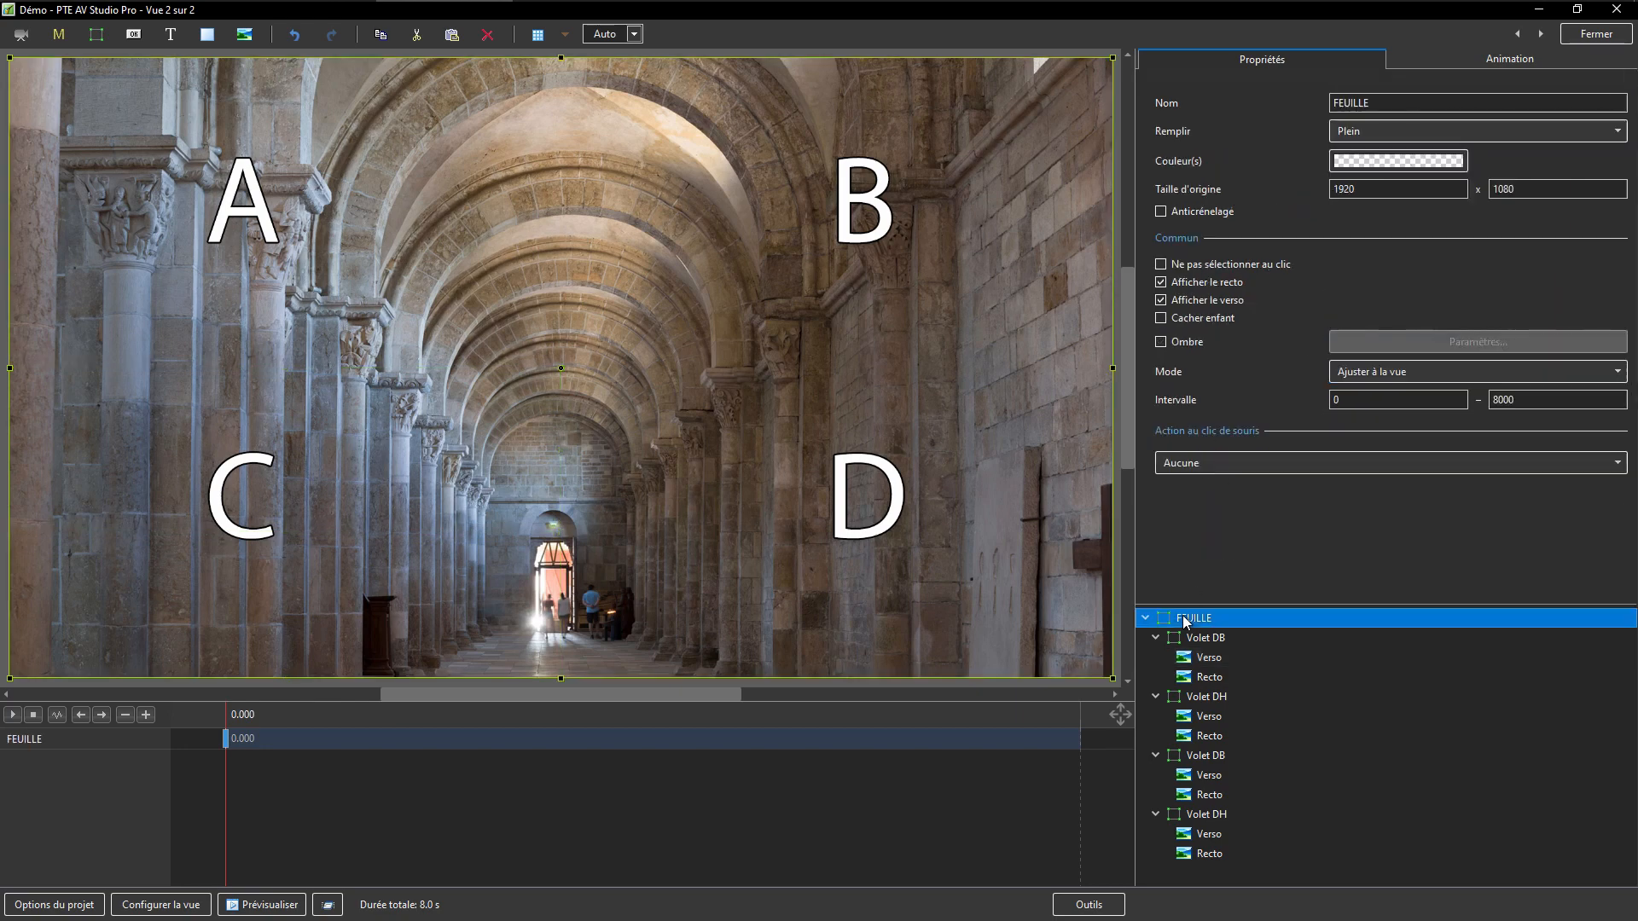
pyautogui.click(1474, 54)
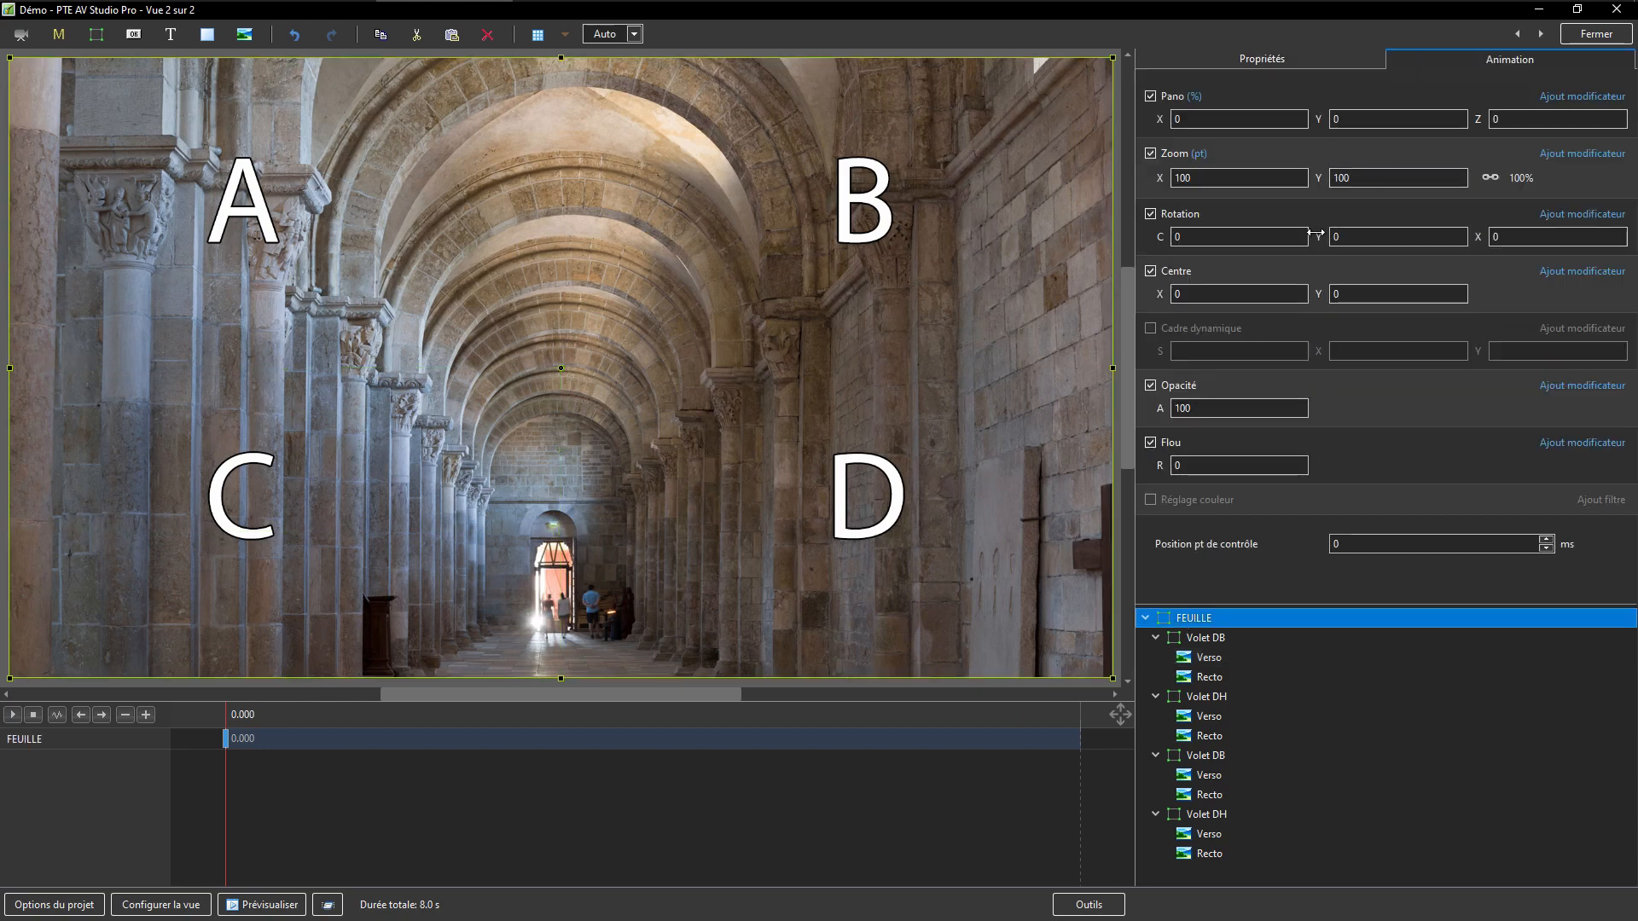
pyautogui.moveTo(1319, 236)
pyautogui.mouseDown()
pyautogui.moveTo(1464, 224)
pyautogui.moveTo(1324, 251)
pyautogui.moveTo(1319, 237)
pyautogui.mouseUp()
# Display slide 8 with the Etape 8 instructions in the instruction project, and return to the Démo project.
pyautogui.hotkey('alt', 'Tab')
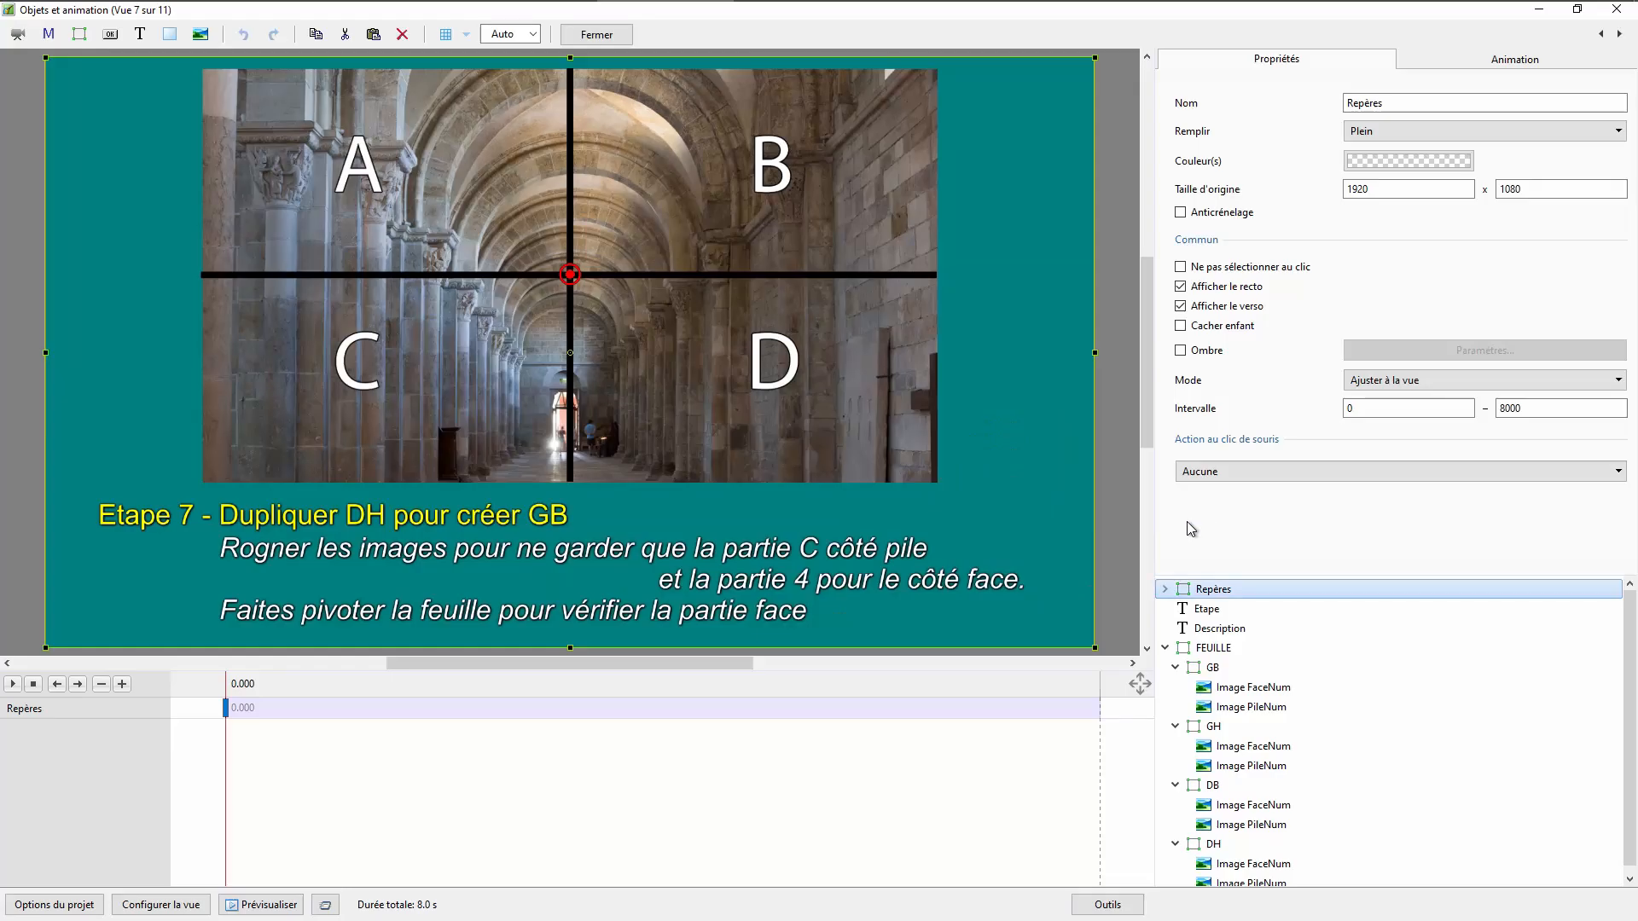
pyautogui.click(1619, 34)
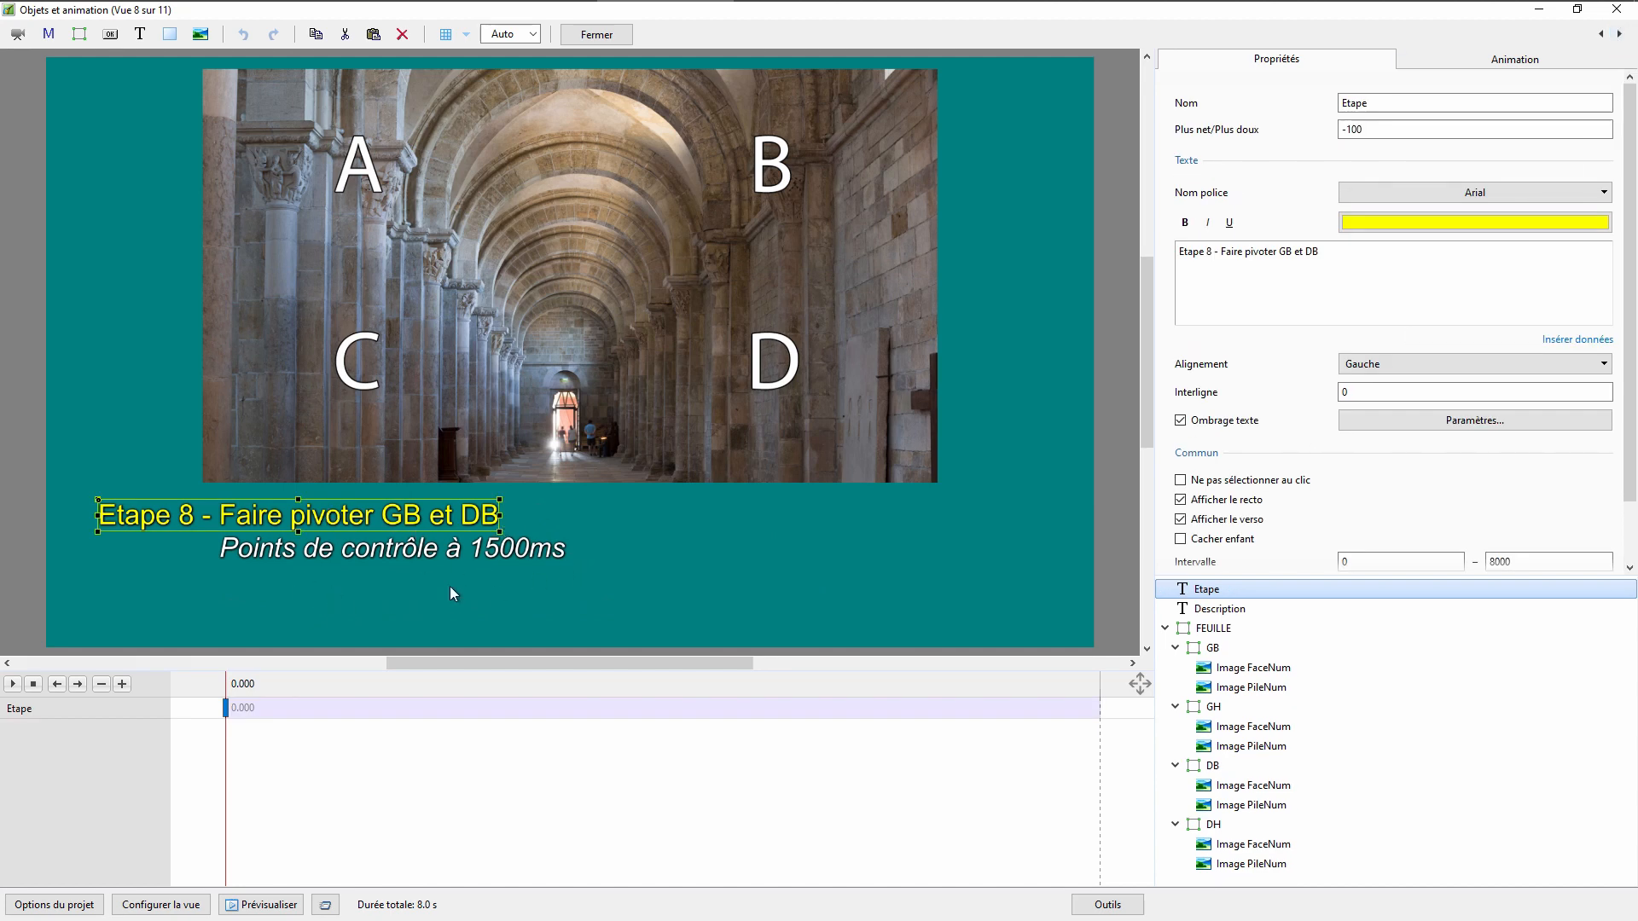
pyautogui.hotkey('alt', 'Tab')
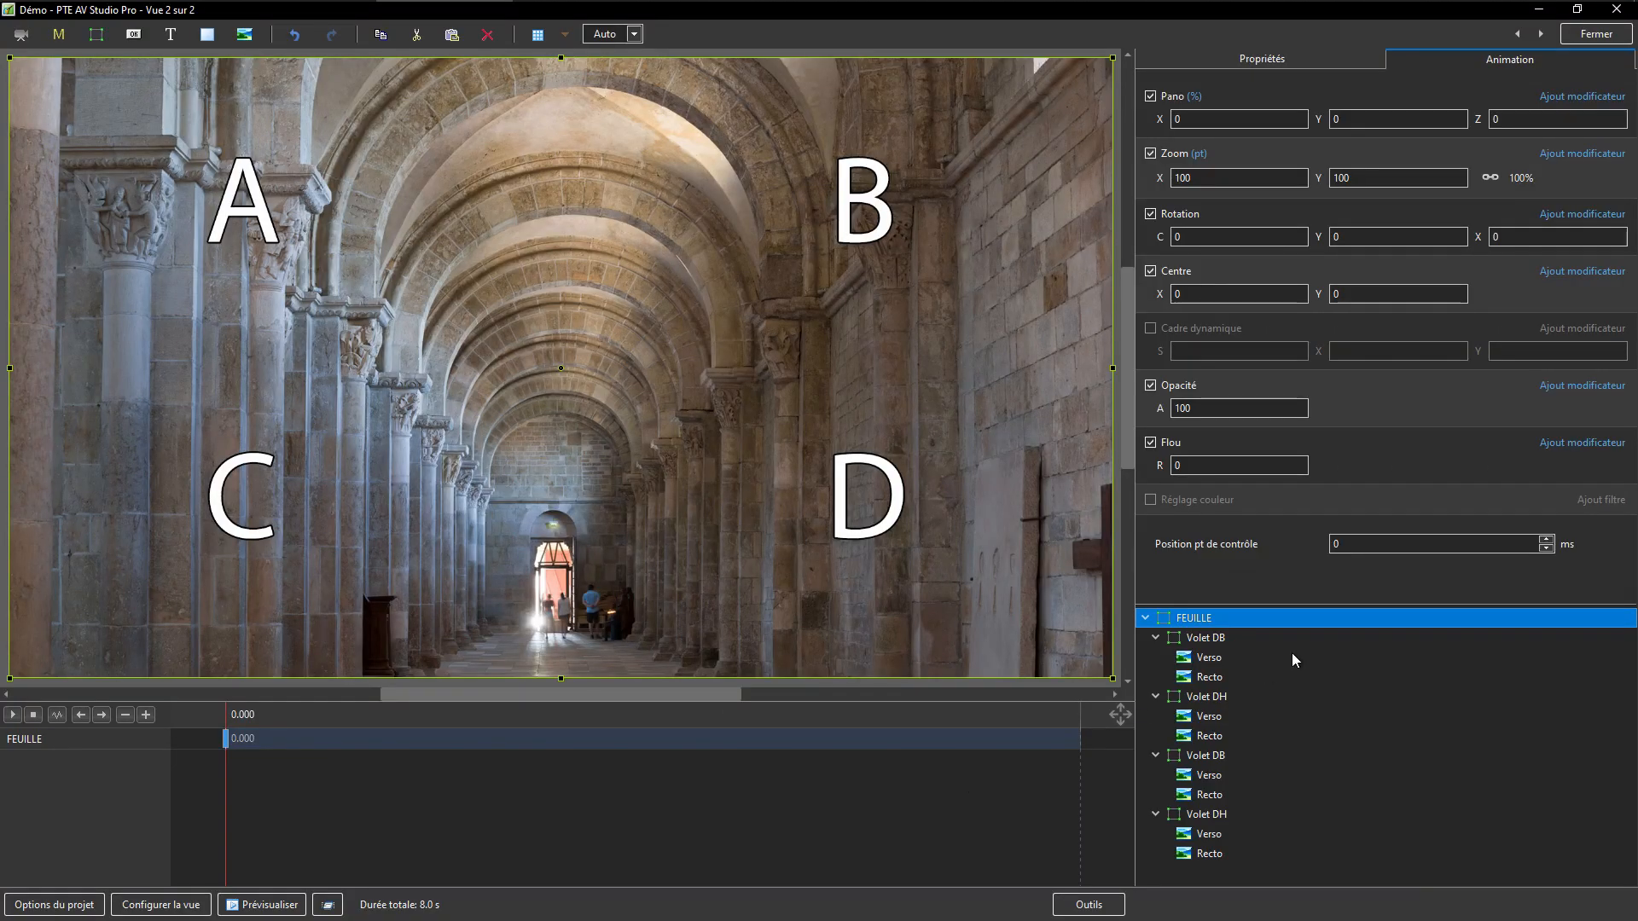
# Rename the upper-left flap as Volet GH.
pyautogui.click(1200, 638)
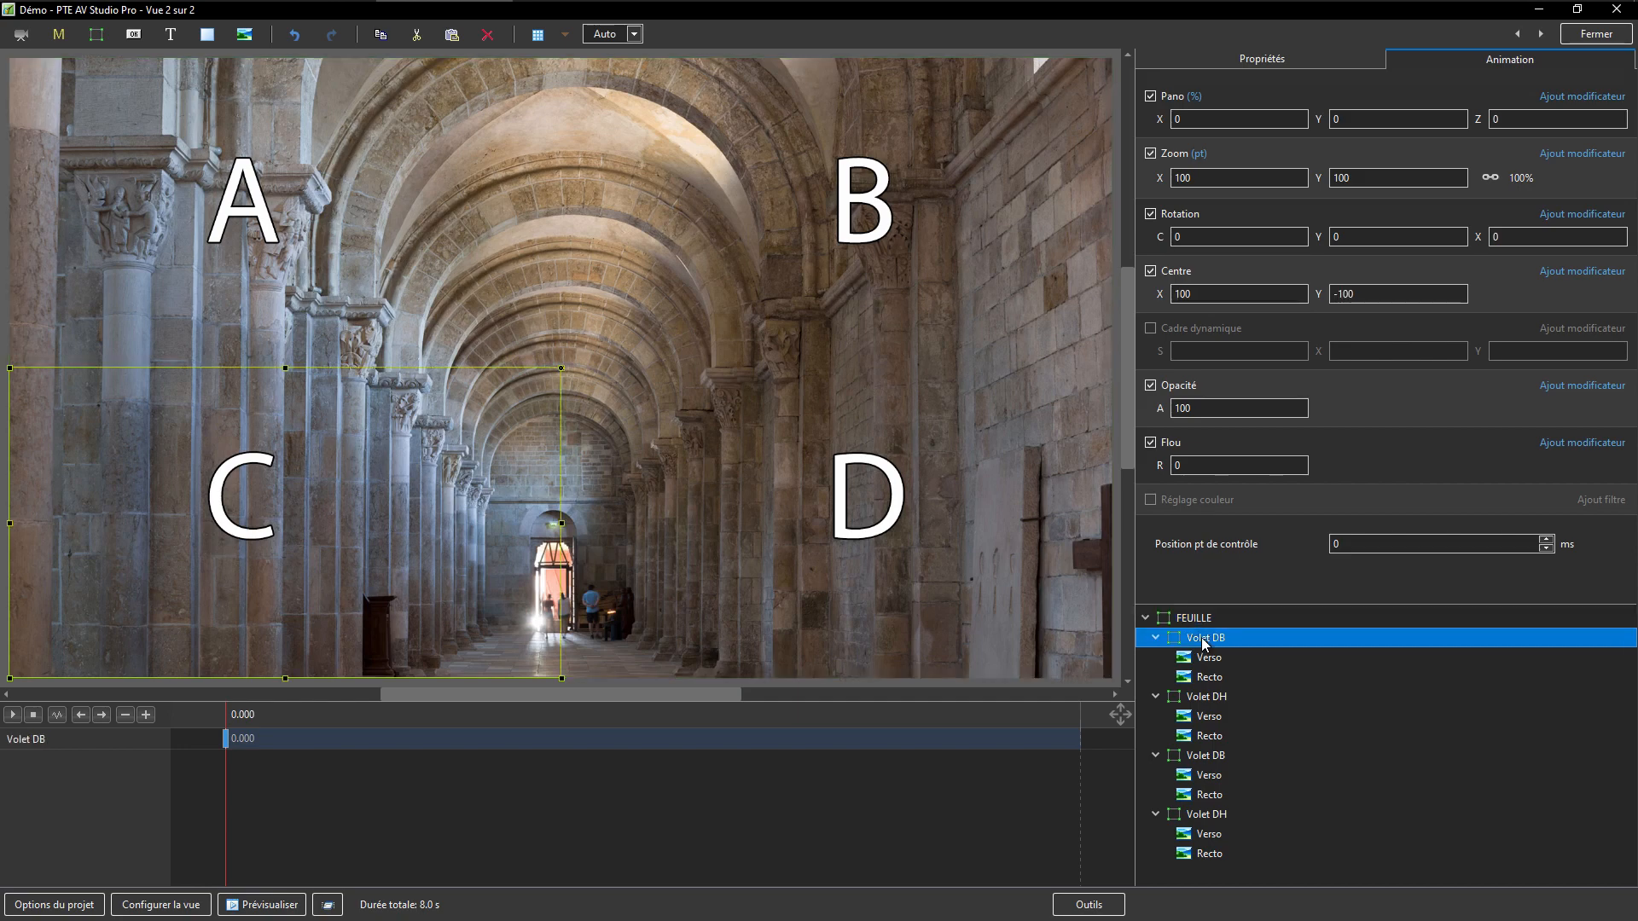
pyautogui.click(1209, 696)
pyautogui.click(1207, 68)
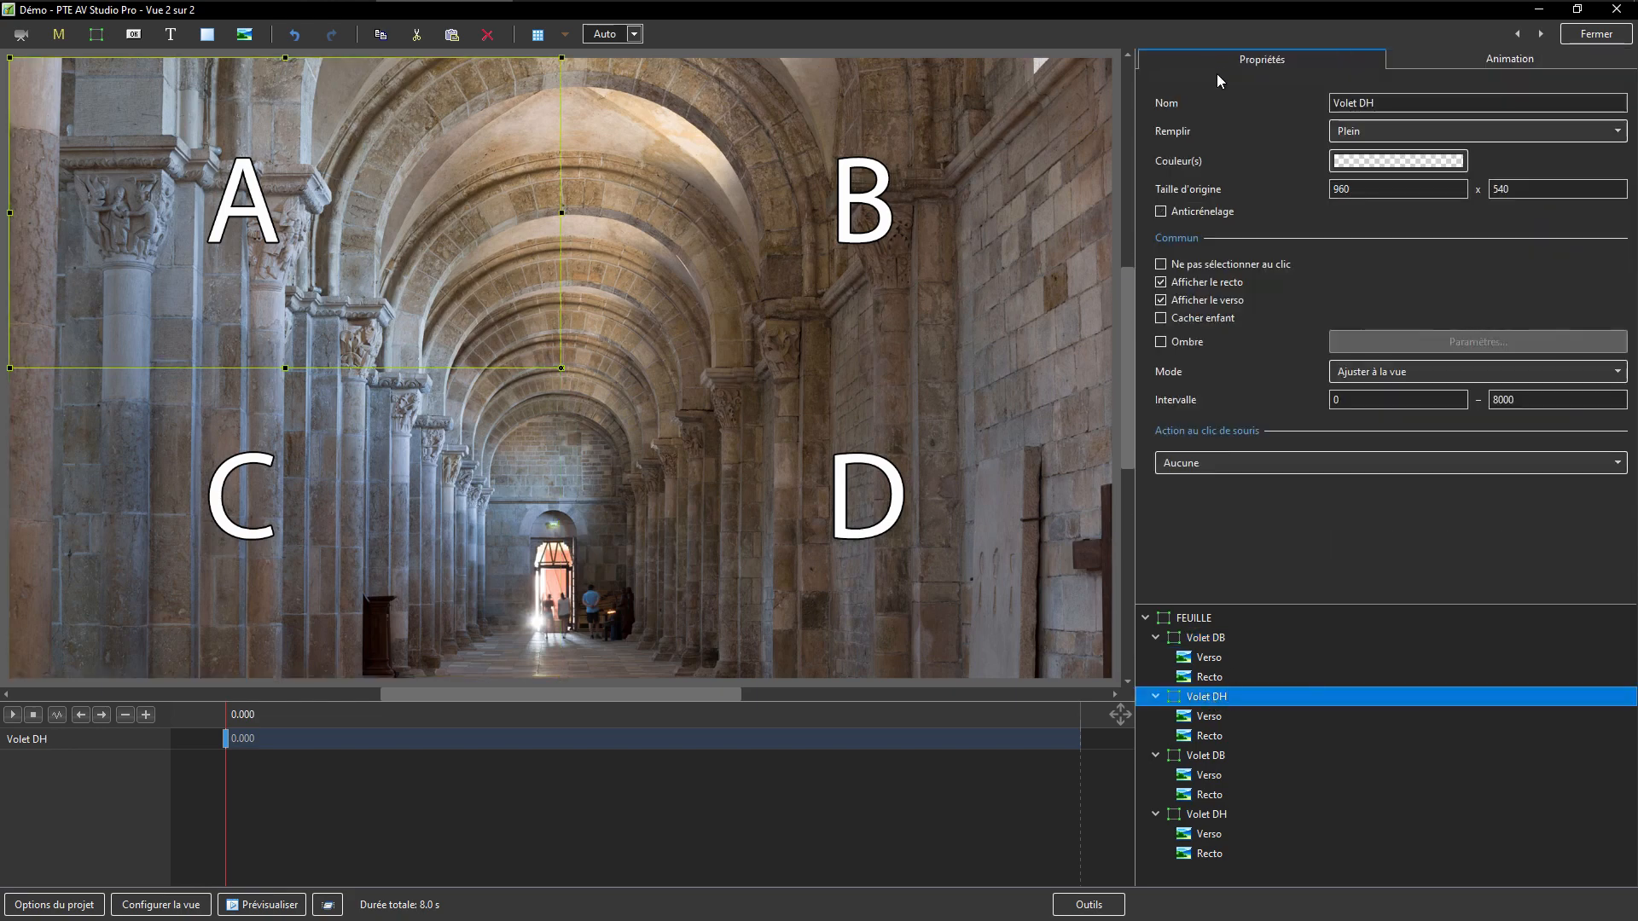
pyautogui.tripleClick(1366, 104)
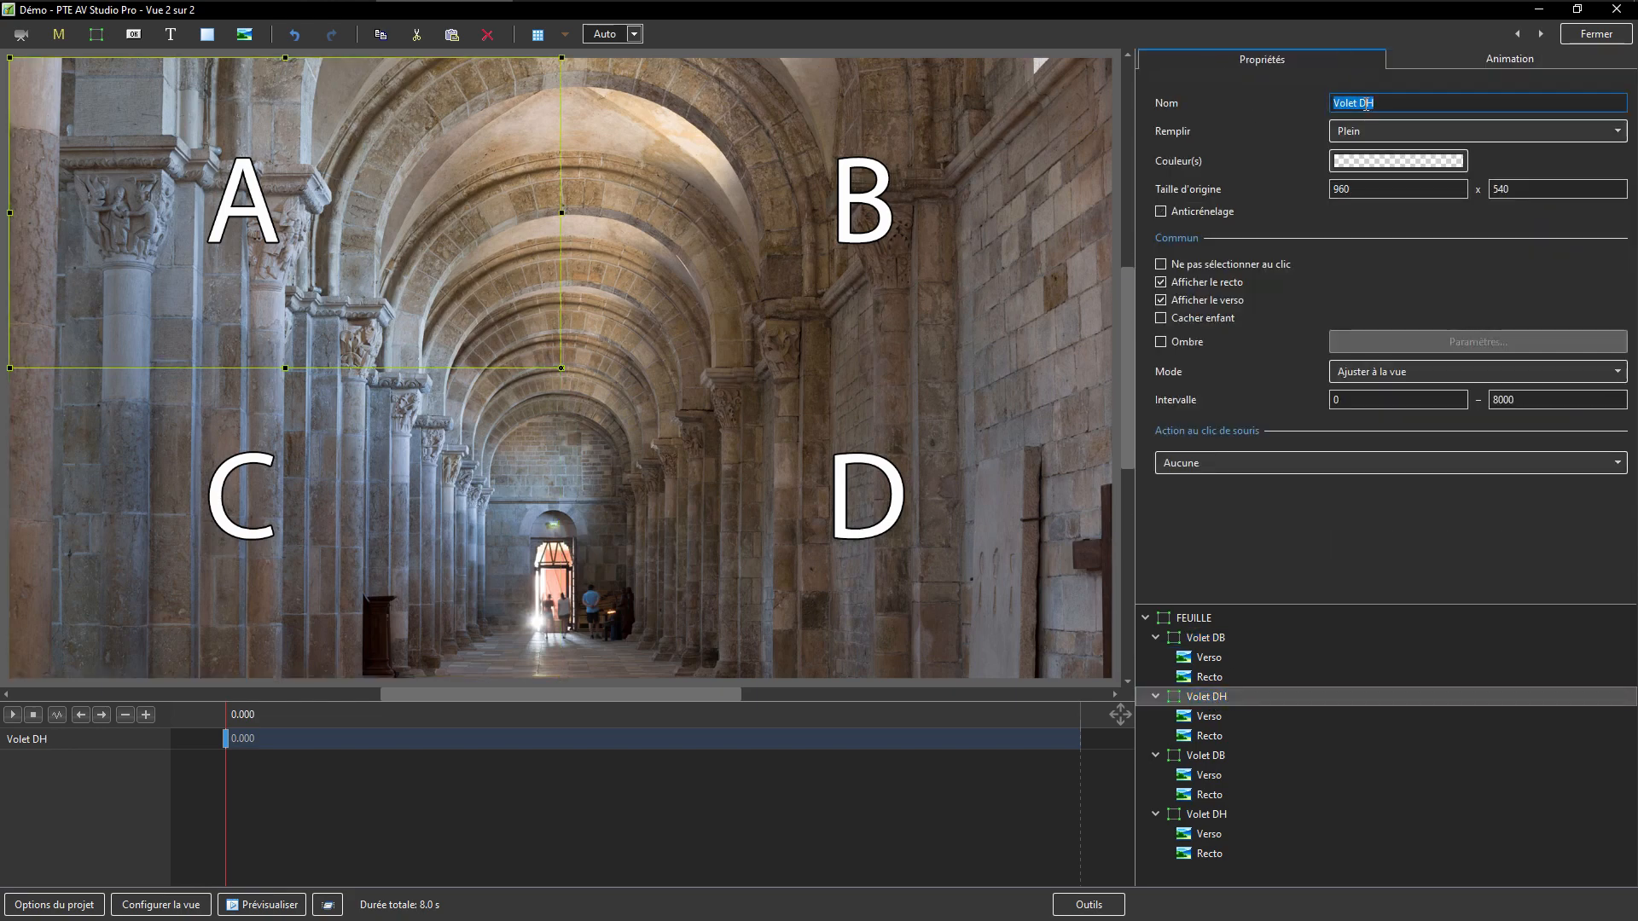
pyautogui.click(1366, 104)
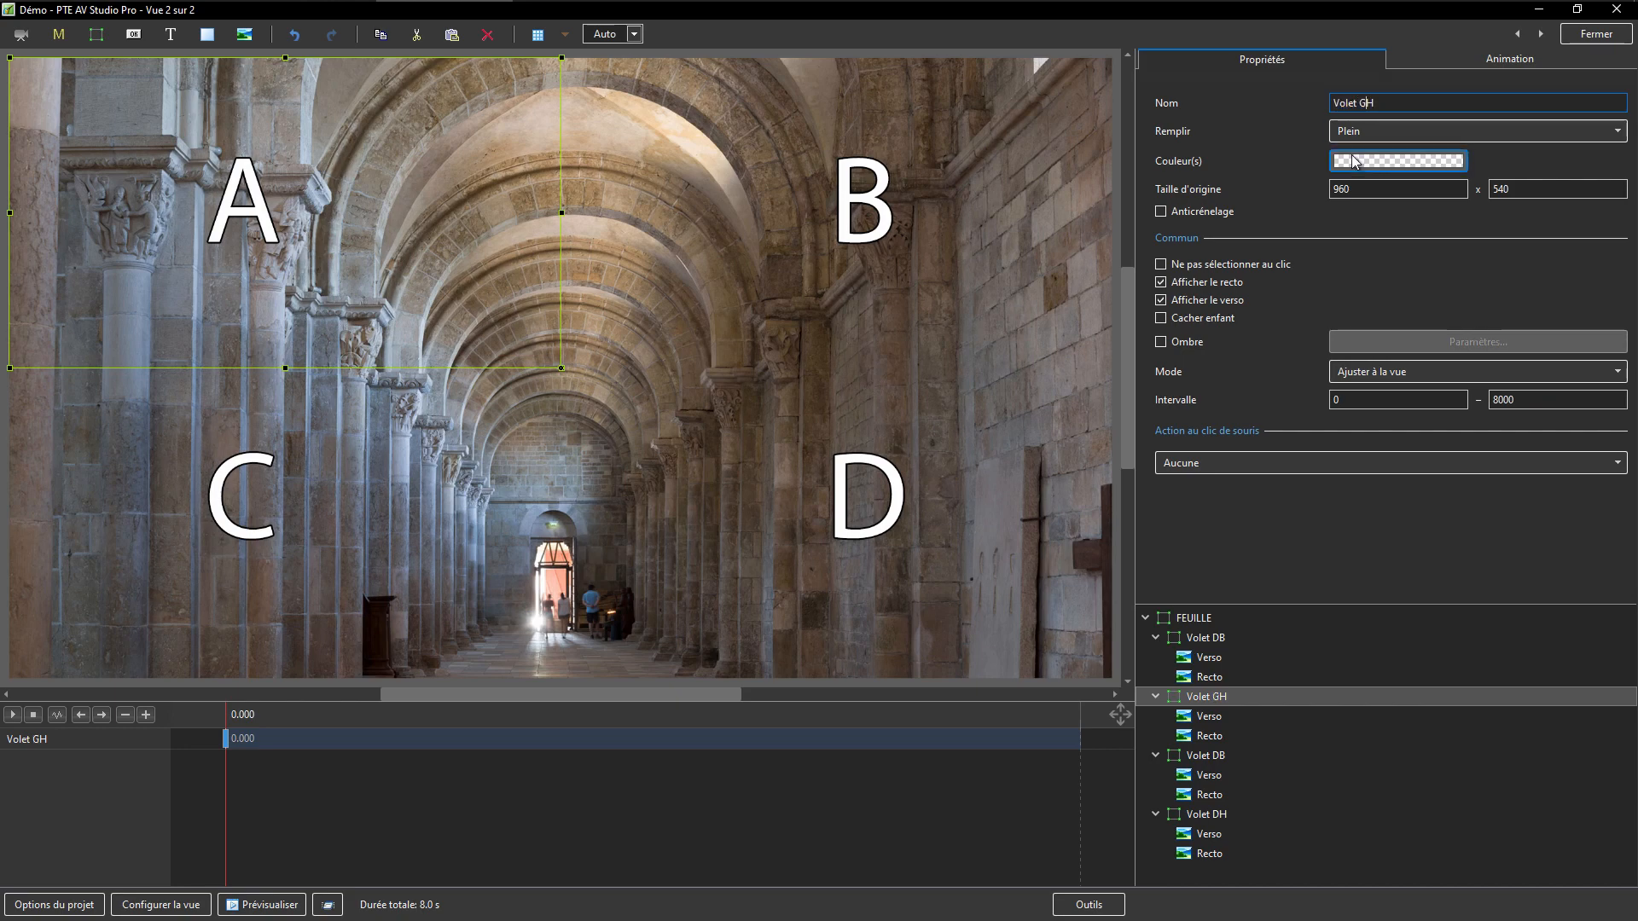
# Rename the lower-left flap as Volet GB.
pyautogui.click(1200, 638)
pyautogui.doubleClick(1365, 102)
pyautogui.moveTo(1366, 102); pyautogui.dragTo(1358, 102)
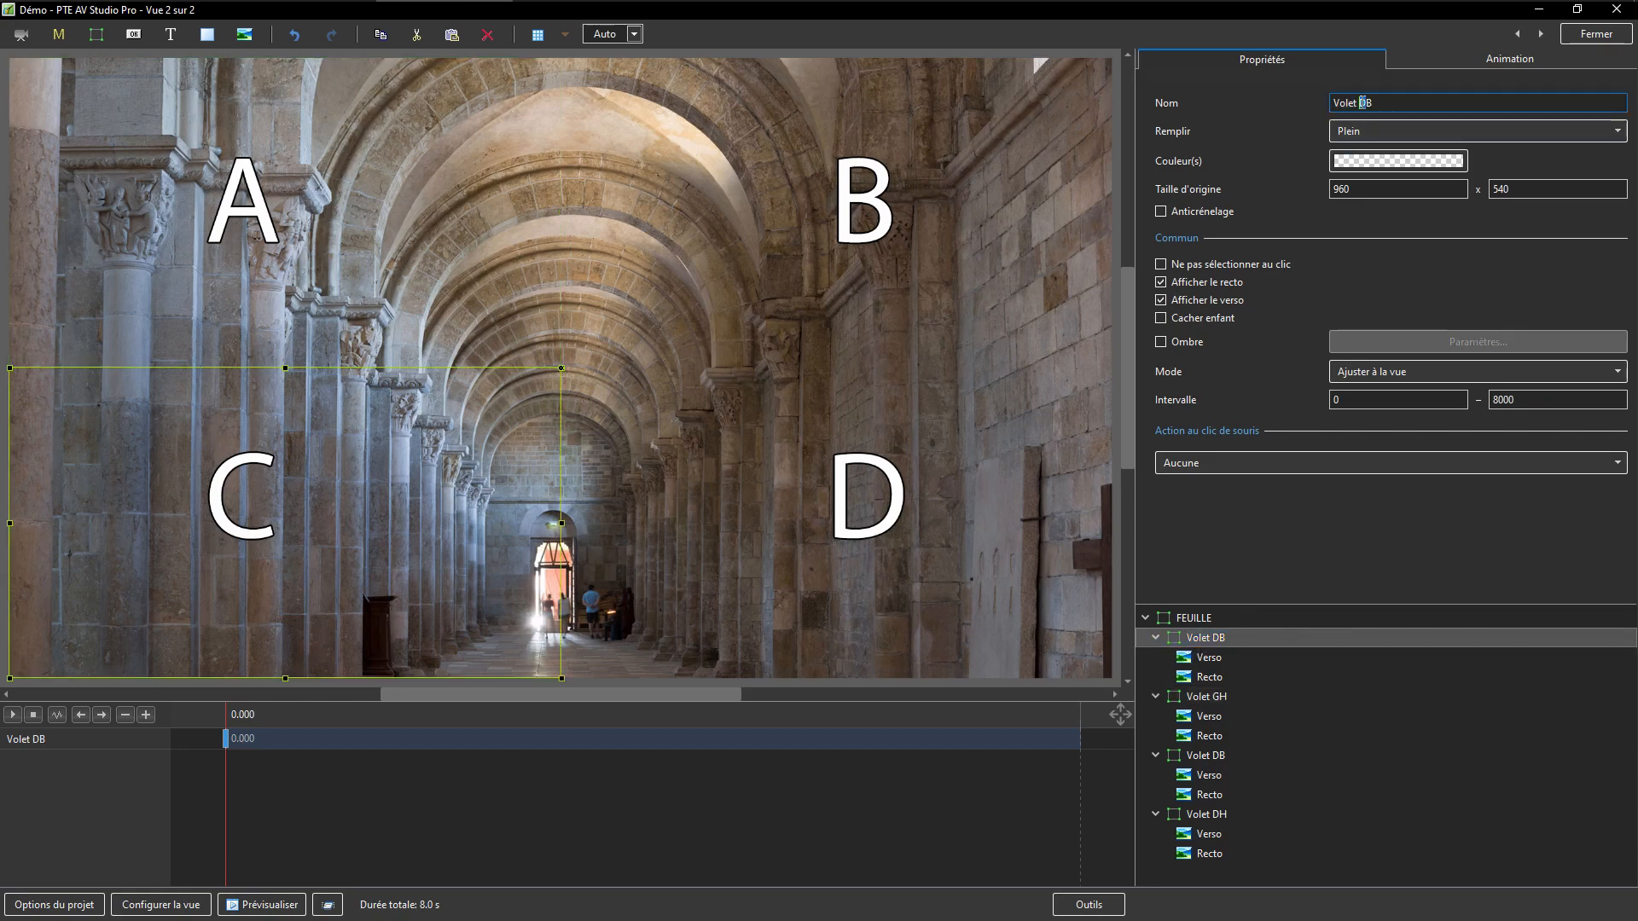
pyautogui.write('G')
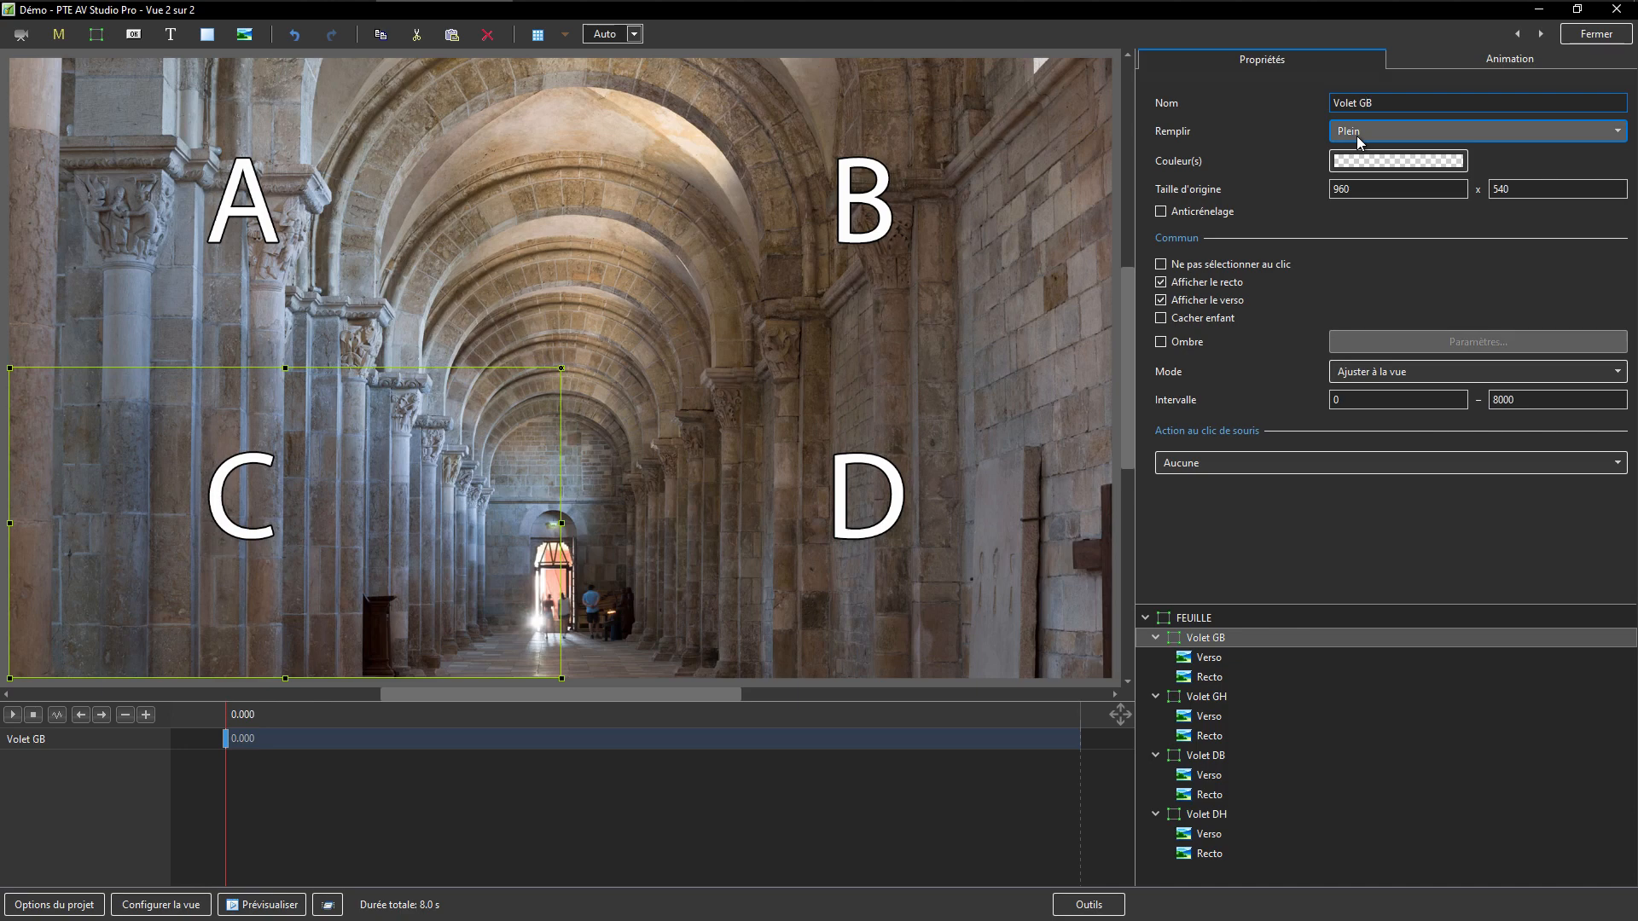
# Select Volet GB and Volet DB together and add a control point to Volet DB at 1500 ms.
pyautogui.click(1211, 638)
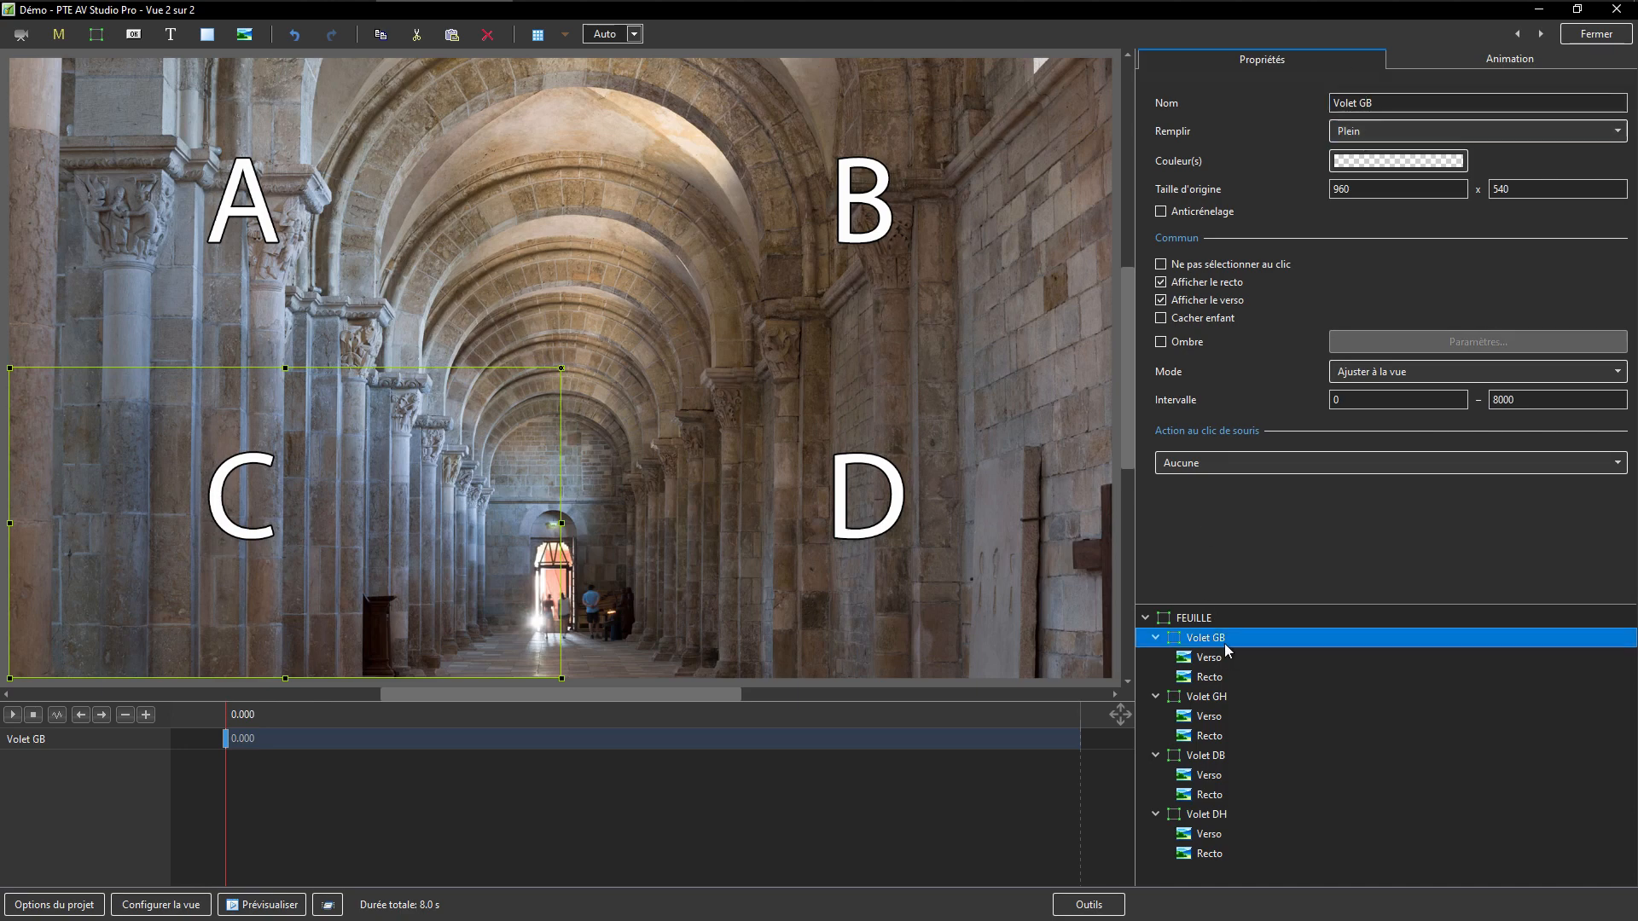
pyautogui.keyDown('ctrl'); pyautogui.click(1203, 756); pyautogui.keyUp('ctrl')
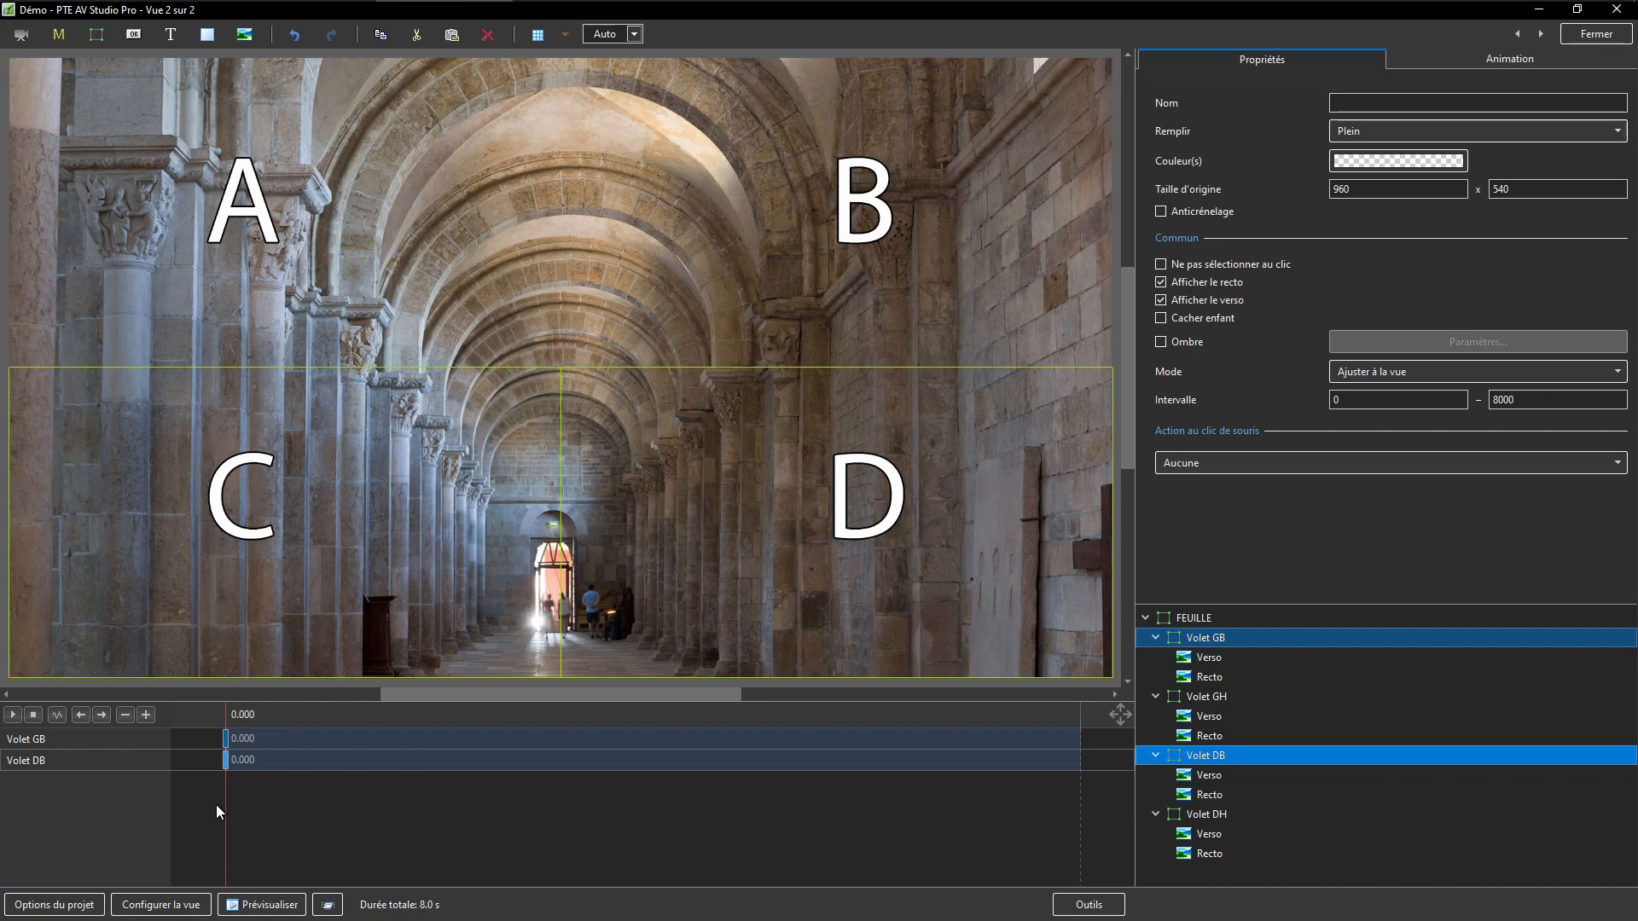
pyautogui.moveTo(228, 808); pyautogui.dragTo(403, 826)
pyautogui.click(148, 714)
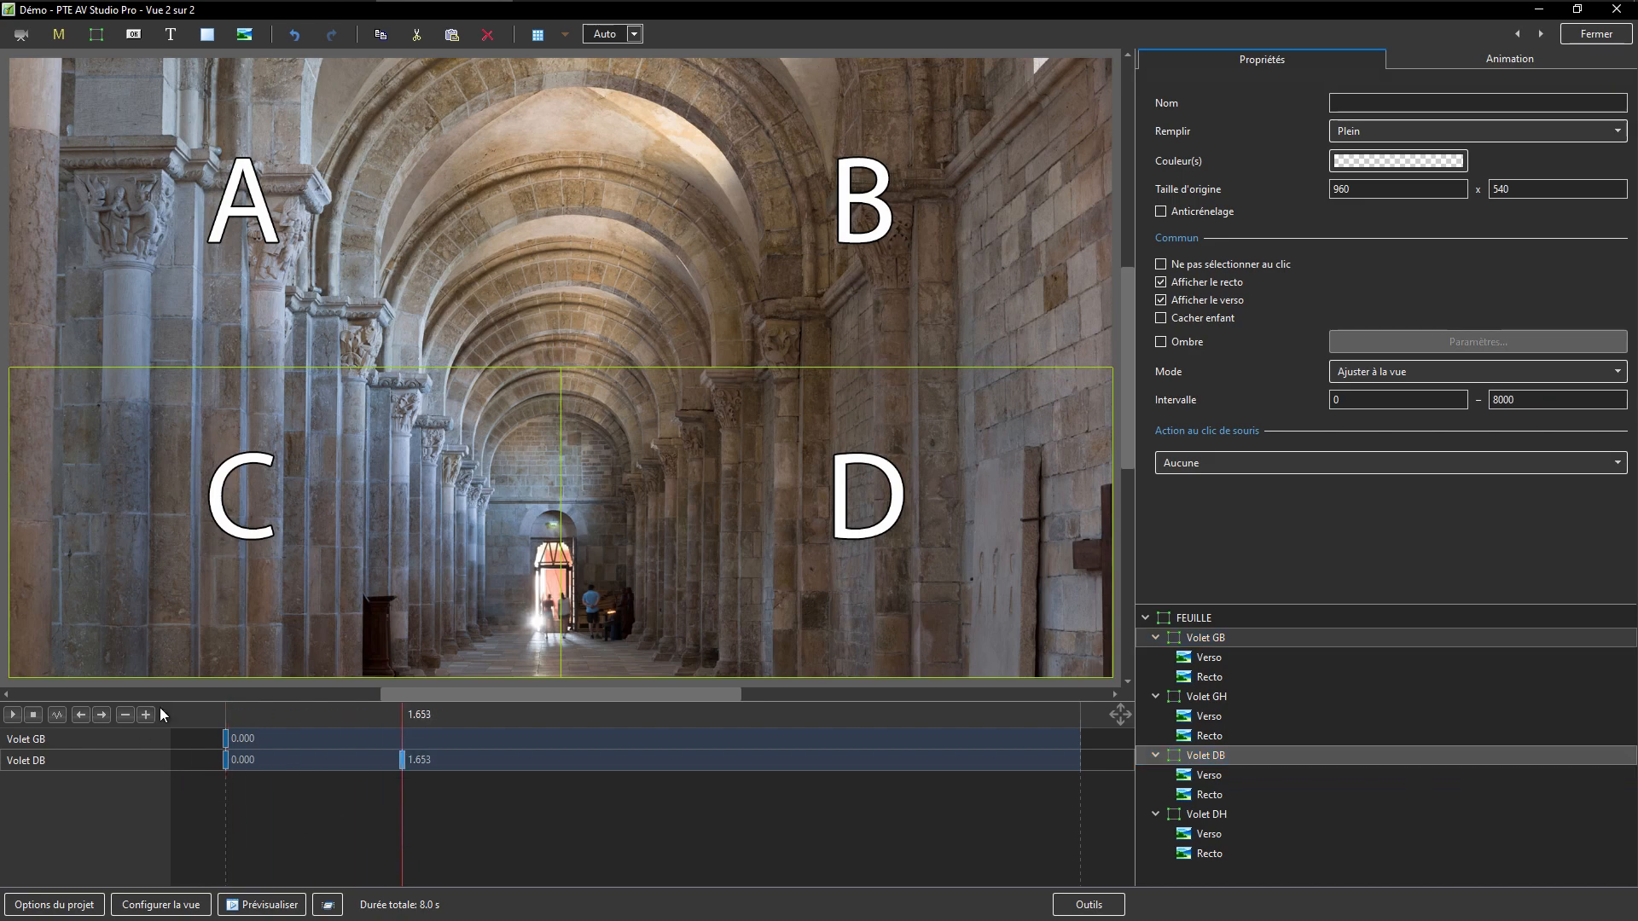
pyautogui.click(1501, 59)
pyautogui.write('1500')
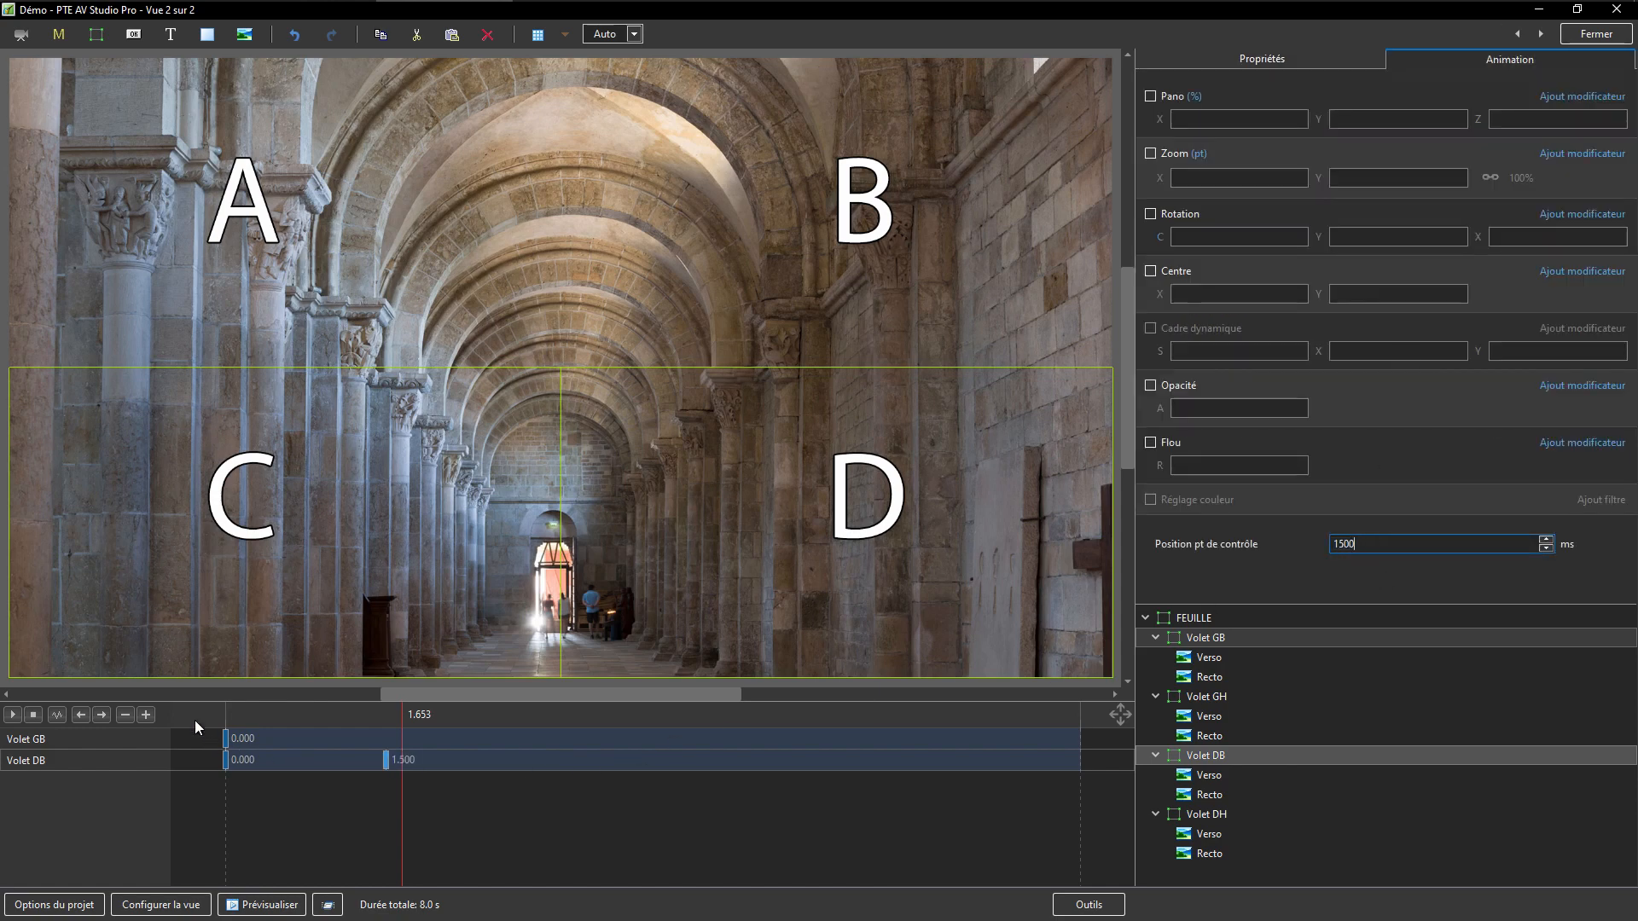
# Add a matching control point to Volet GB at 1500 ms, and select Volet DB's control point at that time.
pyautogui.click(78, 714)
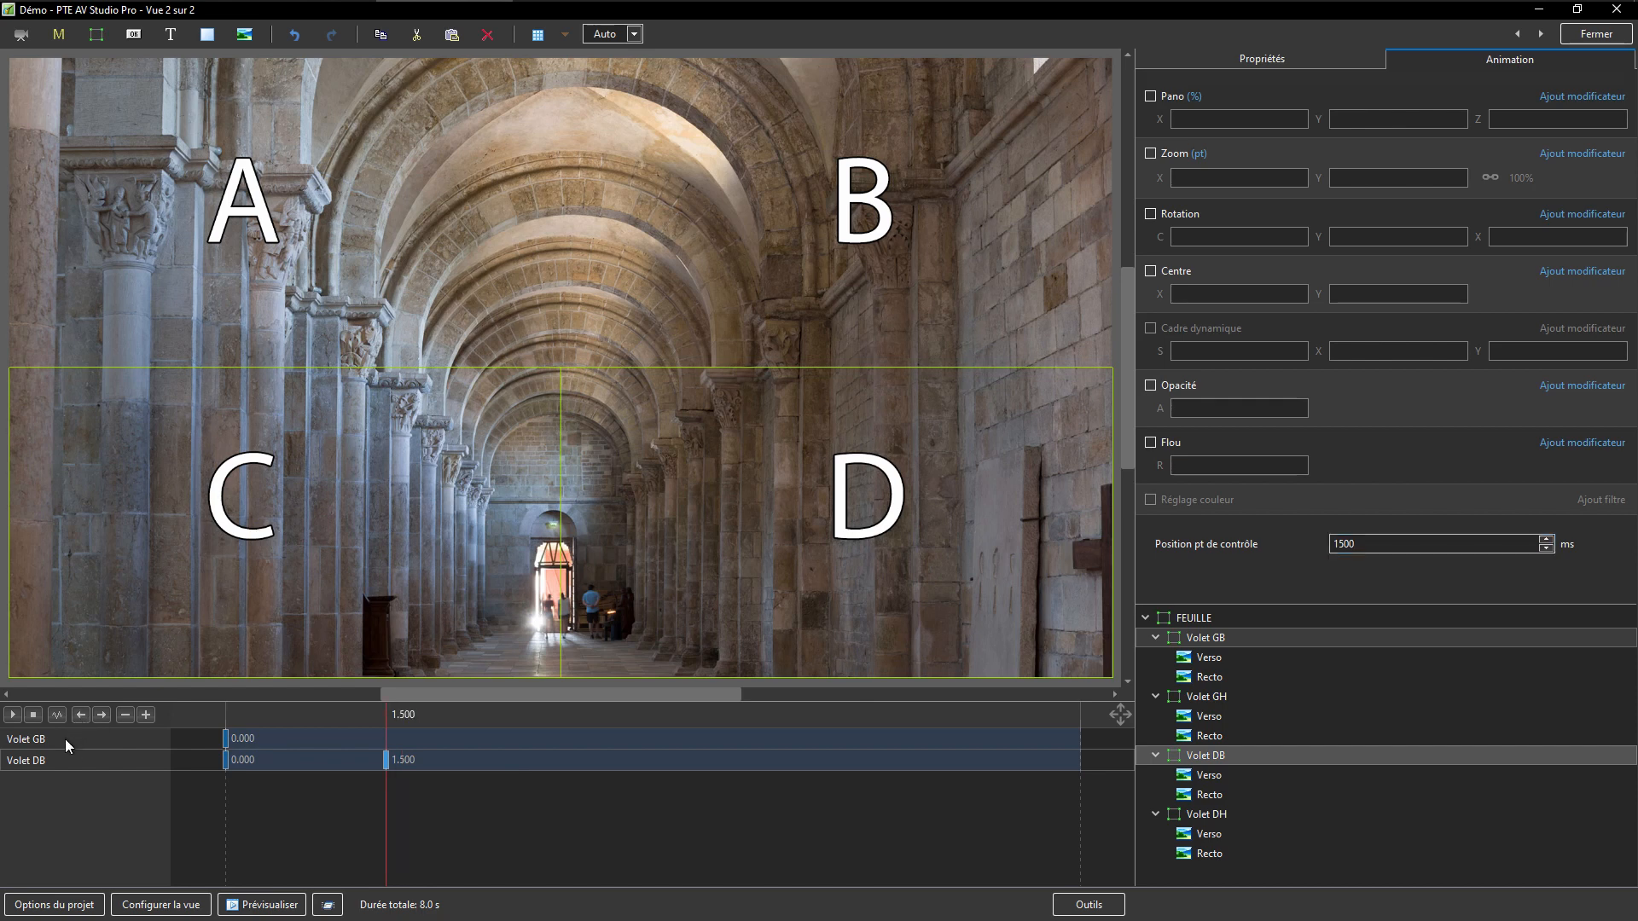
pyautogui.click(65, 738)
pyautogui.click(145, 715)
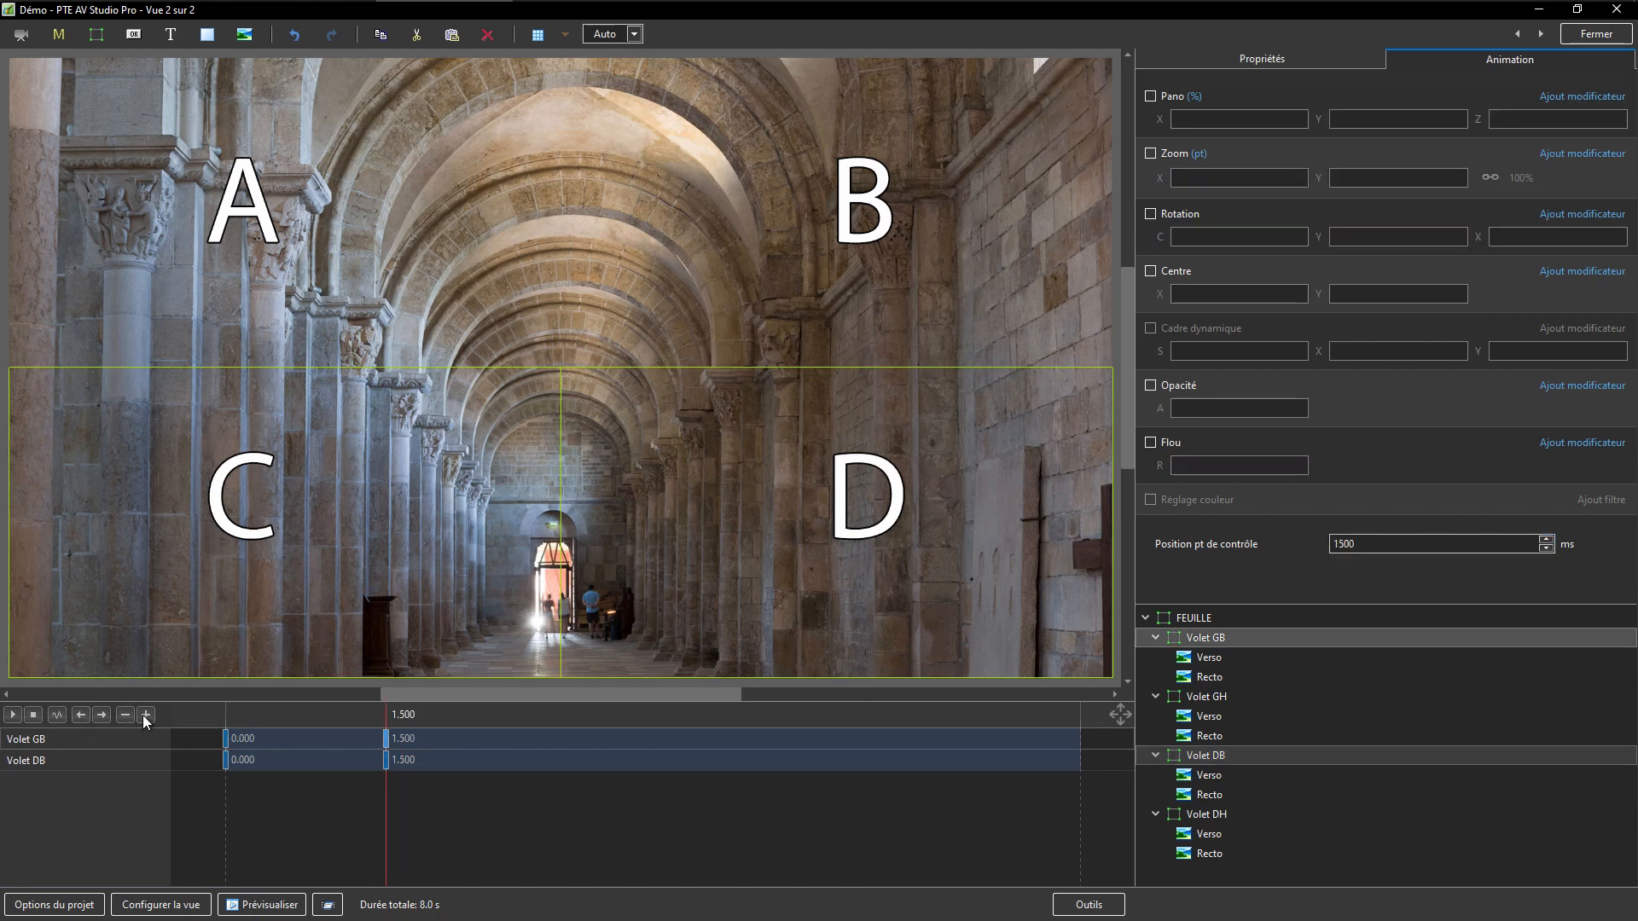
pyautogui.click(385, 760)
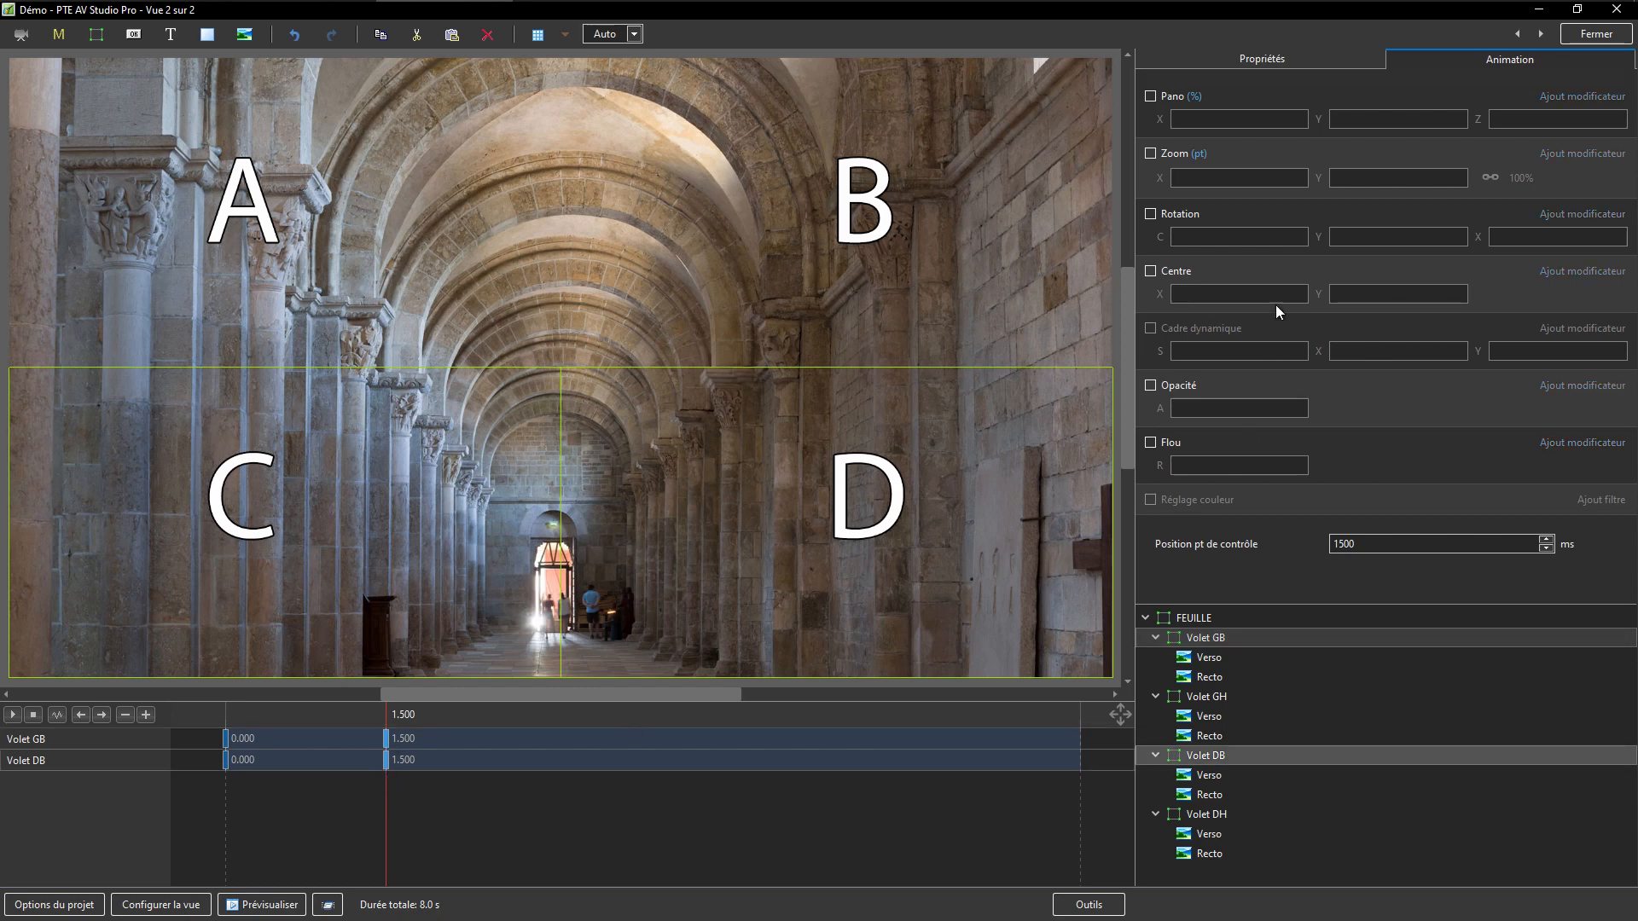
# Enable rotation at the 1500 ms control points of Volet GB and Volet DB and set the X rotation to 180°.
pyautogui.click(1149, 214)
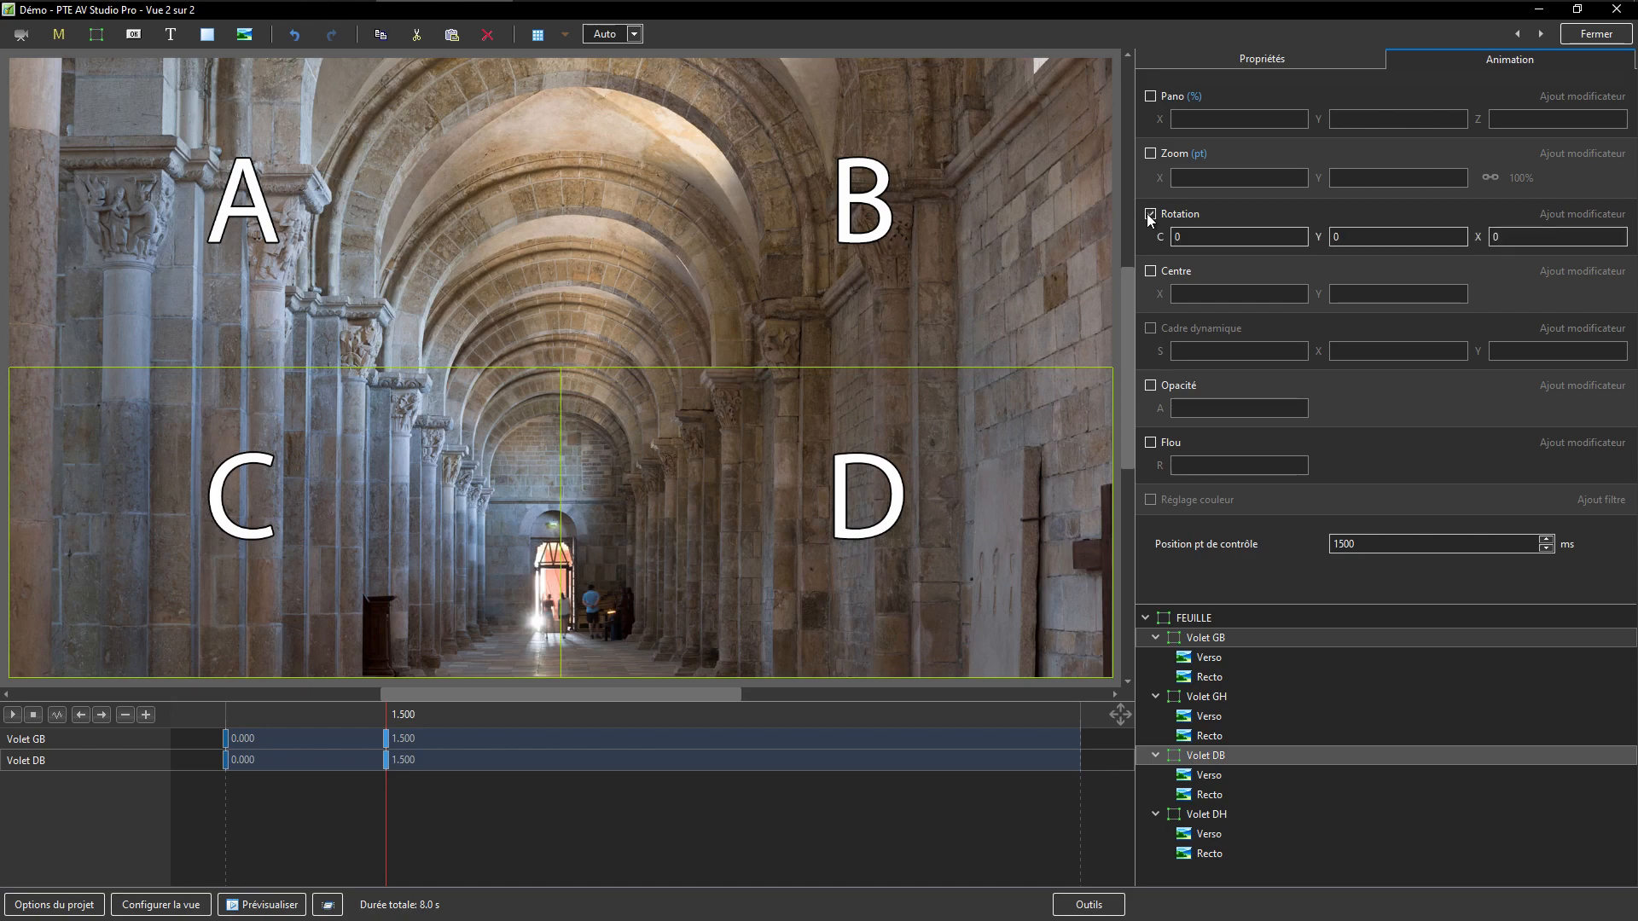
pyautogui.moveTo(1479, 235); pyautogui.dragTo(1584, 202)
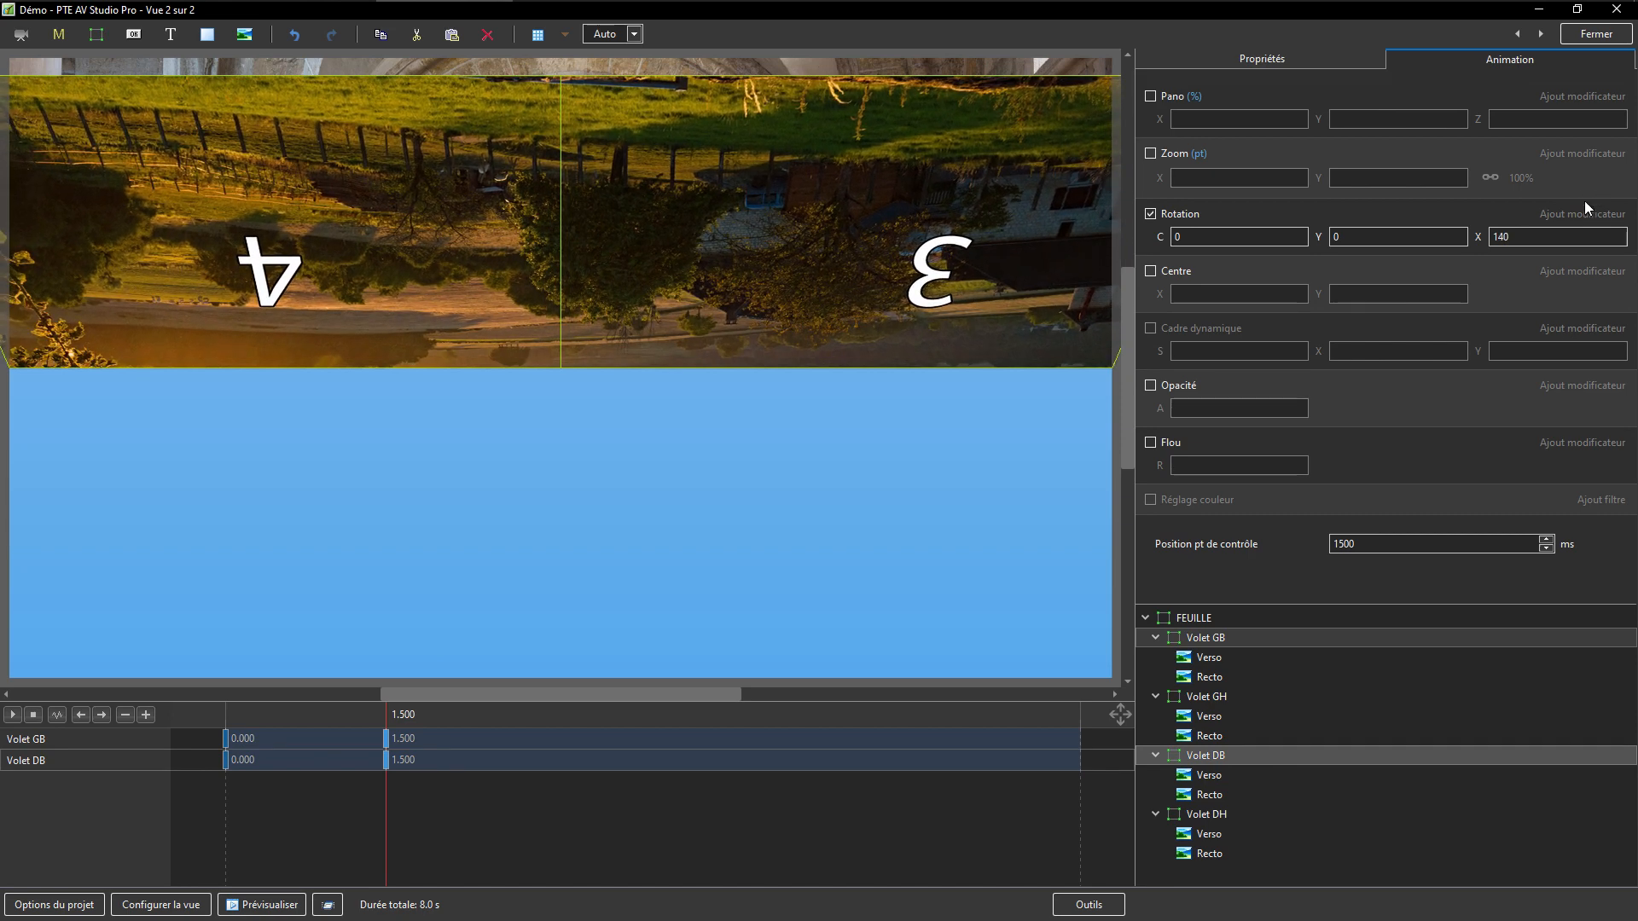
pyautogui.click(1482, 236)
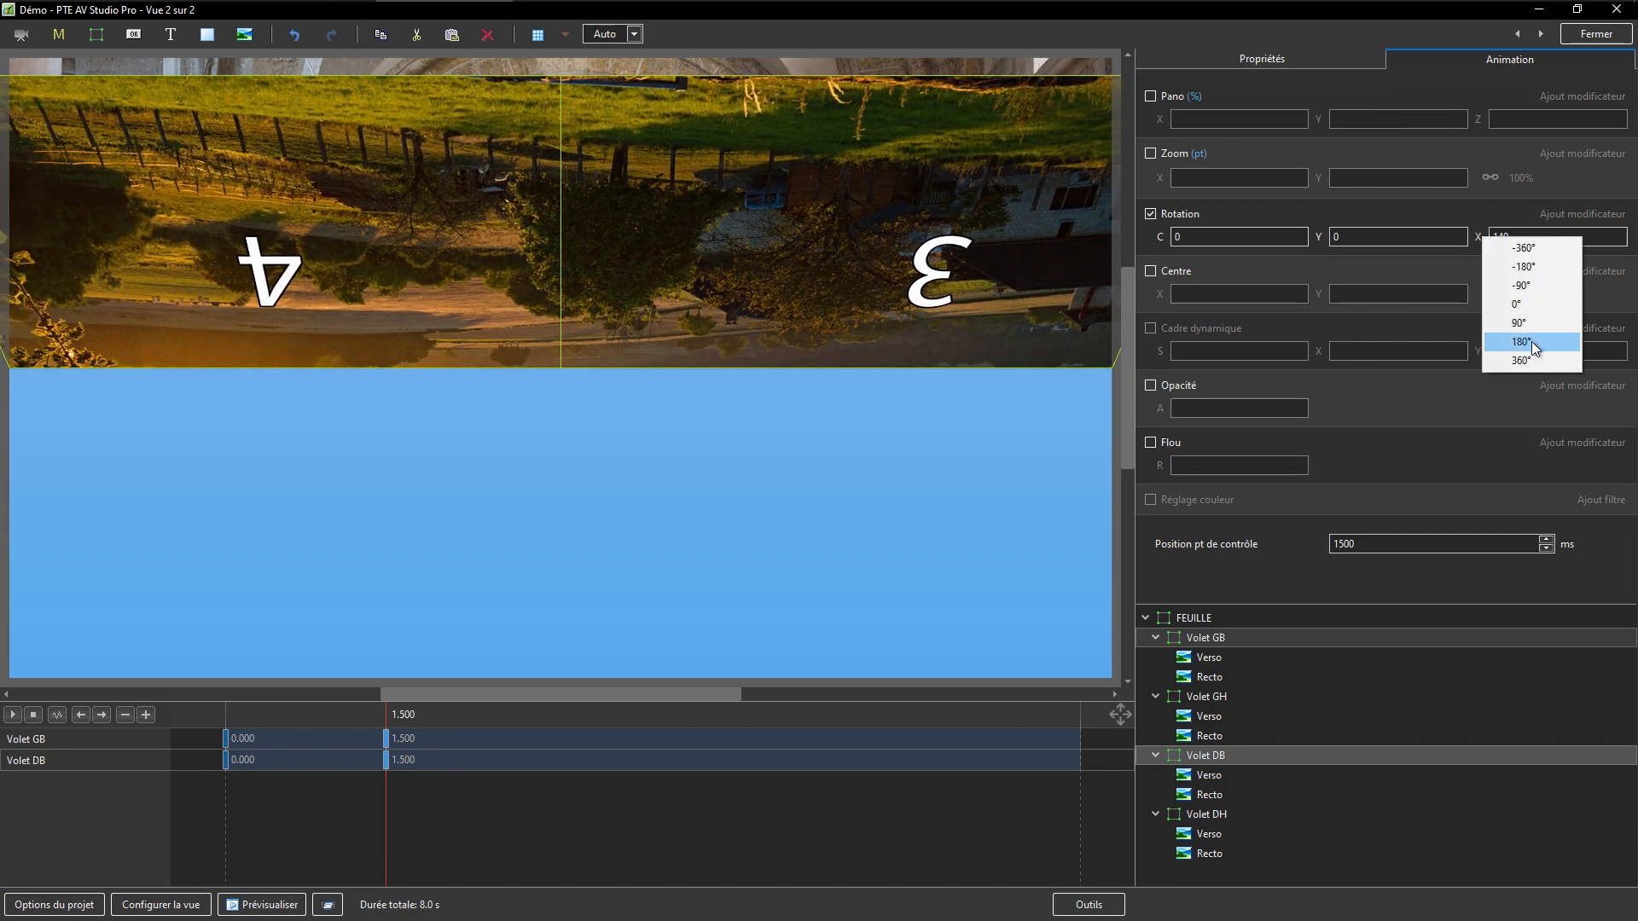
pyautogui.click(1532, 341)
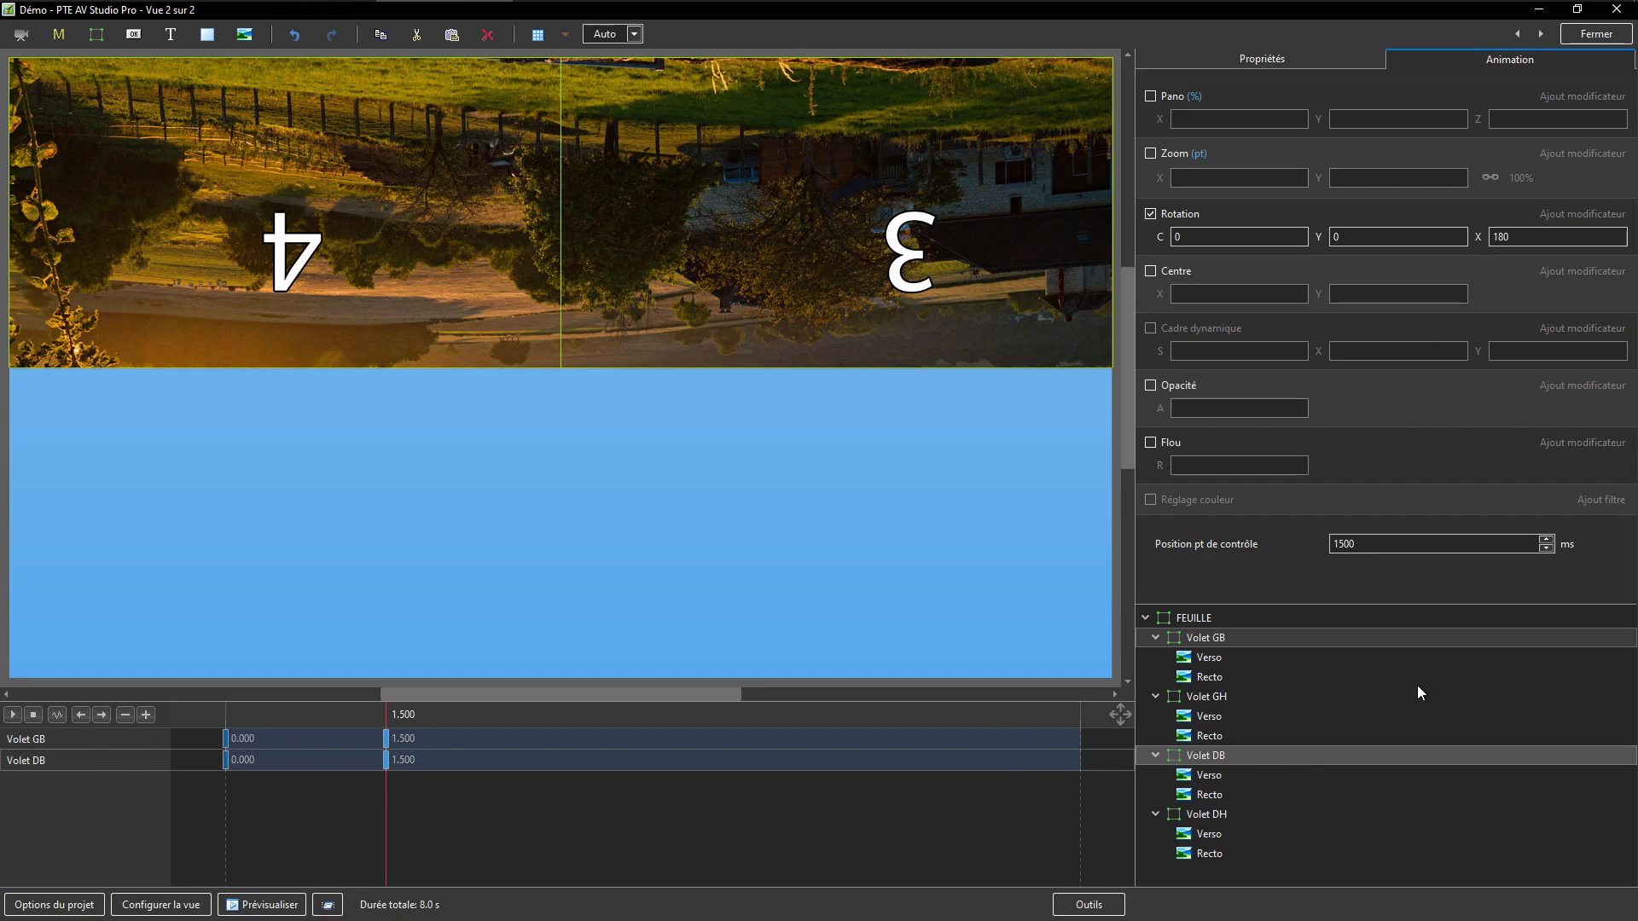
# Switch to the reference project, examine the Etape 9 instructions and GH's control points, and return to the Démo project.
pyautogui.hotkey('alt', 'Tab')
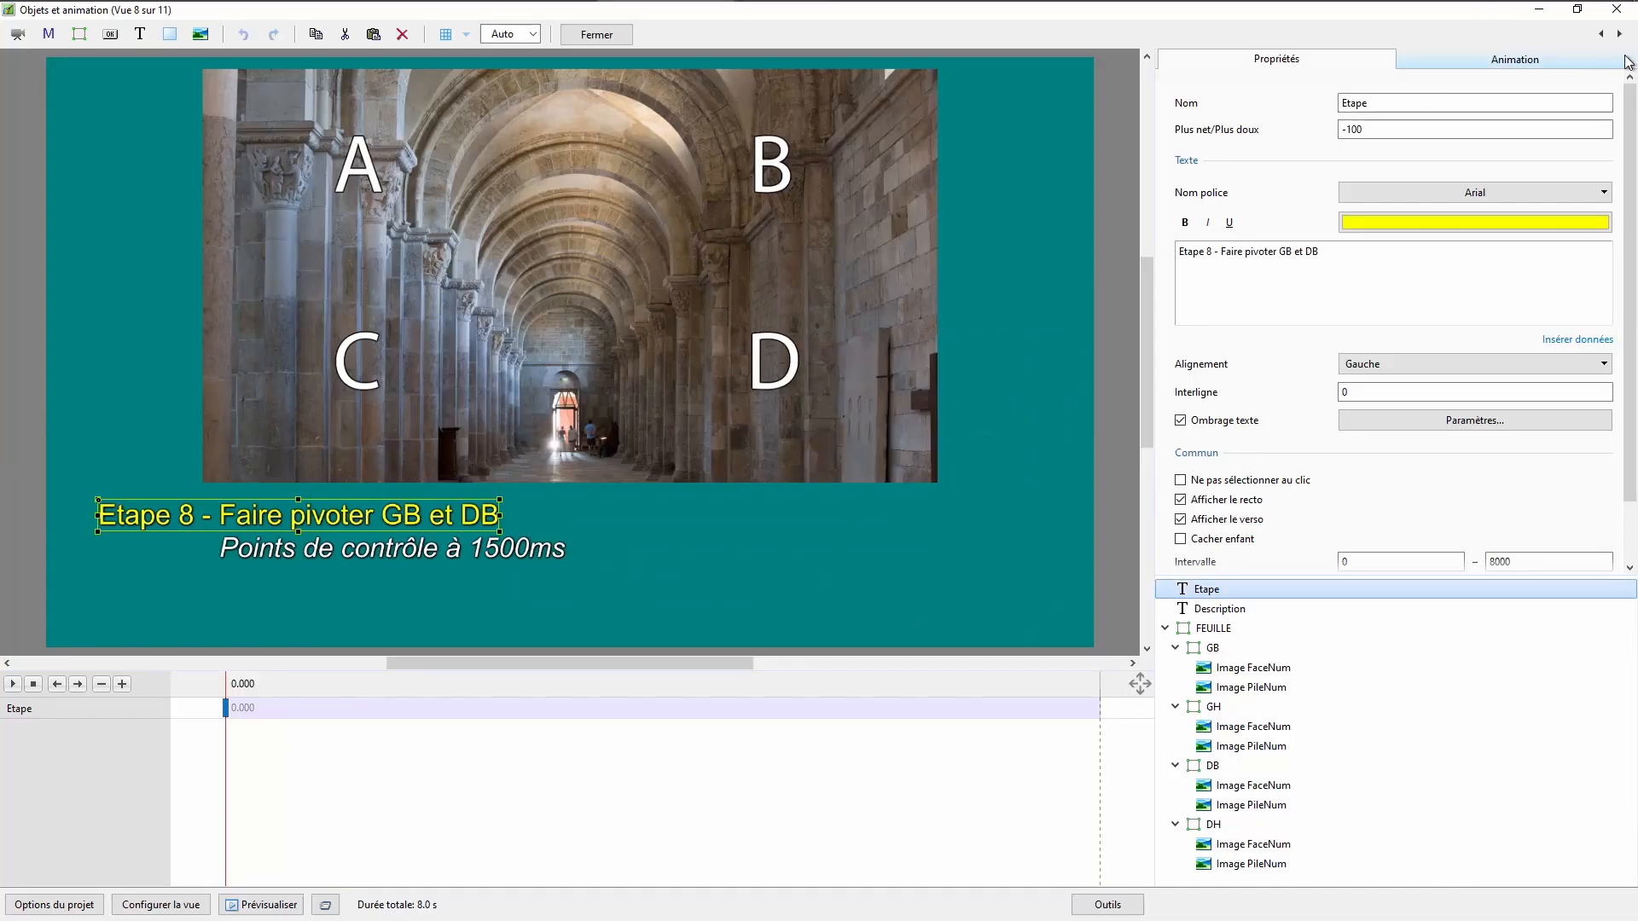
pyautogui.click(1621, 36)
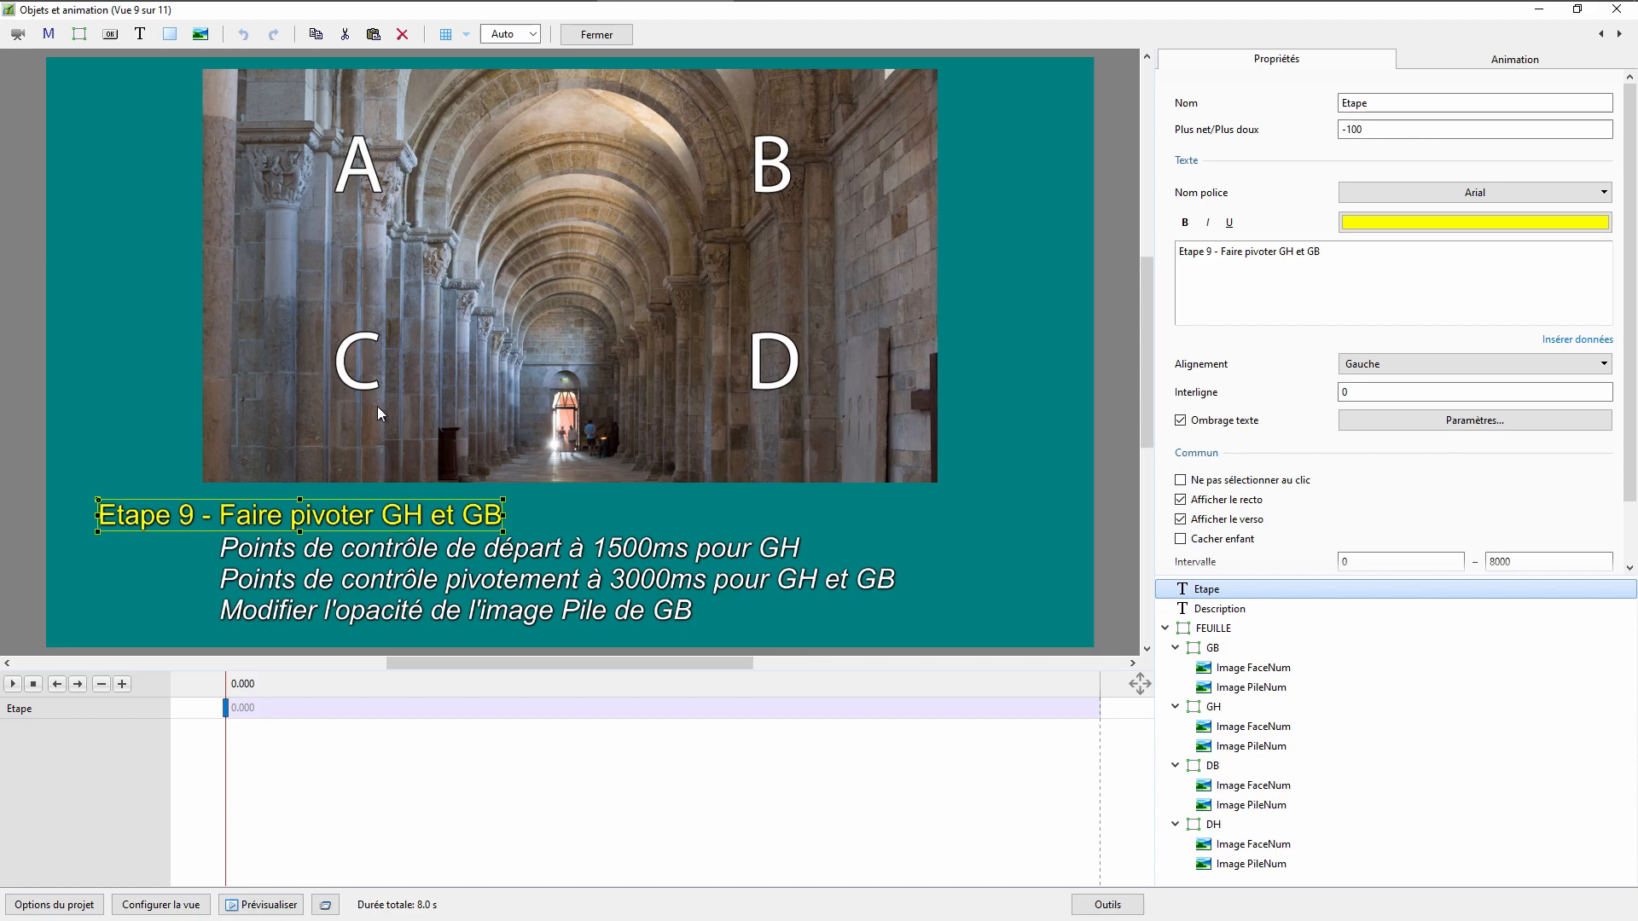
pyautogui.moveTo(222, 766); pyautogui.dragTo(262, 761)
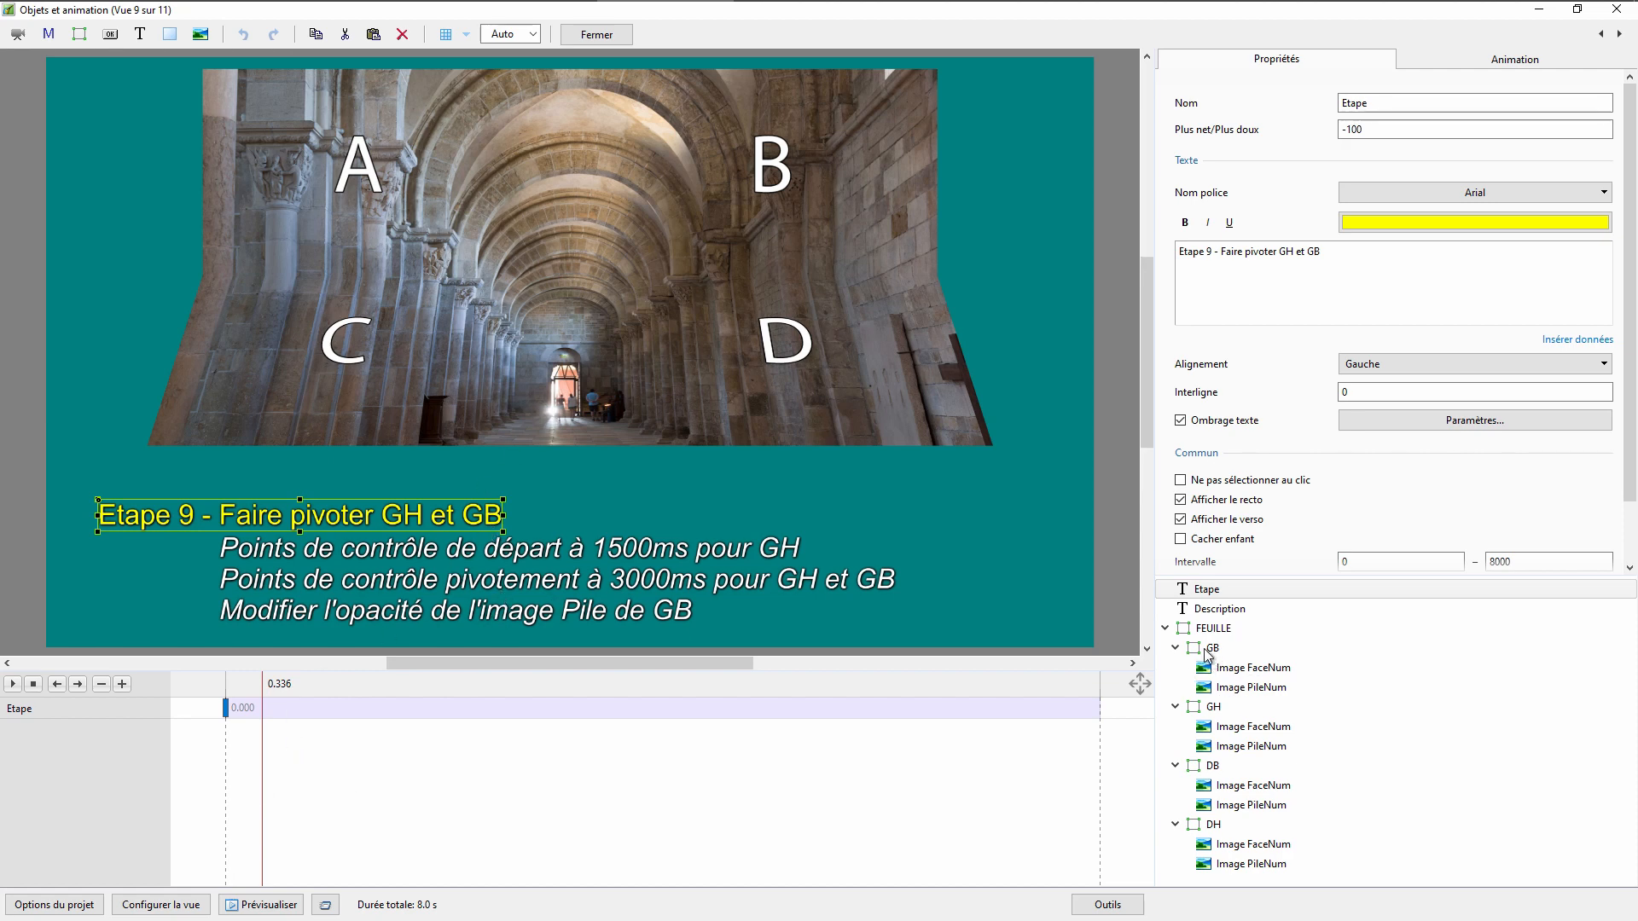
pyautogui.click(1213, 710)
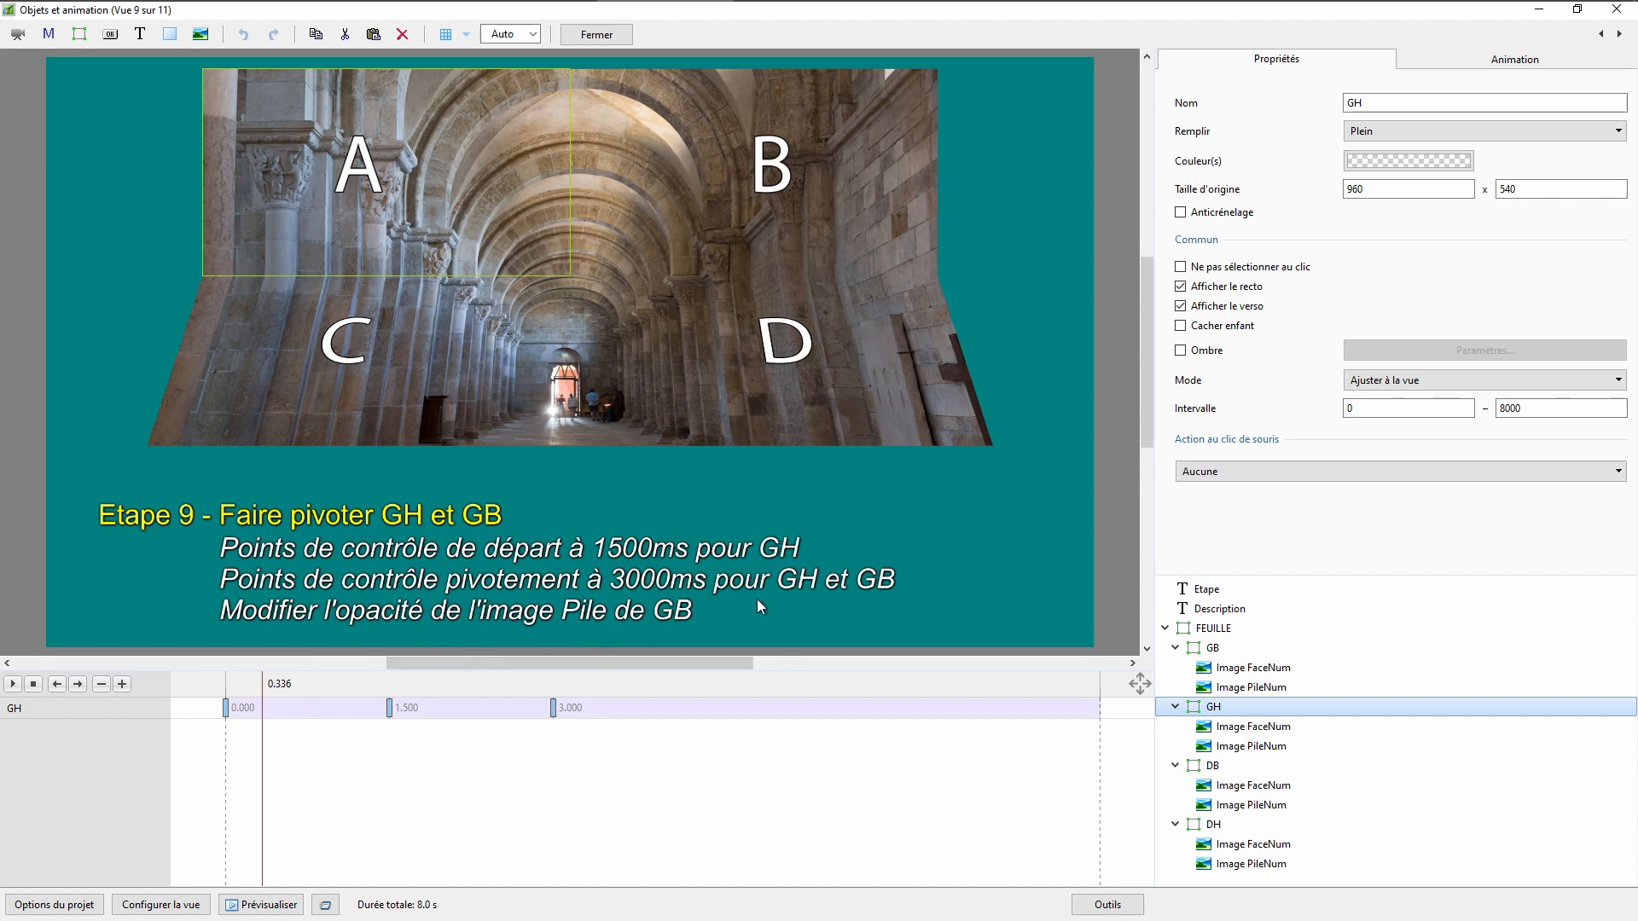
pyautogui.hotkey('alt', 'Tab')
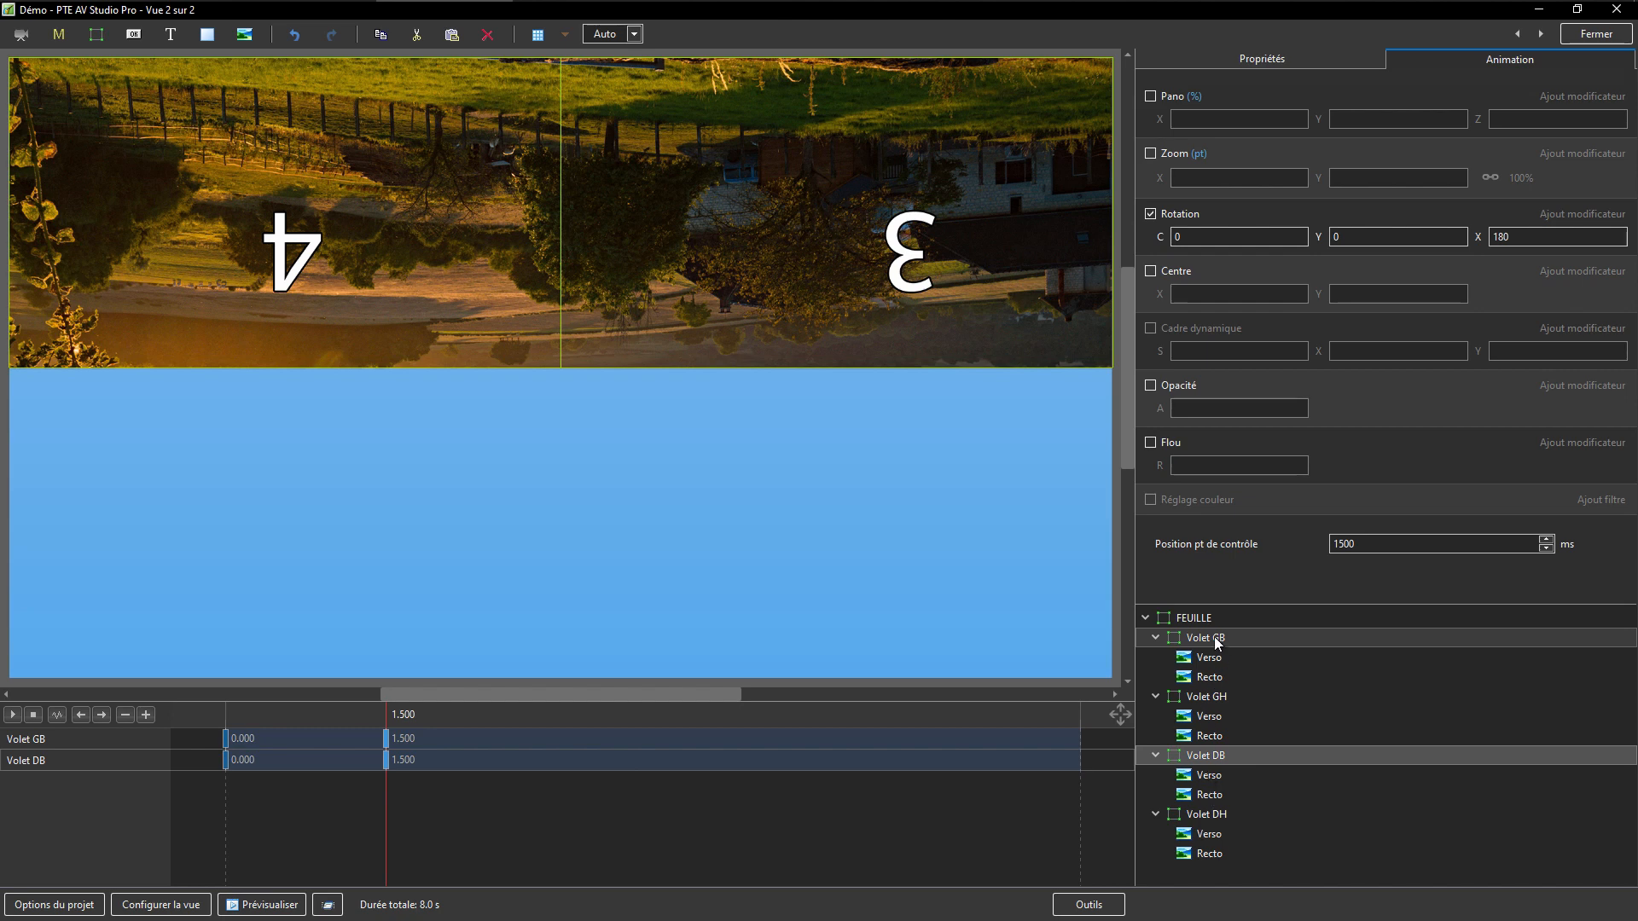
# Select Volet GH and Volet GB together, add a control point to Volet GH at 1500 ms, and enable its rotation.
pyautogui.click(1194, 696)
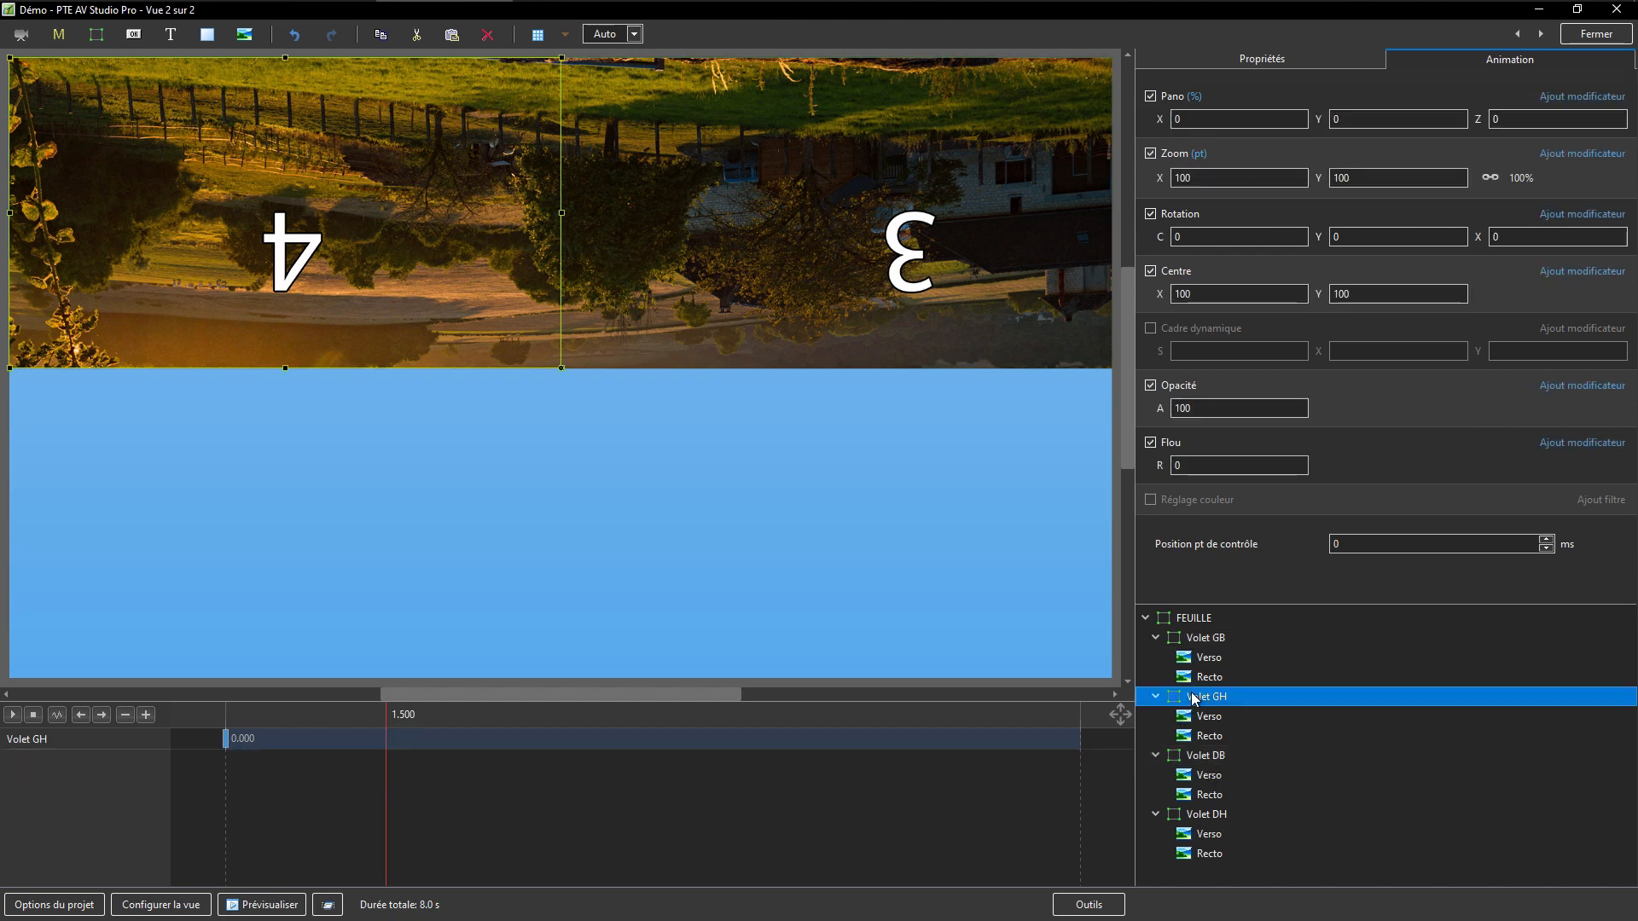
pyautogui.keyDown('ctrl'); pyautogui.click(1193, 636); pyautogui.keyUp('ctrl')
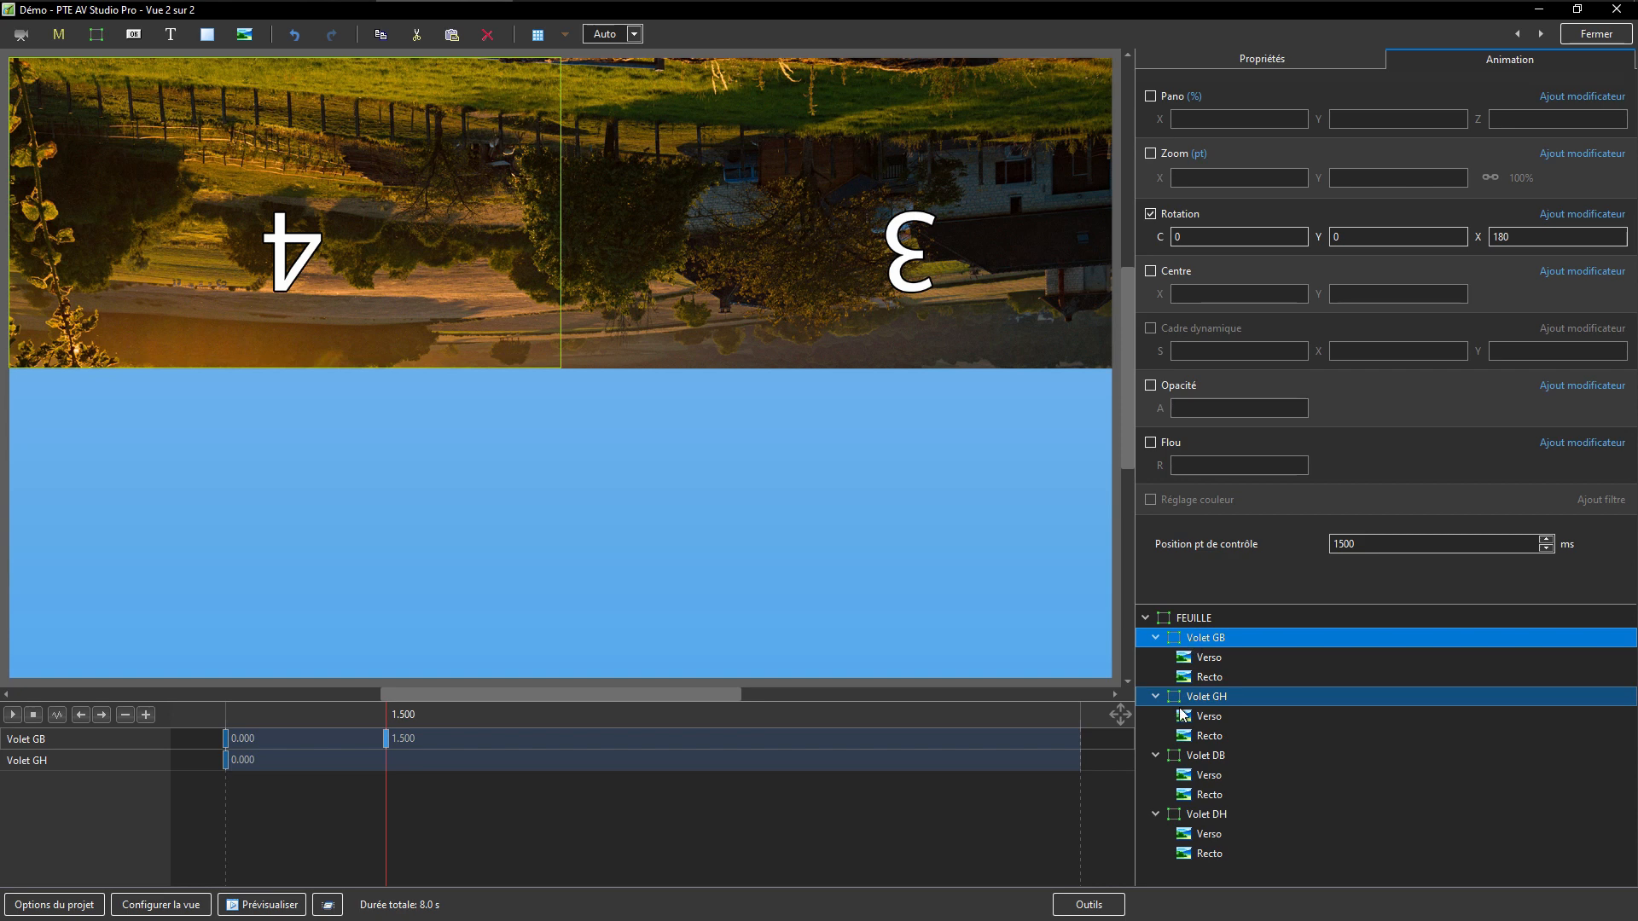
pyautogui.click(112, 765)
pyautogui.click(142, 714)
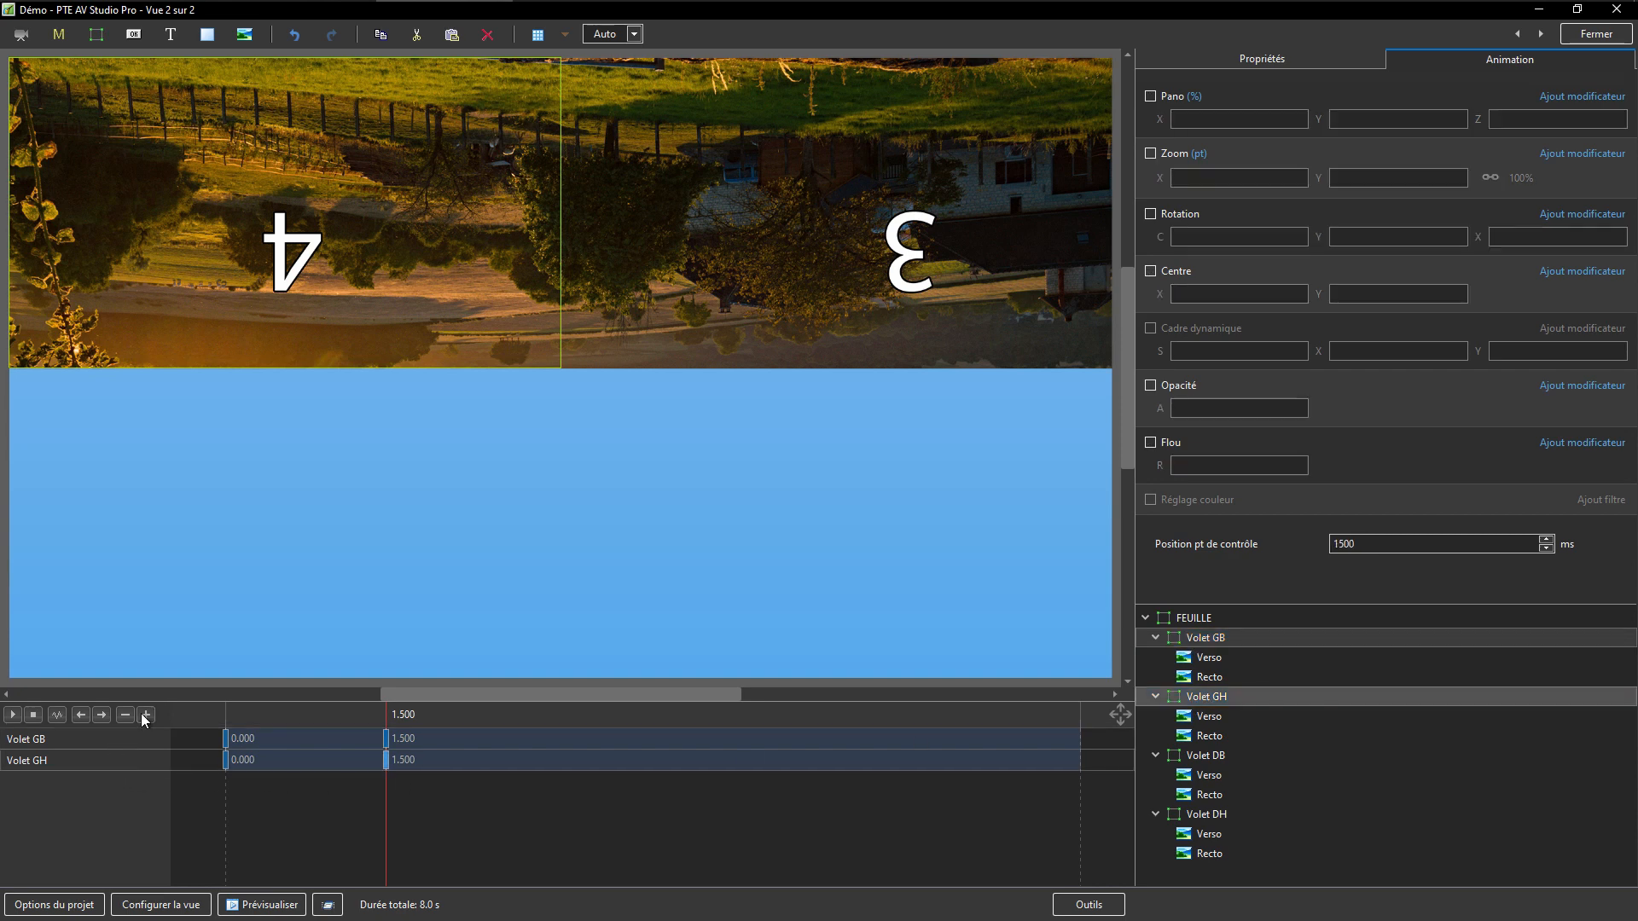
pyautogui.click(1149, 214)
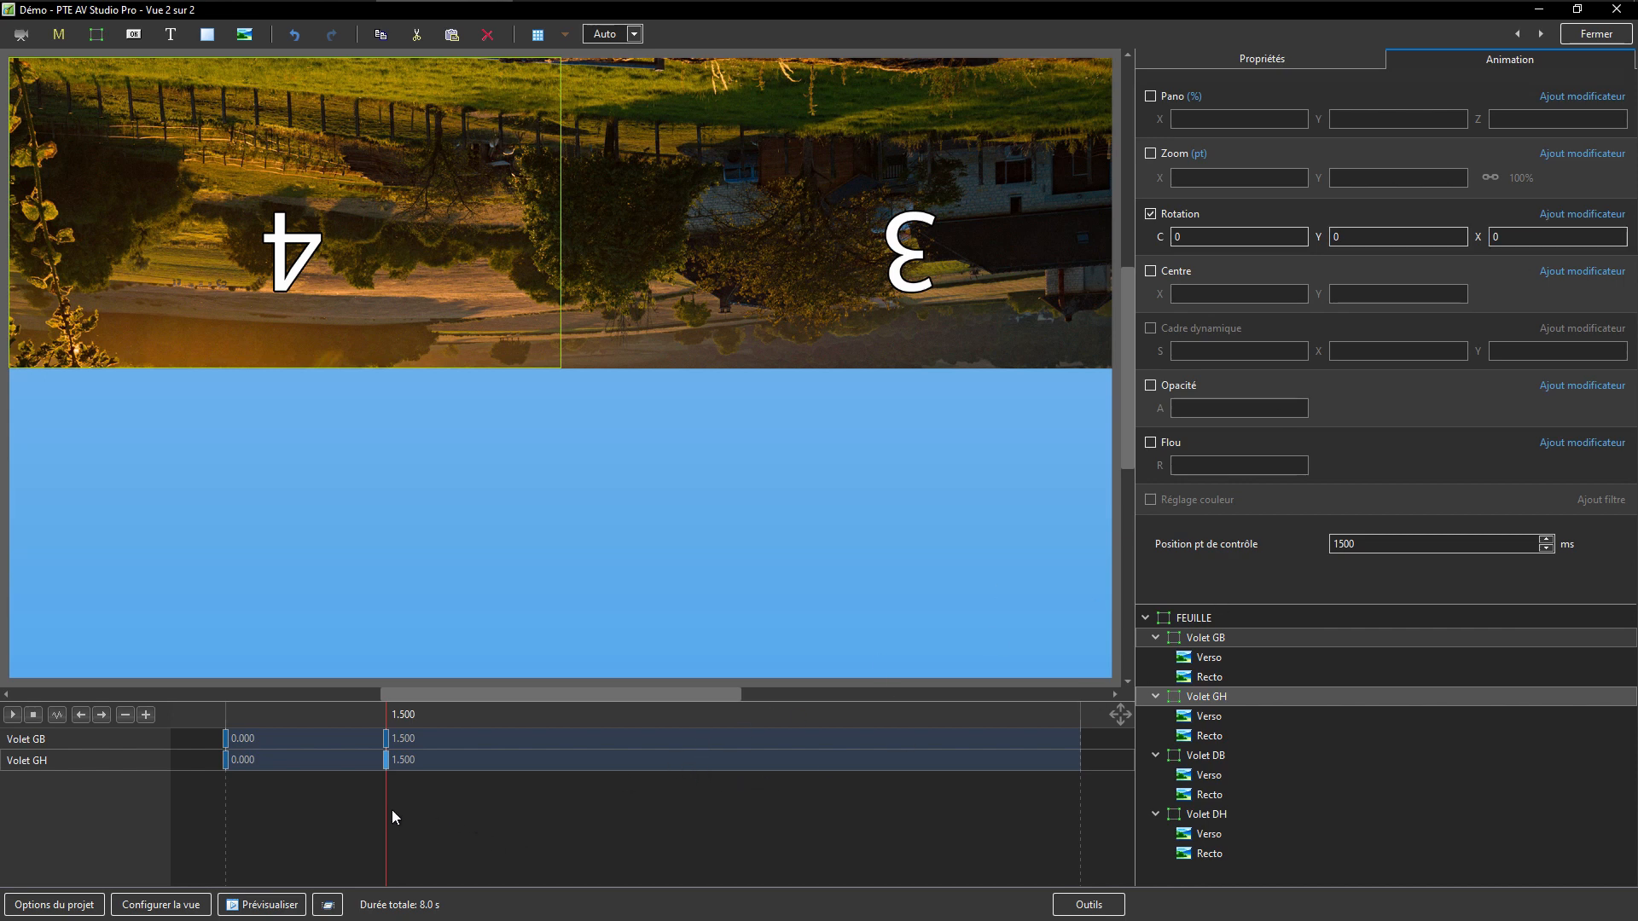
# Add a third control point to Volet GH, set its position to 3000 ms, and move the playhead to it.
pyautogui.moveTo(392, 811); pyautogui.dragTo(538, 811)
pyautogui.click(146, 713)
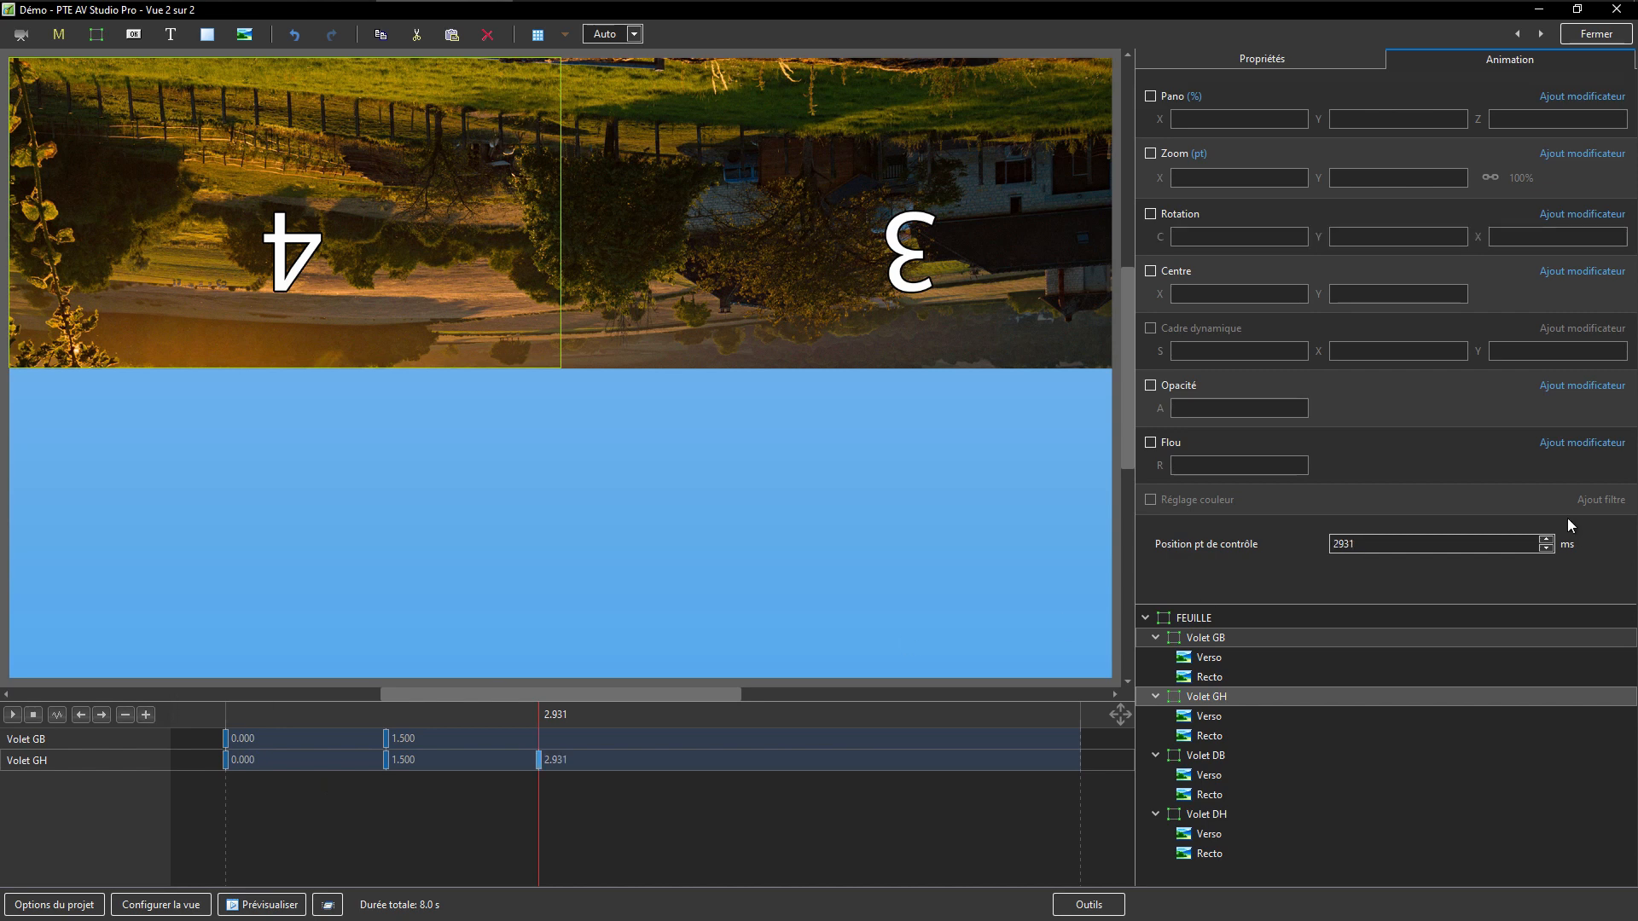
pyautogui.doubleClick(1413, 543)
pyautogui.write('3000')
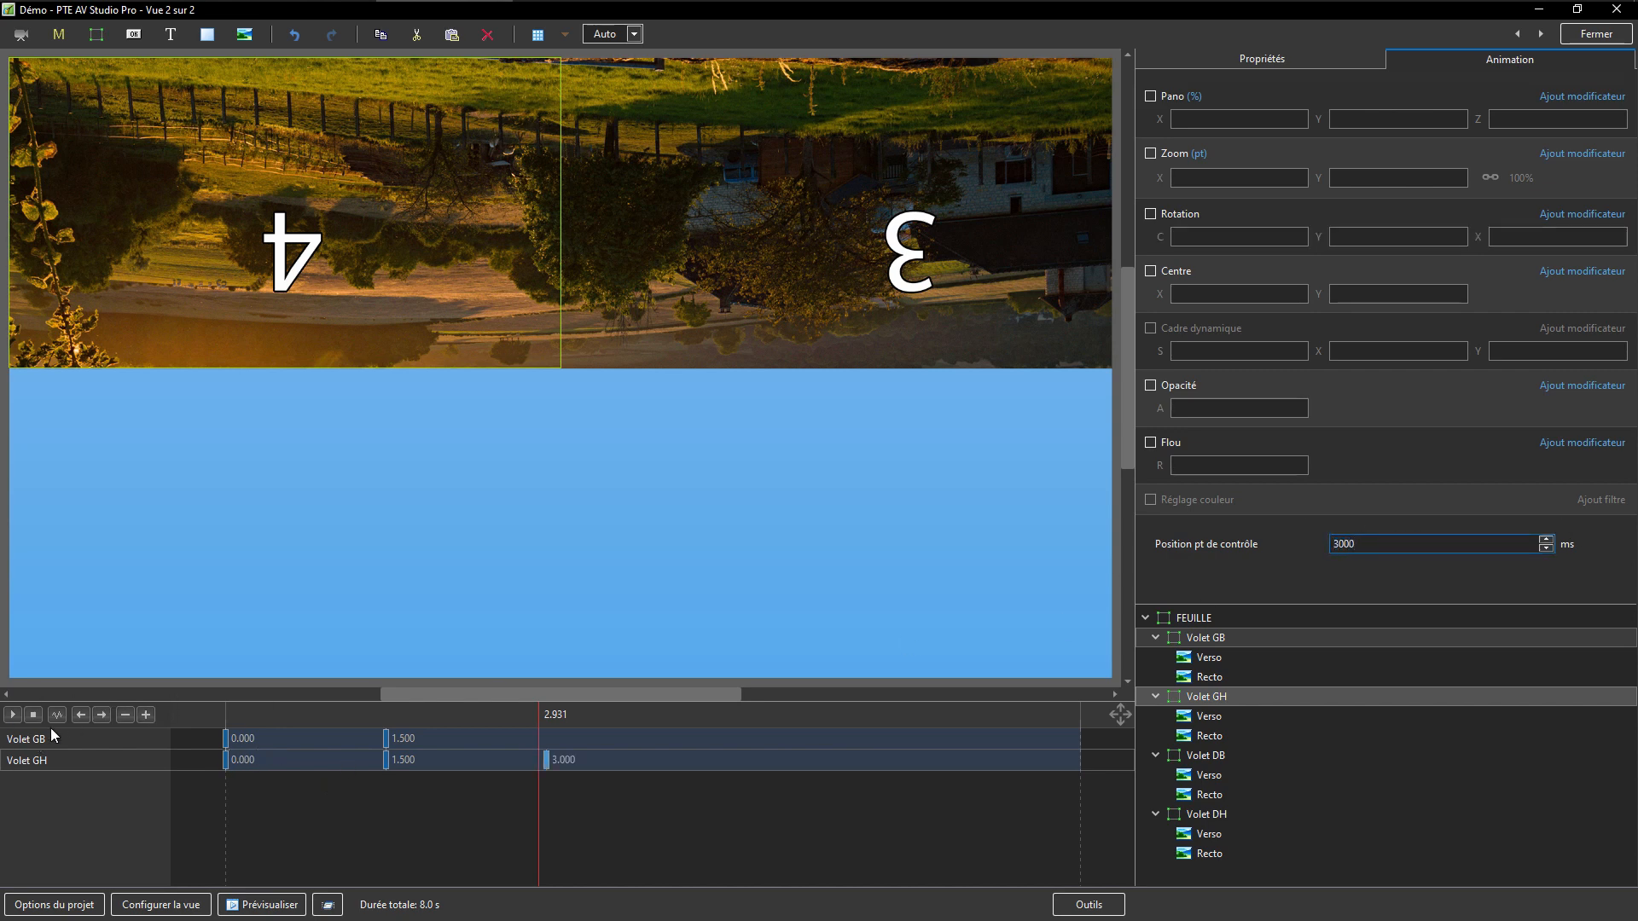
pyautogui.click(101, 713)
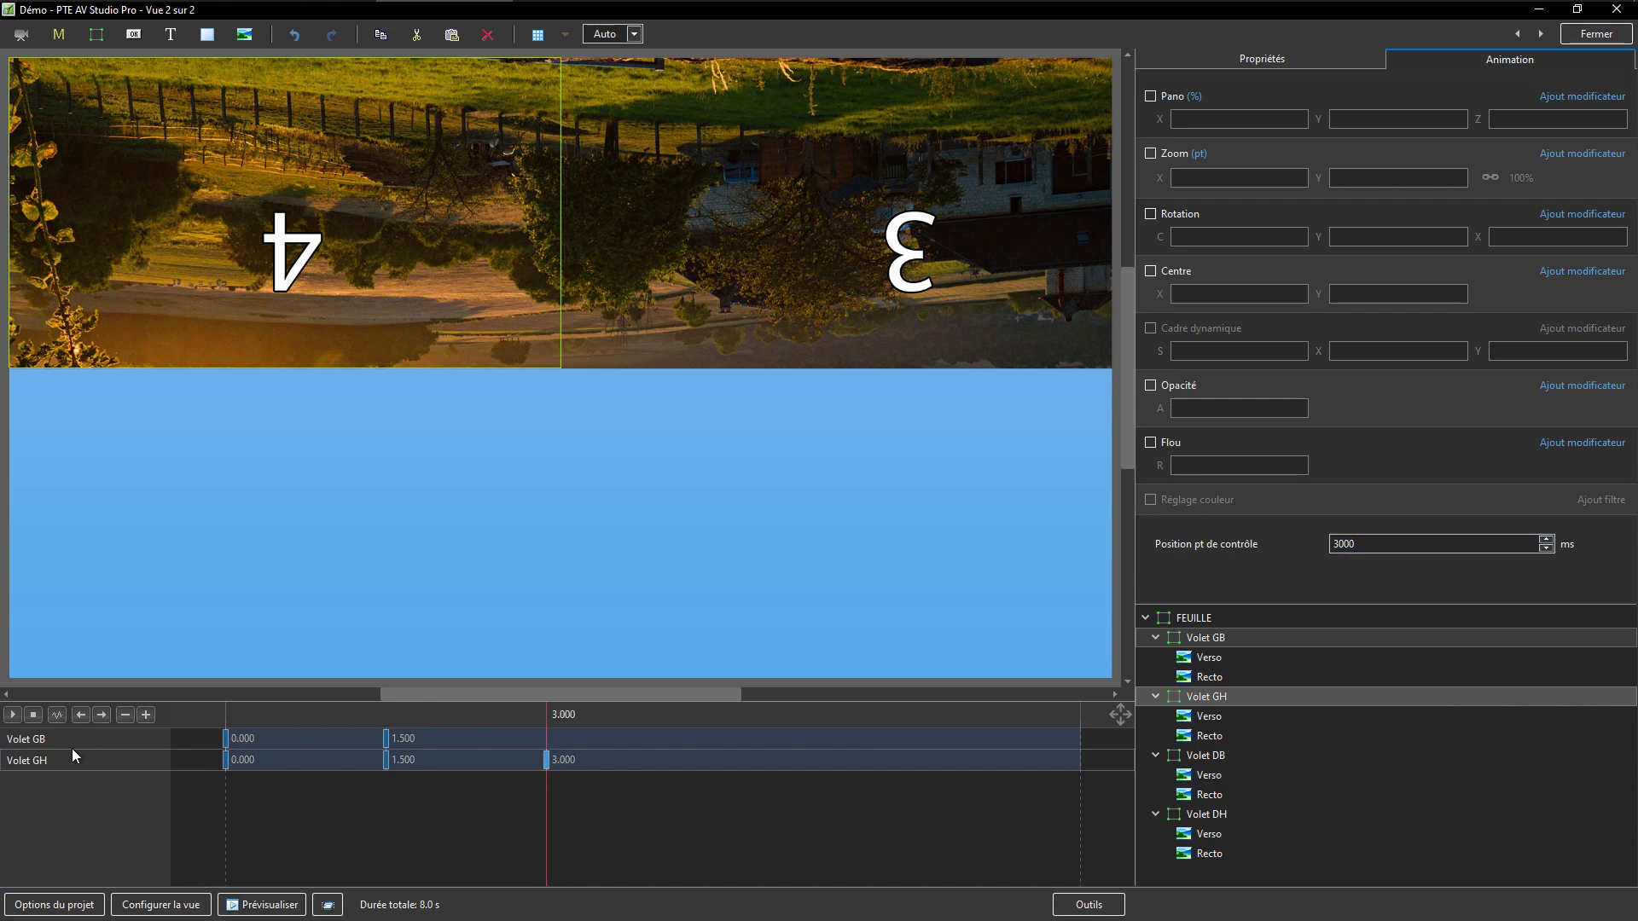
# Add a matching control point to Volet GB at 3000 ms and select it together with Volet GH's.
pyautogui.click(71, 742)
pyautogui.click(145, 714)
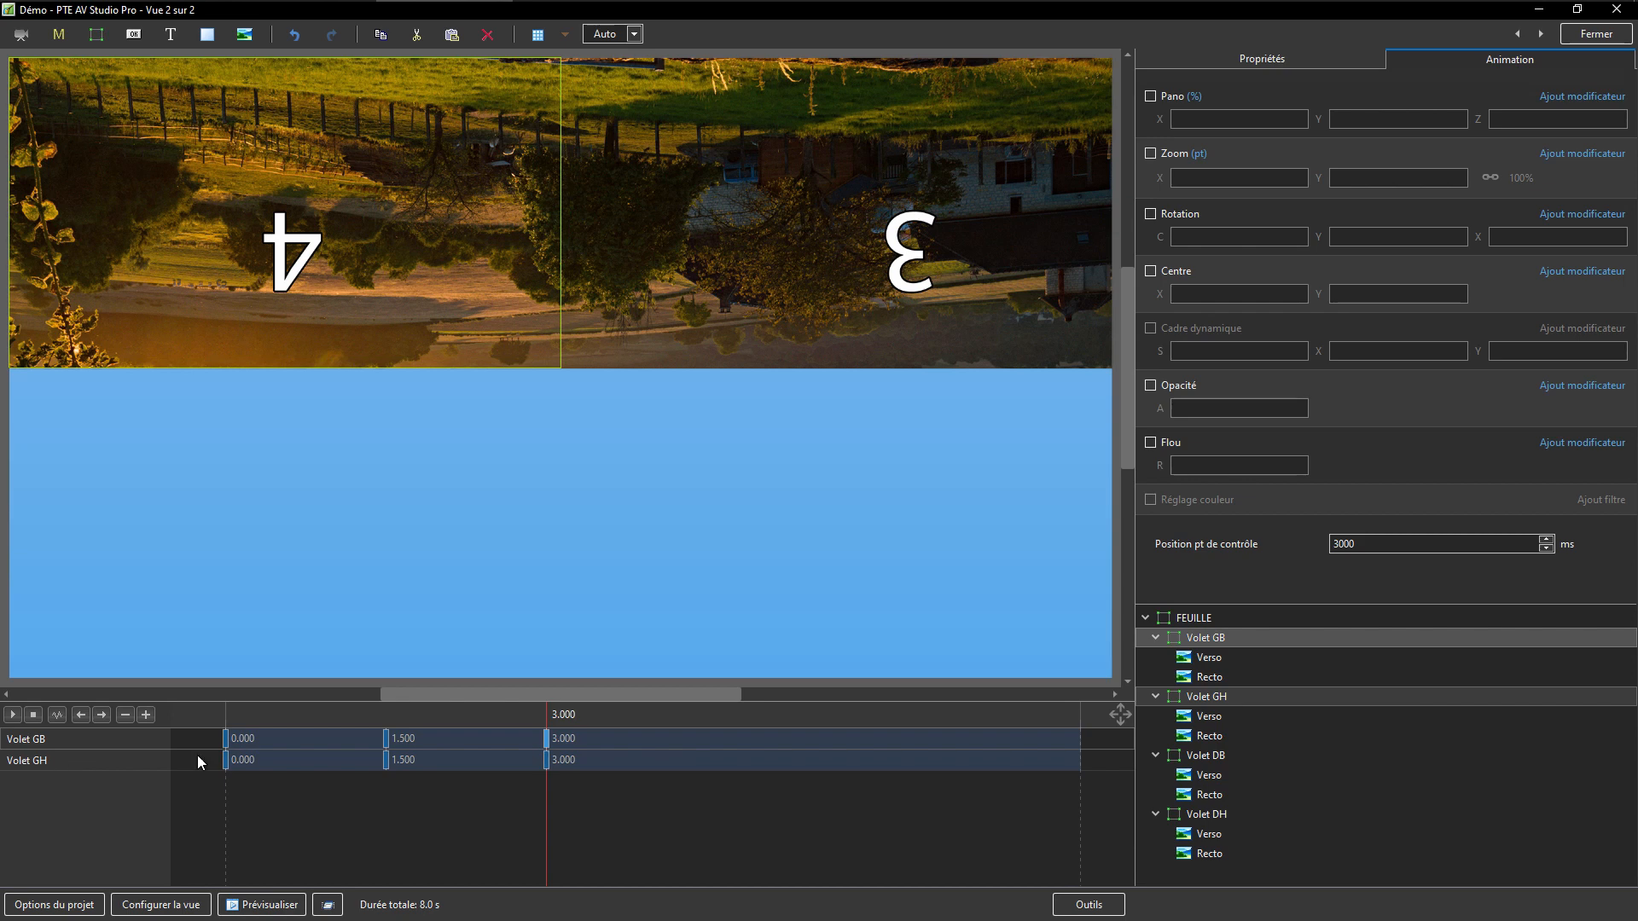
pyautogui.click(546, 760)
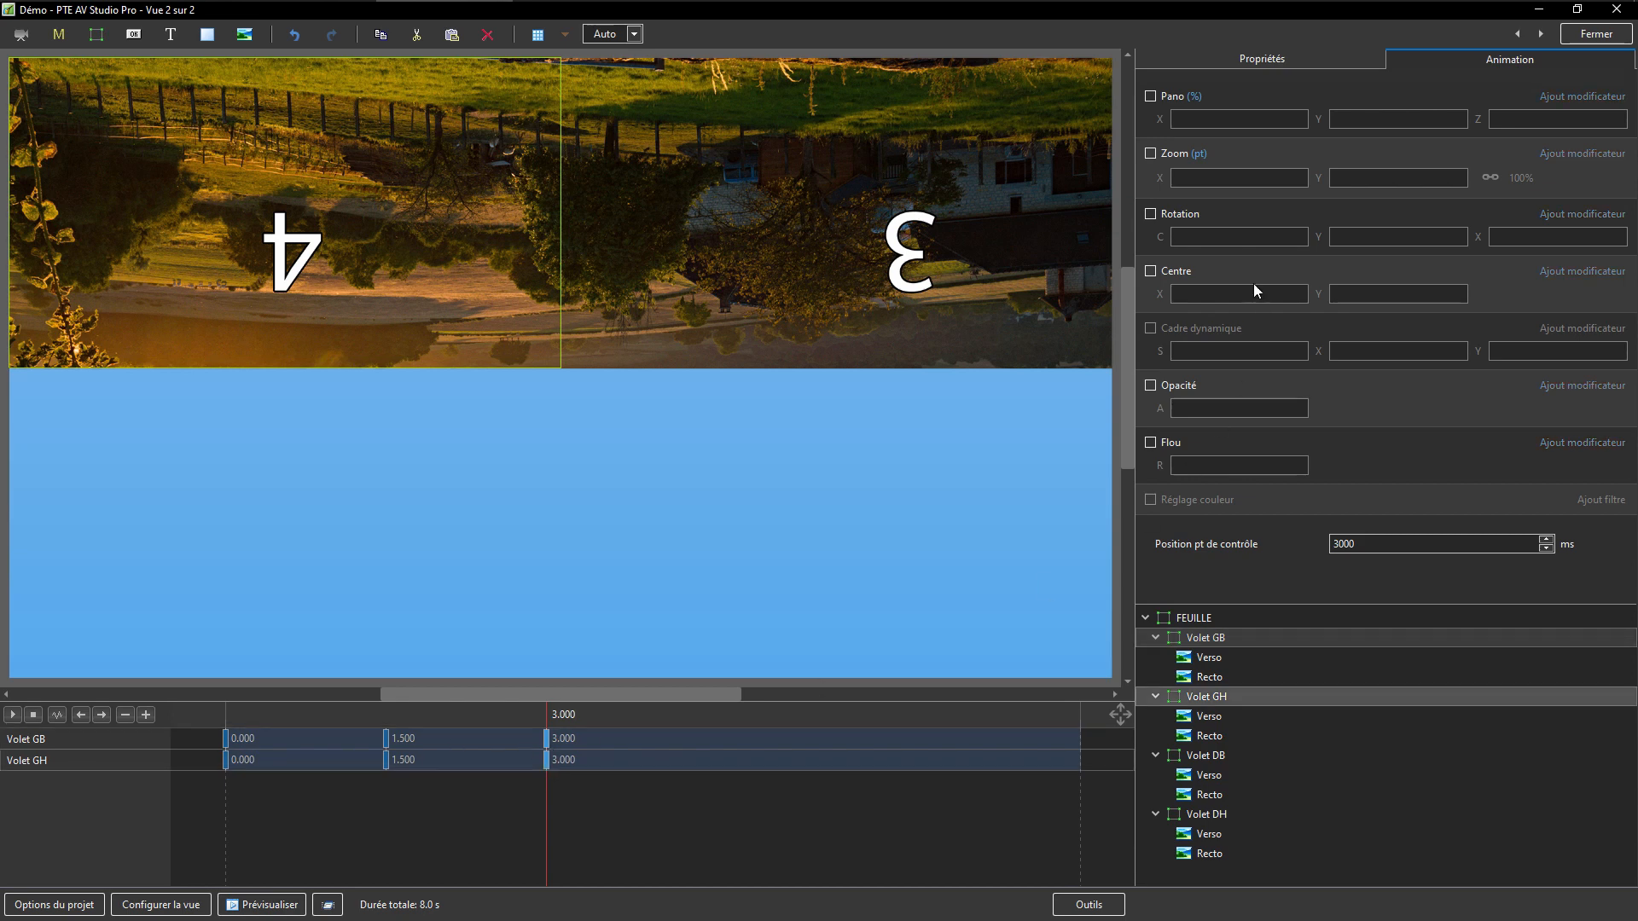
# Enable rotation at the 3000 ms control points of Volet GH and Volet GB and set the Y rotation to 180°.
pyautogui.click(1150, 214)
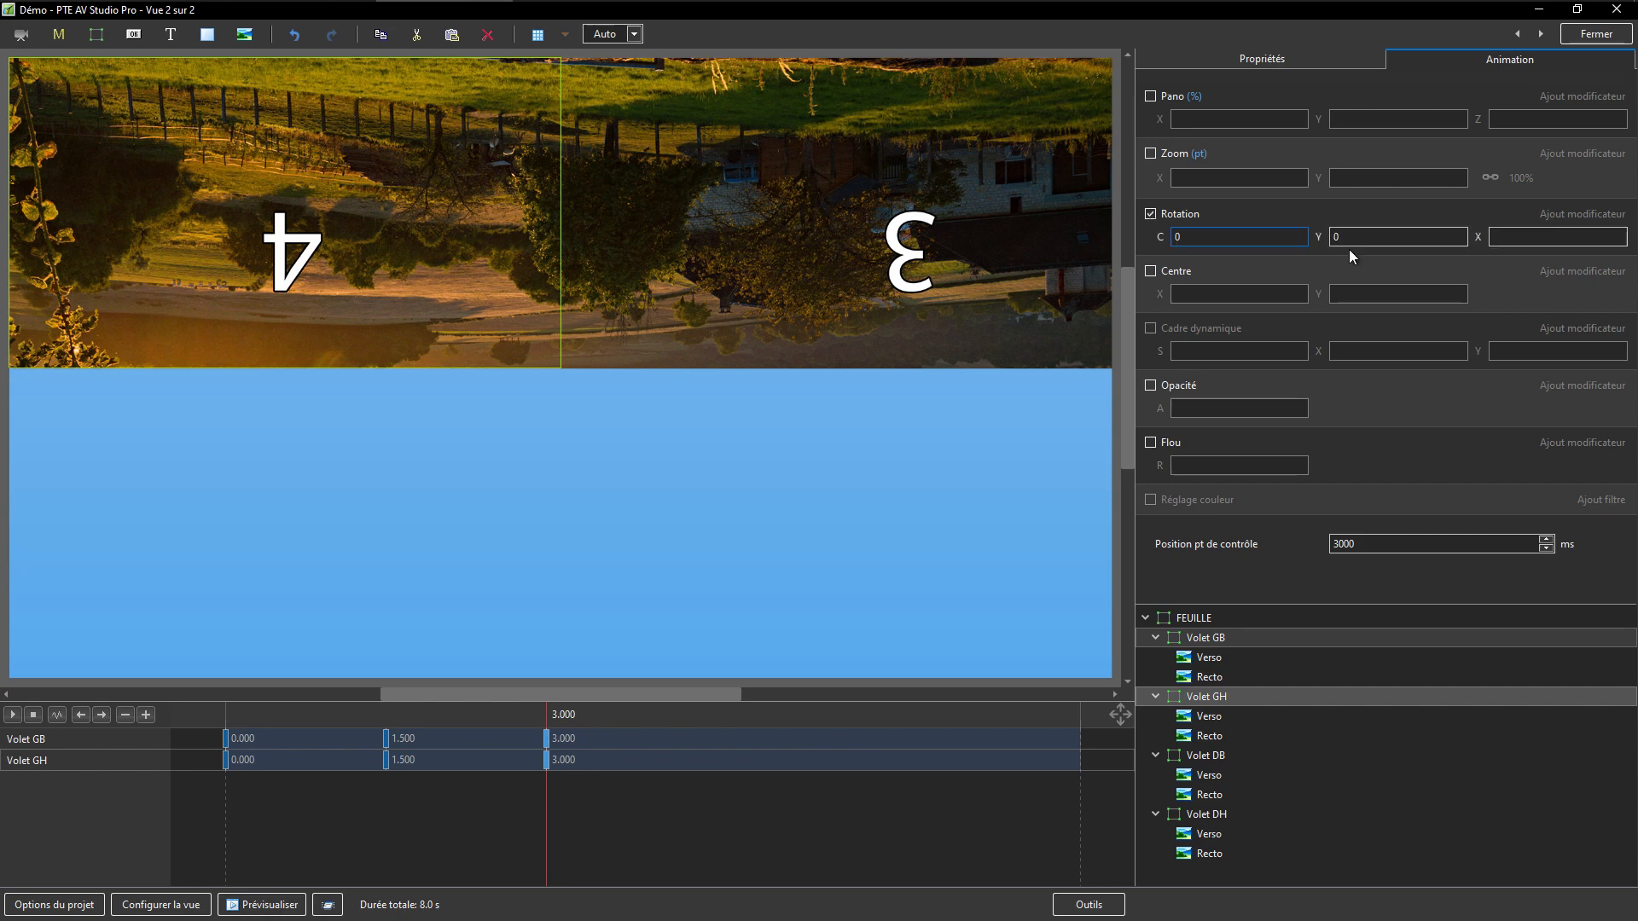
pyautogui.moveTo(1319, 239); pyautogui.dragTo(1440, 231)
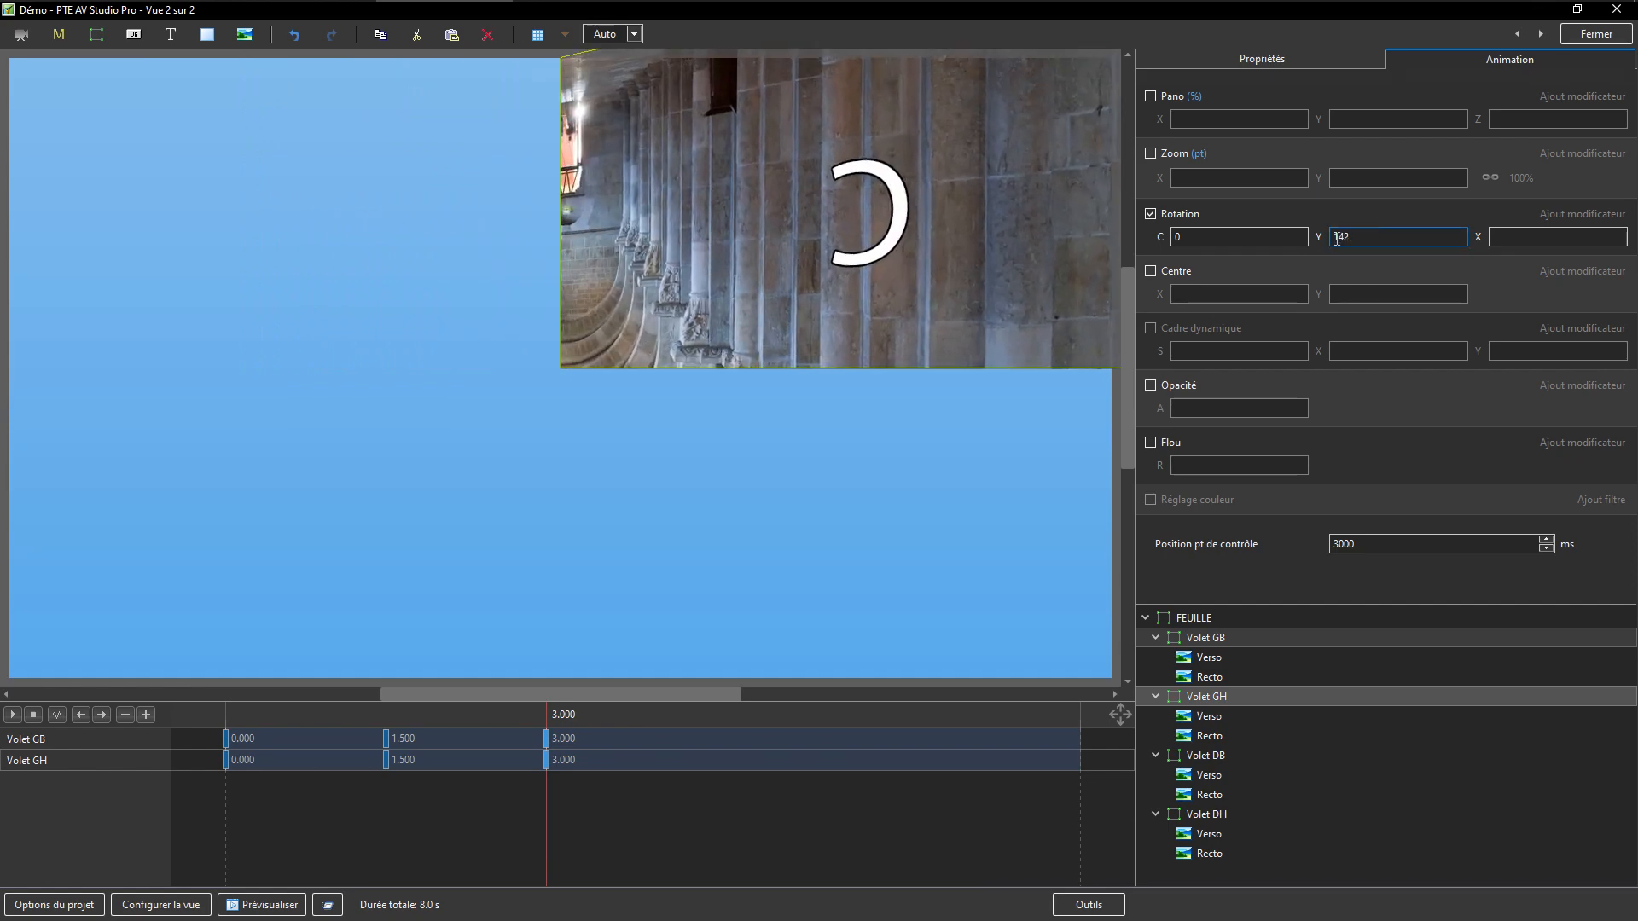
pyautogui.rightClick(1339, 239)
pyautogui.click(1354, 344)
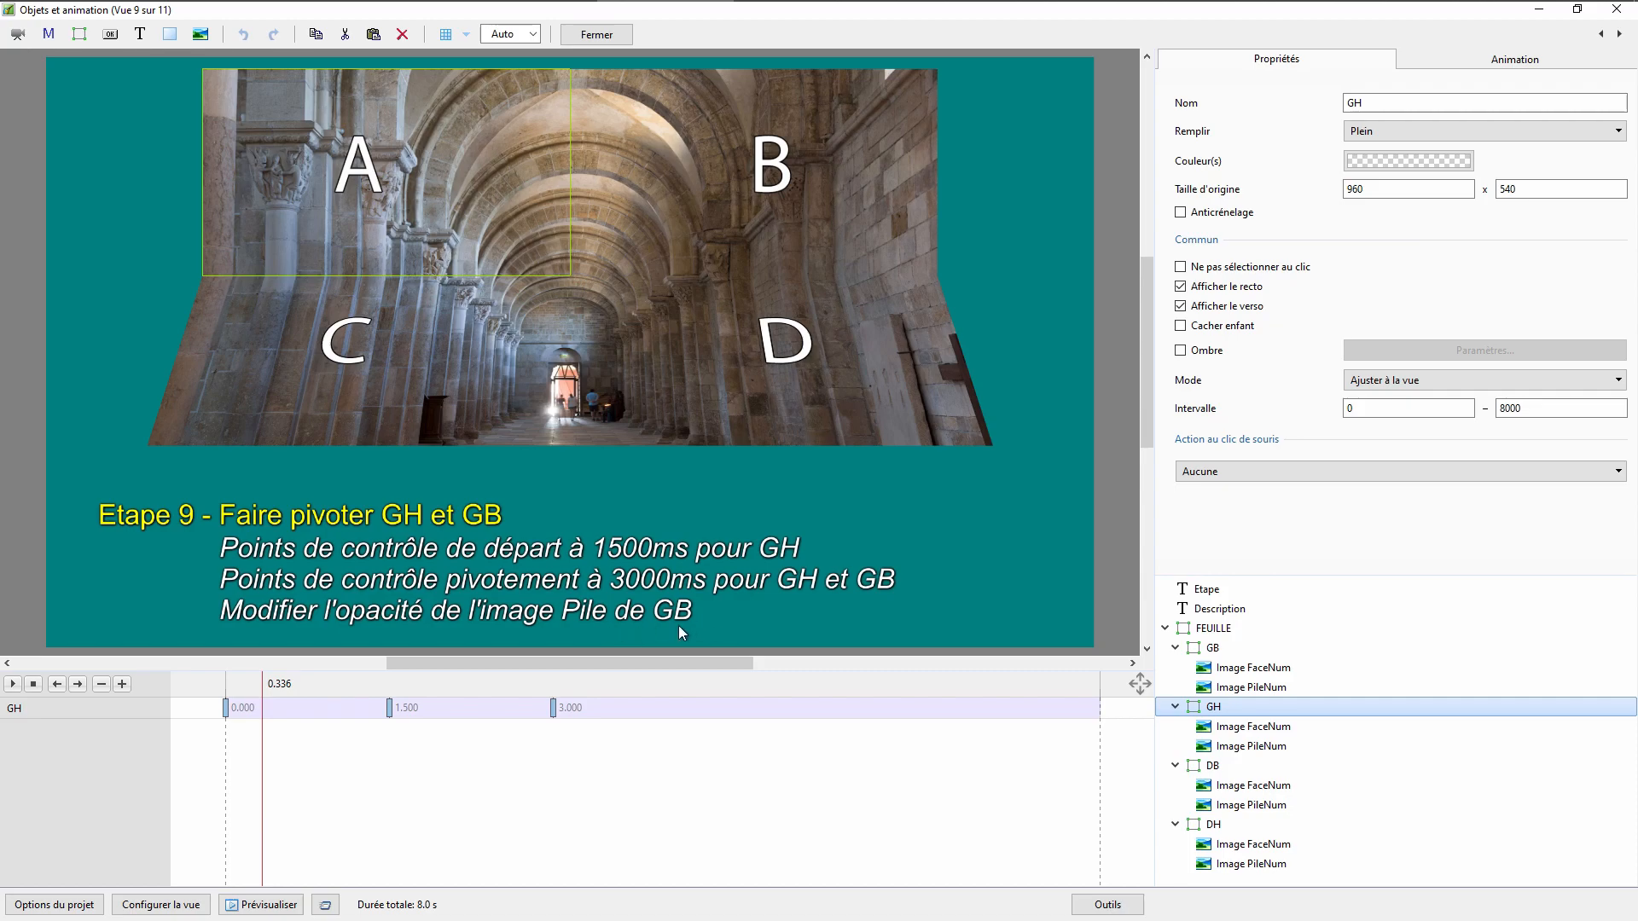
# Add a control point to Volet GB's Recto image at 1485 ms, just before the flap's 1500 ms point, with opacity enabled at 100.
pyautogui.hotkey('alt', 'Tab')
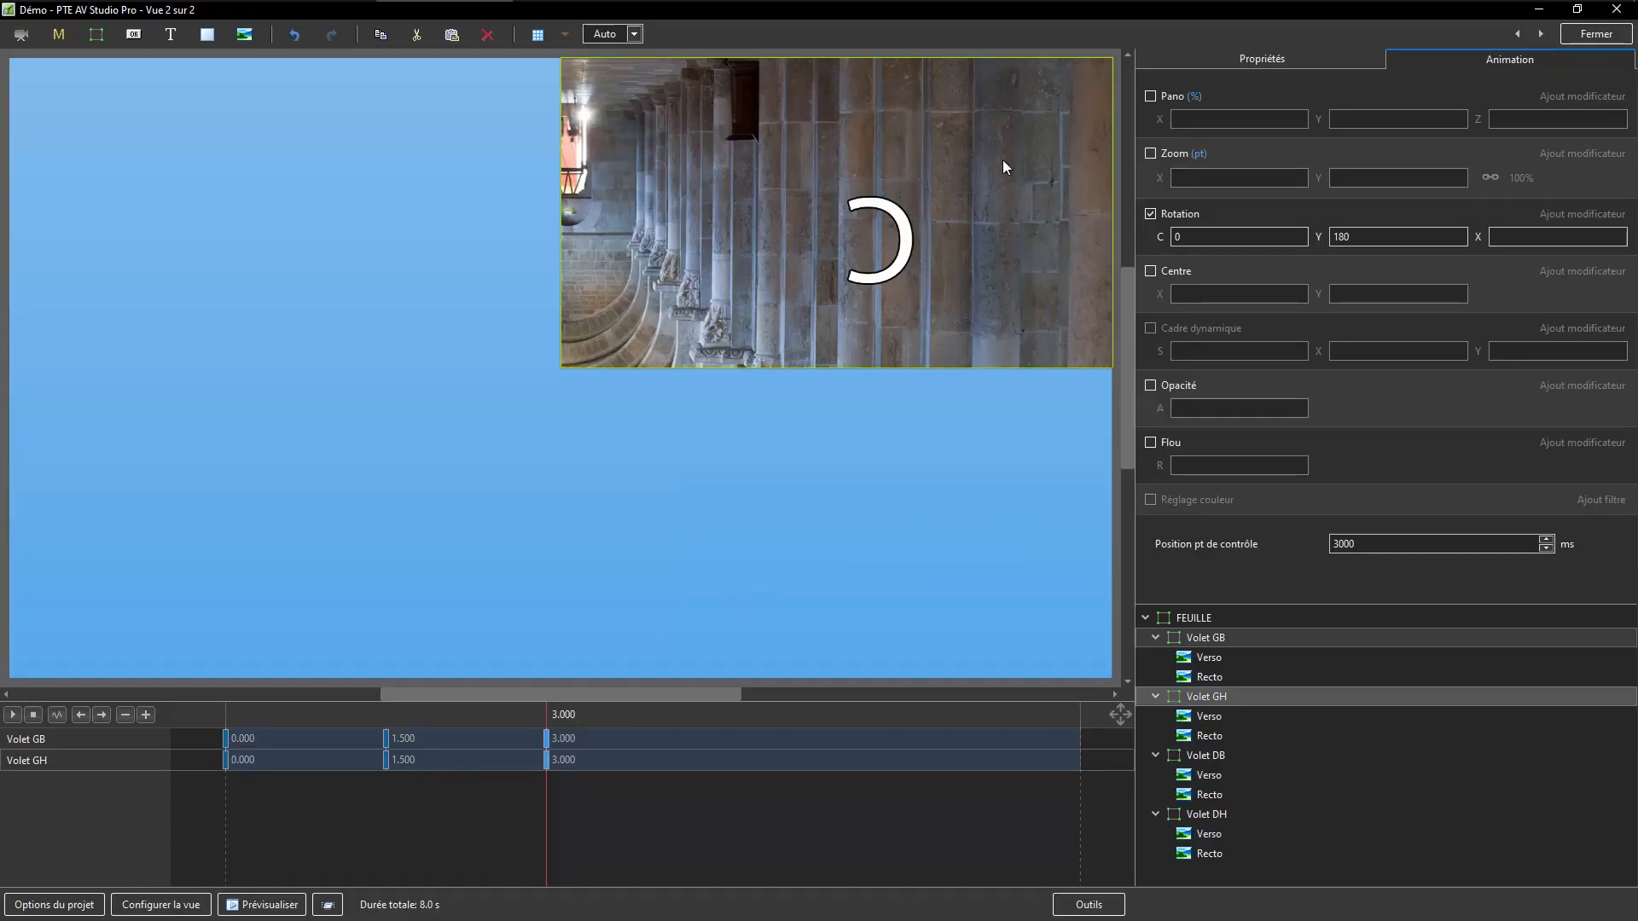
pyautogui.click(1206, 677)
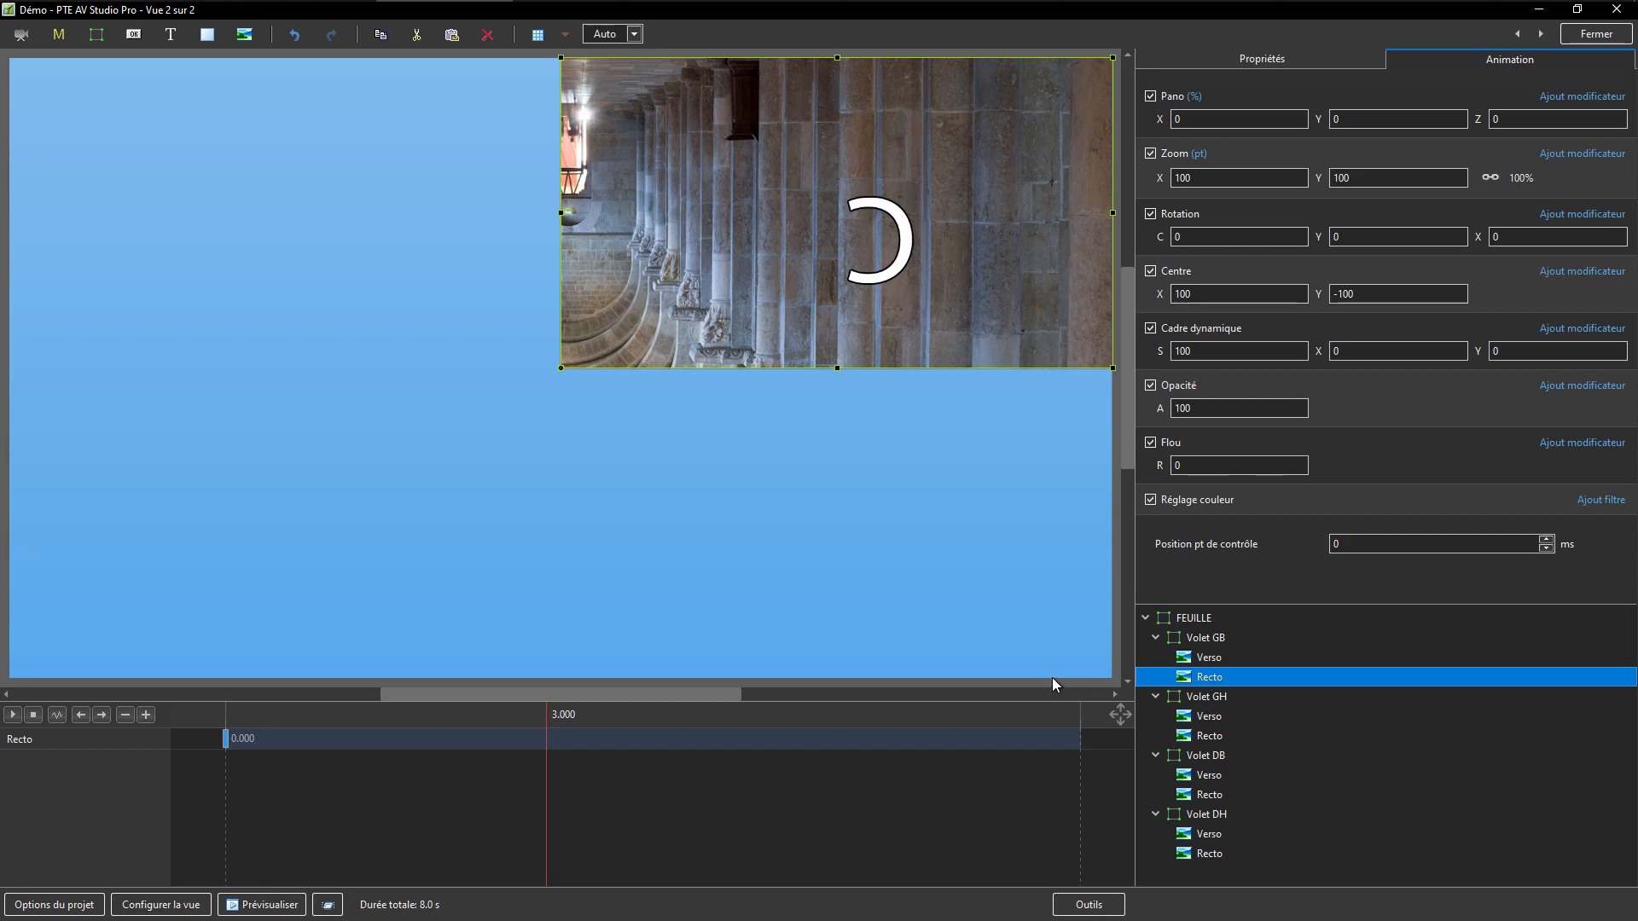
pyautogui.keyDown('ctrl'); pyautogui.click(1202, 637); pyautogui.keyUp('ctrl')
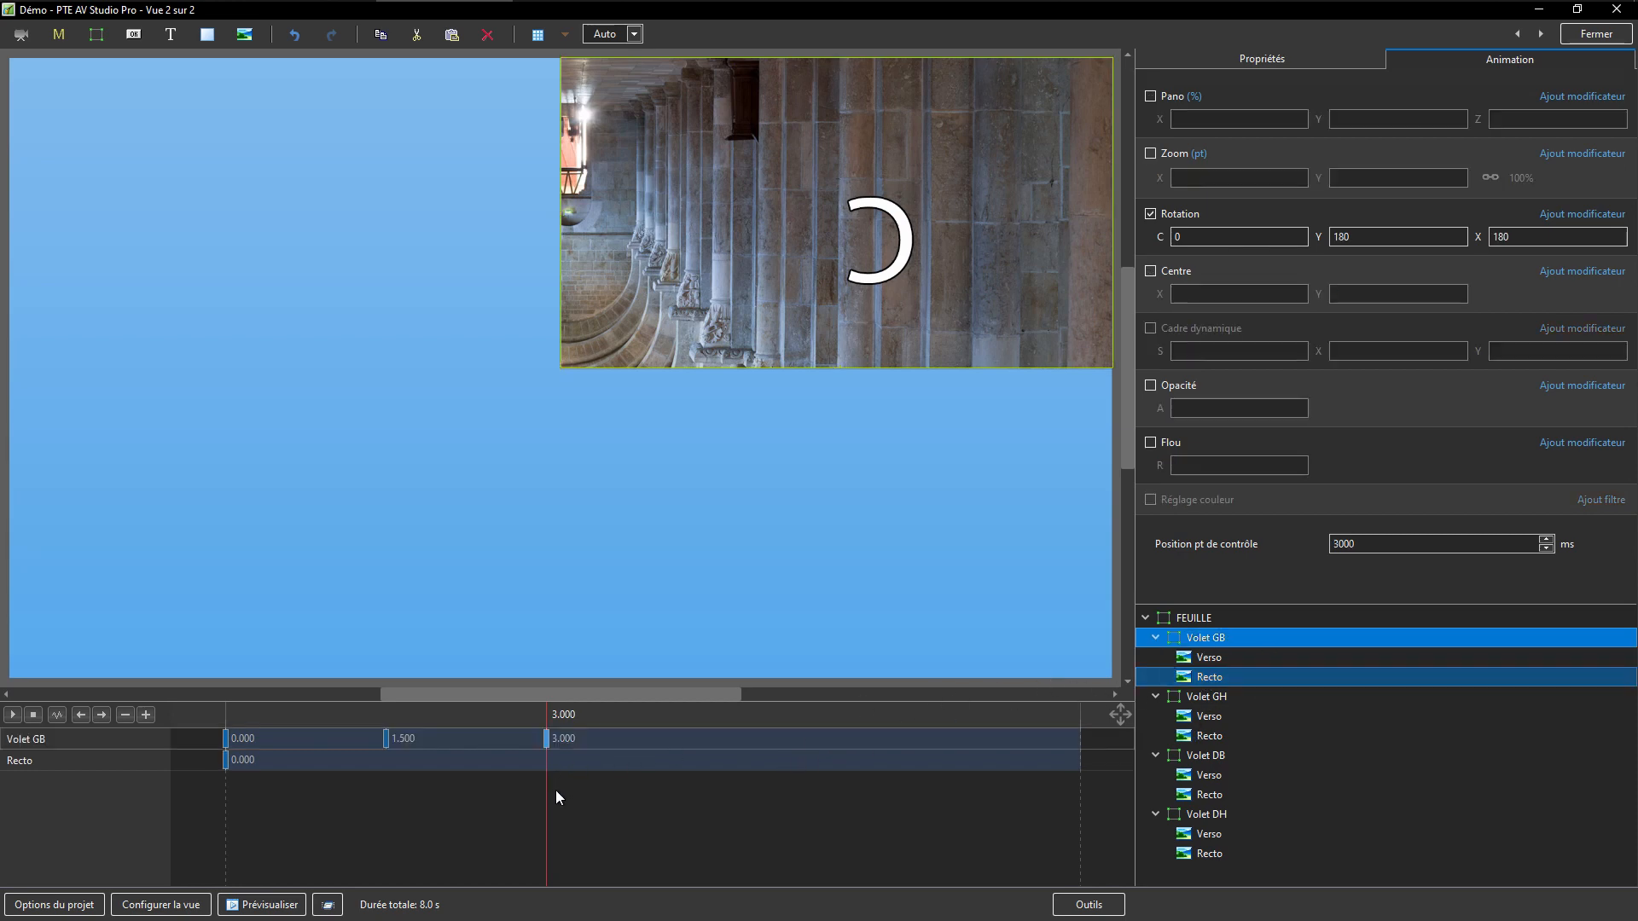
pyautogui.moveTo(546, 796); pyautogui.dragTo(385, 811)
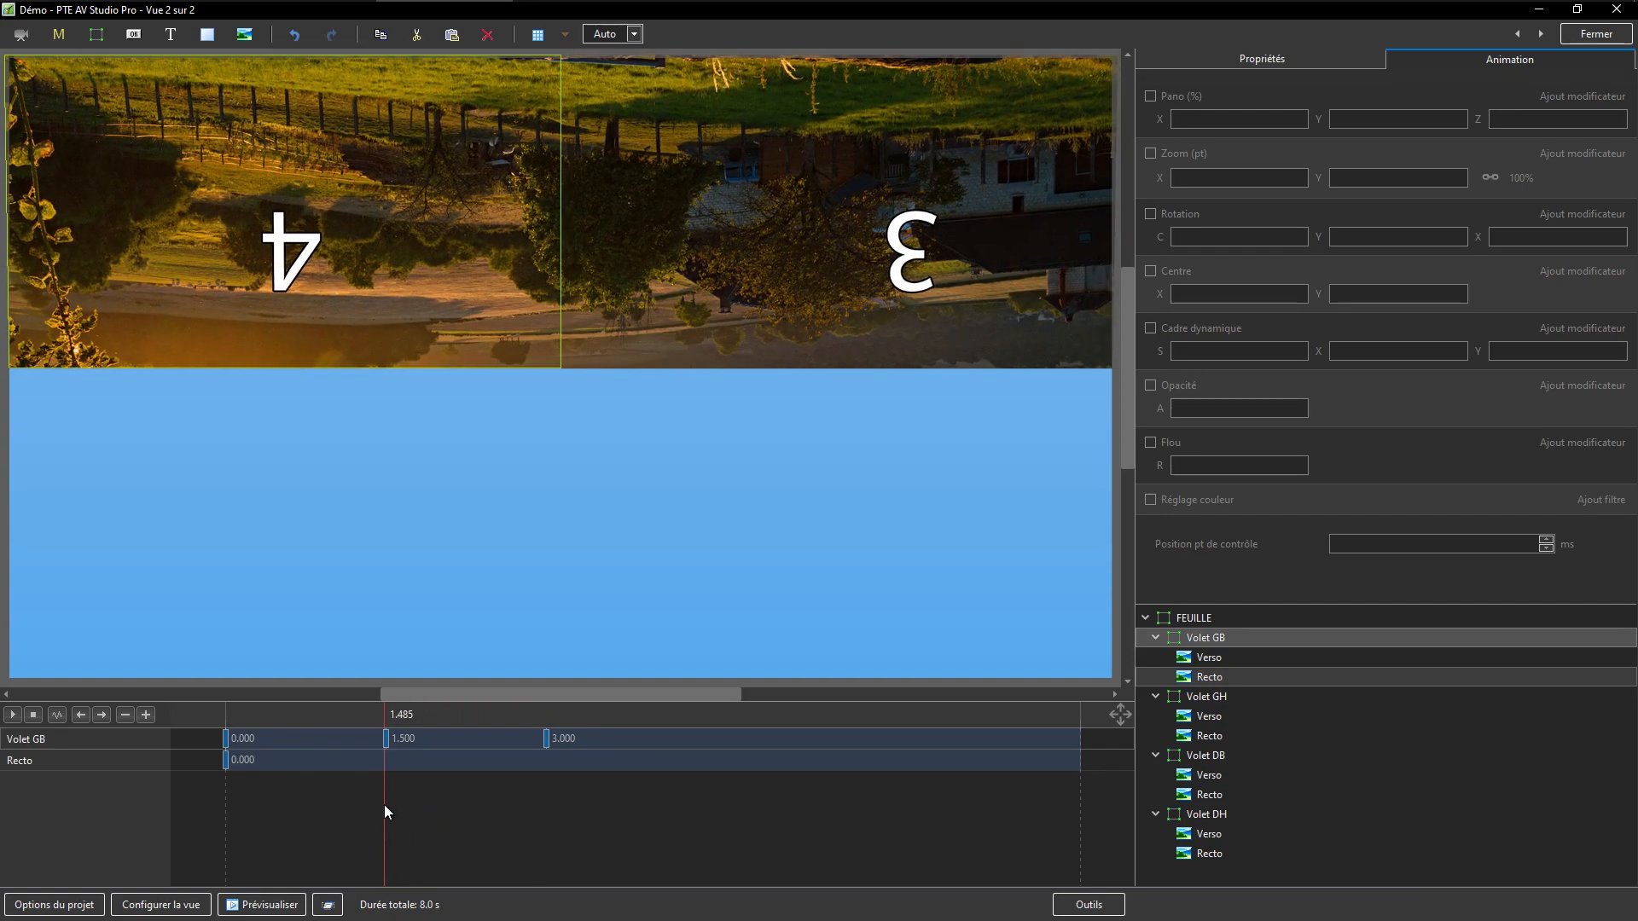
pyautogui.click(153, 716)
pyautogui.click(142, 766)
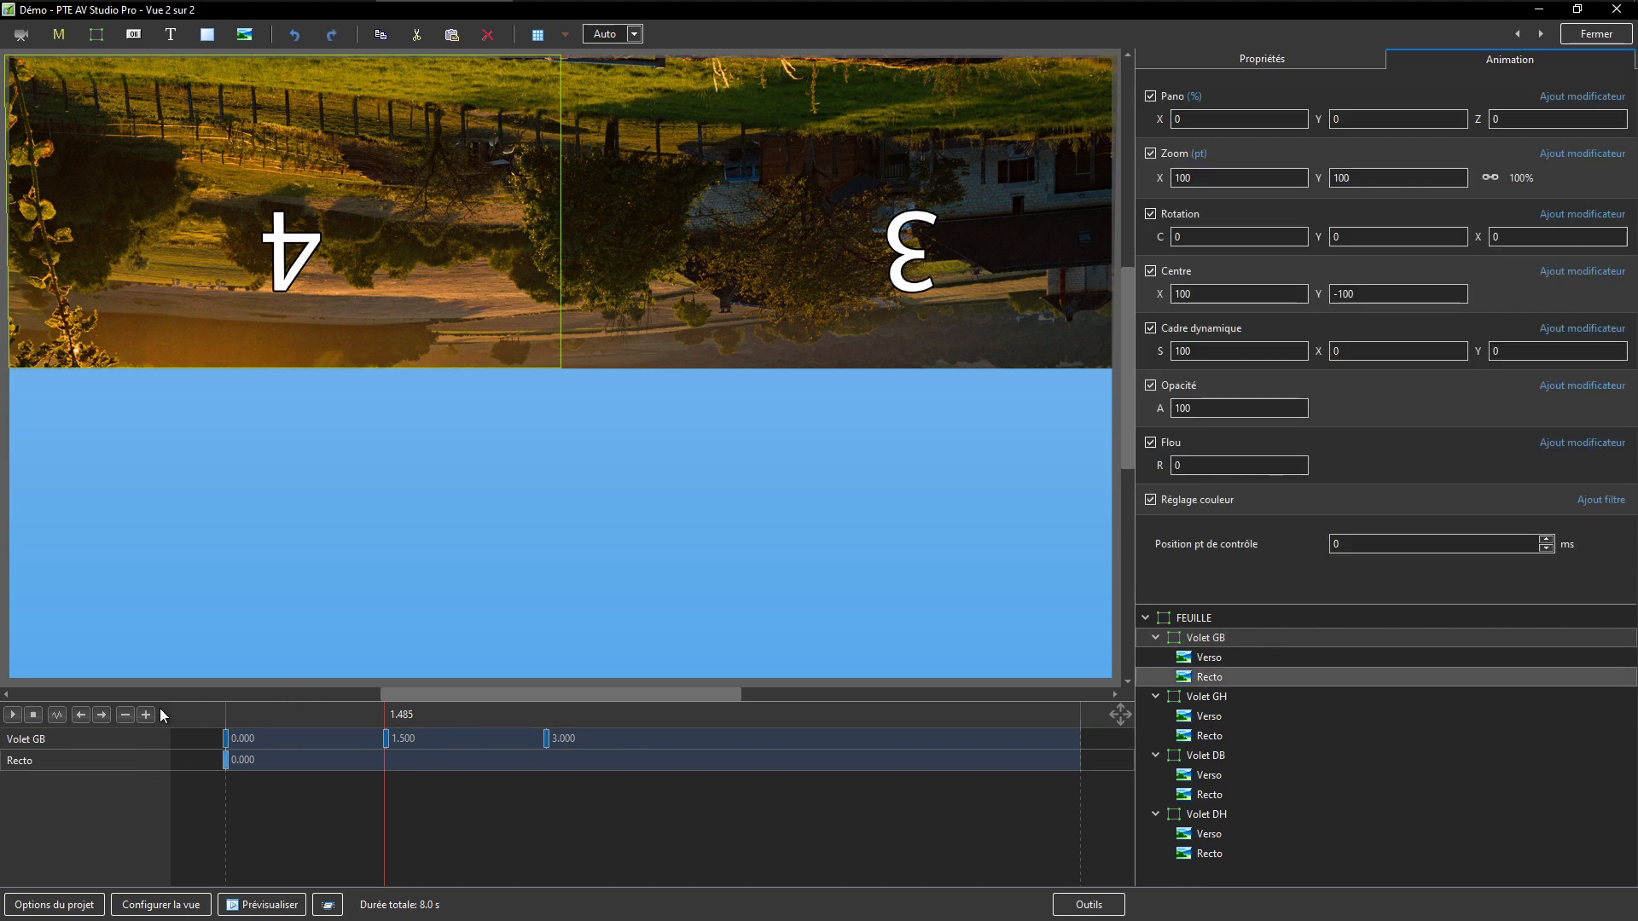
pyautogui.click(150, 713)
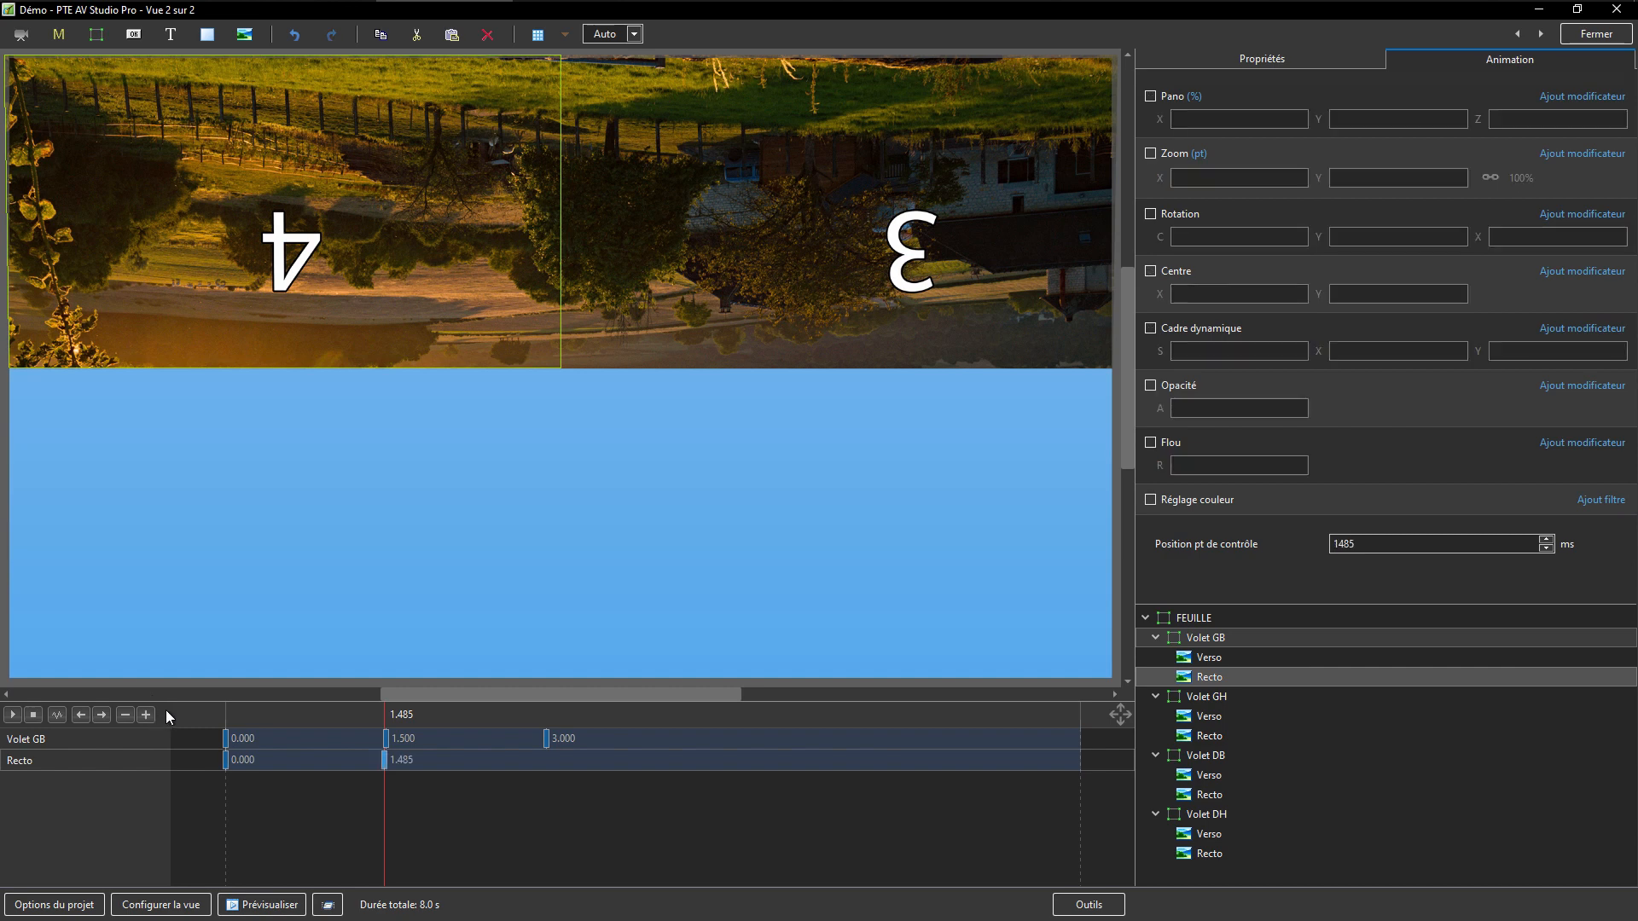
pyautogui.click(1149, 384)
# Add a control point to Volet GB's Recto image at 1533 ms with opacity 0, and preview the fold up to about 3.1 s.
pyautogui.moveTo(381, 711); pyautogui.dragTo(390, 711)
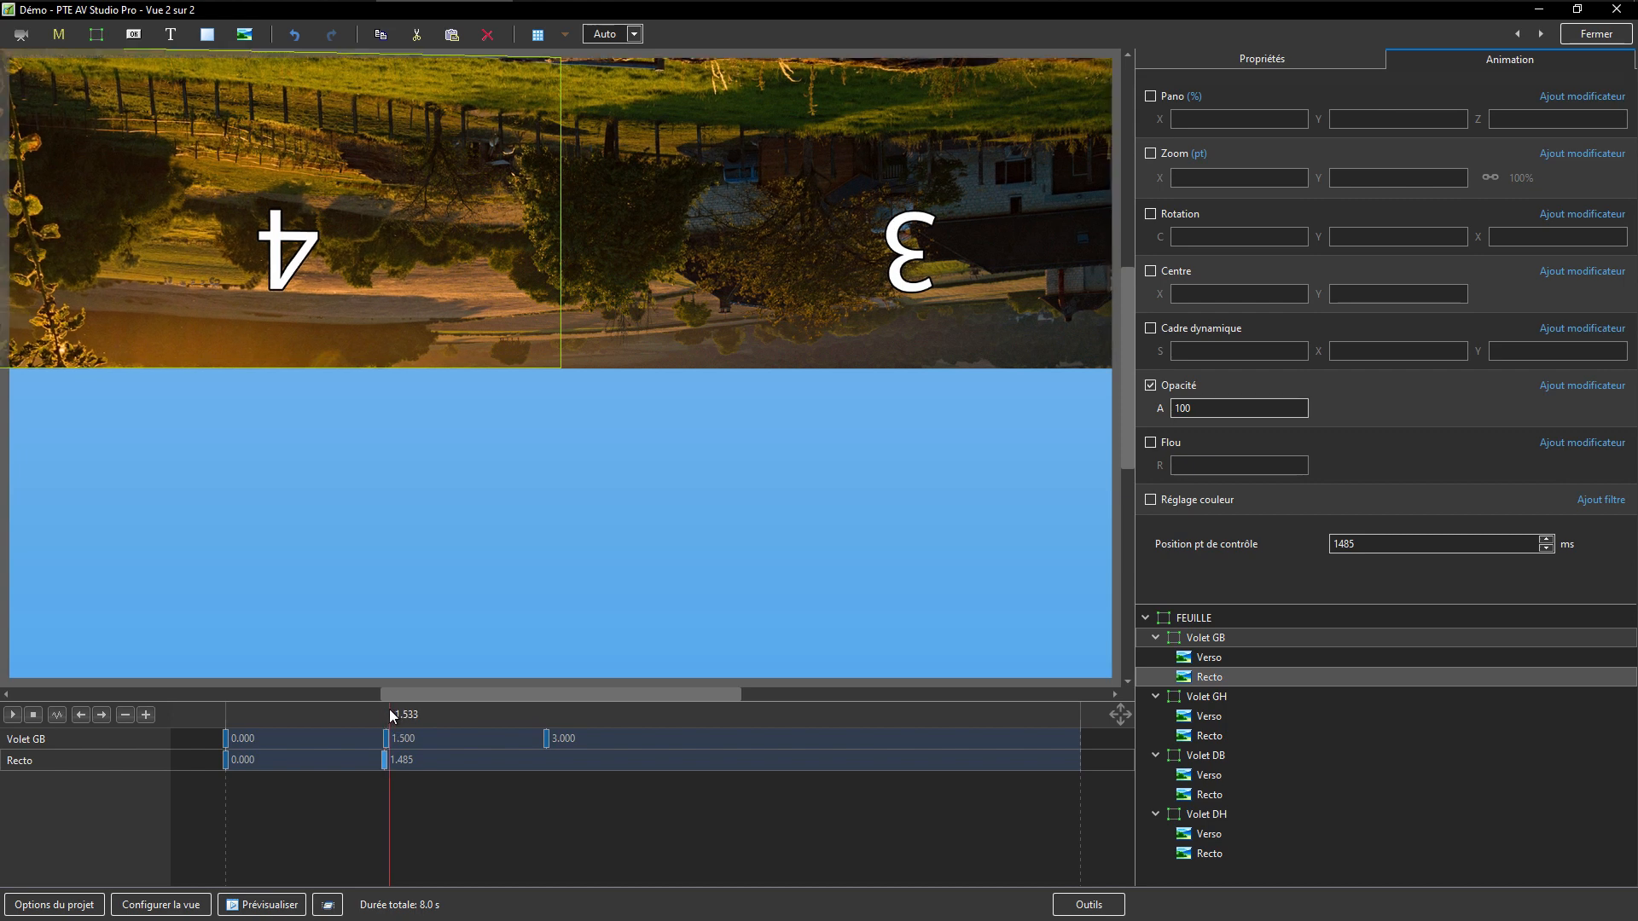
pyautogui.click(142, 715)
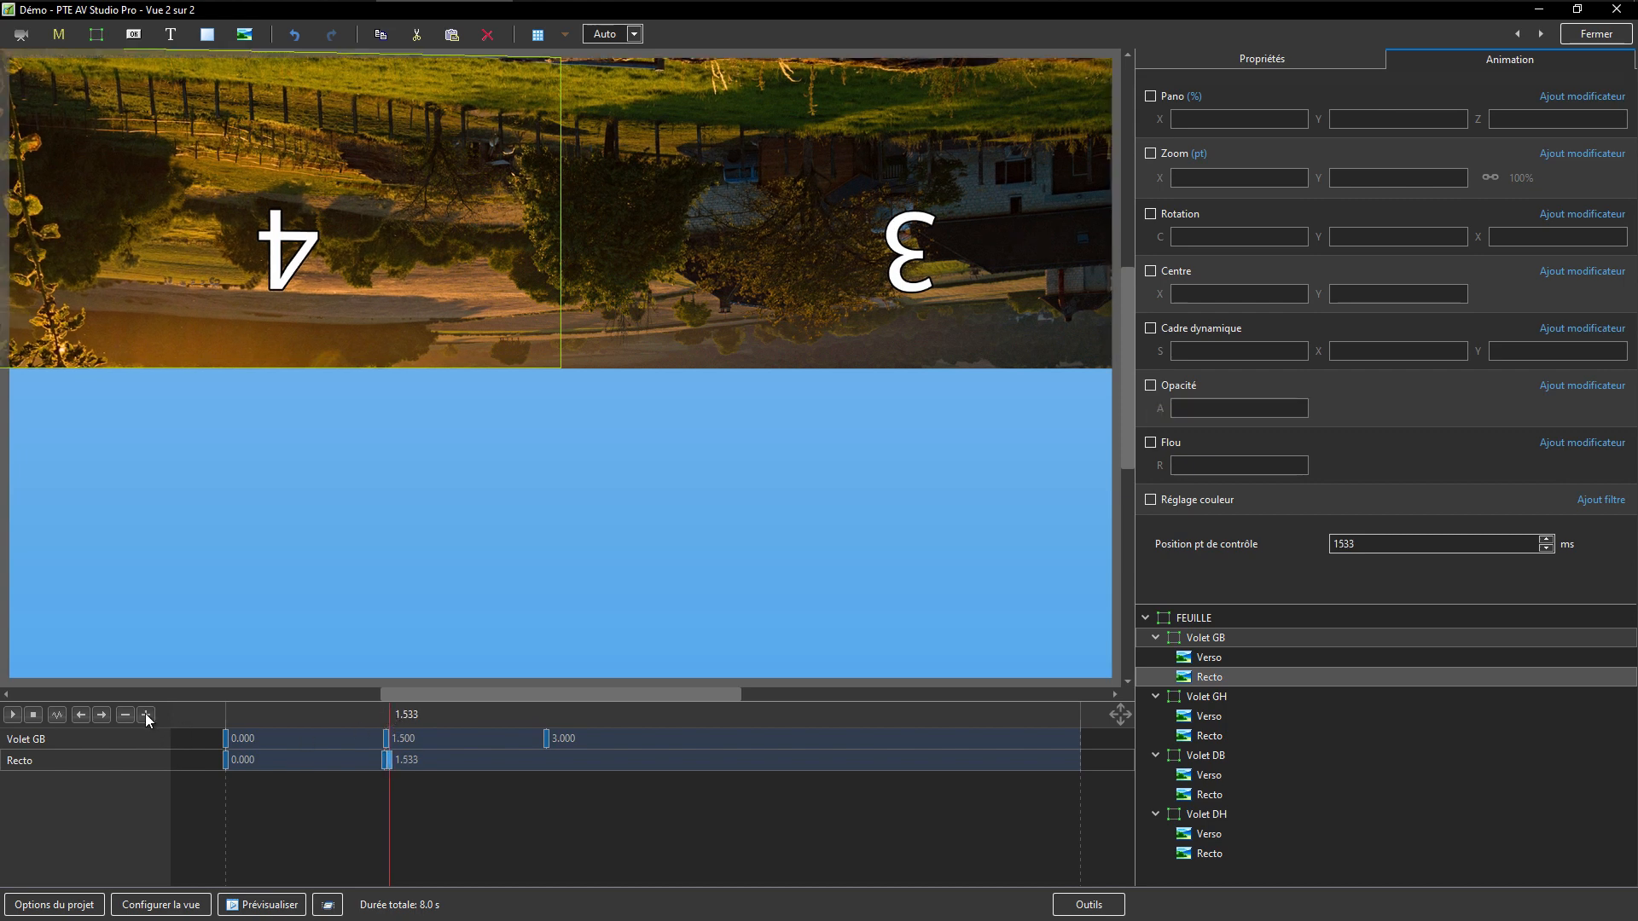
pyautogui.click(1149, 386)
pyautogui.moveTo(397, 777); pyautogui.dragTo(557, 790)
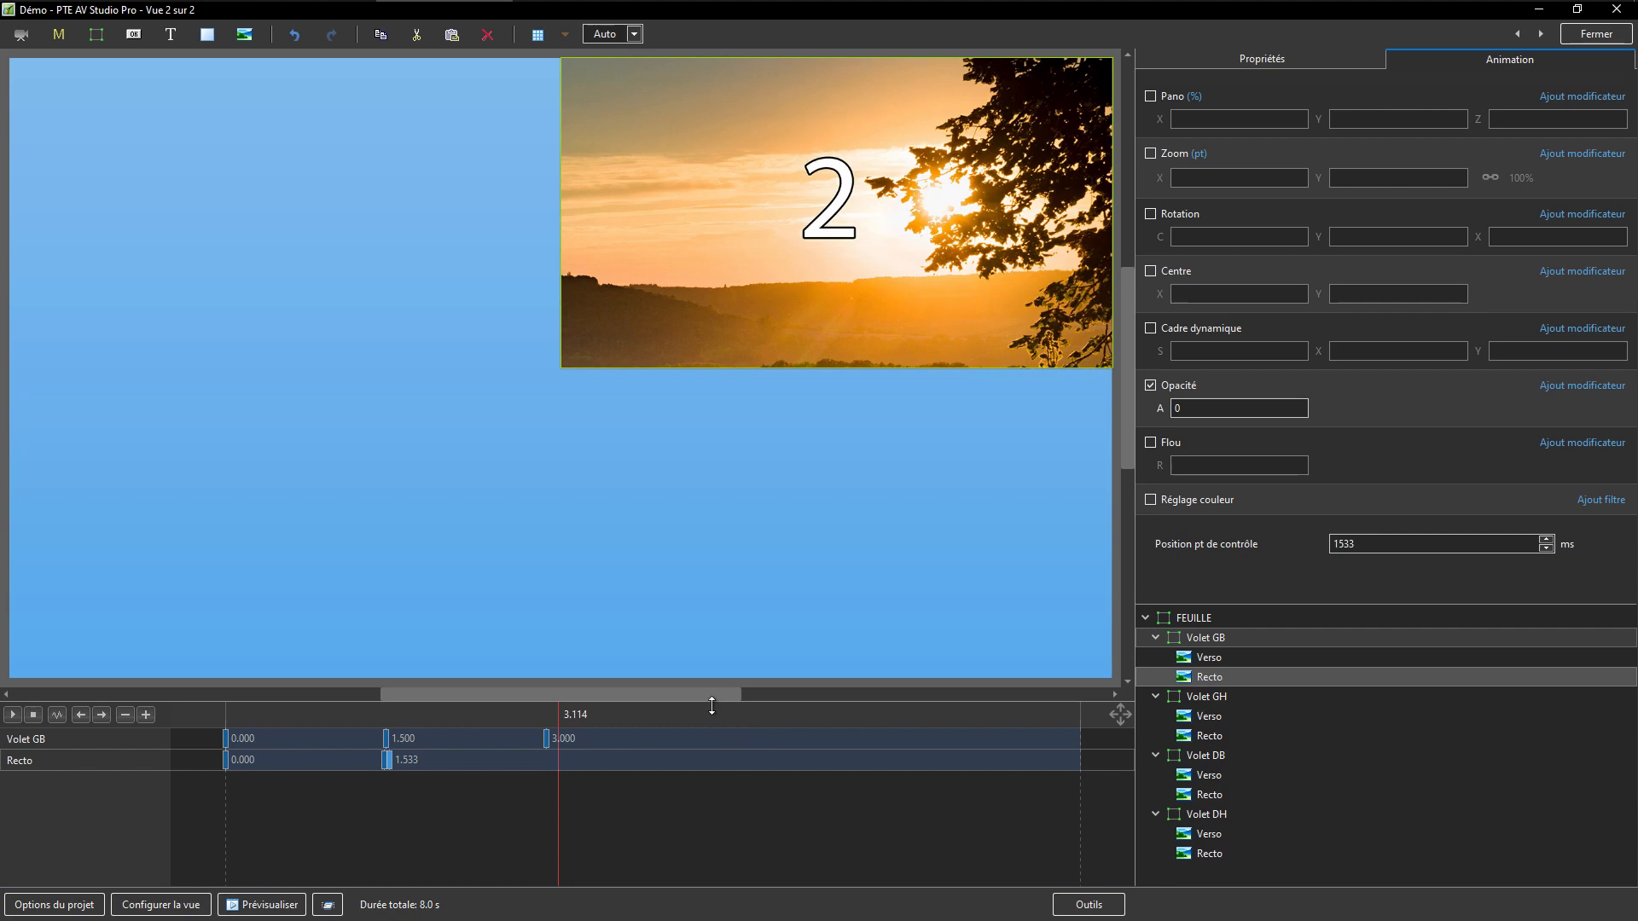
# Switch to the reference project, review the Etape 9 fold and the Etape 10 instructions and animation, and return to the Démo project.
pyautogui.hotkey('alt', 'Tab')
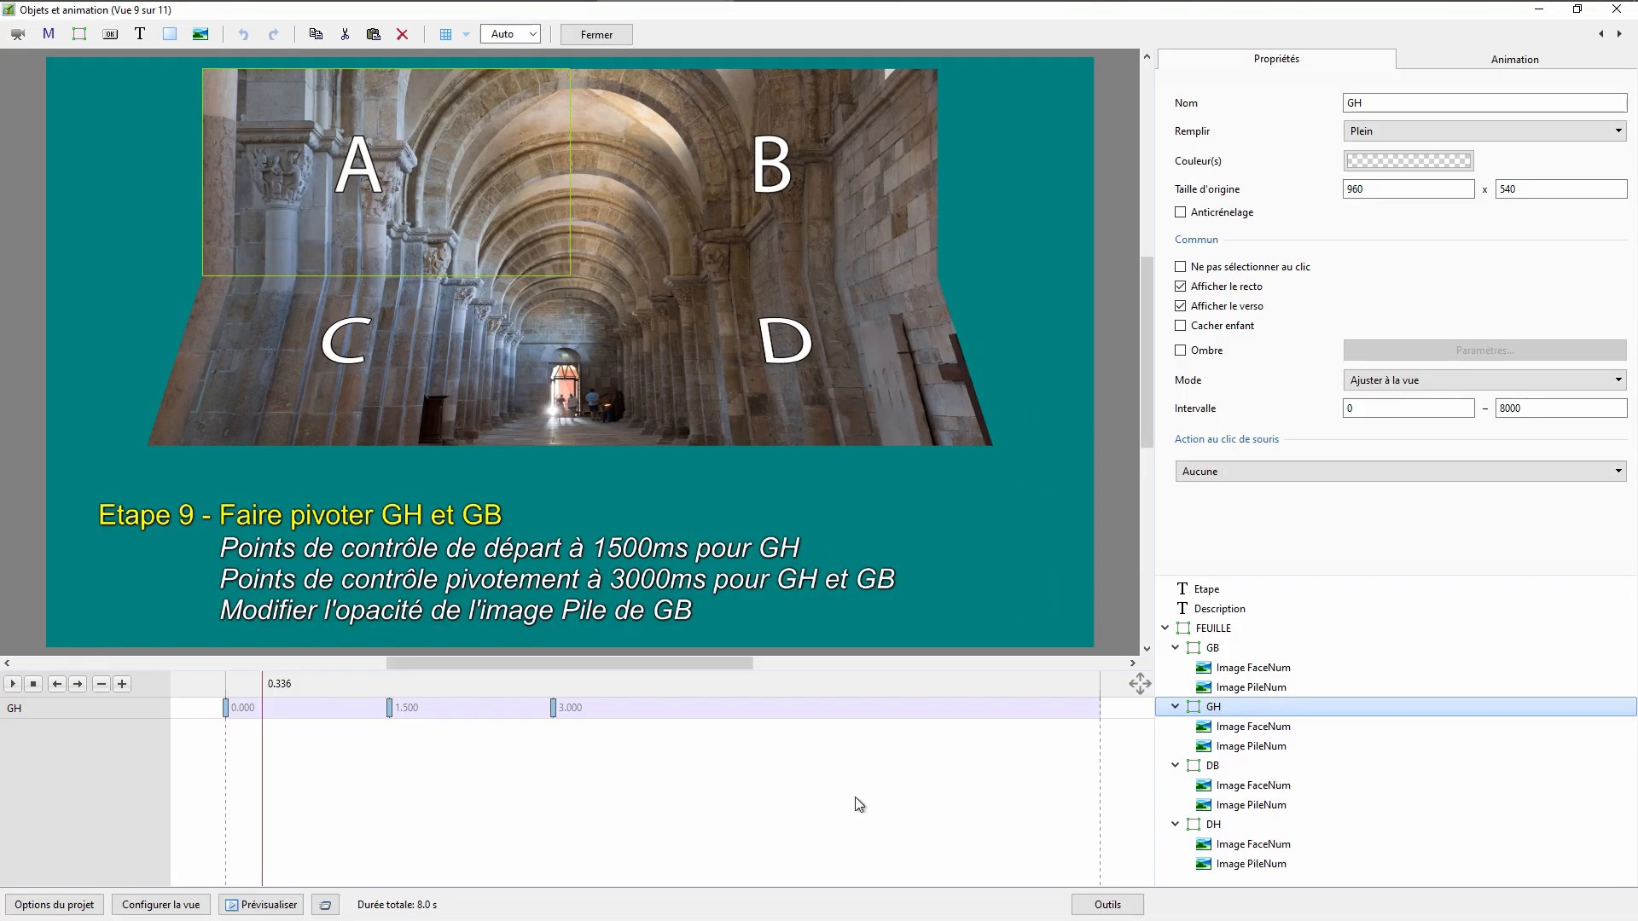
pyautogui.moveTo(269, 817); pyautogui.dragTo(524, 822)
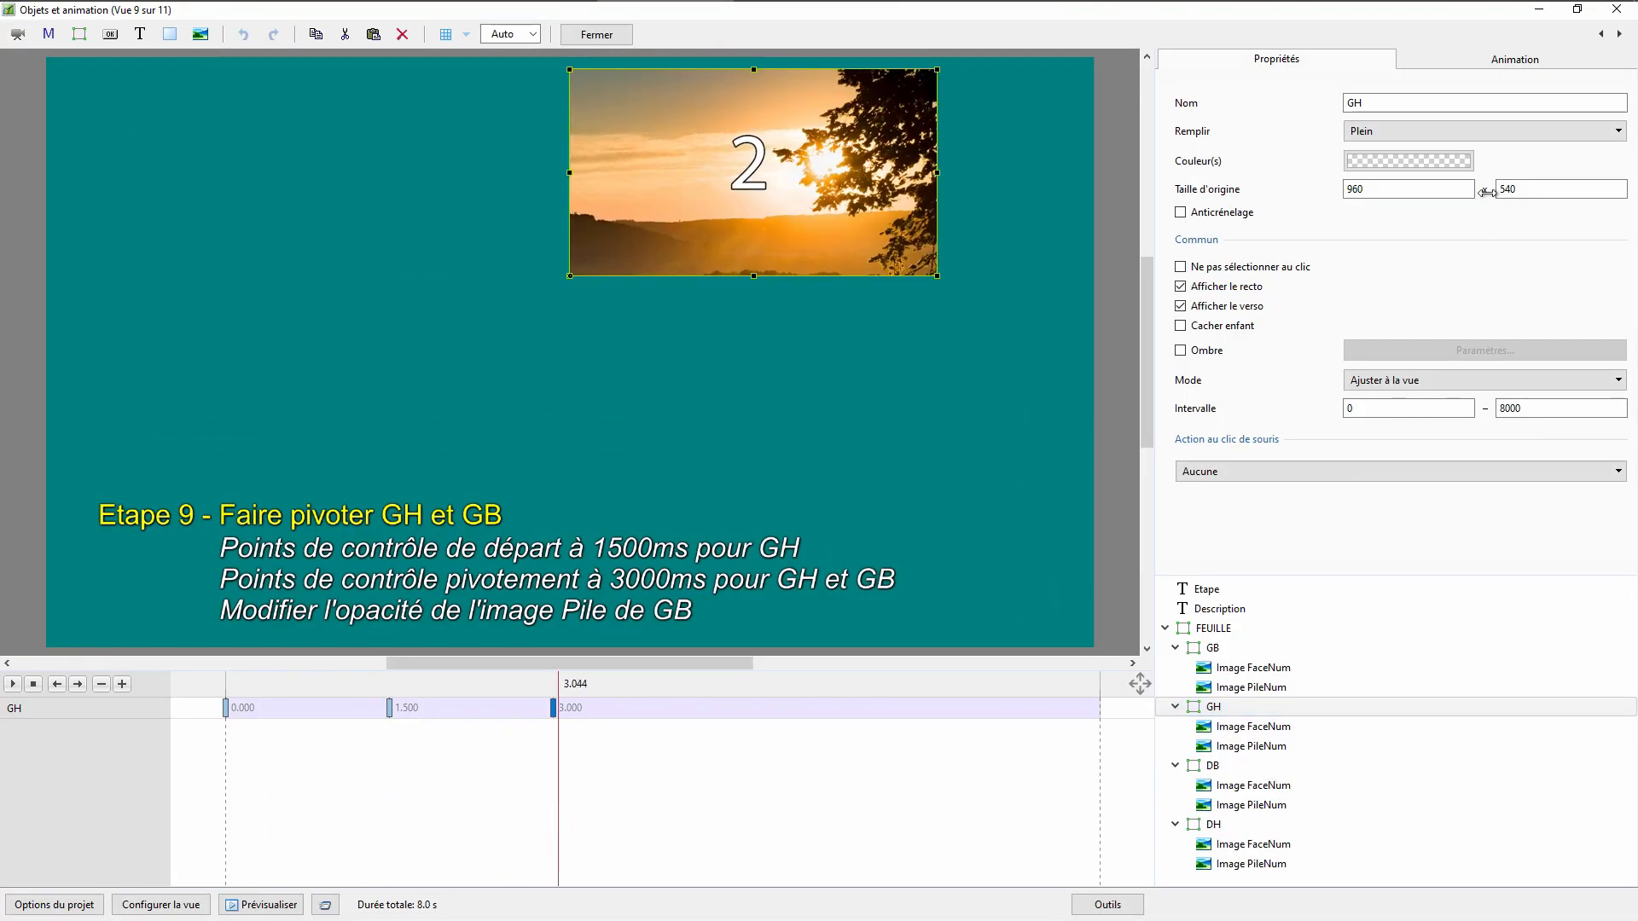
pyautogui.click(1618, 34)
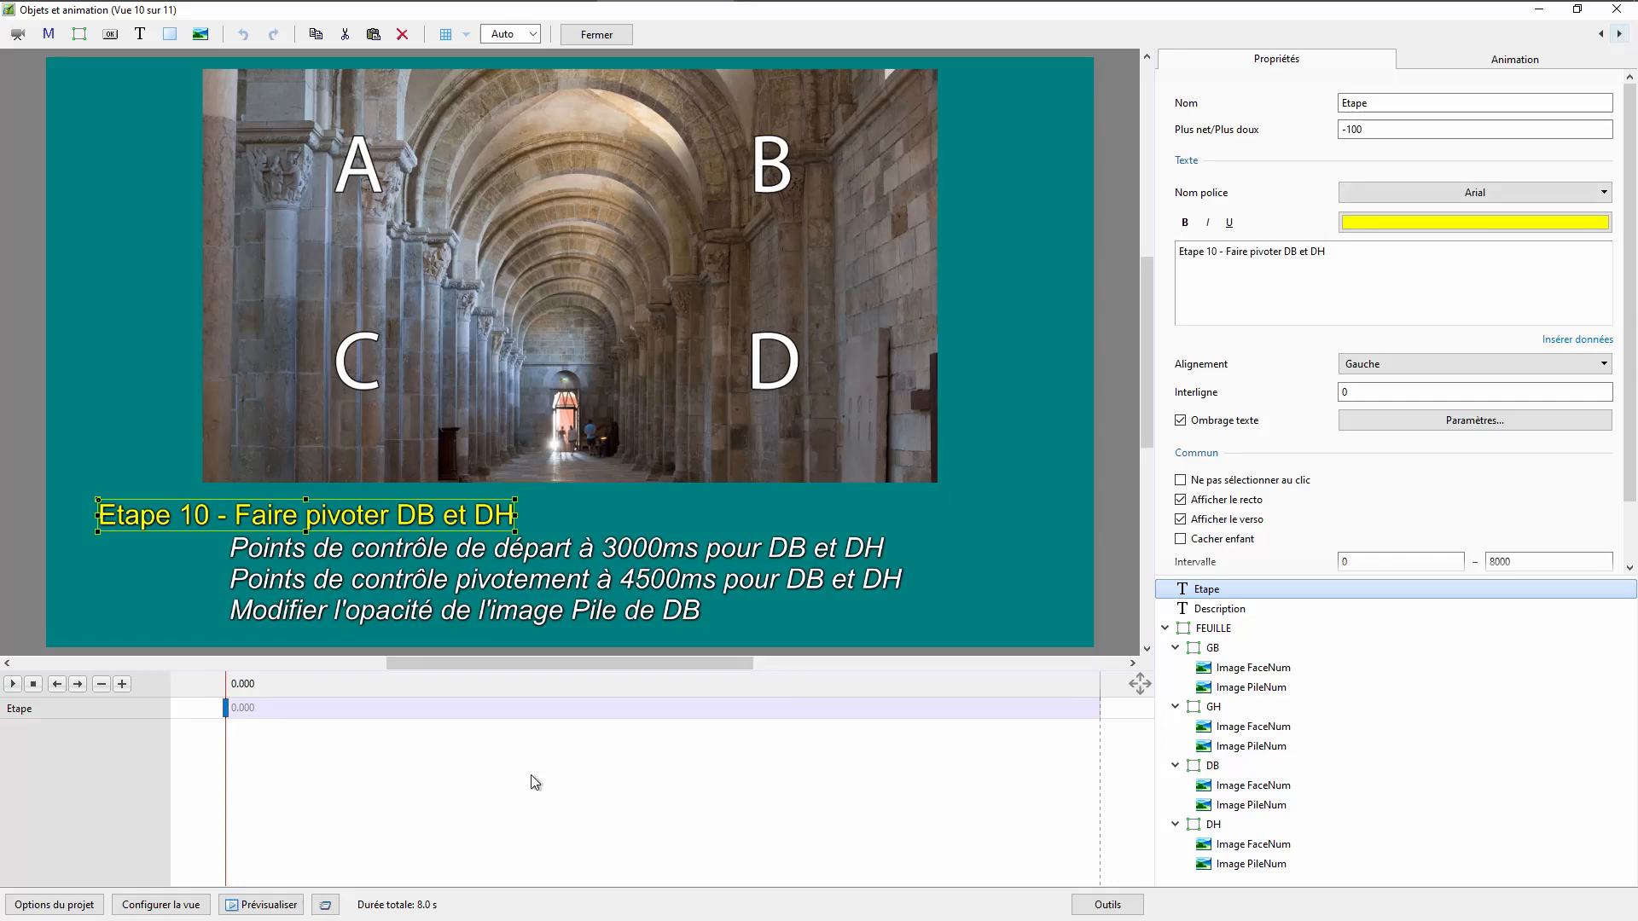
pyautogui.click(249, 807)
pyautogui.moveTo(249, 807); pyautogui.dragTo(739, 751)
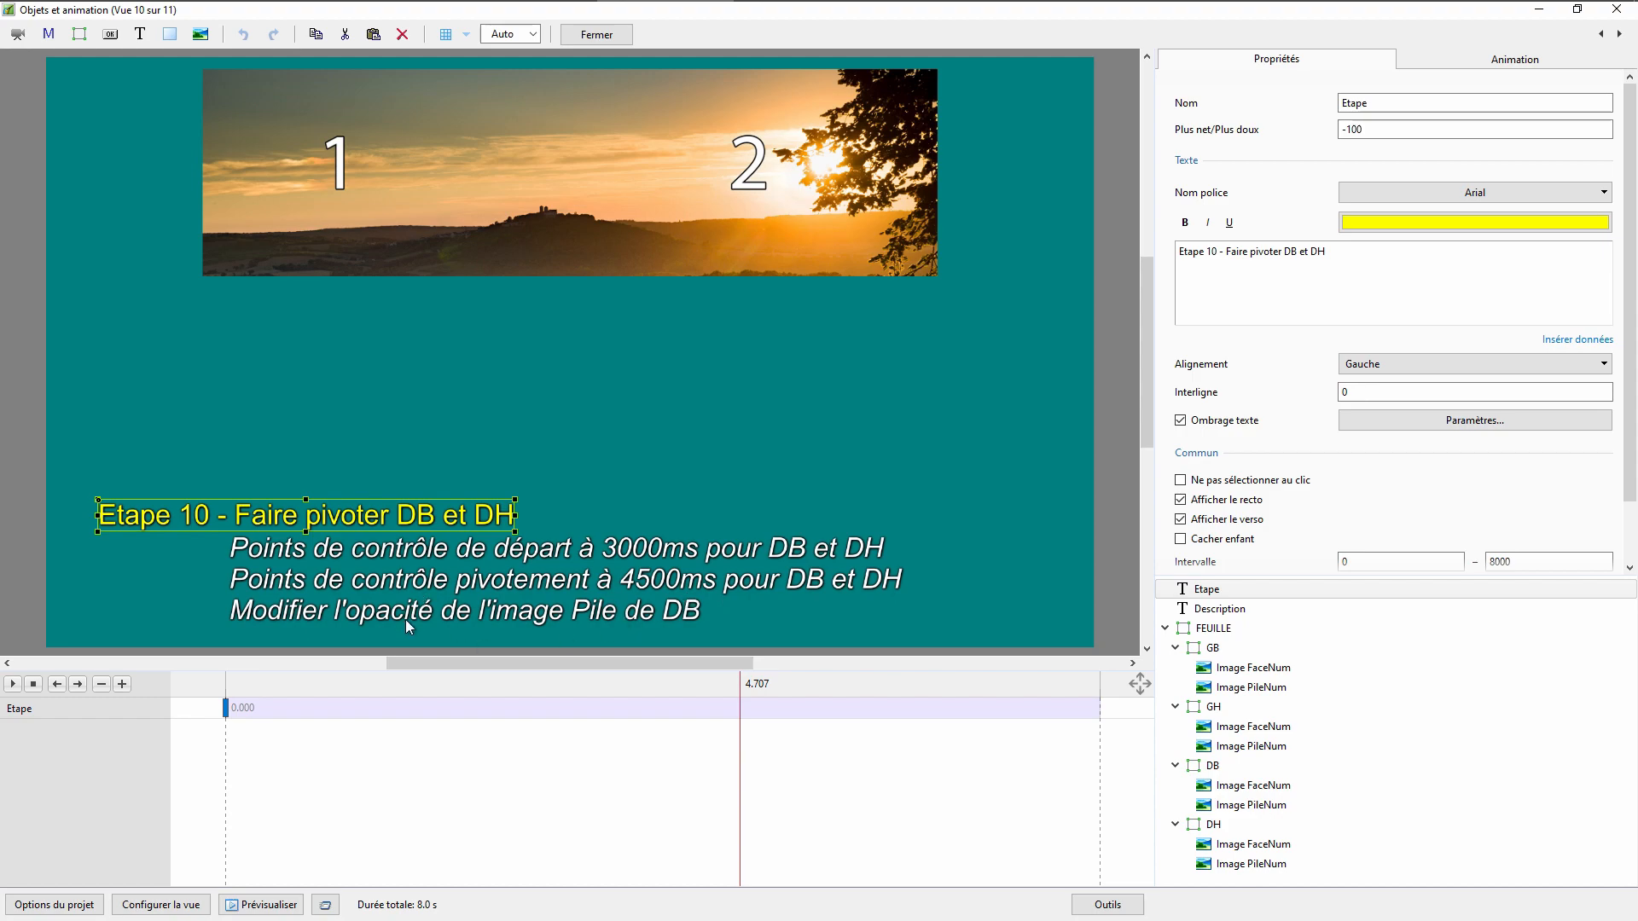
pyautogui.hotkey('alt', 'Tab')
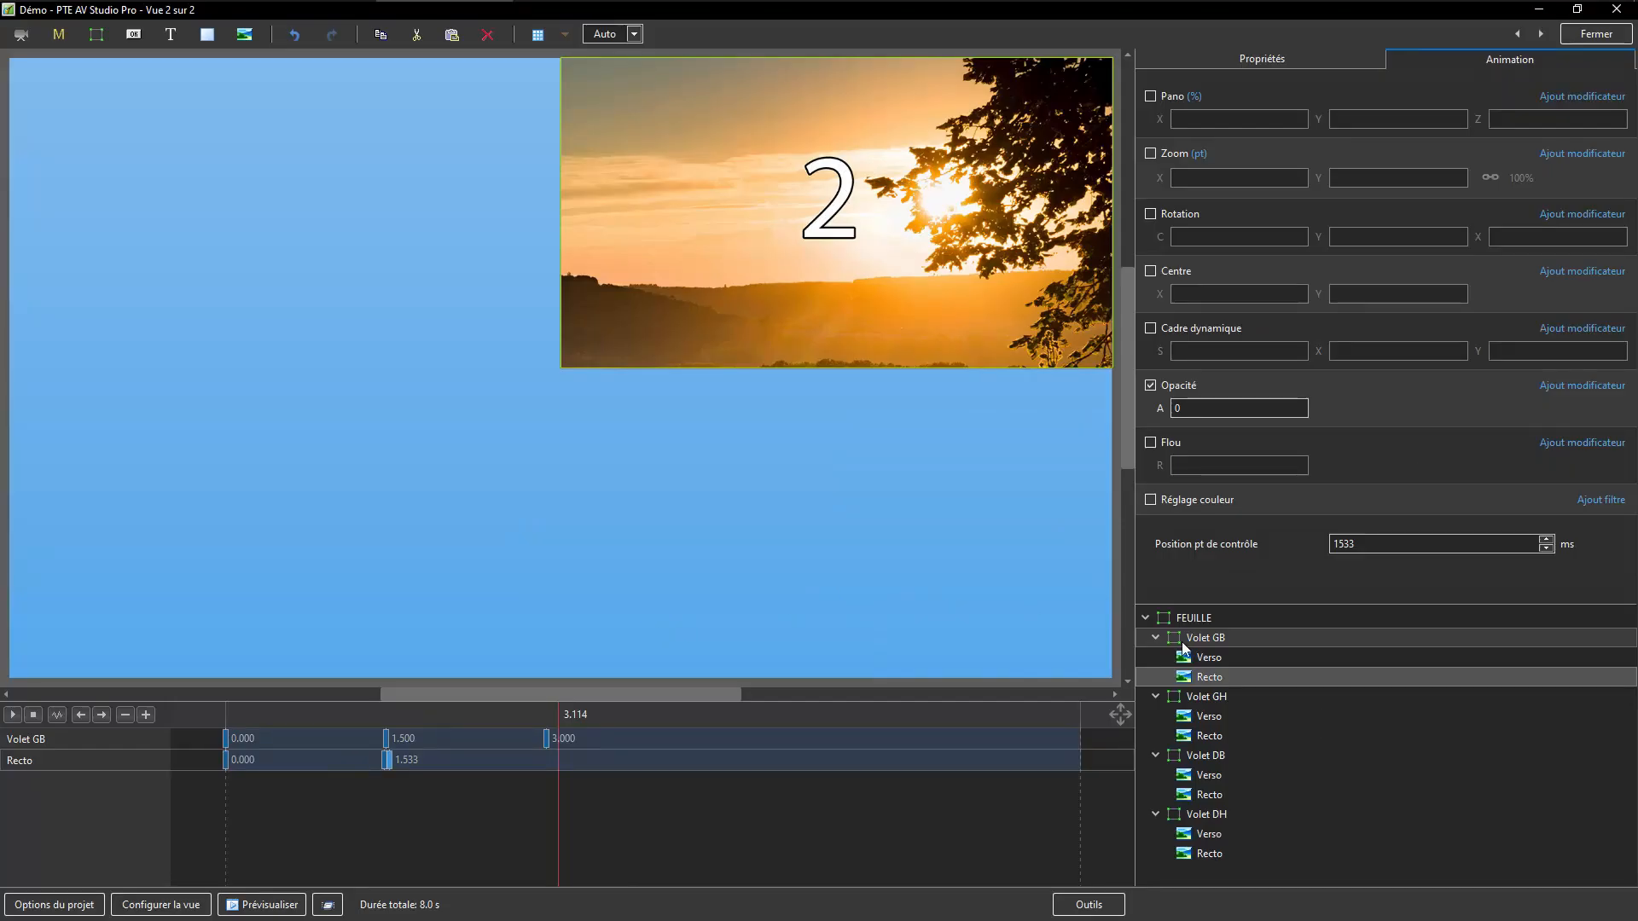
# Add control points at 3000 ms to Volet DB and Volet DH and enable rotation on both.
pyautogui.click(70, 734)
pyautogui.click(81, 715)
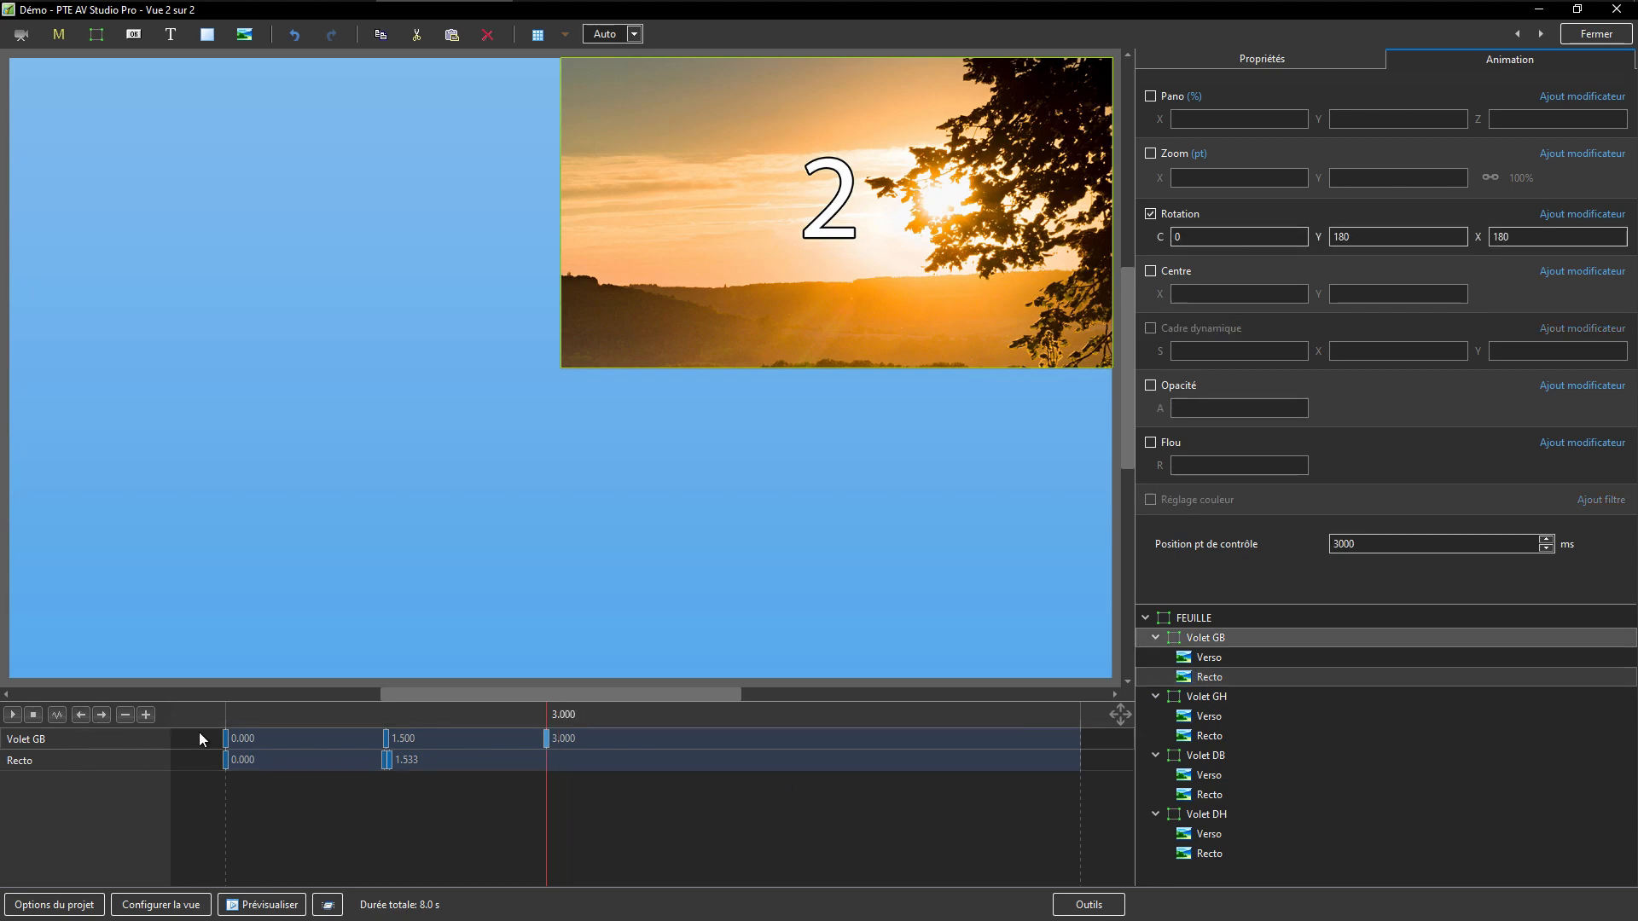
pyautogui.keyDown('ctrl'); pyautogui.click(1205, 757); pyautogui.keyUp('ctrl')
pyautogui.click(1211, 759)
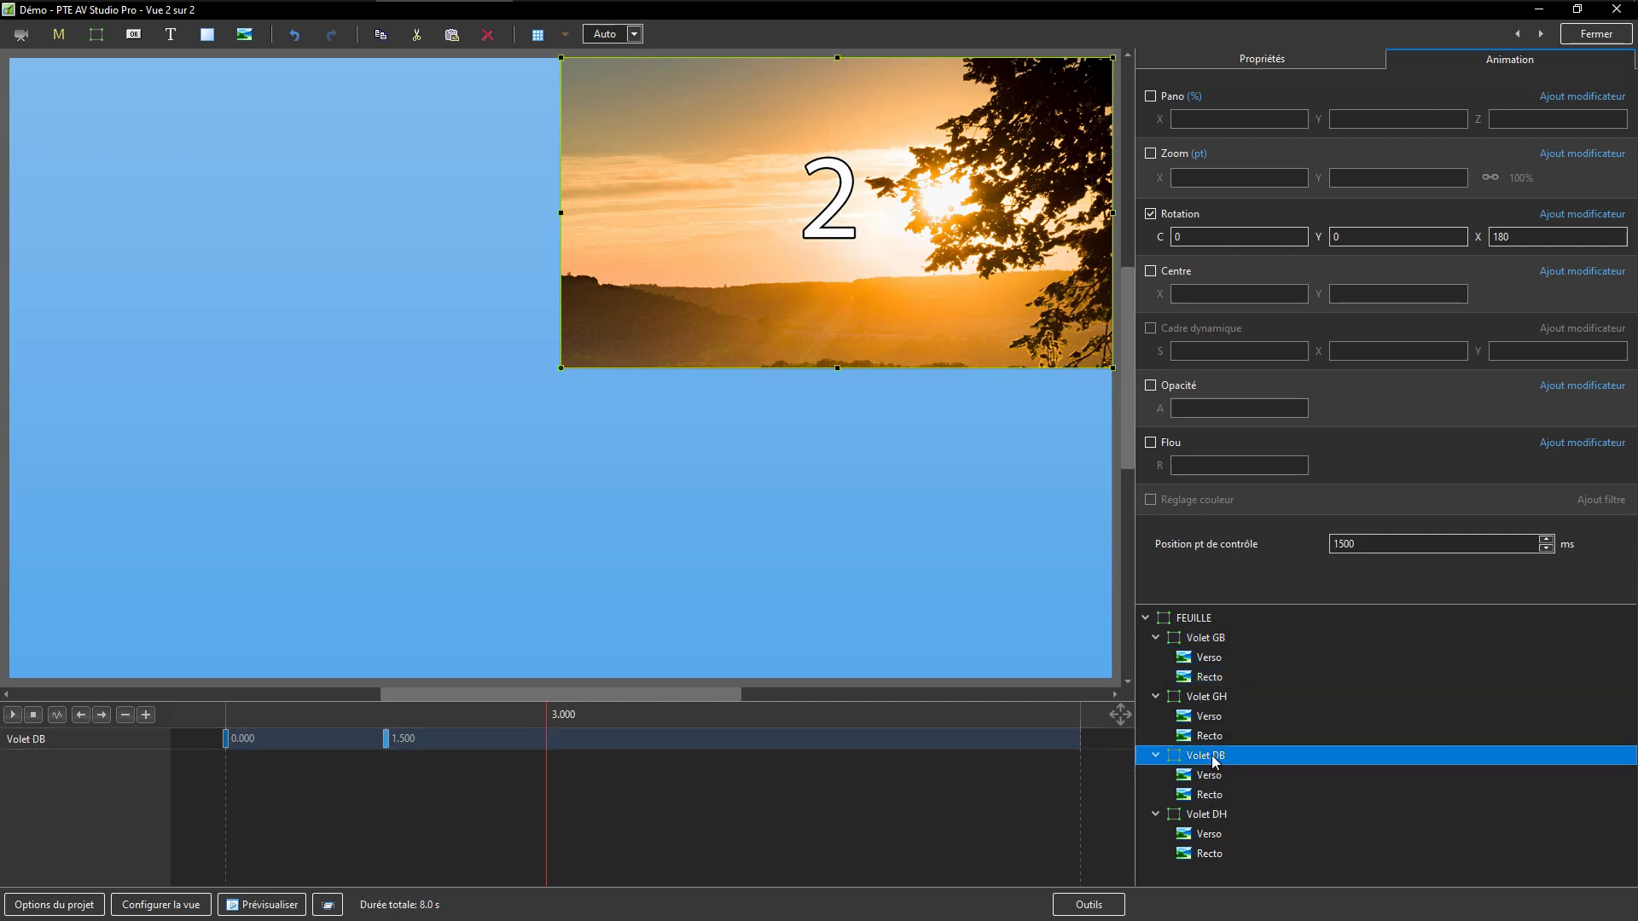
pyautogui.keyDown('ctrl'); pyautogui.click(1195, 814); pyautogui.keyUp('ctrl')
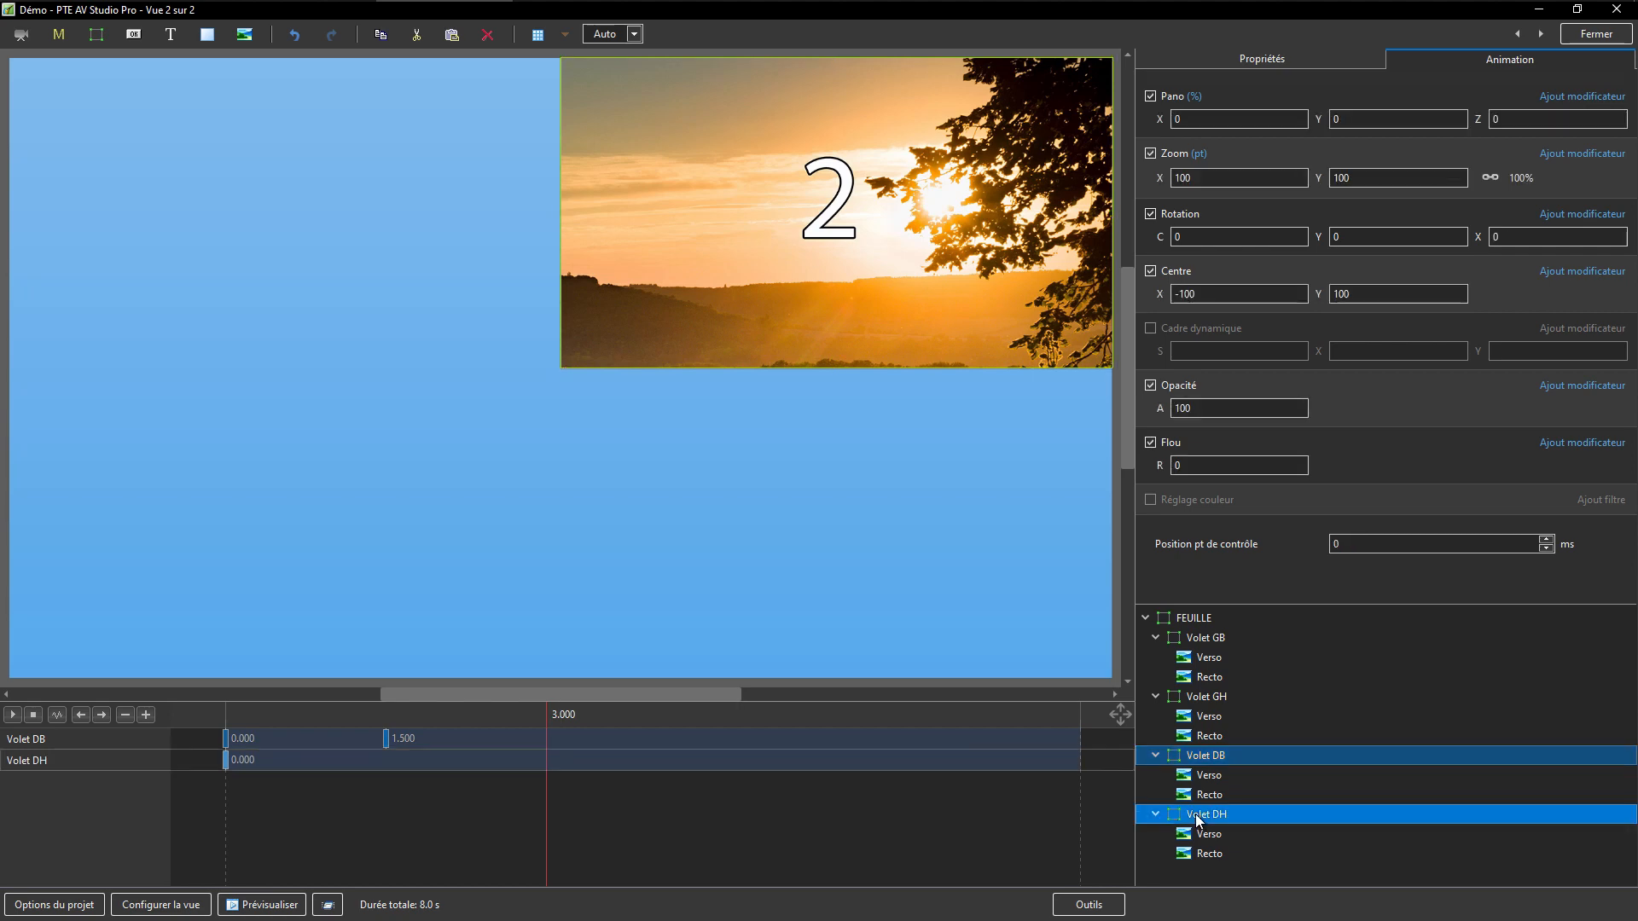
pyautogui.click(146, 715)
pyautogui.click(126, 742)
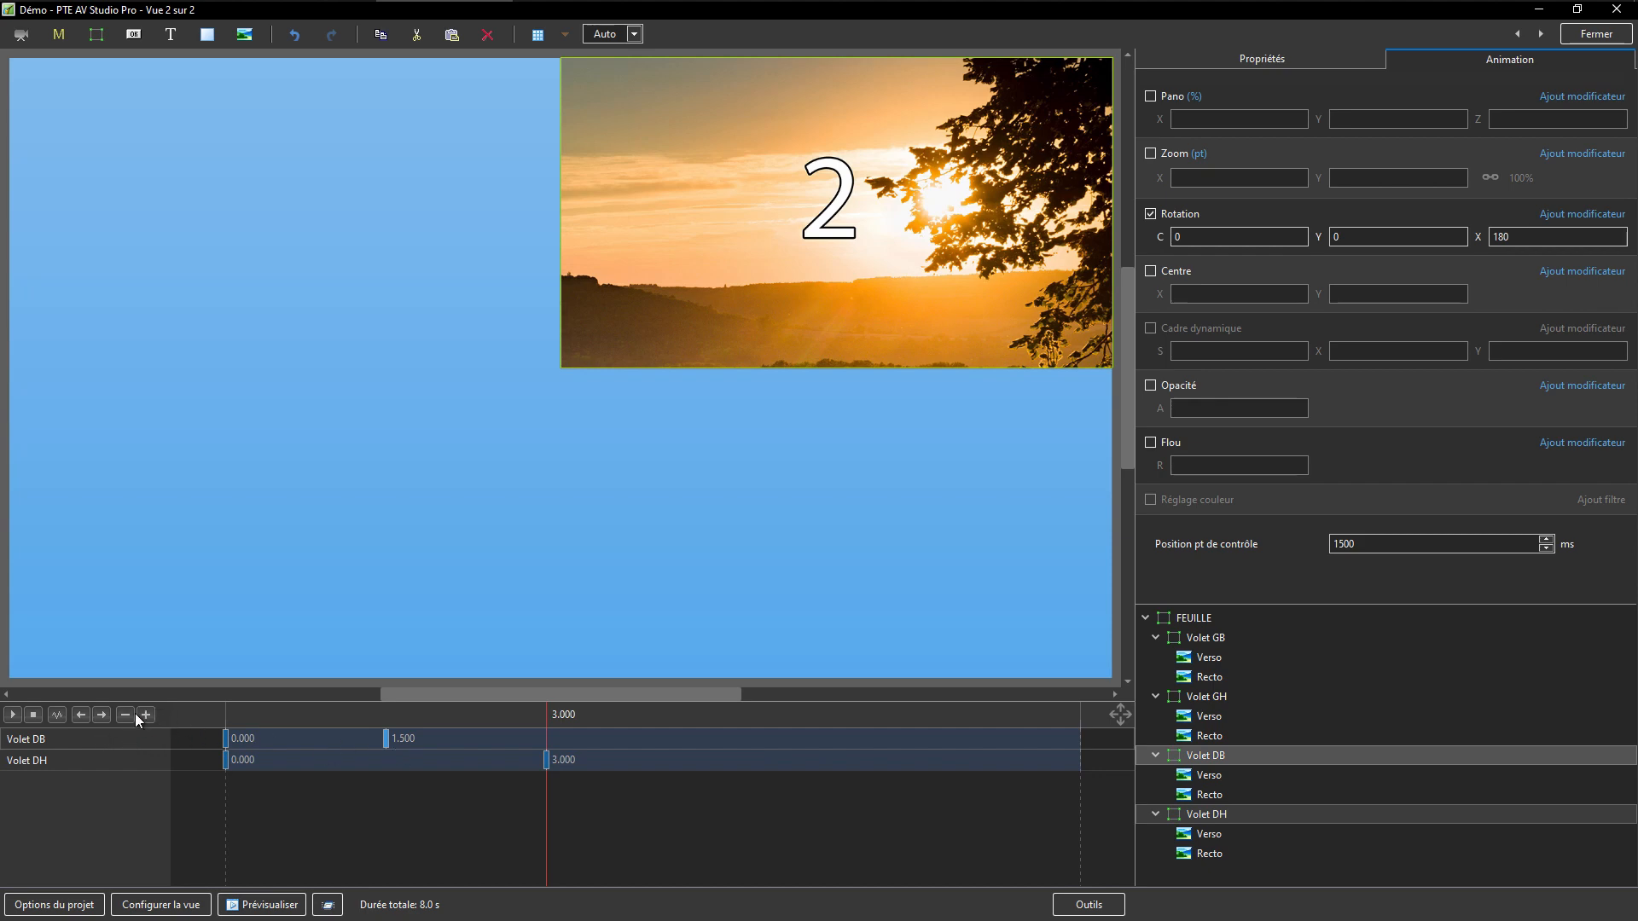
pyautogui.click(147, 714)
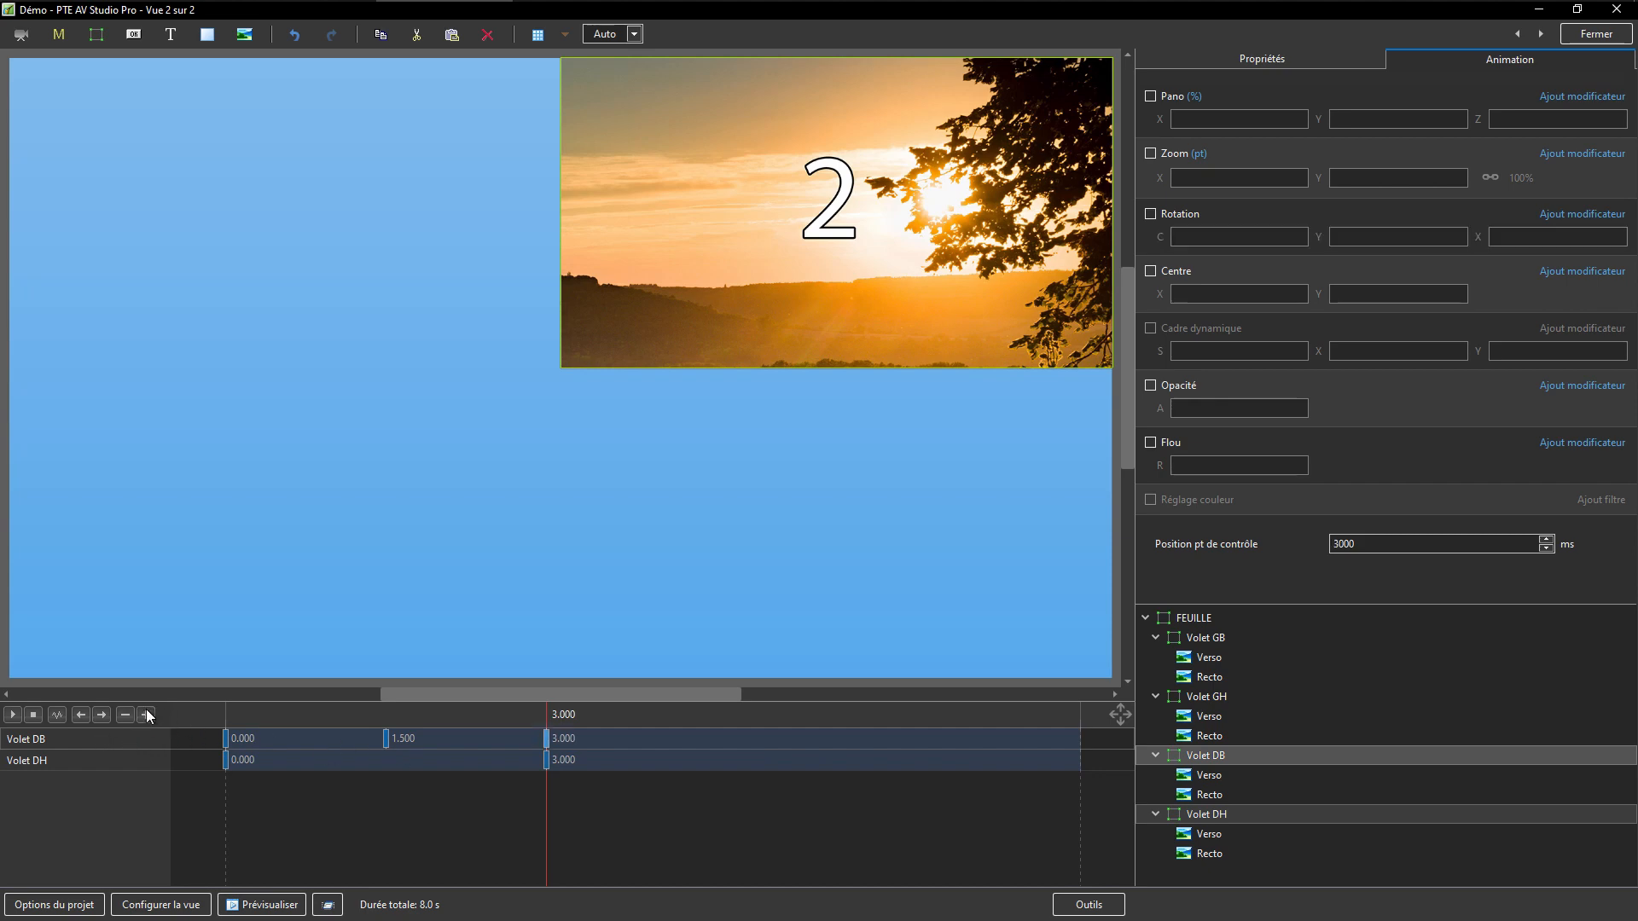
pyautogui.click(546, 761)
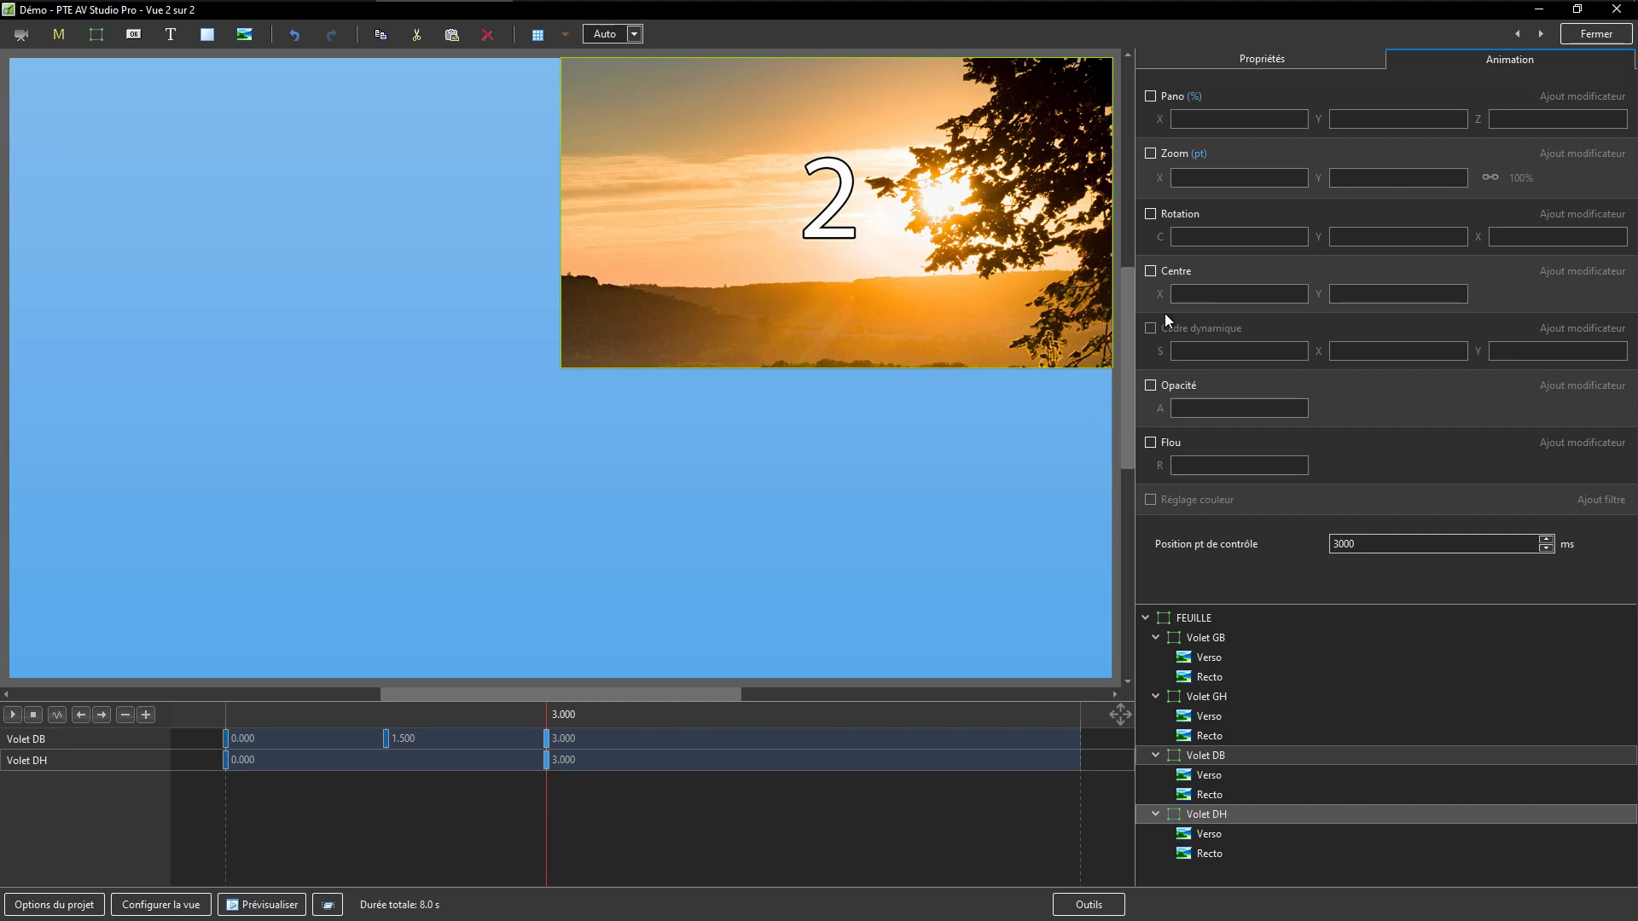
pyautogui.click(1150, 214)
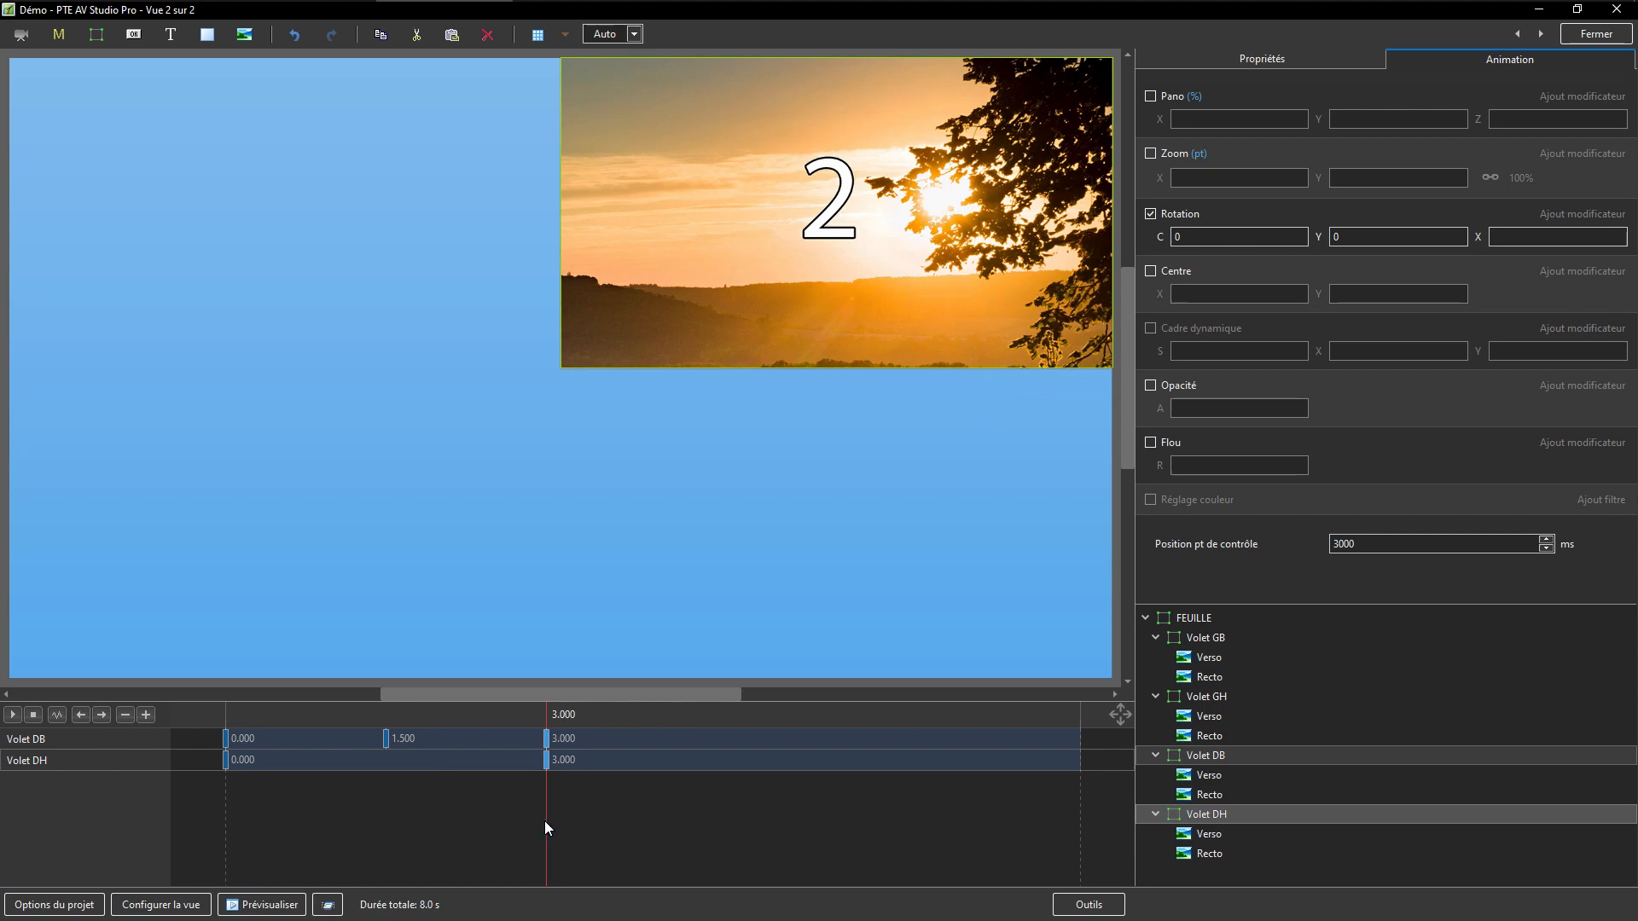
# Add control points at 4500 ms to Volet DH and Volet DB.
pyautogui.moveTo(545, 823); pyautogui.dragTo(737, 838)
pyautogui.click(145, 715)
pyautogui.write('4500')
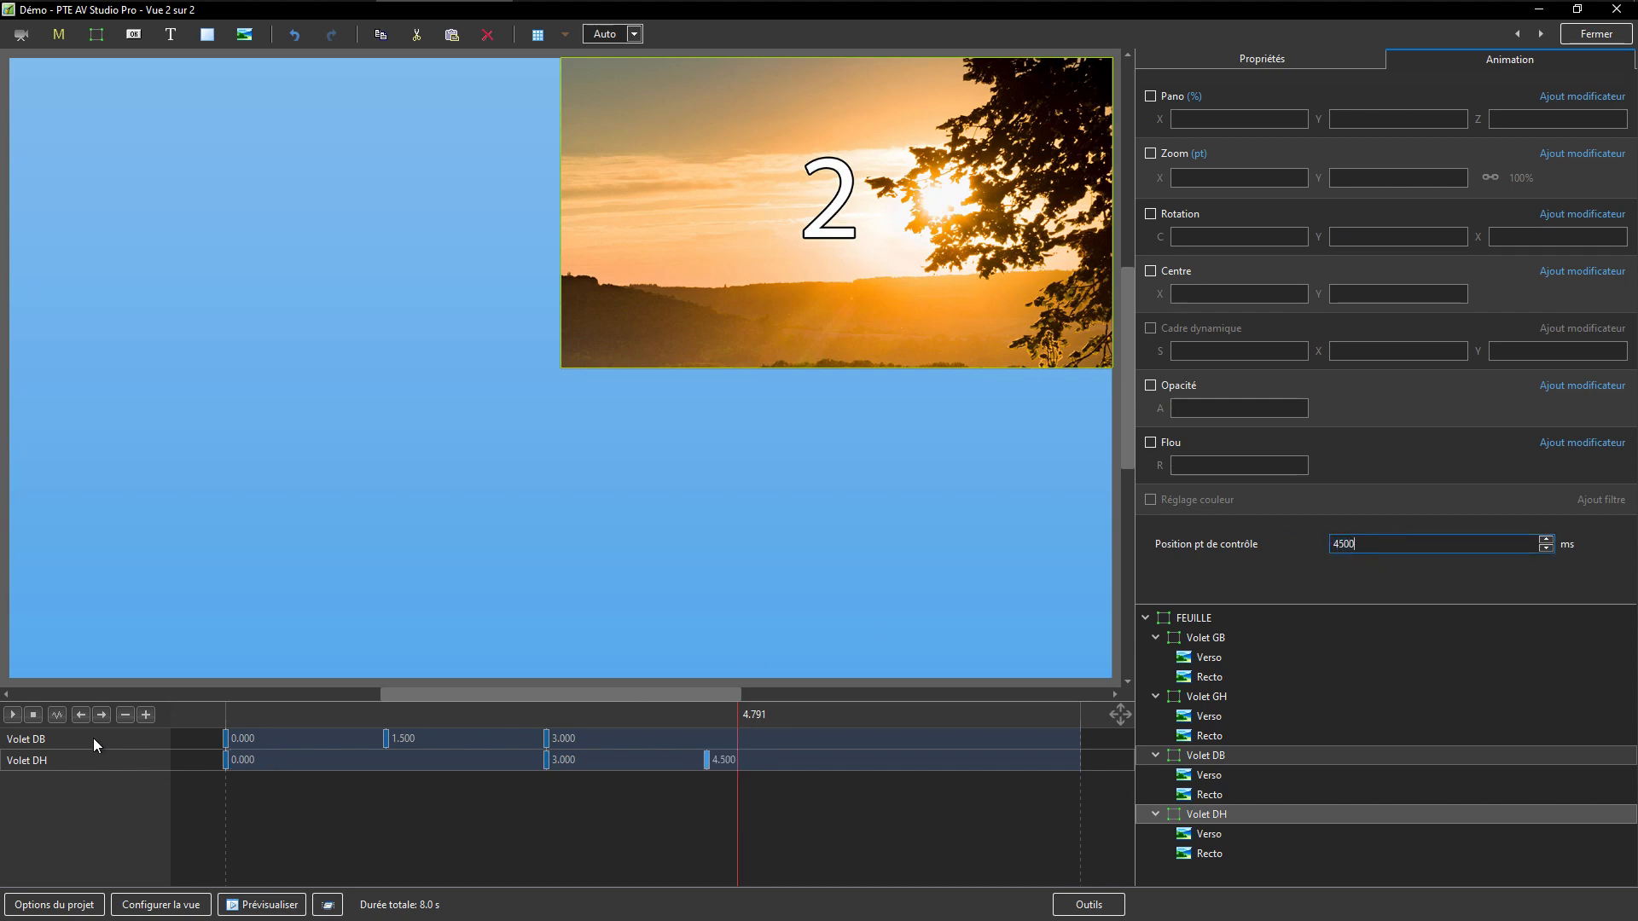
pyautogui.click(86, 711)
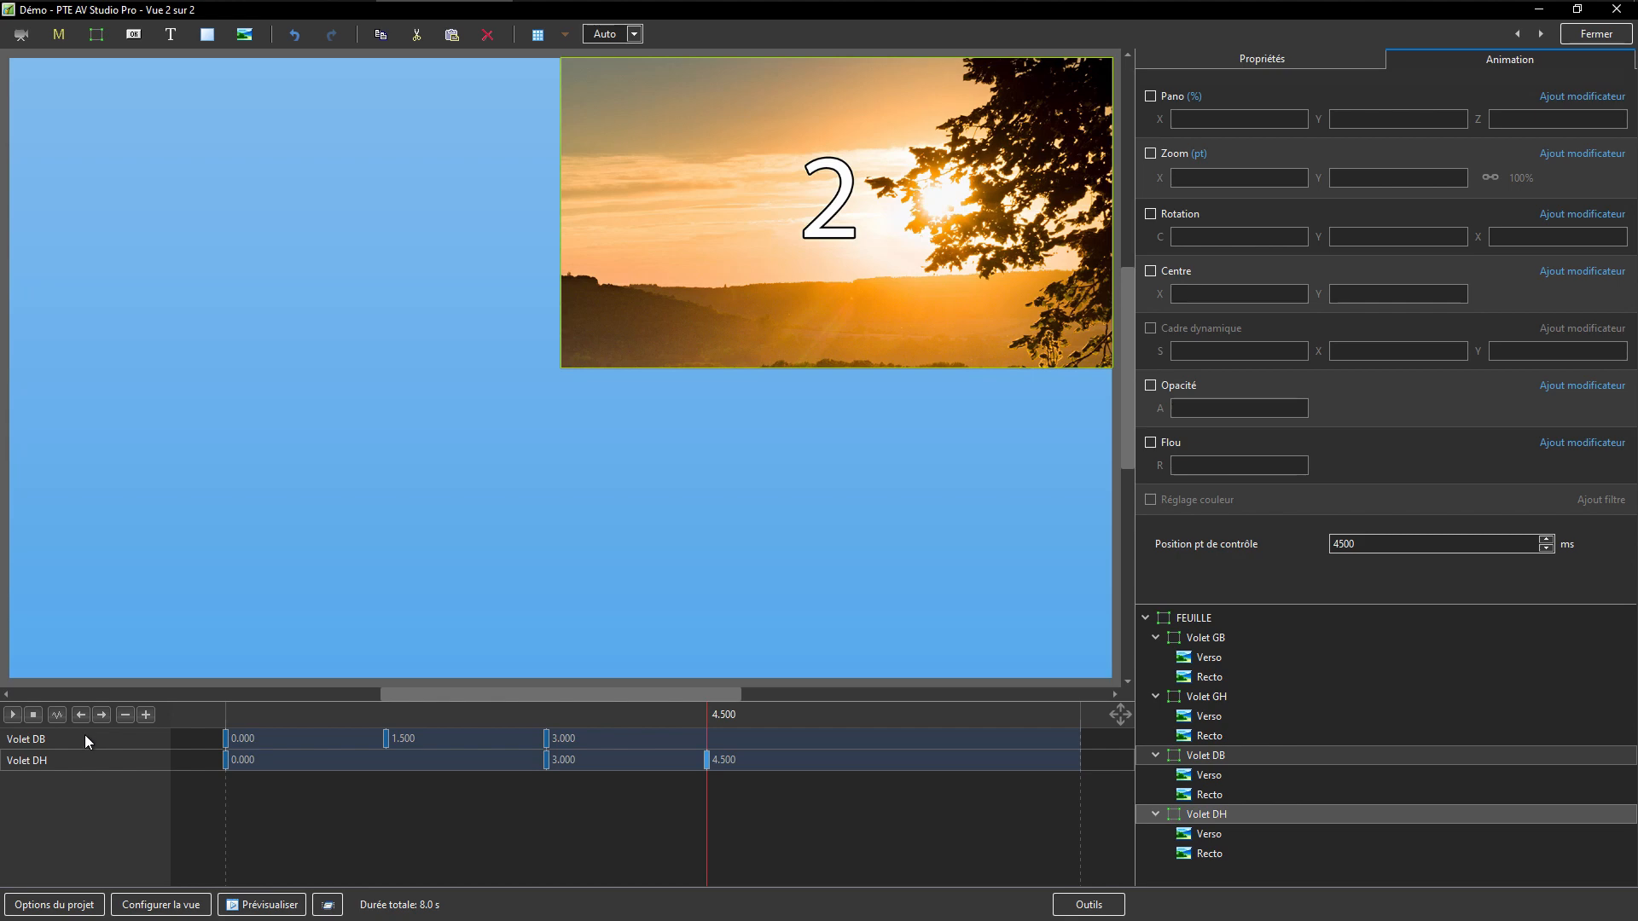
pyautogui.click(93, 734)
pyautogui.click(147, 715)
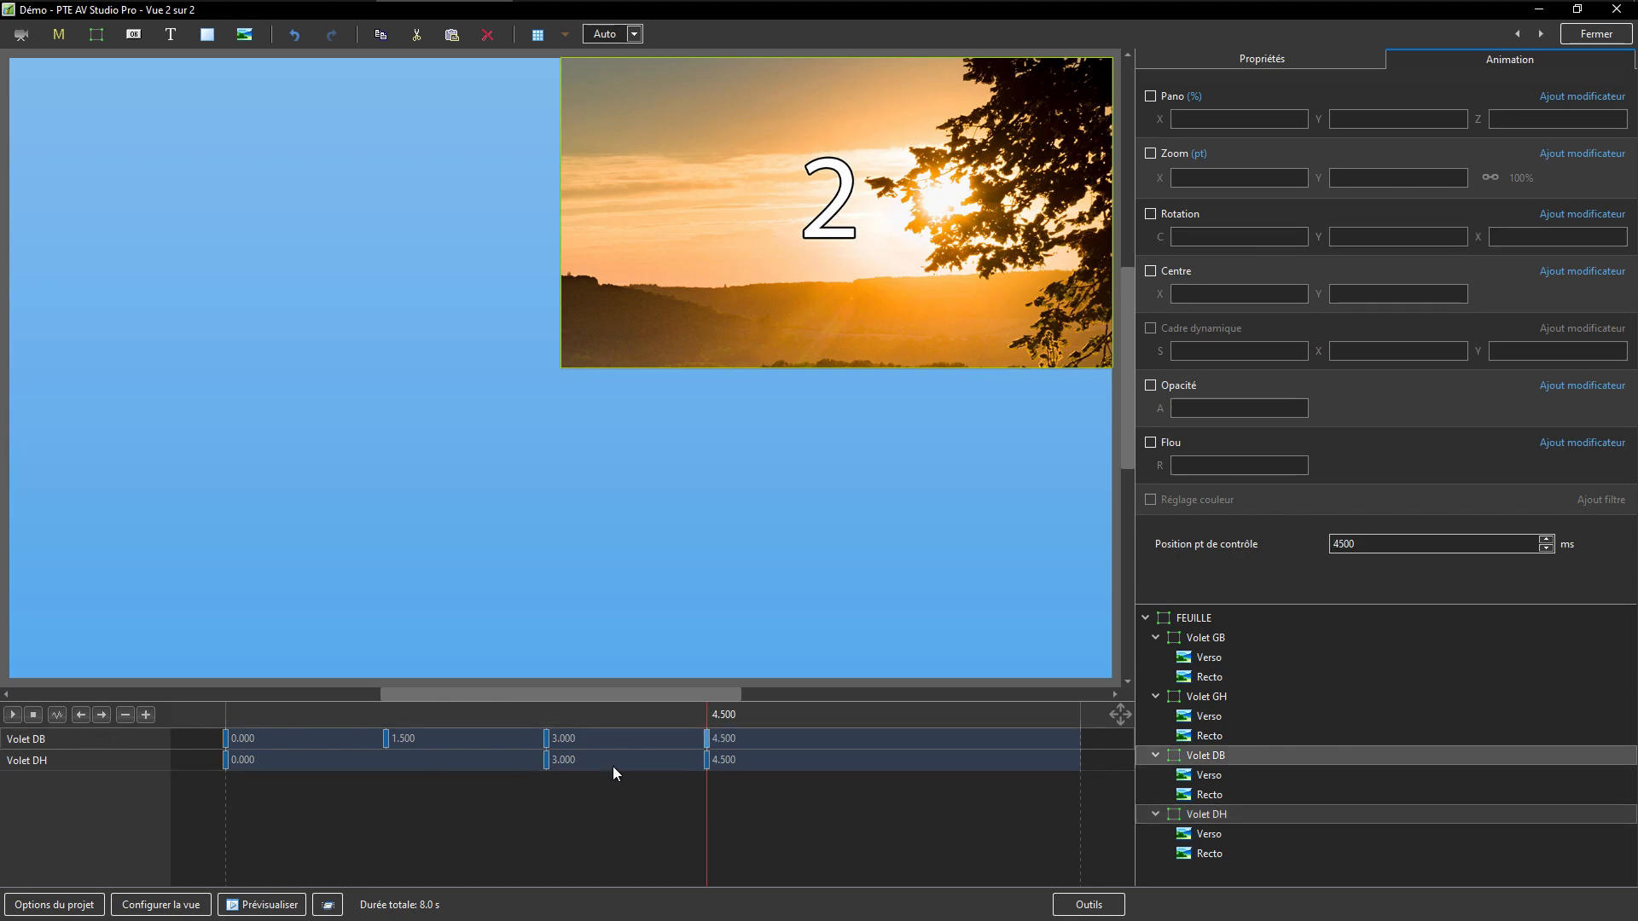
# Enable rotation at the 4500 ms control points of Volet DB and Volet DH and set the Y rotation to 180°.
pyautogui.click(707, 760)
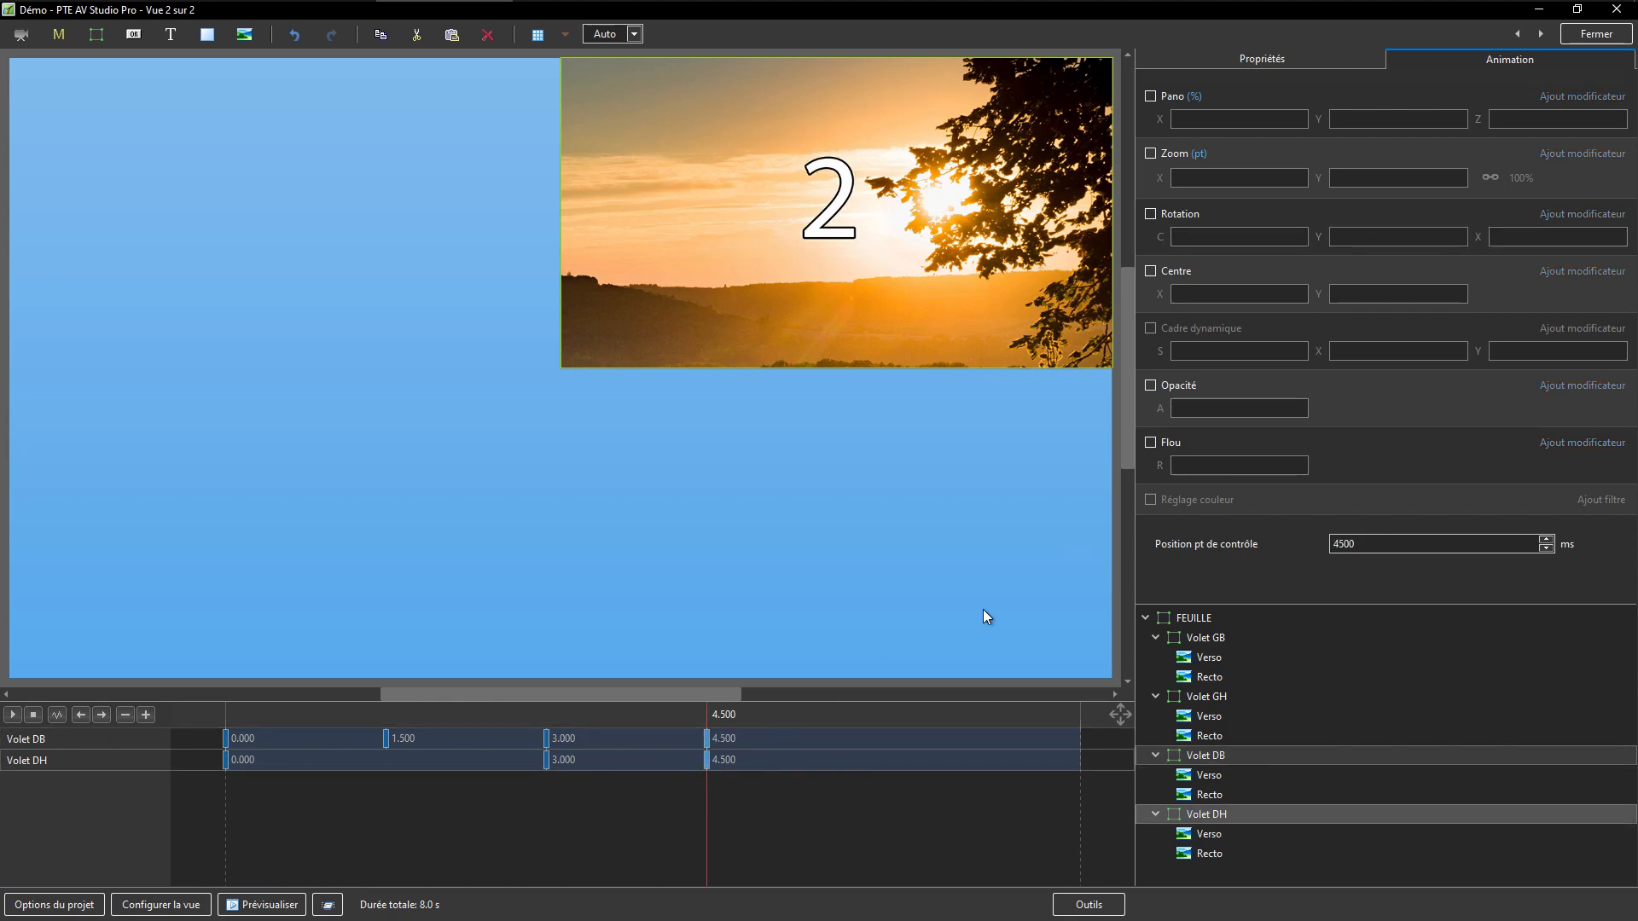
pyautogui.click(1150, 214)
pyautogui.moveTo(1318, 236); pyautogui.dragTo(1454, 227)
pyautogui.rightClick(1318, 235)
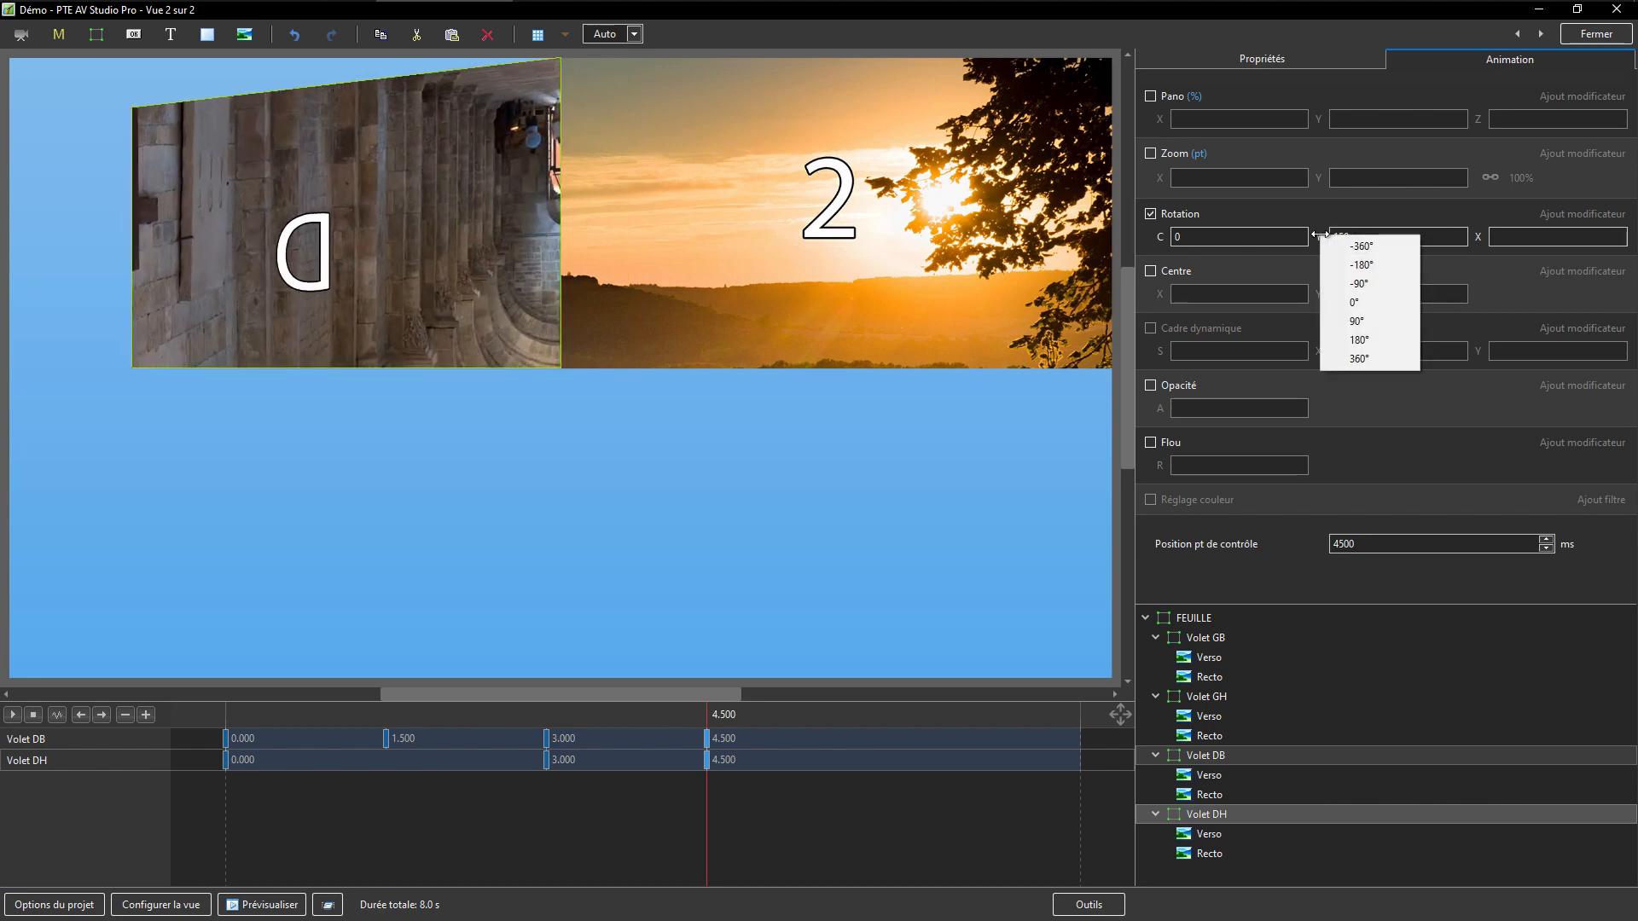
pyautogui.click(1369, 340)
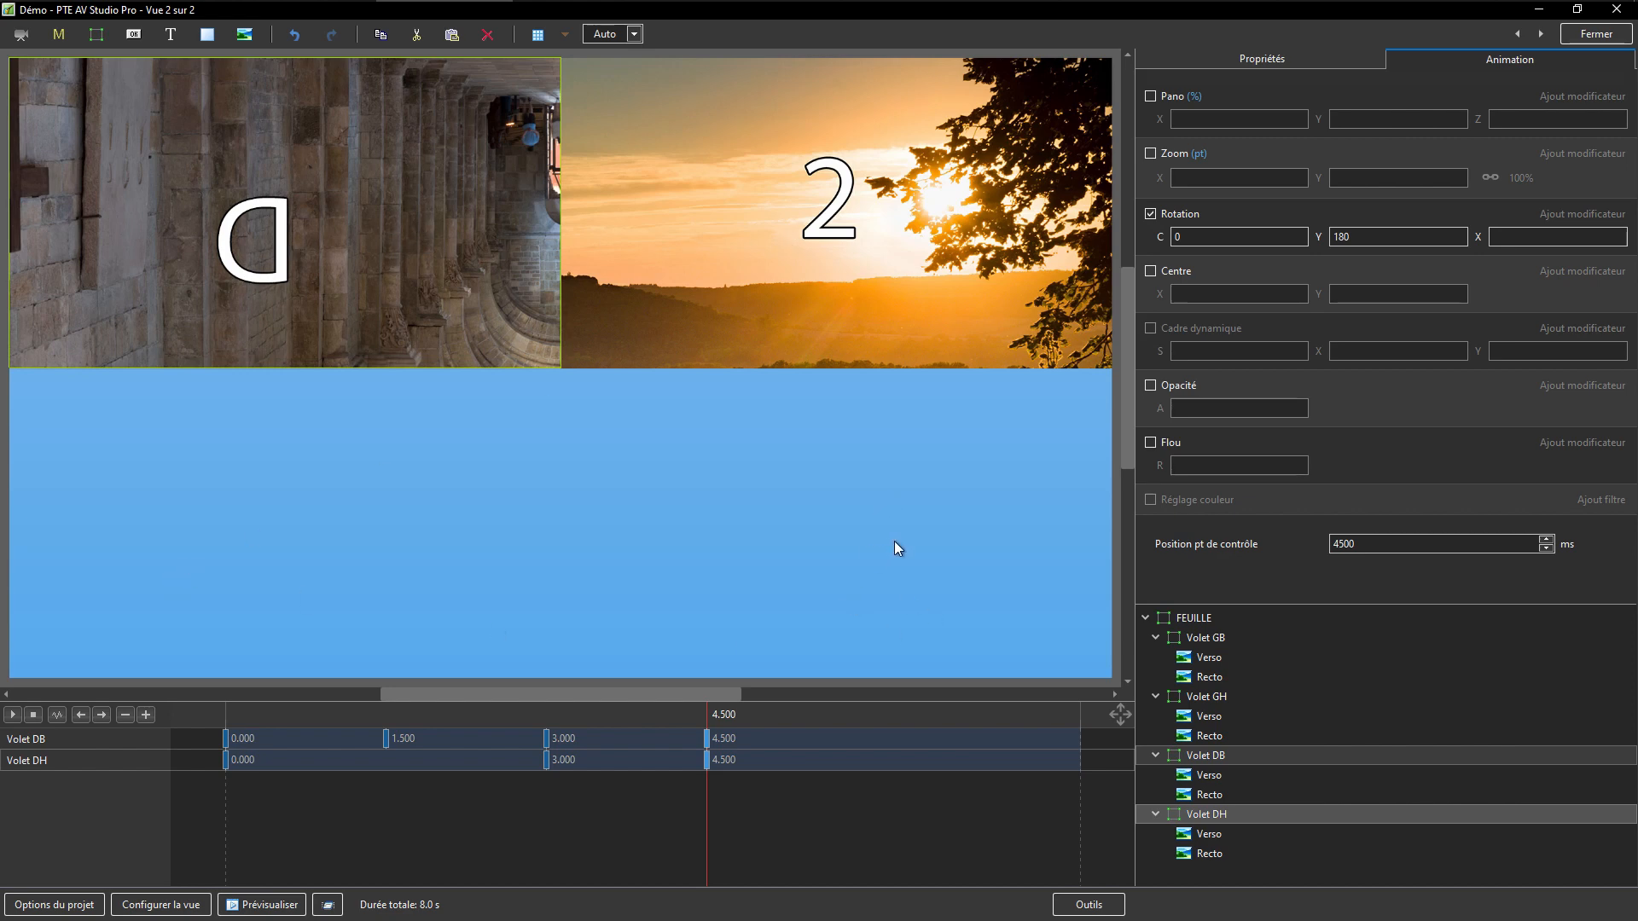
# Add a control point to Volet DB's Recto image at 2978 ms, just before the flap's 3000 ms point, with opacity enabled at 100.
pyautogui.keyDown('ctrl'); pyautogui.click(1209, 796); pyautogui.keyUp('ctrl')
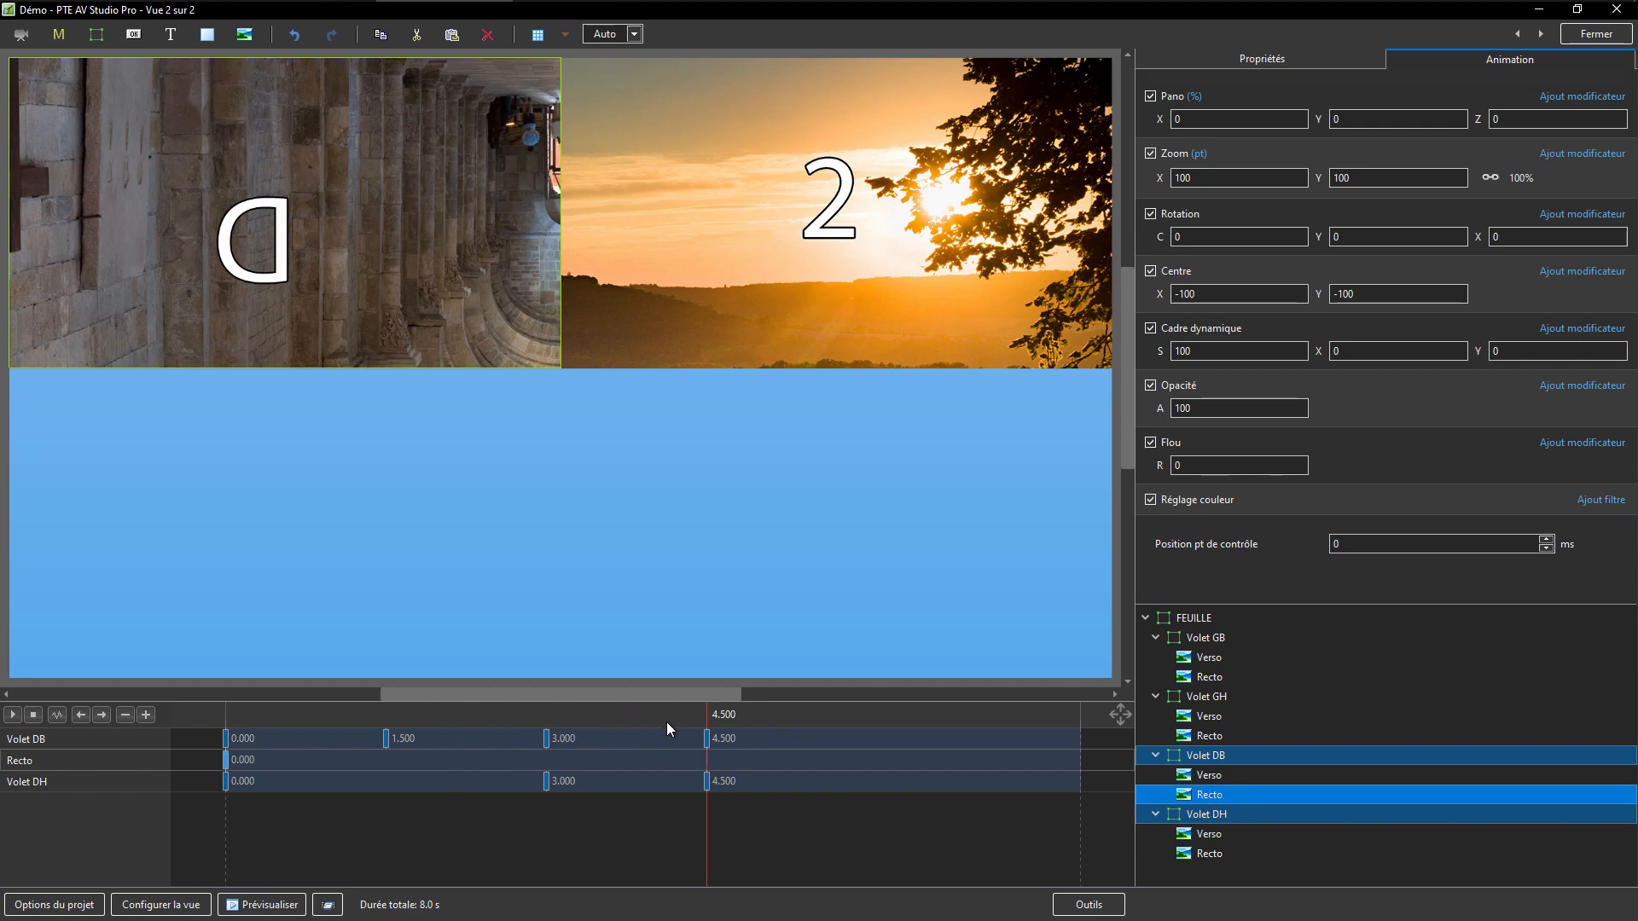
pyautogui.moveTo(706, 713); pyautogui.dragTo(546, 727)
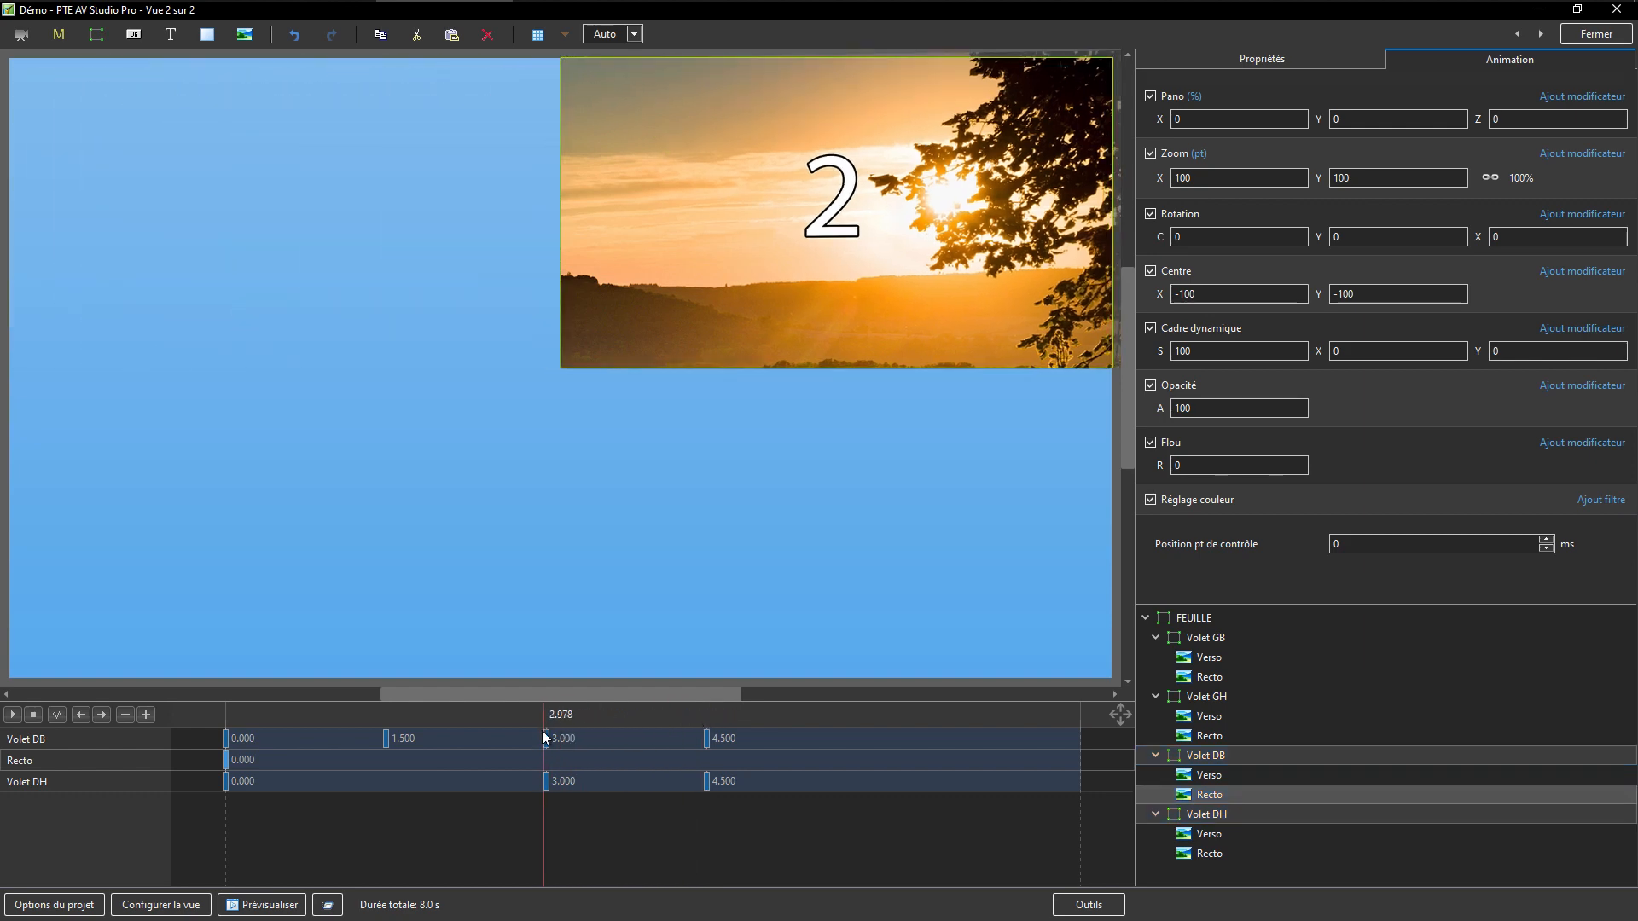
pyautogui.click(145, 716)
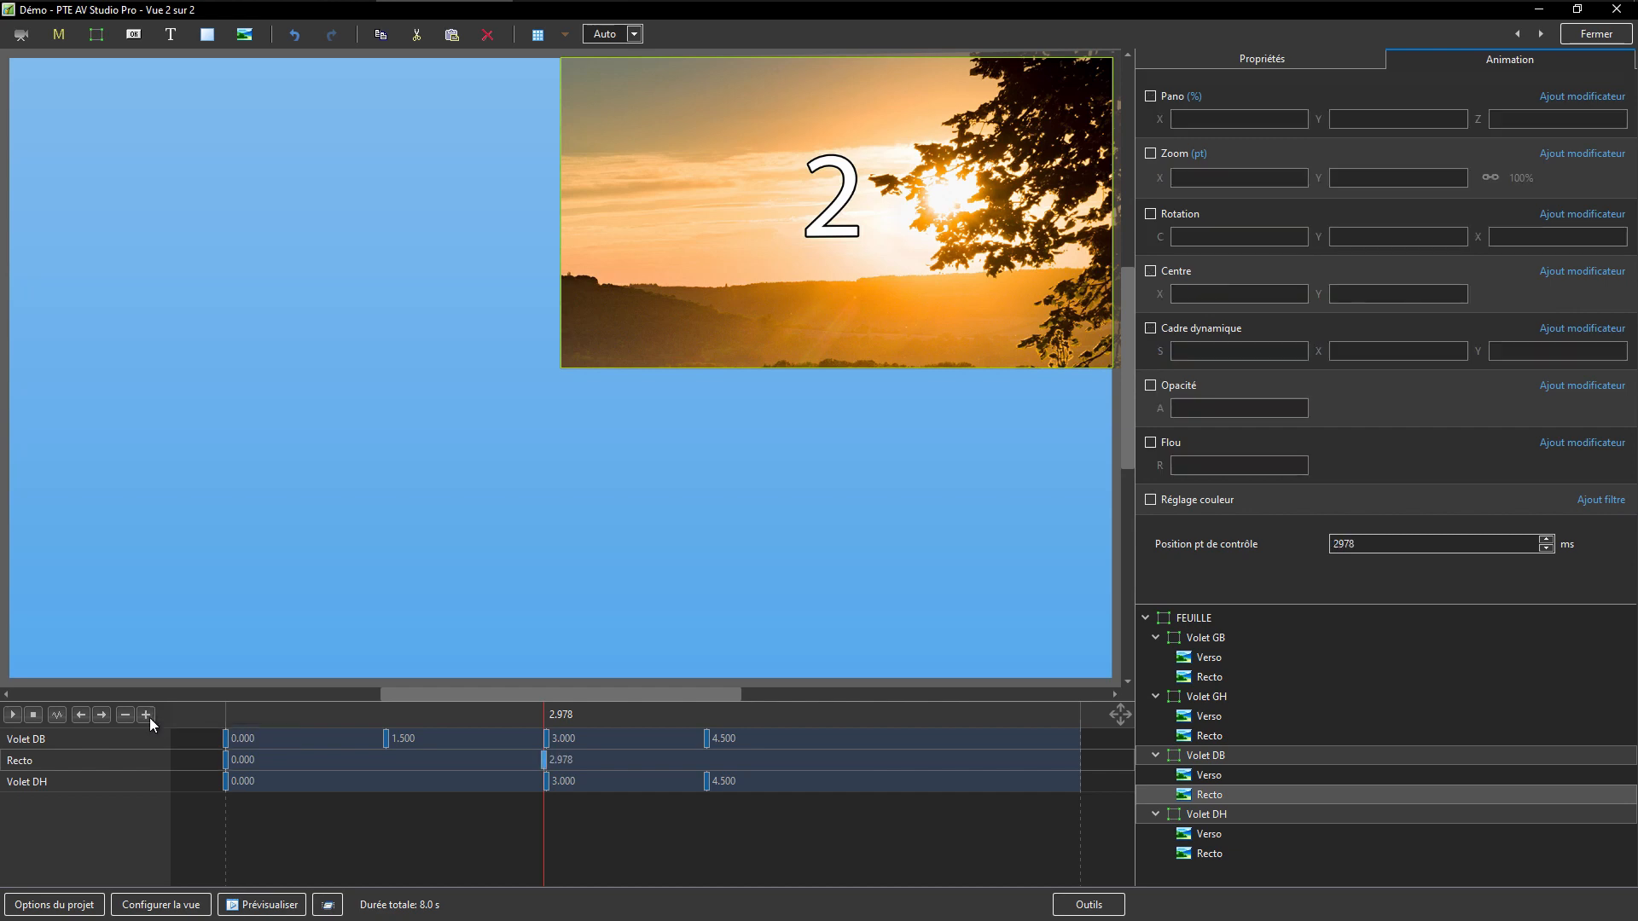
pyautogui.click(1150, 385)
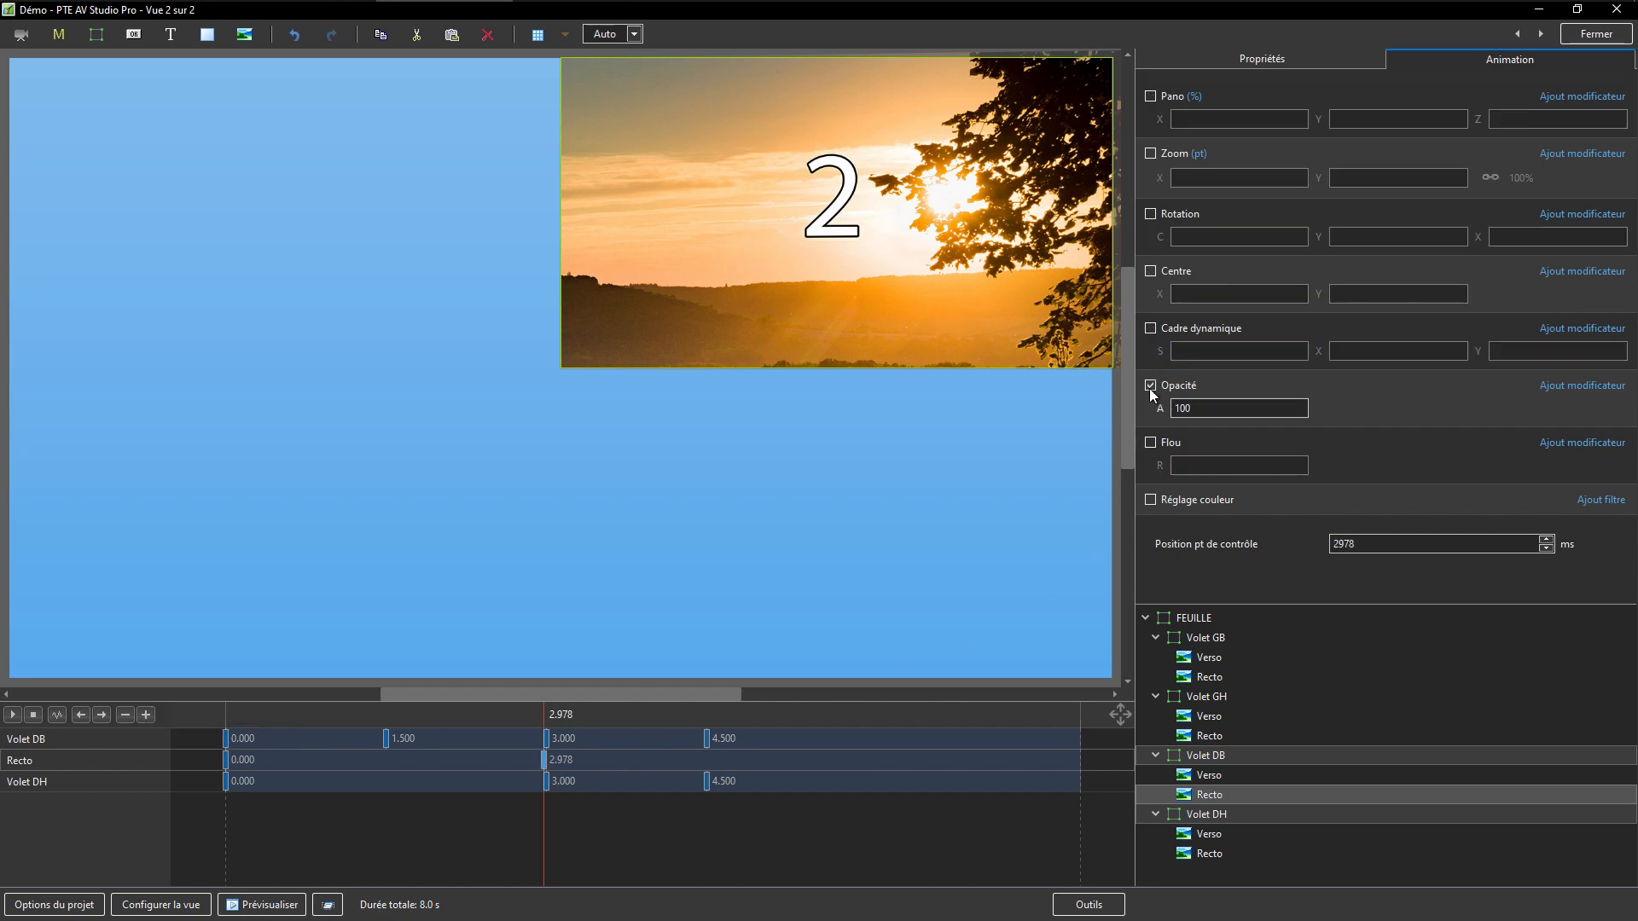
# Add a control point to Volet DB's Recto image at 3026 ms with opacity 0, and preview the fold up to about 4.6 s.
pyautogui.click(548, 714)
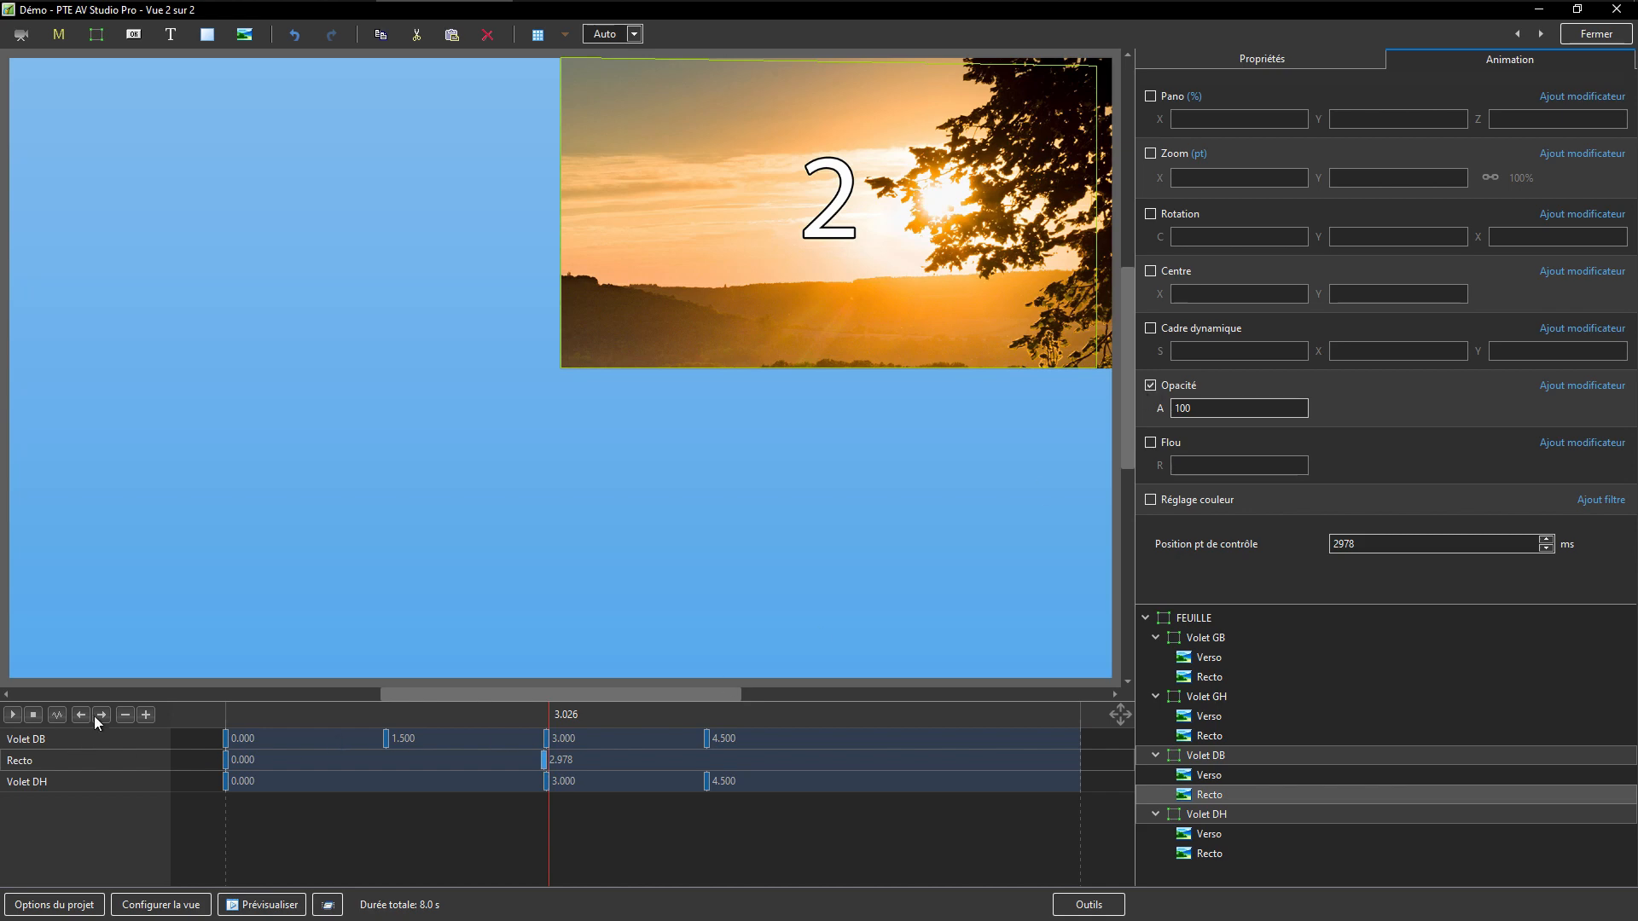
pyautogui.click(146, 715)
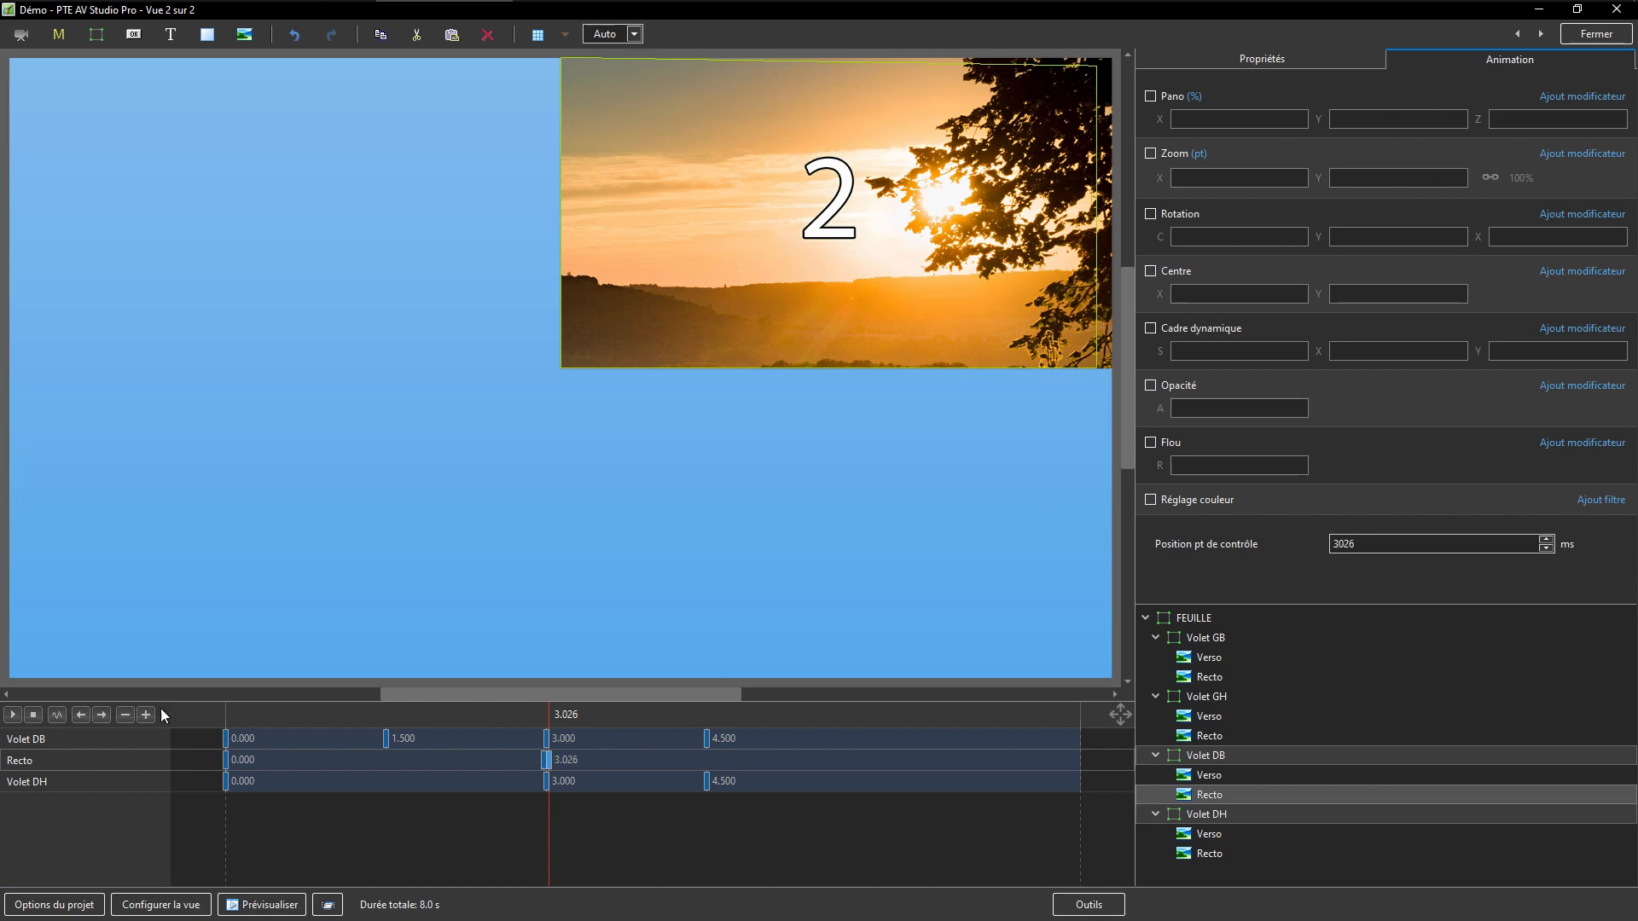
pyautogui.click(1149, 386)
pyautogui.moveTo(517, 858); pyautogui.dragTo(718, 844)
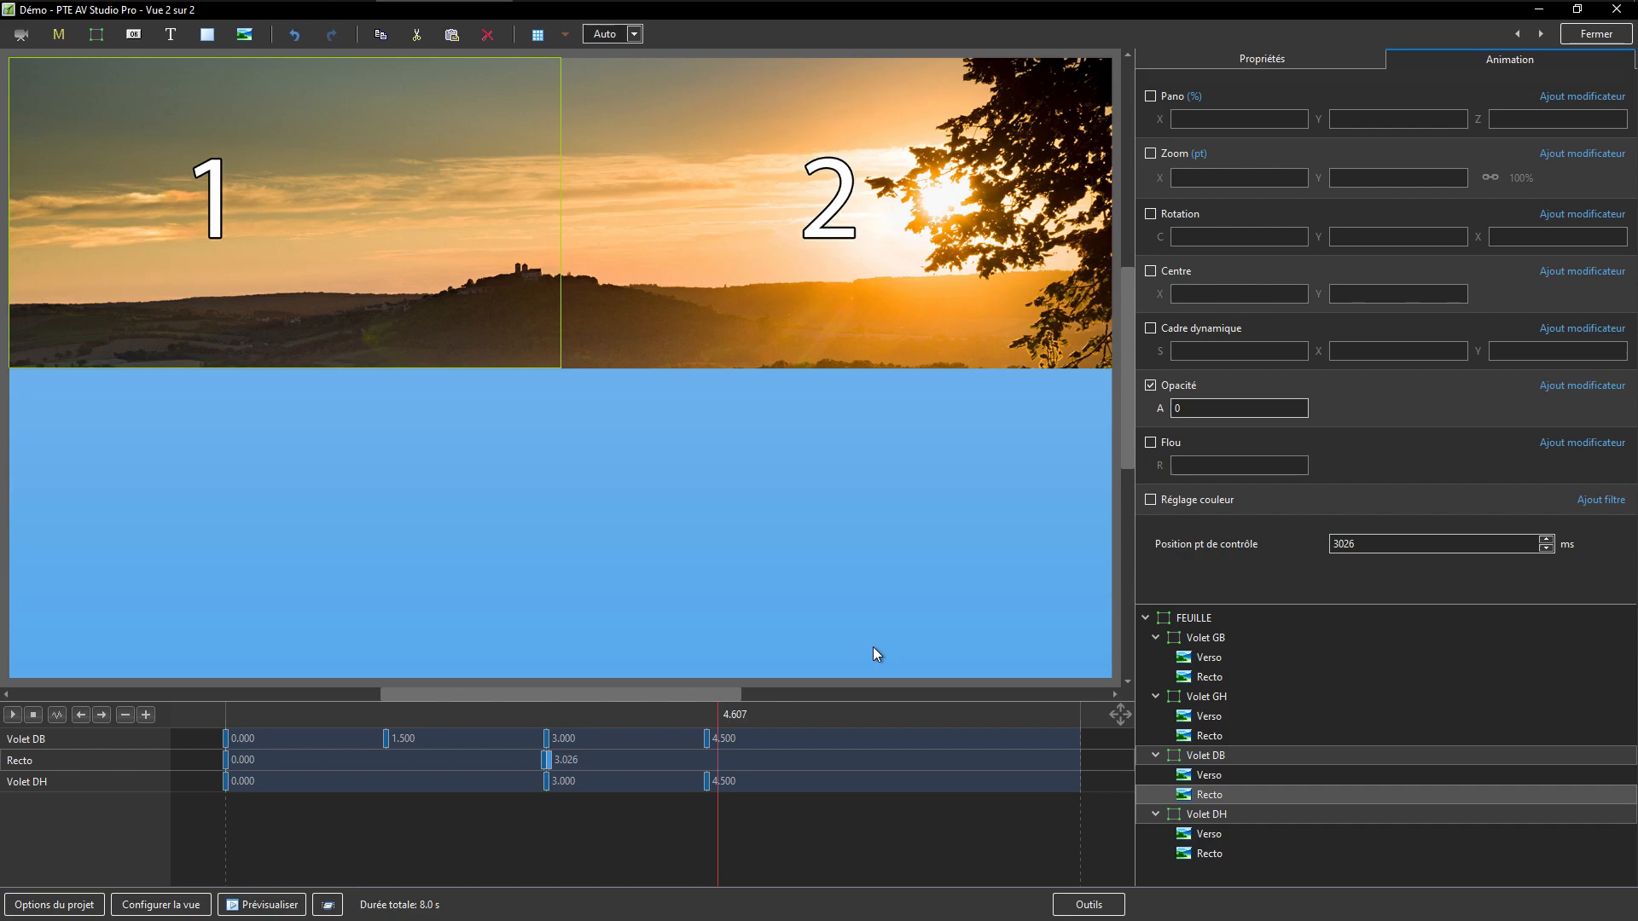
# Switch to the reference project, review the Etape 11 instructions and animation up to about 6.3 s, and return to the Démo project.
pyautogui.hotkey('alt', 'Tab')
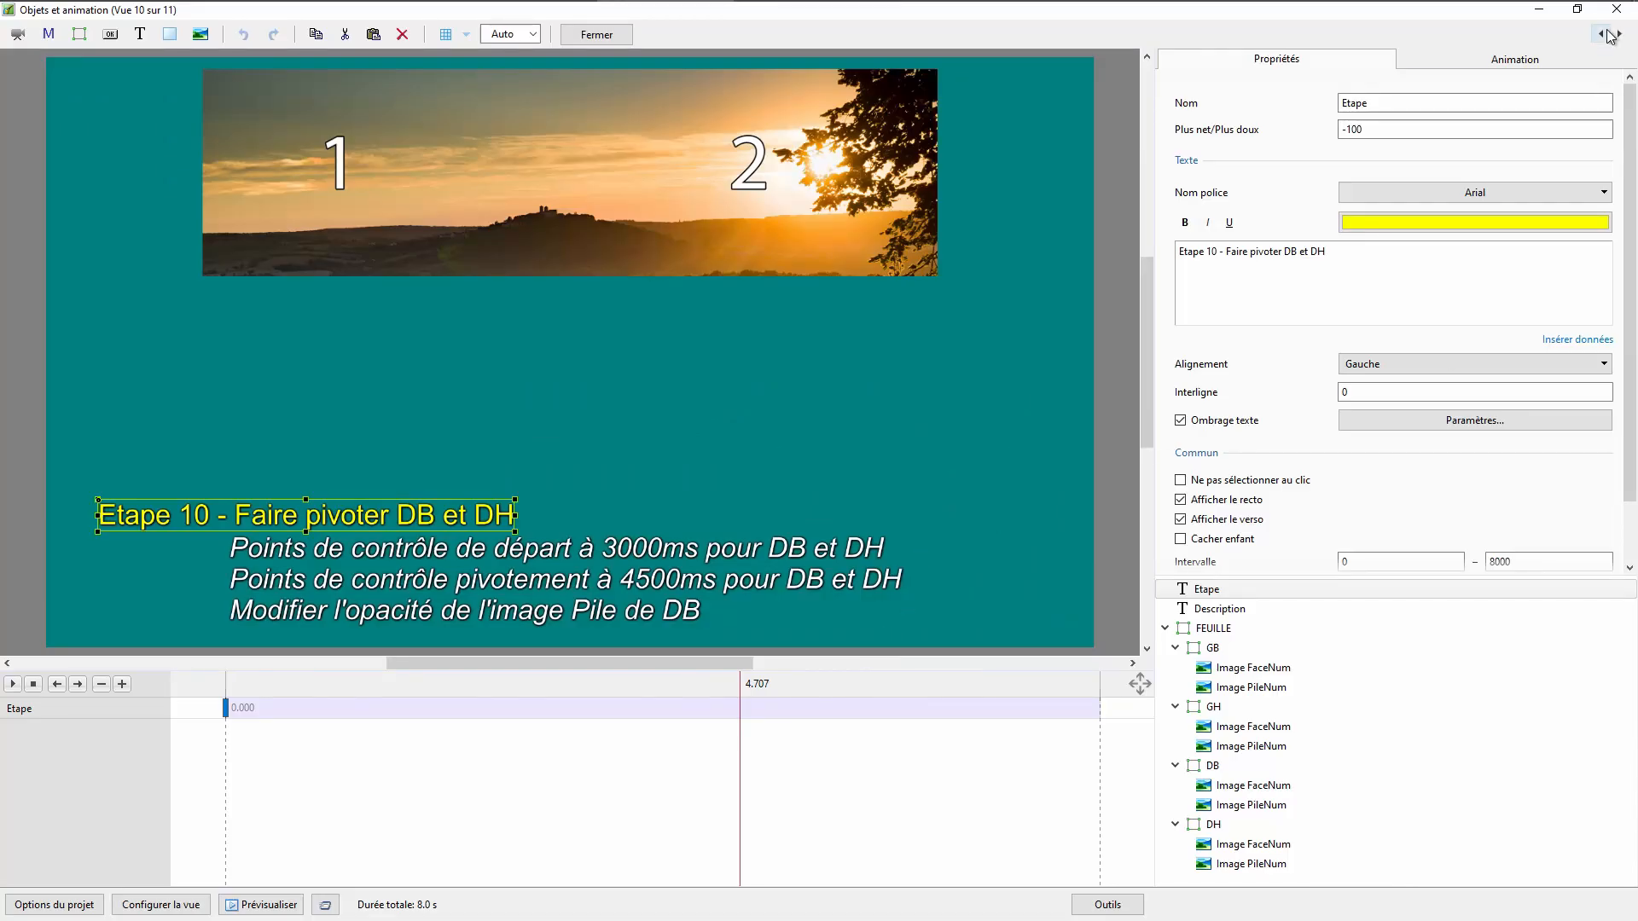
pyautogui.click(1619, 35)
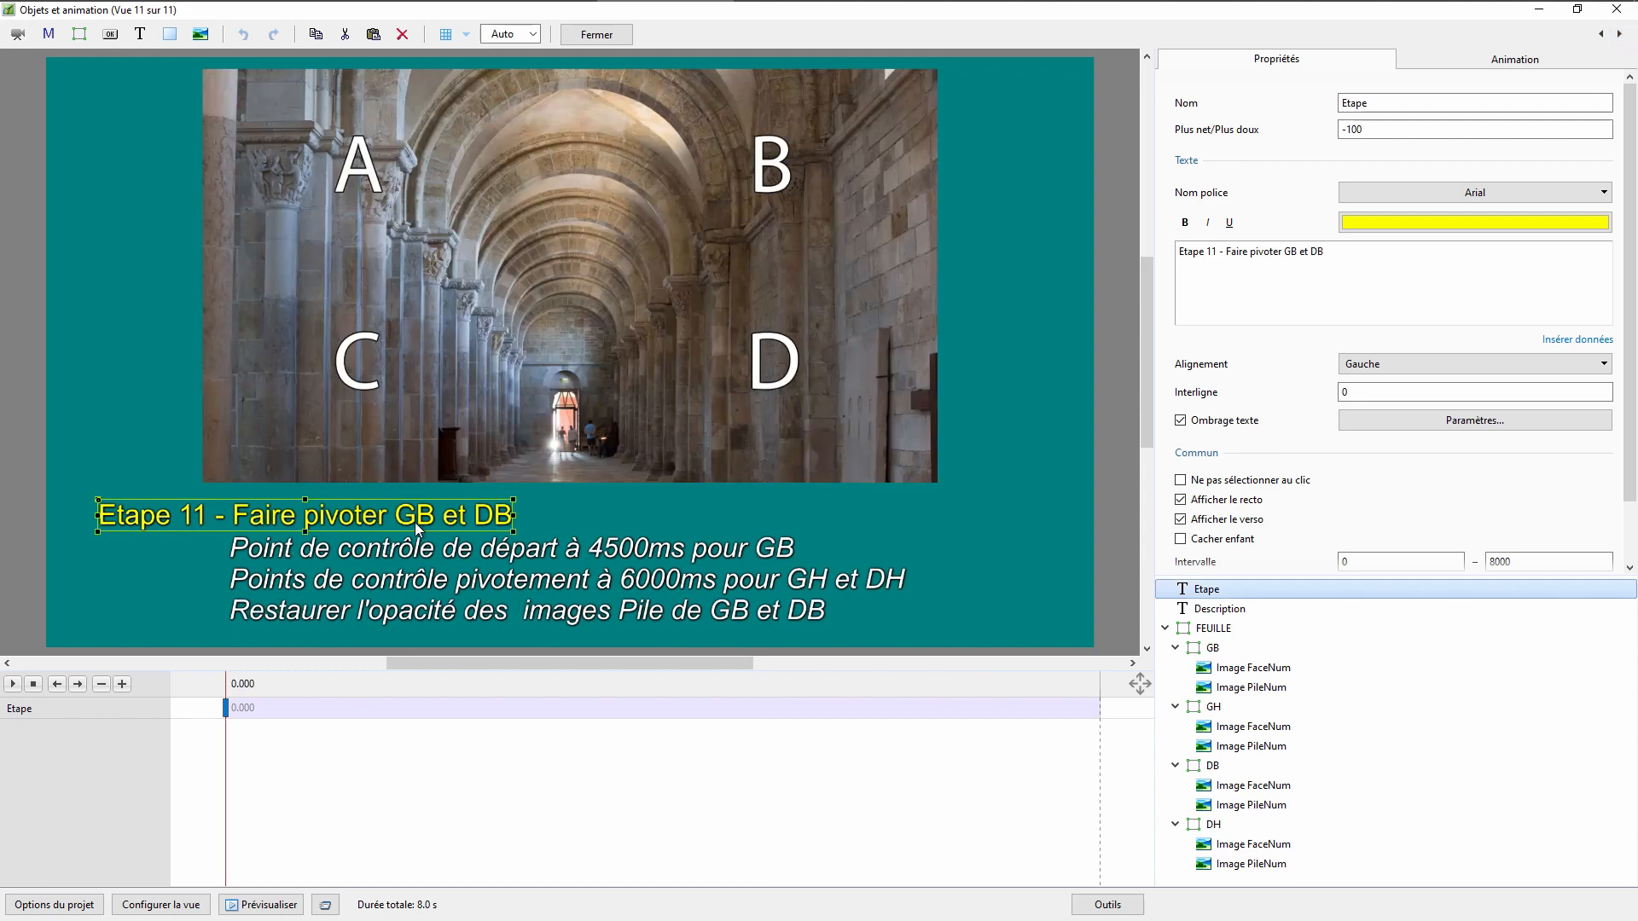
pyautogui.moveTo(255, 786); pyautogui.dragTo(918, 775)
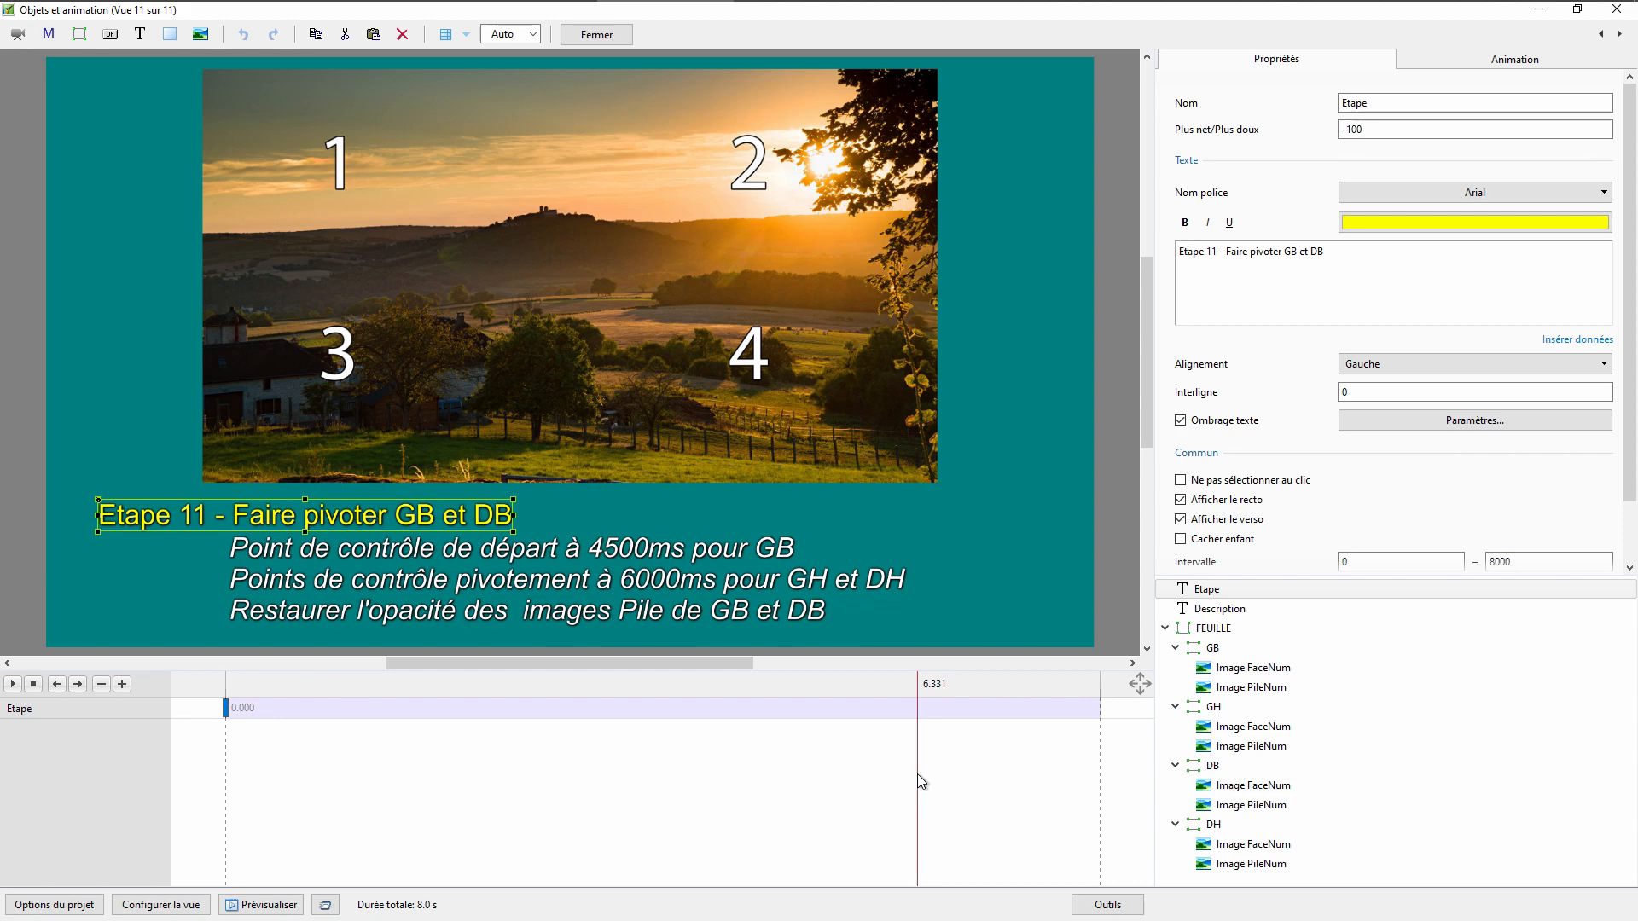
pyautogui.hotkey('alt', 'Tab')
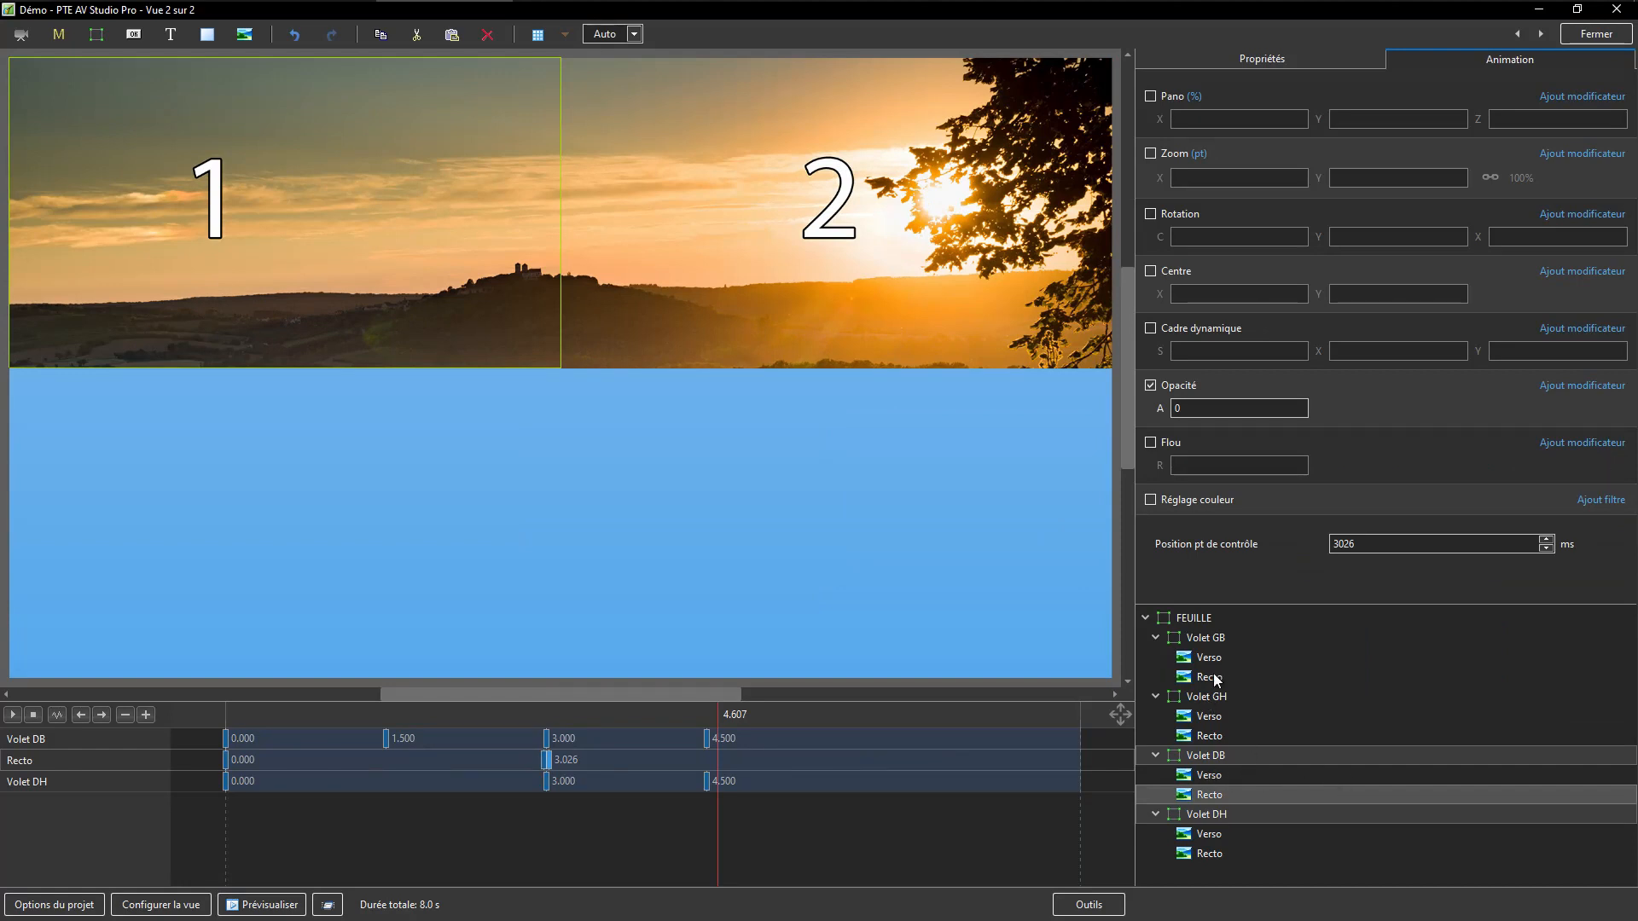
# Add a control point at 4500 ms to Volet GB, matching Volet DB's existing point, and enable its rotation.
pyautogui.click(1203, 638)
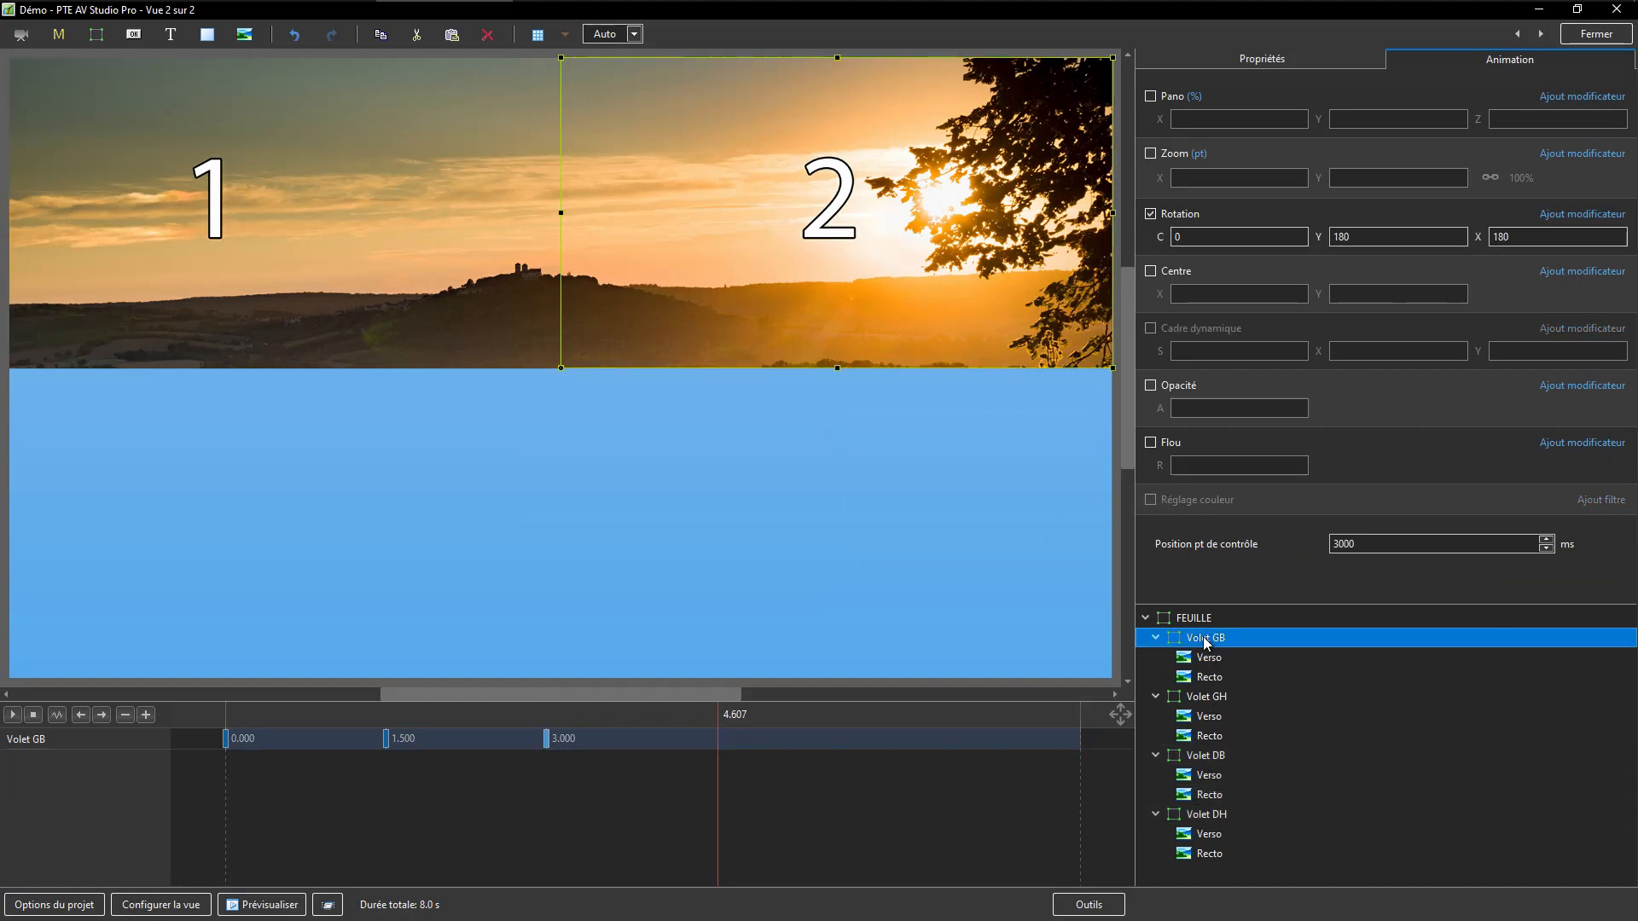
pyautogui.keyDown('ctrl'); pyautogui.click(1205, 757); pyautogui.keyUp('ctrl')
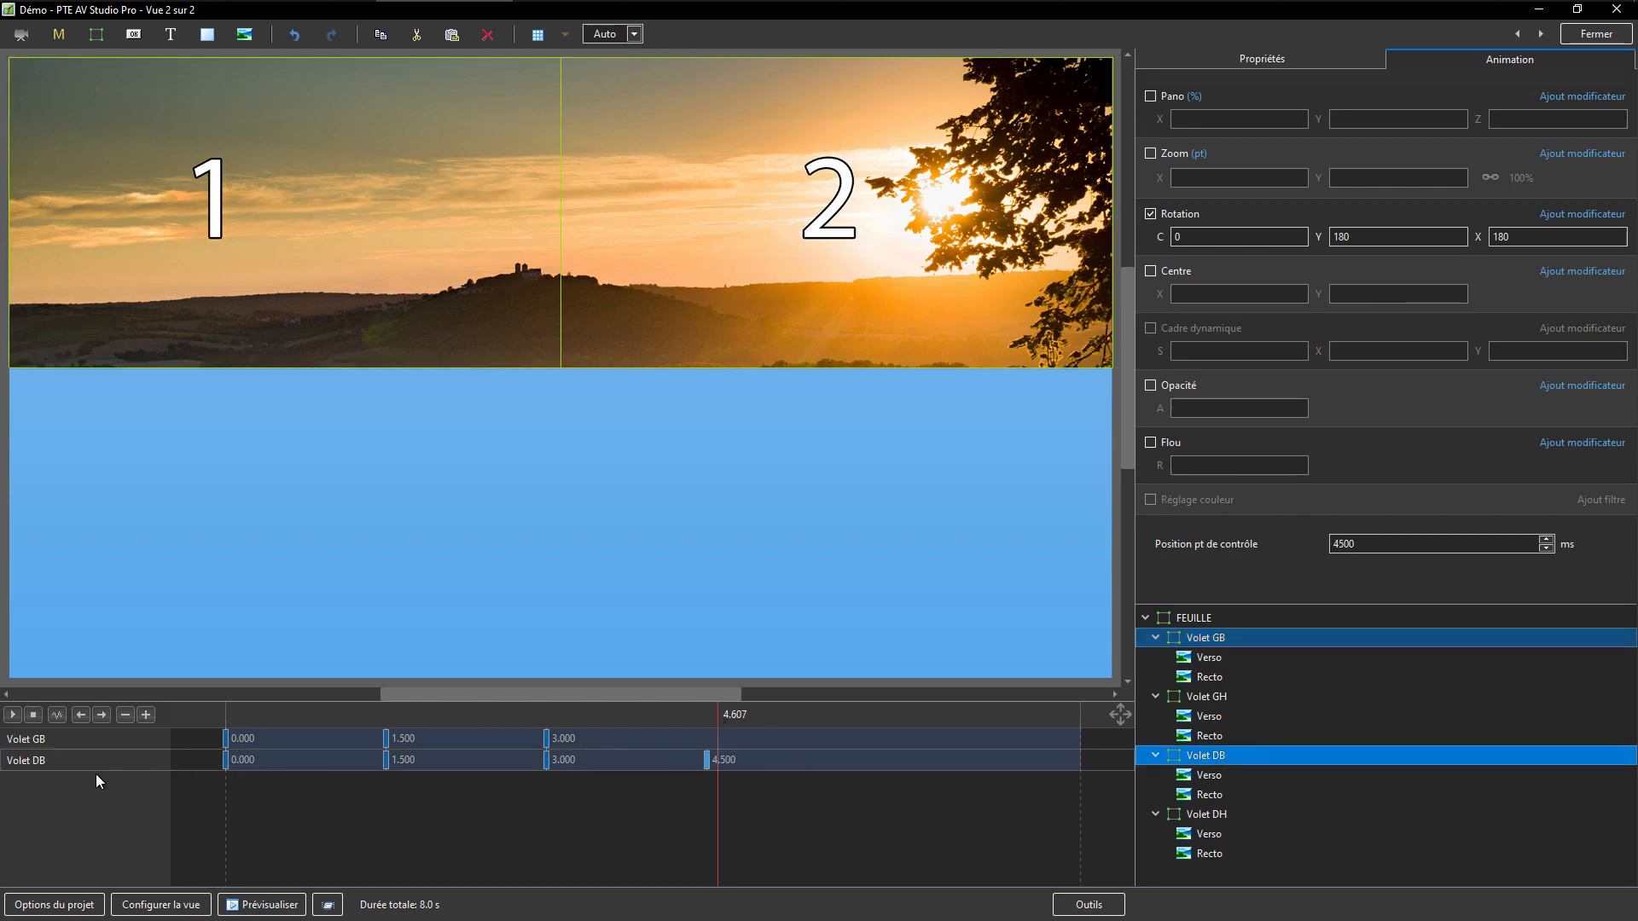
pyautogui.click(82, 718)
pyautogui.click(75, 738)
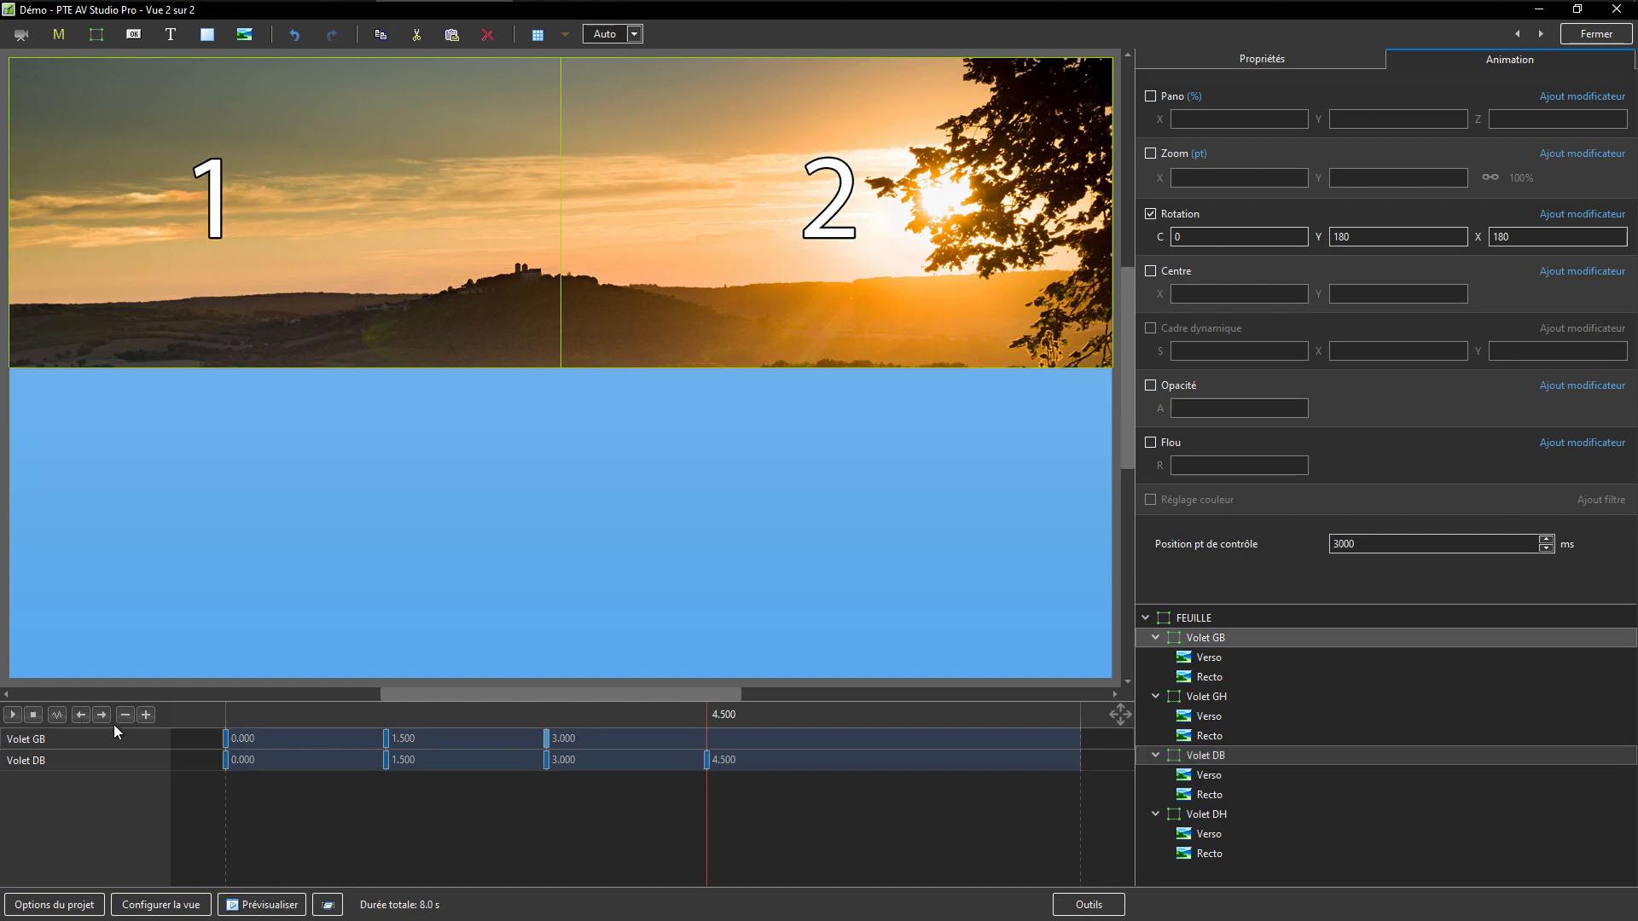
pyautogui.click(146, 714)
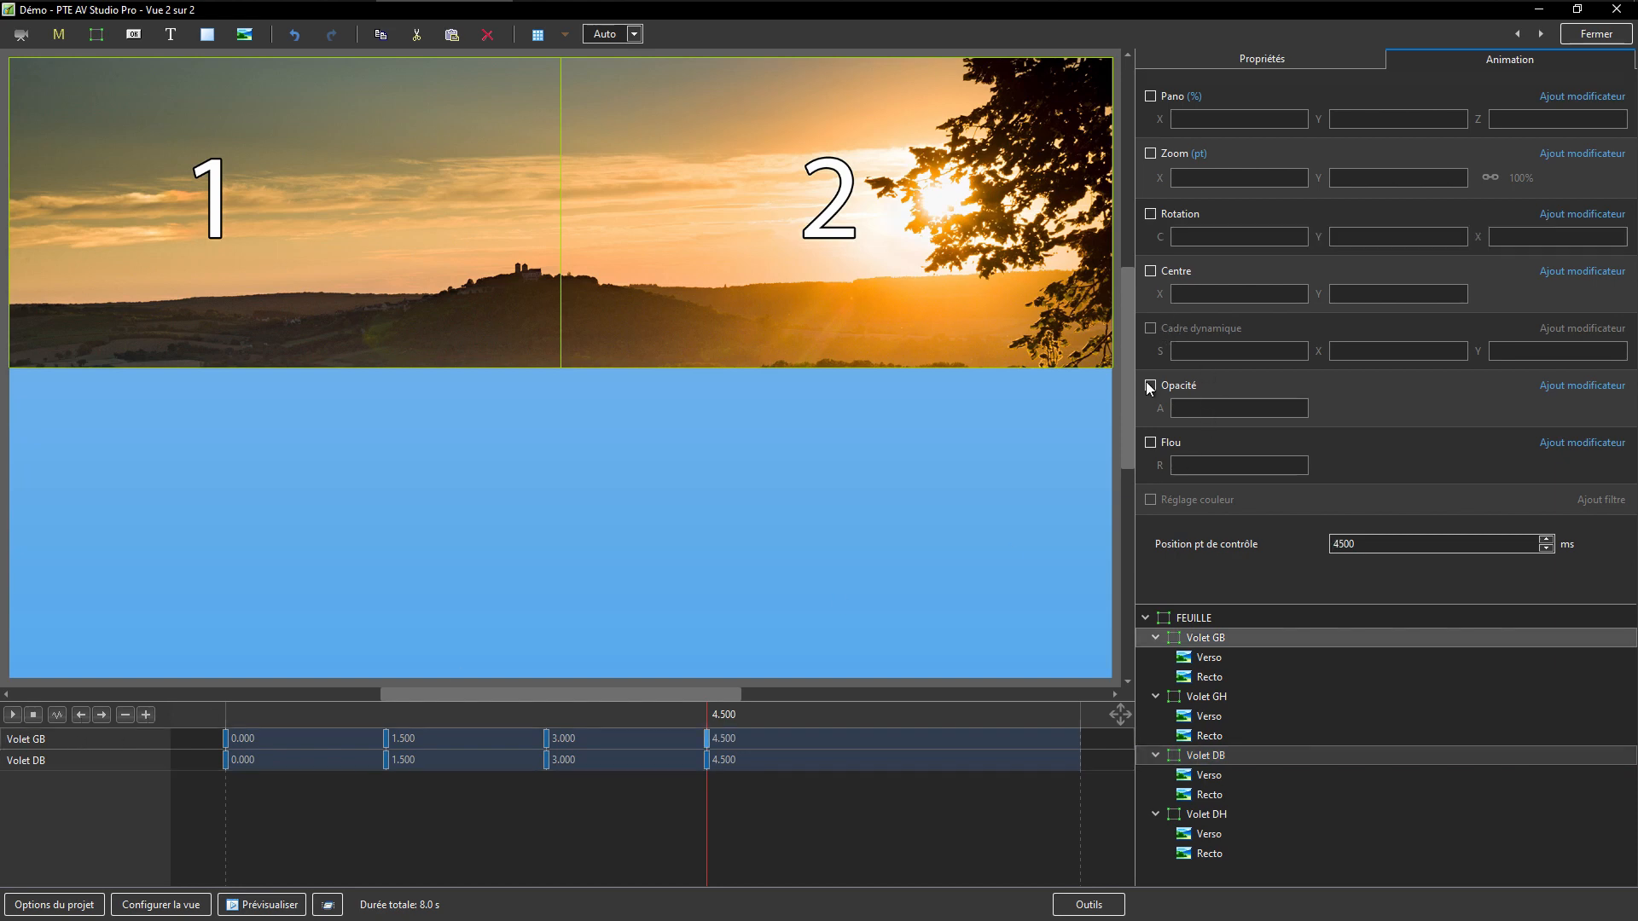
pyautogui.click(1150, 219)
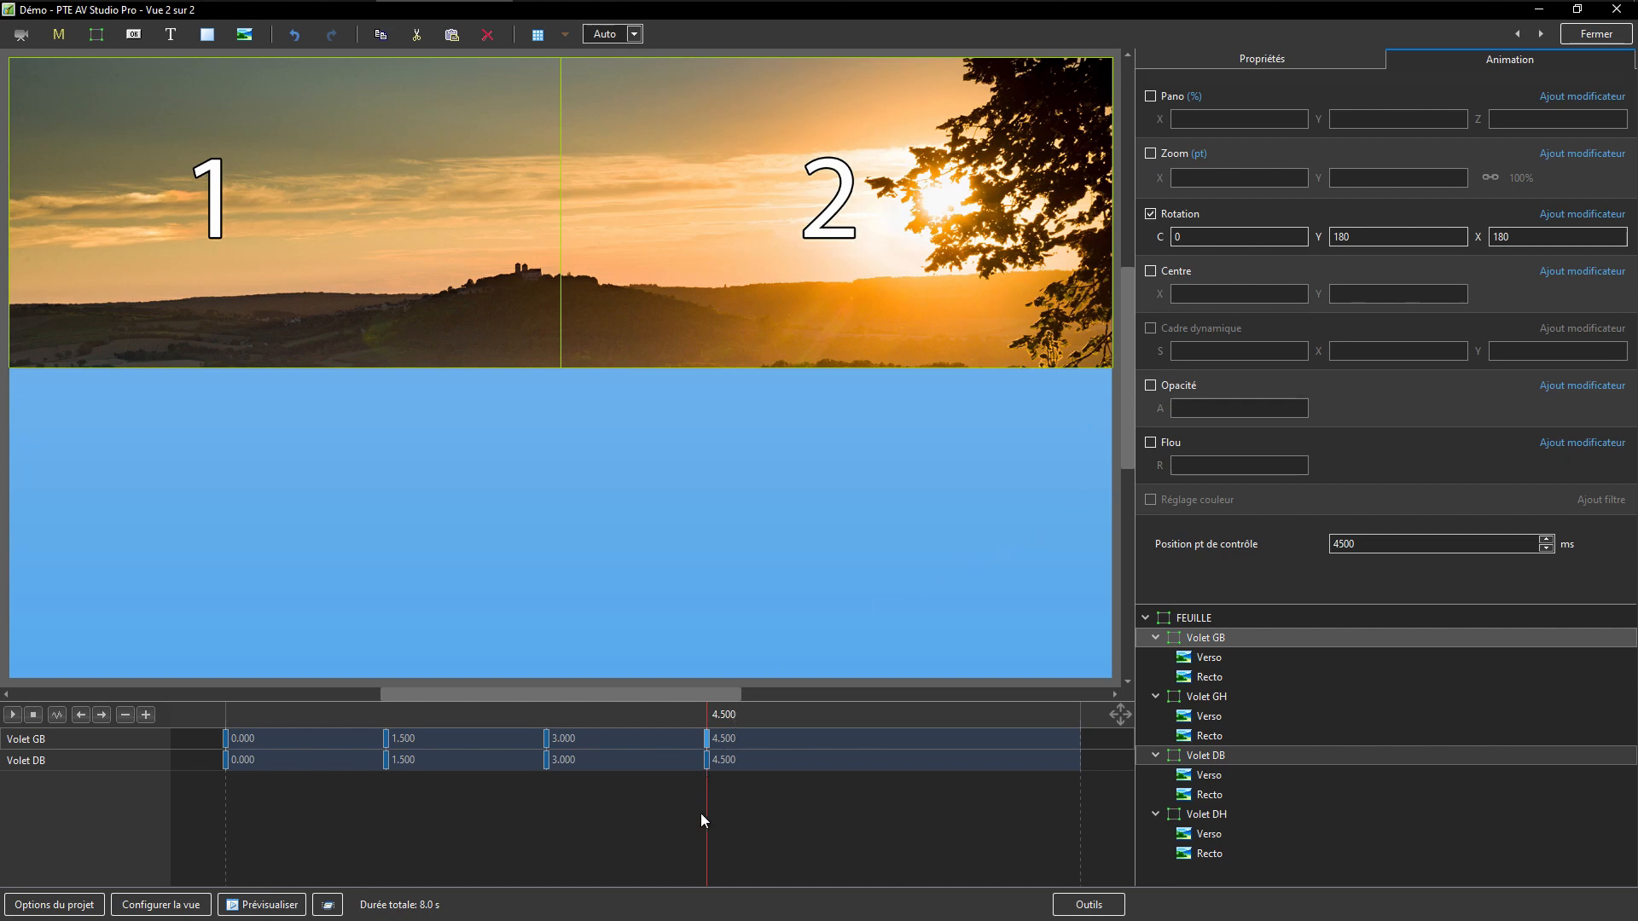
# Add control points at 6000 ms to Volet GB and Volet DB.
pyautogui.moveTo(708, 815); pyautogui.dragTo(874, 822)
pyautogui.click(146, 714)
pyautogui.doubleClick(1389, 543)
pyautogui.write('600')
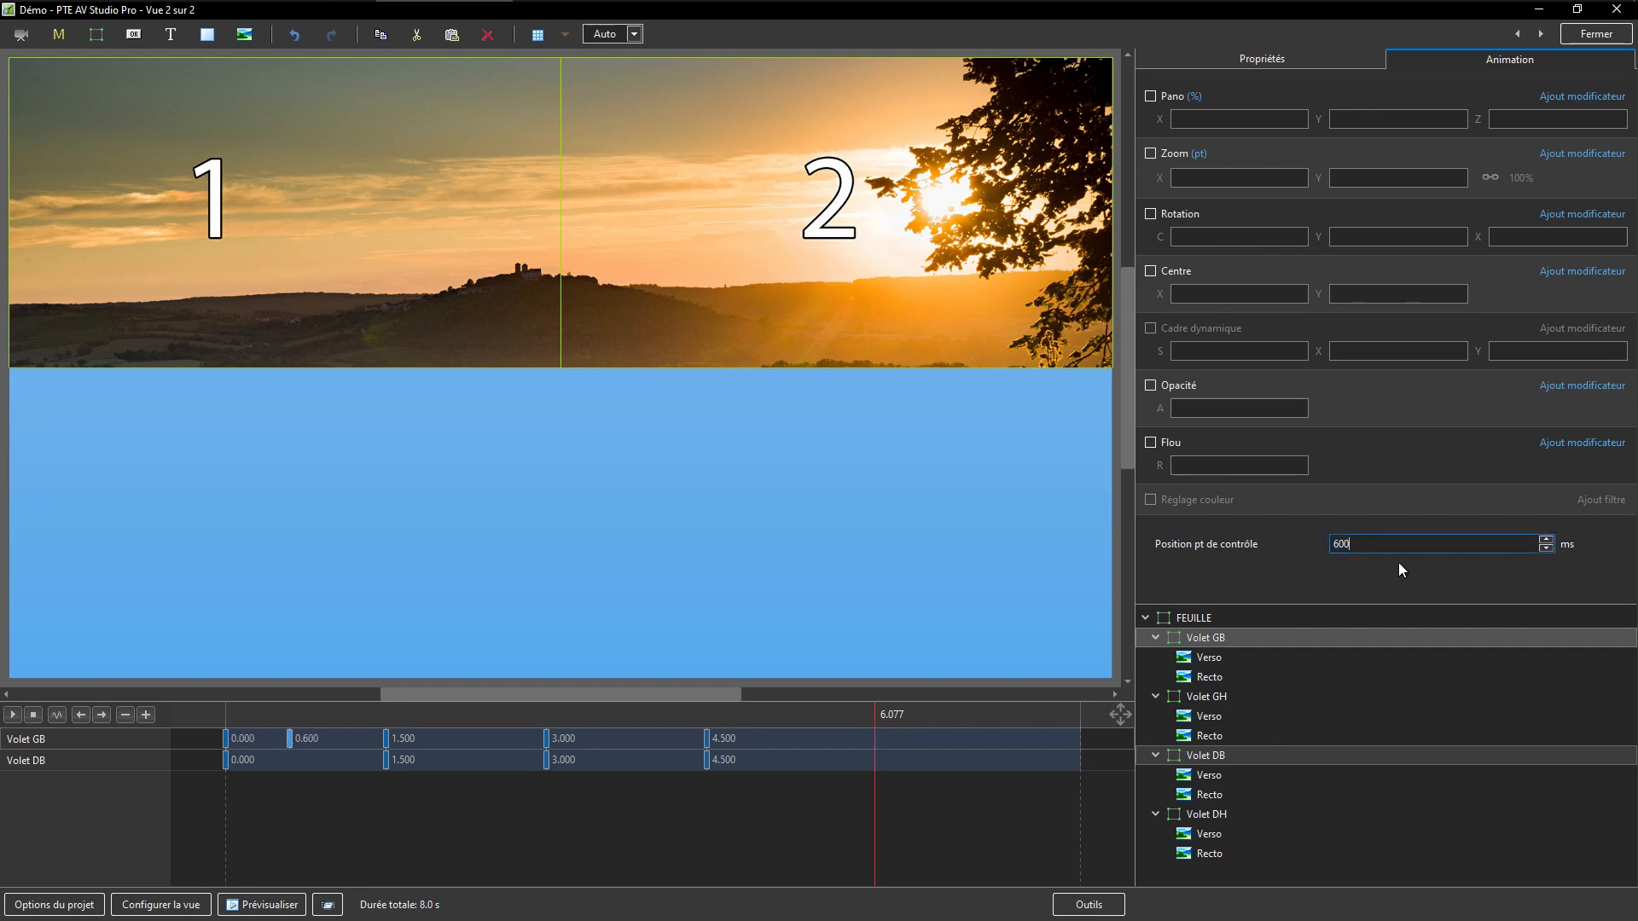
pyautogui.write('0')
pyautogui.click(81, 714)
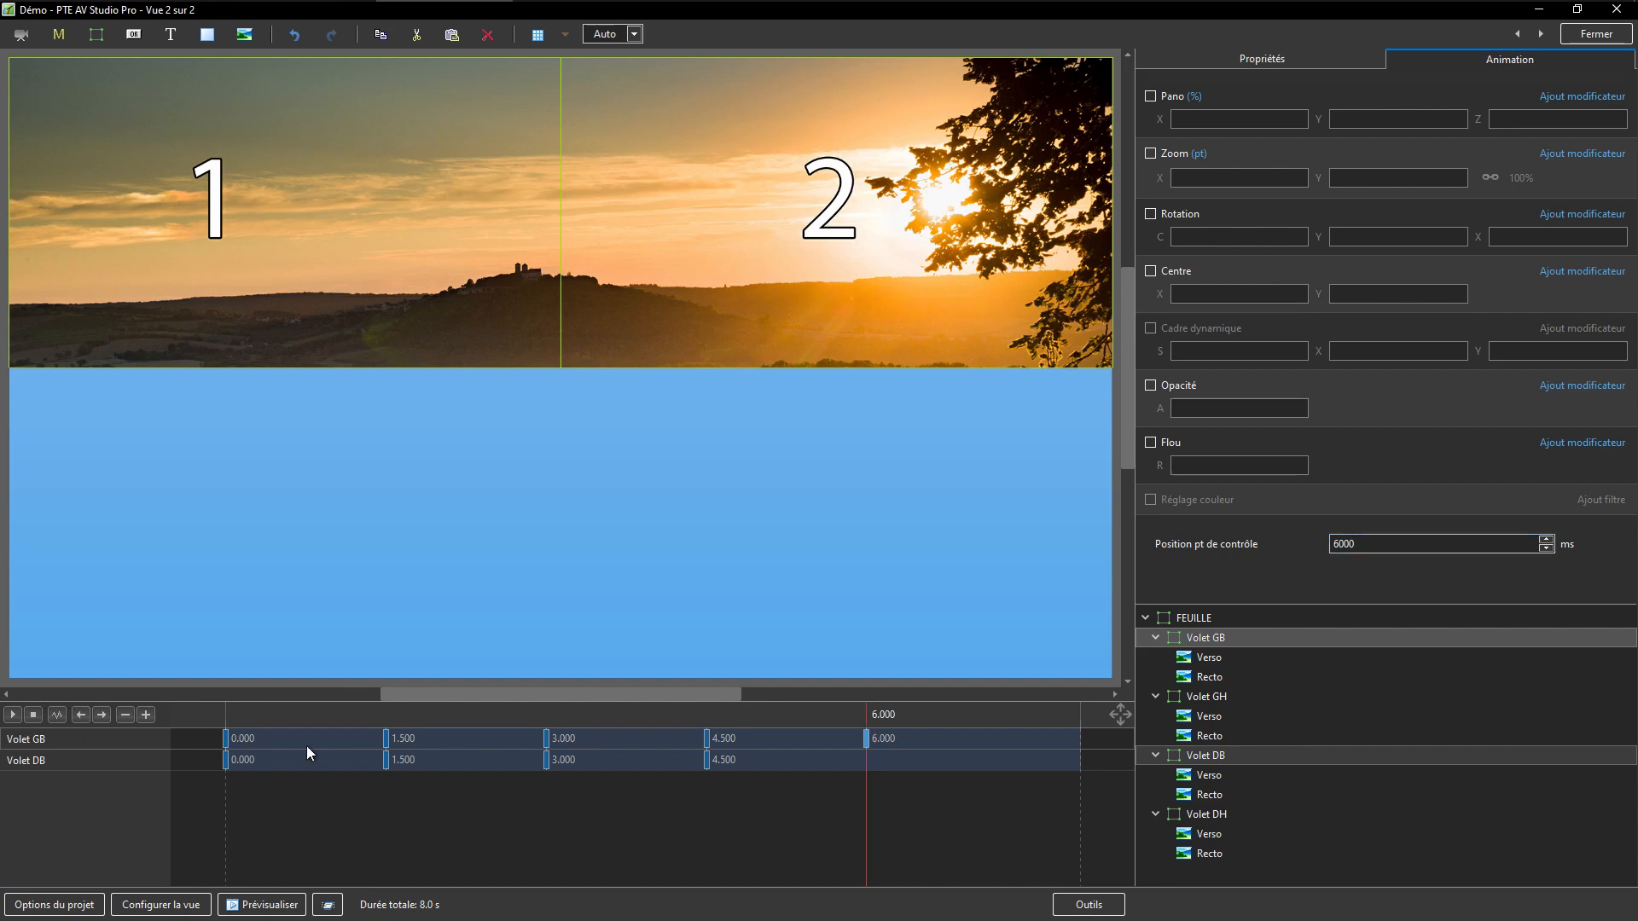
pyautogui.click(32, 759)
pyautogui.click(146, 714)
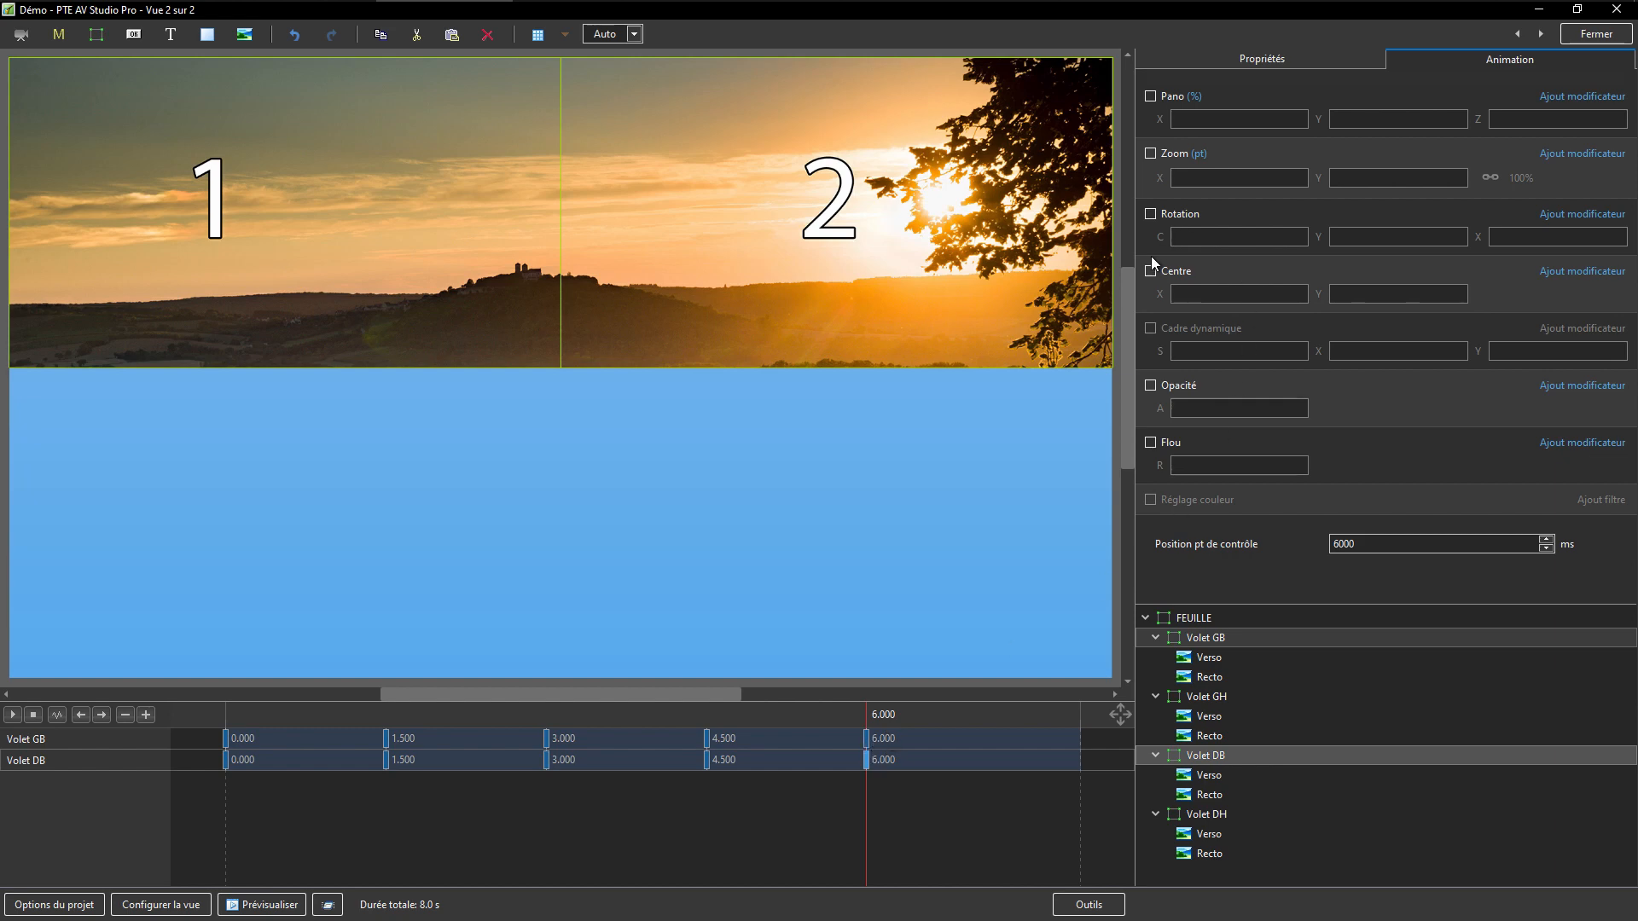
# Enable rotation at the 6000 ms control points of Volet GB and Volet DB, and set their X rotation to 0.
pyautogui.click(1151, 214)
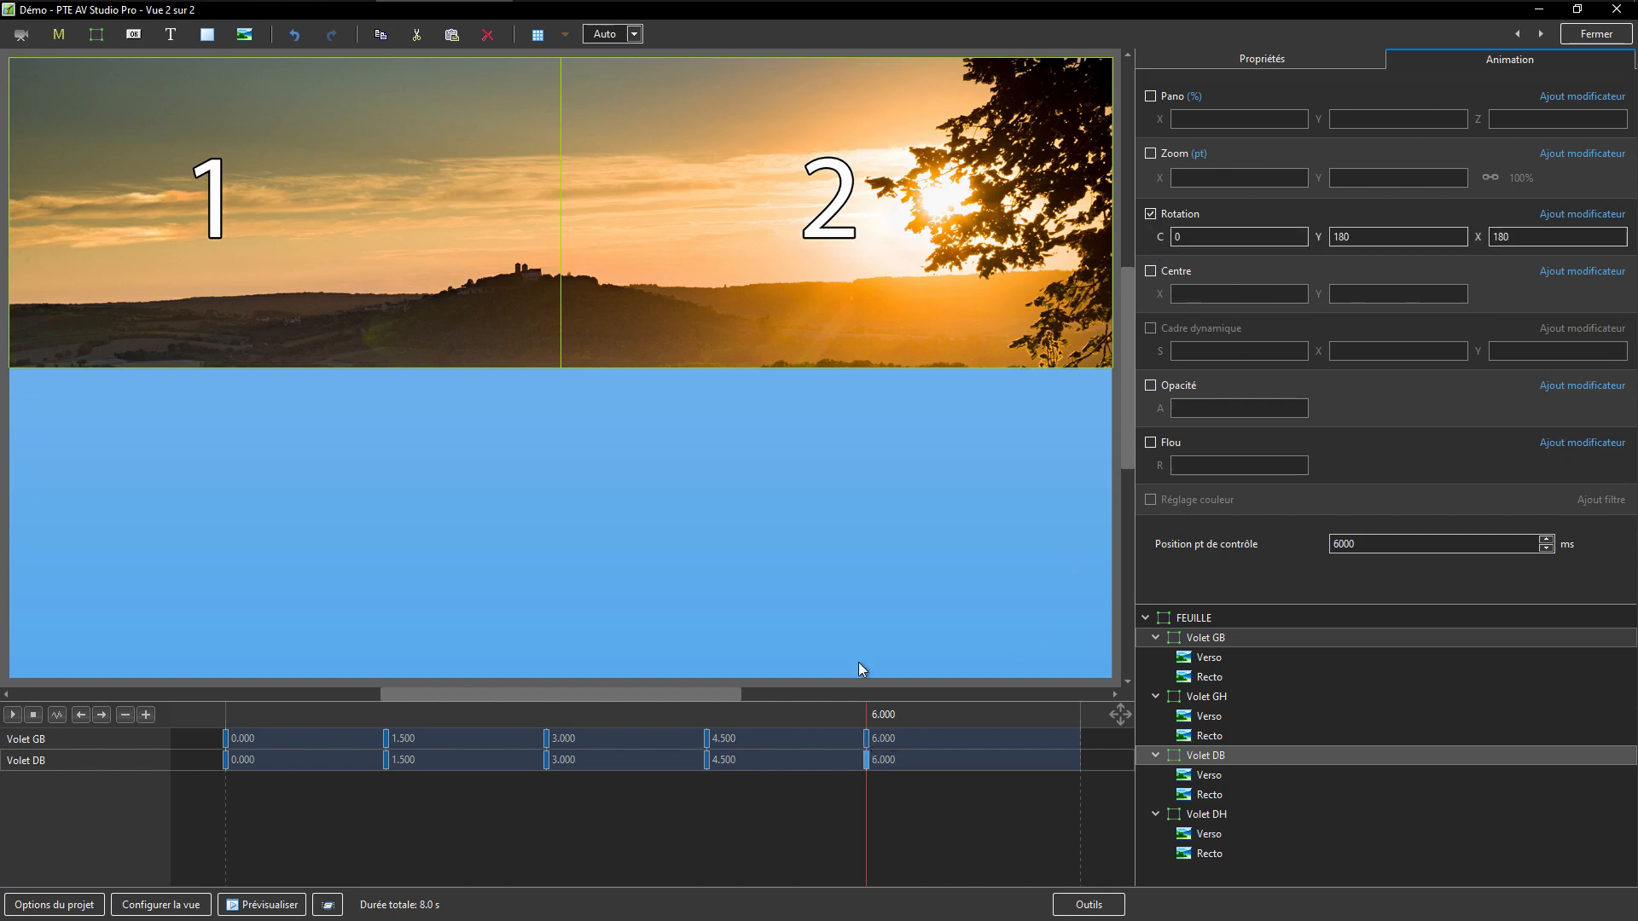
pyautogui.click(865, 737)
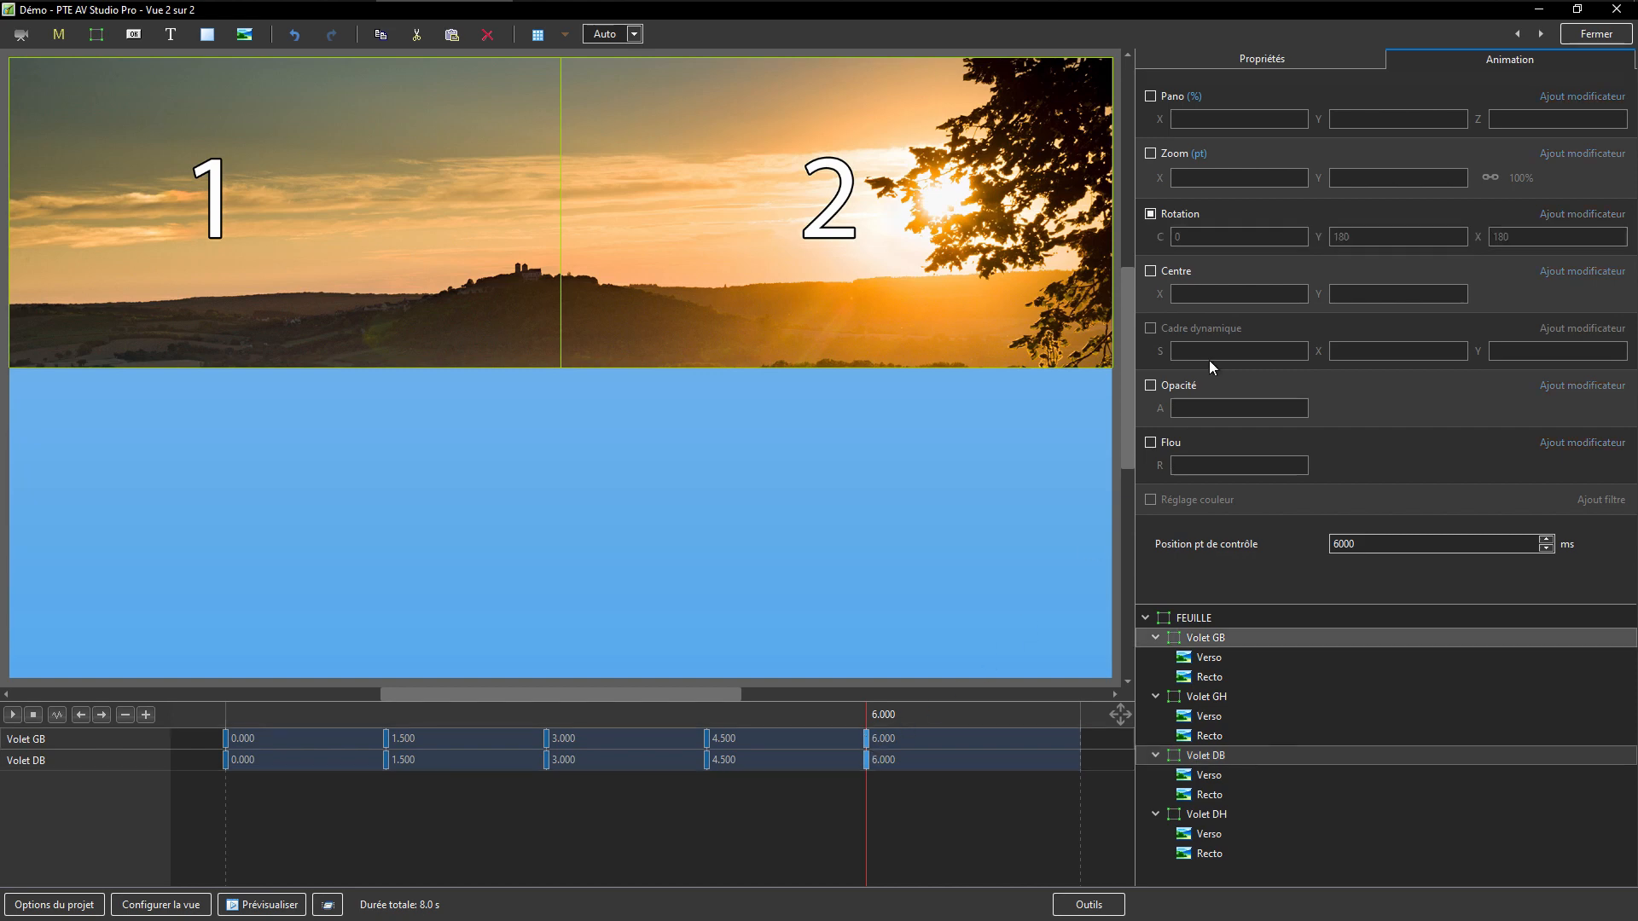
pyautogui.click(1150, 214)
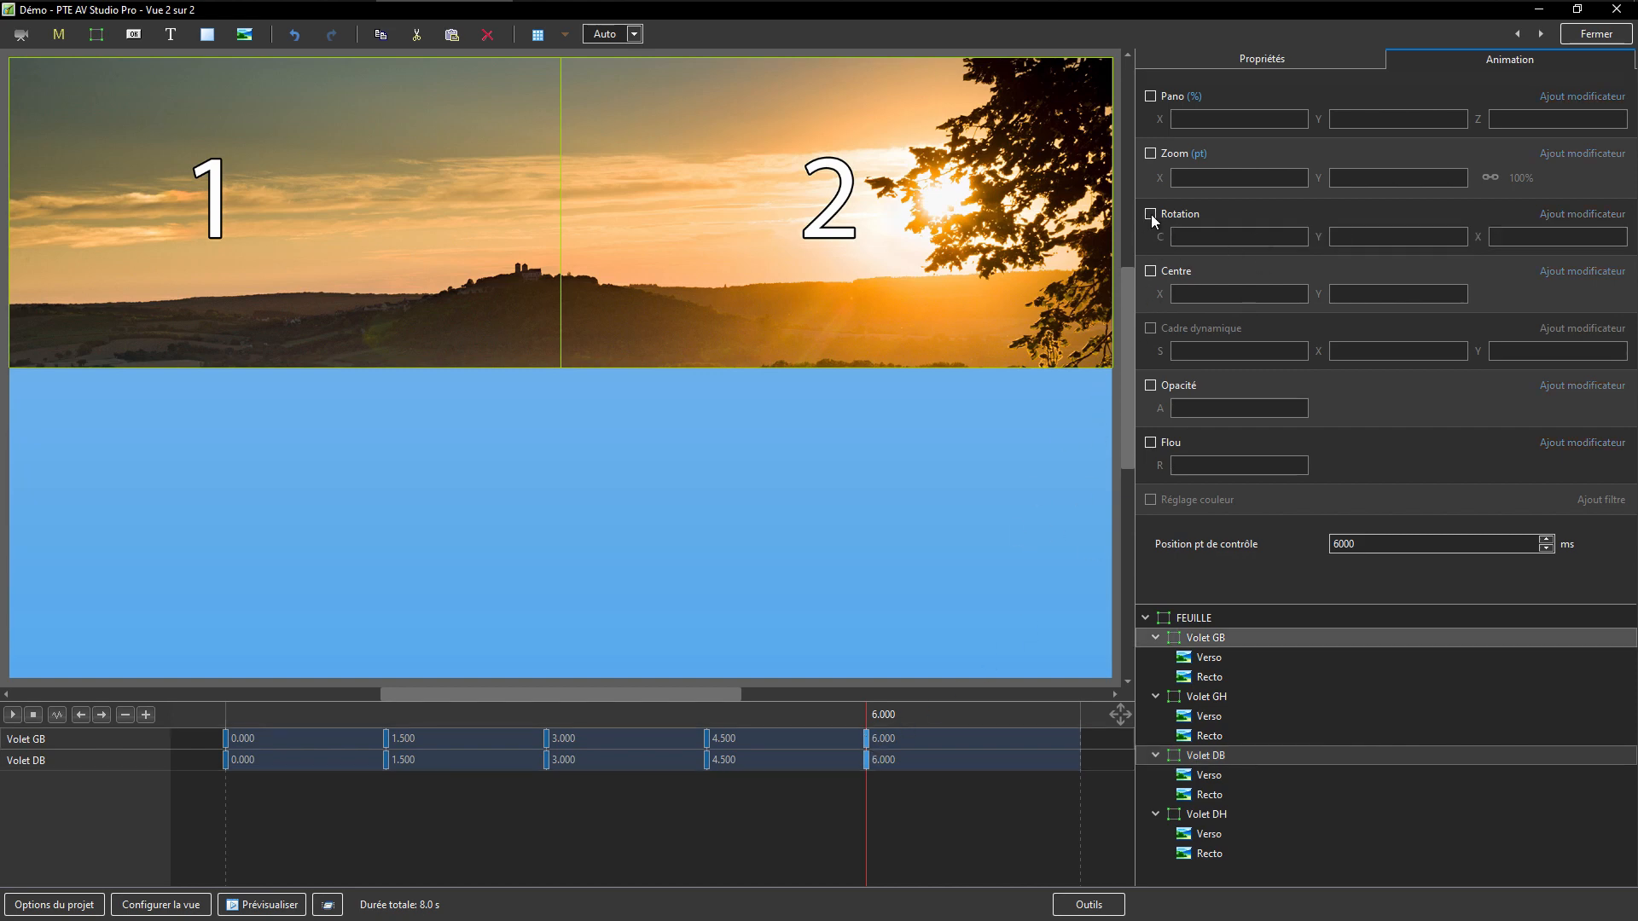
pyautogui.click(1336, 239)
pyautogui.moveTo(1477, 240); pyautogui.dragTo(1322, 312)
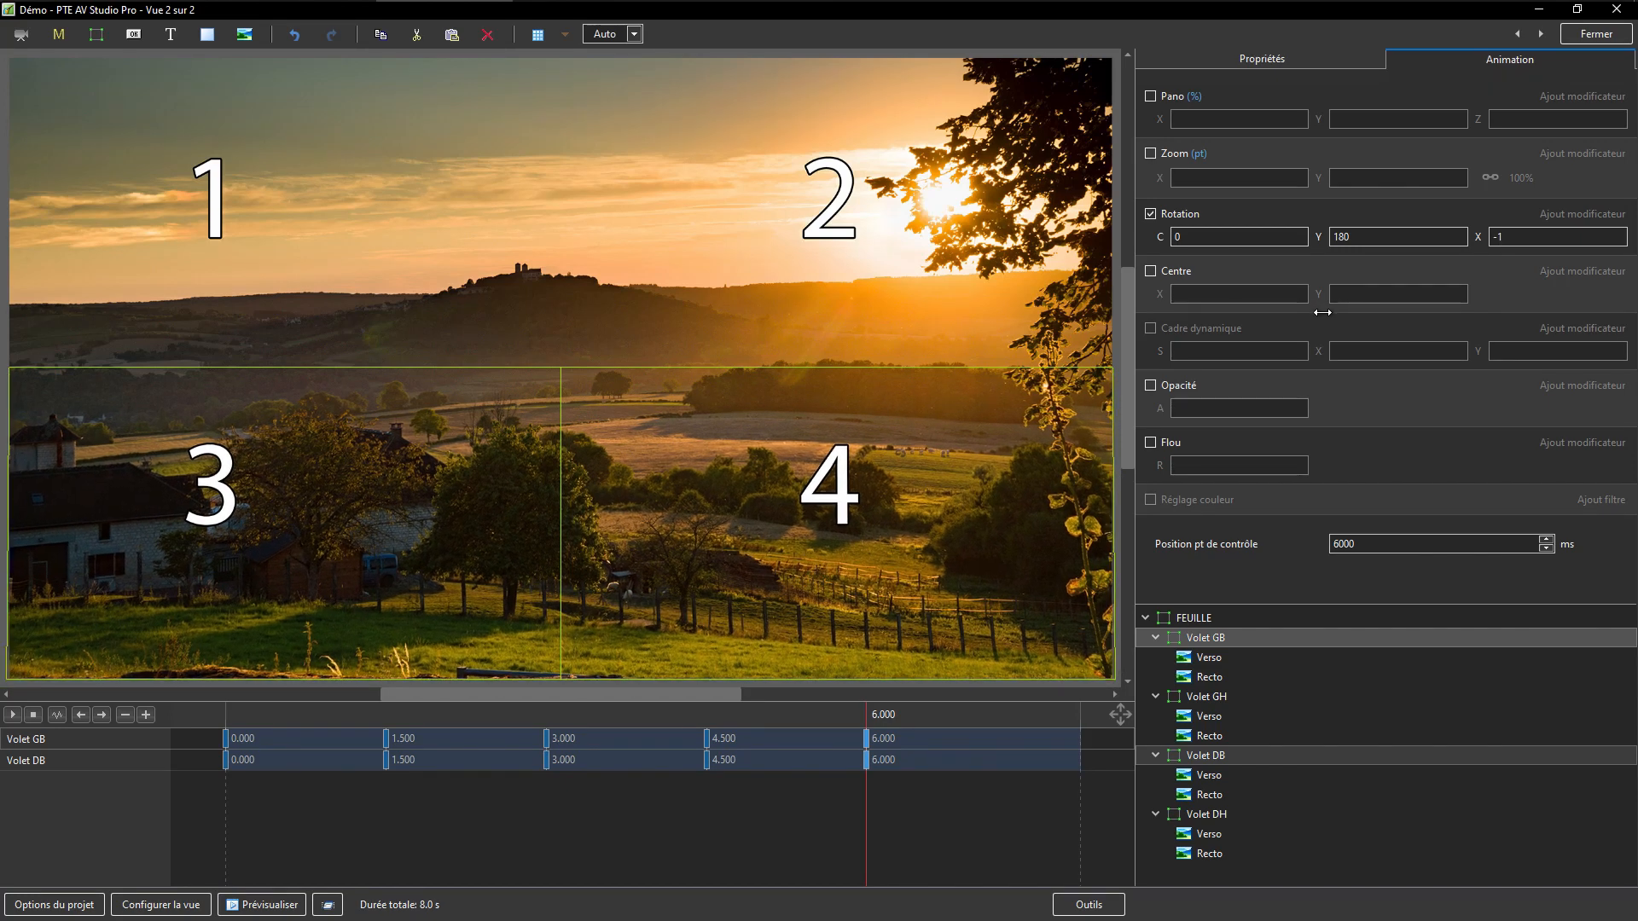
pyautogui.moveTo(1479, 238); pyautogui.dragTo(1479, 238)
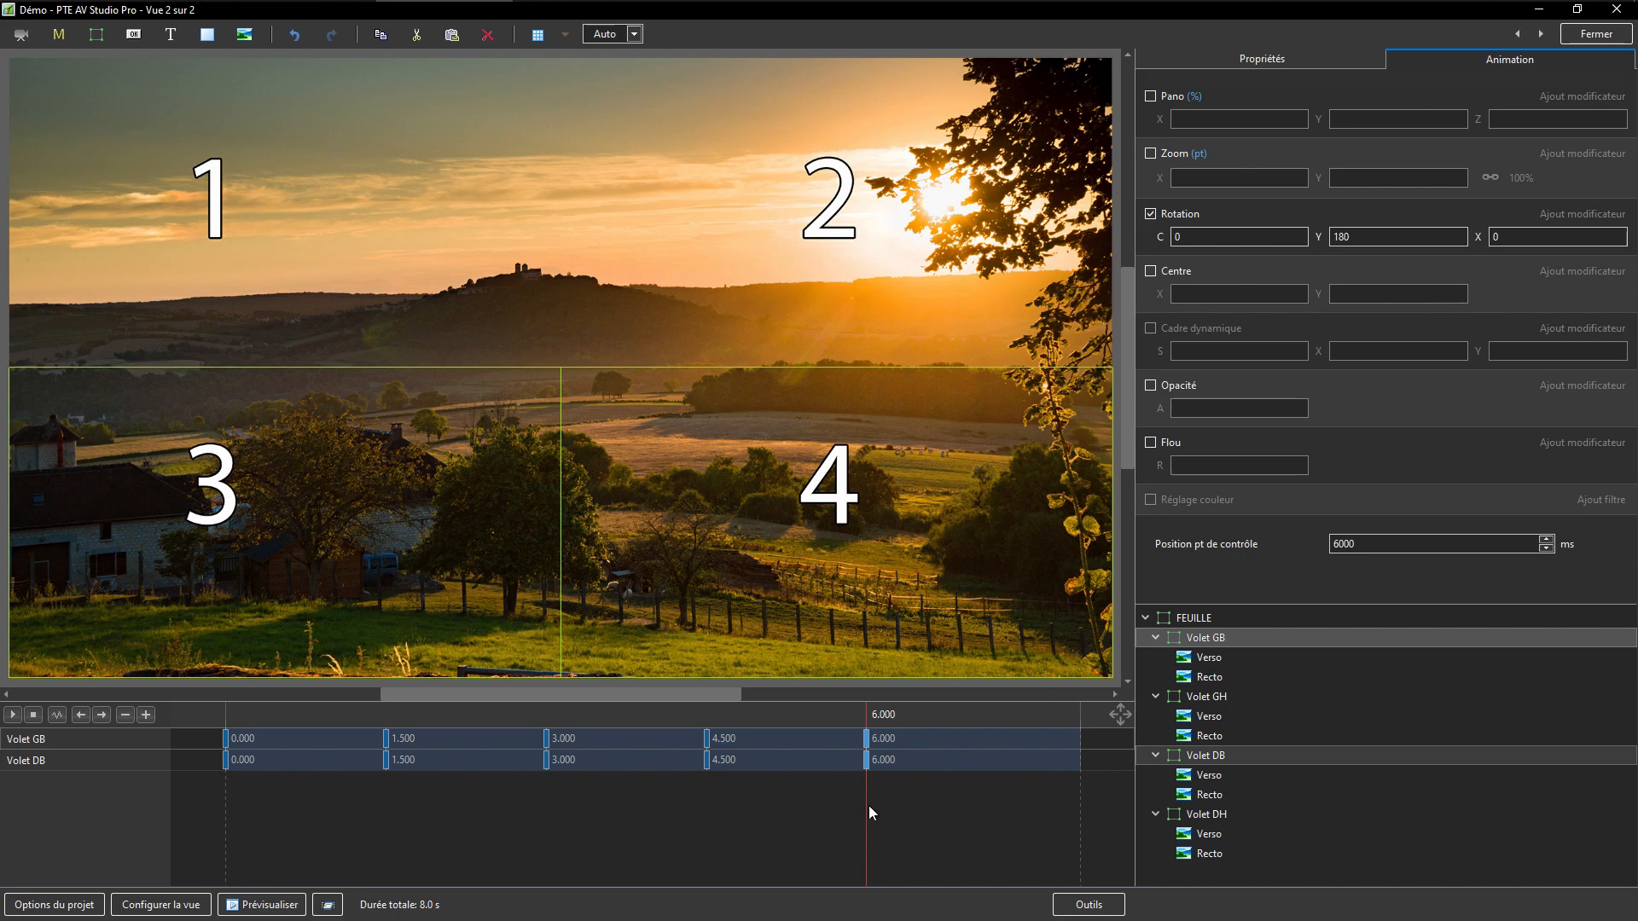
pyautogui.moveTo(869, 837); pyautogui.dragTo(918, 804)
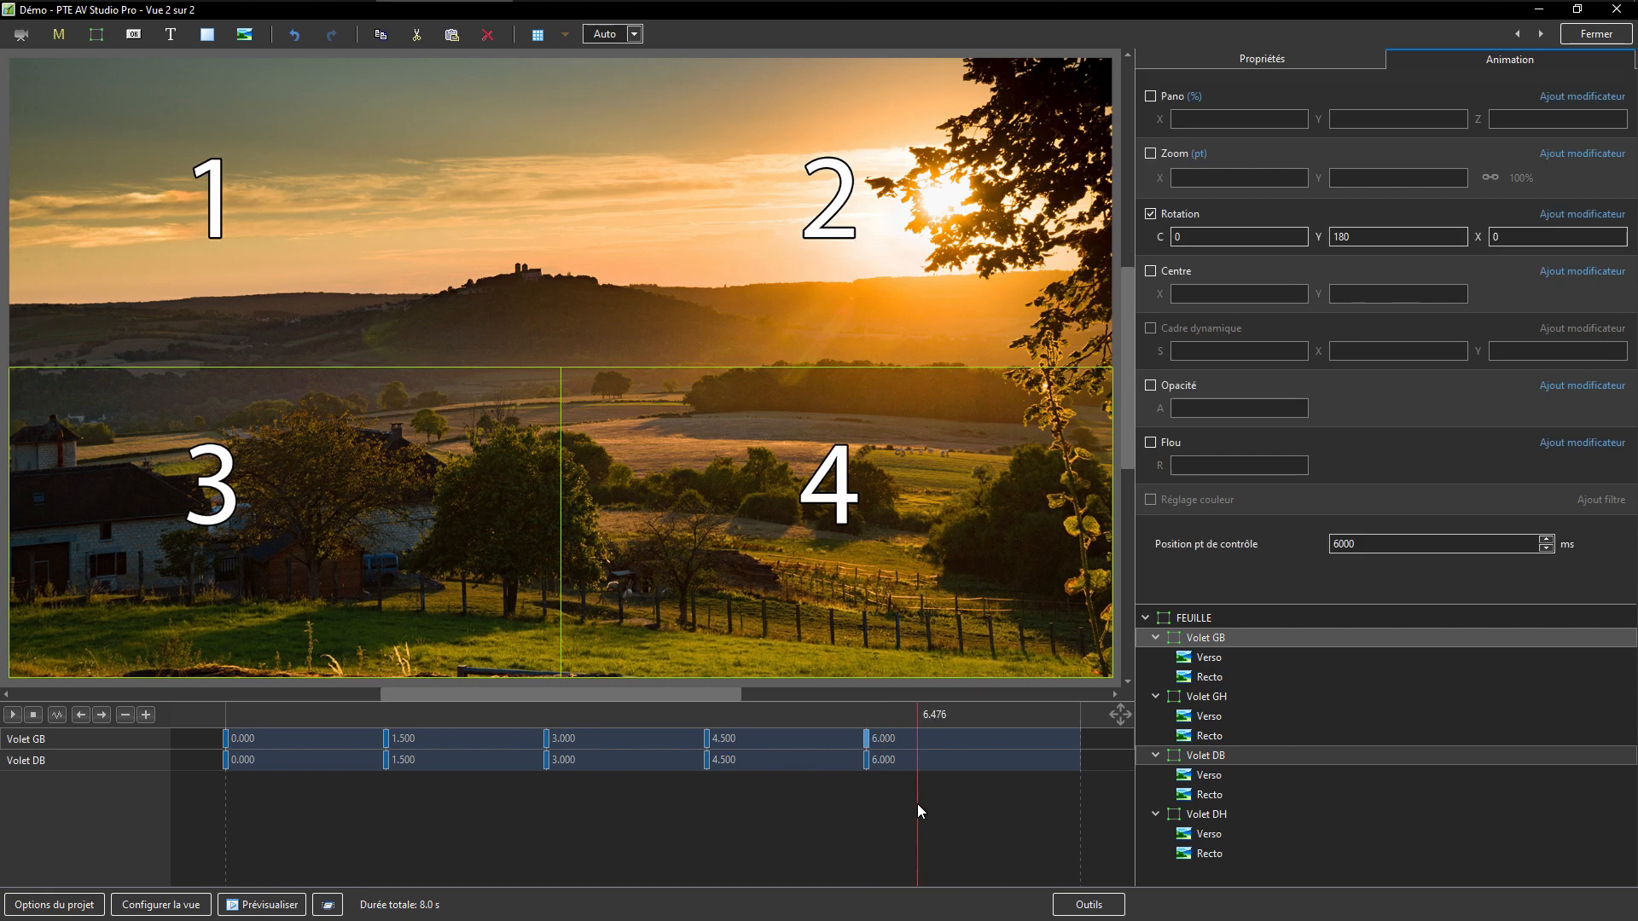
# Rotate FEUILLE around the Y axis through 181 to inspect its other face, and stop at -12.
pyautogui.click(1199, 624)
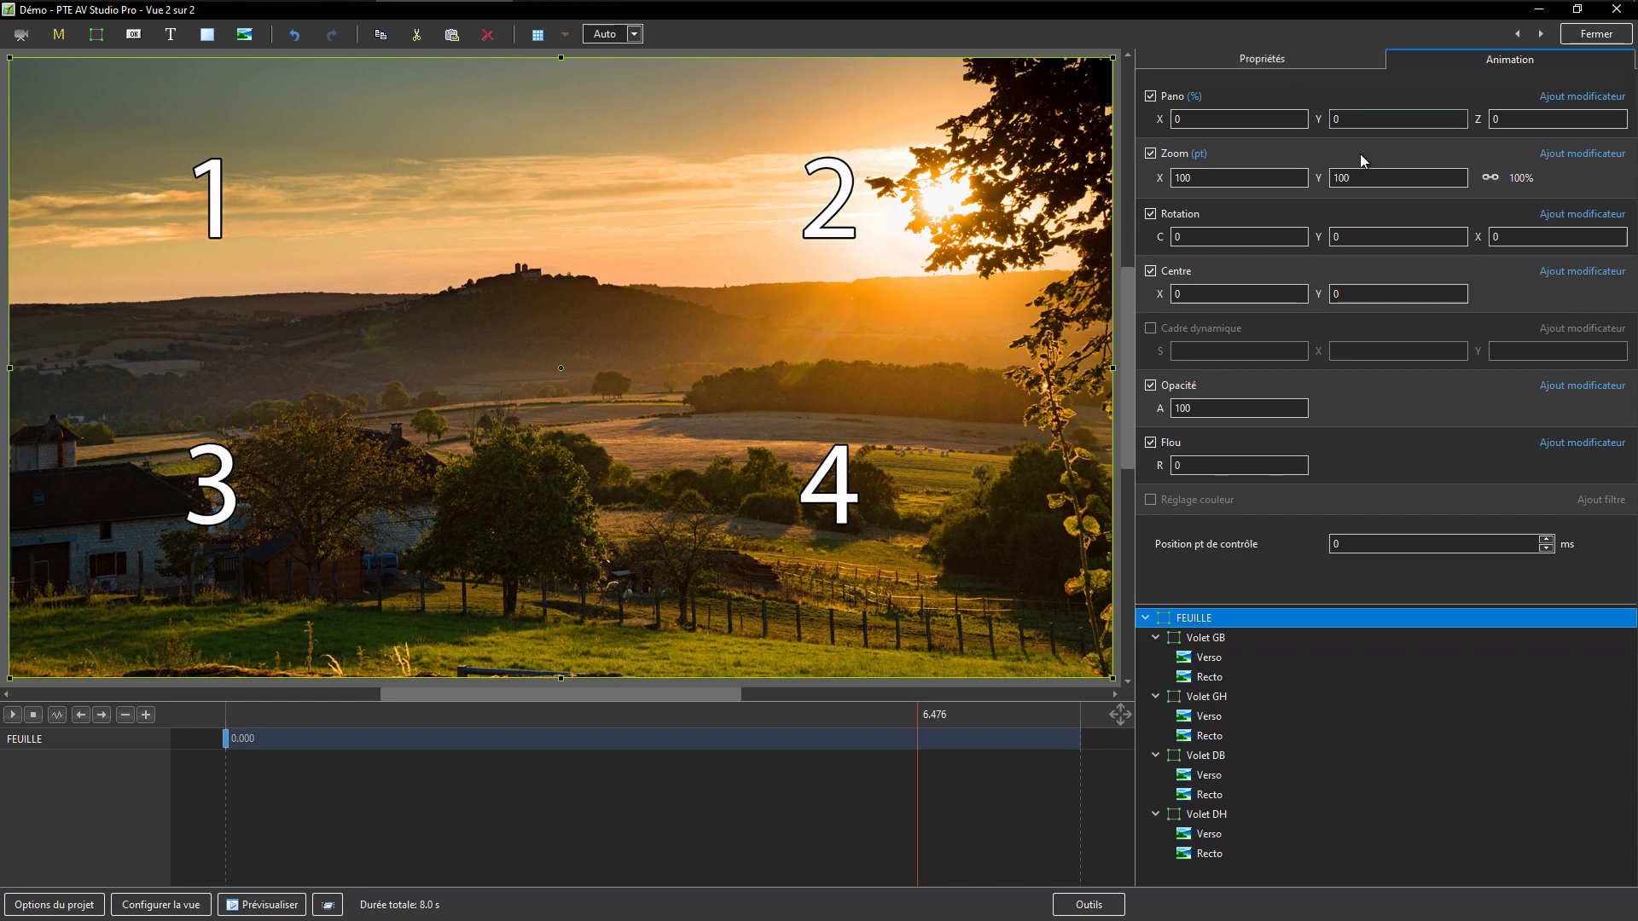
pyautogui.moveTo(1324, 236); pyautogui.dragTo(1476, 223)
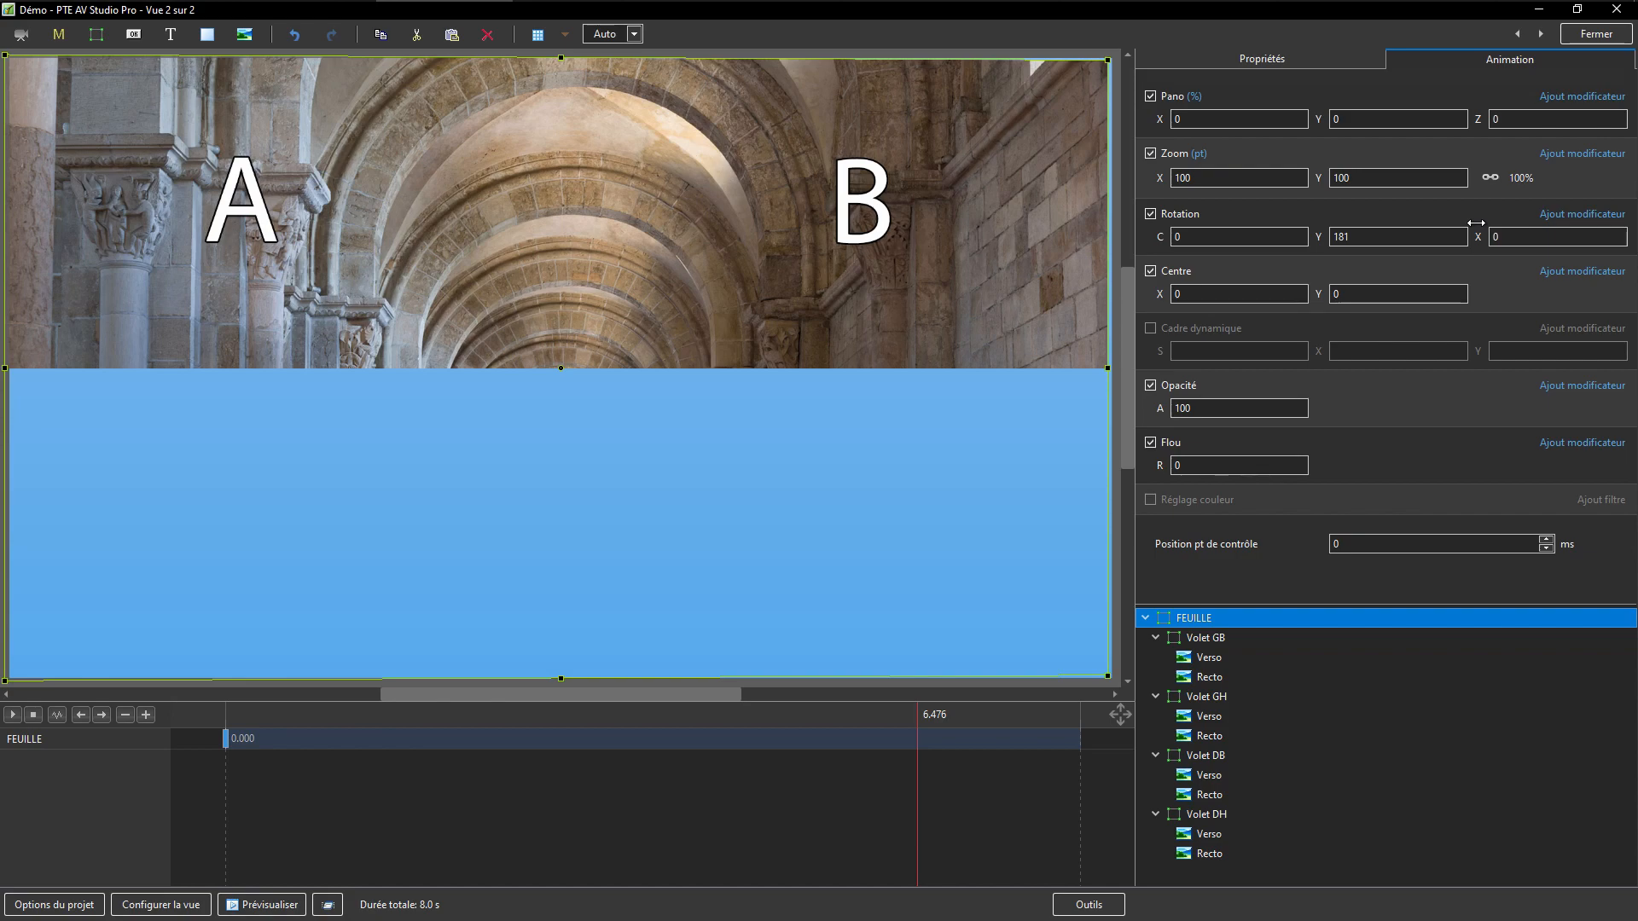
pyautogui.moveTo(1476, 223); pyautogui.dragTo(1311, 246)
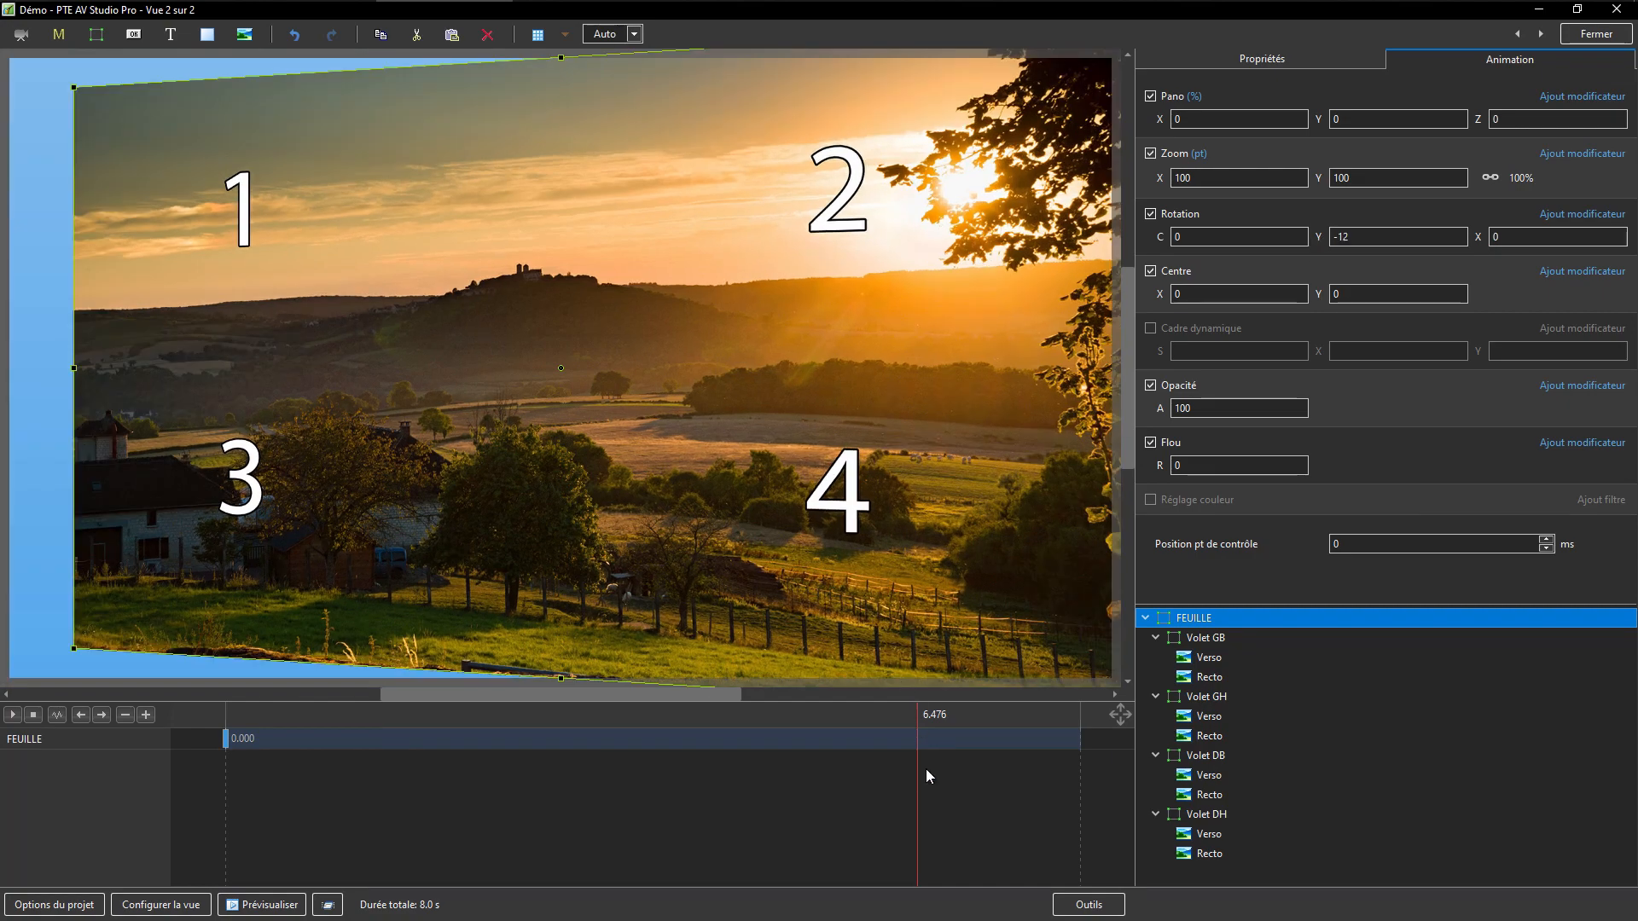
pyautogui.click(1205, 640)
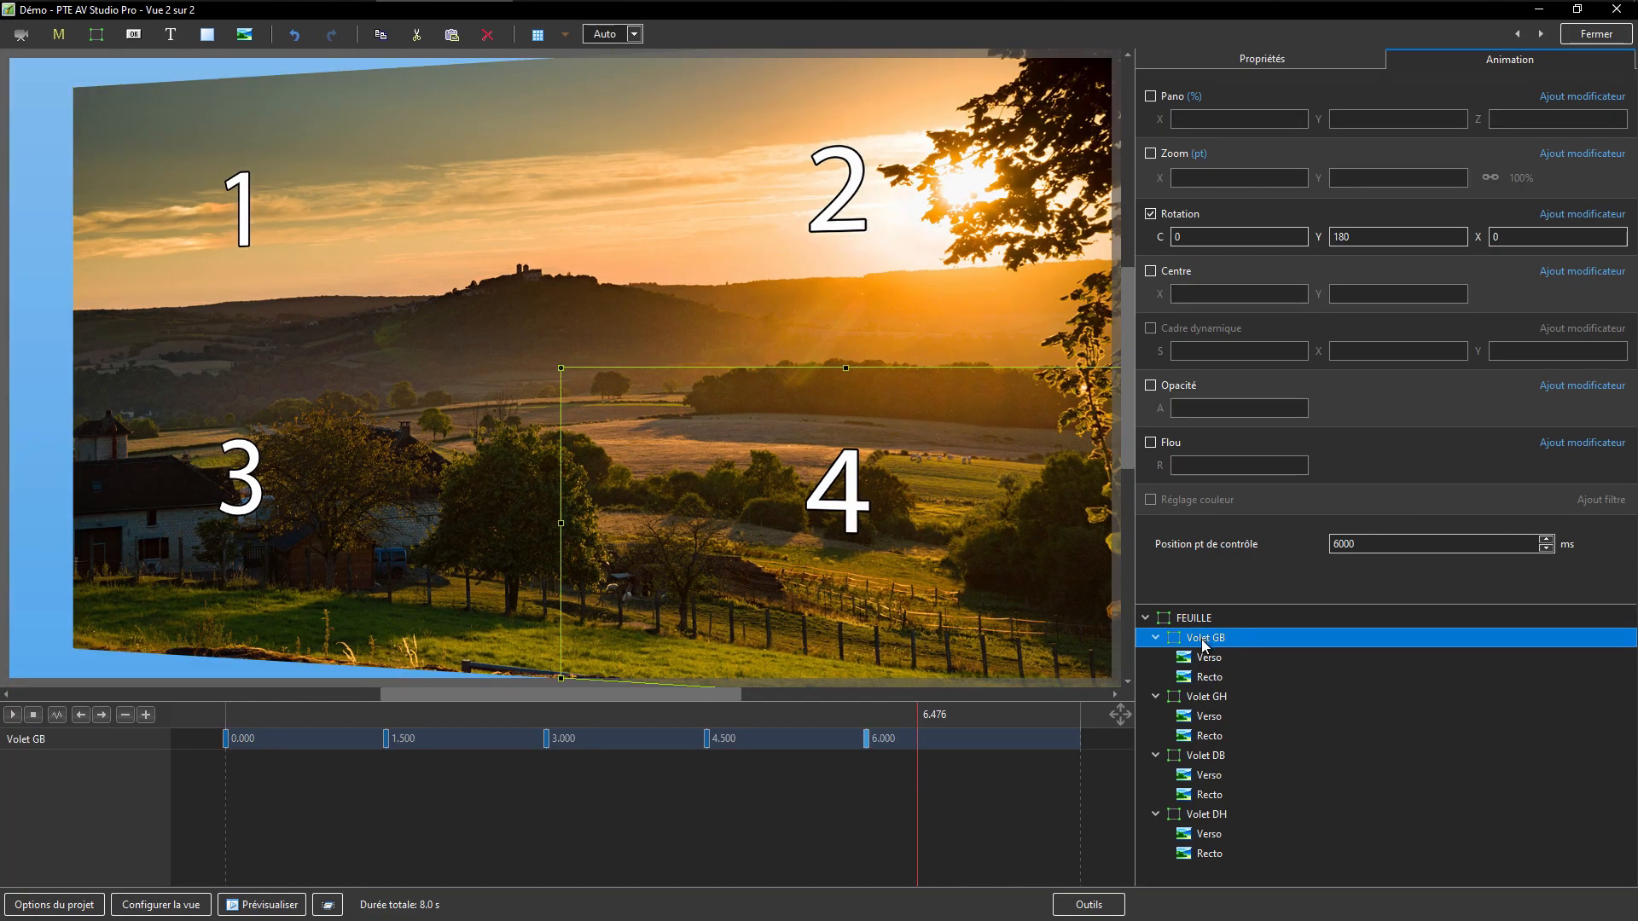
pyautogui.keyDown('ctrl'); pyautogui.click(1205, 758); pyautogui.keyUp('ctrl')
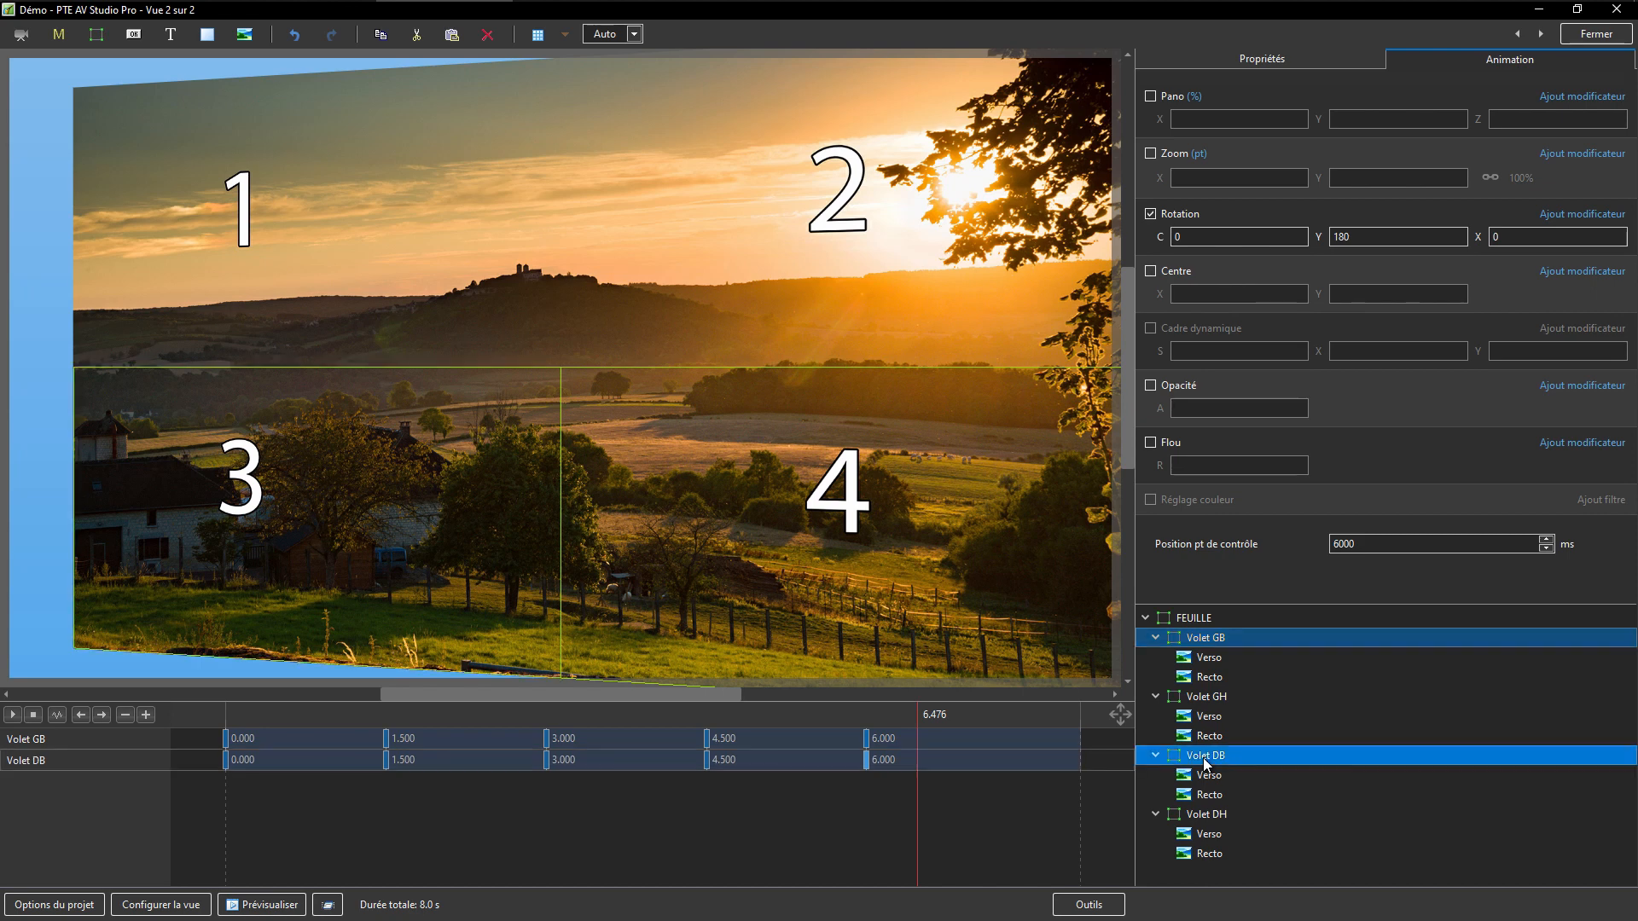
pyautogui.keyDown('ctrl'); pyautogui.click(1205, 678); pyautogui.keyUp('ctrl')
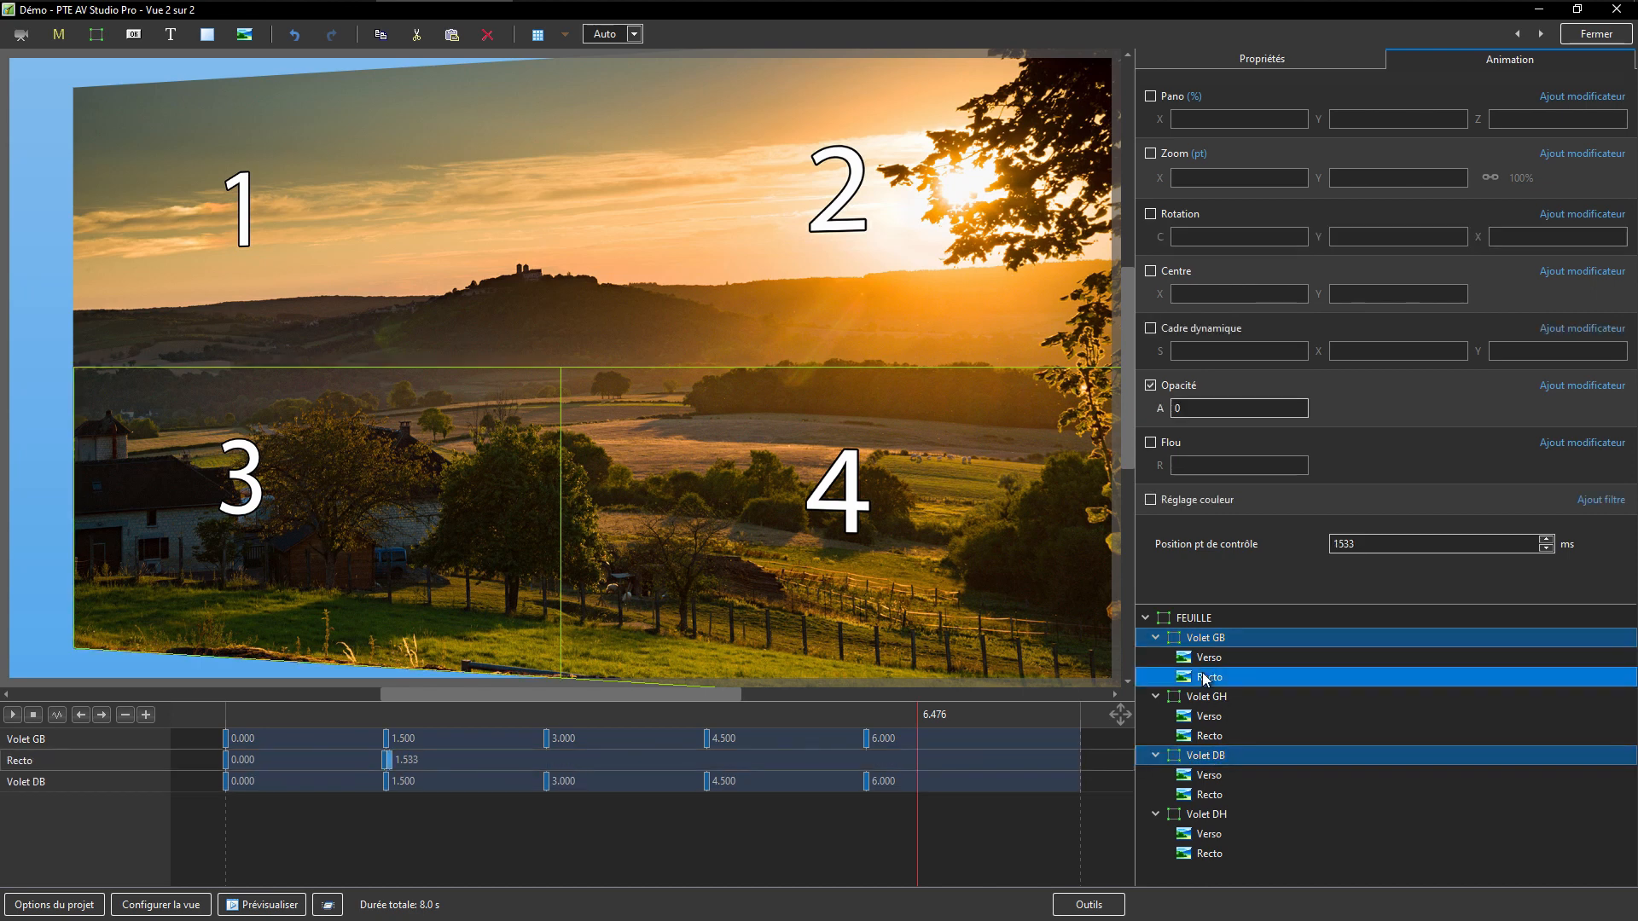
pyautogui.keyDown('ctrl'); pyautogui.click(1205, 856); pyautogui.keyUp('ctrl')
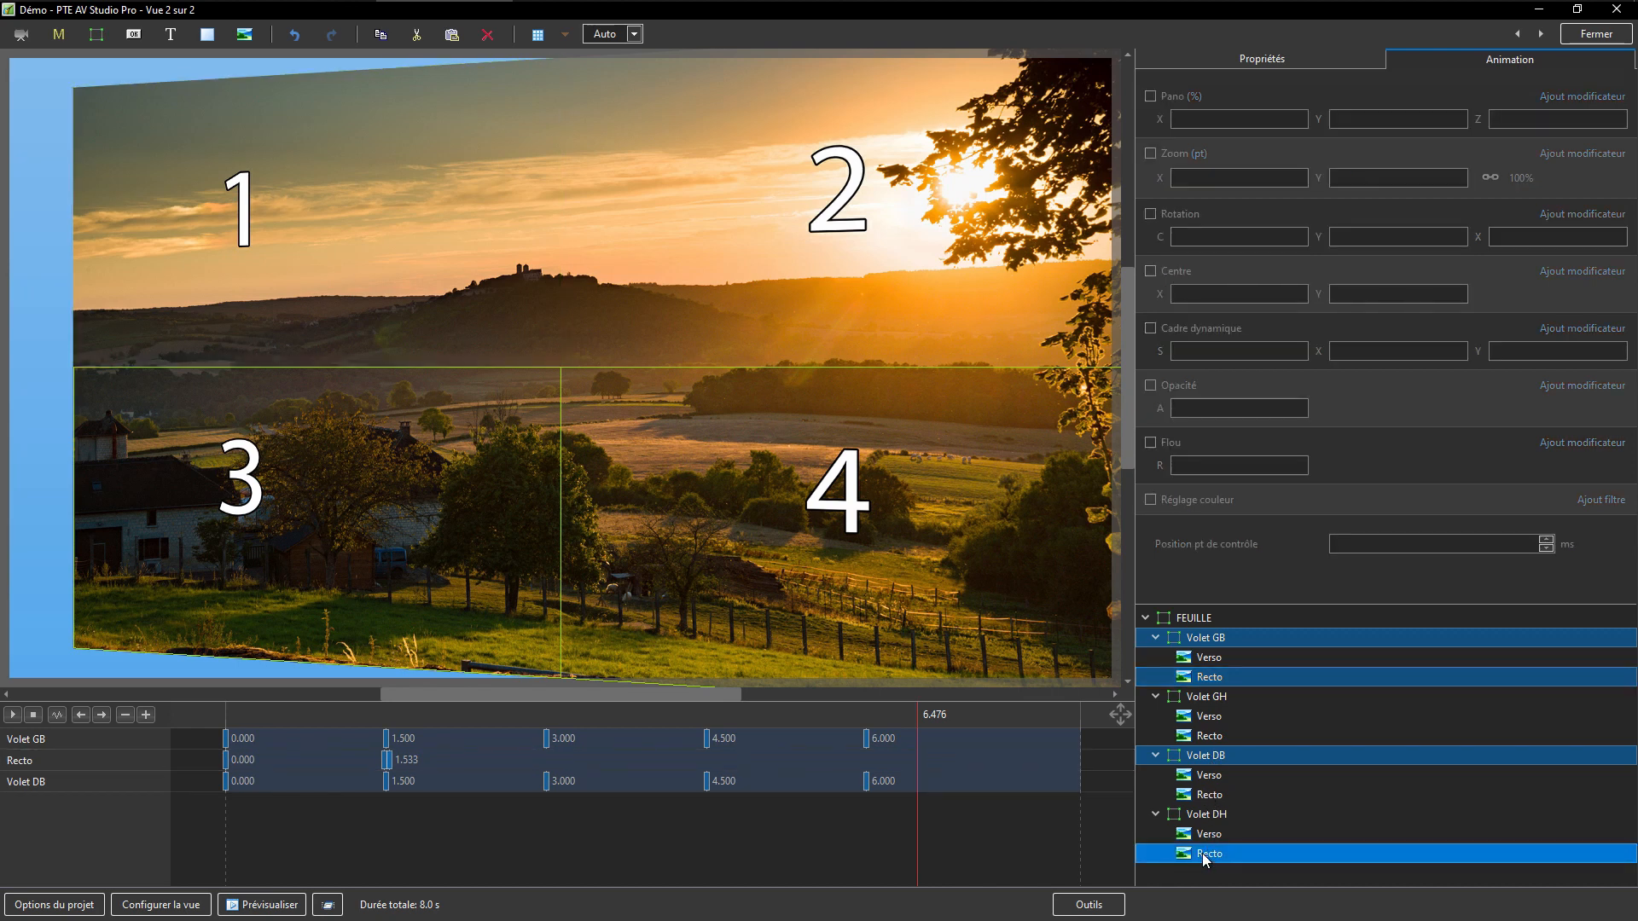
pyautogui.keyDown('ctrl'); pyautogui.click(1209, 800); pyautogui.keyUp('ctrl')
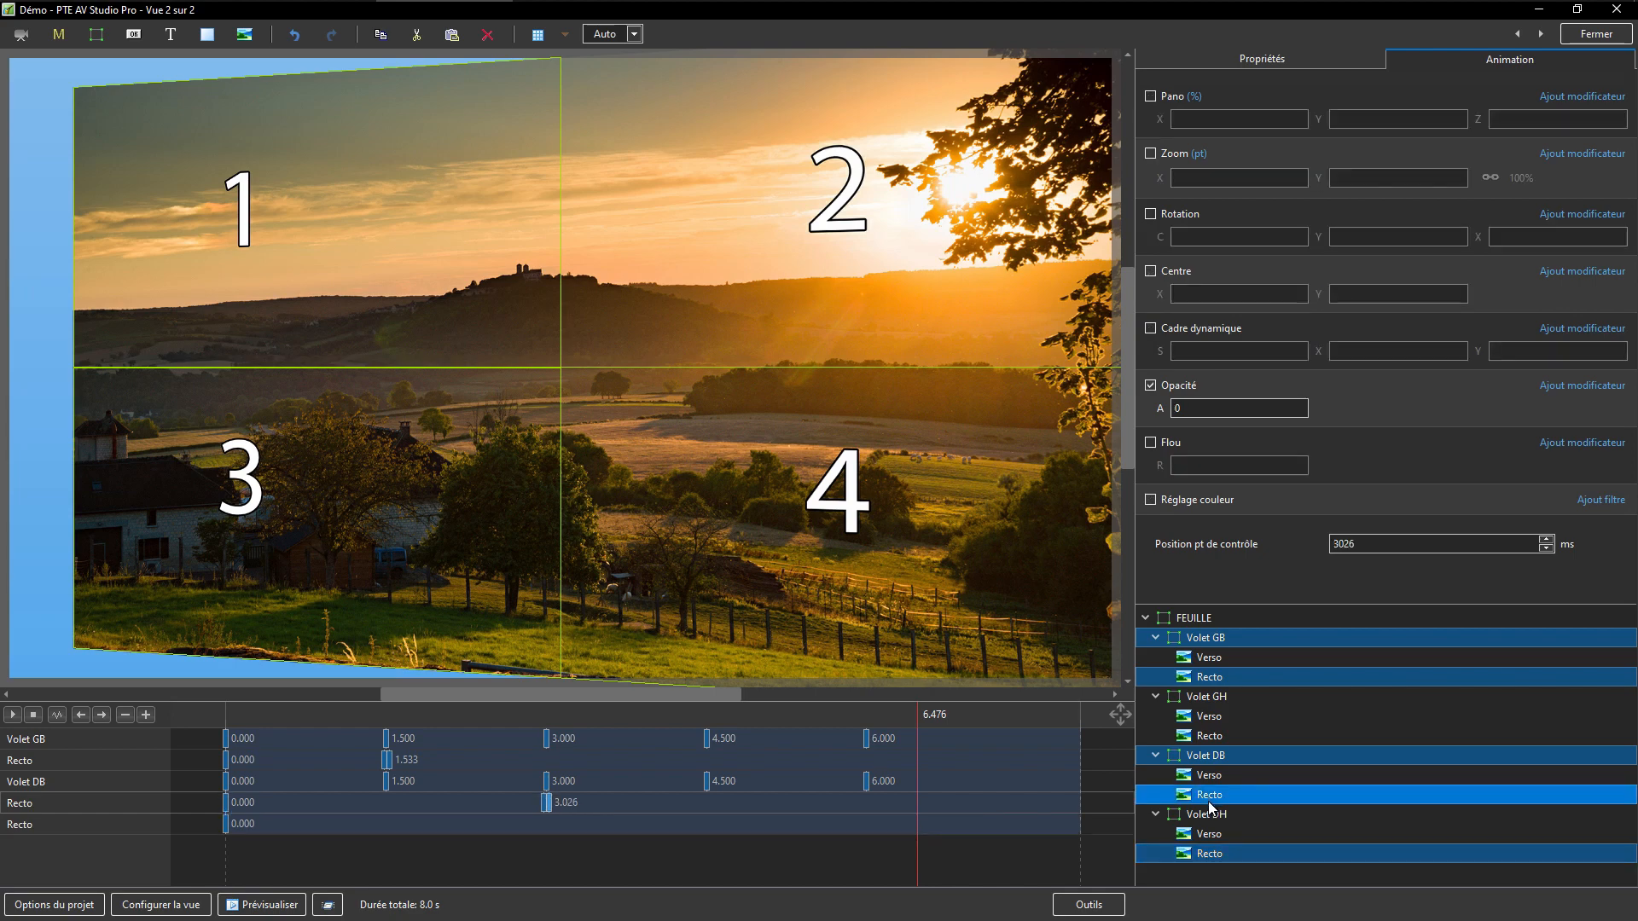
pyautogui.keyDown('ctrl'); pyautogui.click(1210, 800); pyautogui.keyUp('ctrl')
pyautogui.keyDown('ctrl'); pyautogui.click(1210, 737); pyautogui.keyUp('ctrl')
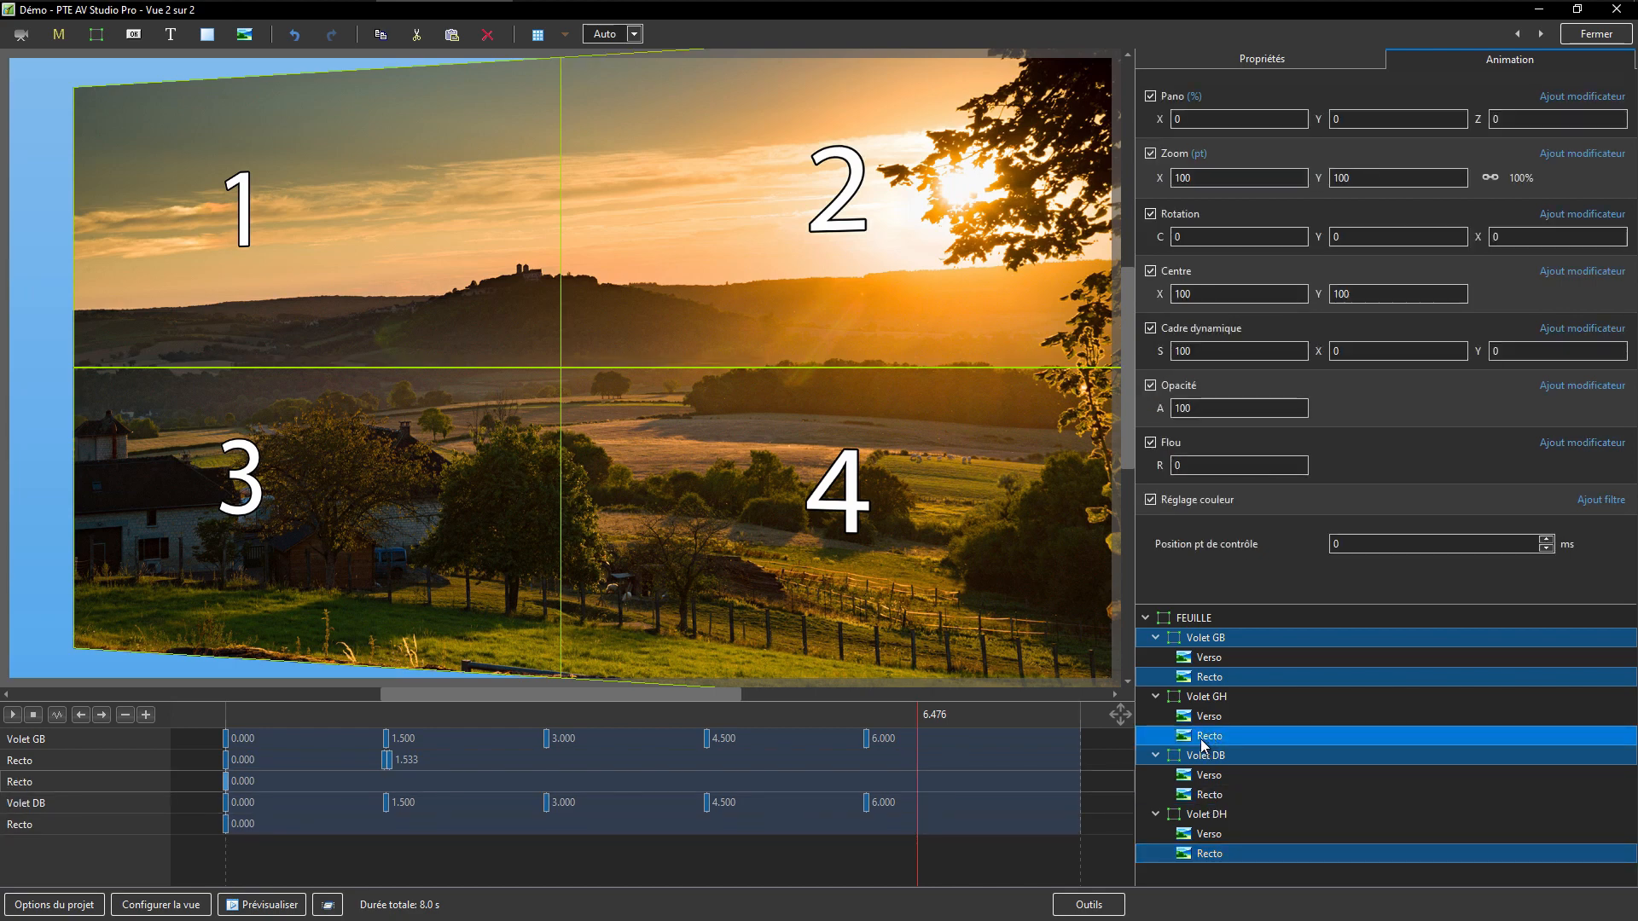
pyautogui.keyDown('ctrl'); pyautogui.click(1200, 739); pyautogui.keyUp('ctrl')
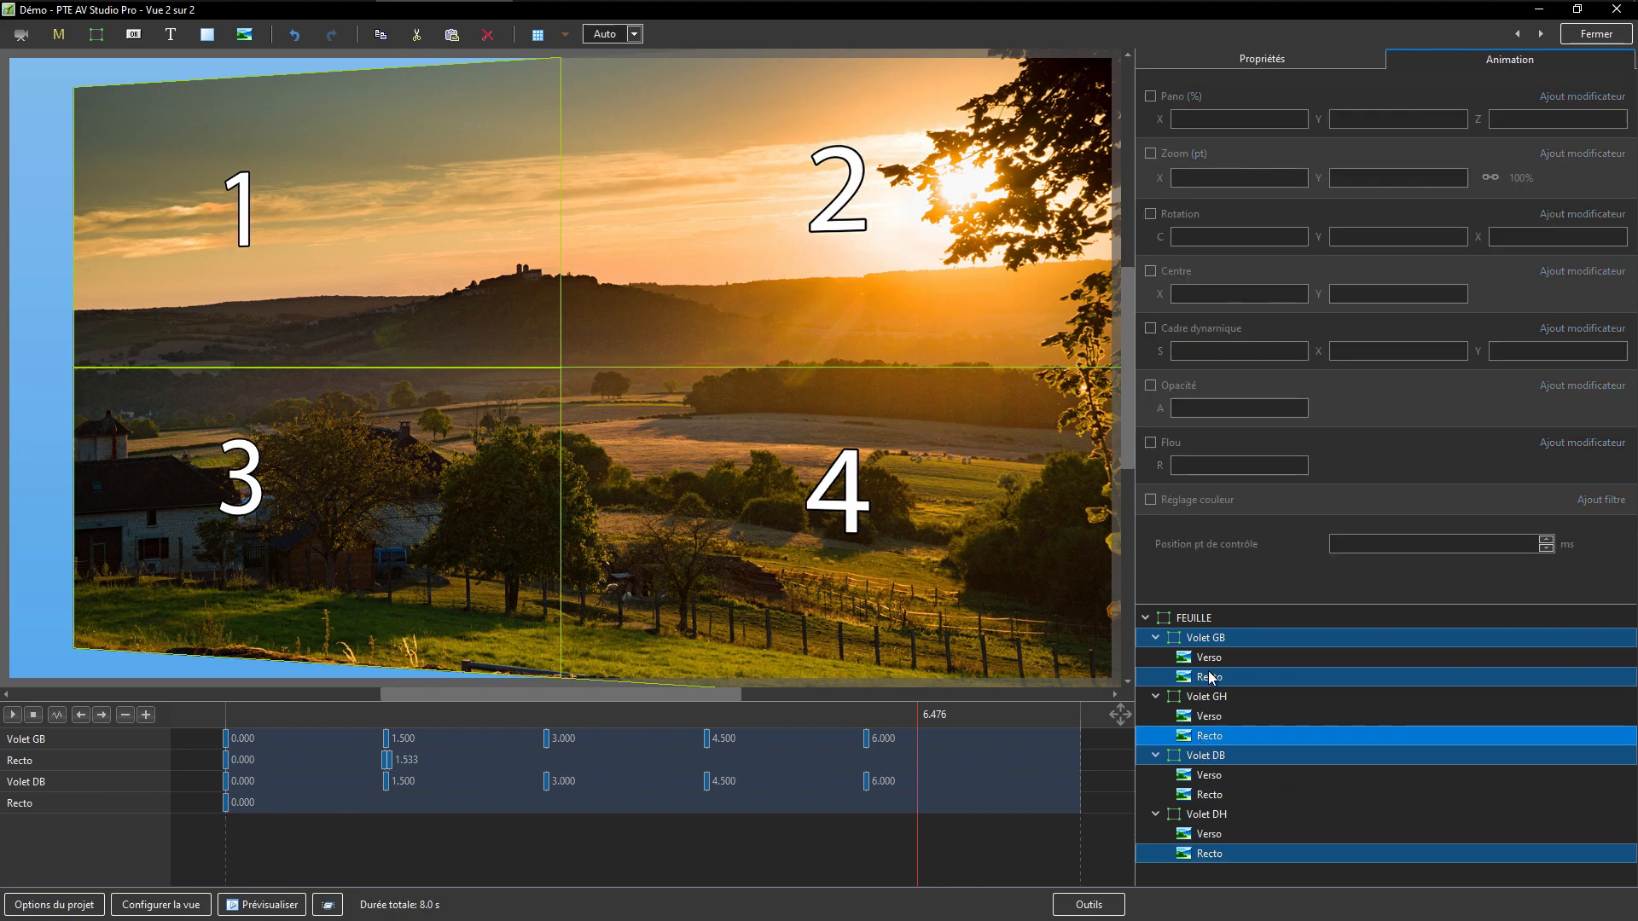
pyautogui.keyDown('ctrl'); pyautogui.click(1204, 736); pyautogui.keyUp('ctrl')
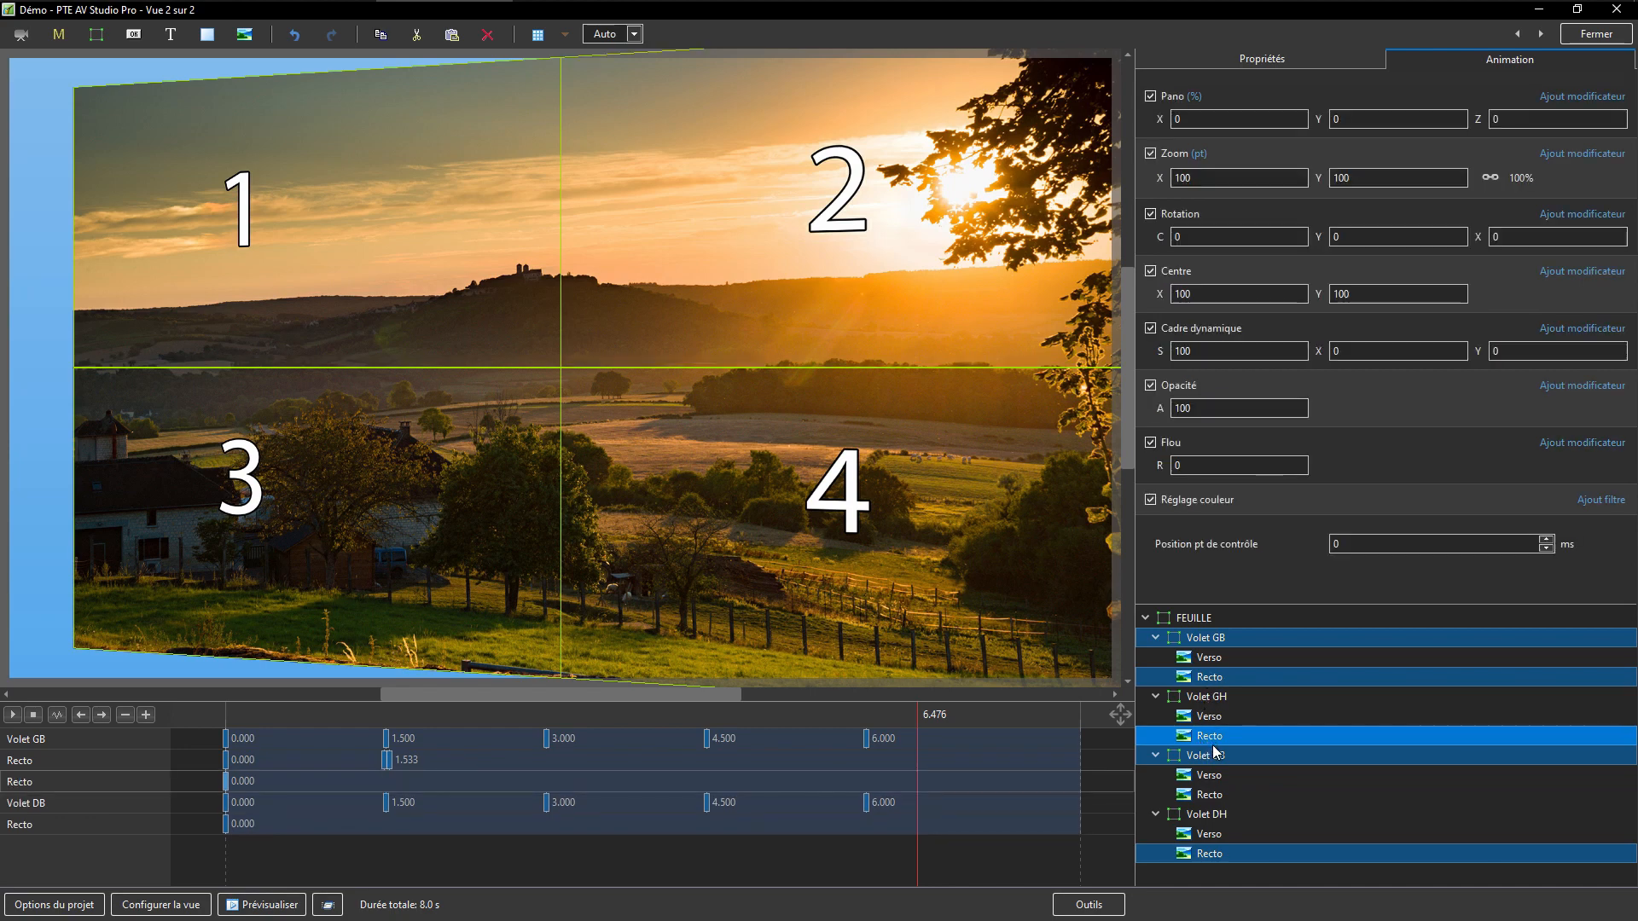
pyautogui.keyDown('ctrl'); pyautogui.click(1204, 739); pyautogui.keyUp('ctrl')
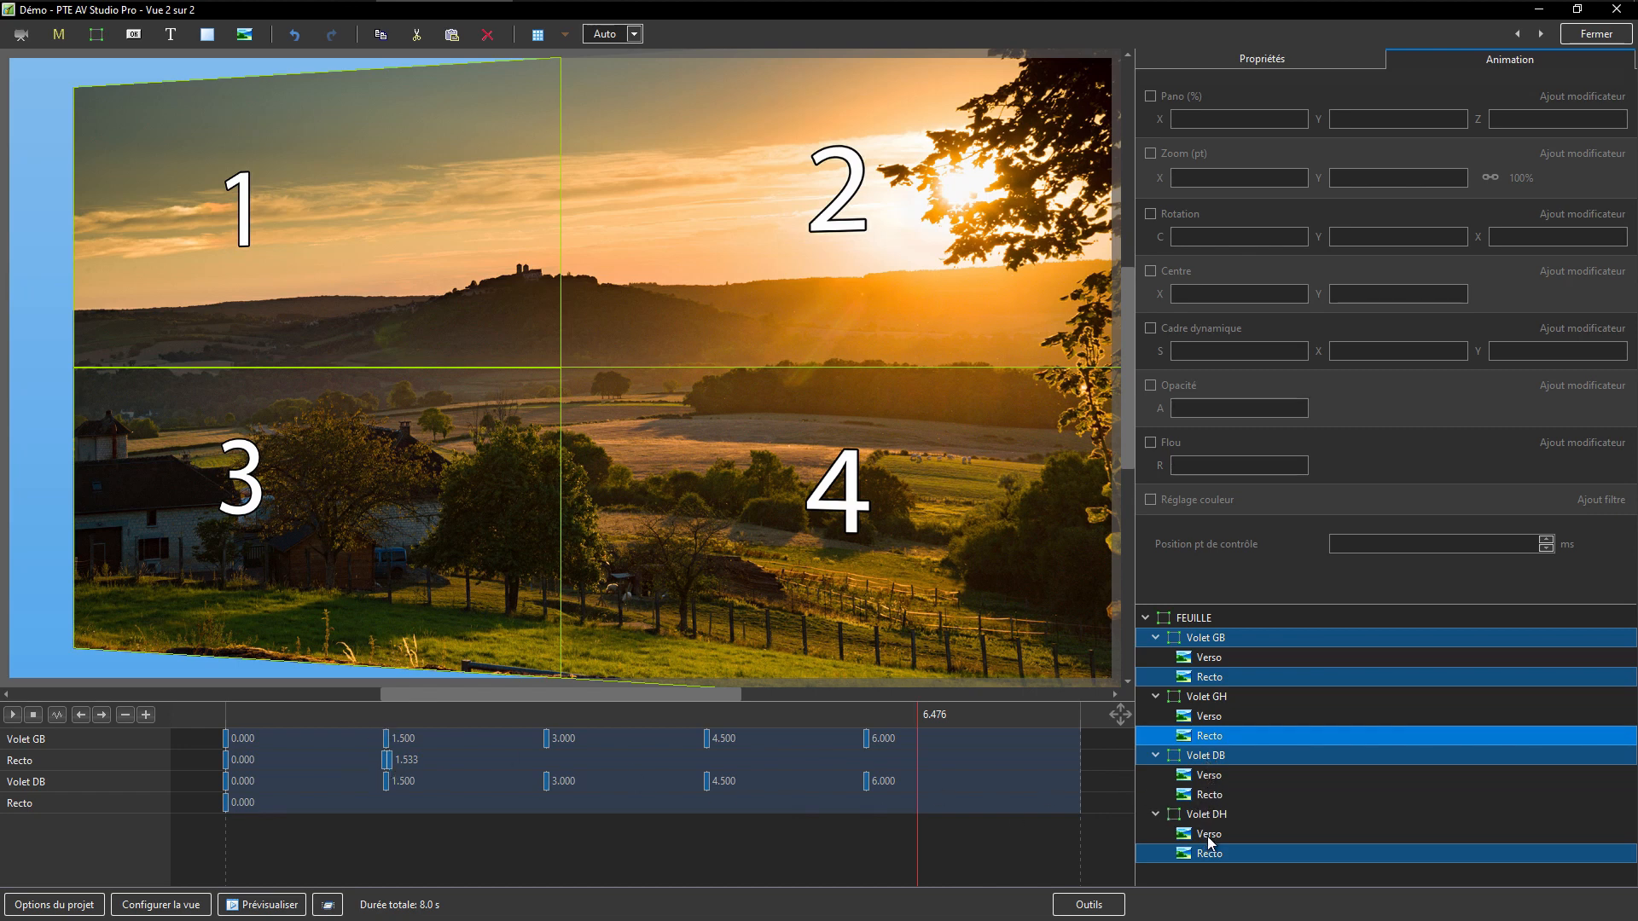
# Add control points at 5254 ms to the Recto images of Volet GB and Volet DB, and enable their opacity at 0.
pyautogui.click(1208, 795)
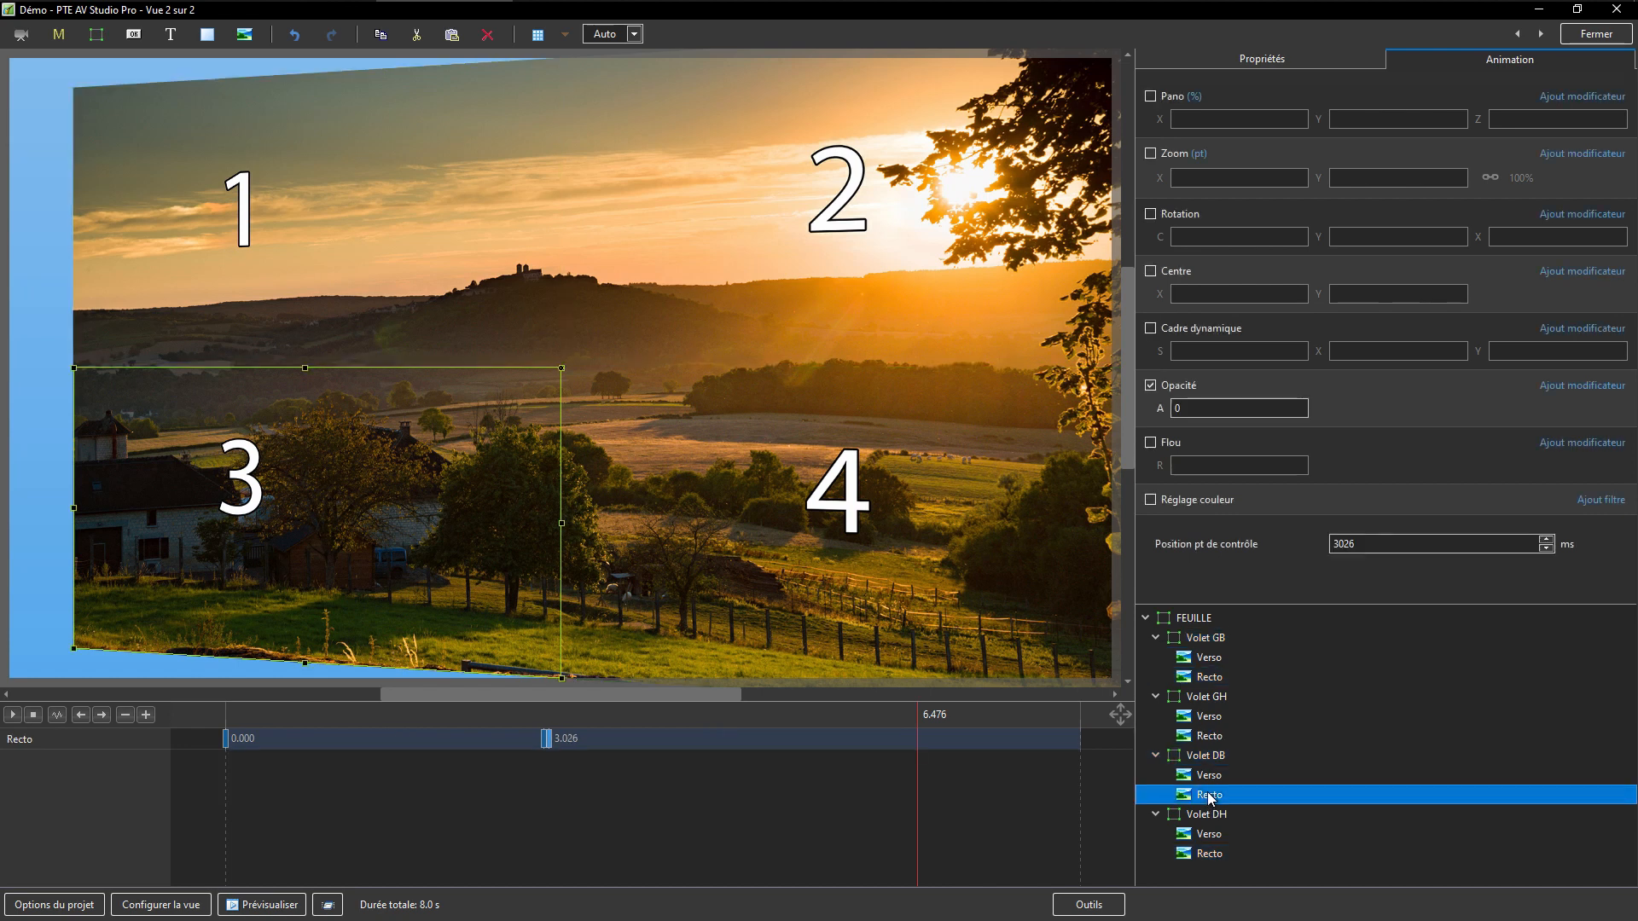
pyautogui.keyDown('ctrl'); pyautogui.click(1208, 676); pyautogui.keyUp('ctrl')
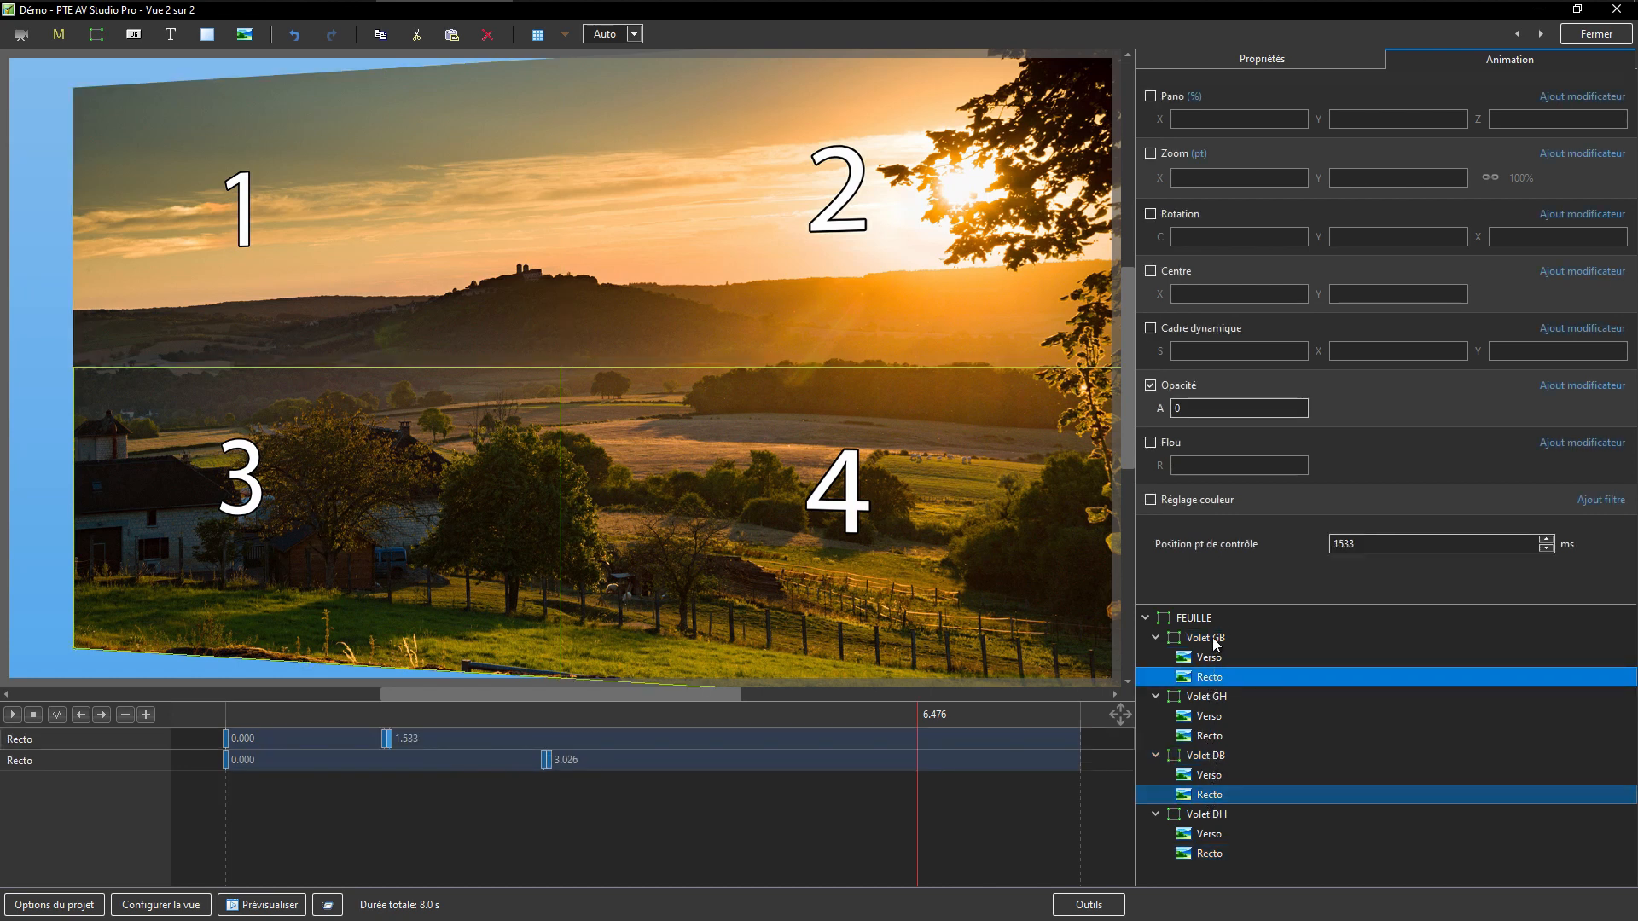
pyautogui.keyDown('ctrl'); pyautogui.click(1213, 638); pyautogui.keyUp('ctrl')
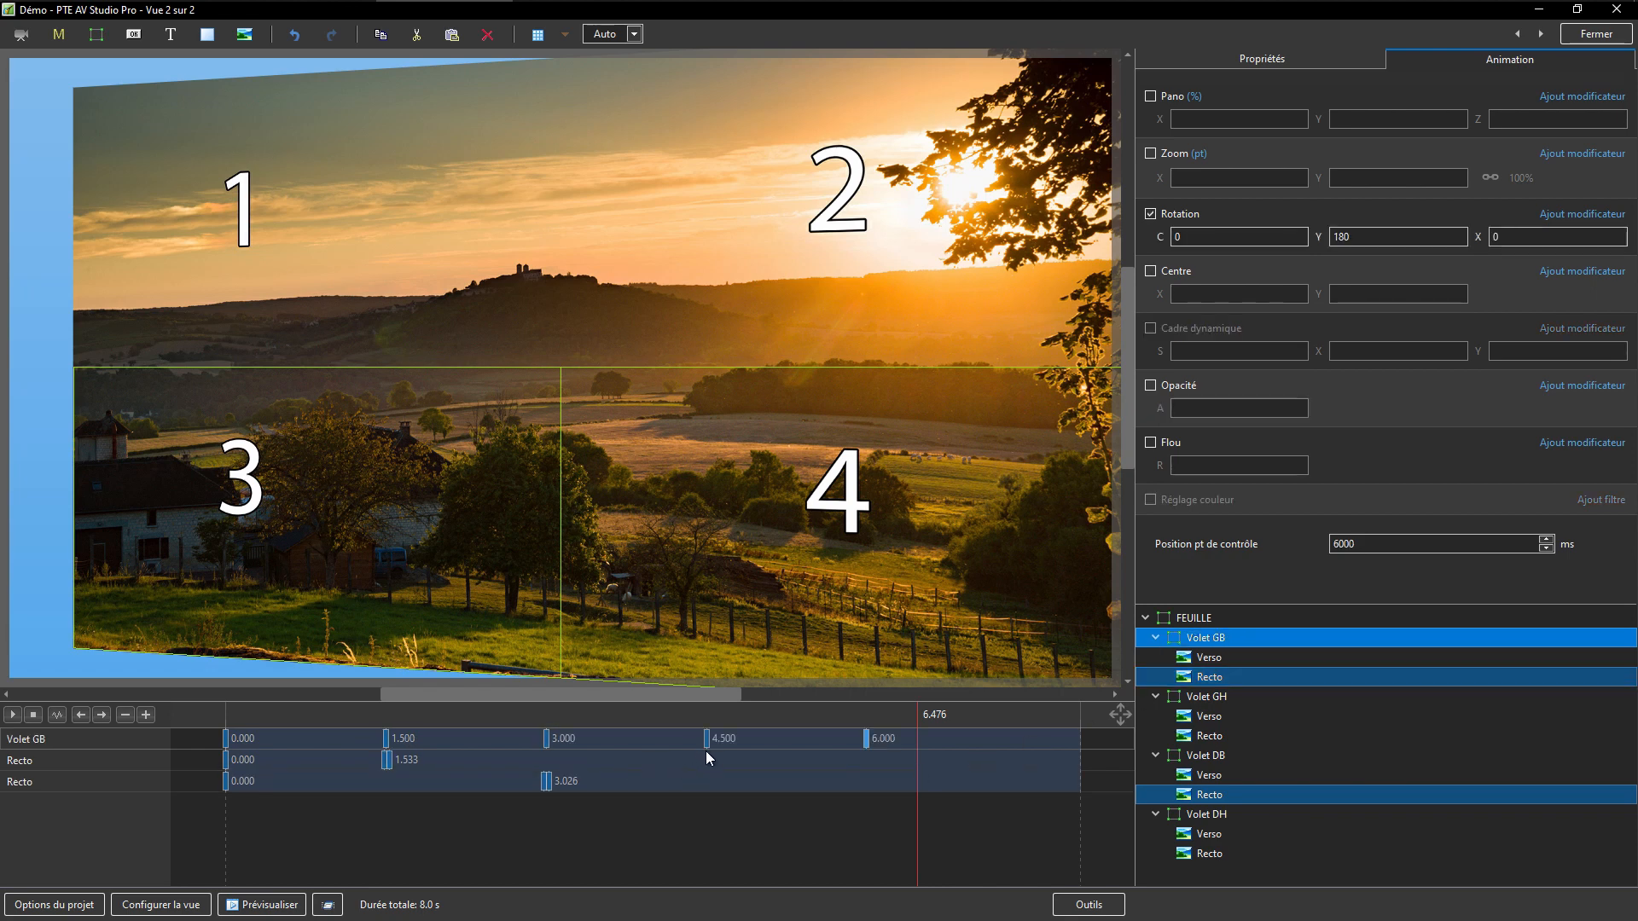
pyautogui.moveTo(913, 841); pyautogui.dragTo(786, 847)
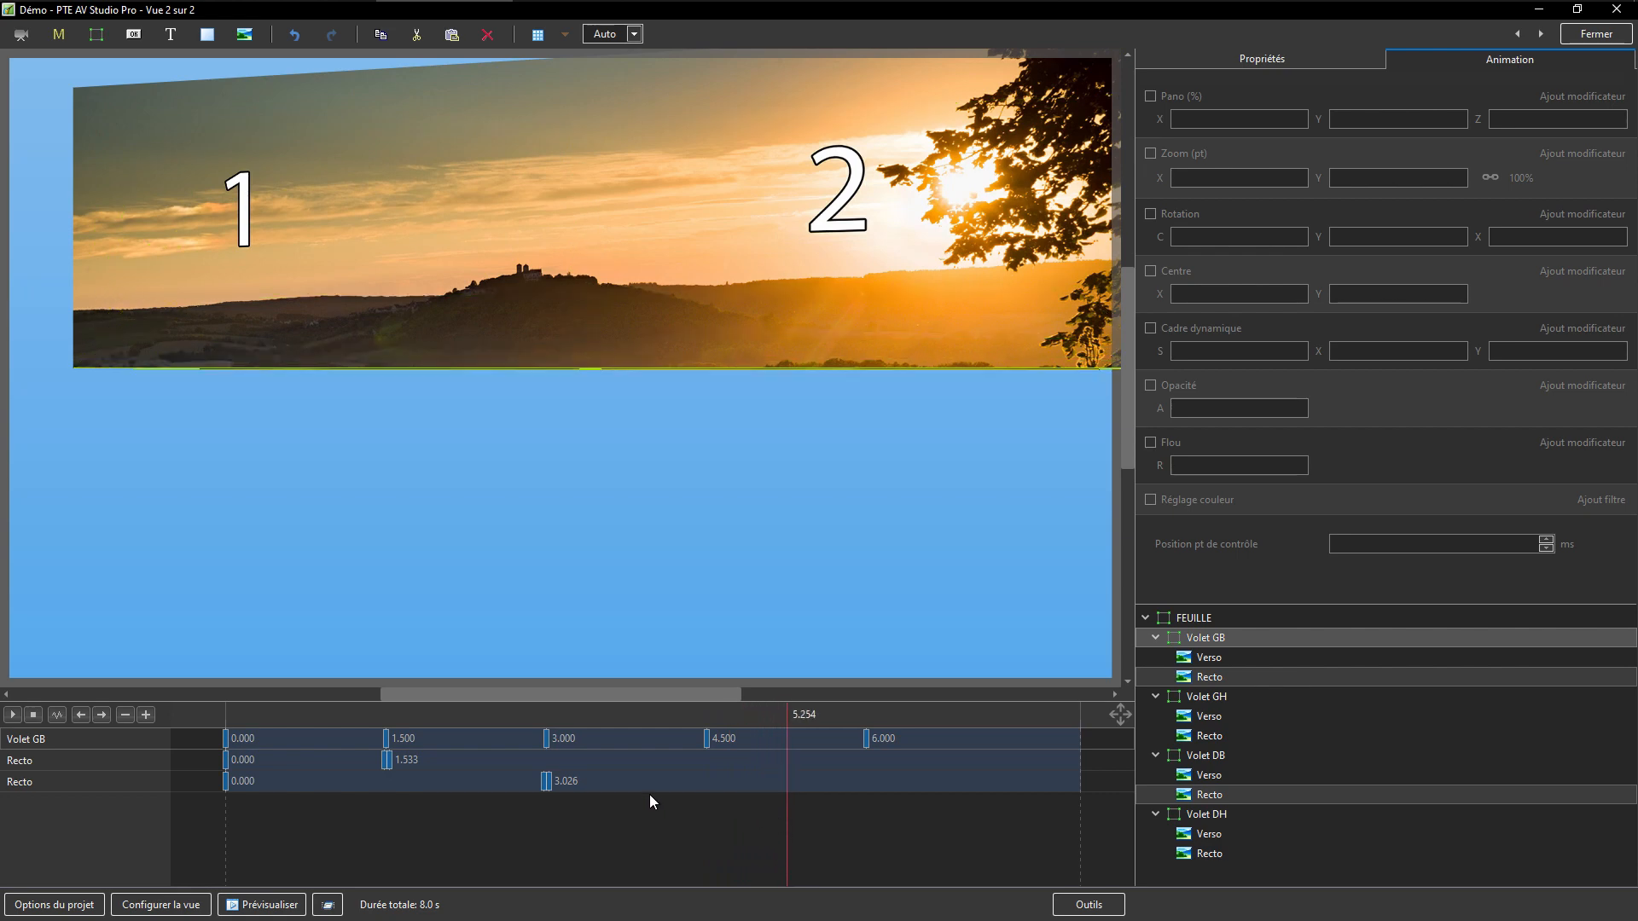
pyautogui.click(146, 715)
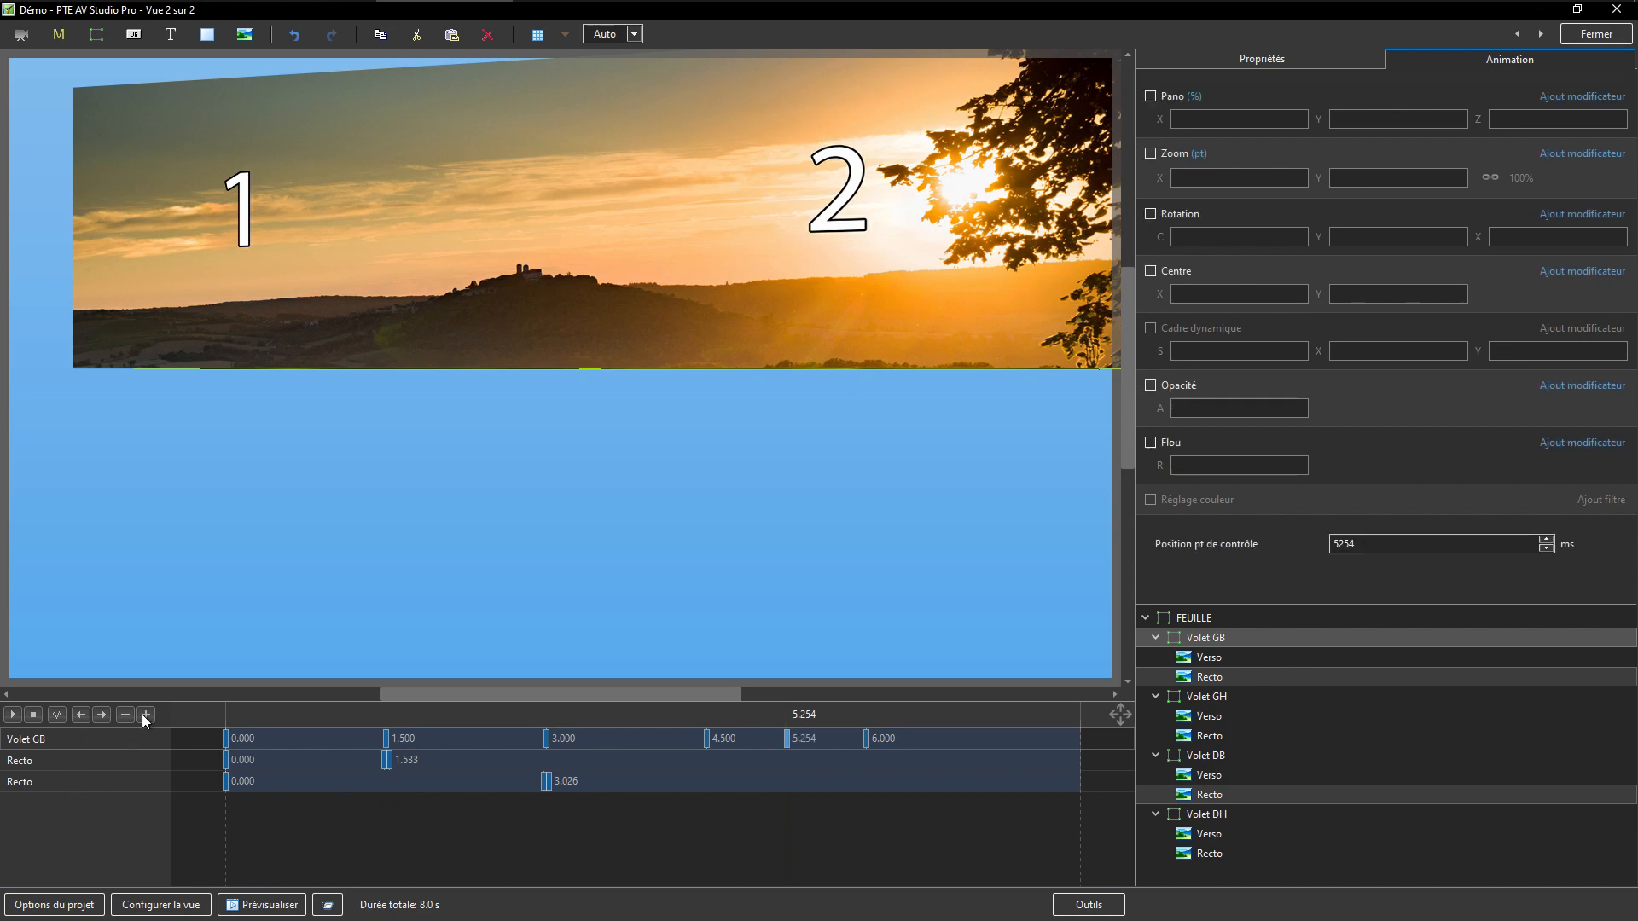
pyautogui.click(127, 716)
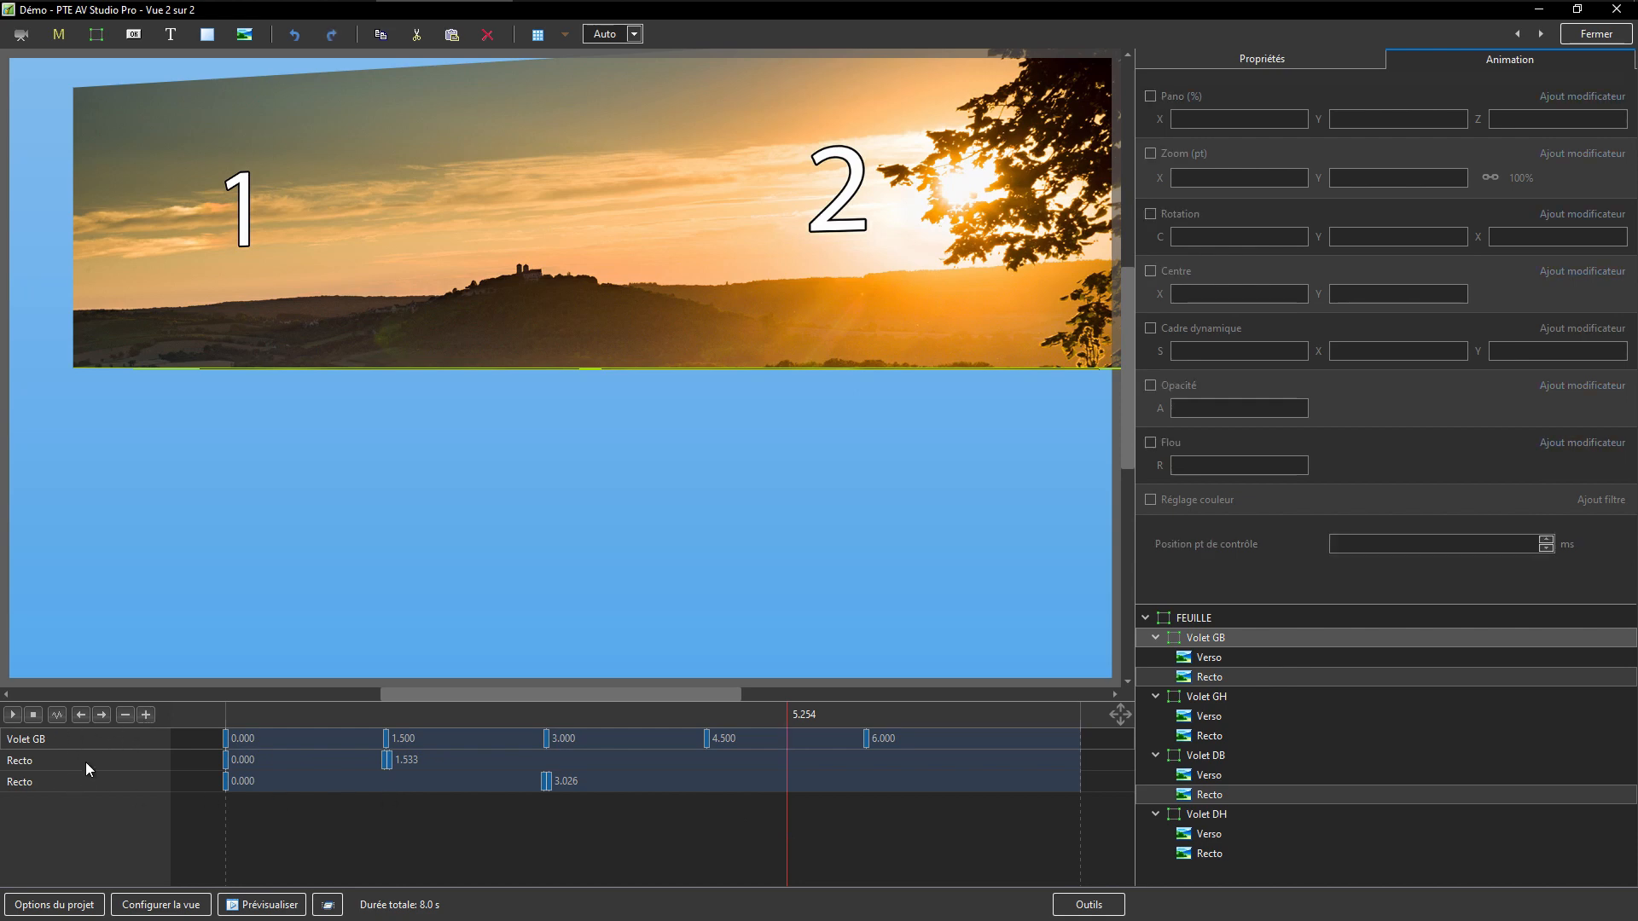
pyautogui.click(84, 761)
pyautogui.click(145, 714)
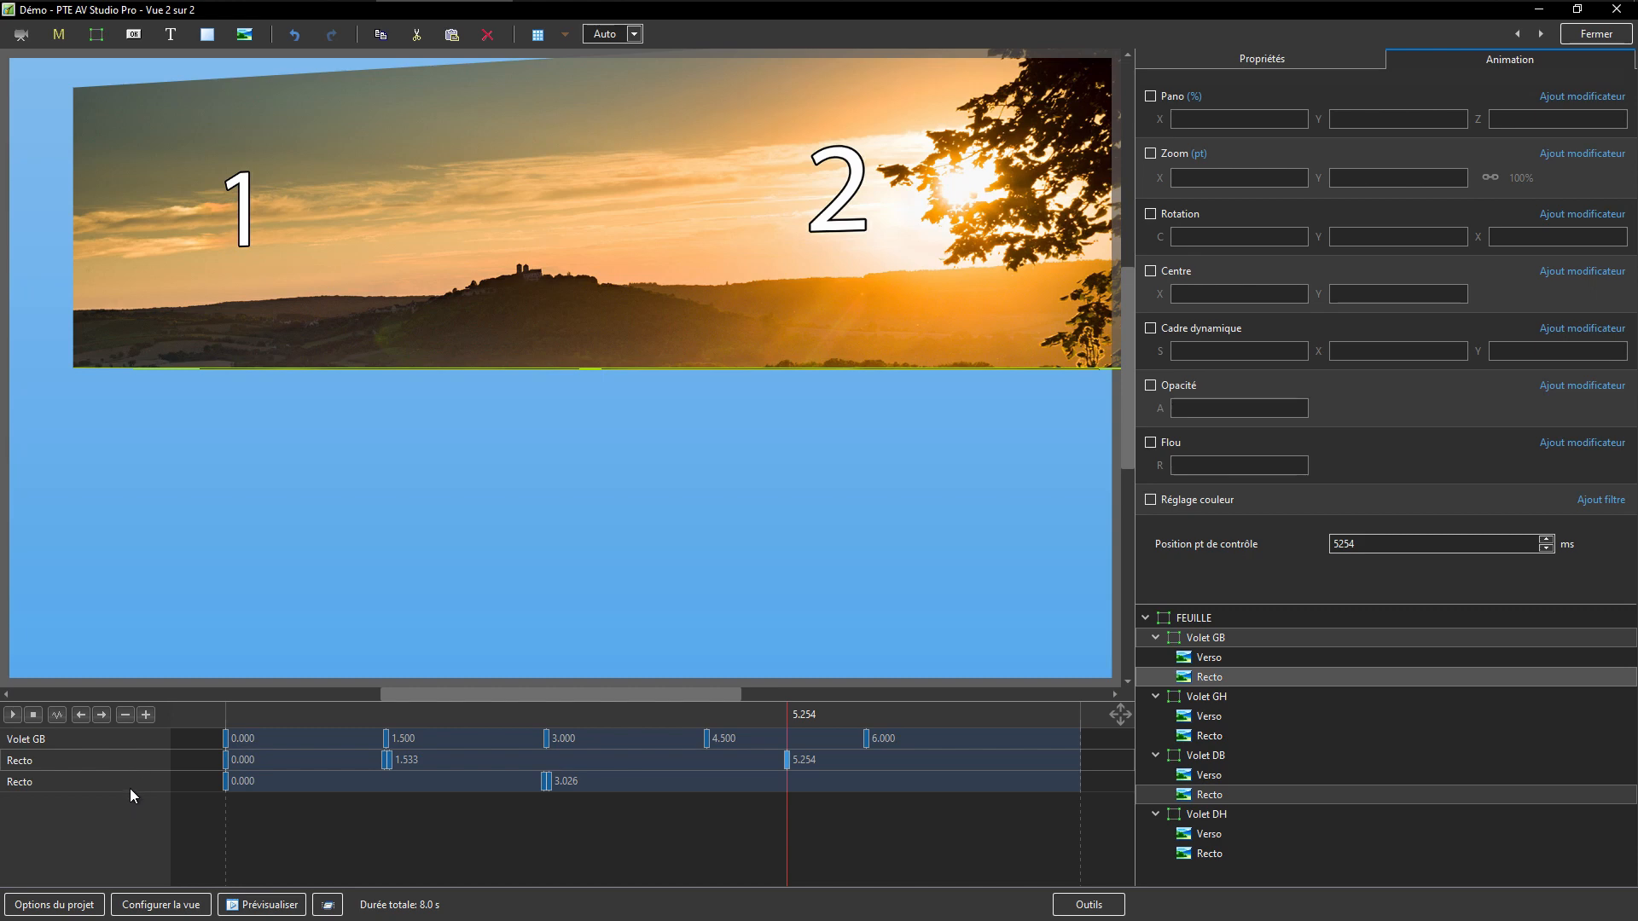
pyautogui.click(130, 786)
pyautogui.click(147, 714)
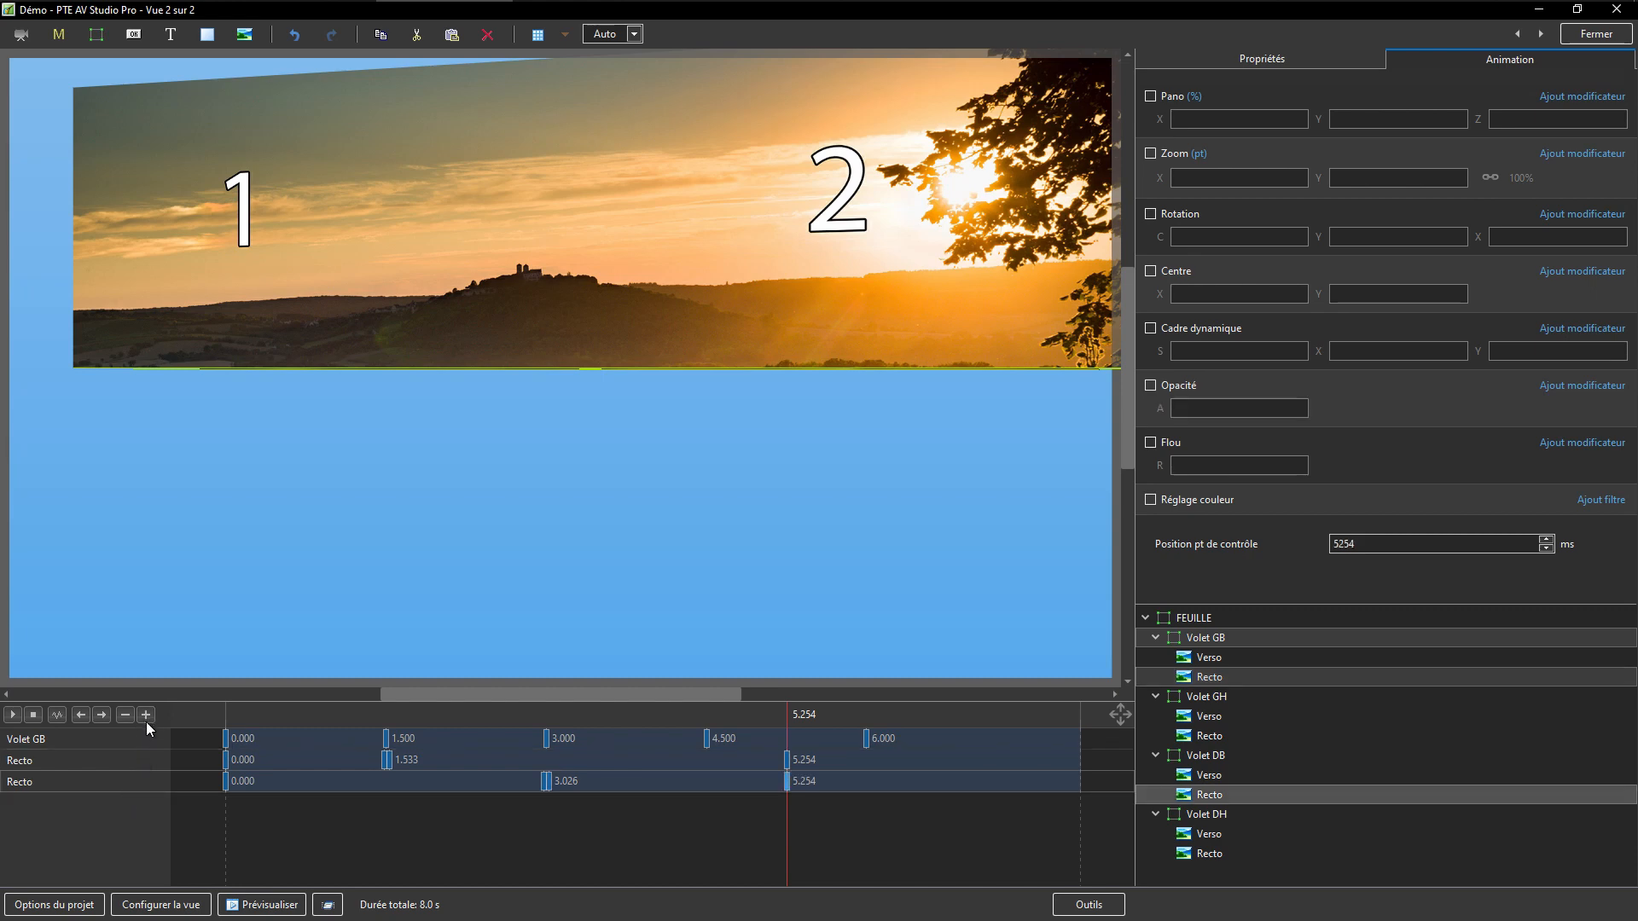
pyautogui.click(786, 759)
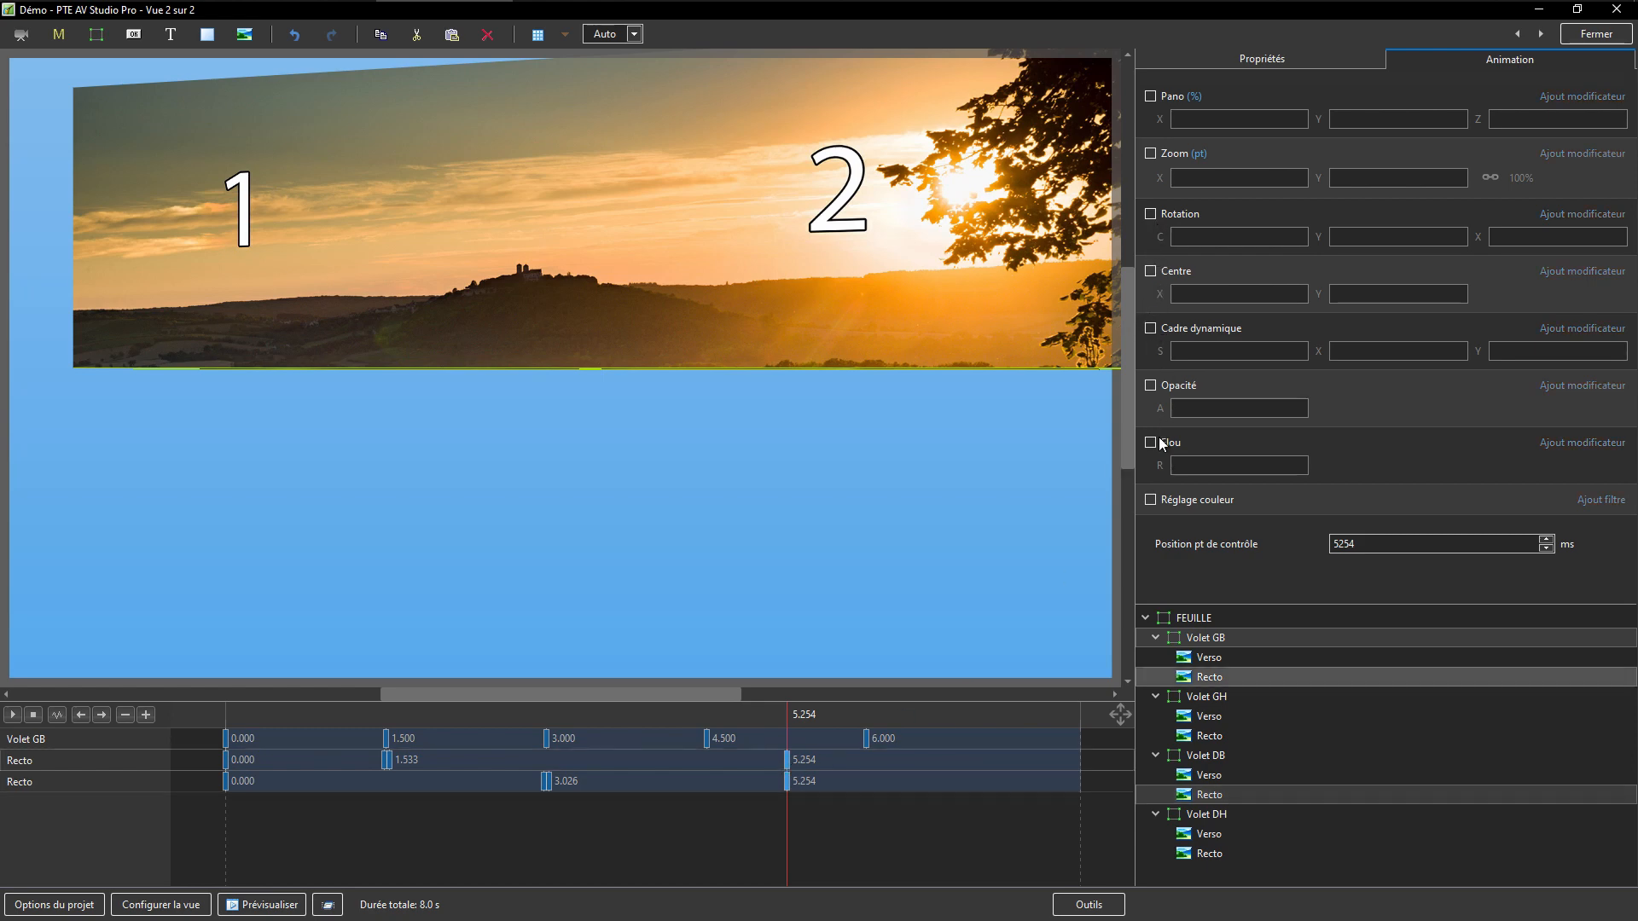
pyautogui.click(1150, 385)
# Add control points at 5310 ms with opacity 100 to both Recto images, and preview the unfolding up to 6.5 s.
pyautogui.moveTo(786, 718); pyautogui.dragTo(792, 718)
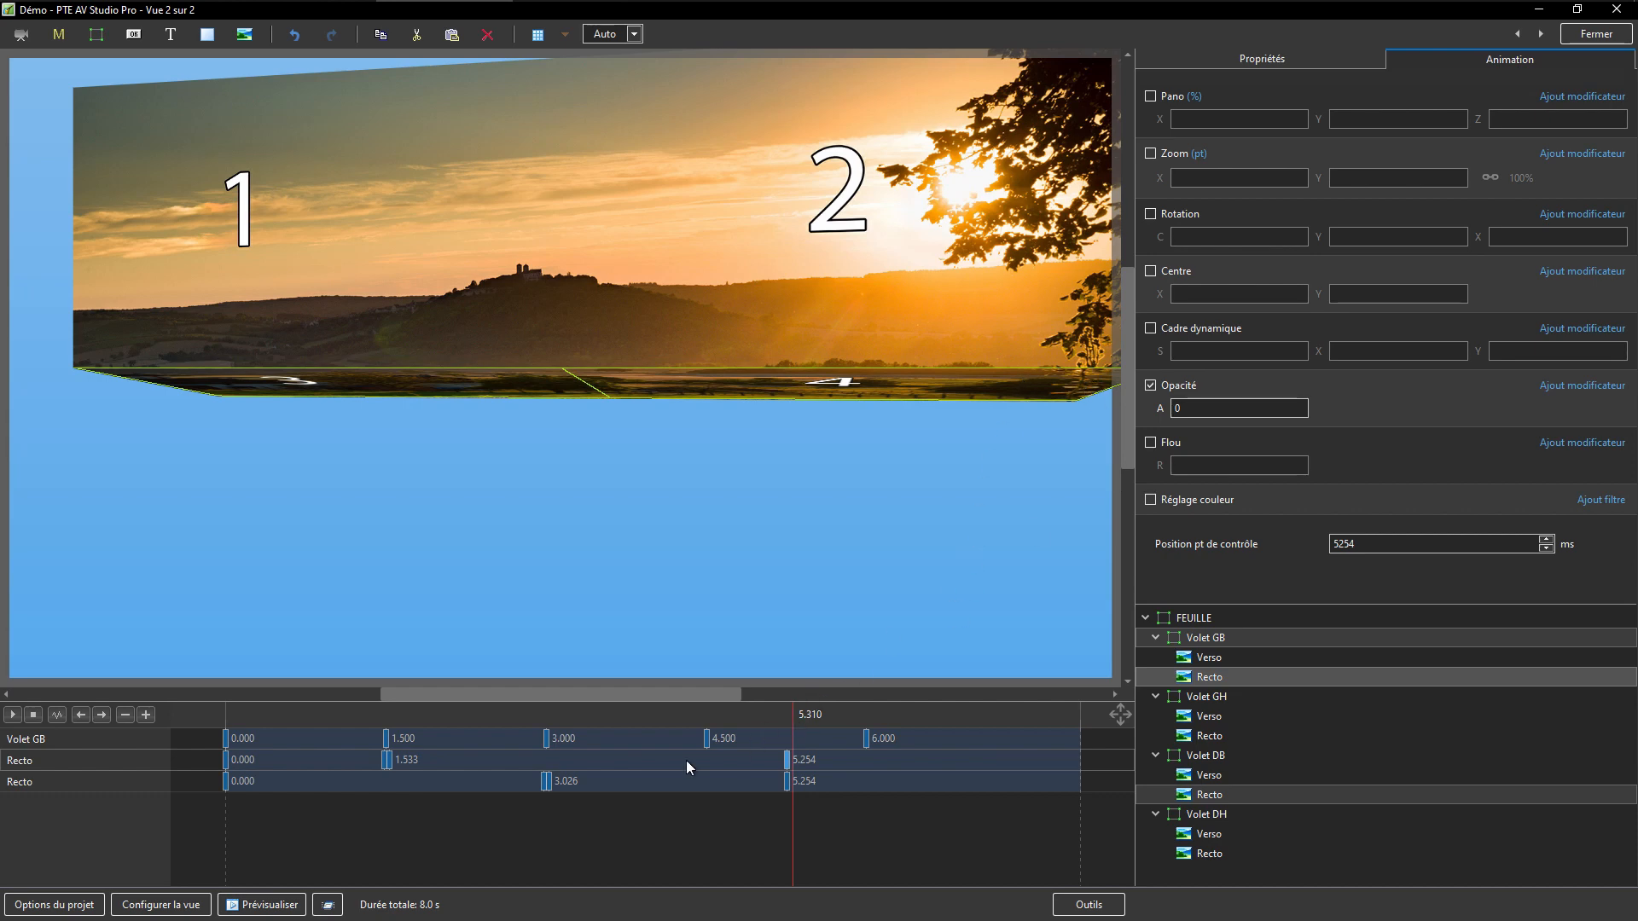
pyautogui.click(145, 717)
pyautogui.click(115, 780)
pyautogui.click(145, 714)
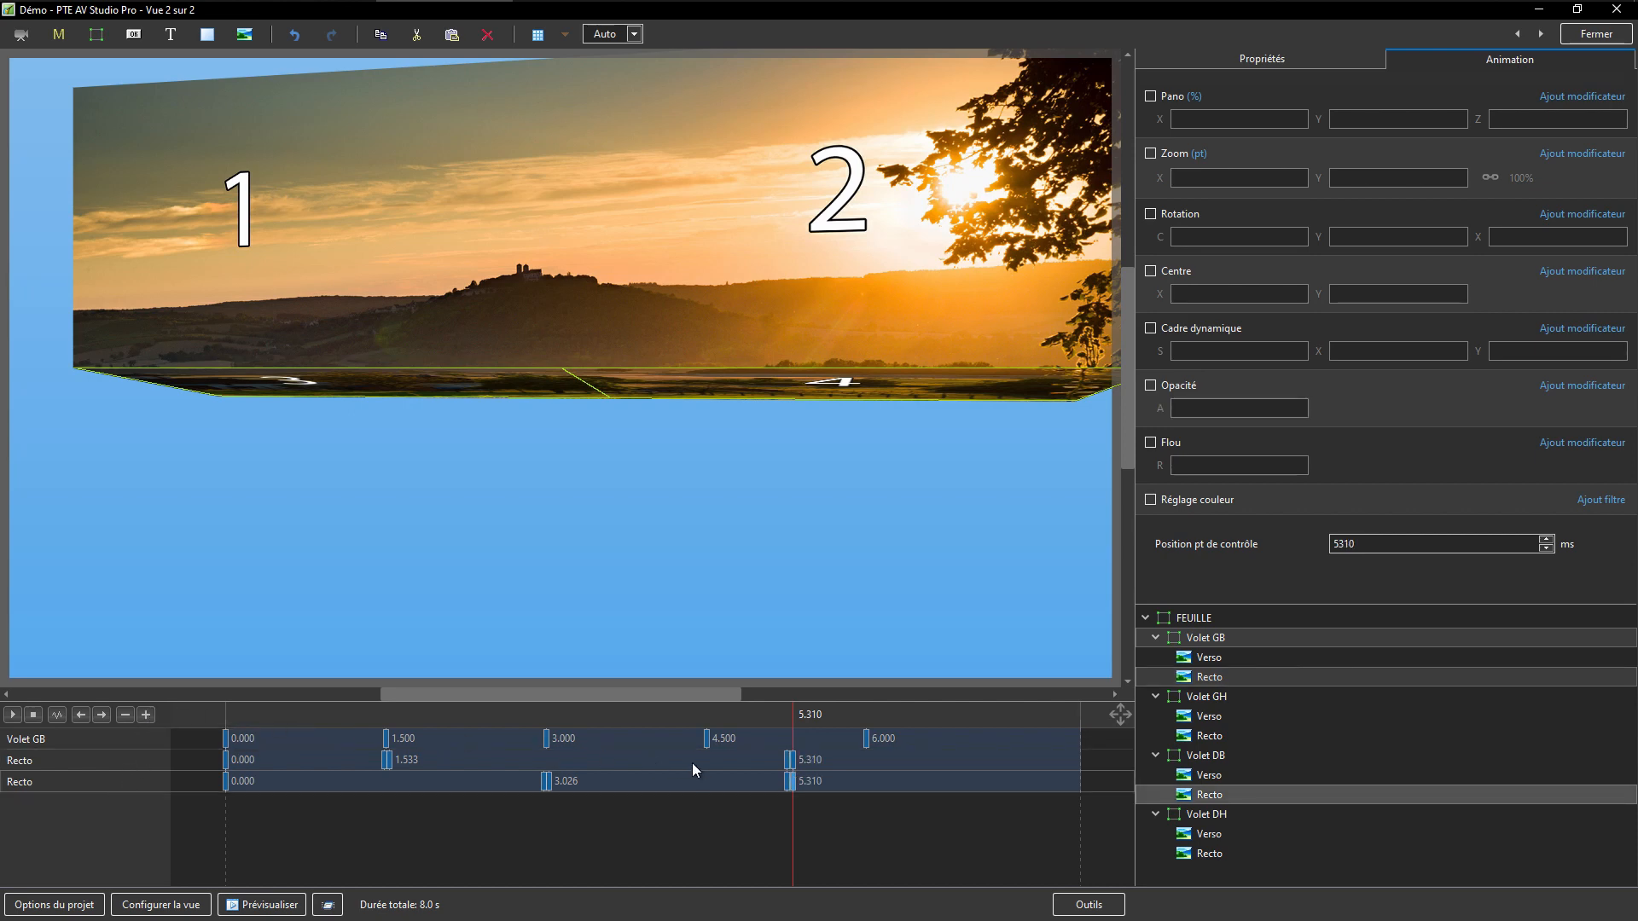
pyautogui.keyDown('ctrl'); pyautogui.click(794, 759); pyautogui.keyUp('ctrl')
pyautogui.click(1149, 386)
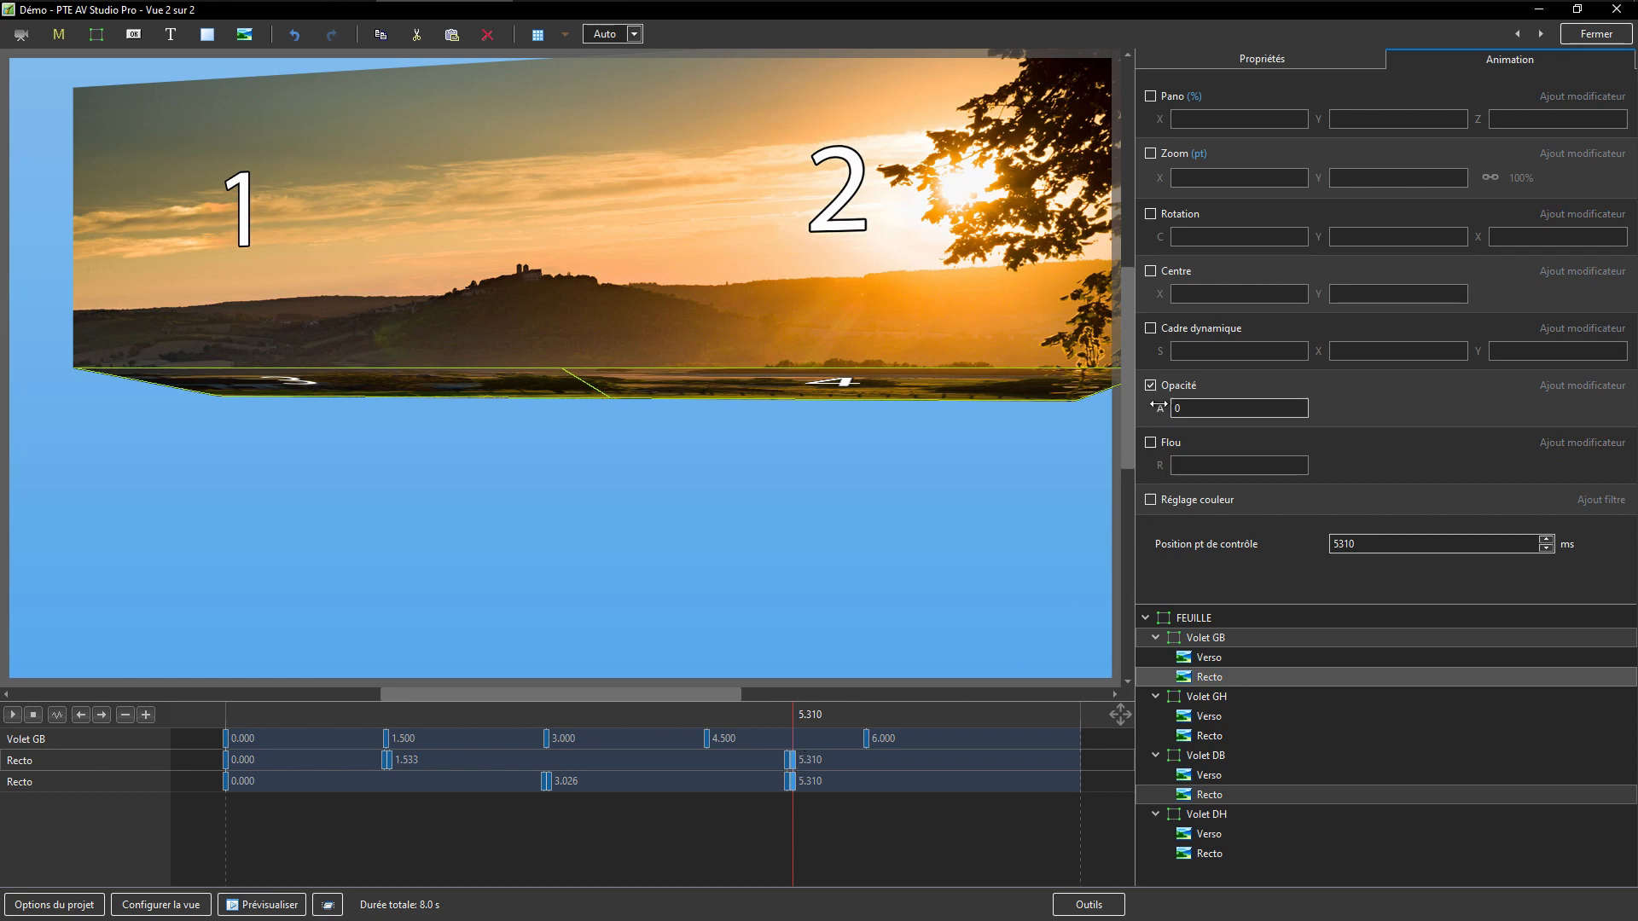
pyautogui.moveTo(766, 845); pyautogui.dragTo(928, 824)
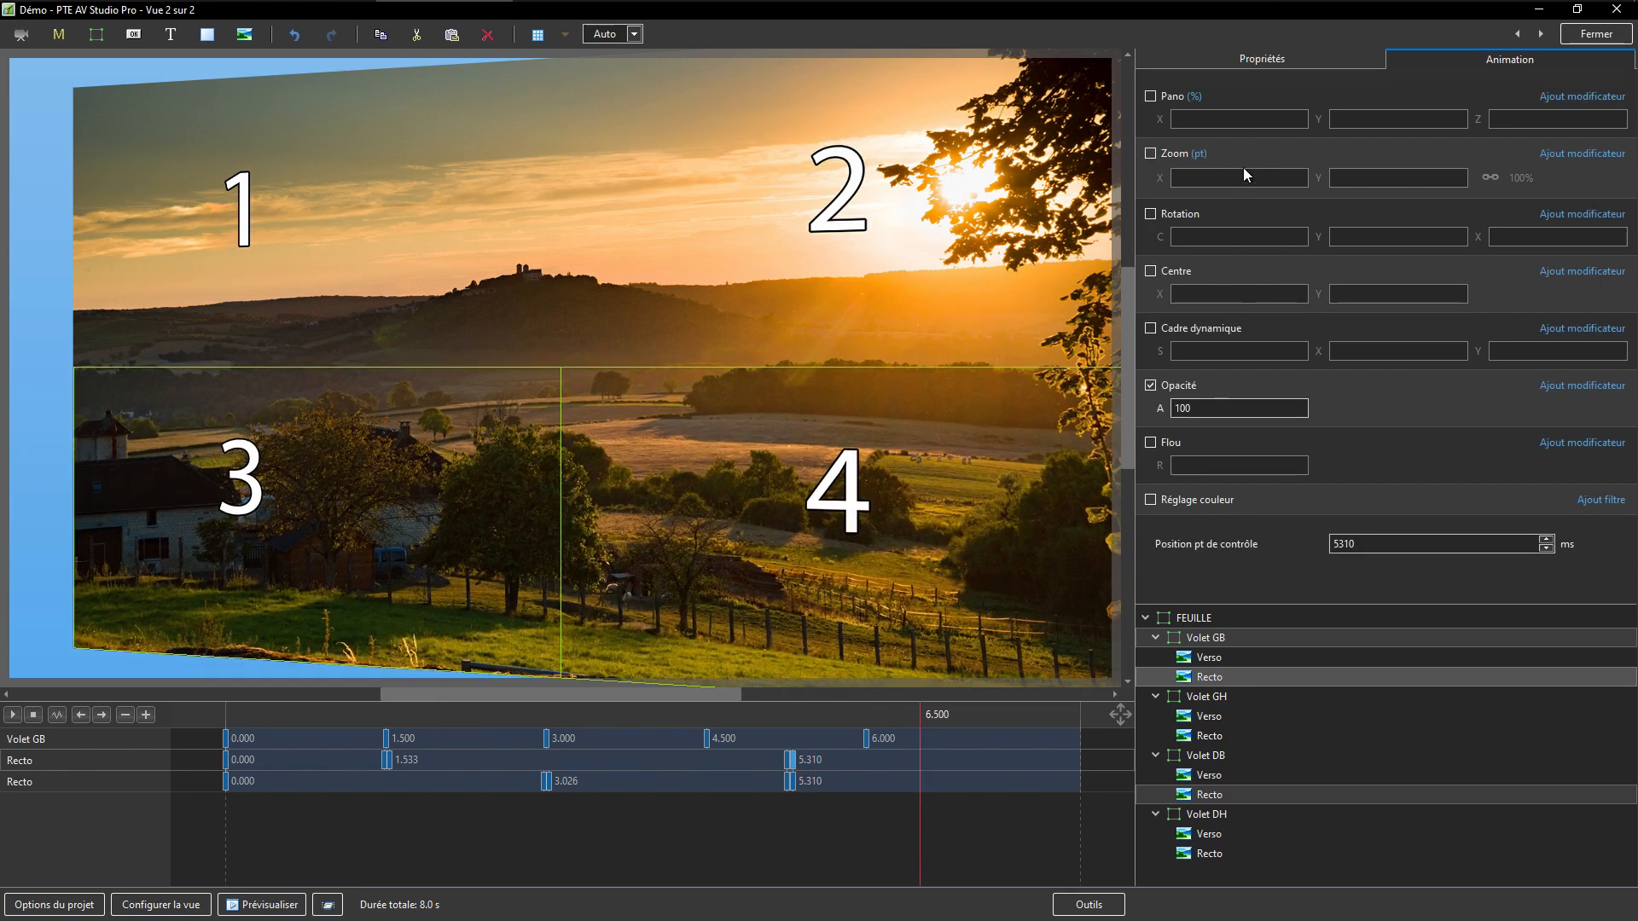
# Reset FEUILLE's Y rotation to 0, and play the full animation from the start before closing the object editor.
pyautogui.click(1209, 621)
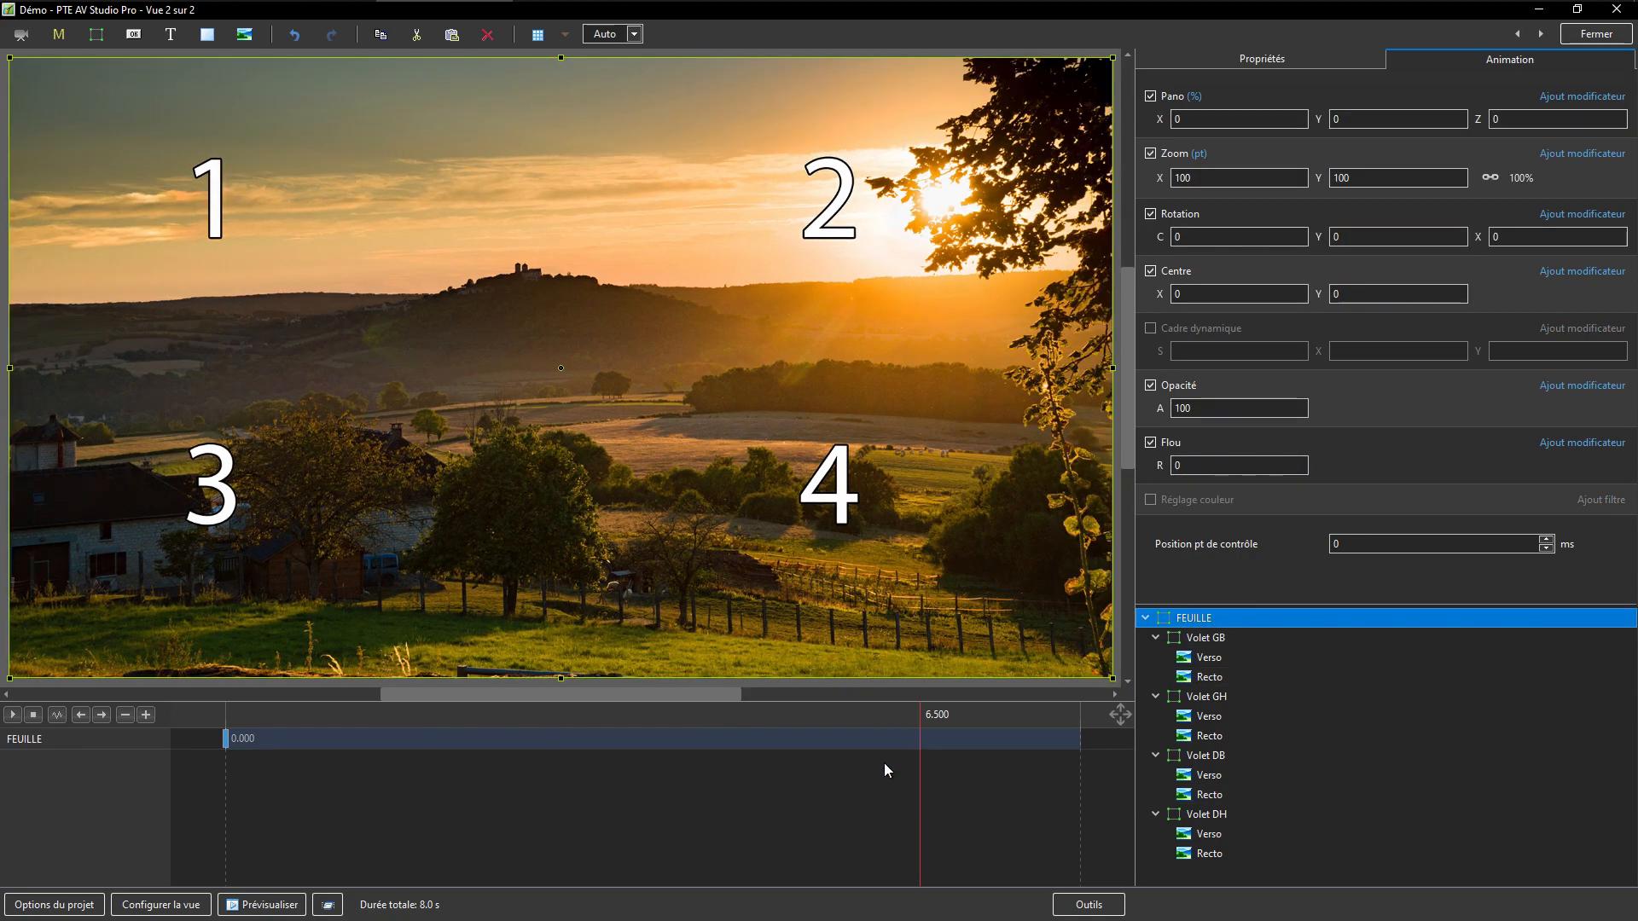
pyautogui.moveTo(912, 791); pyautogui.dragTo(191, 780)
pyautogui.click(13, 715)
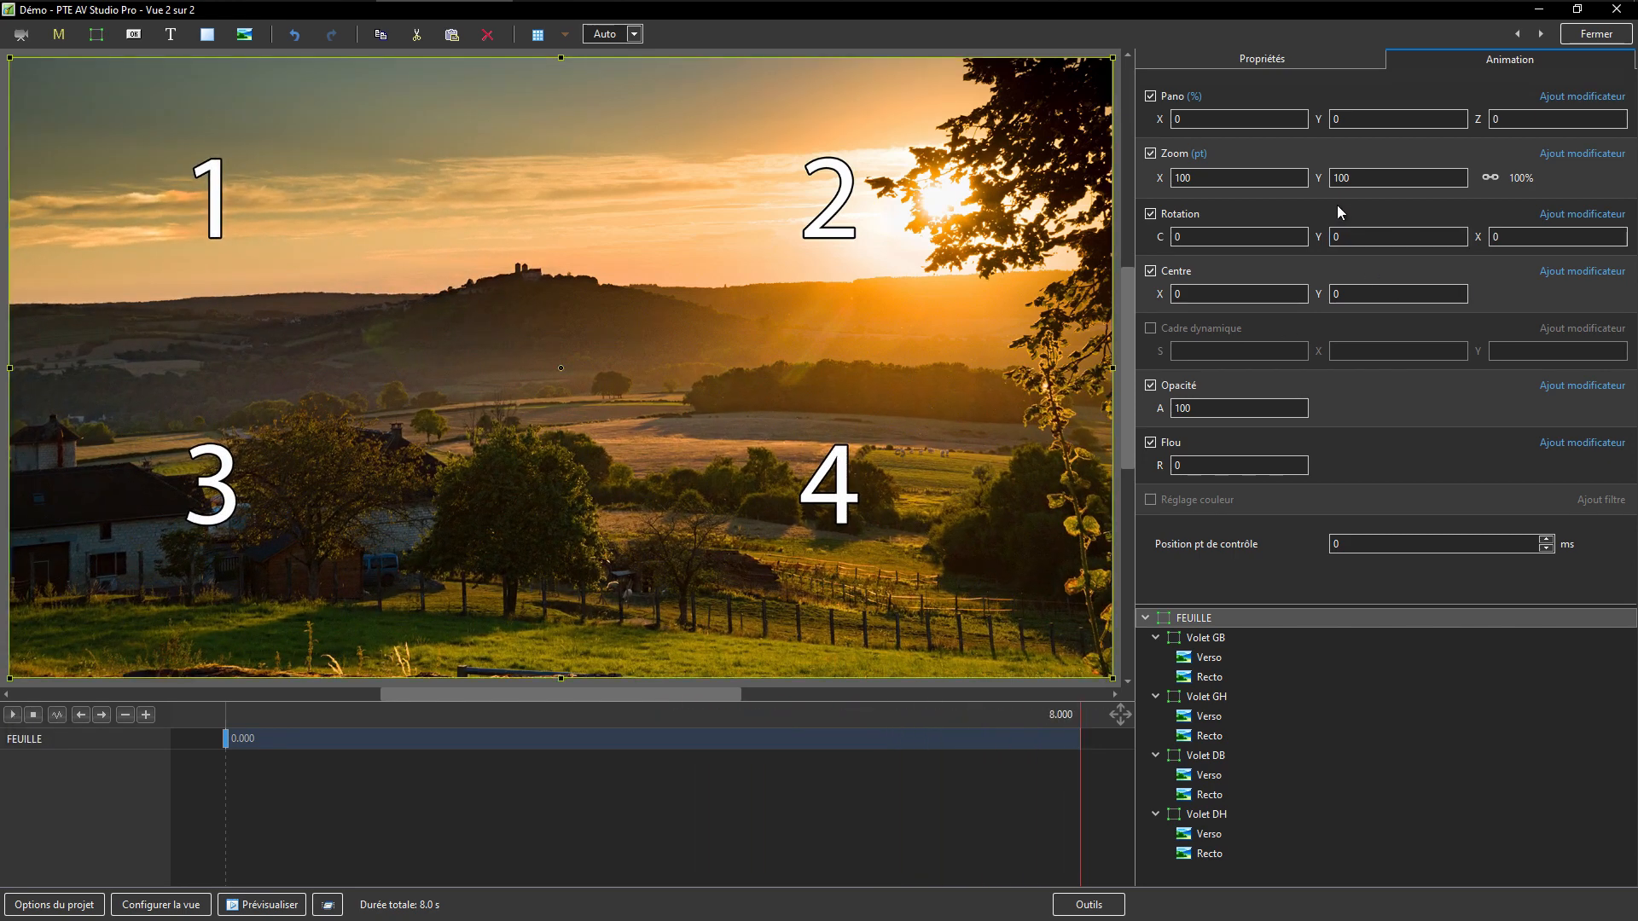
pyautogui.moveTo(1317, 237)
pyautogui.mouseDown()
pyautogui.moveTo(1471, 210)
pyautogui.moveTo(1293, 228)
pyautogui.moveTo(1318, 236)
pyautogui.mouseUp()
pyautogui.click(1595, 35)
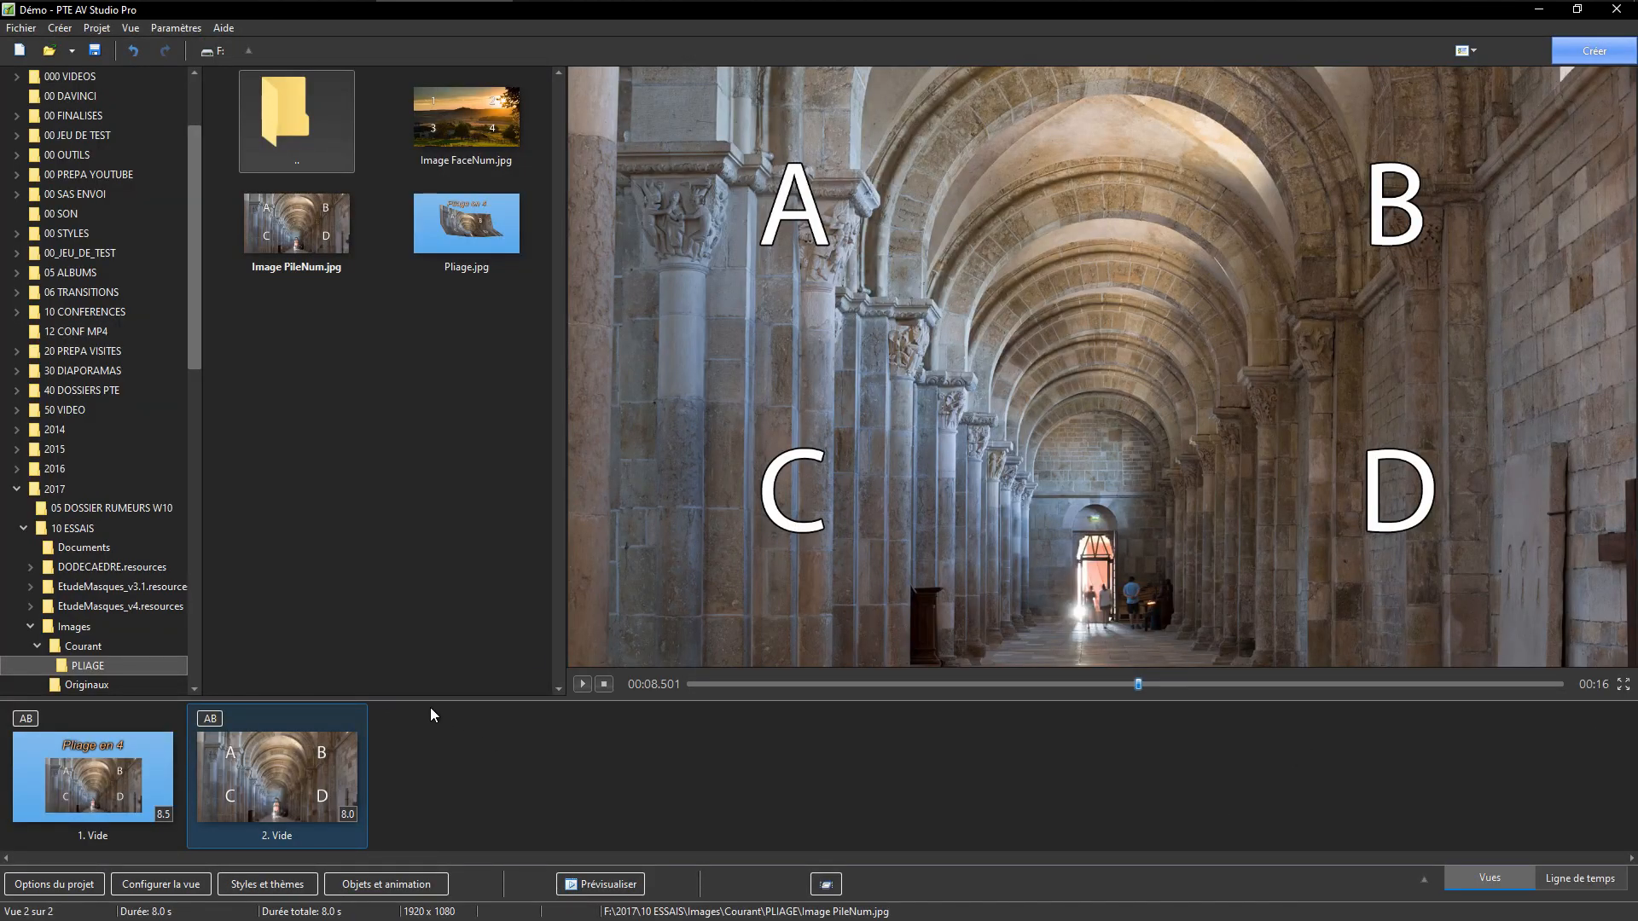
# Switch to Projet_Pliage in PicturesToExe Deluxe, show its views as a strip, and select view 7.
pyautogui.hotkey('alt', 'Tab')
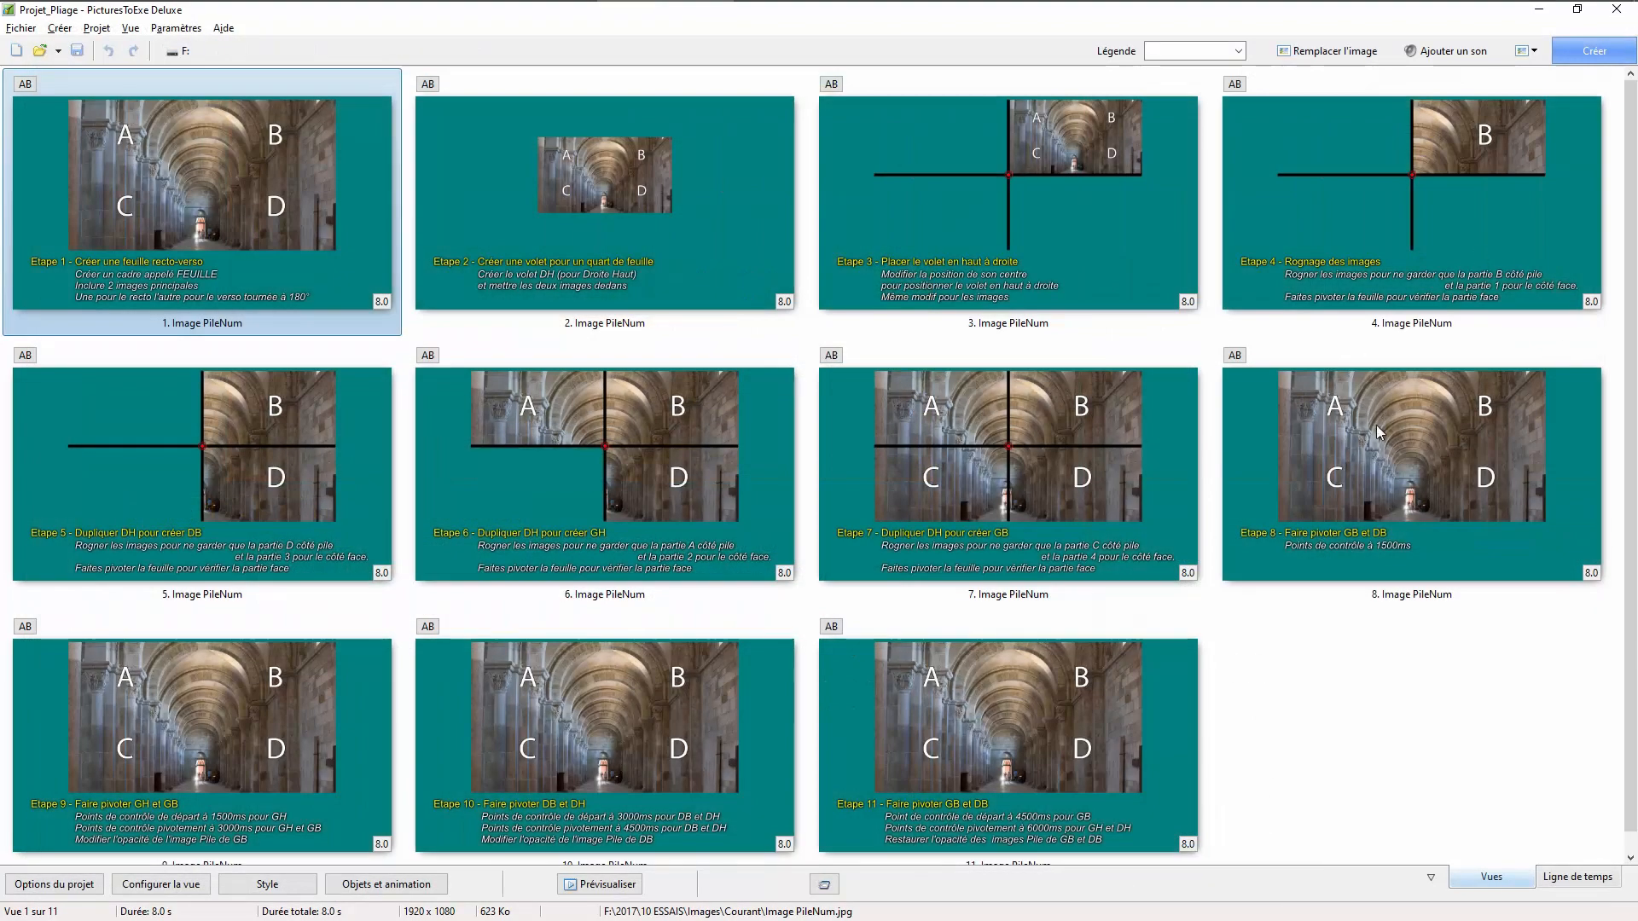
pyautogui.click(1467, 884)
pyautogui.click(1071, 788)
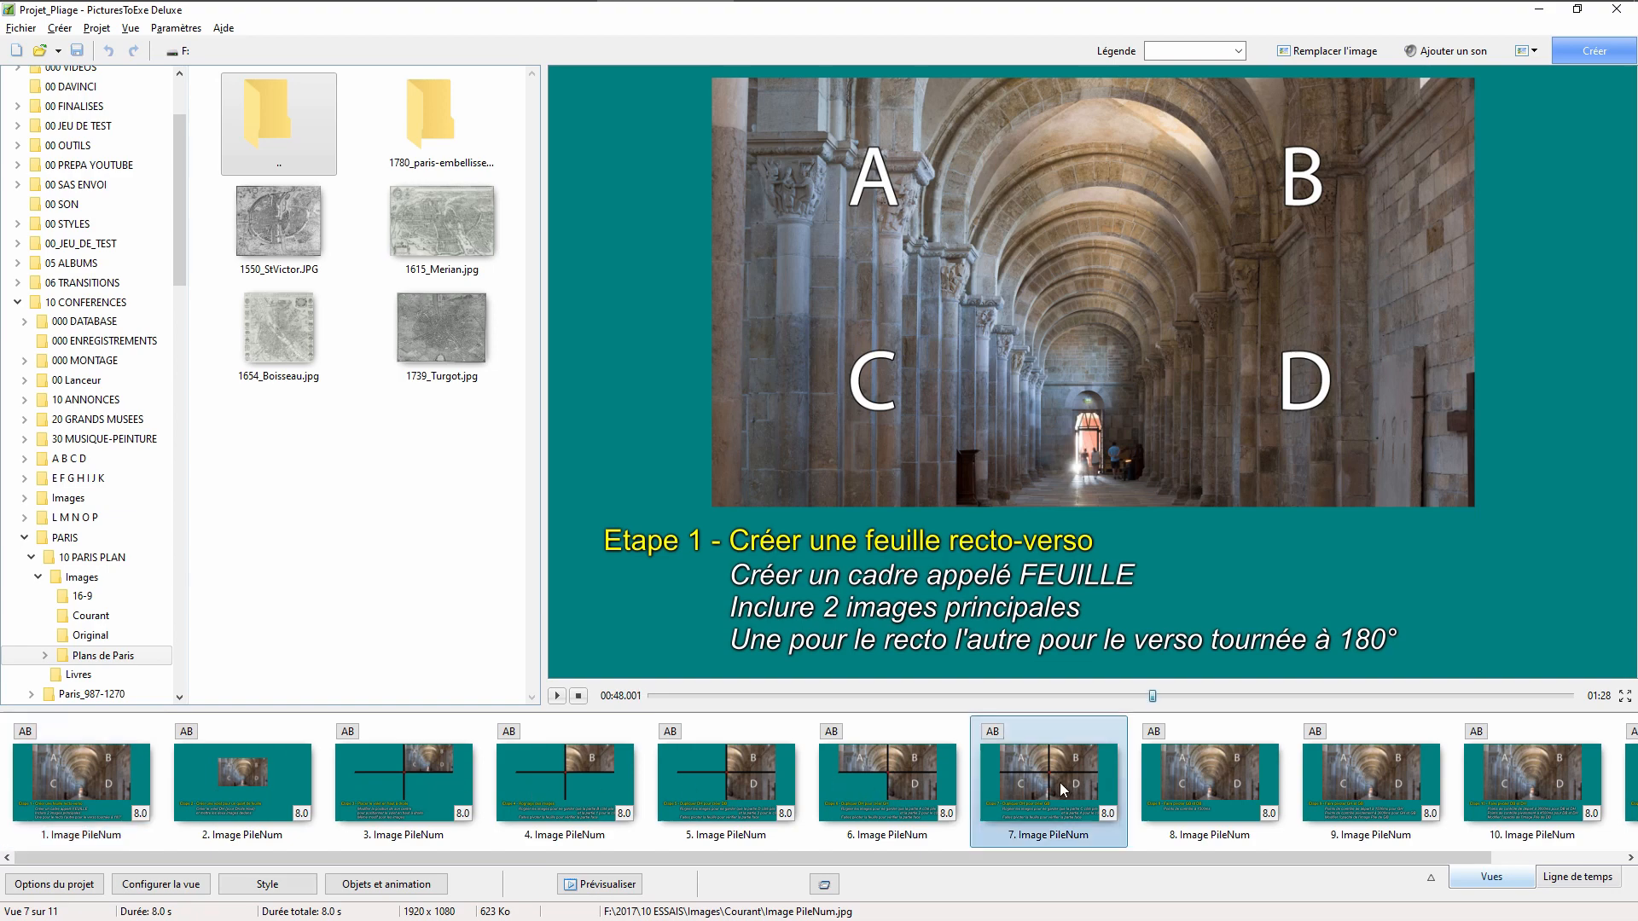